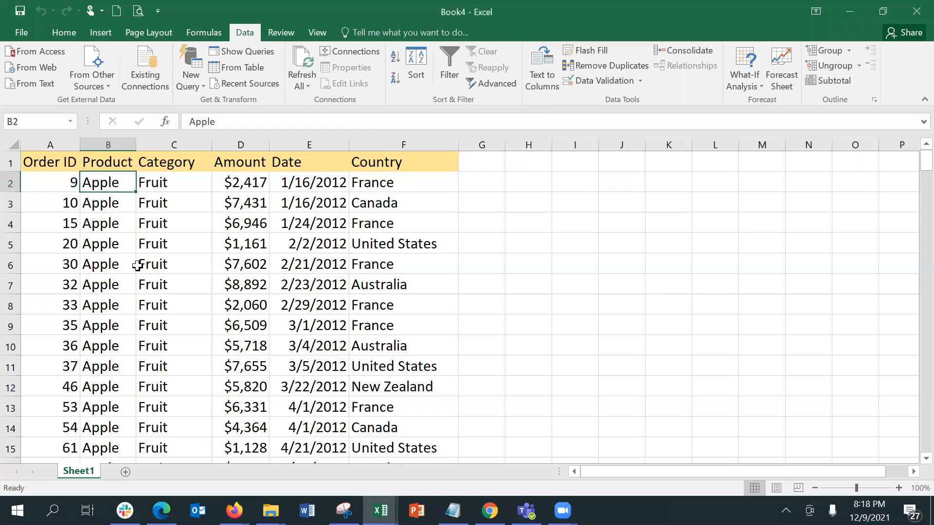
Select the whole order table starting from A2 and open the Subtotal dialog
left_click(66, 182)
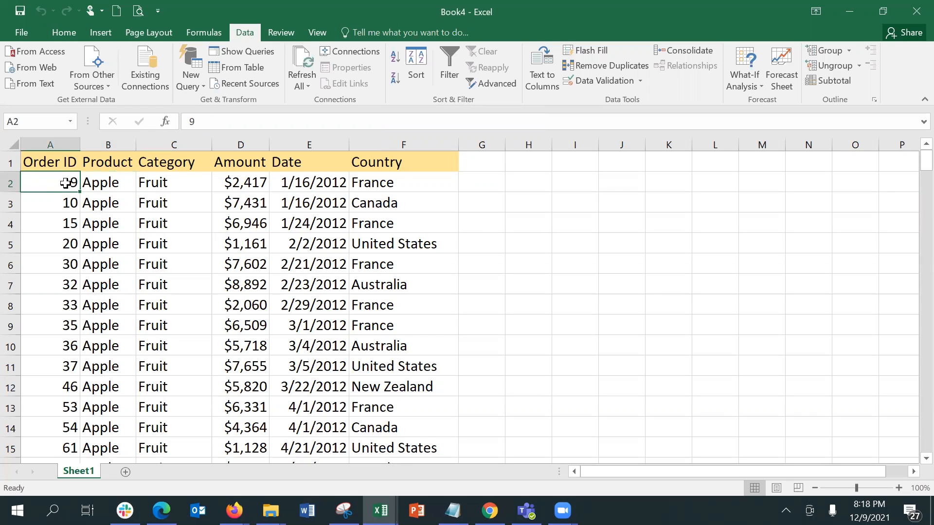
key("ctrl+a")
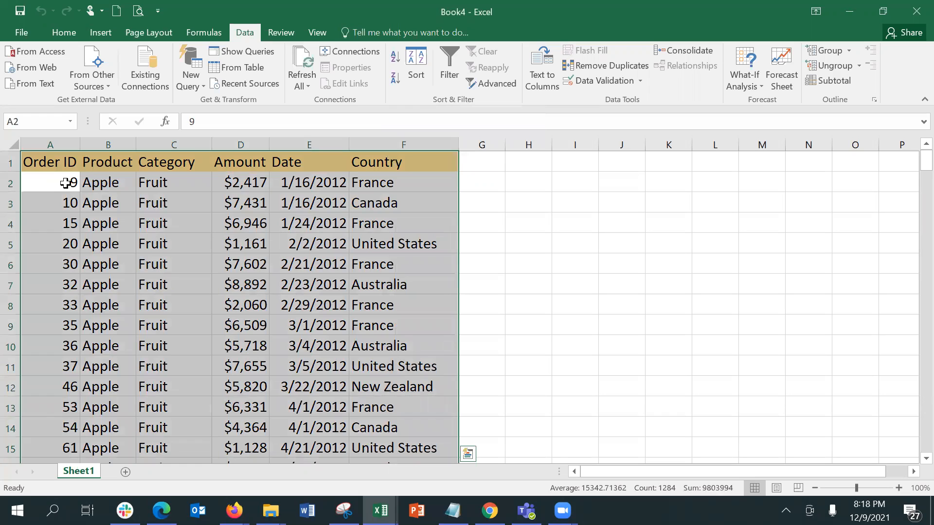
left_click(830, 81)
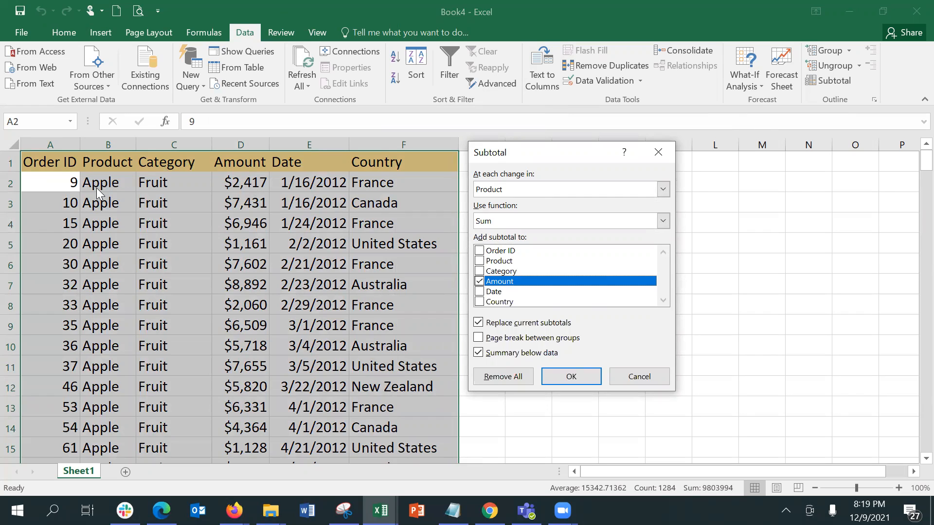
Keep Sum of Amount at each change in Product and untick Summary below data
left_click(517, 221)
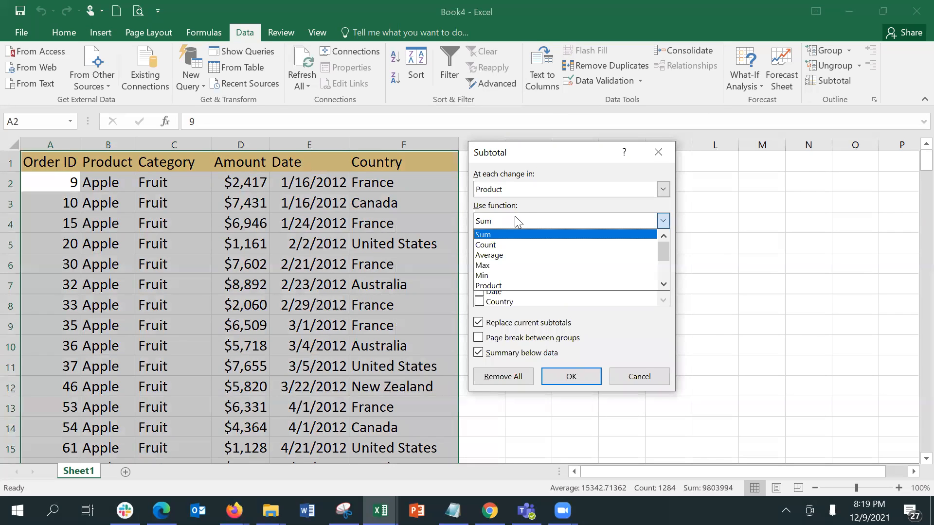
left_click(514, 217)
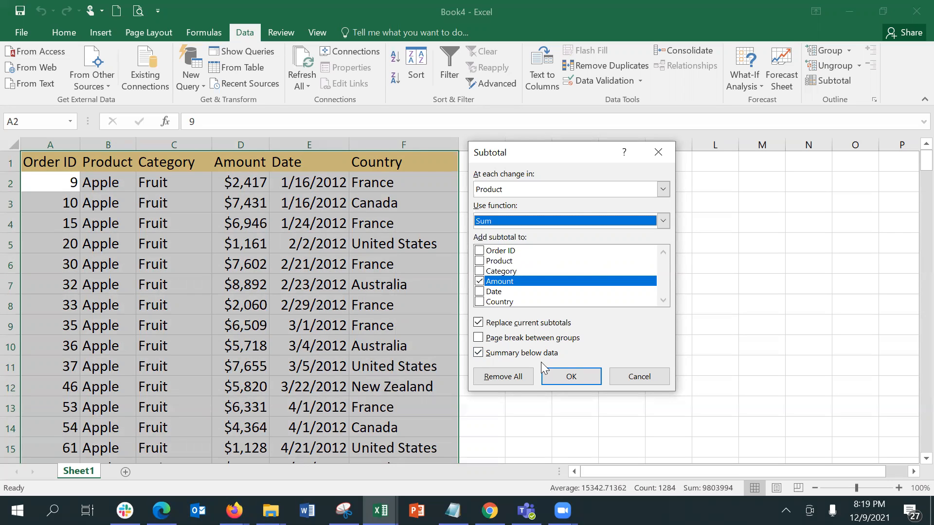
left_click(526, 356)
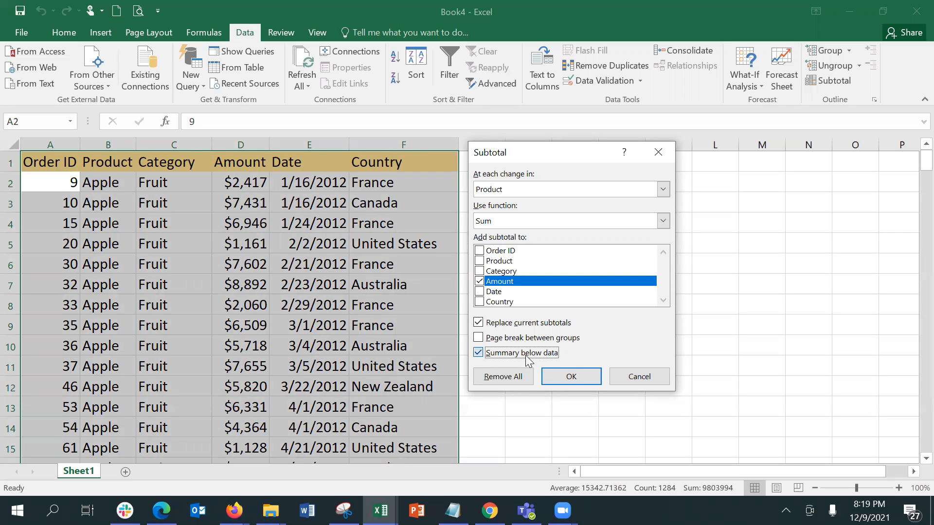
Apply the product subtotals, autofit column D, and collapse Apple through Orange to totals
left_click(558, 379)
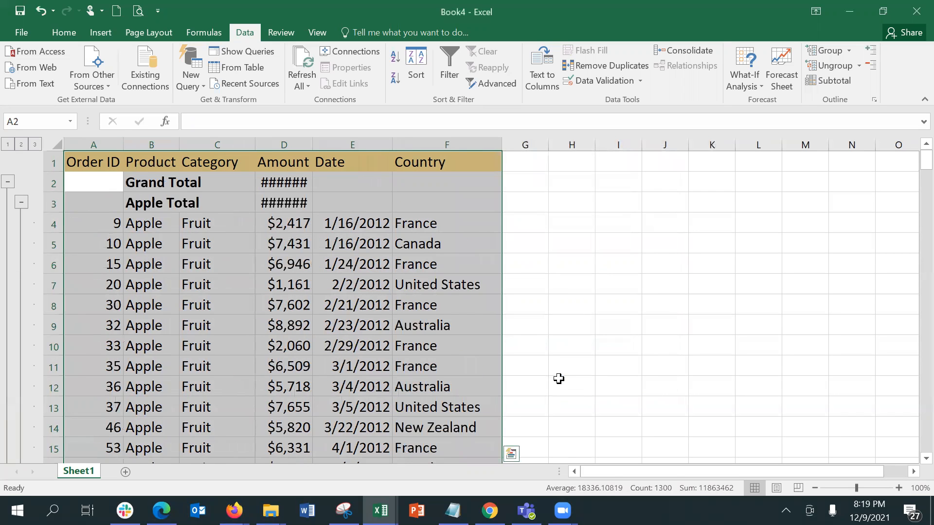
double_click(312, 140)
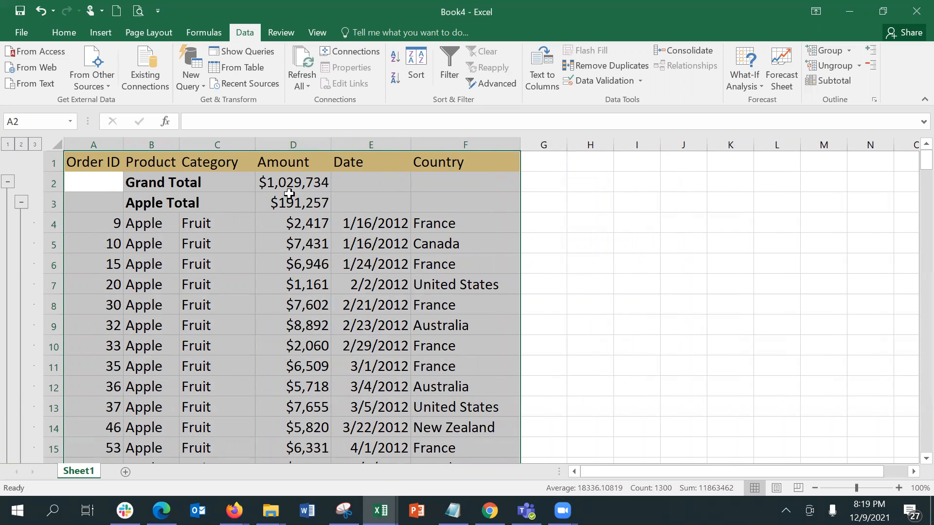
left_click(20, 201)
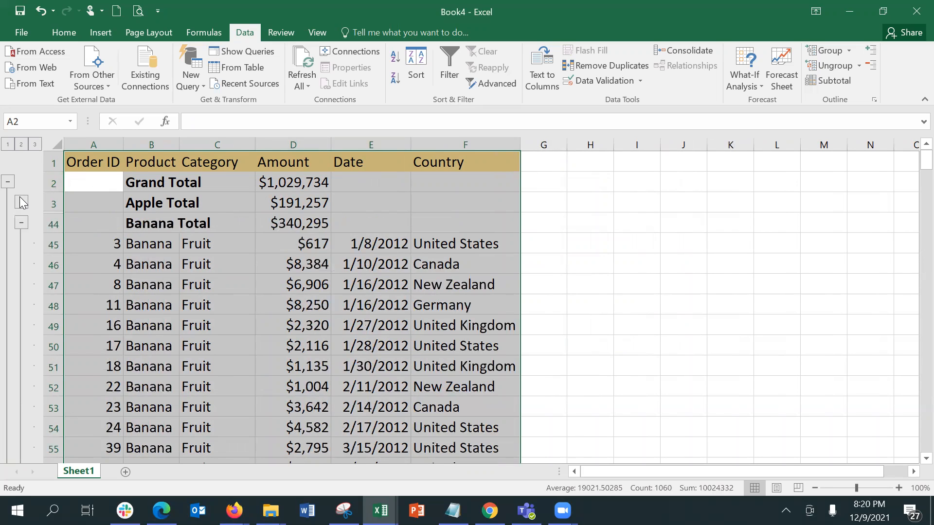
left_click(20, 223)
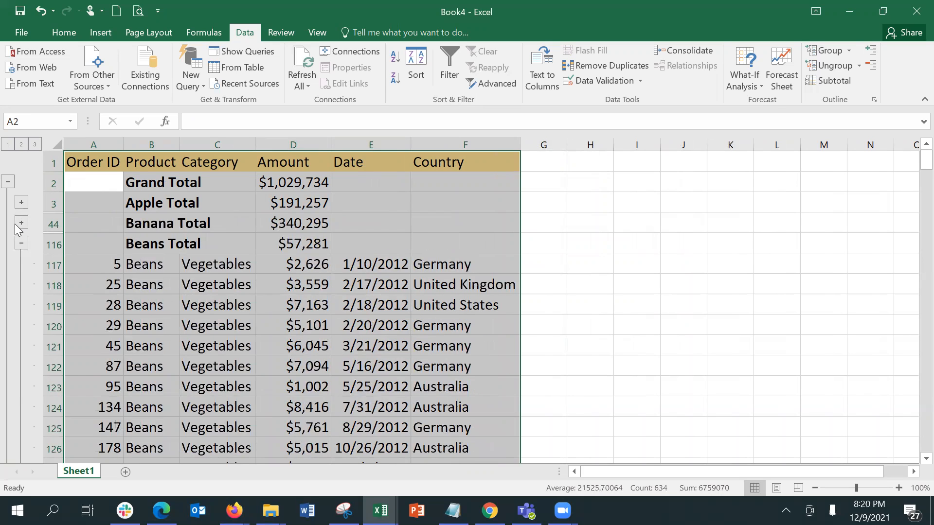
left_click(22, 242)
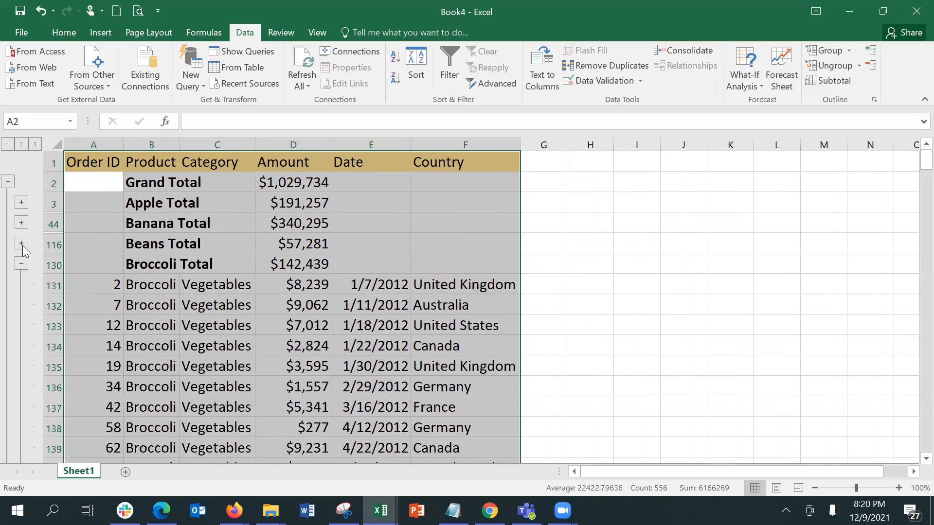
left_click(21, 263)
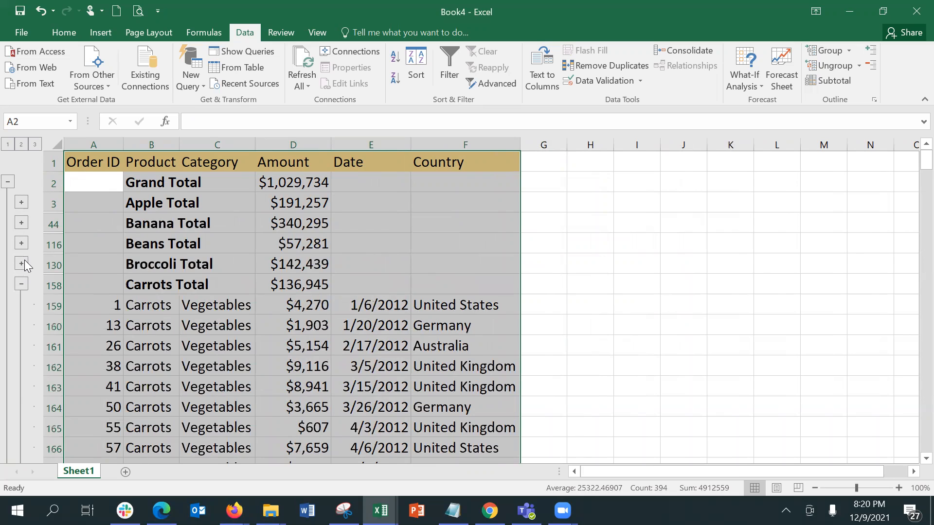
left_click(18, 284)
left_click(20, 305)
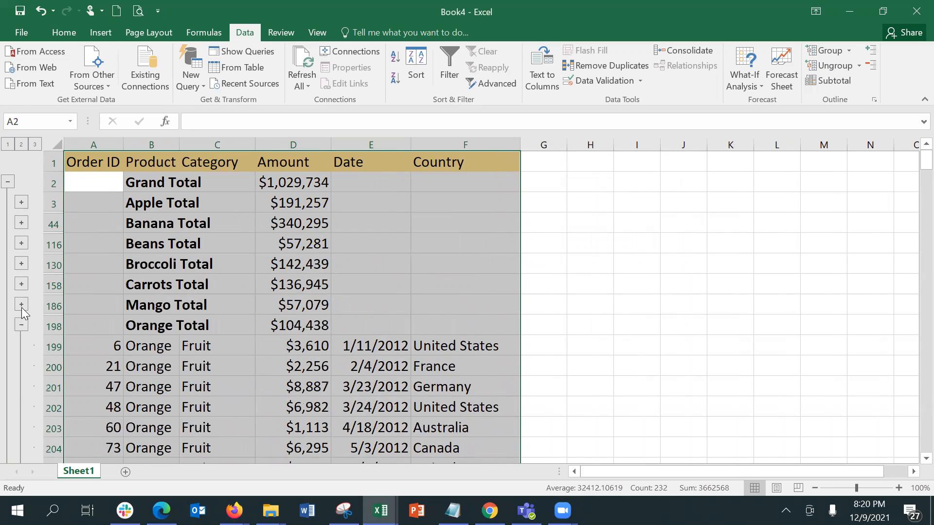
left_click(27, 324)
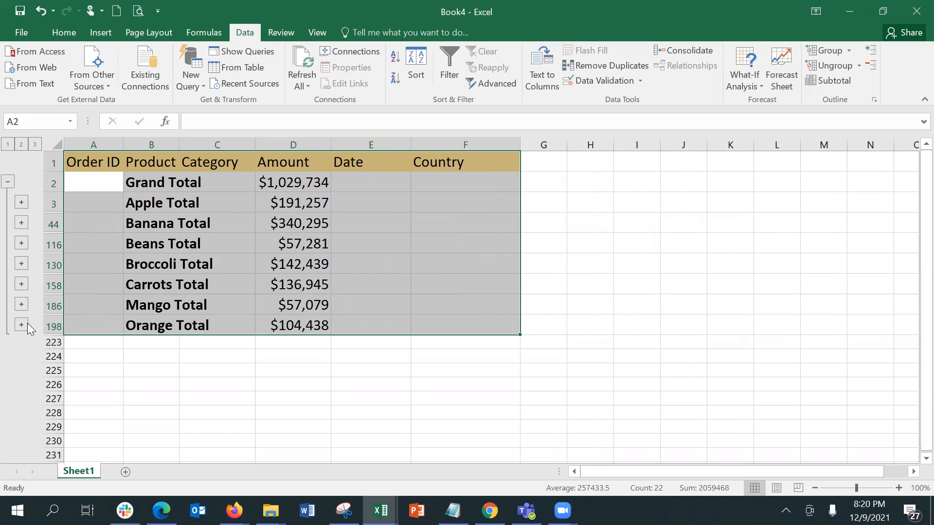
Briefly expand the Carrots and Mango groups, then collapse them back to their totals
left_click(21, 286)
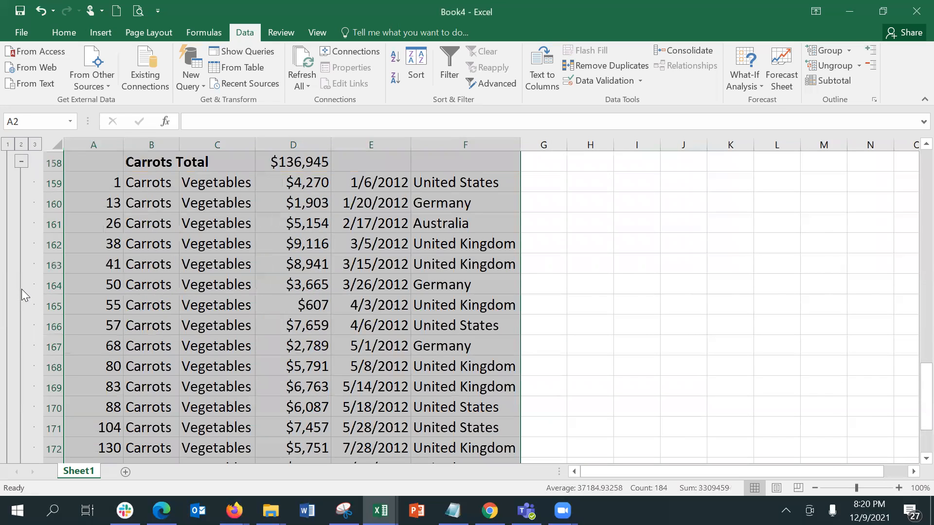
left_click(25, 157)
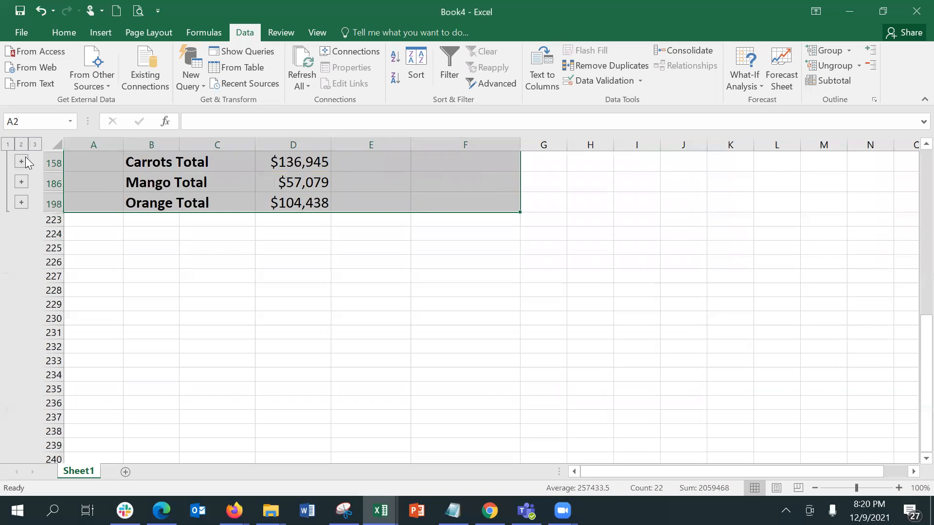
left_click(20, 185)
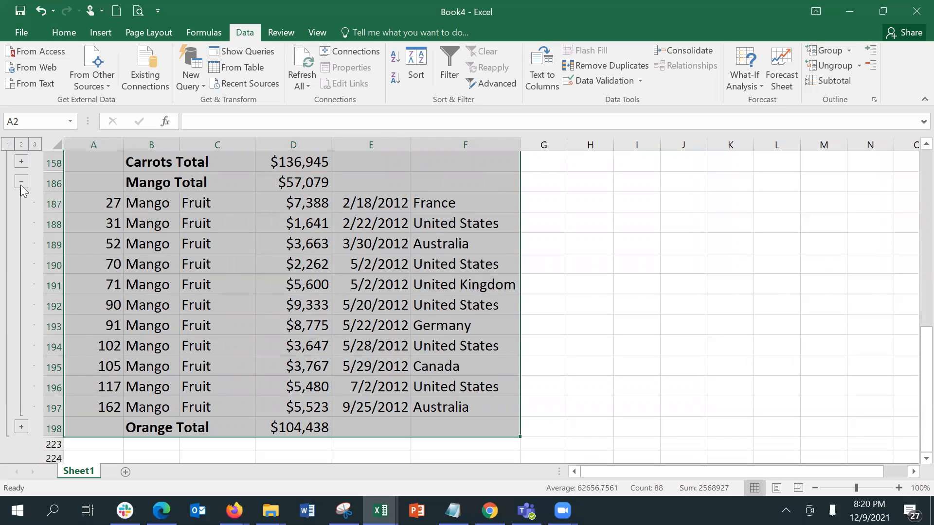
left_click(21, 183)
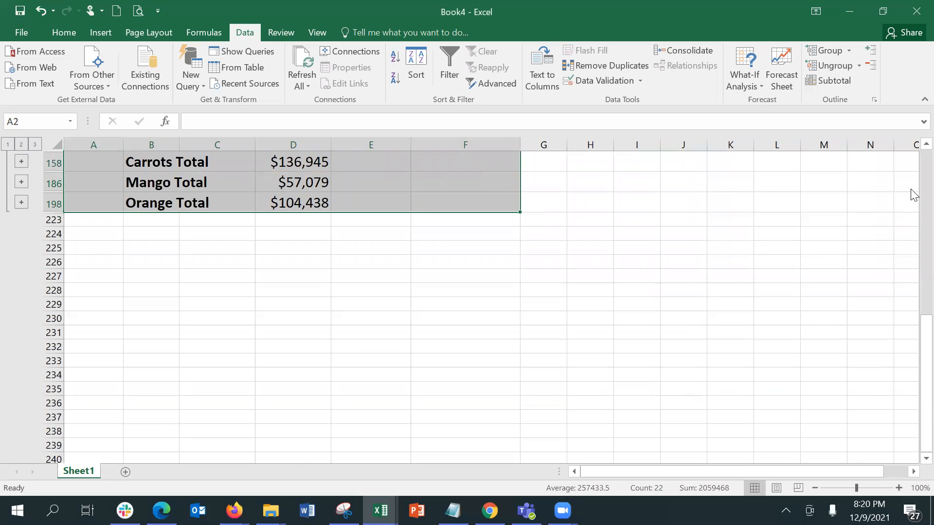
scroll(913, 175, "up", 2)
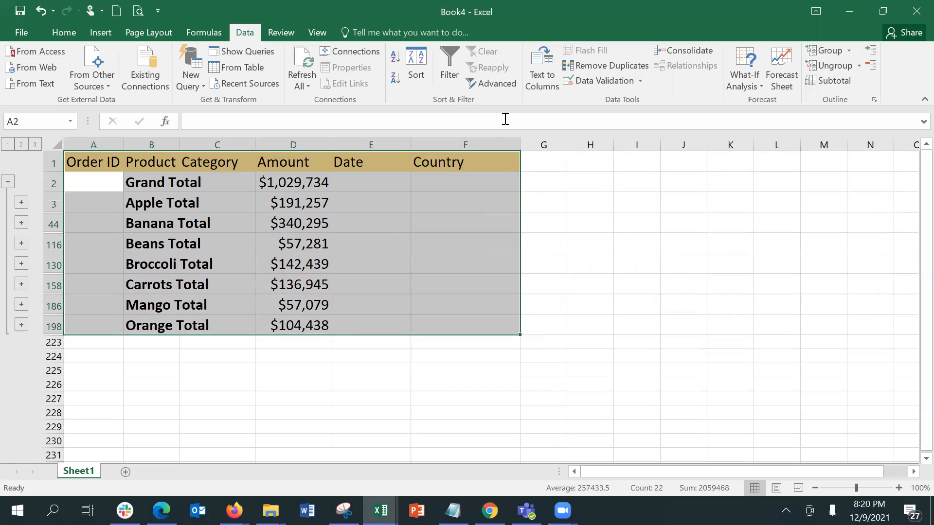
Undo four times to strip the product subtotals and outline from the table
left_click(241, 176)
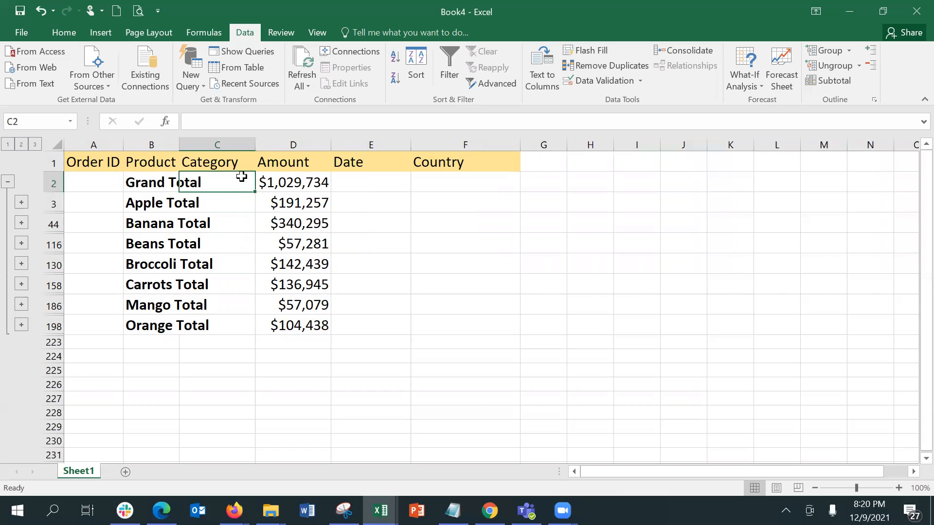
key("ctrl+z")
key("ctrl+z")
key("ctrl+z")
key("ctrl+z")
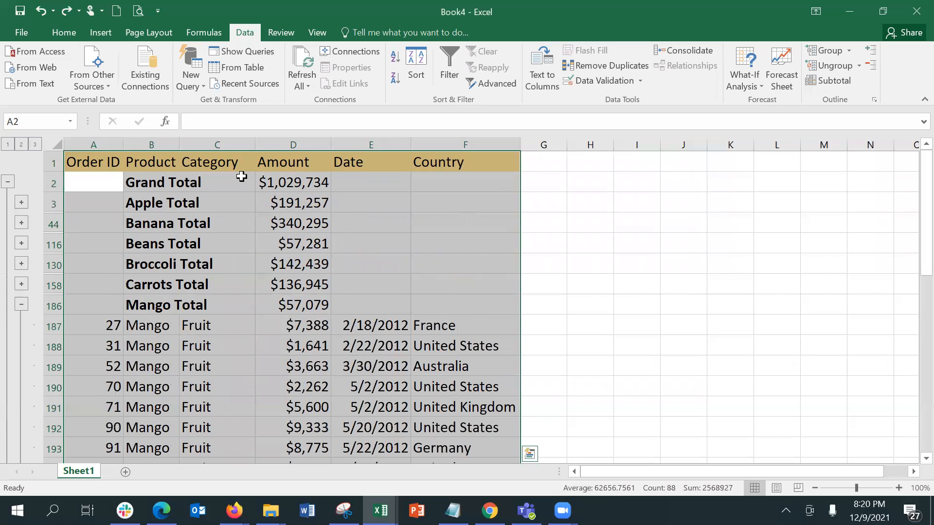
key("ctrl+z")
key("ctrl+z")
key("ctrl+z")
key("ctrl+z")
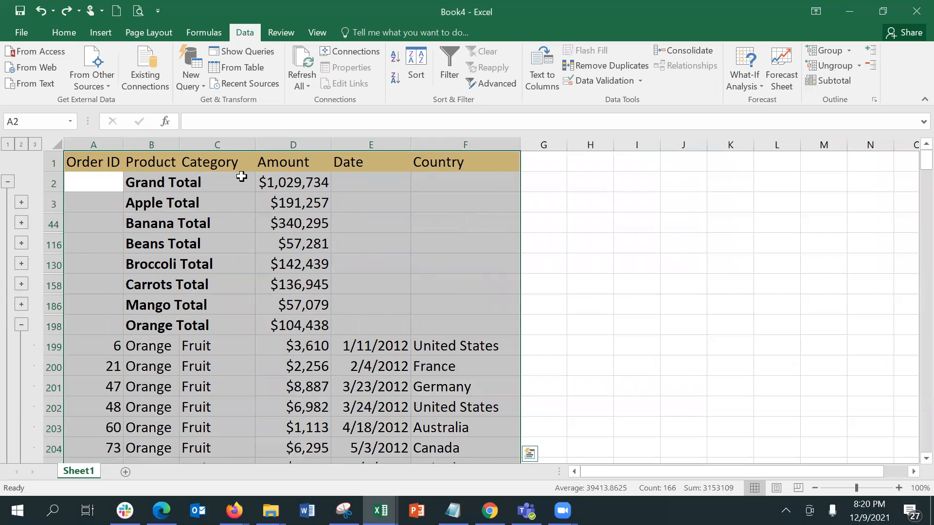
key("ctrl+z")
key("ctrl+z")
key("ctrl+z")
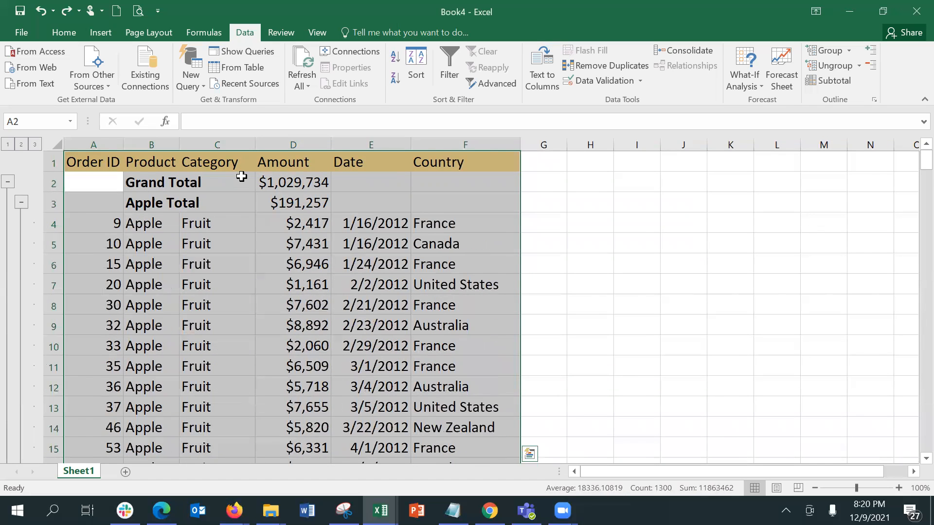
key("ctrl+z")
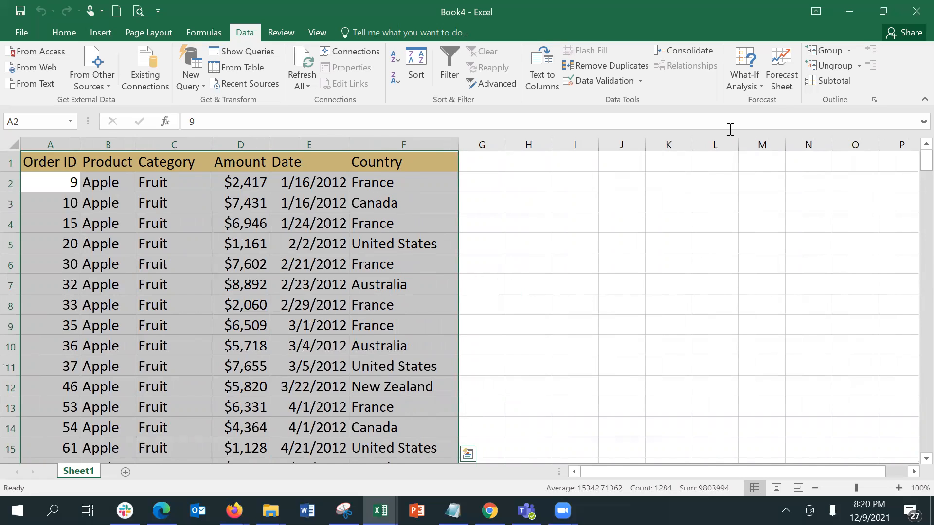
Reapply subtotals grouped by Country instead of Product, still summing Amount
left_click(834, 86)
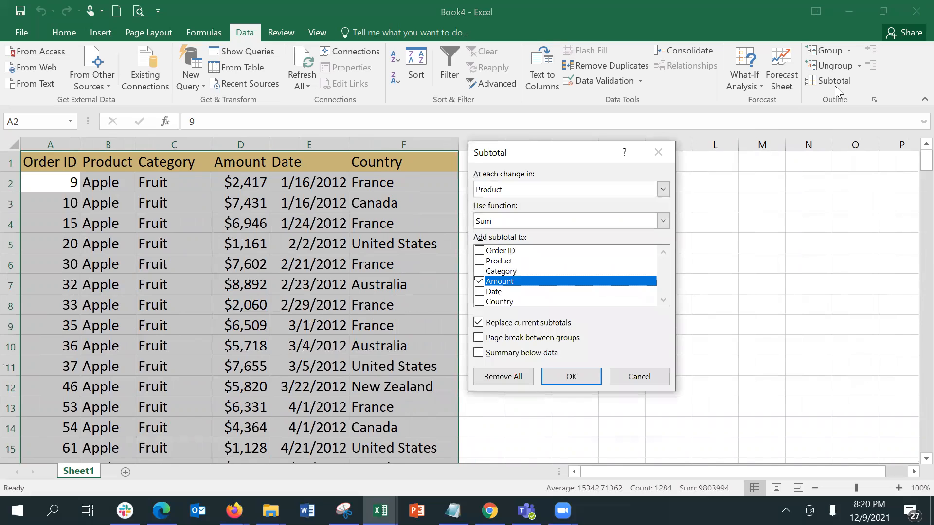
left_click(592, 190)
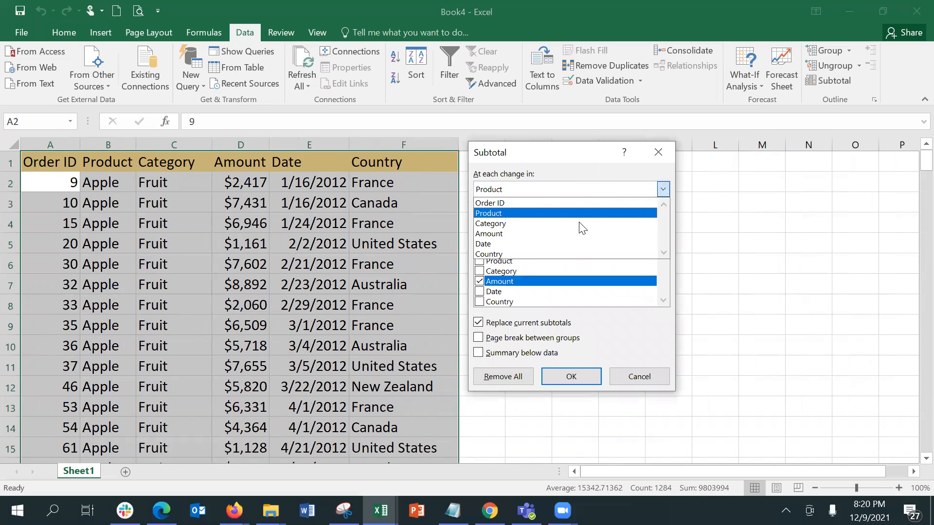
left_click(579, 253)
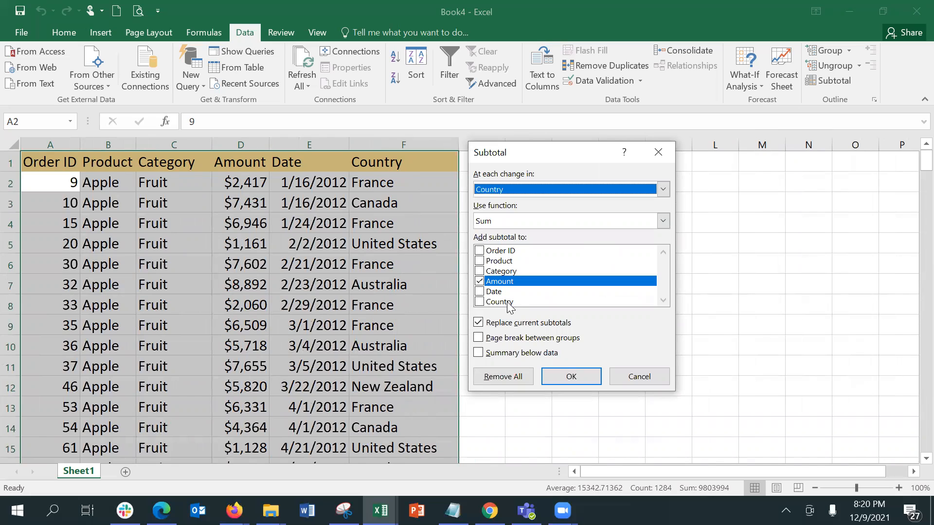
left_click(562, 377)
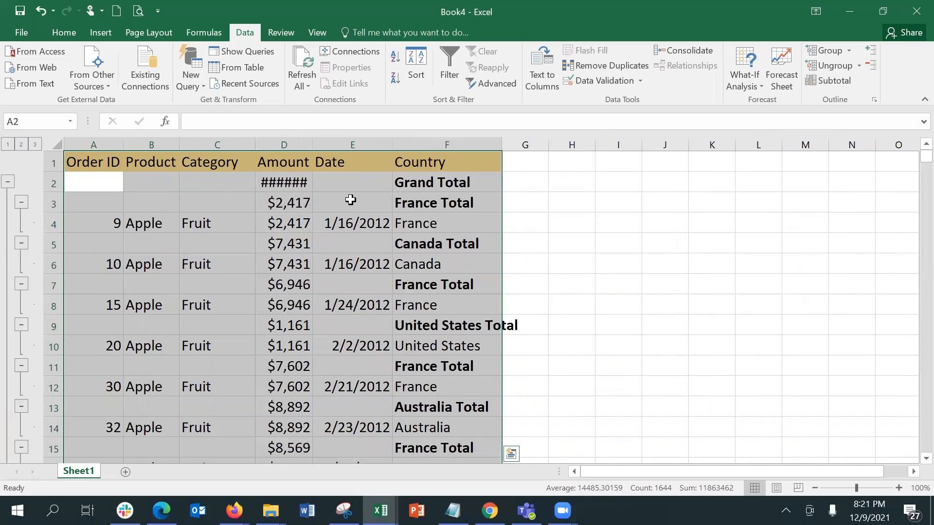
Autofit the Amount column and inspect the Canada rows and the France Total row
double_click(313, 143)
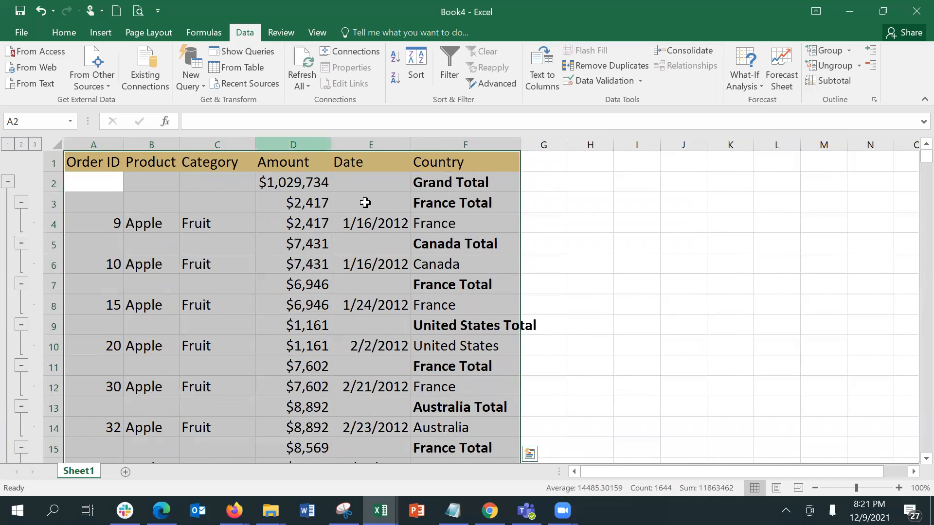
left_click(446, 228)
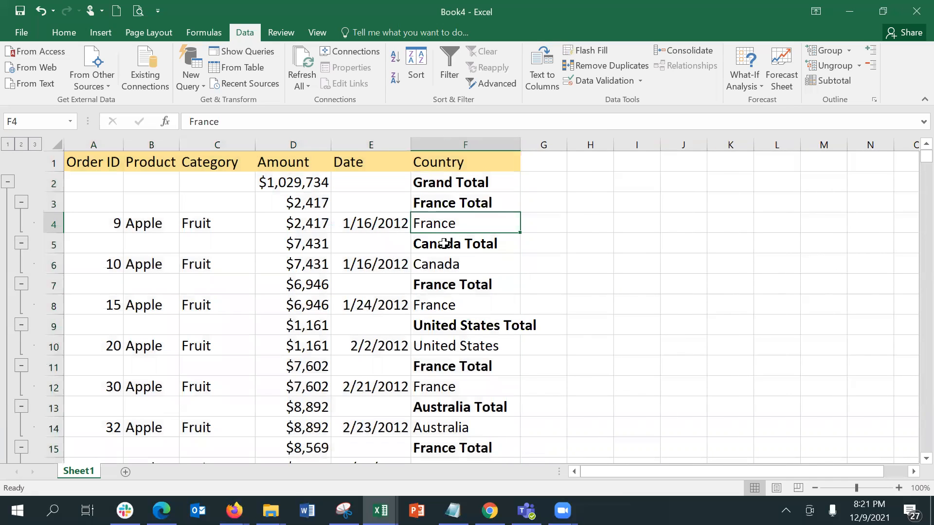
left_click(448, 262)
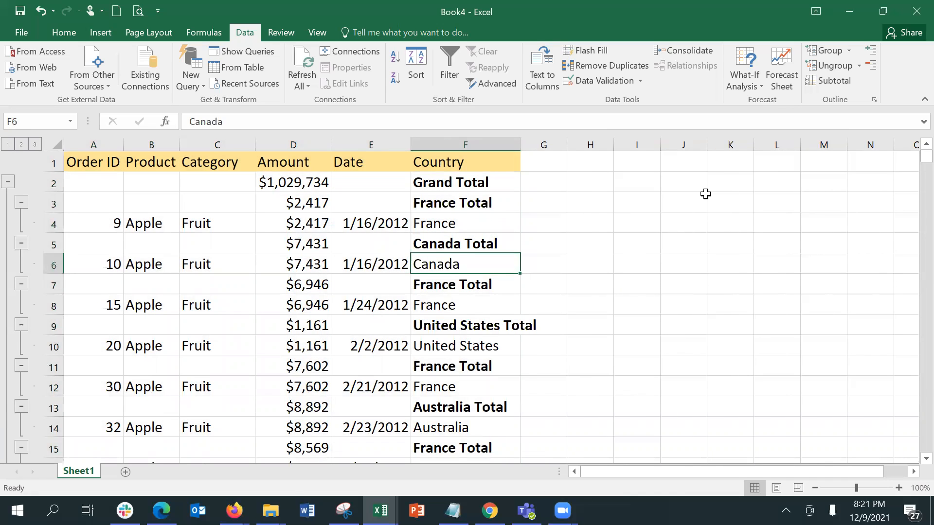
key("Left")
key("Down")
key("Down")
key("Right")
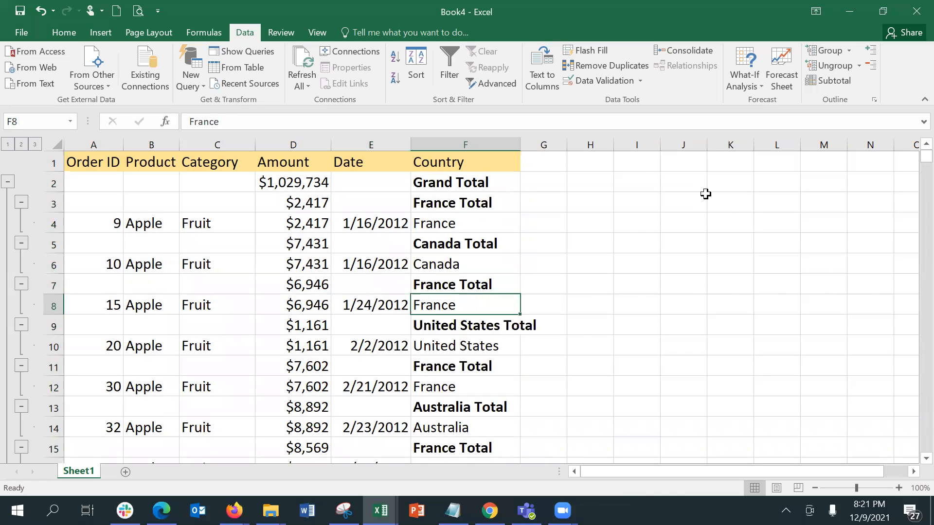
key("Up")
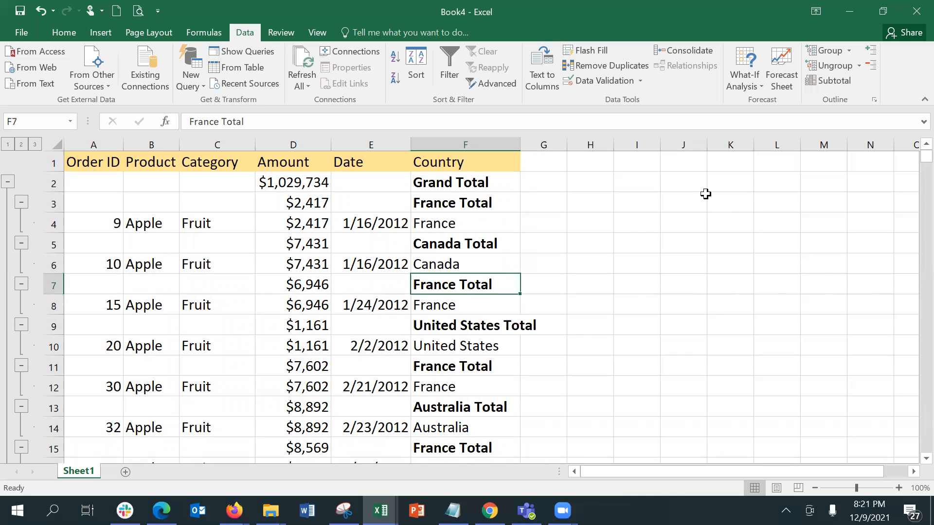
Select a France Total cell and a France data cell, then reopen the Subtotal dialog
left_click(503, 195, "ctrl")
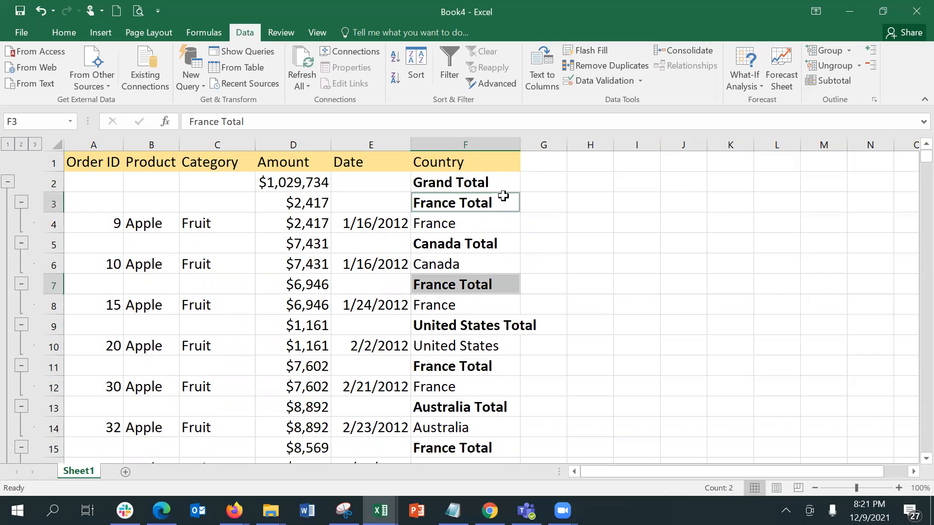
left_click(486, 230)
left_click(832, 81)
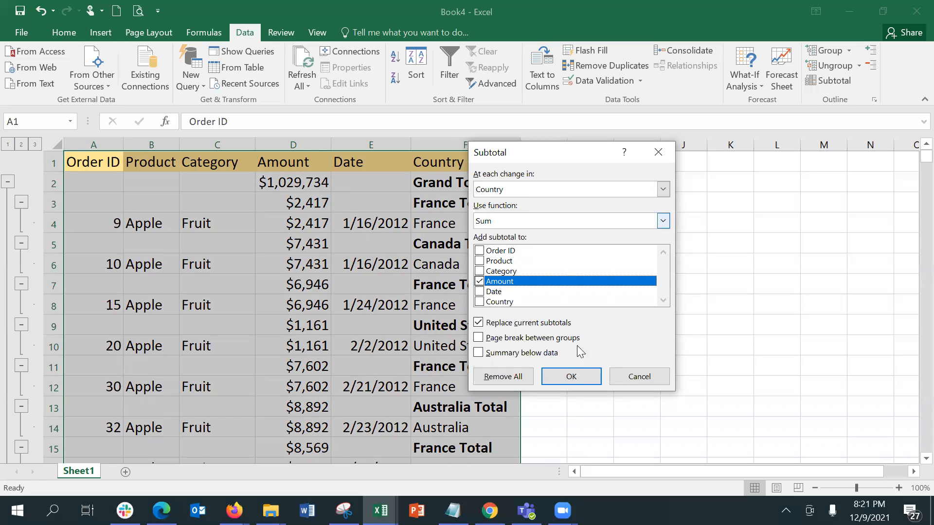
Cancel the Subtotal dialog and undo to remove the country subtotals
left_click(639, 377)
left_click(445, 223)
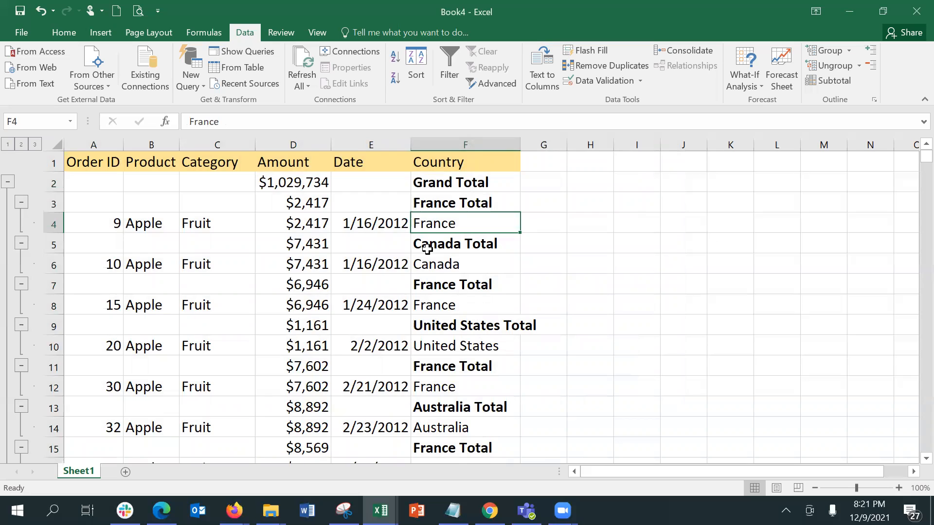
key("ctrl+z")
key("ctrl+z")
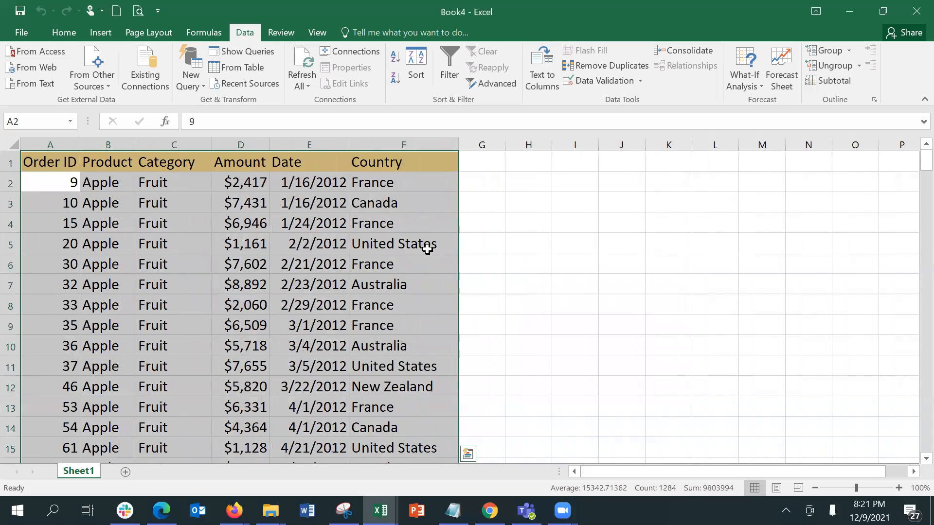
Sort the table by Country A to Z, then Z to A
left_click(414, 186)
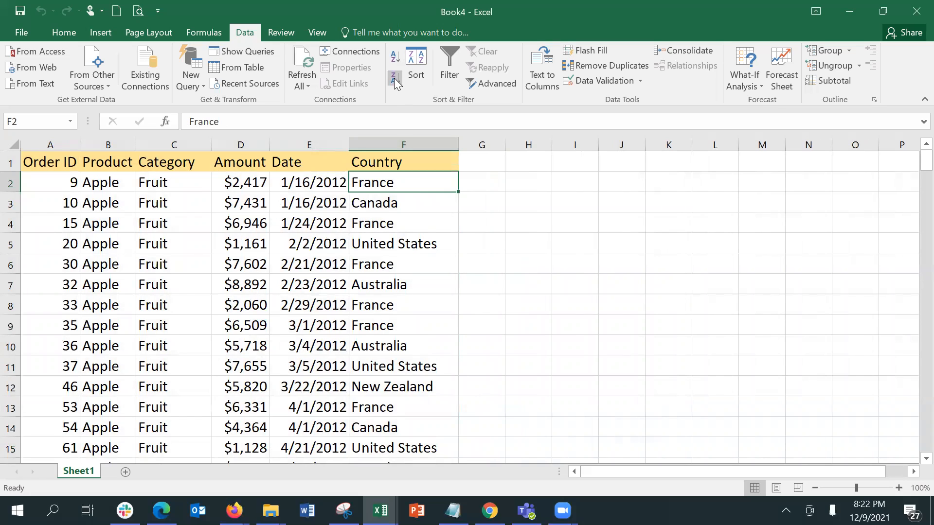
left_click(391, 62)
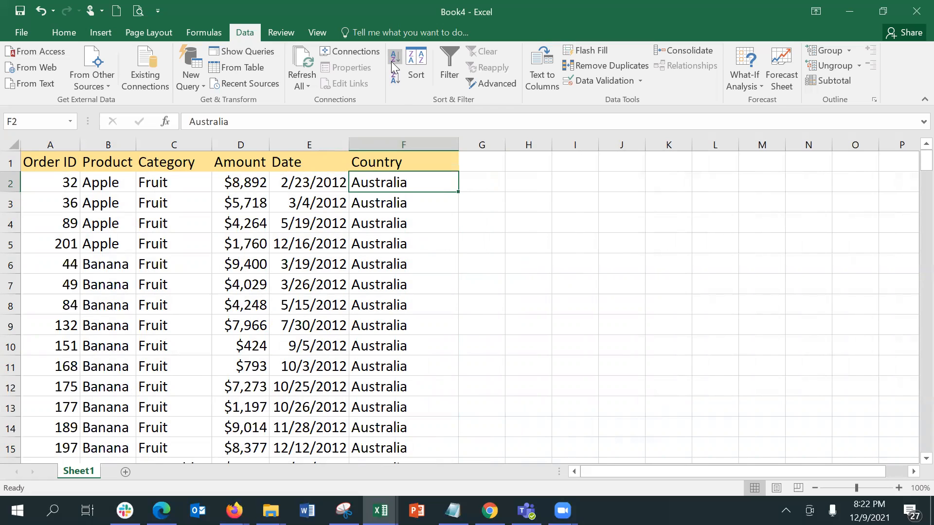
left_click(399, 79)
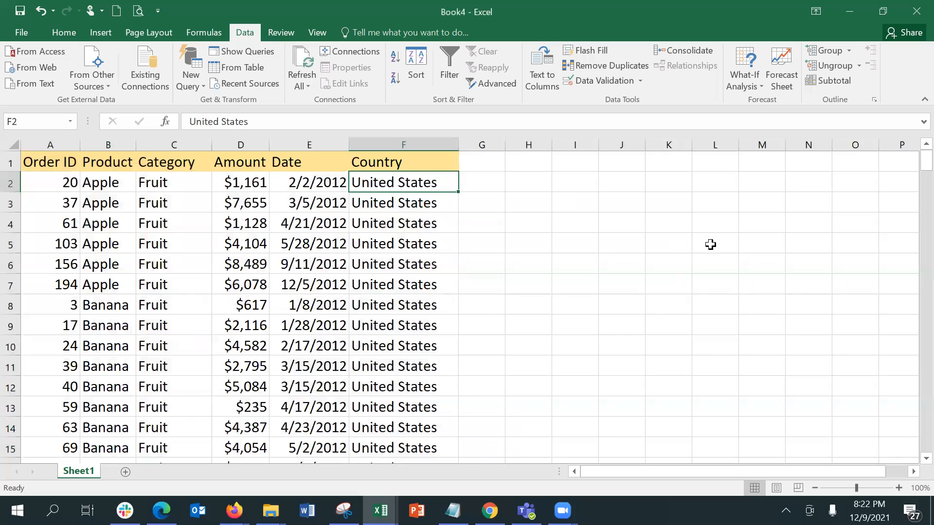
Add Sum of Amount subtotals per Country and autofit column D to show $1,029,734
left_click(814, 83)
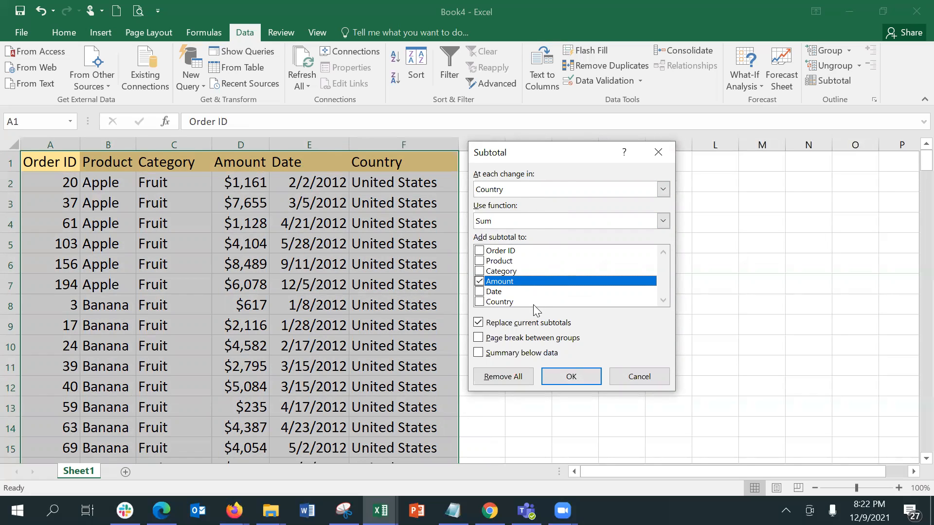
left_click(556, 376)
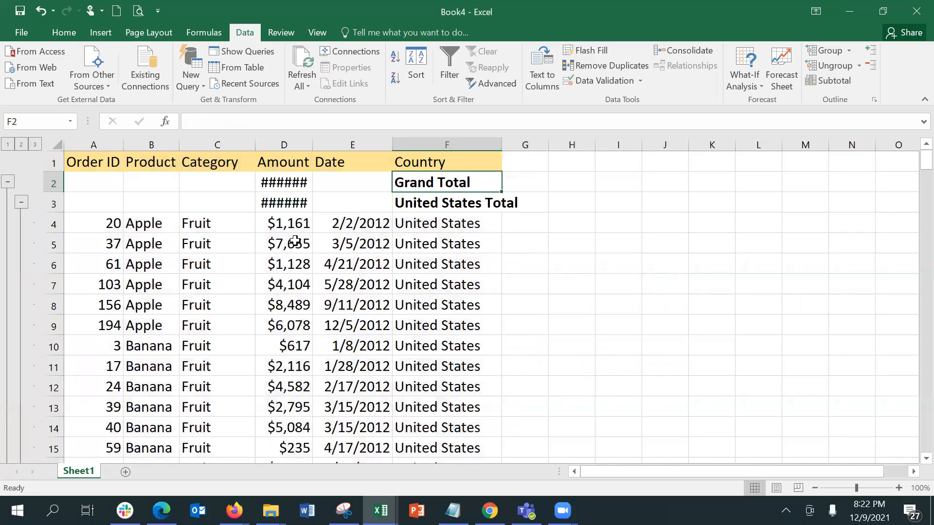
double_click(311, 145)
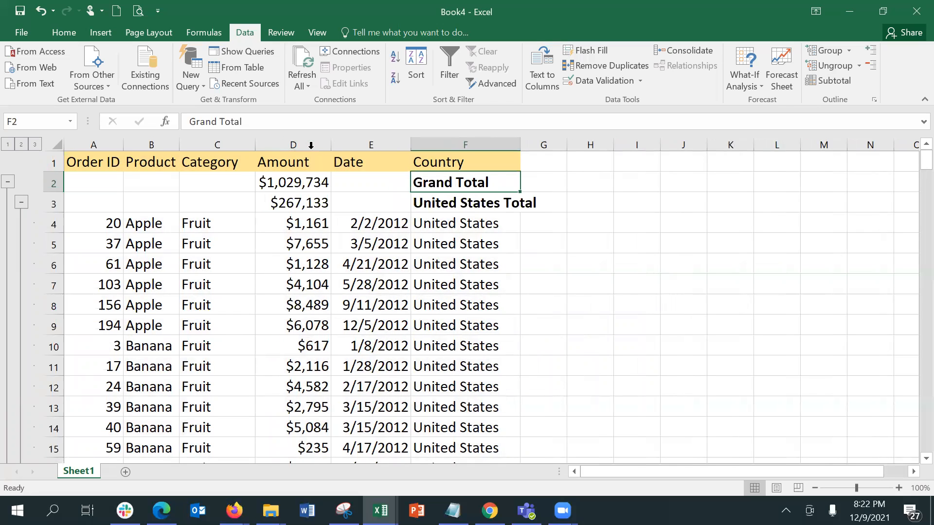
Collapse United States, United Kingdom, New Zealand, Germany, France, Canada and Australia to totals
left_click(426, 198)
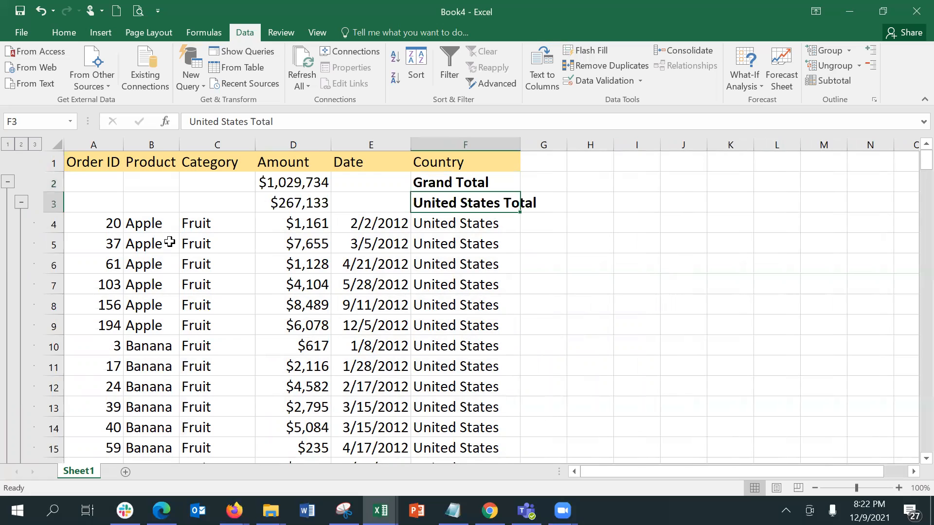
left_click(21, 202)
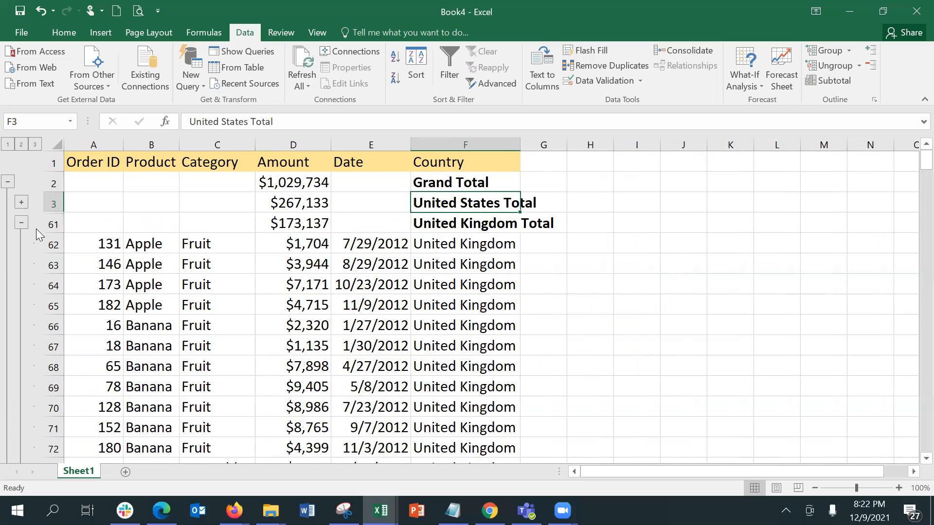
left_click(21, 223)
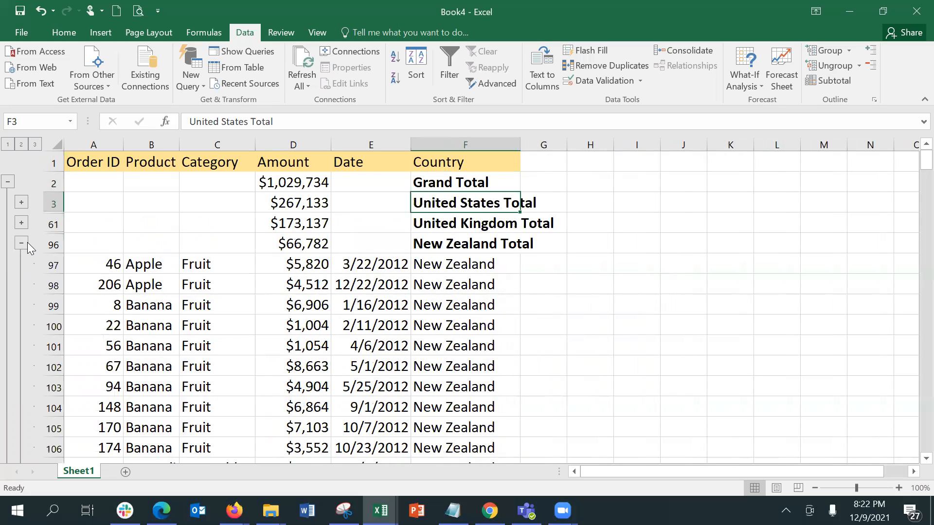
left_click(22, 244)
left_click(23, 265)
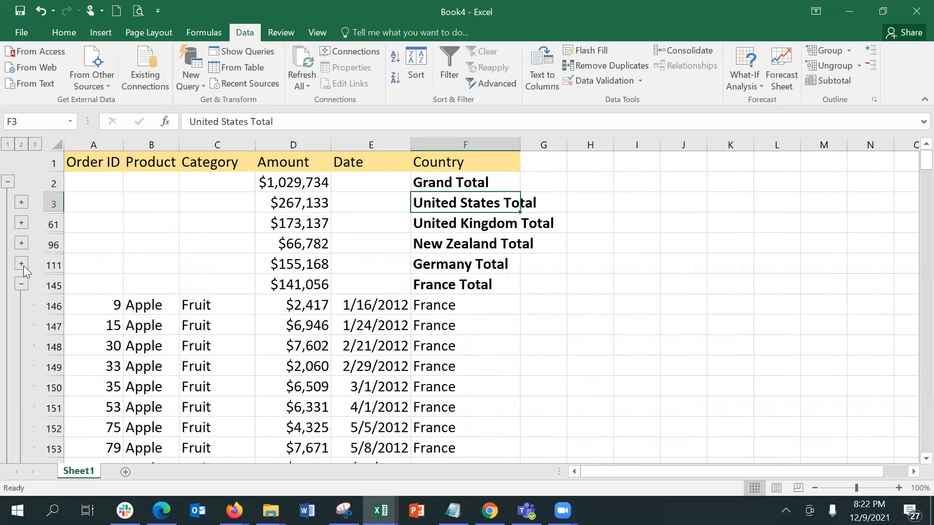
left_click(21, 284)
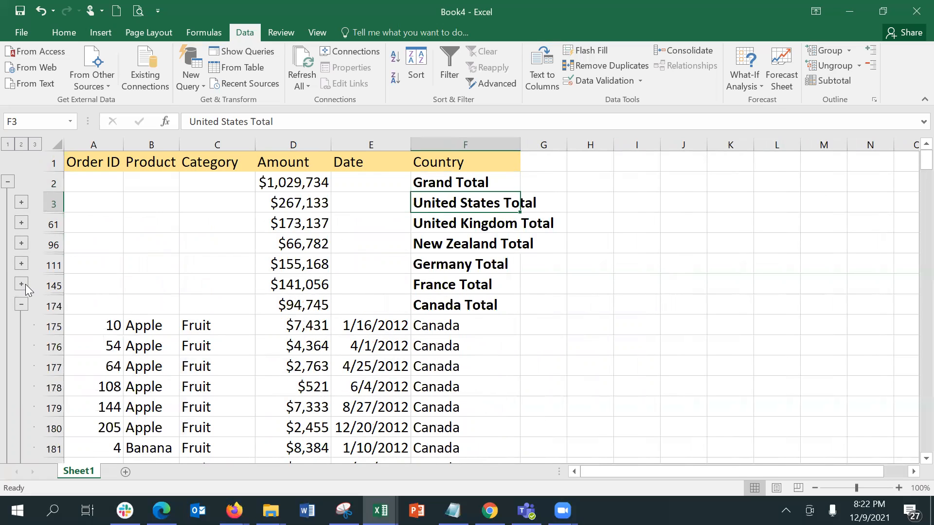
left_click(21, 305)
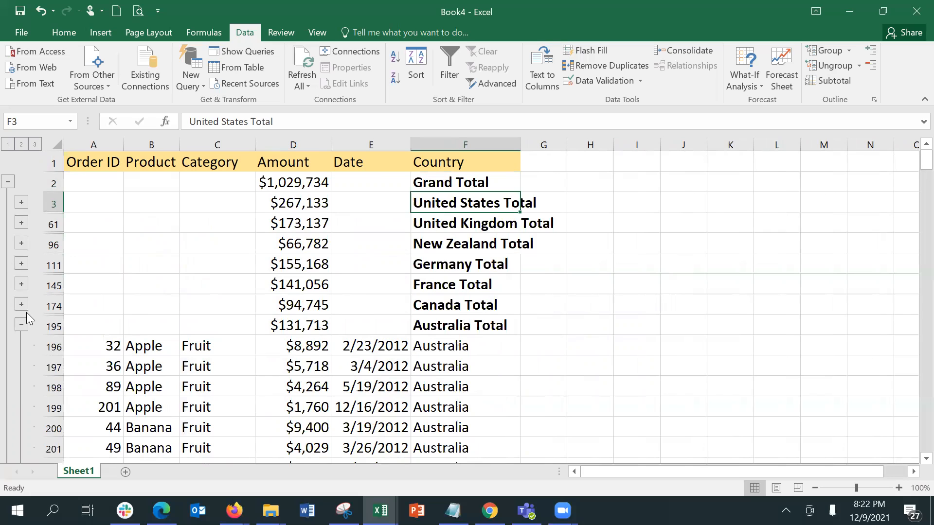
left_click(22, 325)
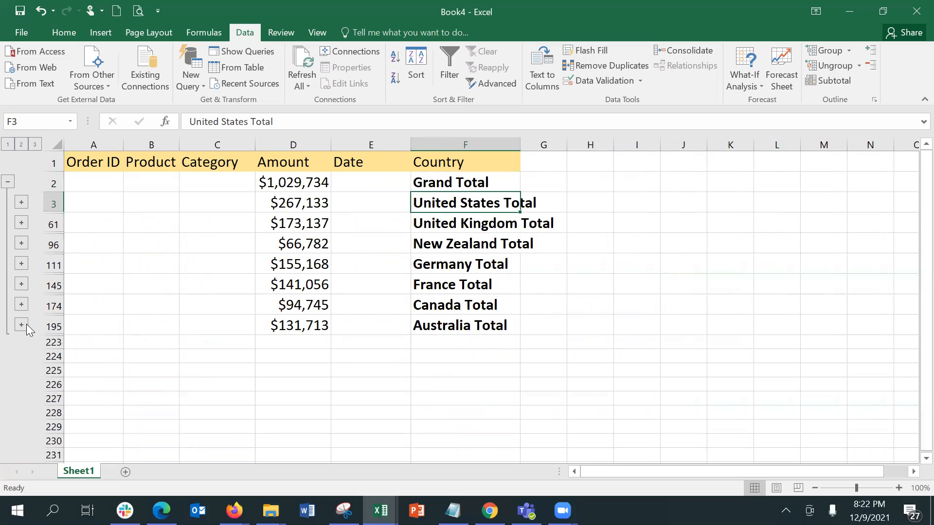
Undo the last three group collapses
key("ctrl+z")
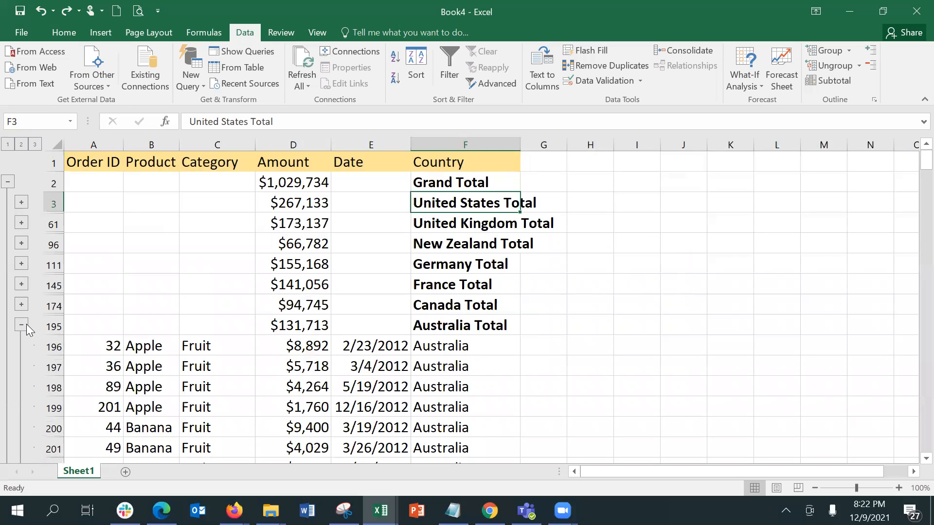
key("ctrl+z")
key("ctrl+z")
key("ctrl+z")
key("ctrl+z")
key("ctrl+z")
key("ctrl+z")
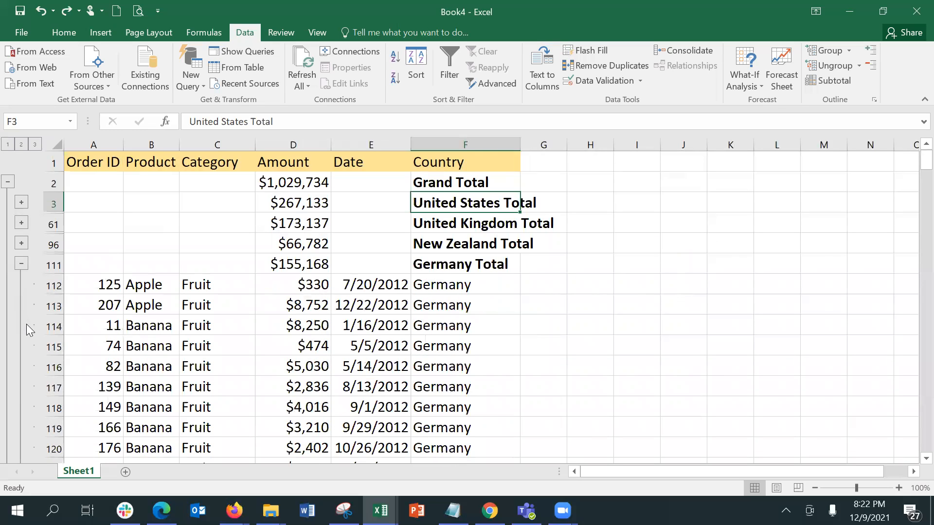
key("ctrl+z")
key("ctrl+z")
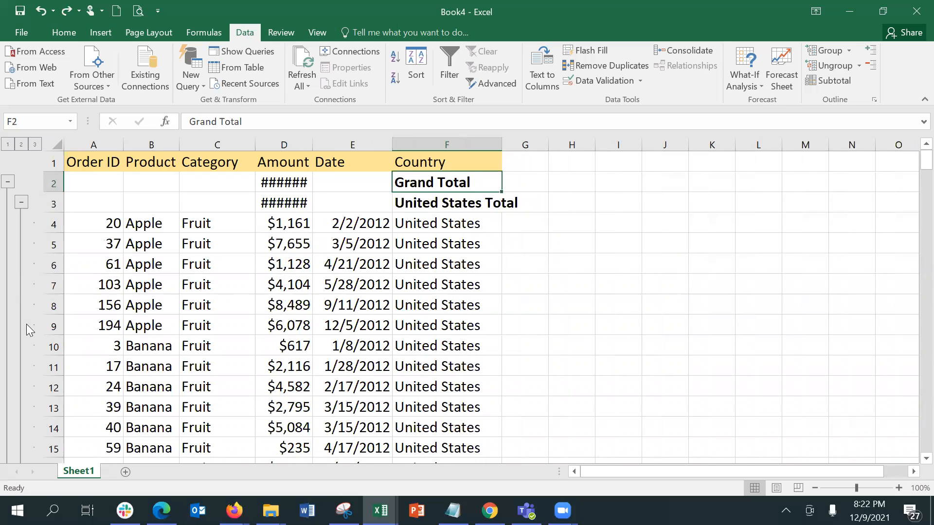
Undo once more, then reapply Country Amount subtotals with Page break between groups ticked
key("ctrl+z")
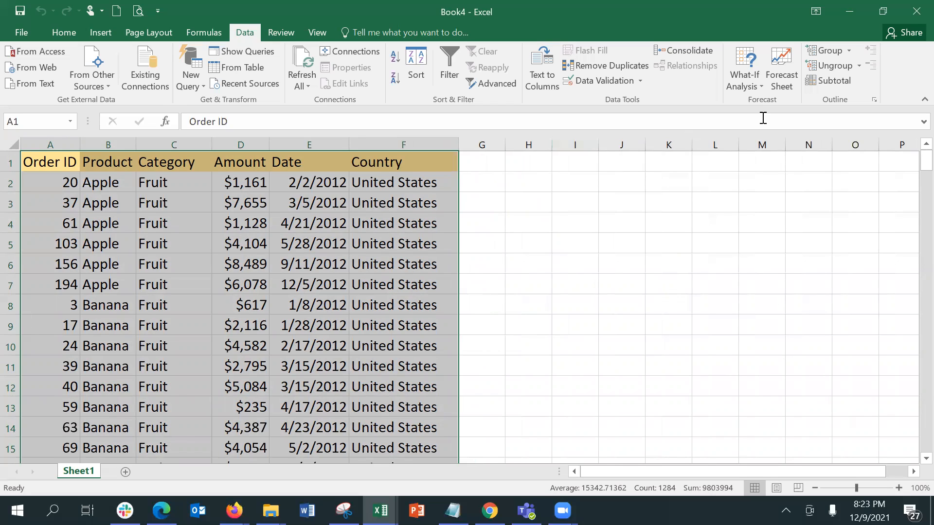
left_click(840, 76)
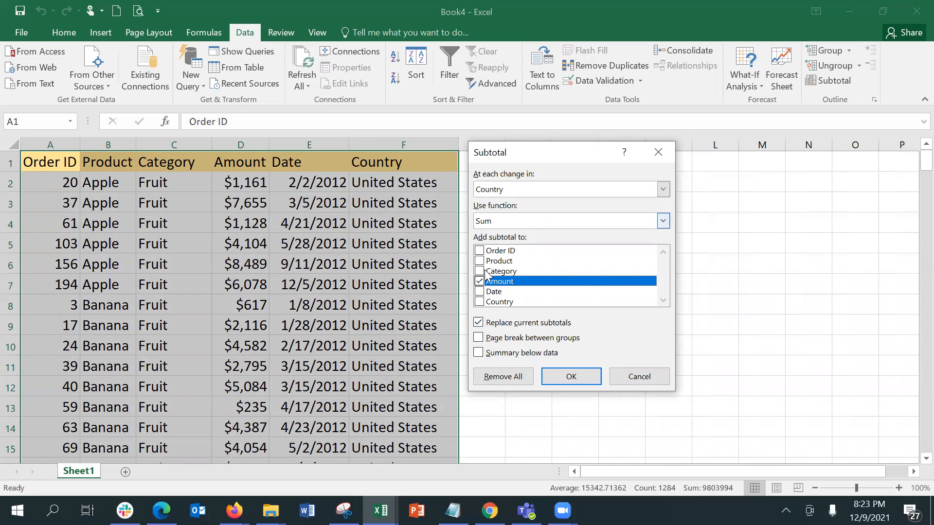
left_click(515, 346)
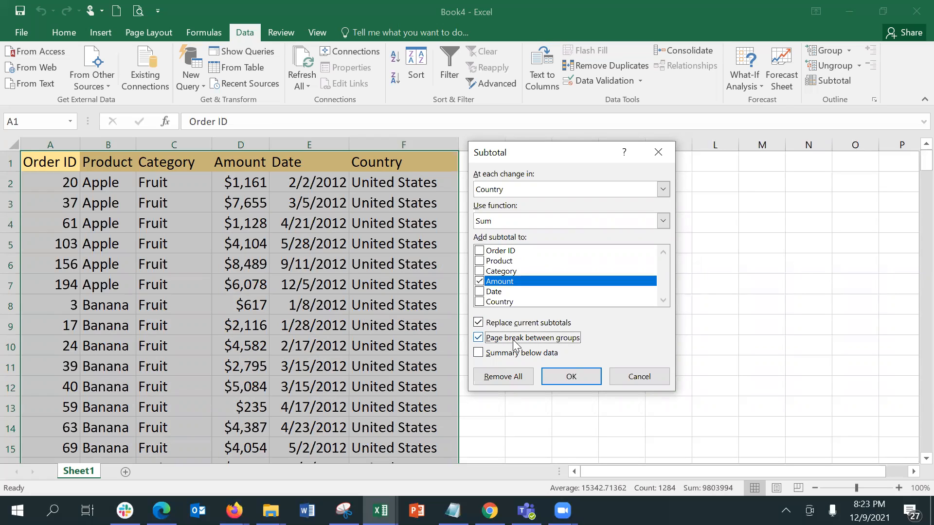
left_click(571, 378)
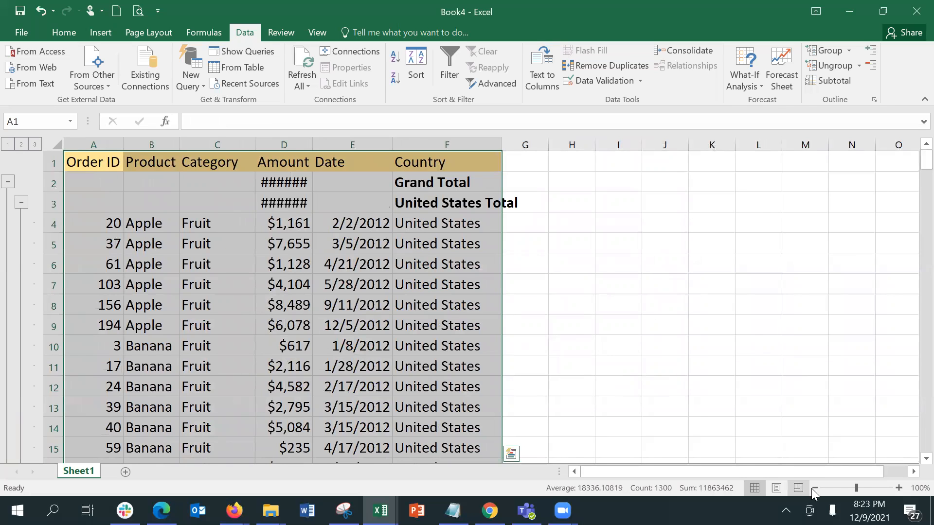
Zoom to 33% and step down column F through the United Kingdom, Germany and New Zealand groups
left_click(836, 487)
left_click_drag(836, 489, 829, 489)
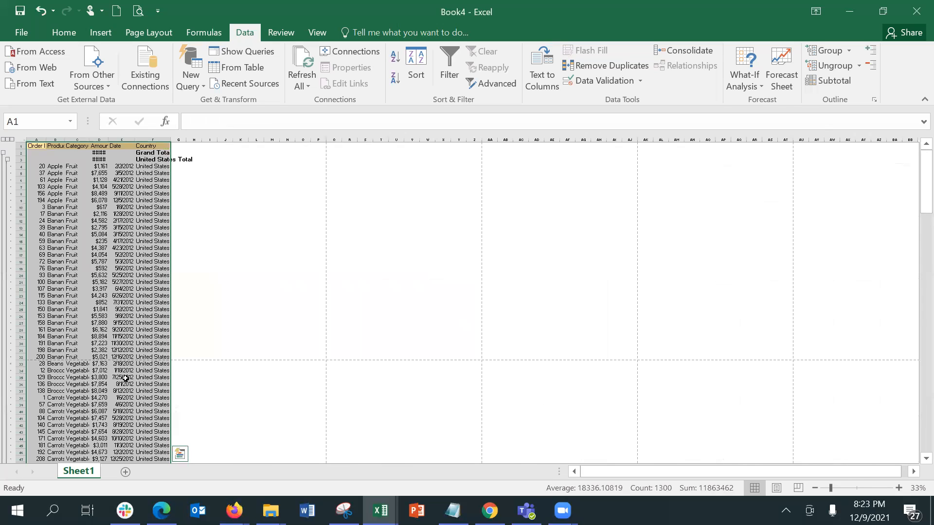
left_click(139, 377)
key("Down")
key("Down")
key("Down")
key("Down")
key("Down")
key("Down")
key("Down")
key("Down")
key("Down")
key("Down")
key("Down")
key("Down")
key("Down")
key("Down")
key("Down")
key("Down")
key("Down")
key("Down")
key("Down")
key("Down")
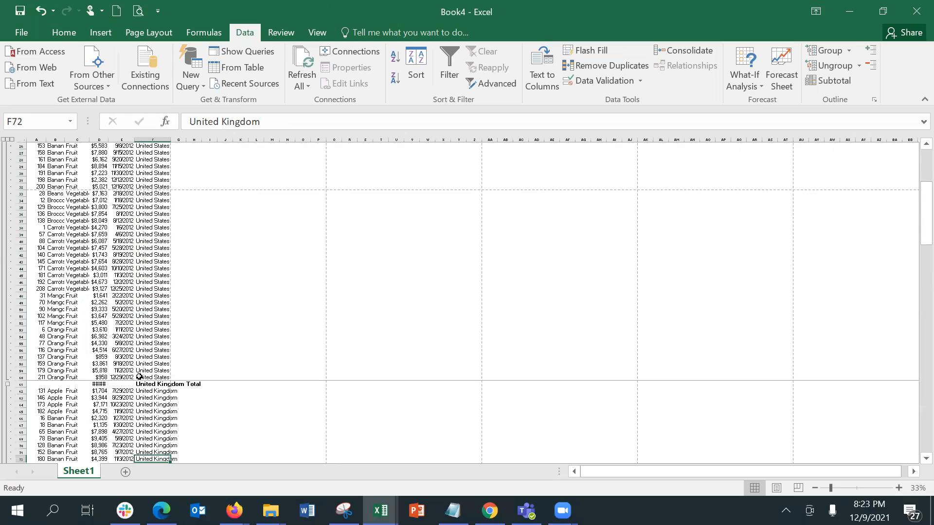
key("Down")
key("Down")
key("Down")
key("Down")
key("Down")
key("Down")
key("Down")
key("Down")
key("Down")
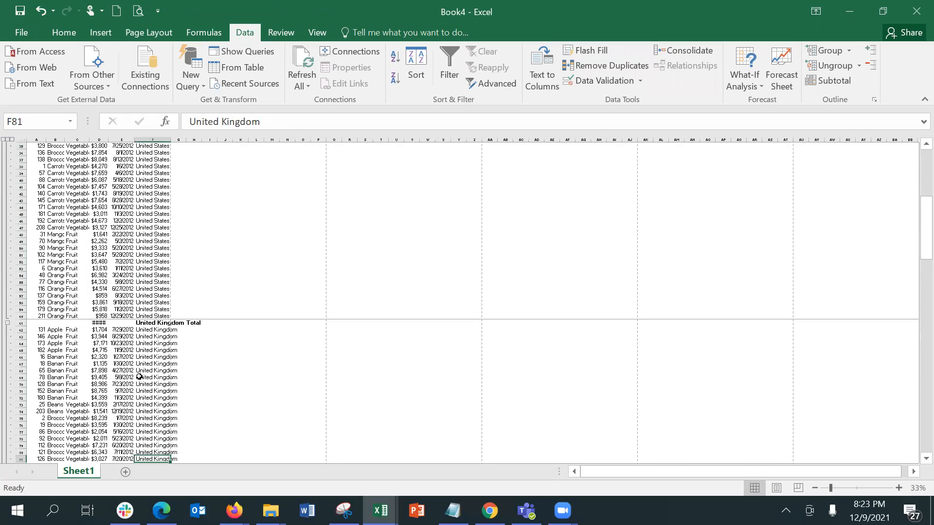
left_click(155, 329)
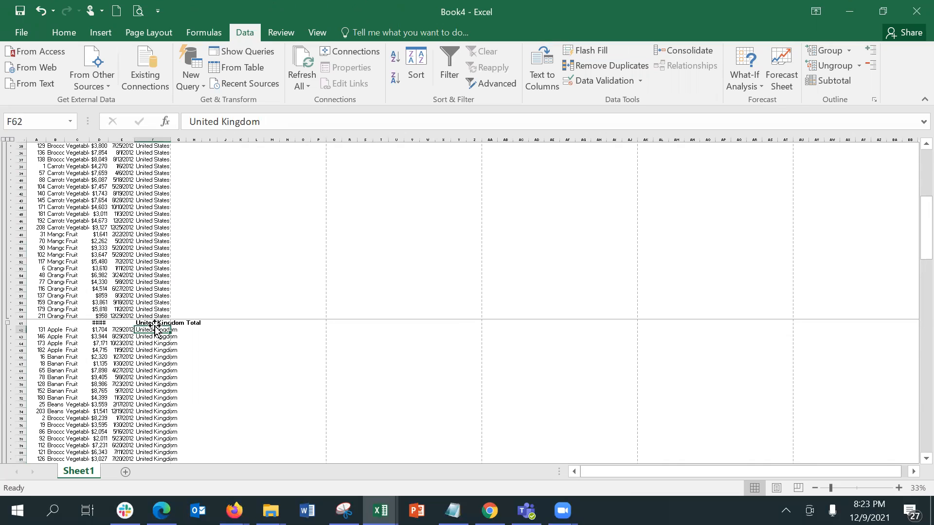
key("Down")
key("Down")
key("Down")
key("Down")
key("Down")
key("Down")
key("Down")
key("Down")
key("Down")
key("Down")
key("Down")
key("Down")
key("Down")
key("Down")
key("Down")
key("Down")
key("Down")
key("Down")
key("Down")
key("Down")
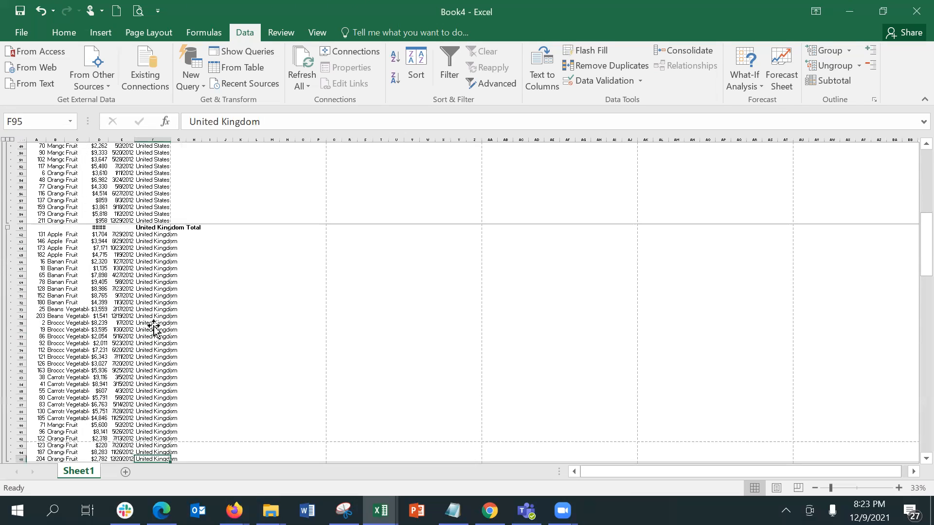
key("Down")
key("Down")
key("Down")
key("Down")
key("Down")
key("Down")
key("Down")
key("Down")
key("Down")
key("Down")
key("Down")
key("Down")
key("Down")
key("Down")
key("Down")
key("Down")
key("Down")
key("Down")
key("Down")
key("Down")
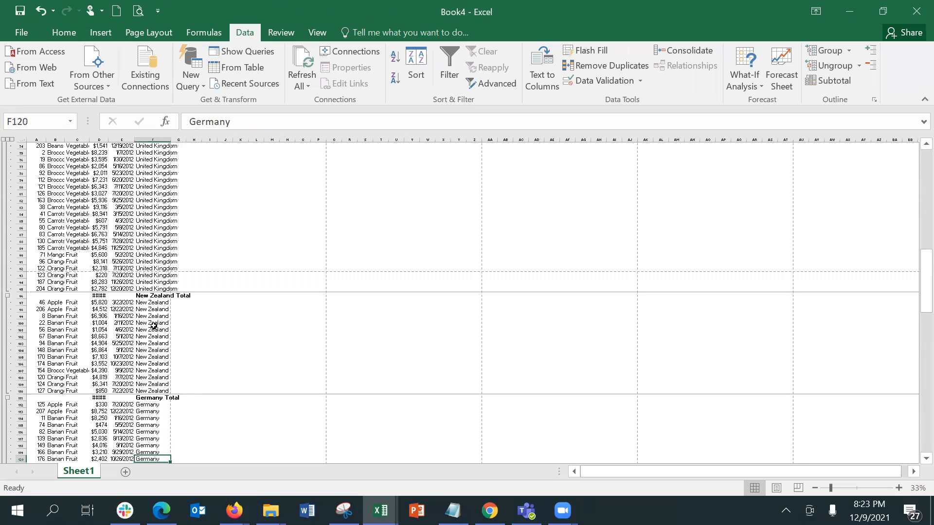
left_click(167, 314)
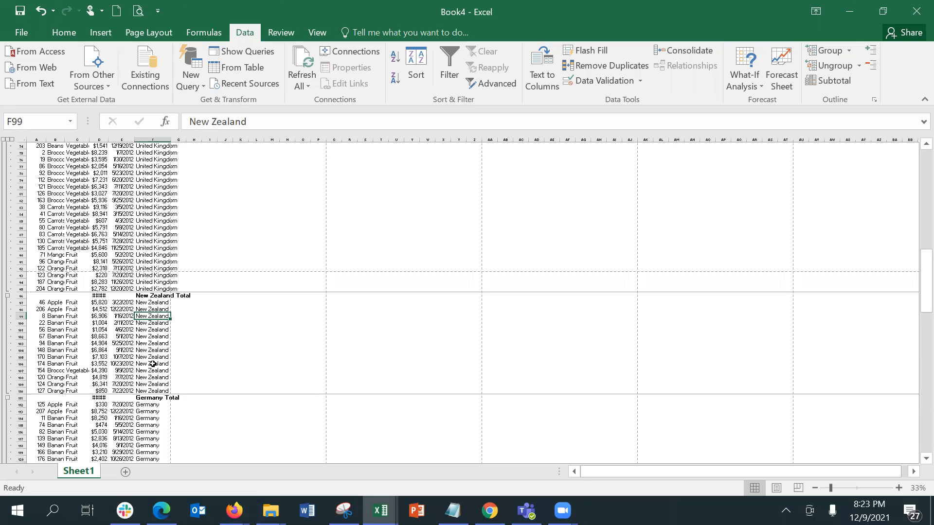
Preview the subtotal report, scroll through all 15 print pages, and go back to the worksheet
left_click(137, 10)
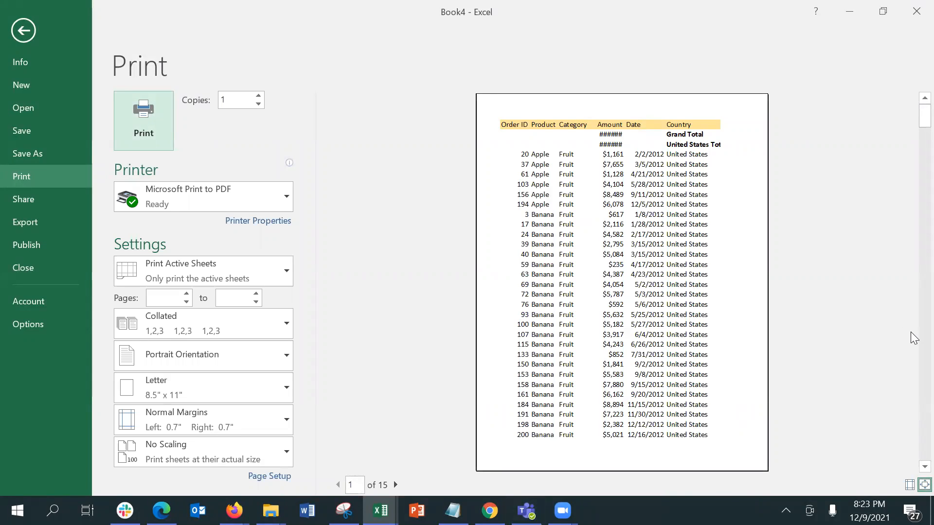
scroll(913, 333, "down", 2)
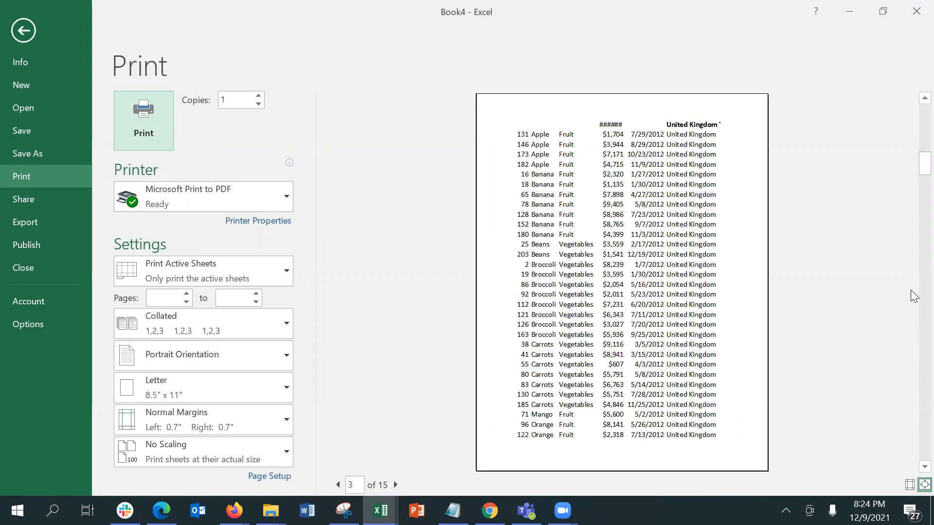
scroll(914, 309, "down", 1)
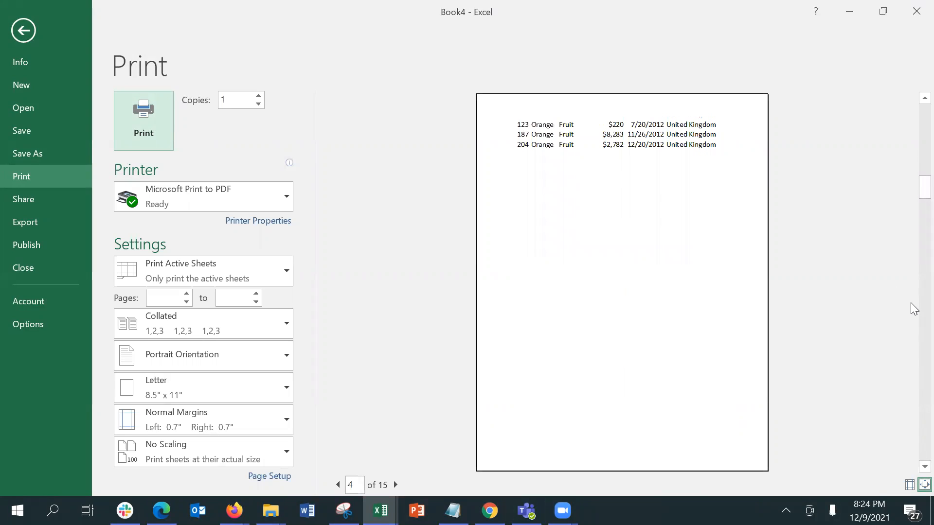
scroll(914, 309, "down", 1)
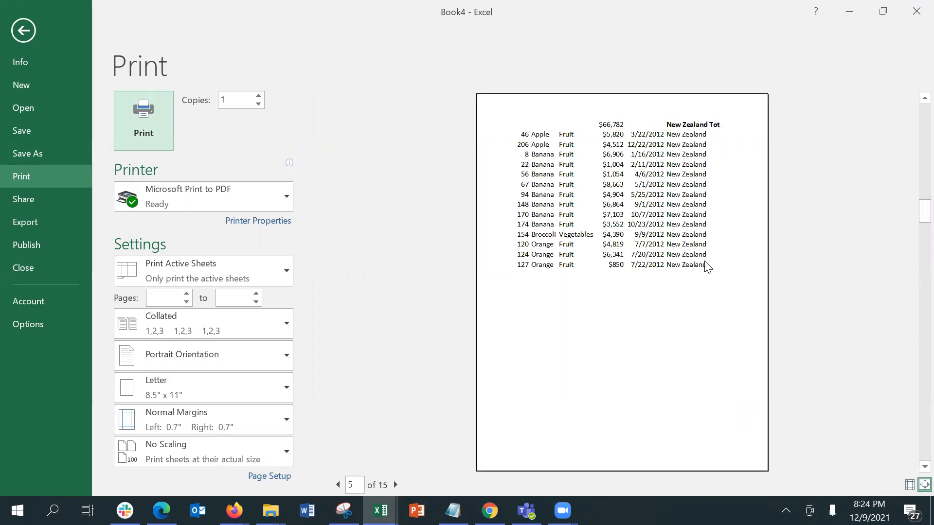
scroll(914, 355, "down", 1)
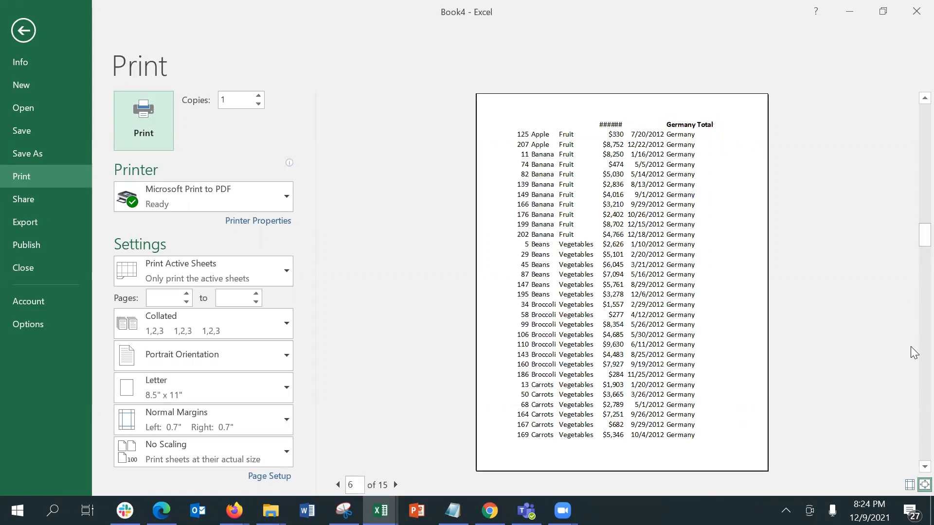
scroll(914, 353, "down", 1)
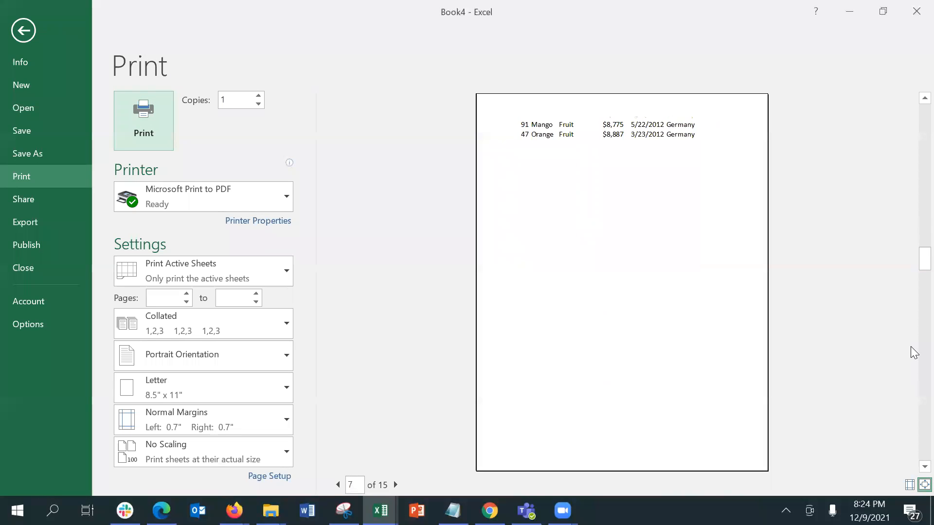
scroll(913, 353, "down", 1)
scroll(914, 353, "down", 1)
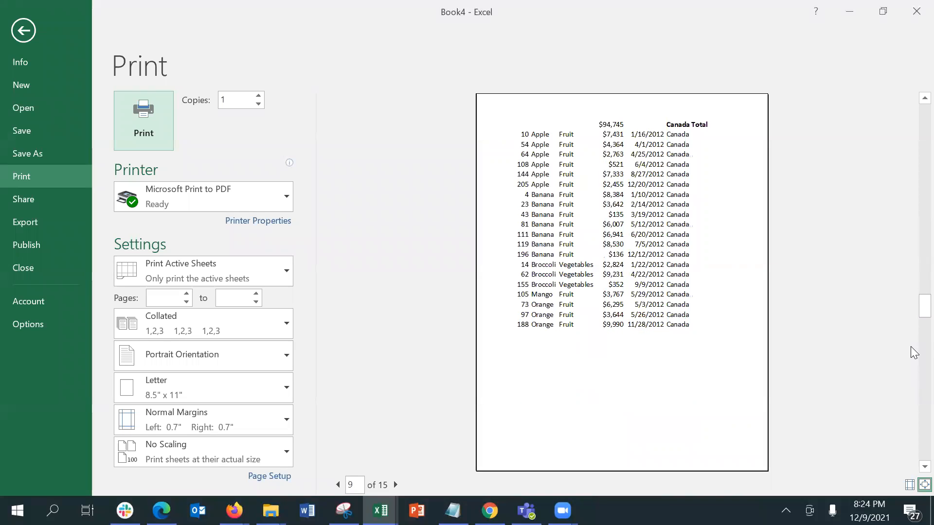
scroll(914, 353, "down", 1)
scroll(914, 353, "down", 1)
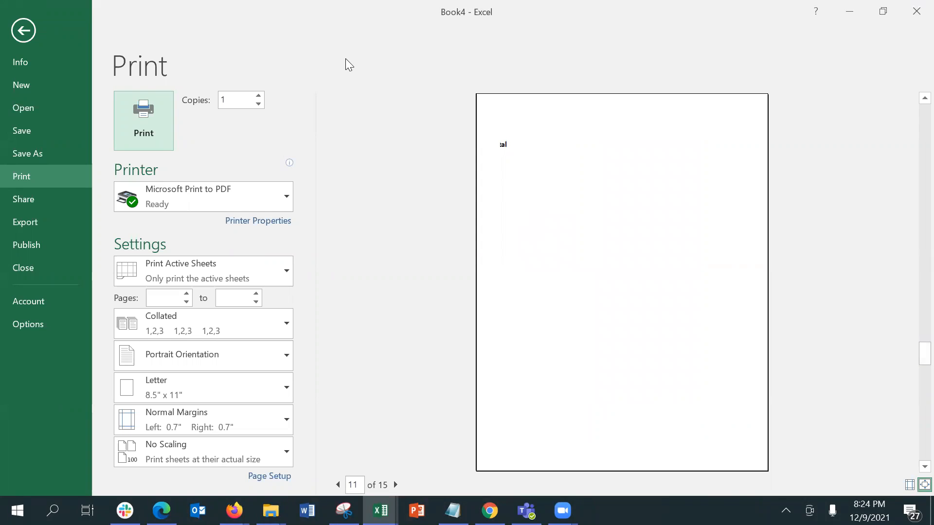
left_click(23, 30)
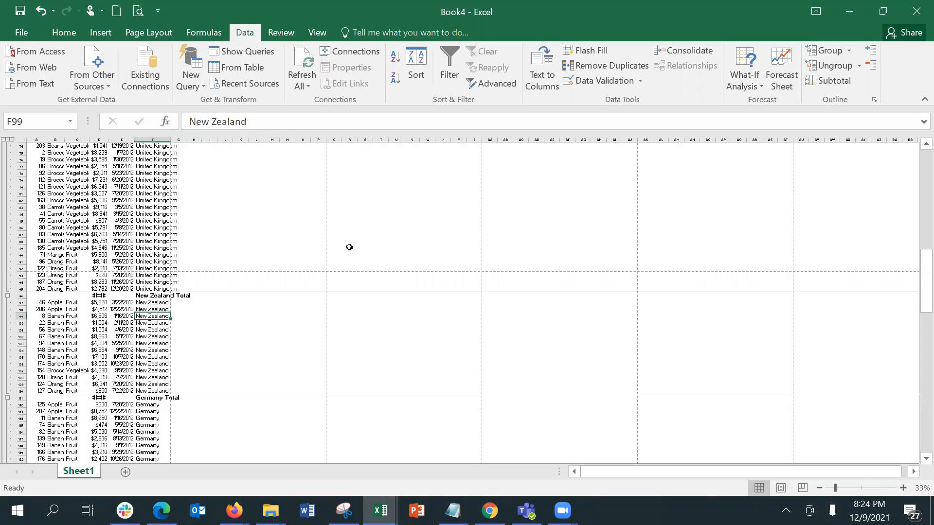
Reapply Sum of Amount by Country subtotals with Replace current and Page break between groups checked
left_click(827, 84)
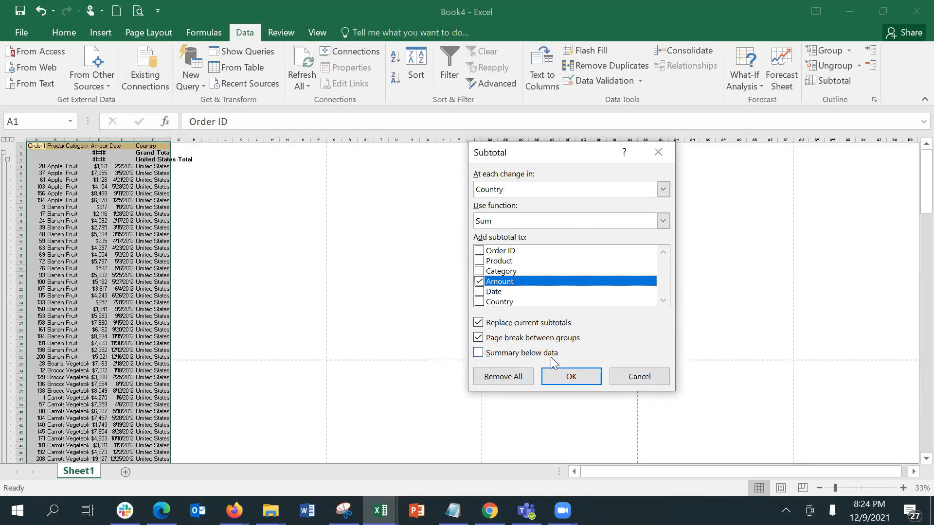
left_click(564, 376)
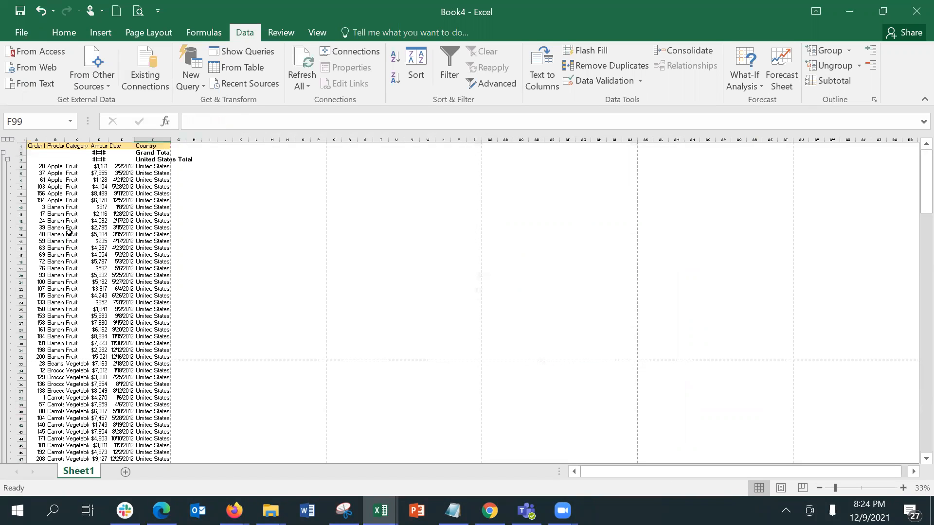
AutoFit column D to show the $1,029,734 Grand Total, select D4, and zoom to 116%
left_click(78, 220)
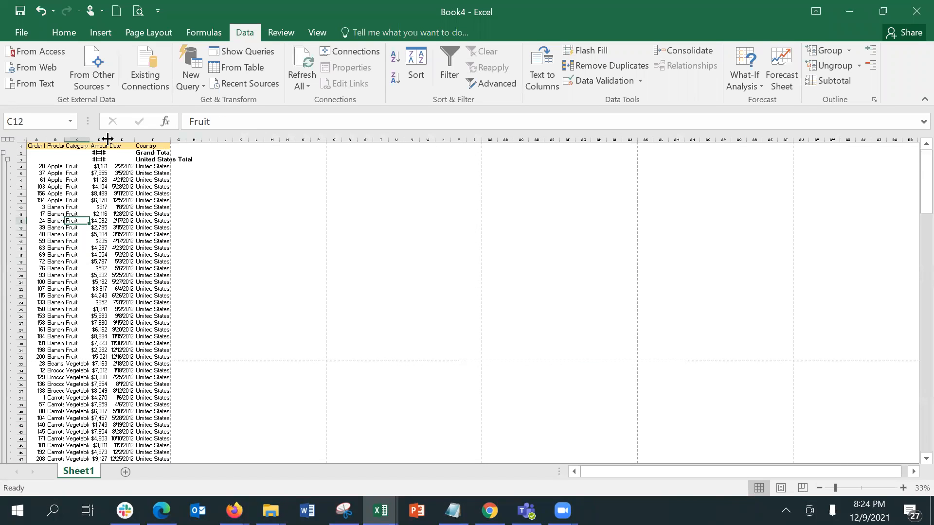
double_click(110, 139)
left_click(110, 166)
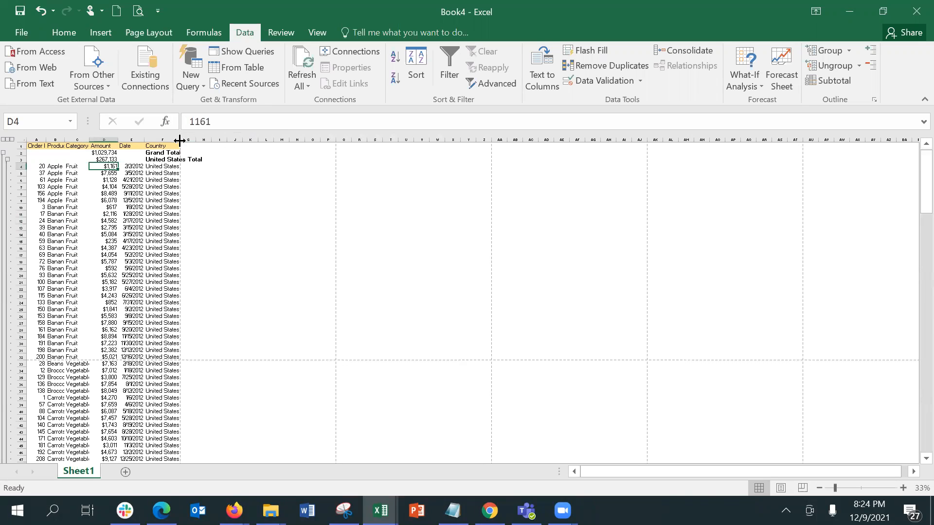
left_click(864, 488)
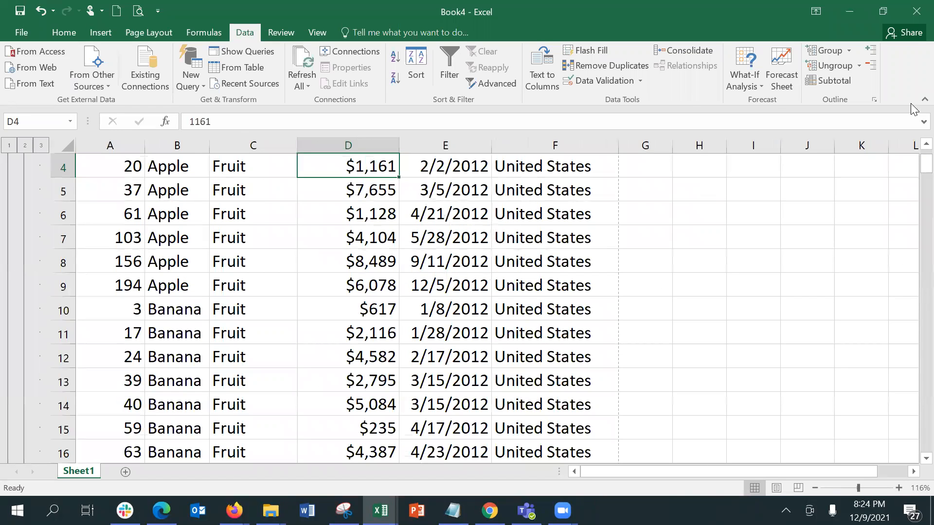
scroll(914, 150, "up", 1)
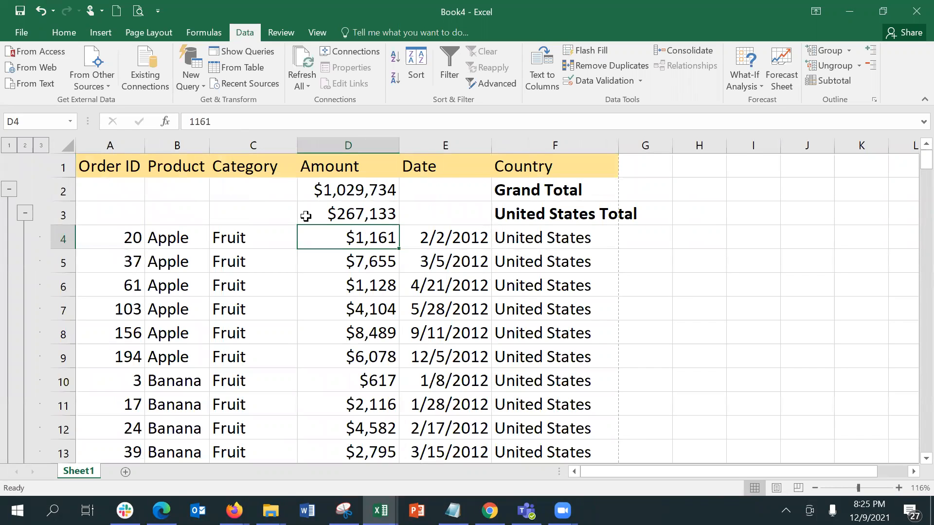
left_click(25, 213)
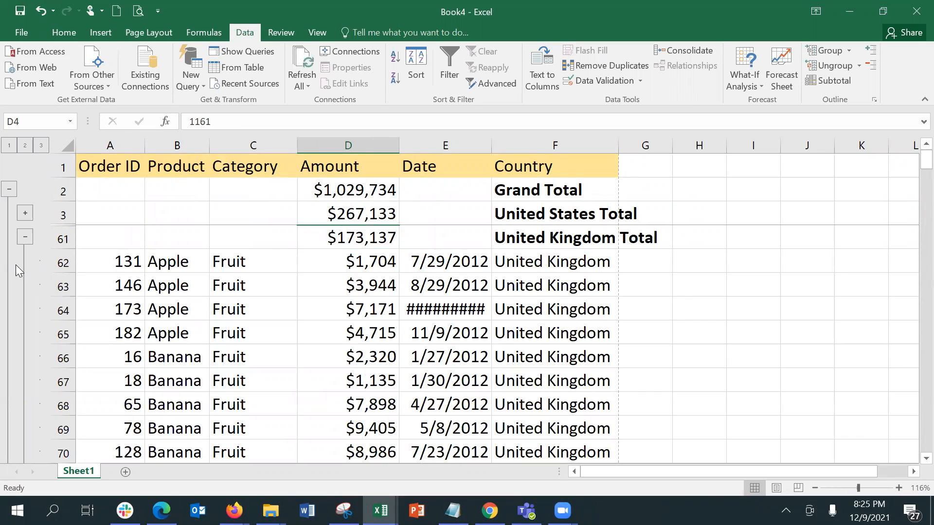
left_click(25, 237)
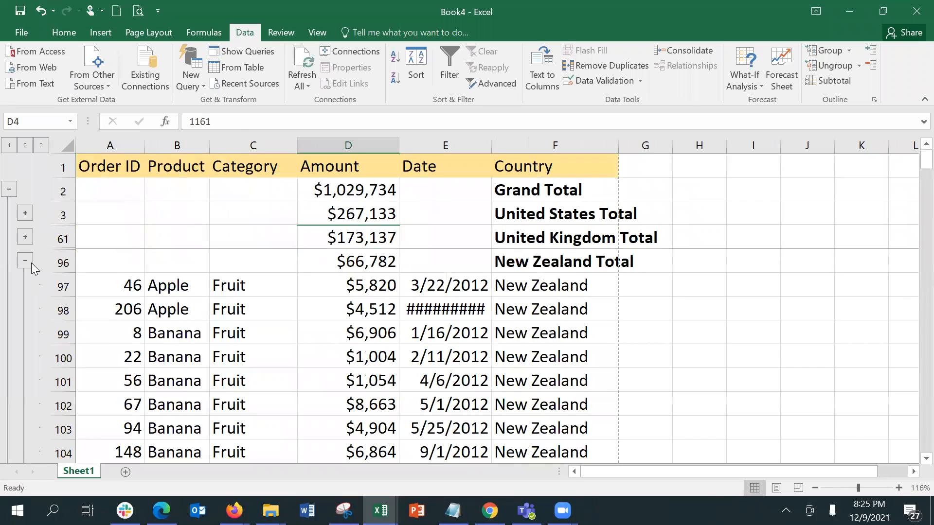
left_click(27, 262)
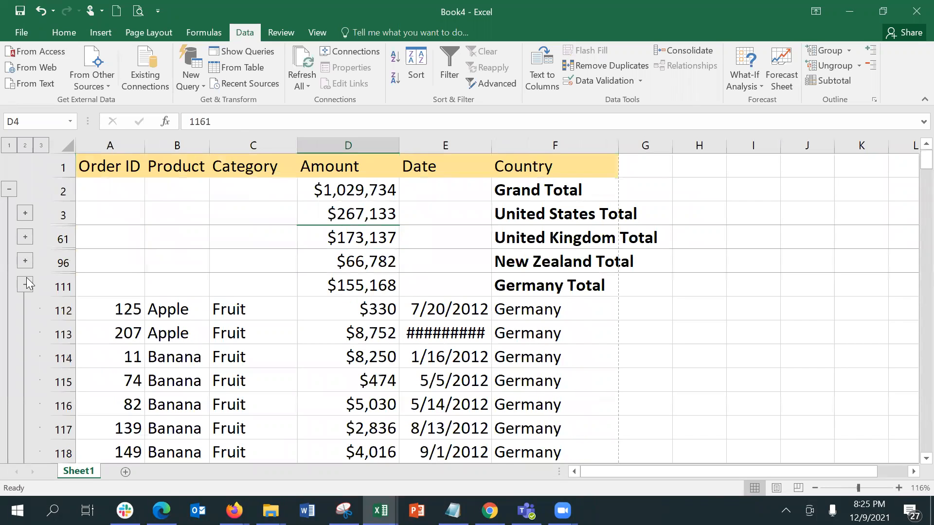
left_click(27, 284)
left_click(25, 309)
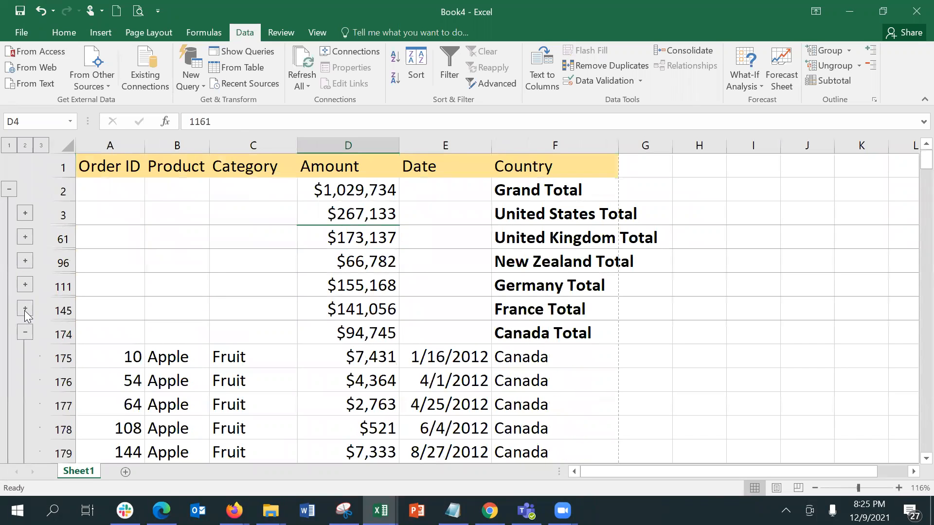
left_click(25, 335)
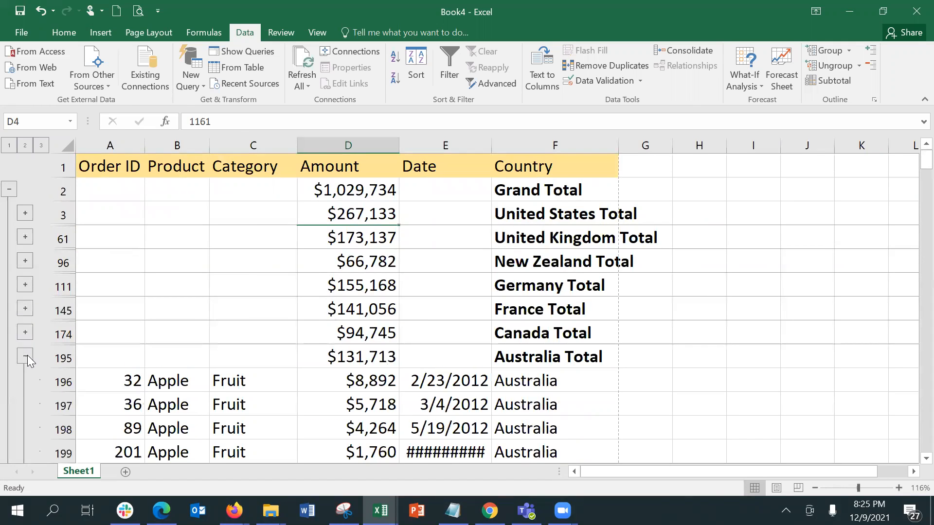
left_click(26, 357)
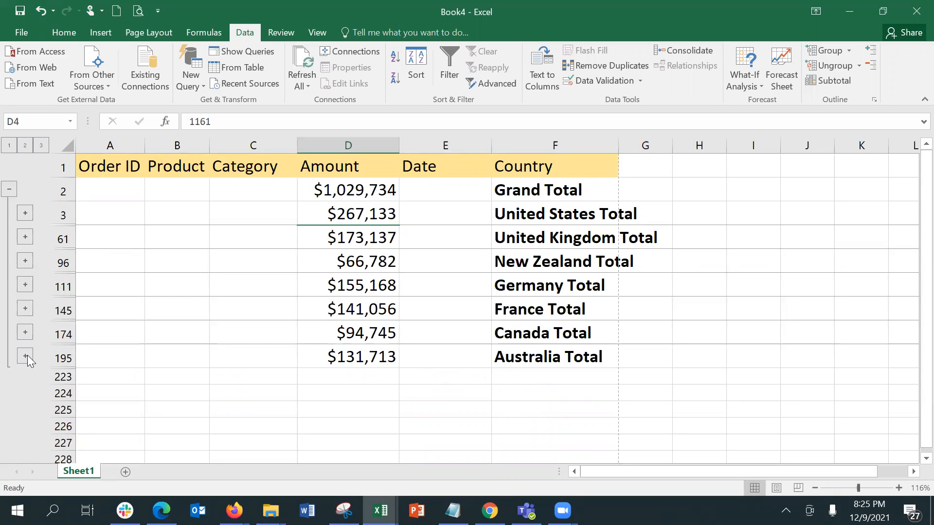
left_click(342, 261)
key("ctrl+z")
key("ctrl+z")
key("ctrl+z")
key("ctrl+z")
key("ctrl+z")
key("ctrl+z")
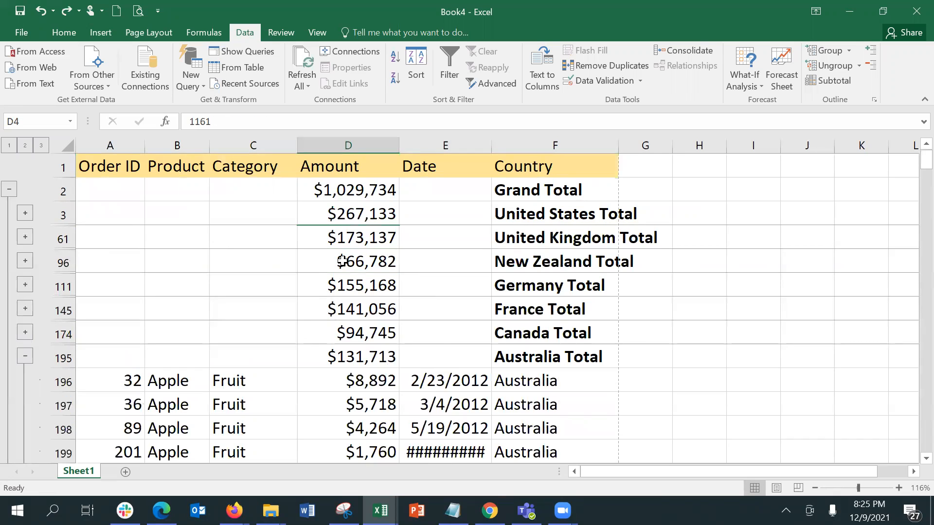
Undo the column D widening and the Country subtotals with Ctrl+Z, then zoom to 95%
key("ctrl+z")
scroll(343, 261, "down", 6)
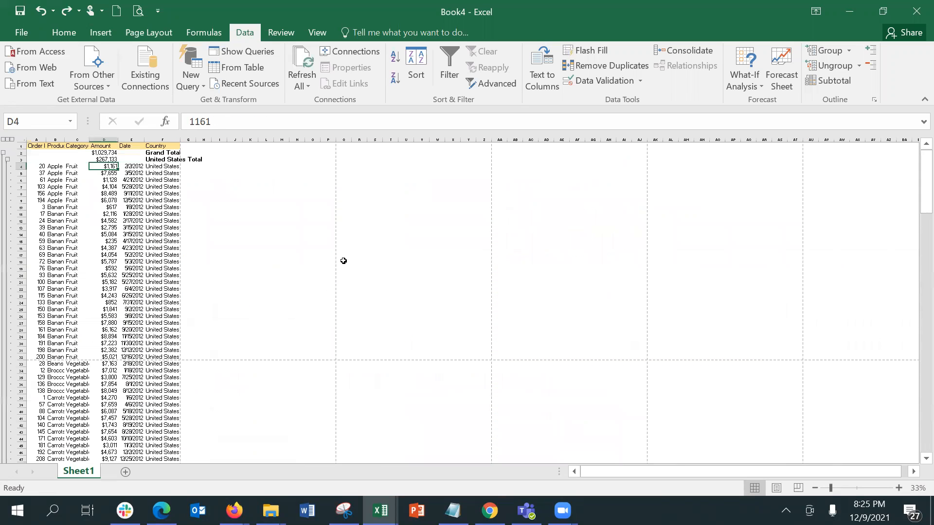
key("ctrl+z")
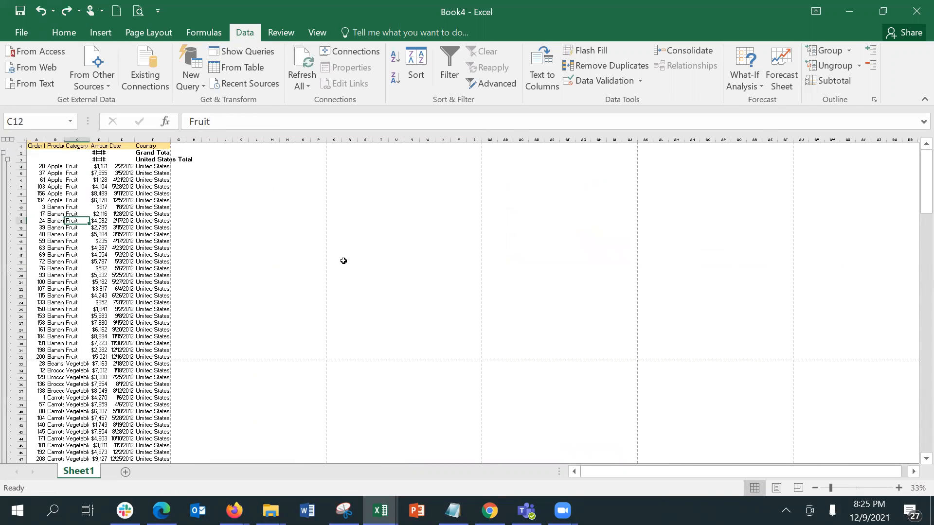
key("ctrl+z")
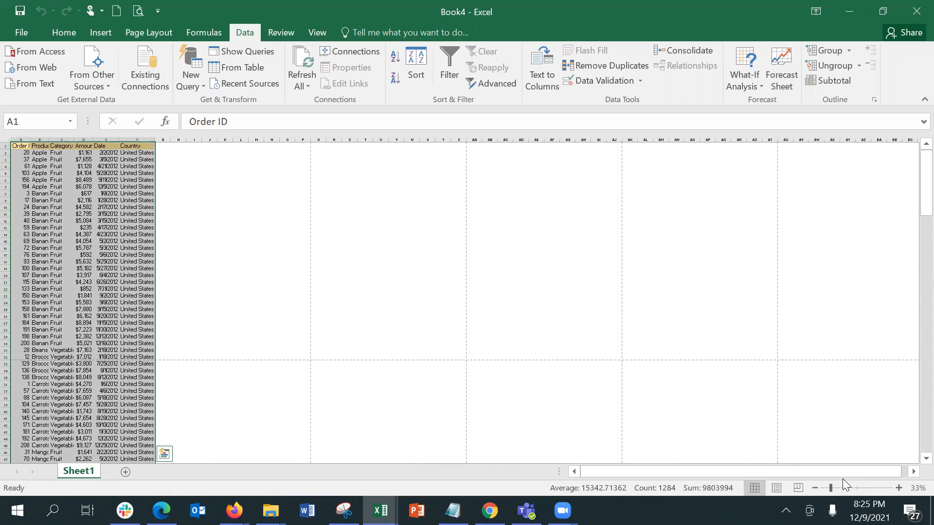
left_click(854, 487)
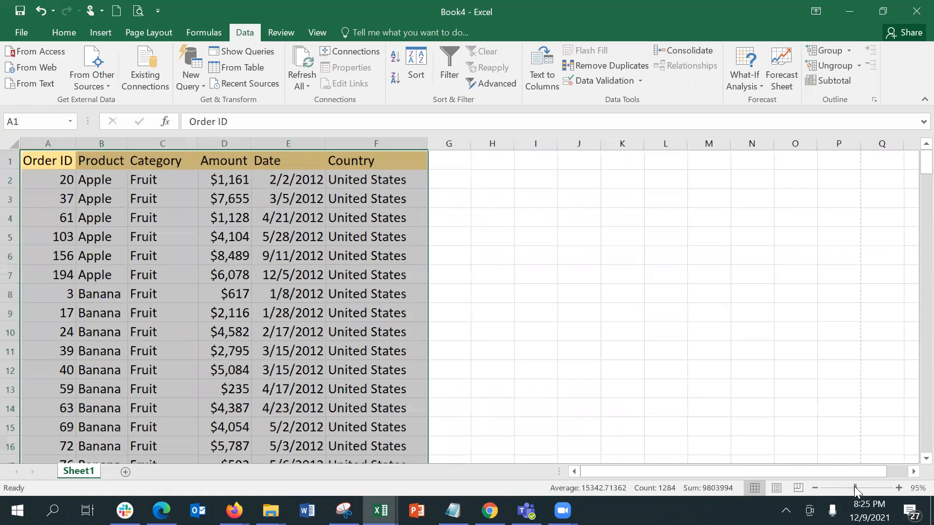
left_click(296, 165)
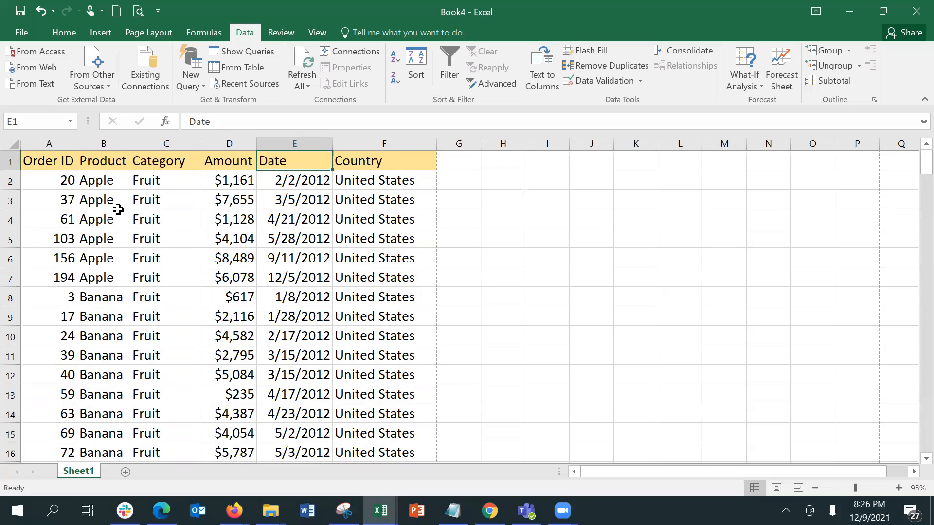
left_click(92, 180)
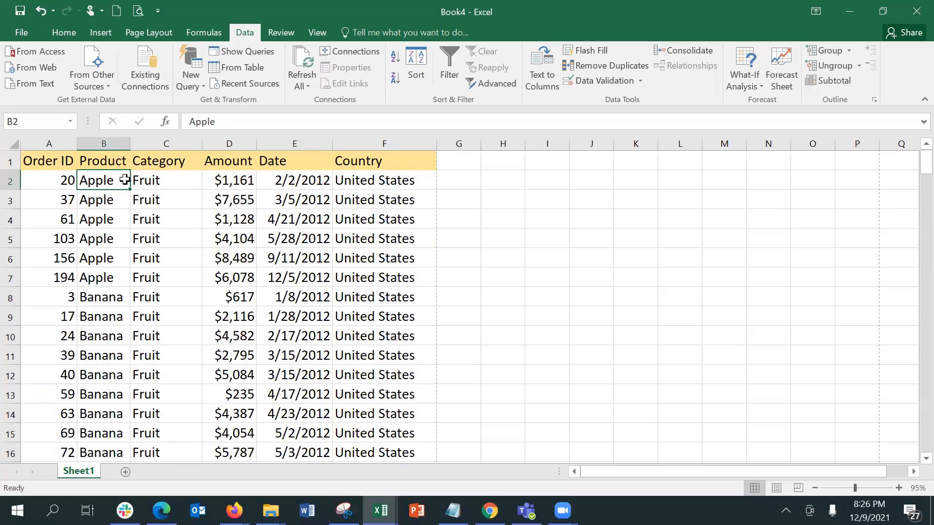
left_click(146, 179)
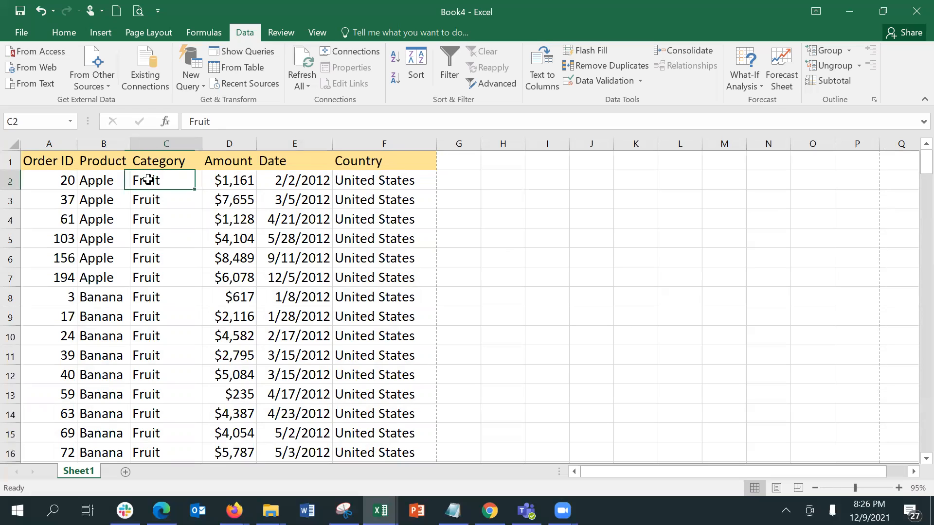
left_click(369, 181)
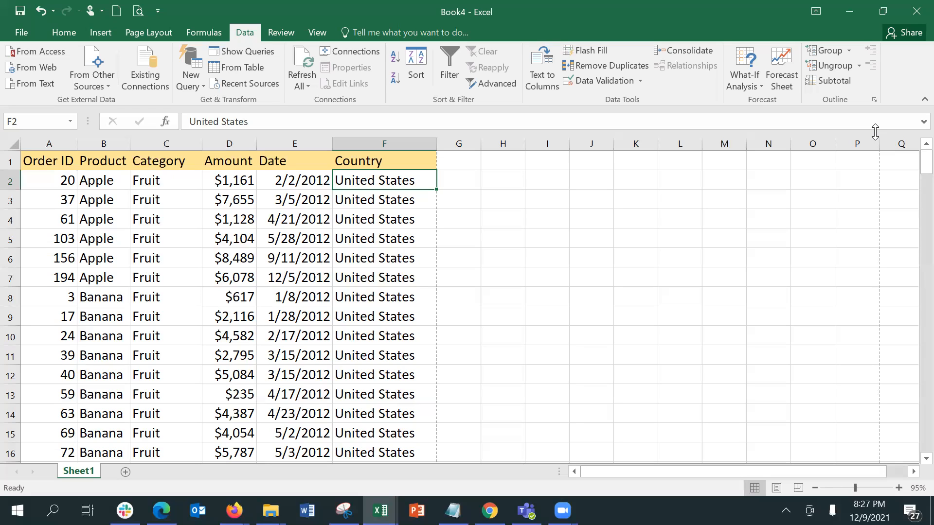
left_click(492, 172)
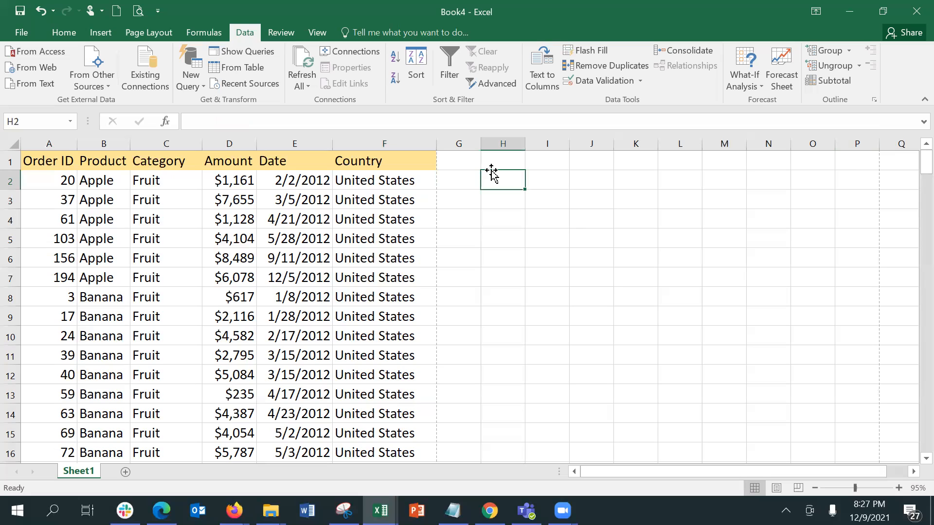
key("Up")
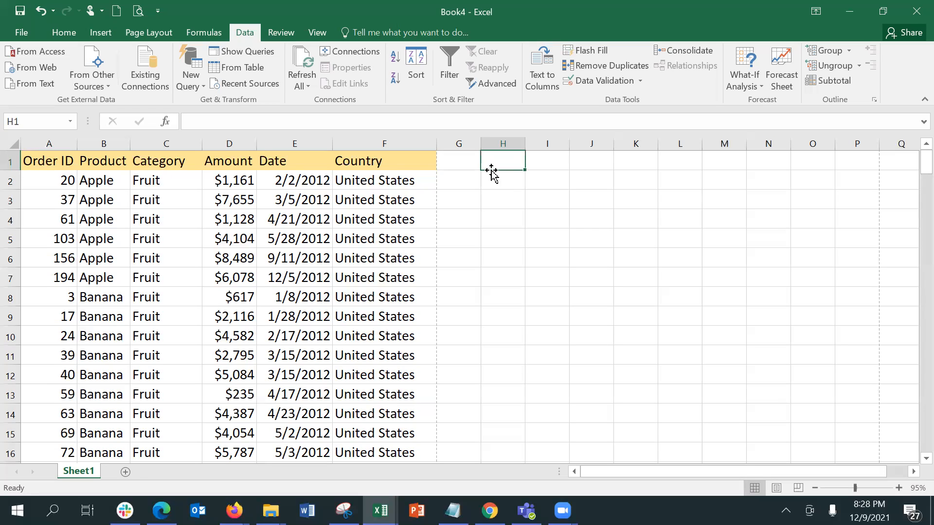
Enter the header Region in H1, replacing the initial Branch entry
type("Branch")
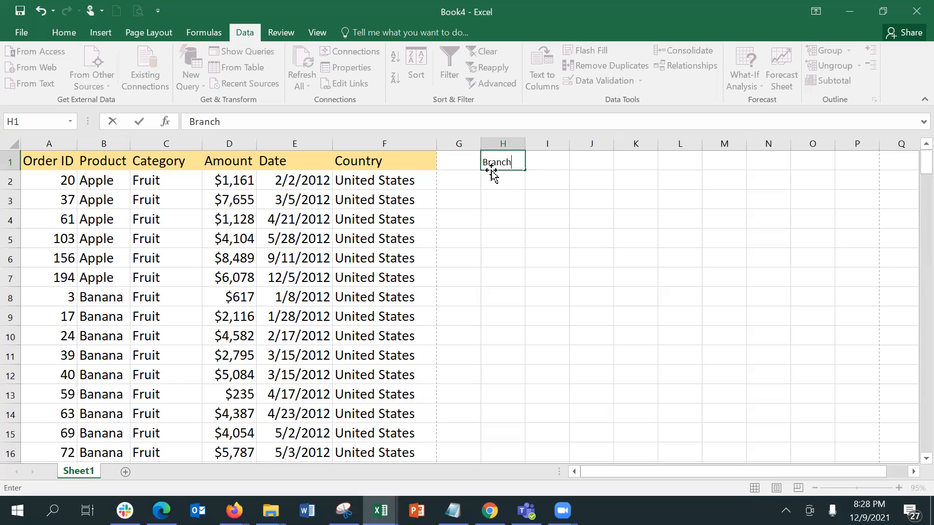
key("Tab")
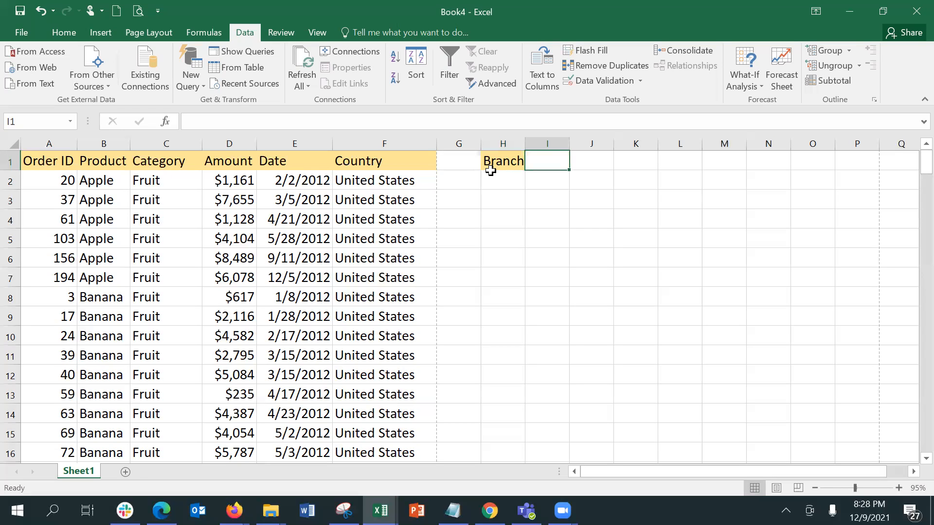
type("s")
key("BackSpace")
key("Left")
type("Region")
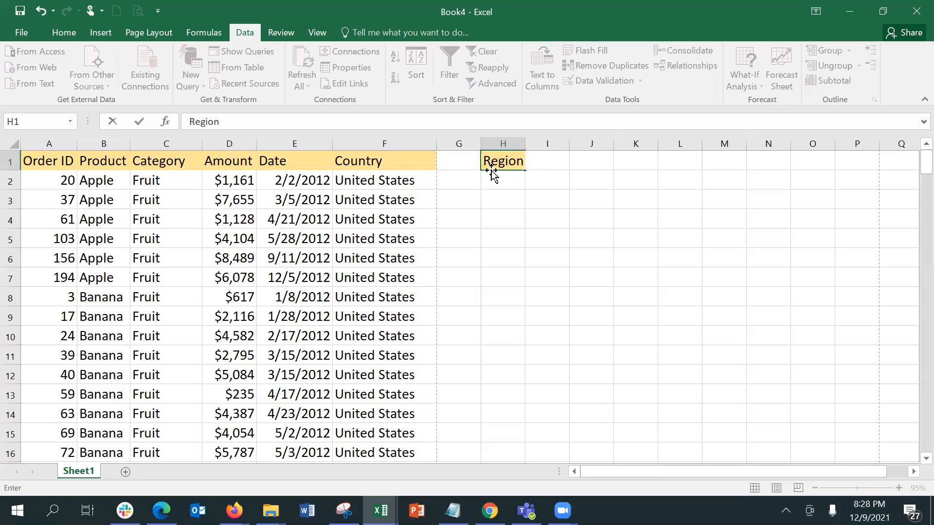
key("Tab")
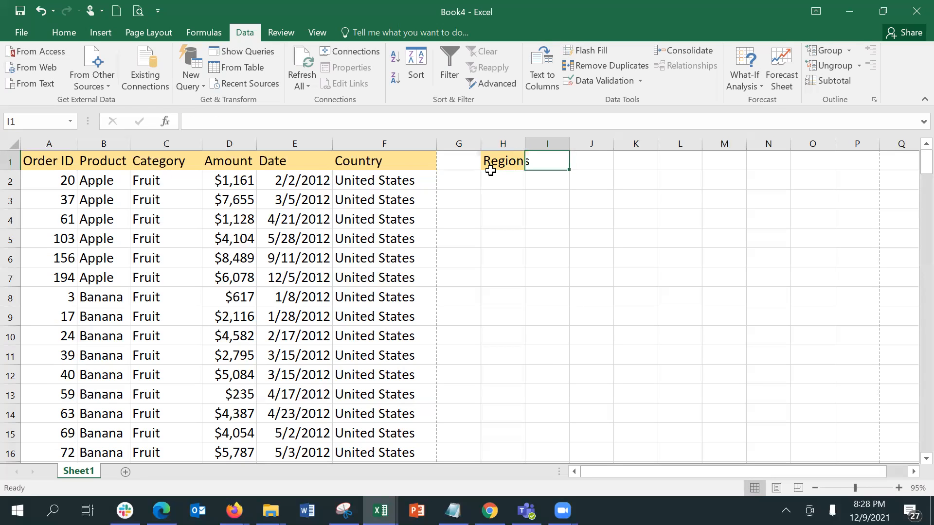
Enter NBDO as the I1 header and move down to H2 under Region
type("Br")
key("BackSpace")
key("BackSpace")
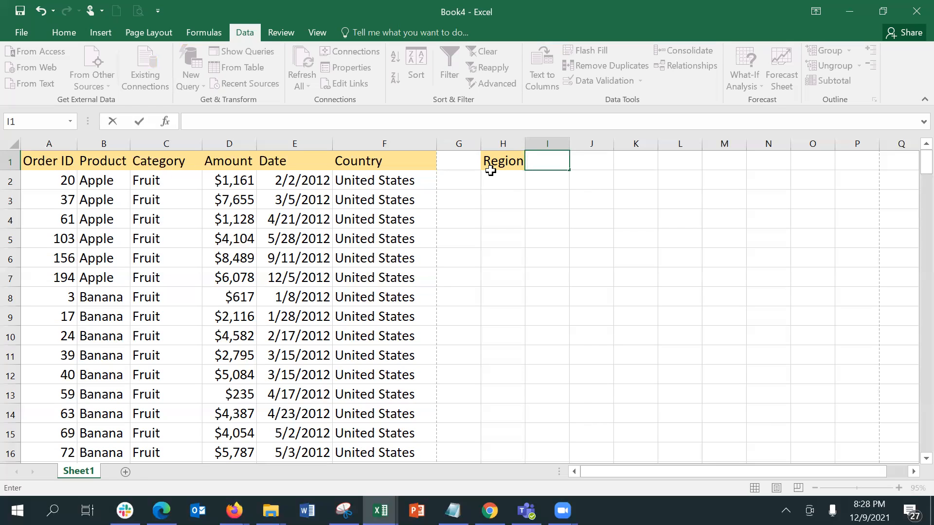
type("NB")
type("DO")
key("Tab")
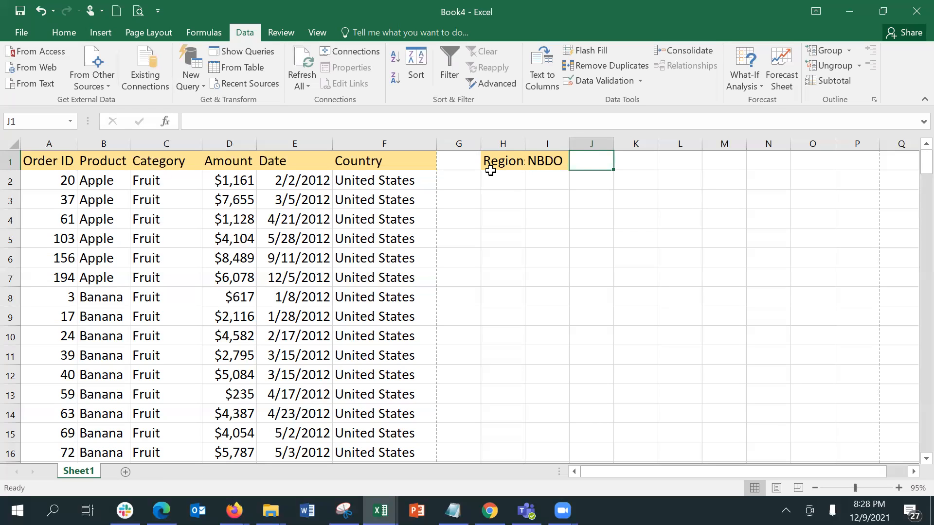
key("Right")
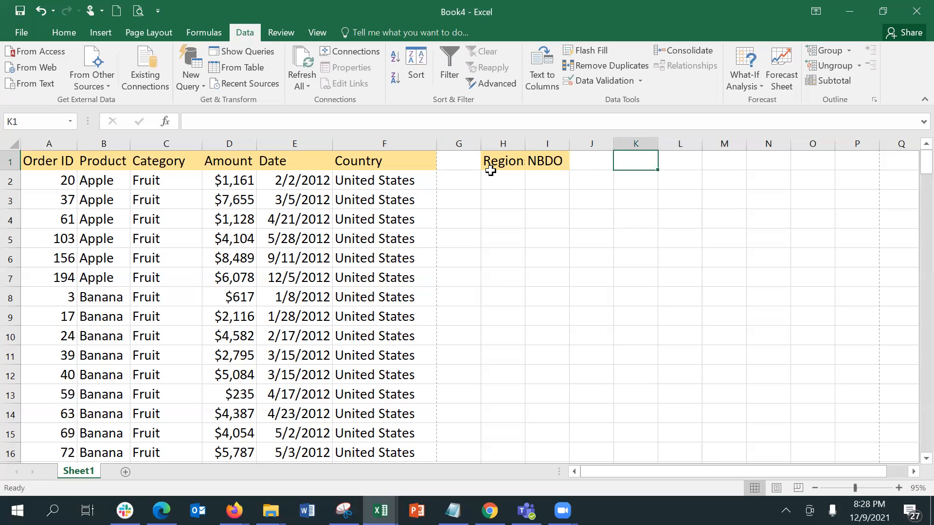
key("Left")
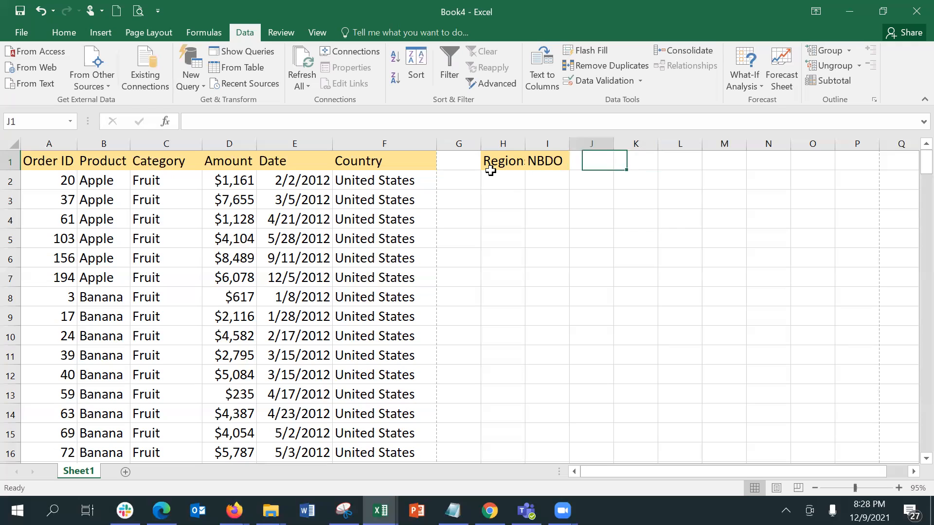
key("Left")
key("Down")
key("Left")
type("E")
key("BackSpace")
Type East, West, North and South into H2:H5, then select West through South
type("East")
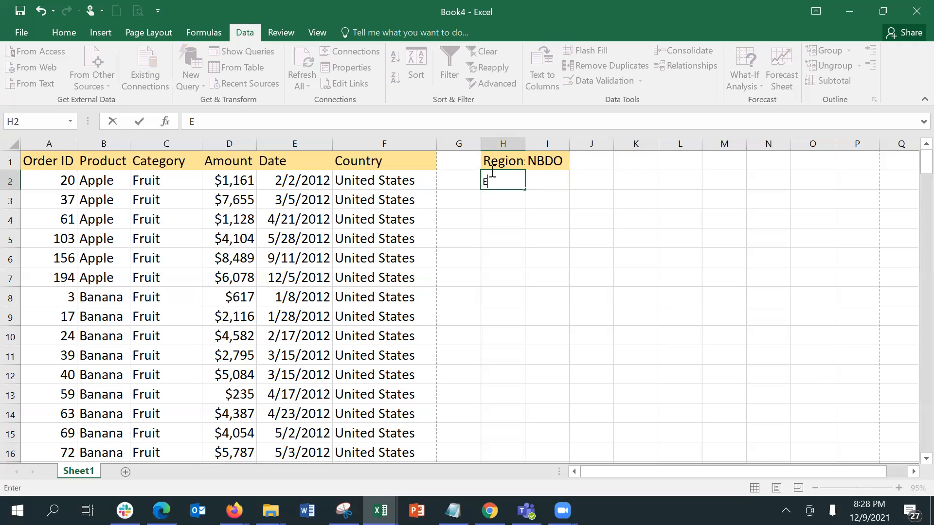
key("Return")
type("West")
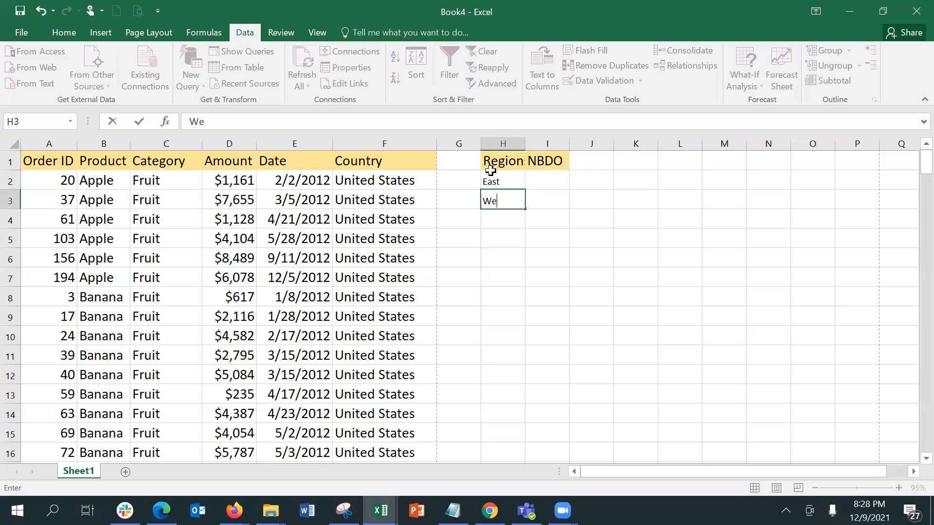
key("Return")
type("North")
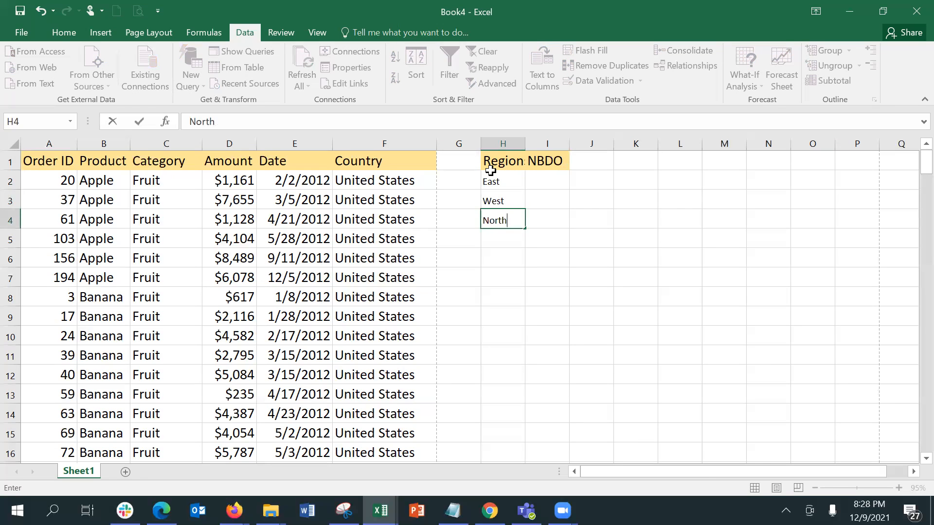
key("Return")
type("South")
key("Tab")
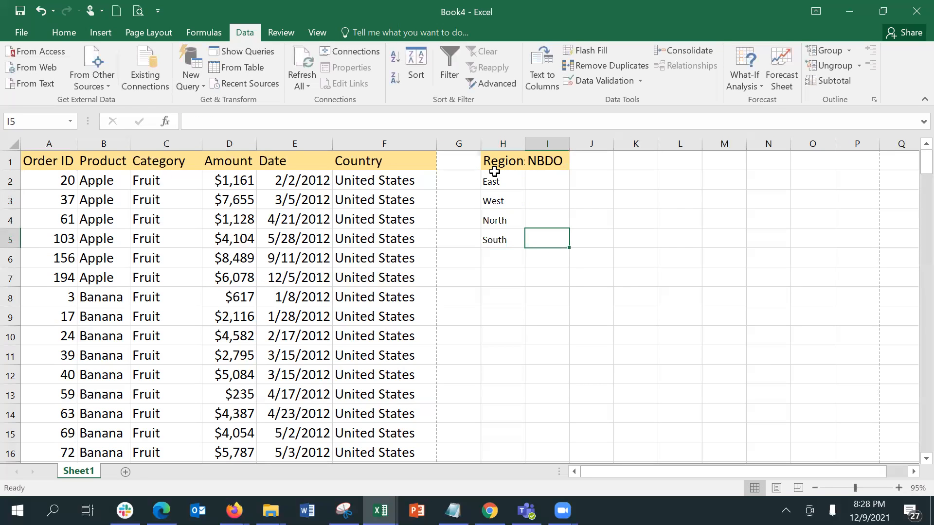
left_click(509, 204)
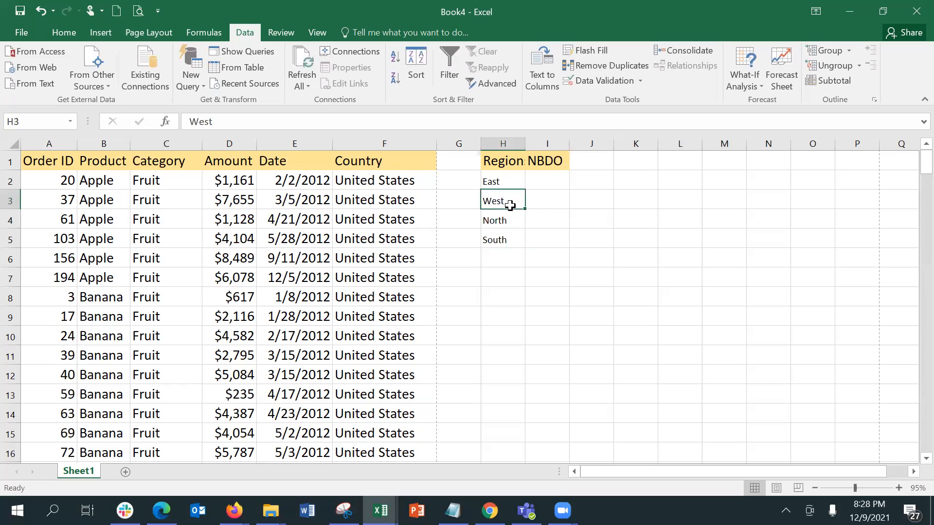
key("shift+Down")
key("shift+Down")
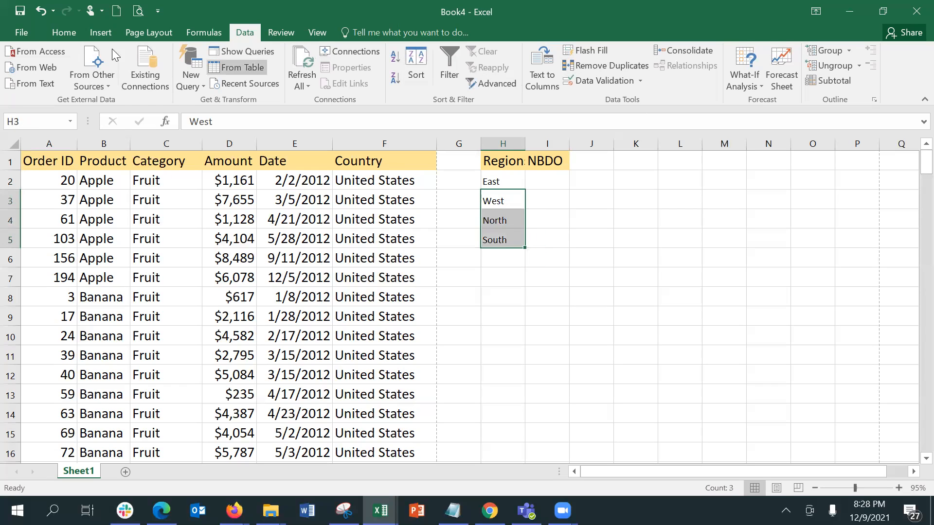
Insert blank cells shifting down so West moves to H6, undoing an accidental shift right
left_click(64, 33)
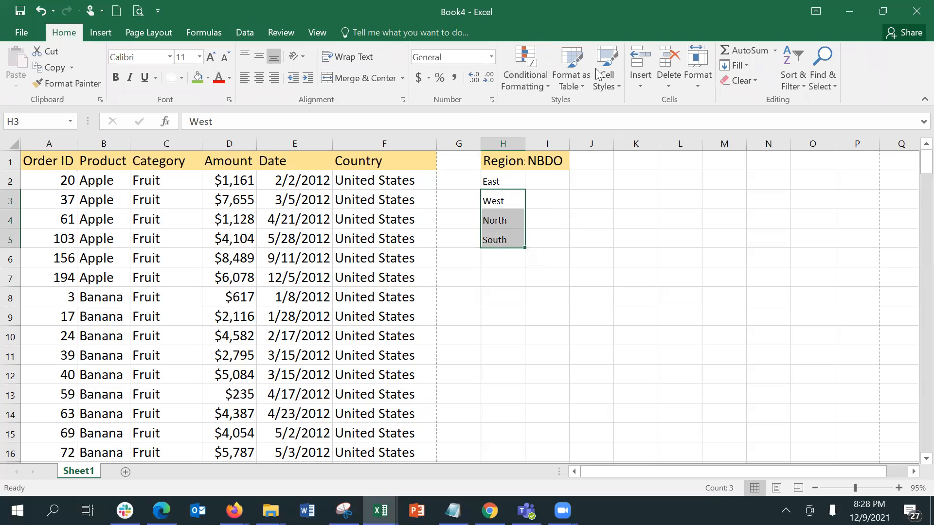
left_click(641, 58)
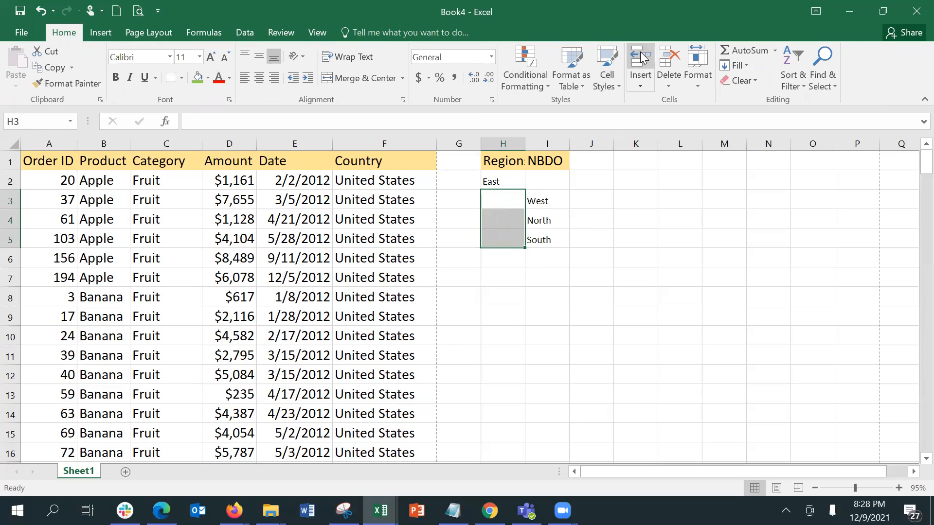
key("ctrl+z")
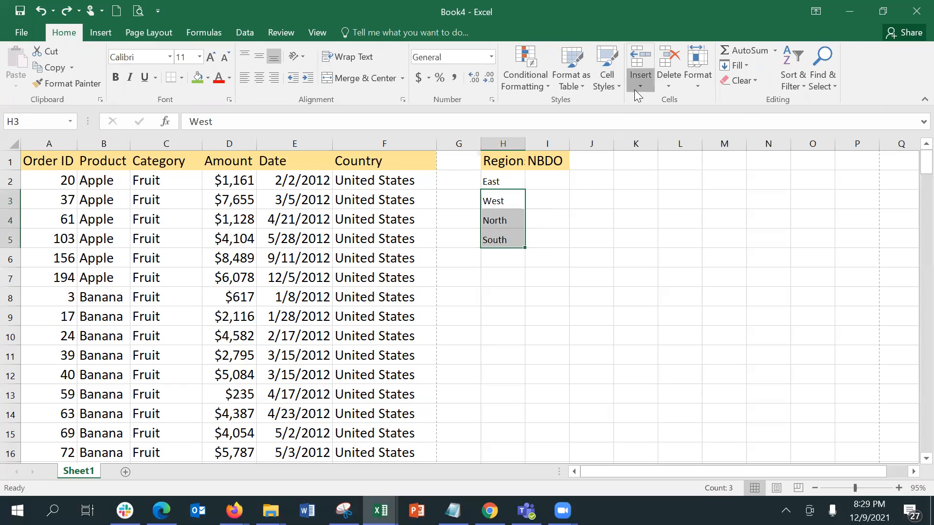
left_click(635, 89)
left_click(646, 103)
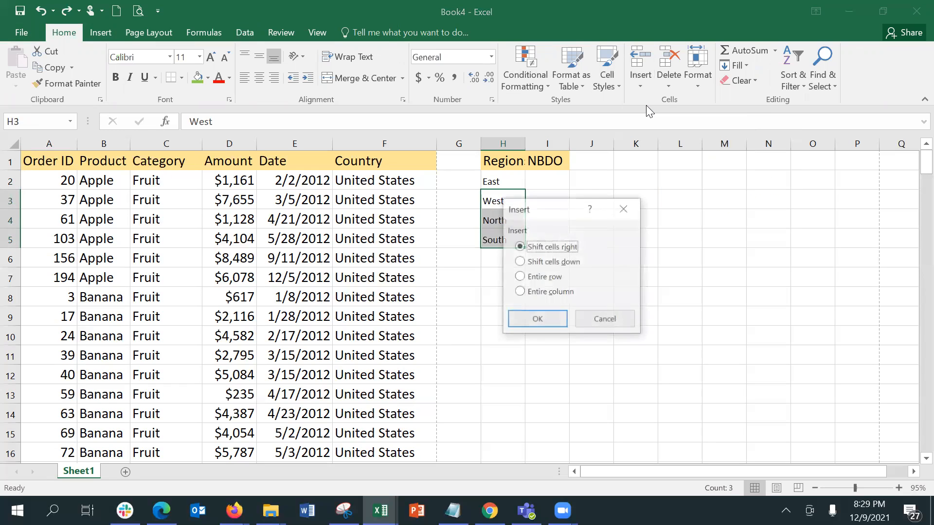
left_click(566, 263)
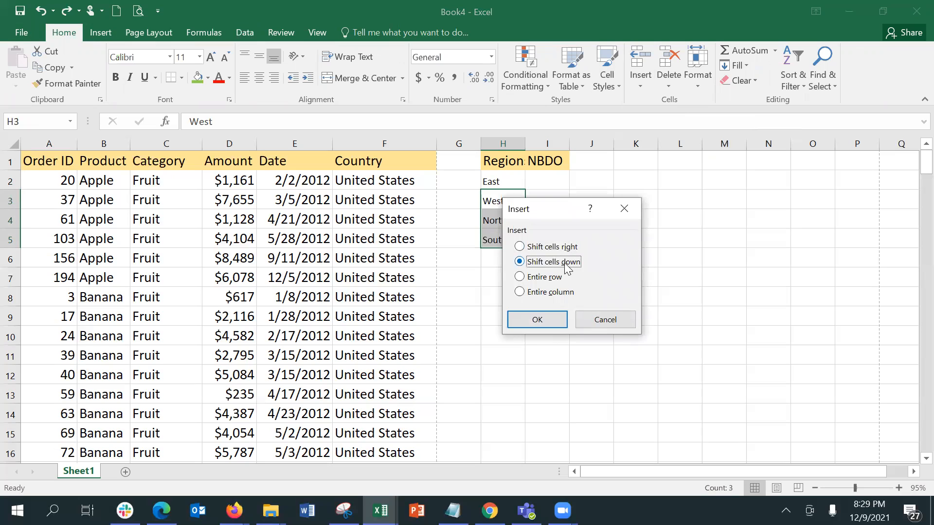
left_click(548, 319)
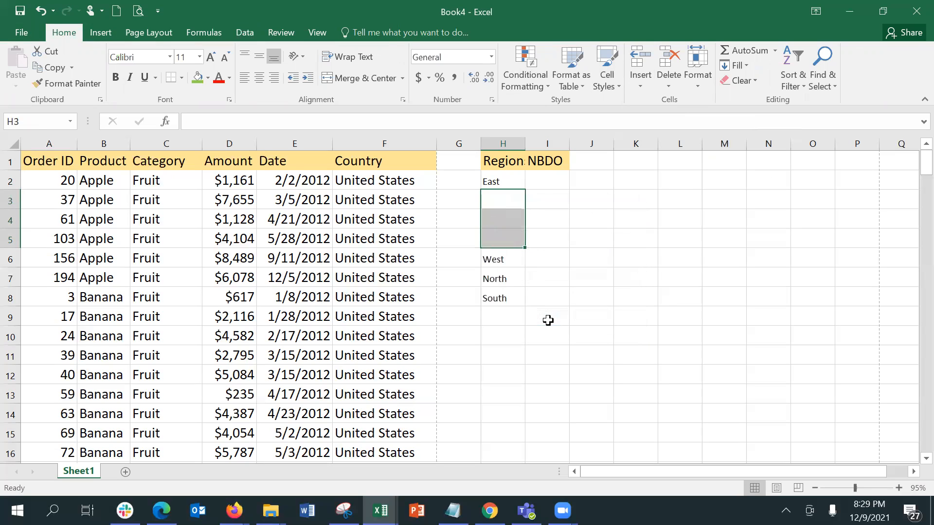
Insert blank cells above North and South, shifting them further down column H
left_click_drag(495, 276, 509, 337)
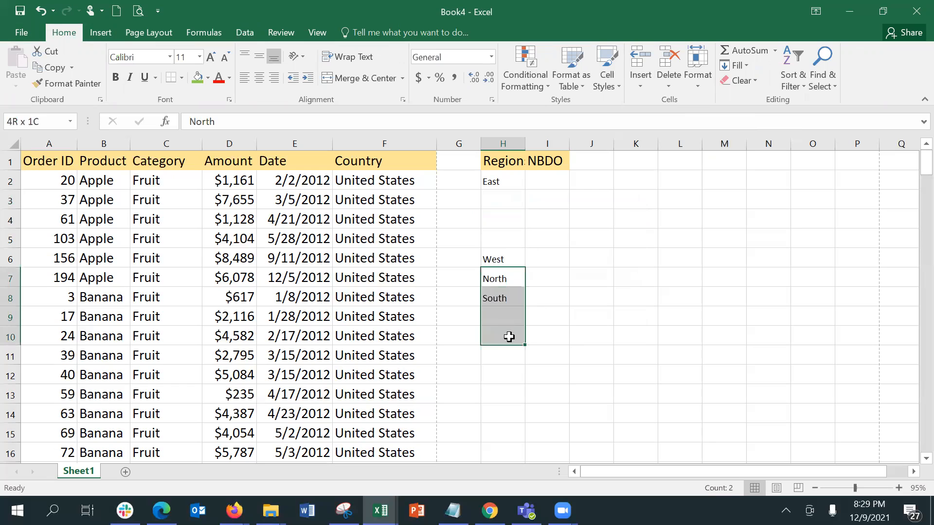
left_click(632, 85)
left_click(638, 100)
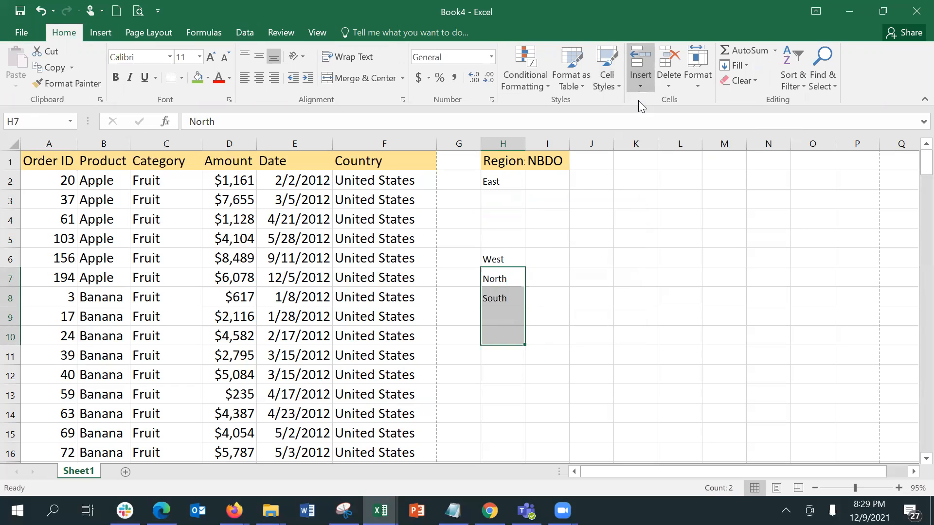
left_click(580, 262)
left_click(564, 317)
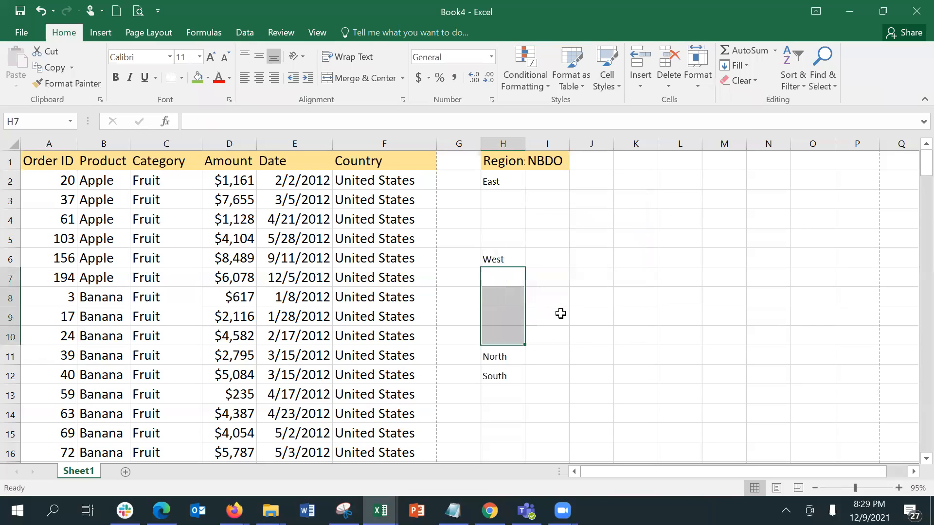
Repeat the shift-down insert so North and South land in H15 and H16, then select I2
left_click_drag(515, 361, 517, 411)
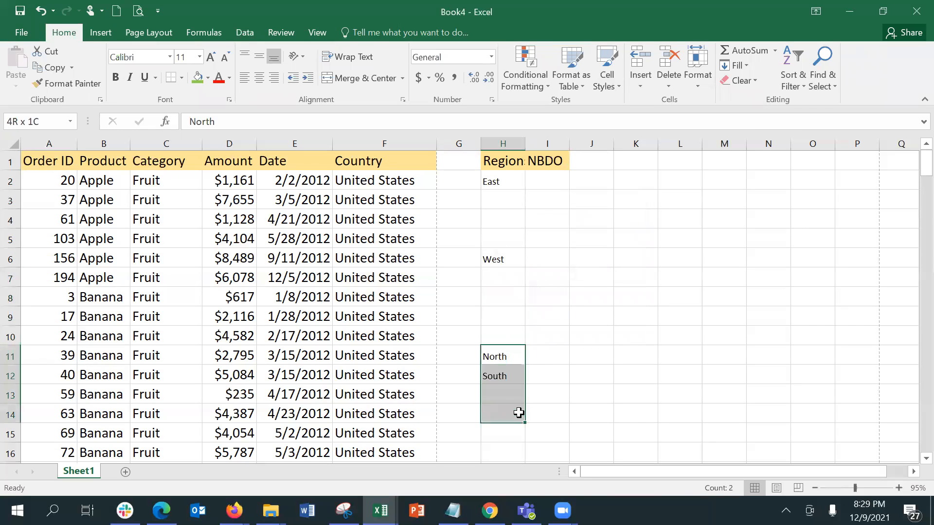
left_click(646, 85)
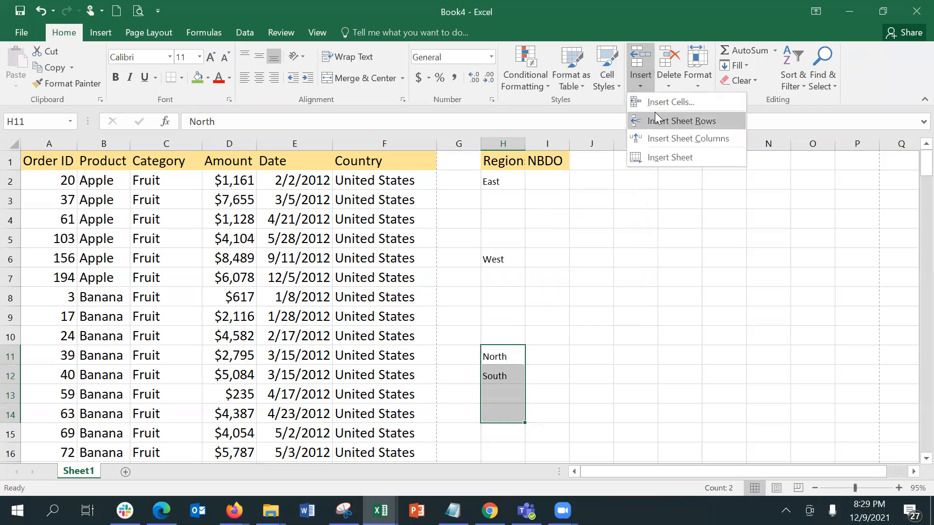
left_click(655, 106)
left_click(567, 265)
left_click(558, 317)
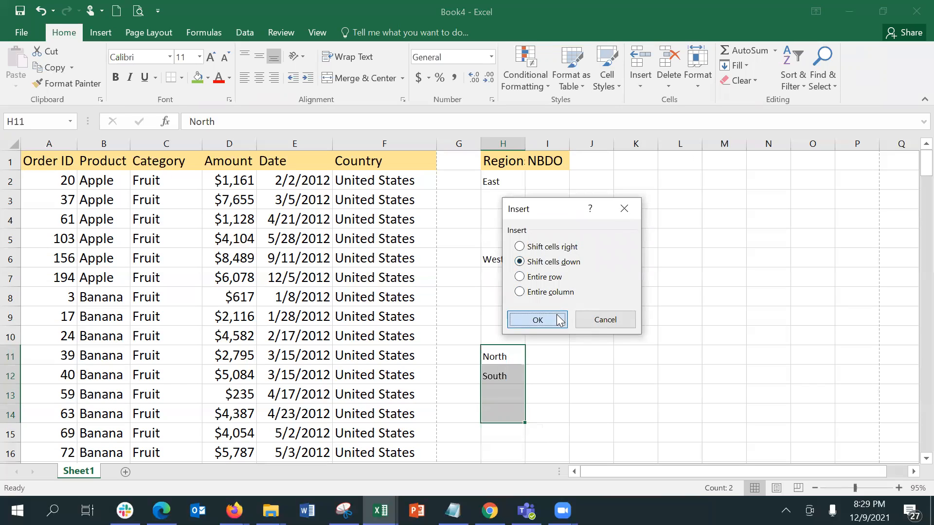
left_click(549, 185)
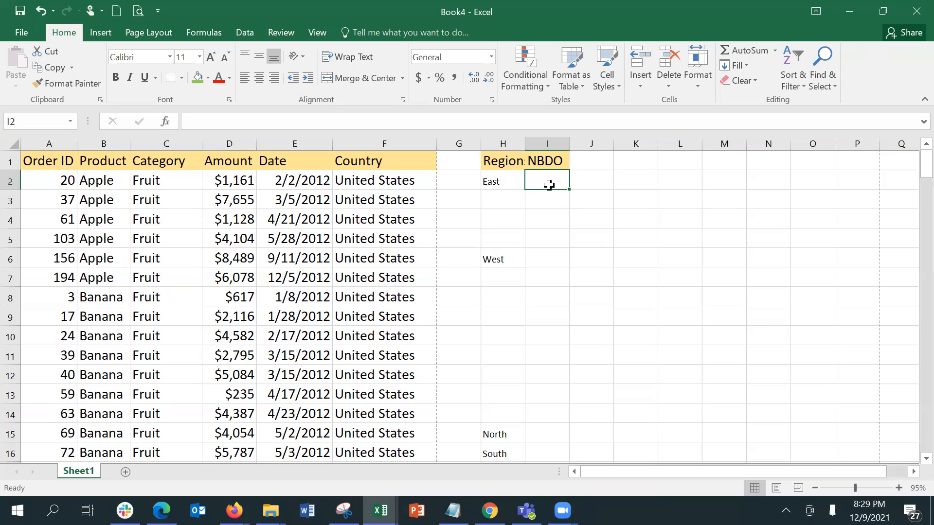
Enter NBDO codes E0001 and E0002 in I2:I3 and select them
type("A001")
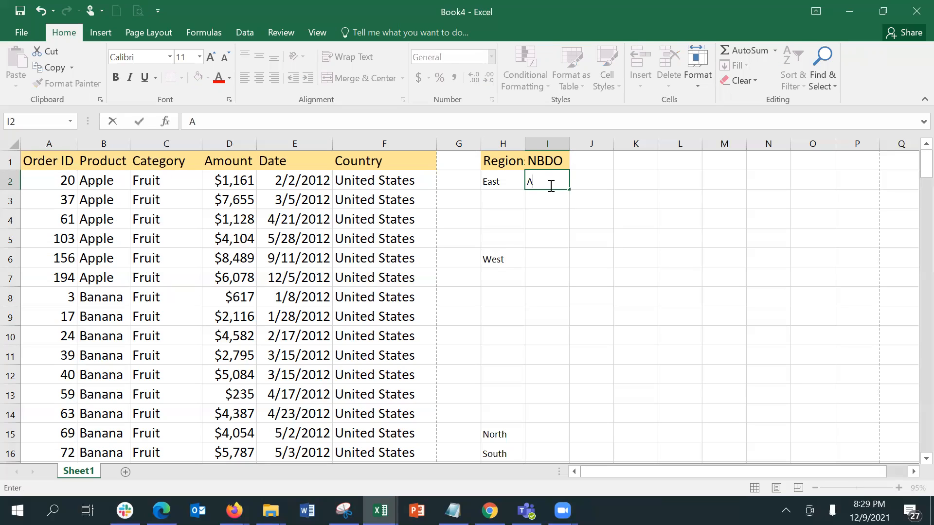
key("BackSpace")
key("BackSpace")
key("BackSpace")
key("BackSpace")
type("E0001")
key("Return")
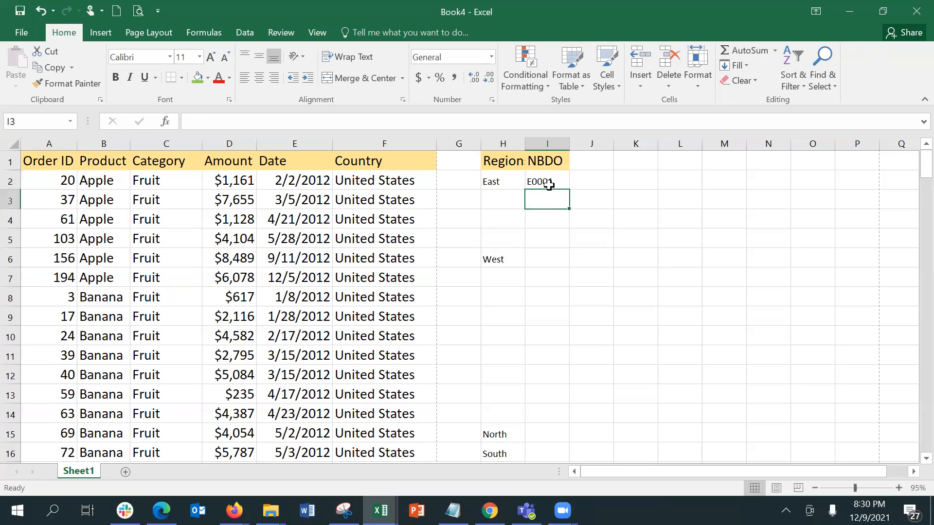
type("E0002")
key("BackSpace")
type("02")
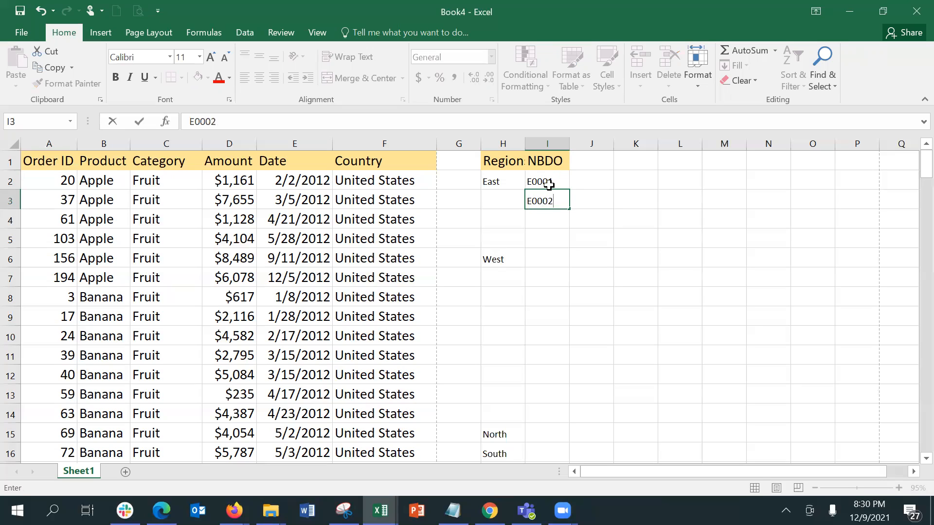
key("Return")
left_click_drag(549, 183, 569, 252)
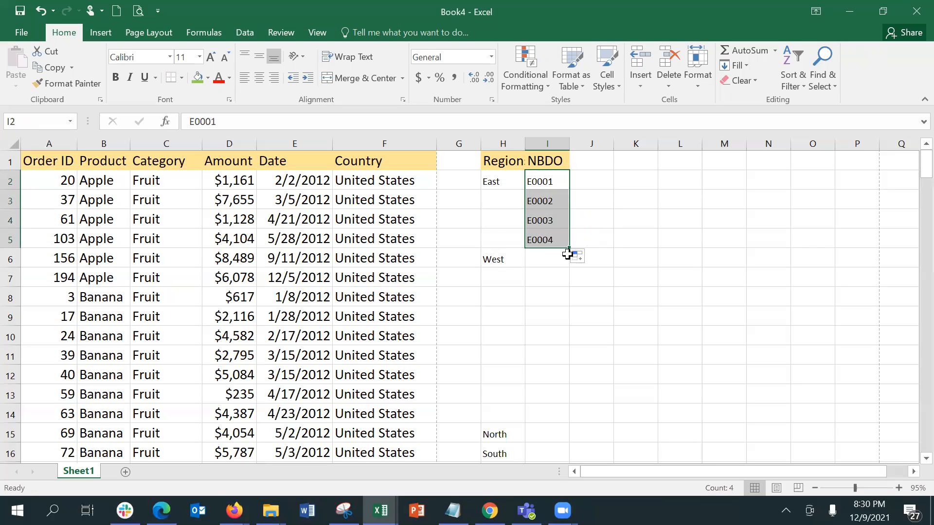
Enter W001 and W002 in I6:I7 and fill the West codes down to W009 in I14
left_click(560, 252)
type("W")
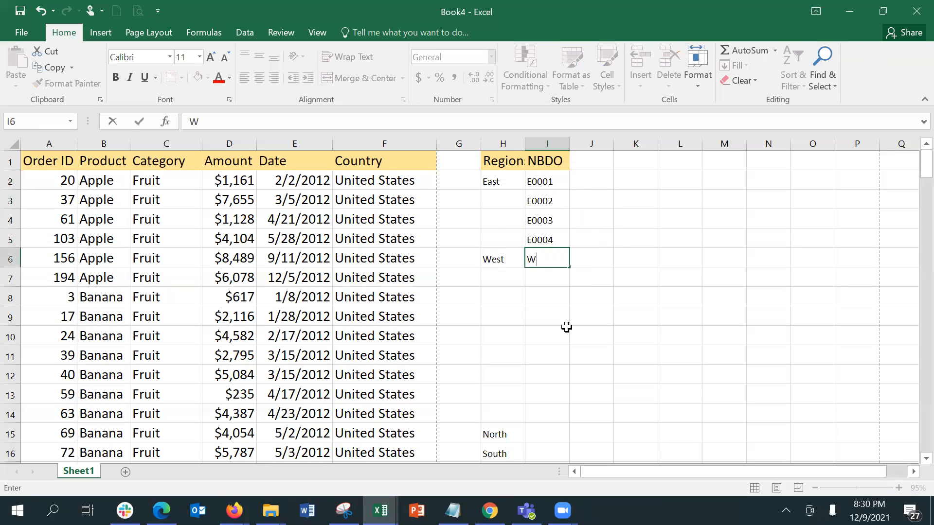
type("001")
key("BackSpace")
type("01")
key("BackSpace")
key("BackSpace")
type("1")
key("Return")
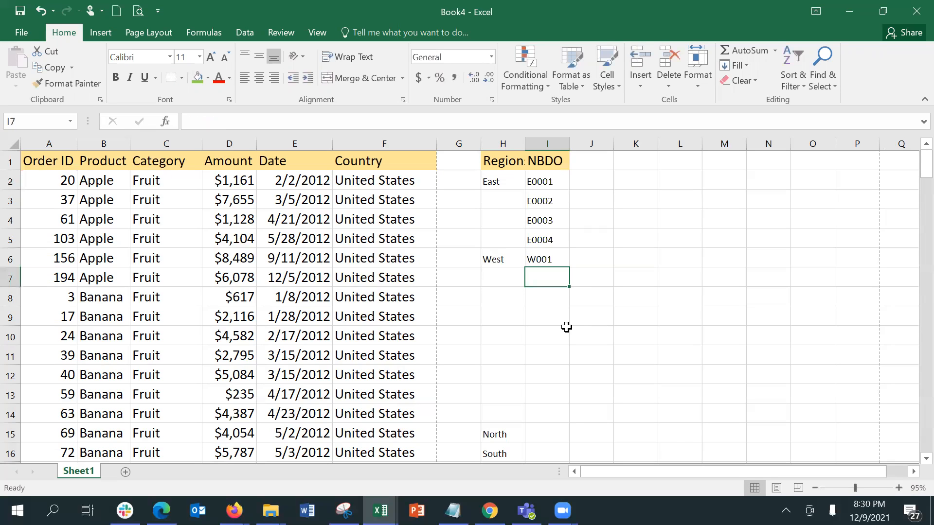
type("W00")
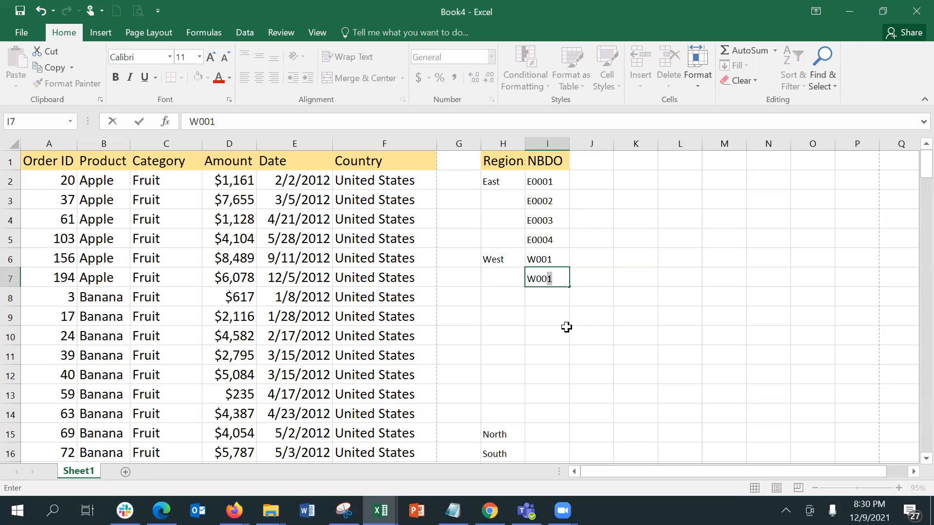
type("2")
key("Return")
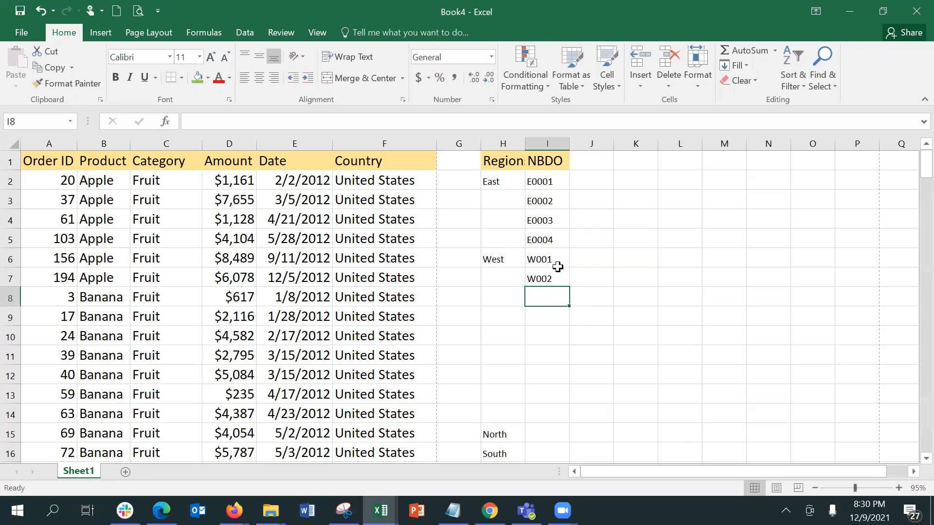
left_click(558, 268)
key("shift+Down")
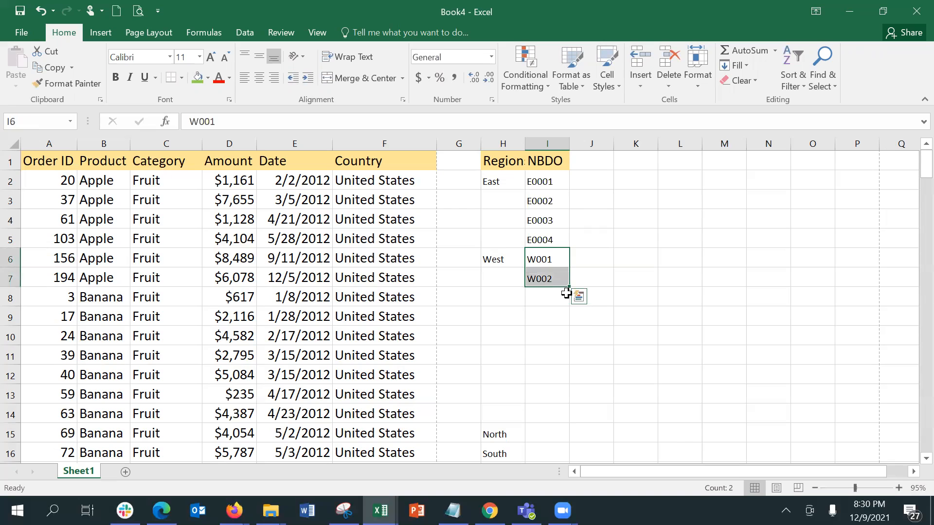
left_click_drag(569, 287, 558, 417)
Insert cells shifting South and the cells below it down, undoing an accidental shift right
key("Down")
key("Down")
key("Down")
key("Down")
key("Down")
key("Down")
key("Down")
key("Down")
key("Down")
key("Down")
key("Down")
key("Down")
key("Down")
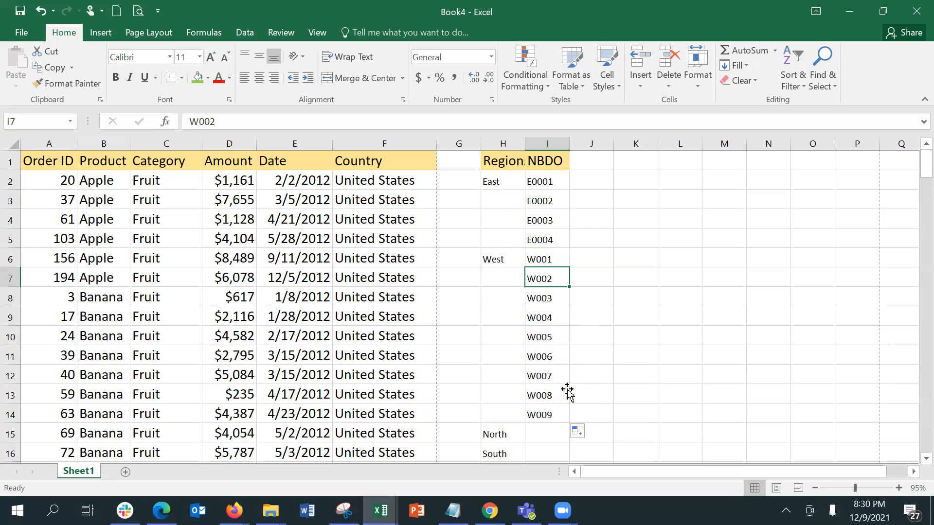
key("Up")
key("Up")
key("Up")
key("Up")
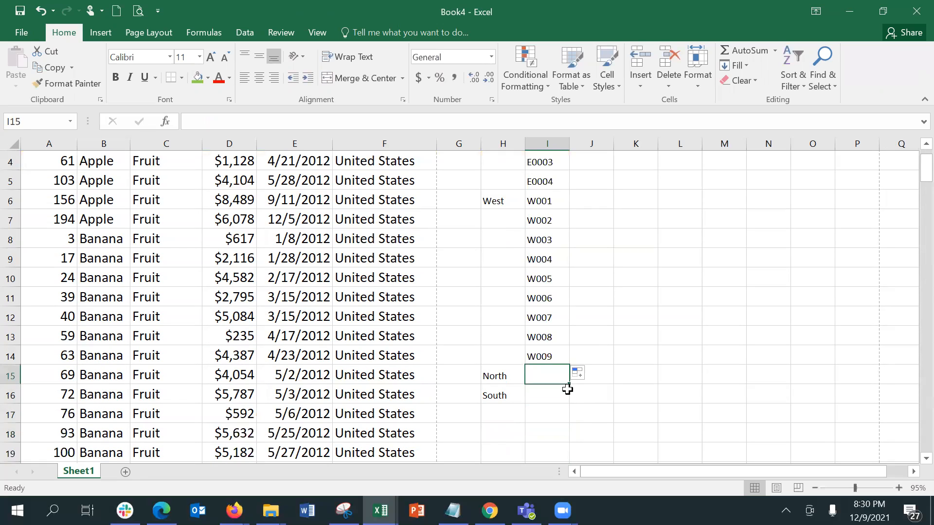
key("Down")
key("Left")
key("Up")
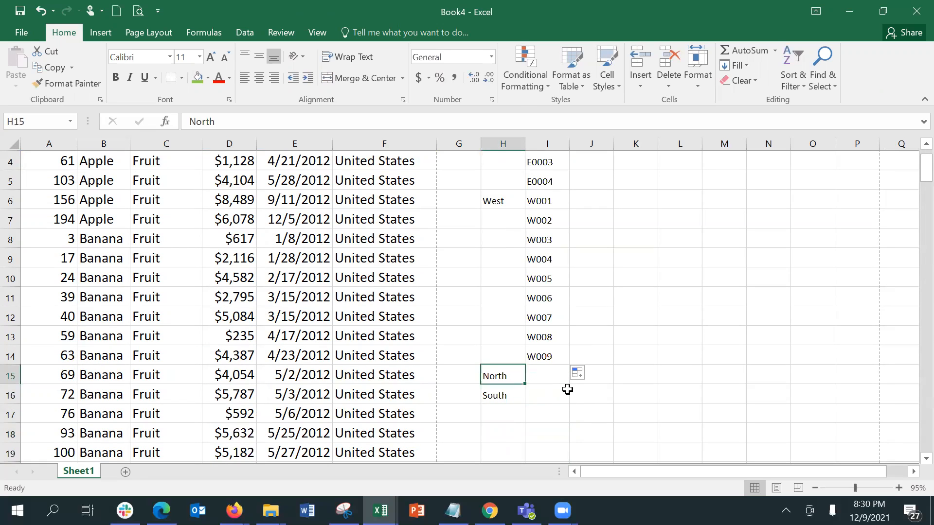
key("Down")
key("shift+Down")
key("shift+Down")
key("shift+Down")
key("shift+Down")
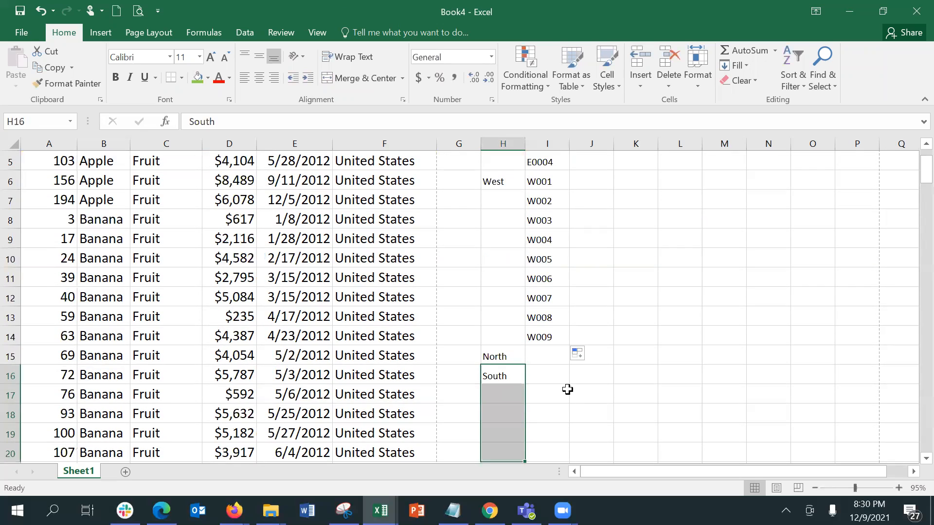
left_click(640, 59)
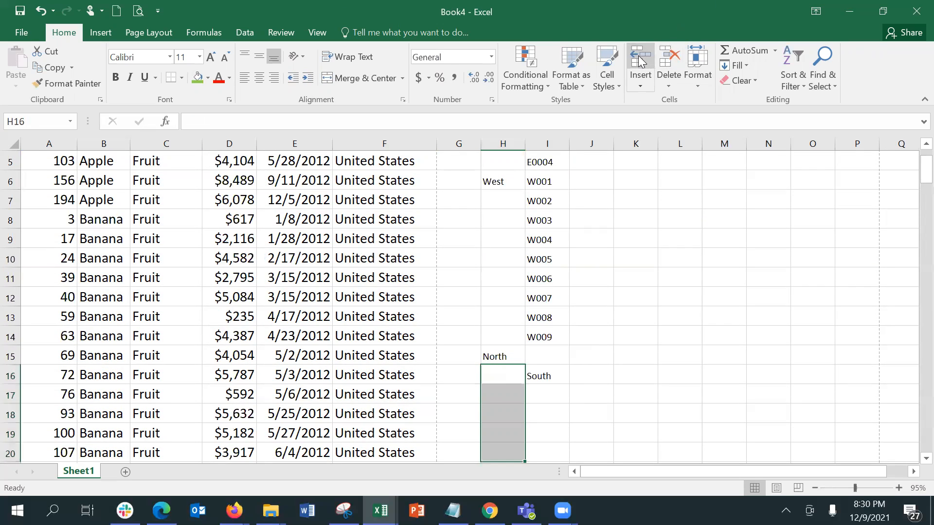
key("ctrl+z")
left_click(639, 90)
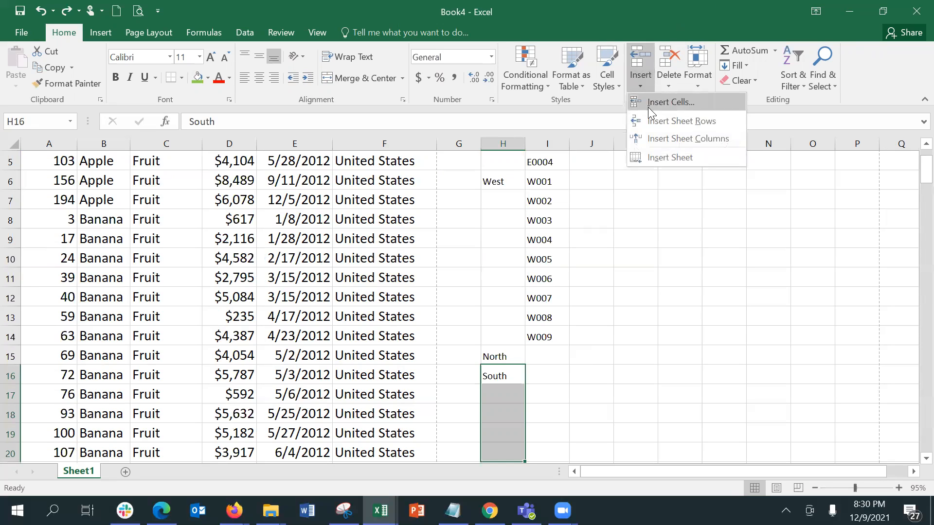
left_click(648, 106)
left_click(552, 264)
left_click(524, 321)
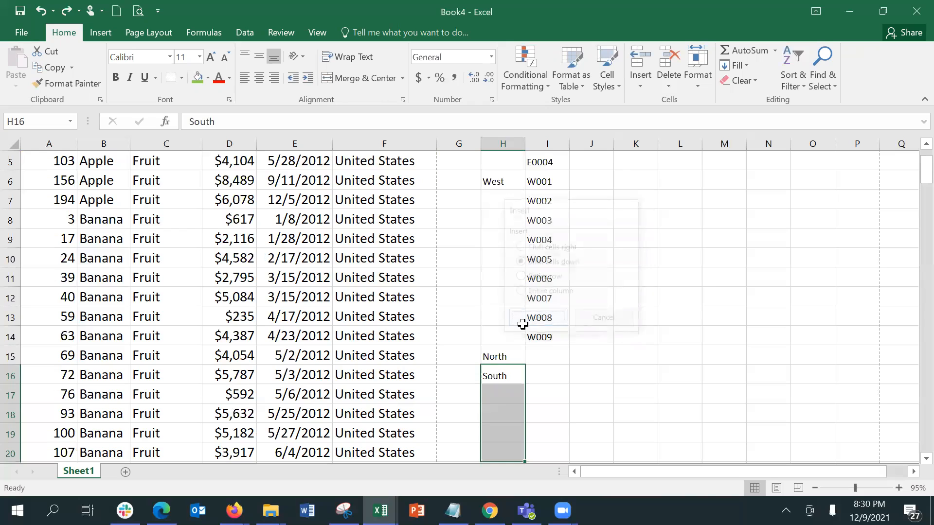
left_click(537, 356)
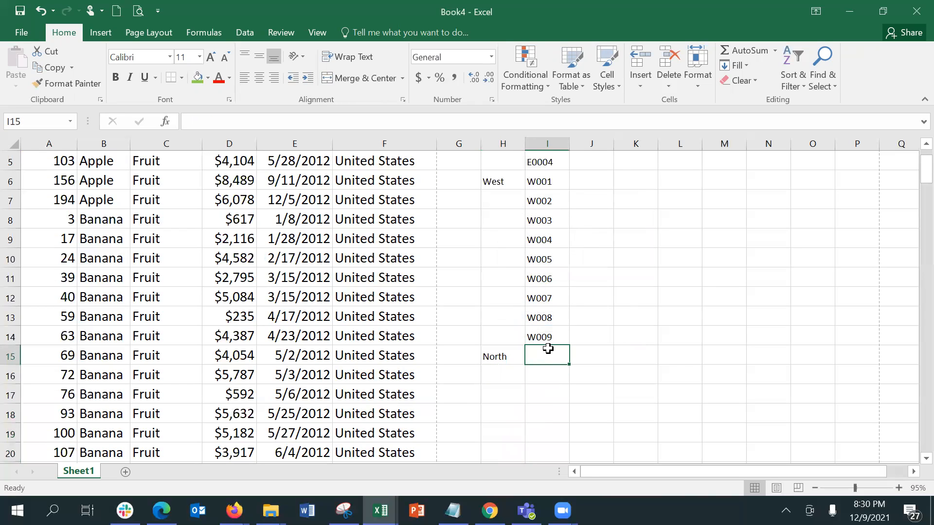
Enter N001 and N002 in I15:I16 and fill the North codes to N006 in row 20
type("N0")
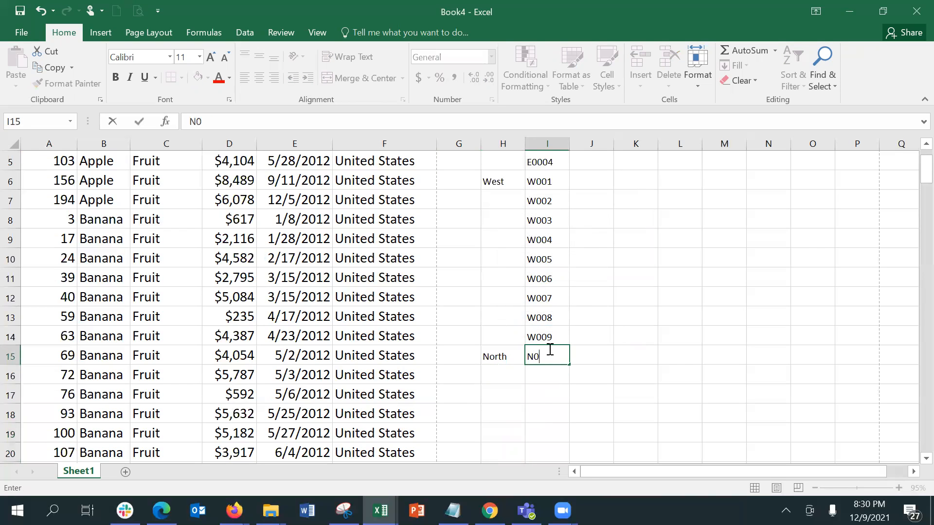
type("01")
key("Return")
type("N002")
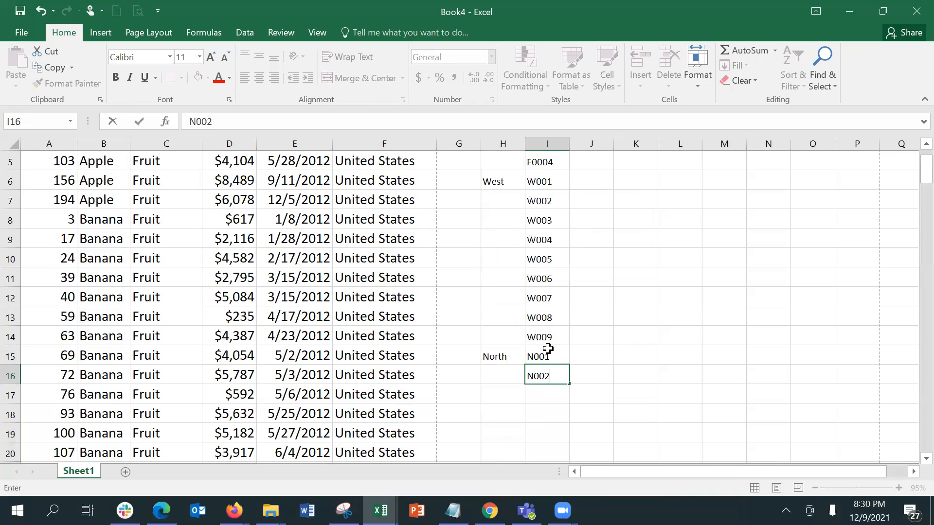
key("Return")
key("Up")
left_click(548, 348)
key("shift+Down")
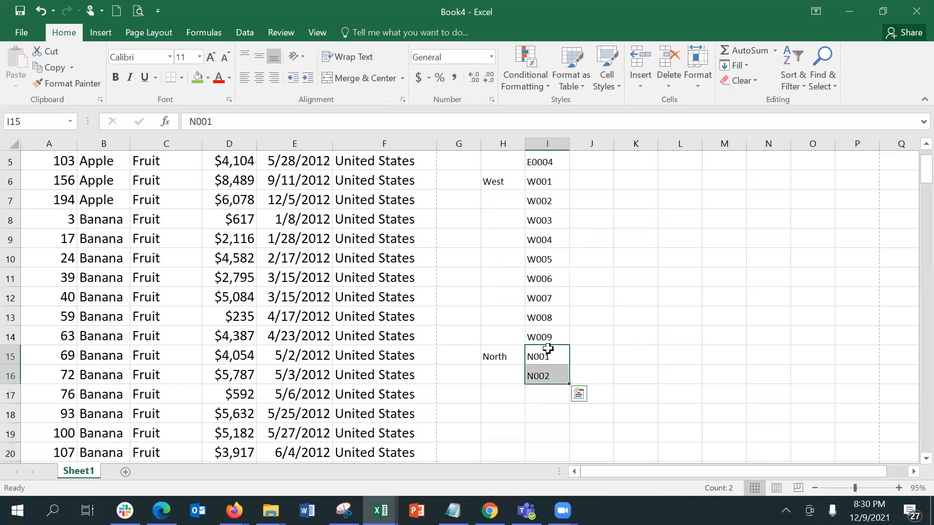
left_click_drag(567, 385, 570, 434)
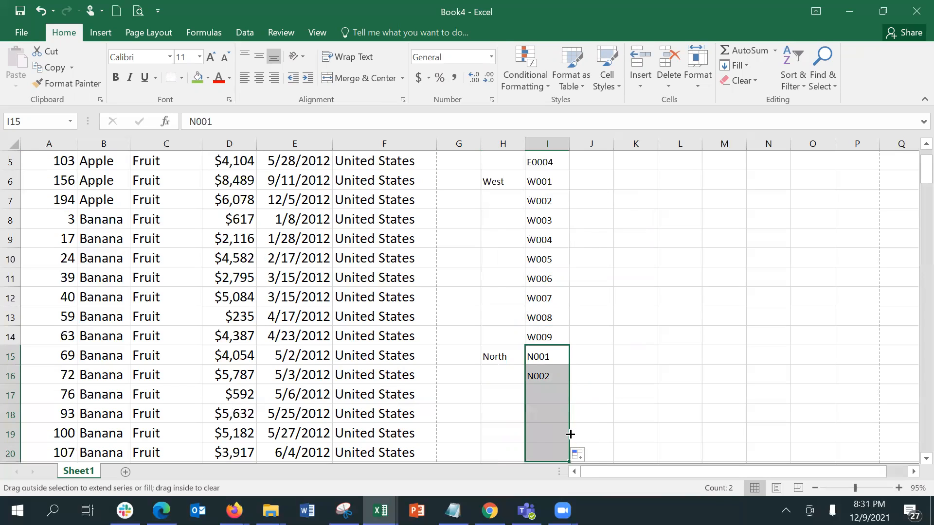
Enter S001 and S002 in I21:I22 and fill the South codes down to S007 in row 27
scroll(913, 464, "down", 2)
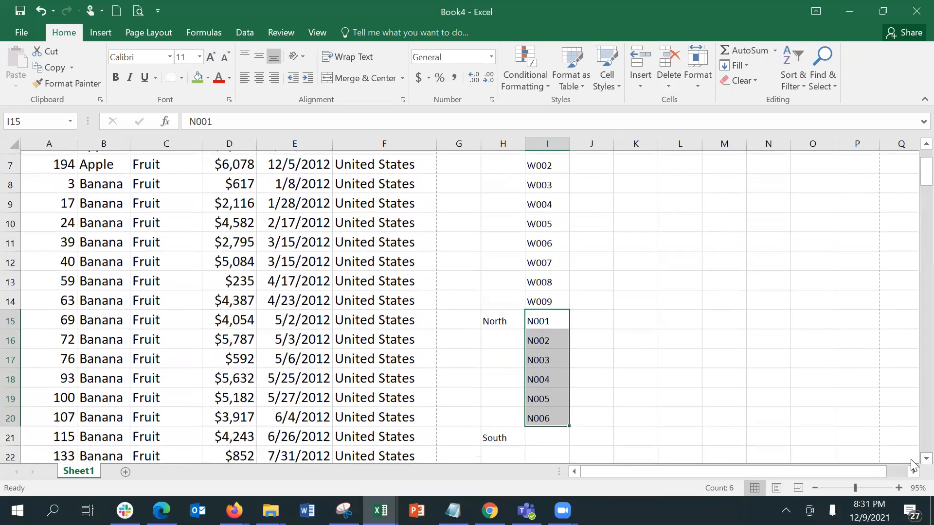
left_click(550, 396)
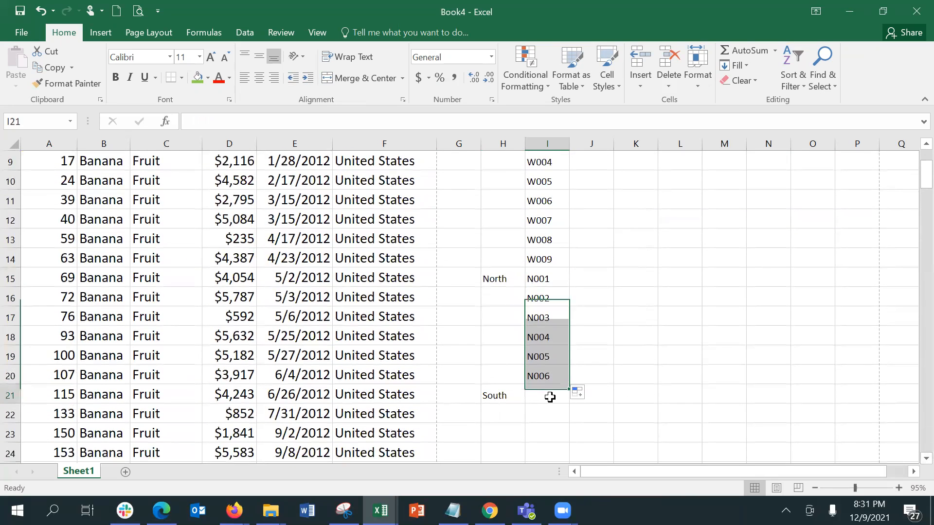
type("S0001")
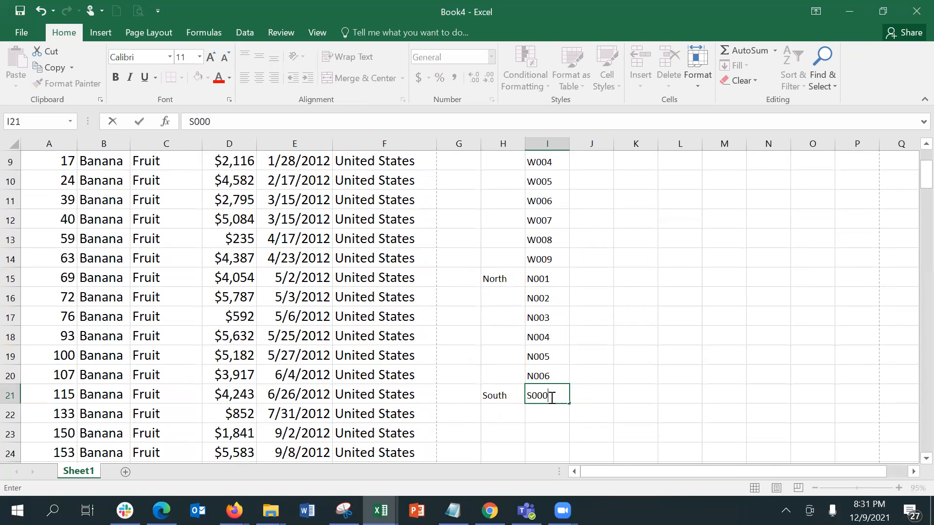
key("BackSpace")
key("BackSpace")
type("1")
key("Return")
left_click(550, 396)
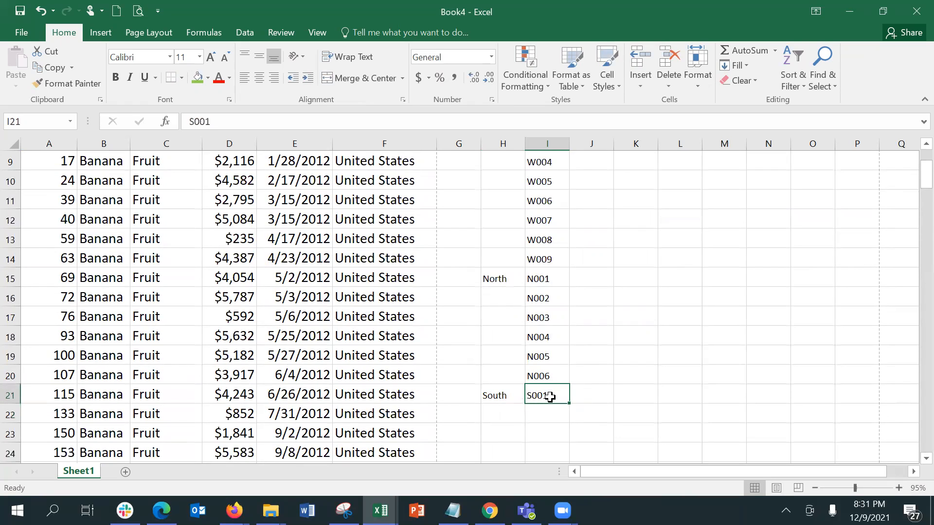
key("Return")
type("S002")
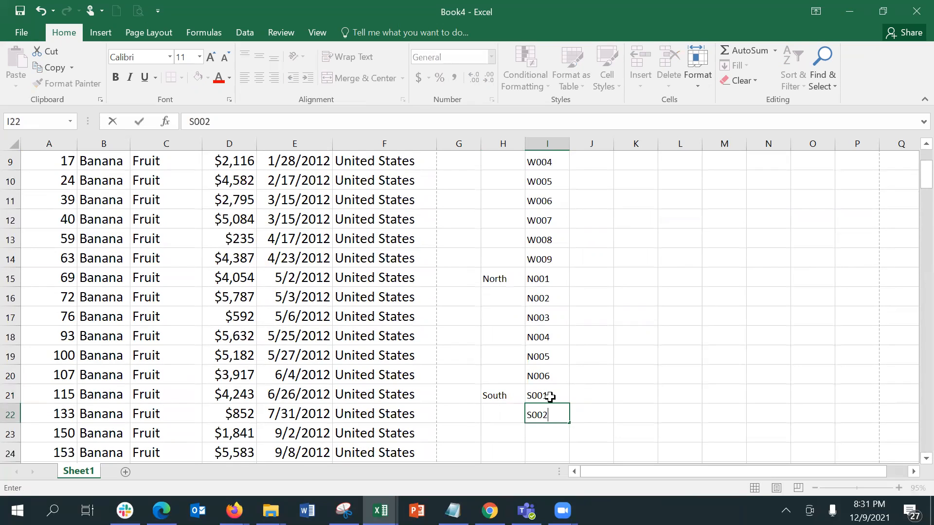
key("Return")
key("Up")
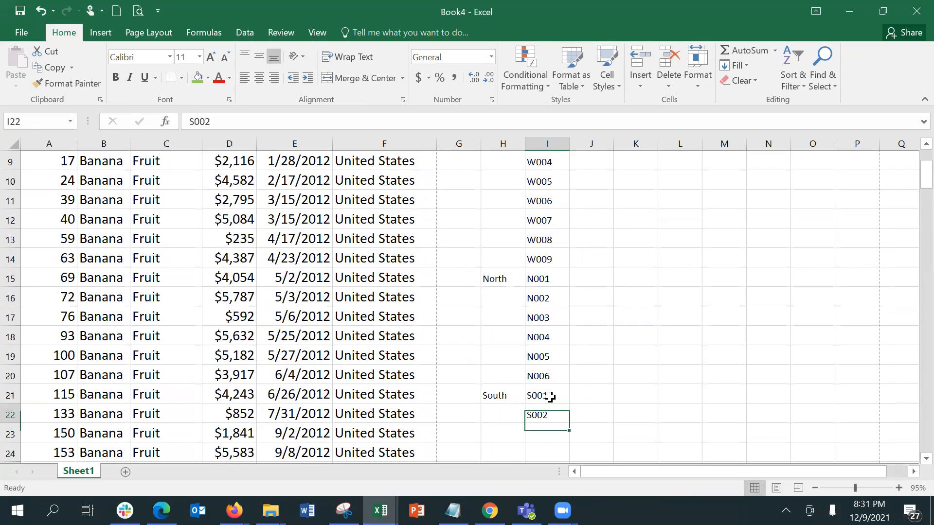
key("Up")
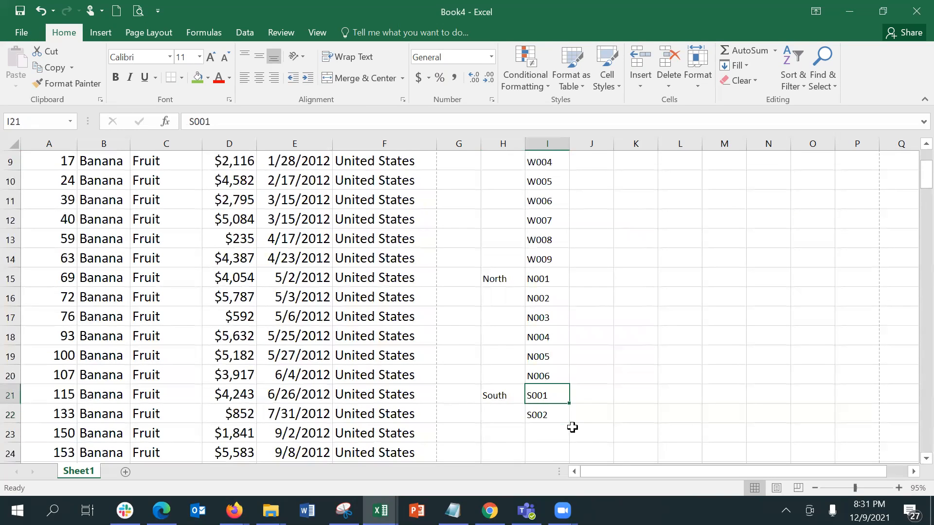
key("shift+Down")
left_click_drag(568, 429, 560, 428)
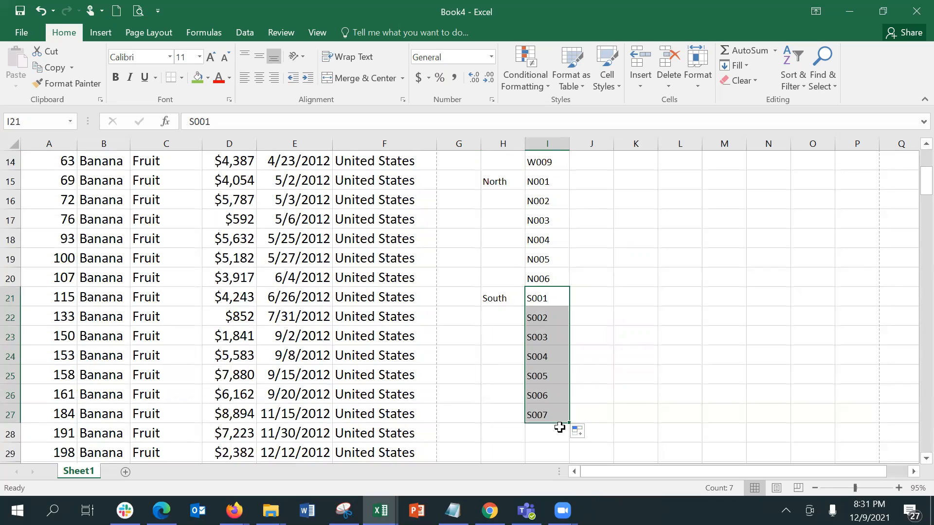
left_click(550, 416)
Start selecting the Region and NBDO cells from the East row and zoom out to see the table
key("Up")
key("Up")
key("Up")
key("Up")
key("Up")
key("Up")
key("Up")
key("Up")
key("Up")
key("Up")
key("Up")
key("Up")
key("Up")
key("Up")
key("Up")
key("Up")
key("Up")
key("Up")
key("Up")
key("Up")
key("Left")
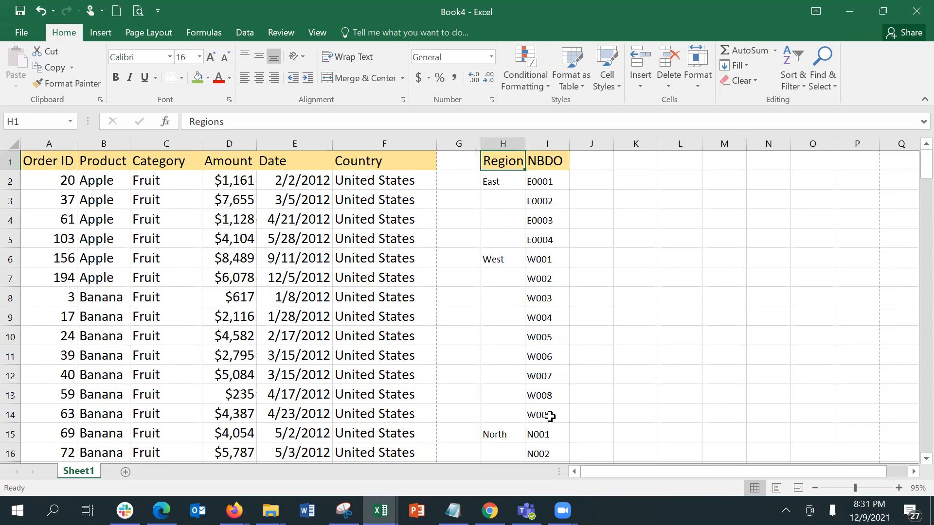
key("Down")
key("shift+Right")
key("shift+Down")
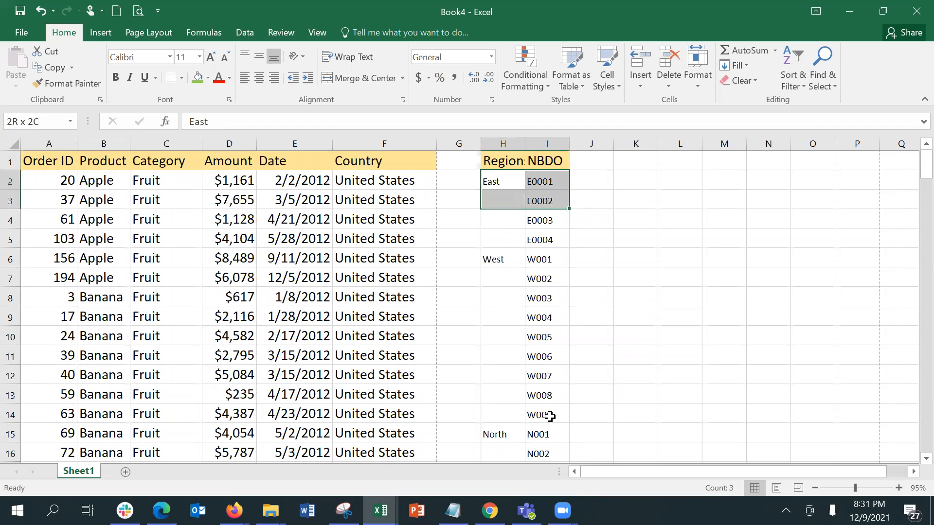
key("shift+Down")
key("shift+Down")
key("shift+Down")
key("shift+Down")
key("shift+Down")
key("shift+Down")
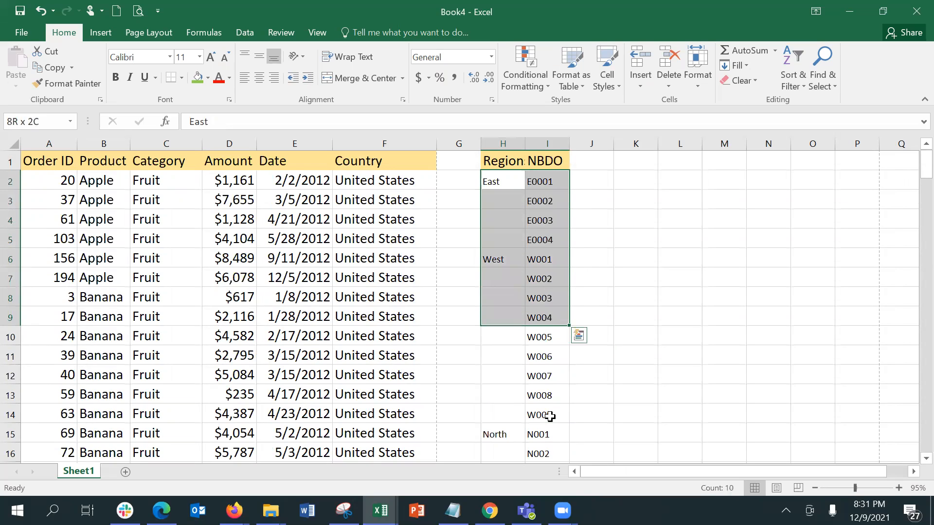
key("shift+Down")
key("shift+Down")
key("shift+Down")
key("shift+Down")
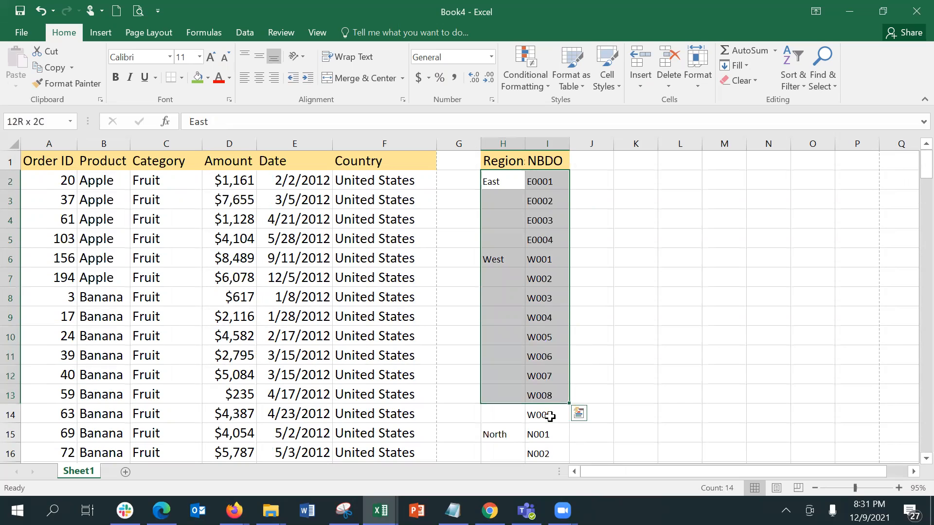
left_click(837, 488)
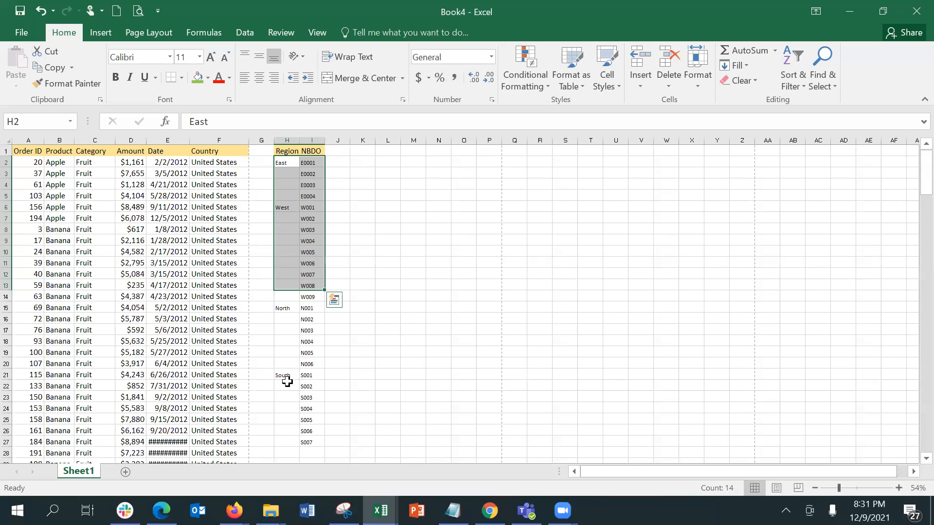
Undo a trial East fill, then extend the selection over H2:I27 and open Go To
left_click(286, 161)
left_click_drag(299, 167, 286, 253)
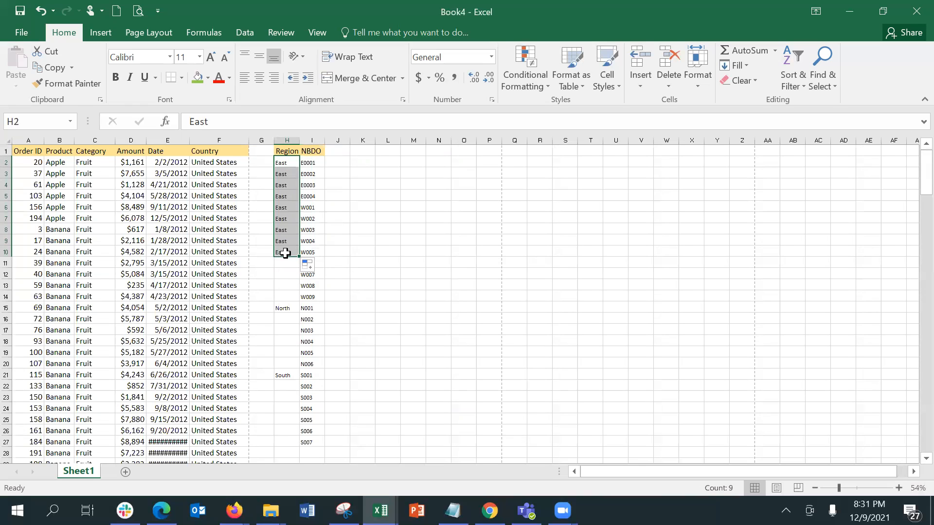
key("ctrl+z")
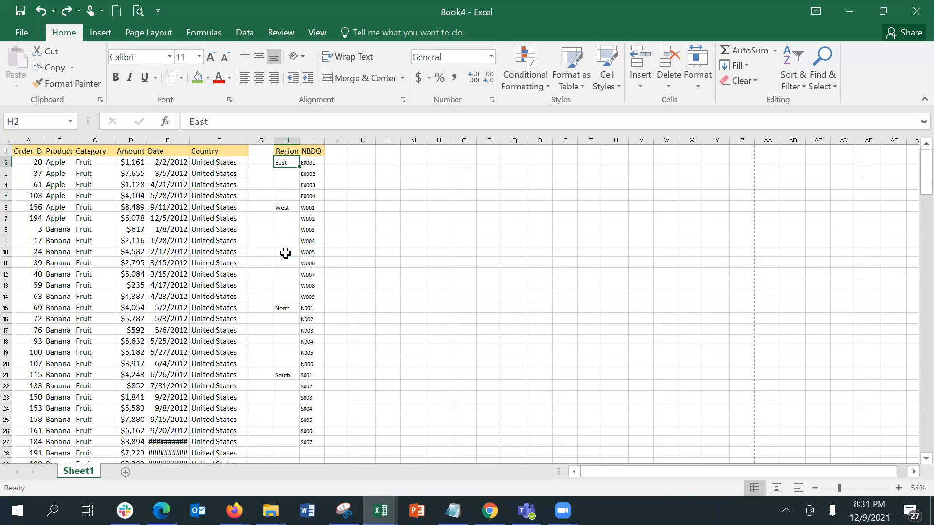
key("shift+Right")
key("shift+Down")
key("shift+Down")
key("shift+Down")
key("shift+Down")
key("shift+Down")
key("shift+Down")
key("shift+Down")
key("shift+Down")
key("shift+Down")
key("shift+Down")
key("shift+Down")
key("shift+Down")
key("shift+Down")
key("shift+Down")
key("shift+Down")
key("shift+Down")
key("shift+Down")
key("shift+Down")
key("shift+Down")
key("shift+Down")
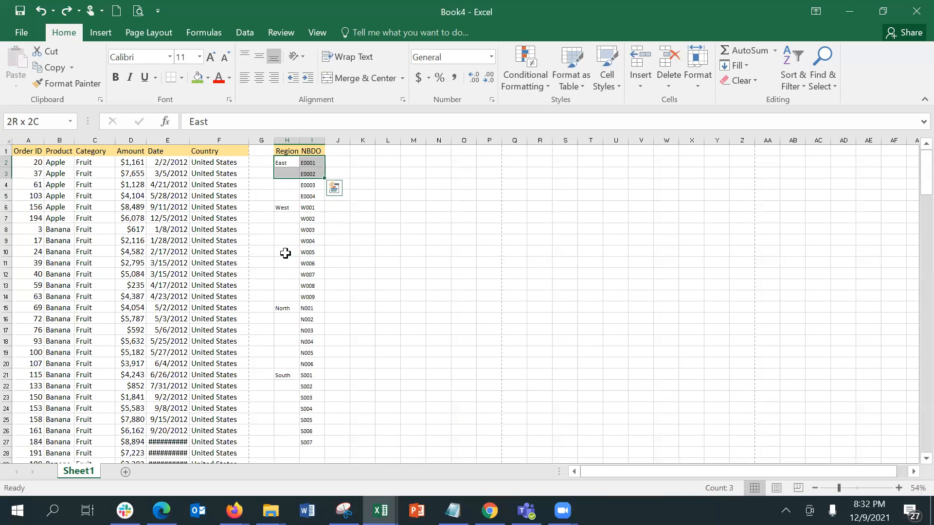
key("shift+Down")
key("shift+Down")
key("shift+Down")
key("shift+Down")
key("shift+Down")
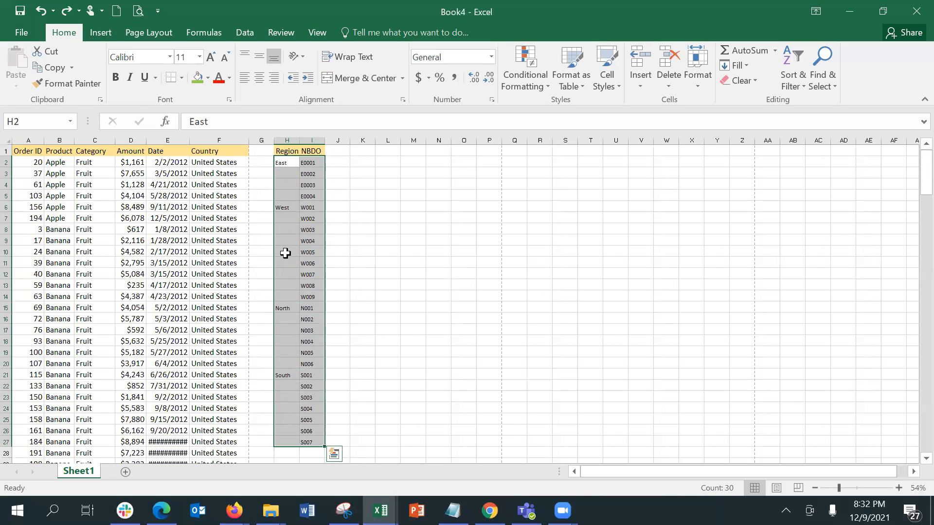
key("ctrl+g")
key("ctrl+g")
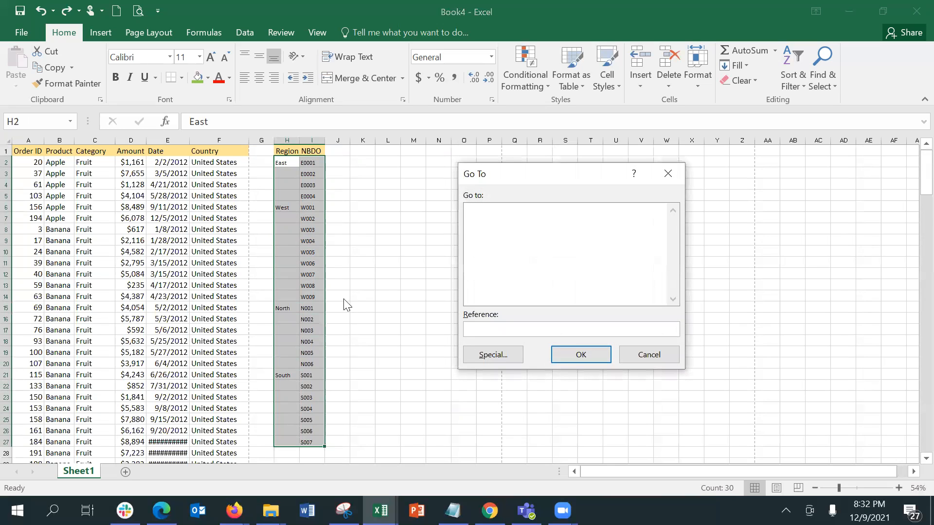
Select the blank cells in the block with Go To Special > Blanks
left_click(506, 354)
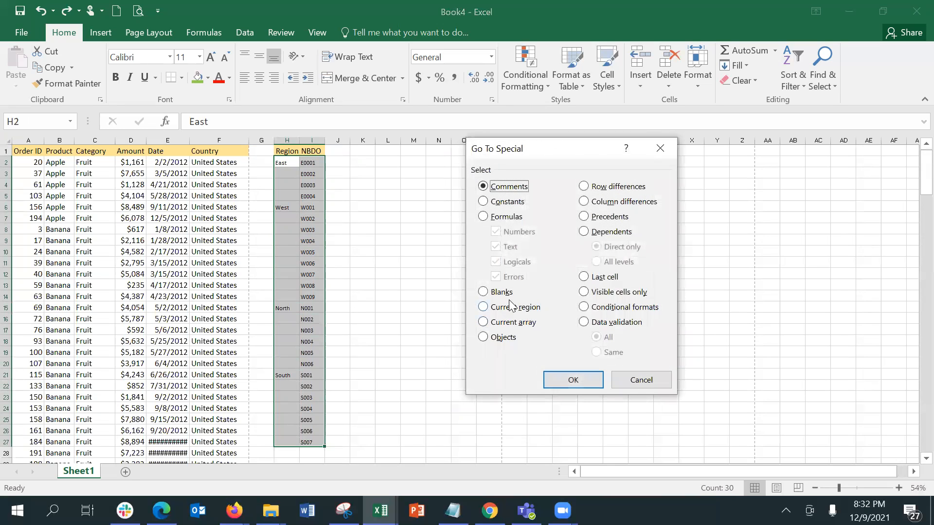
left_click(504, 293)
left_click(558, 378)
Try the formula =H2 in H3, then undo it
left_click(288, 172)
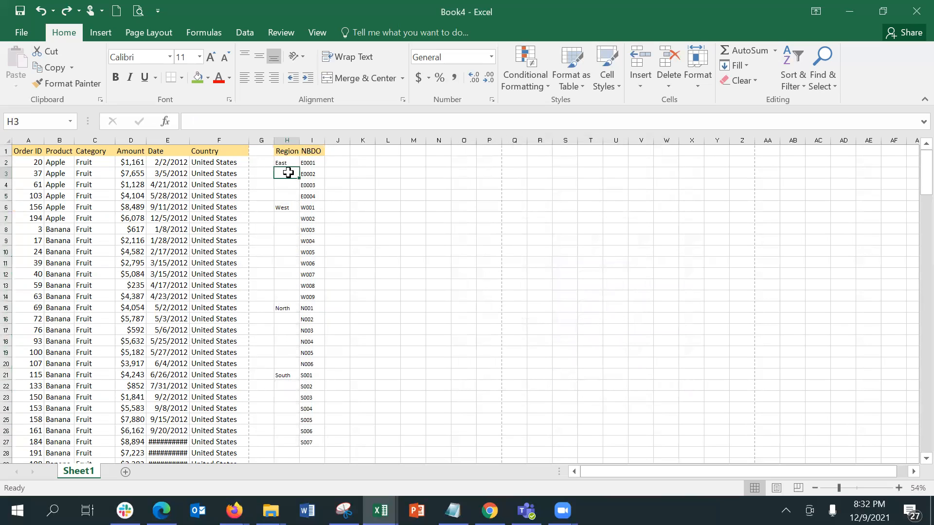
type("=")
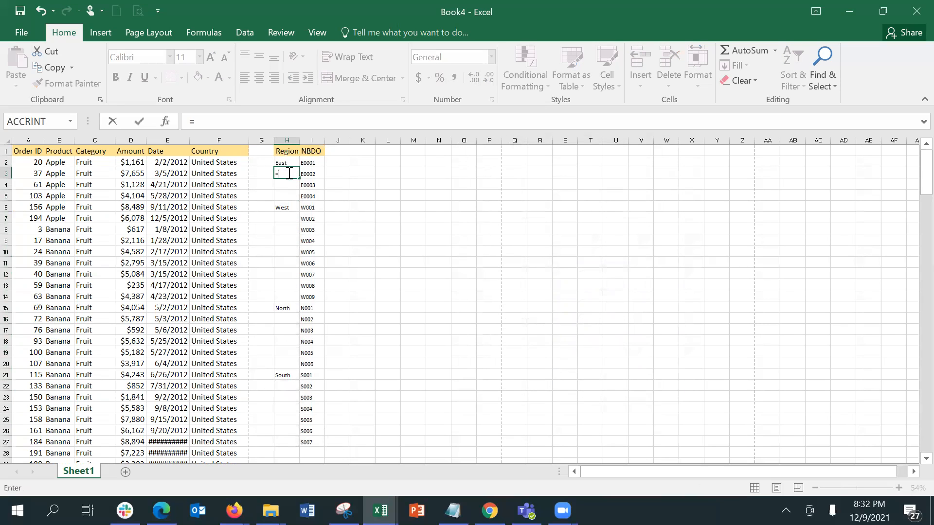
left_click(282, 162)
key("Return")
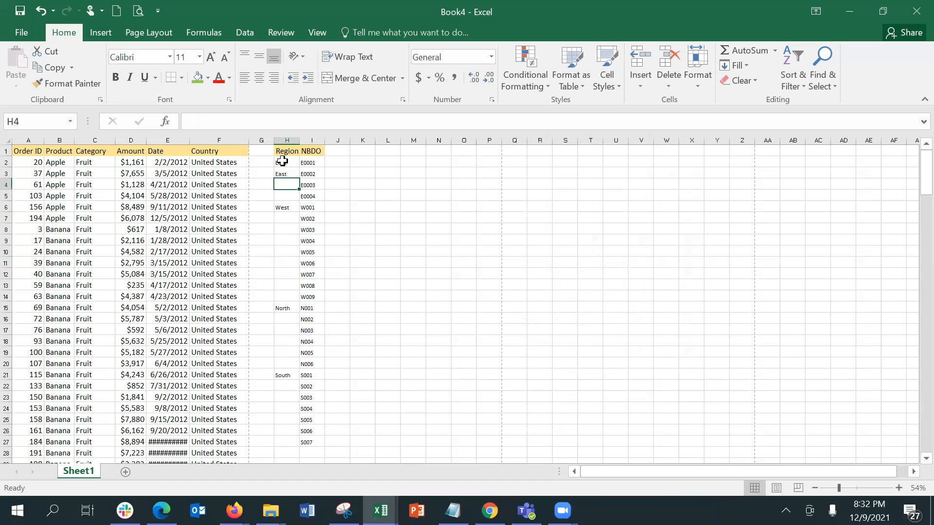
key("ctrl+z")
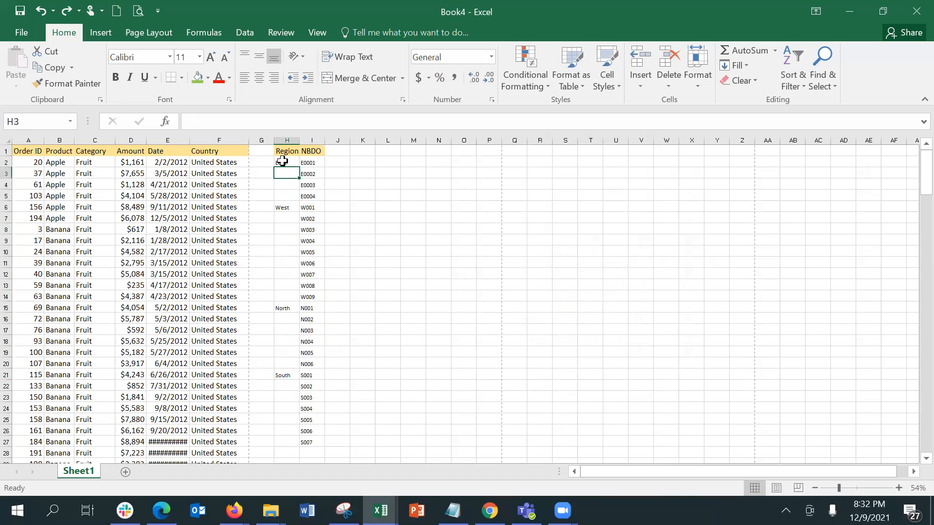
key("ctrl+z")
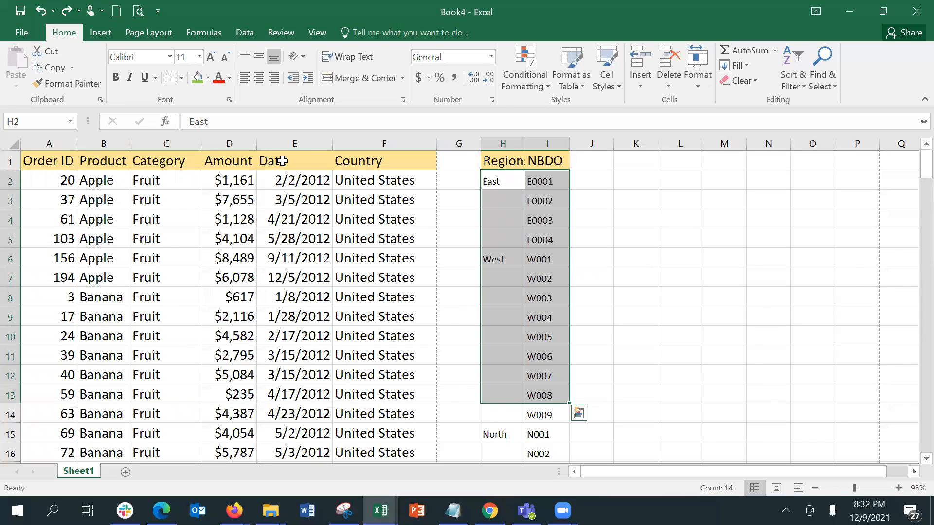
Reselect the block down to row 27 and pick out its blanks again via F5 > Special > Blanks
scroll(282, 161, "down", 4)
key("shift+Down")
key("shift+Down")
key("shift+Down")
key("shift+Down")
key("shift+Down")
key("shift+Down")
key("shift+Down")
key("shift+Down")
key("shift+Down")
key("shift+Down")
key("shift+Down")
key("shift+Down")
key("shift+Down")
key("shift+Down")
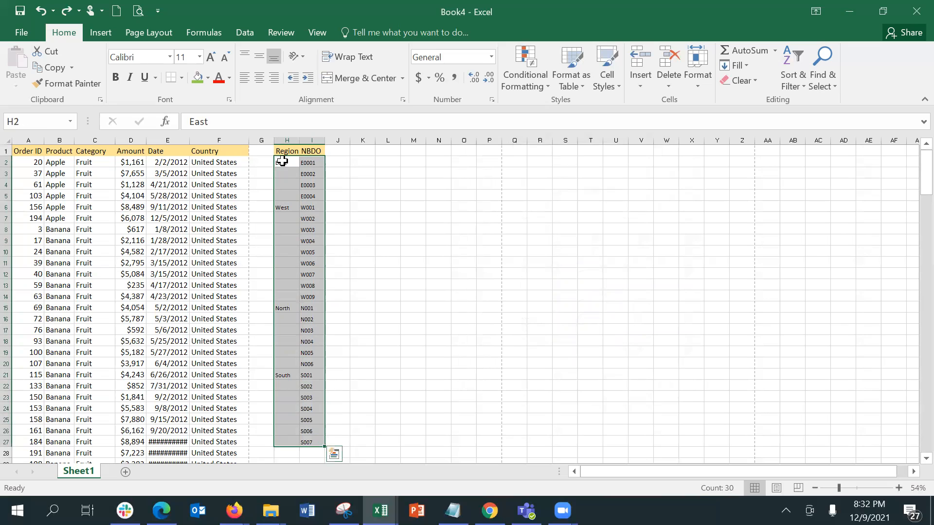
left_click(544, 64)
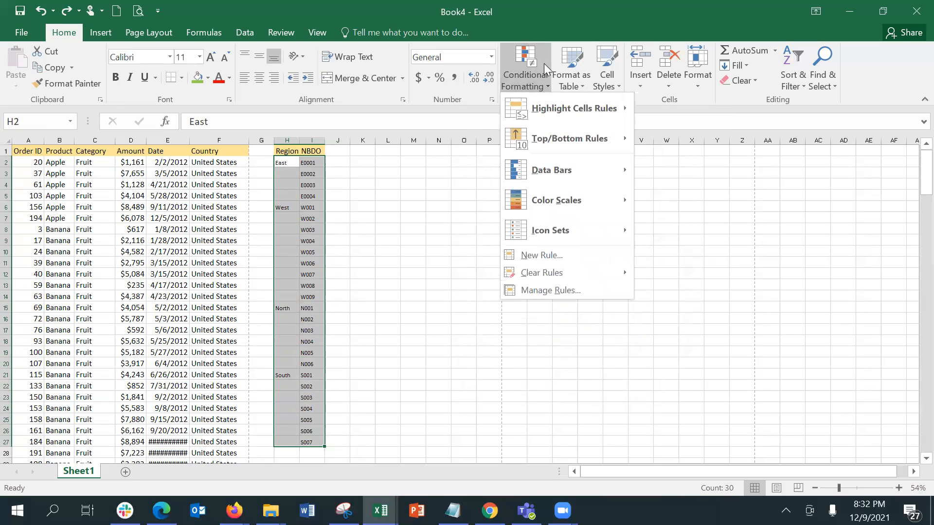
left_click(529, 15)
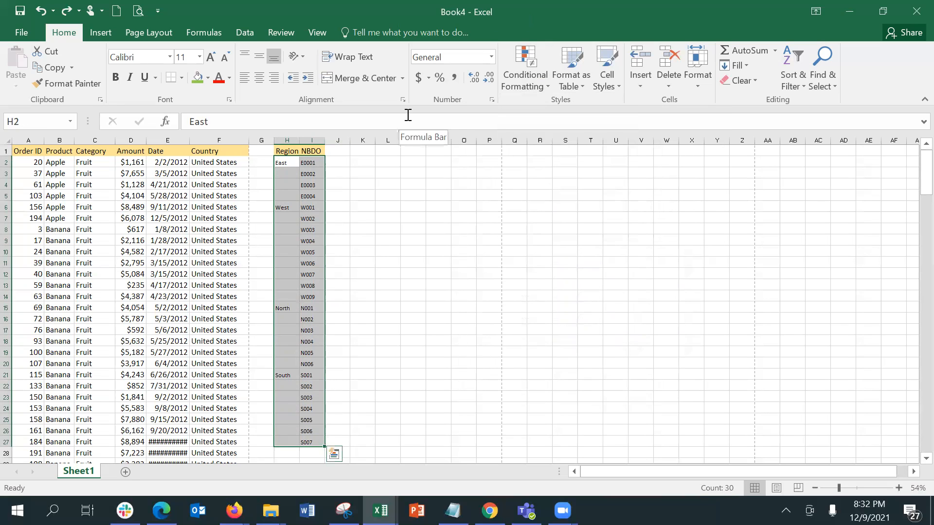
key("F5")
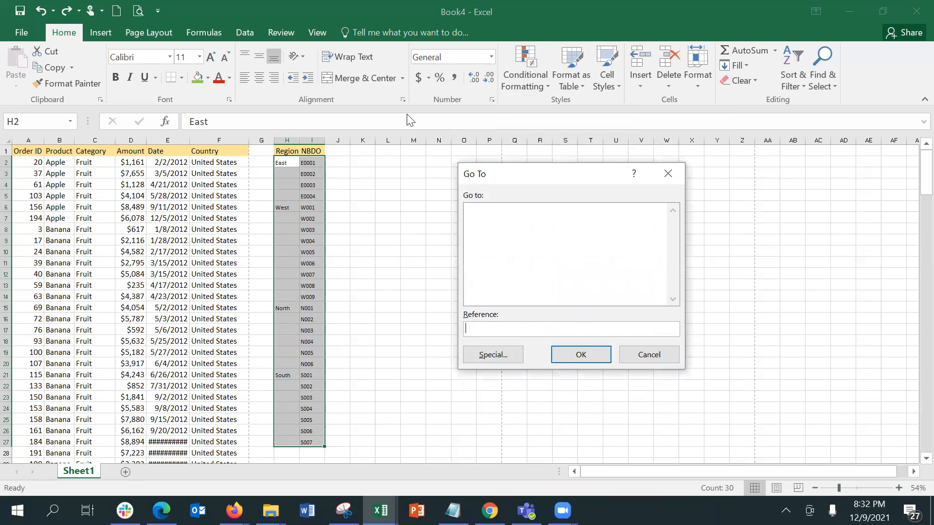
left_click(491, 355)
left_click(508, 293)
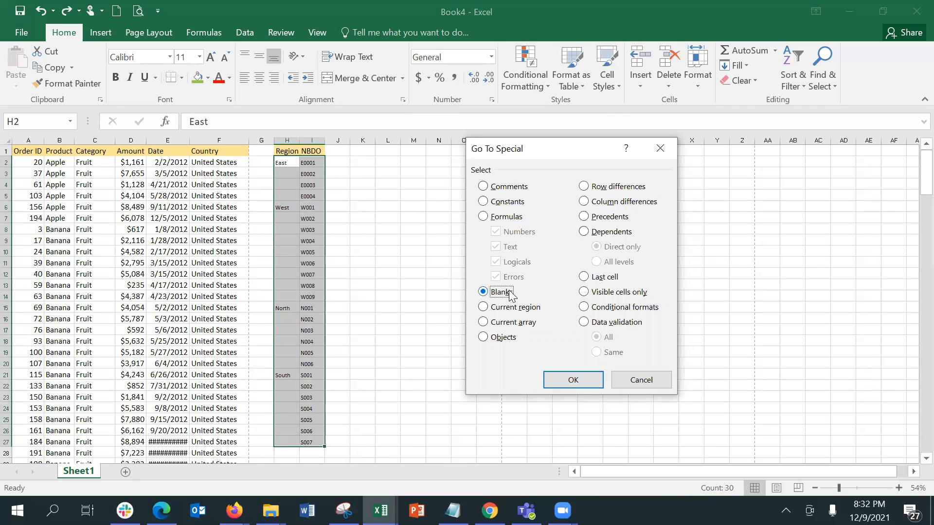
left_click(572, 380)
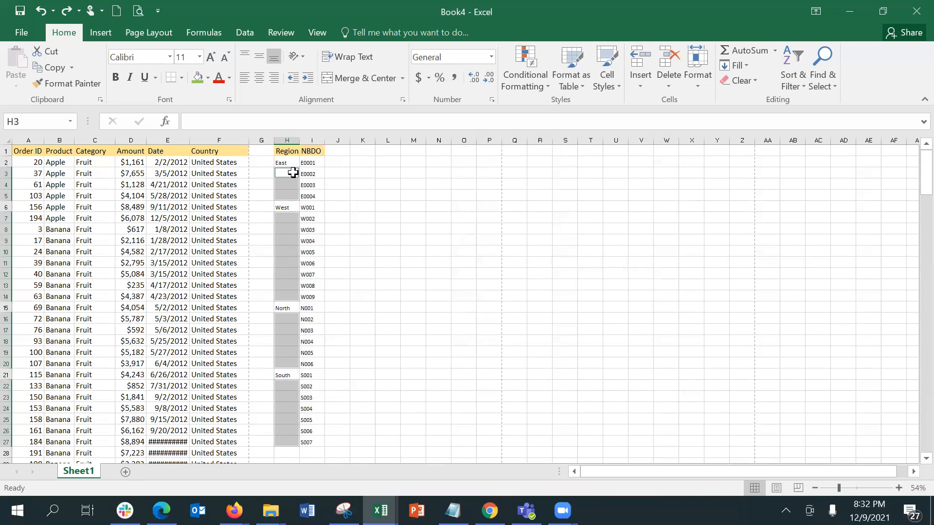
Enter =H2 in H3 so it shows East, then test and undo a fill down to row 27
type("=")
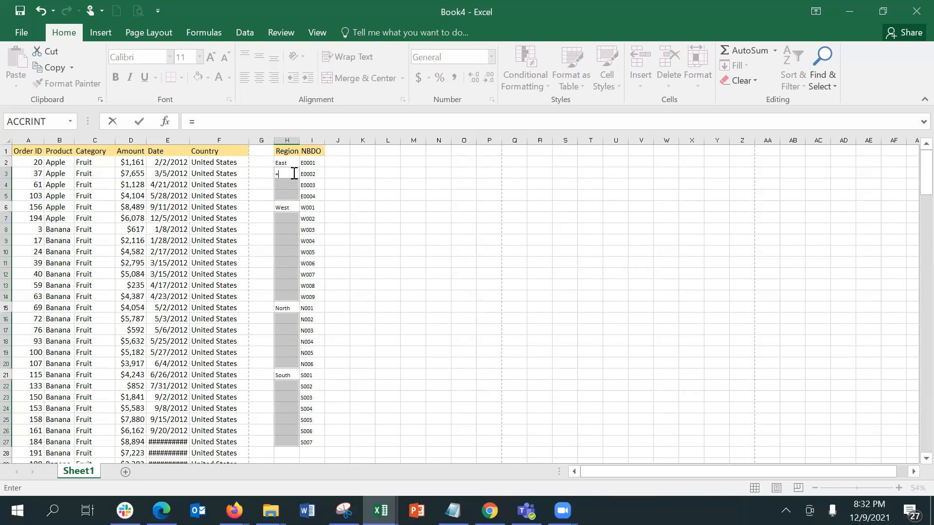
left_click(286, 163)
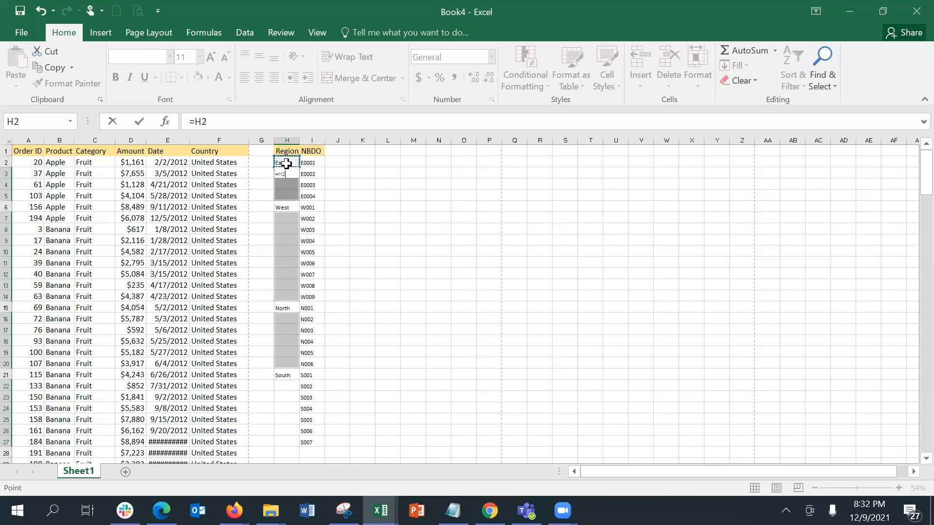
key("Return")
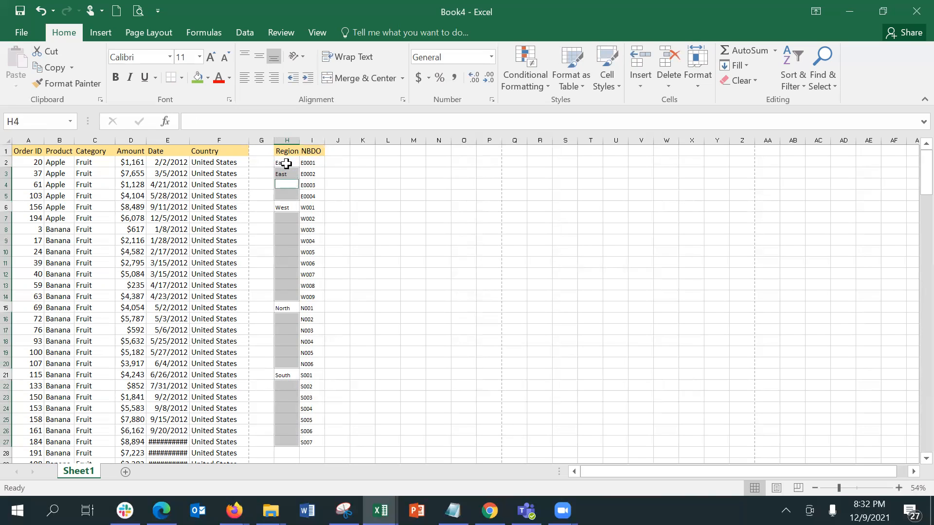
key("Up")
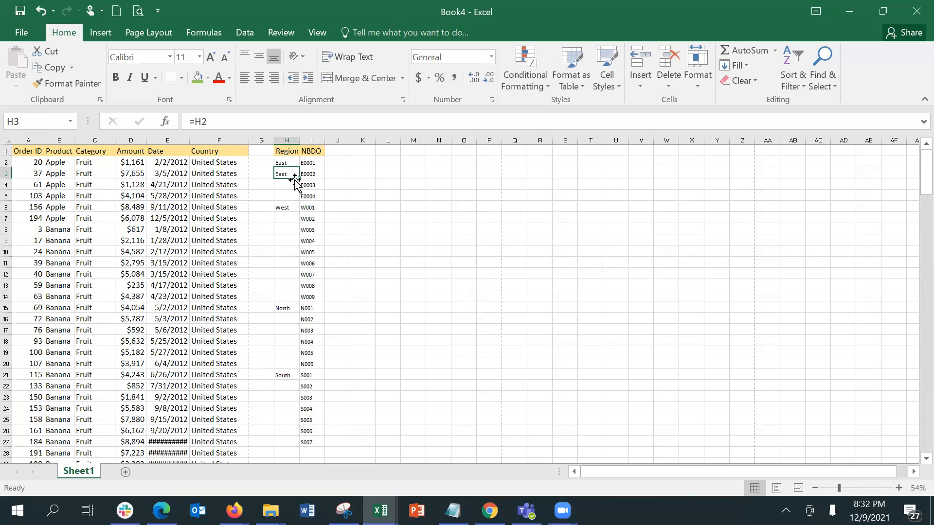
left_click_drag(300, 180, 298, 434)
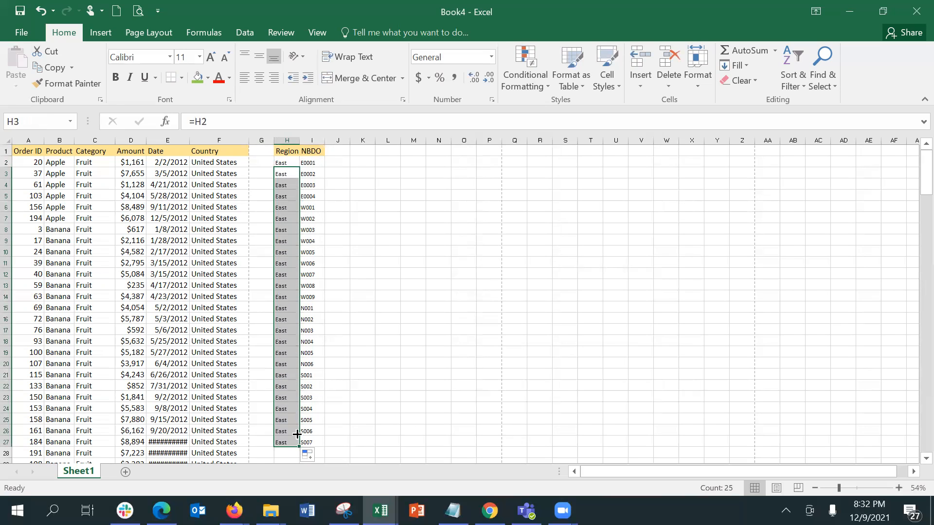
key("ctrl+z")
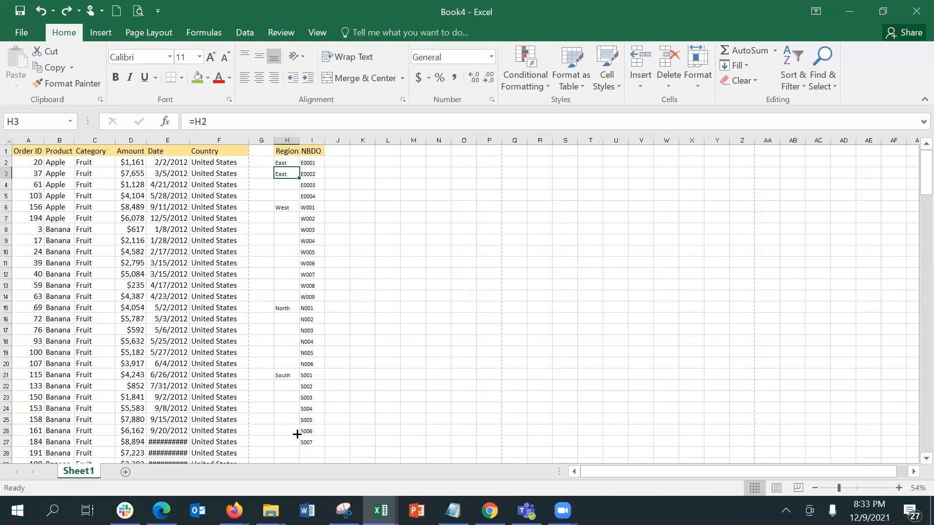
Copy H3's =H2 formula into H4, check it and its fill options, then undo the fill
left_click(292, 181)
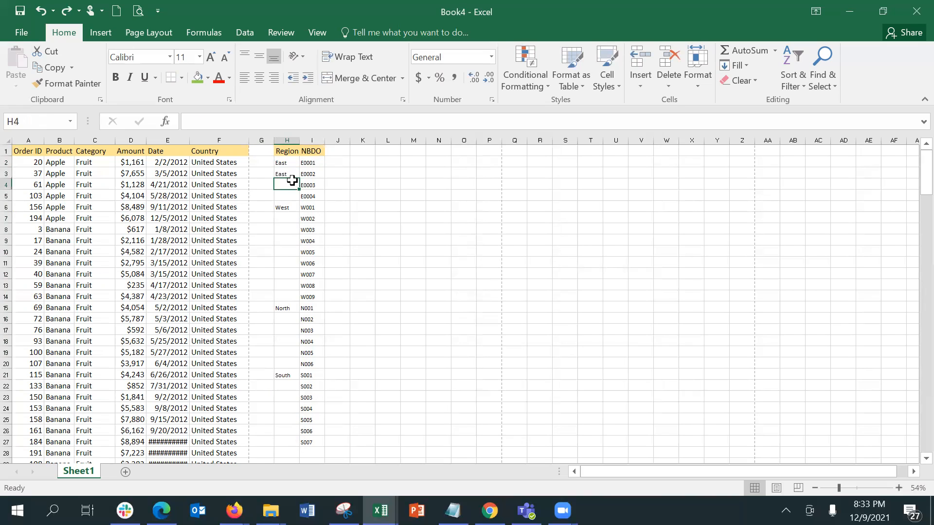
left_click(294, 175)
left_click_drag(299, 179, 298, 198)
left_click(286, 182)
left_click(291, 211)
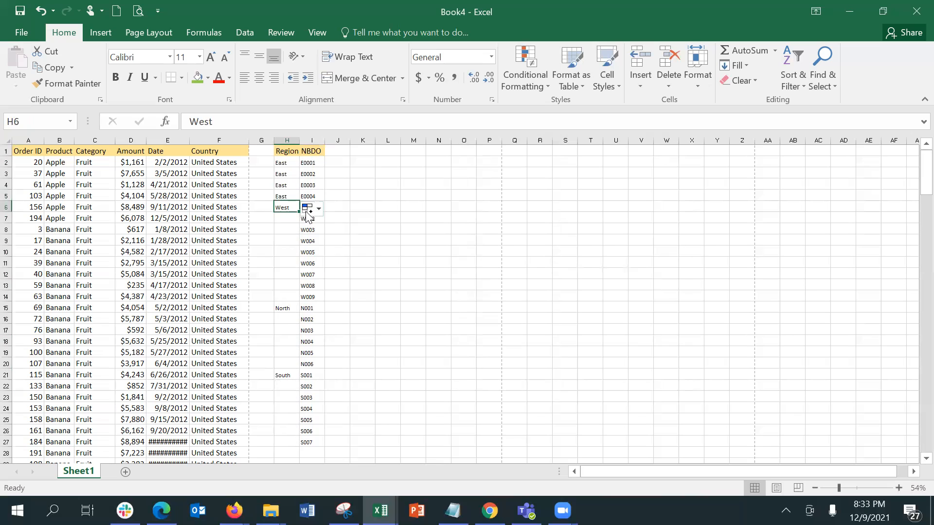
left_click(307, 210)
left_click(380, 229)
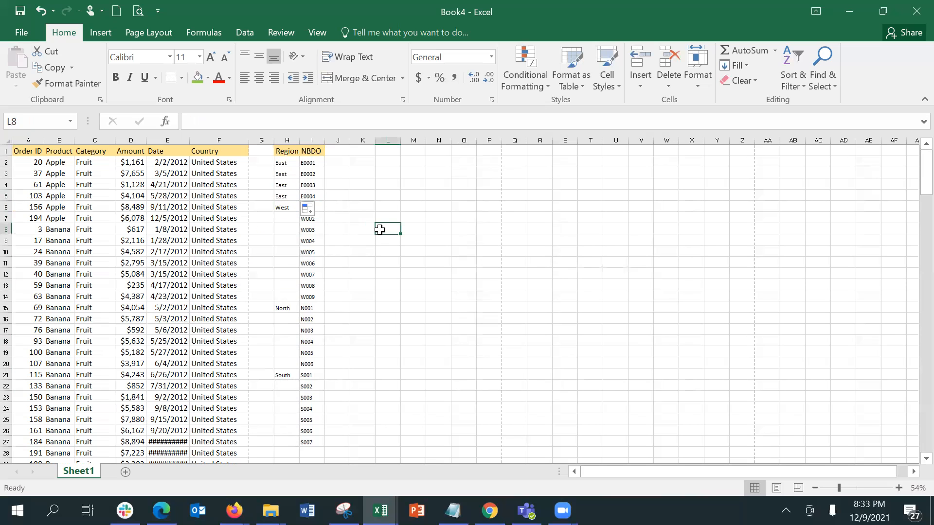
key("ctrl+z")
key("ctrl+z")
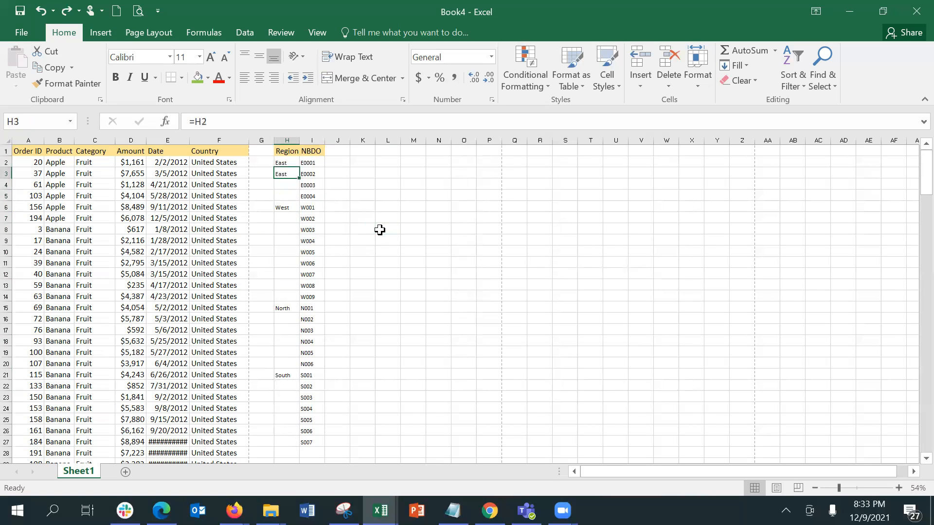
Select H3:H27, try the Quick Analysis options, then deselect the range
left_click(288, 432, "shift")
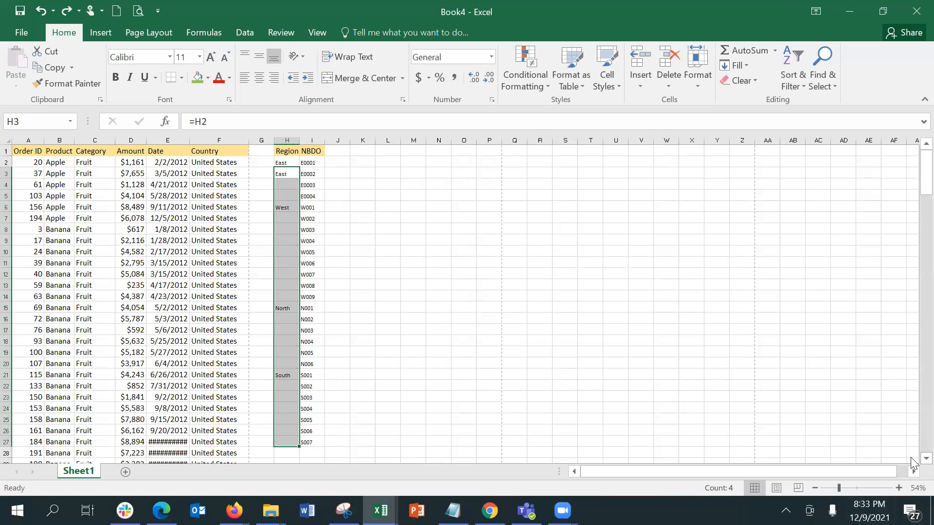
scroll(912, 463, "down", 3)
left_click(308, 411)
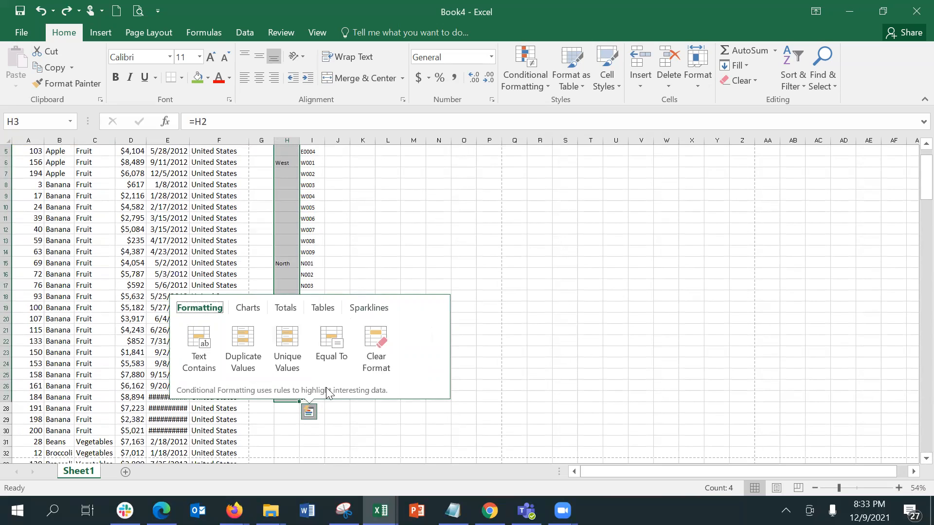
left_click(308, 412)
left_click(310, 414)
left_click(309, 413)
left_click(309, 413)
left_click(309, 413)
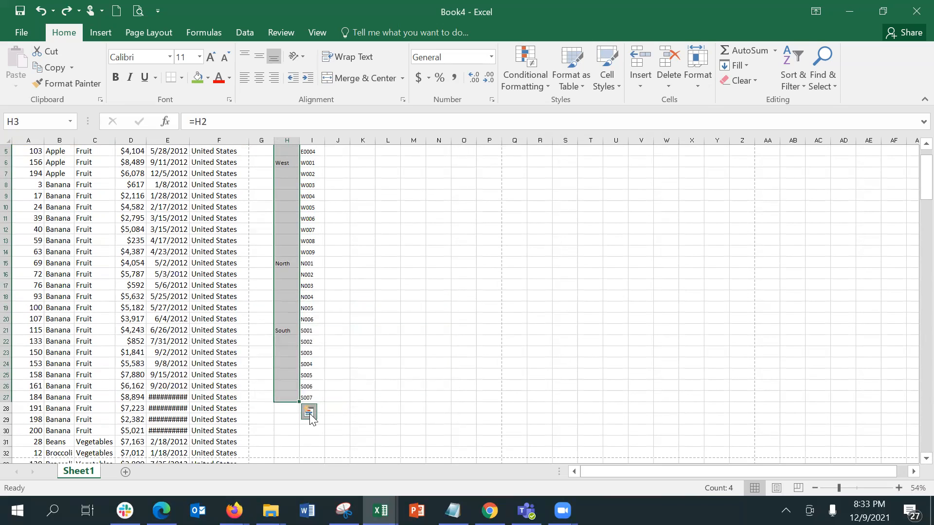
left_click(309, 413)
left_click(484, 362)
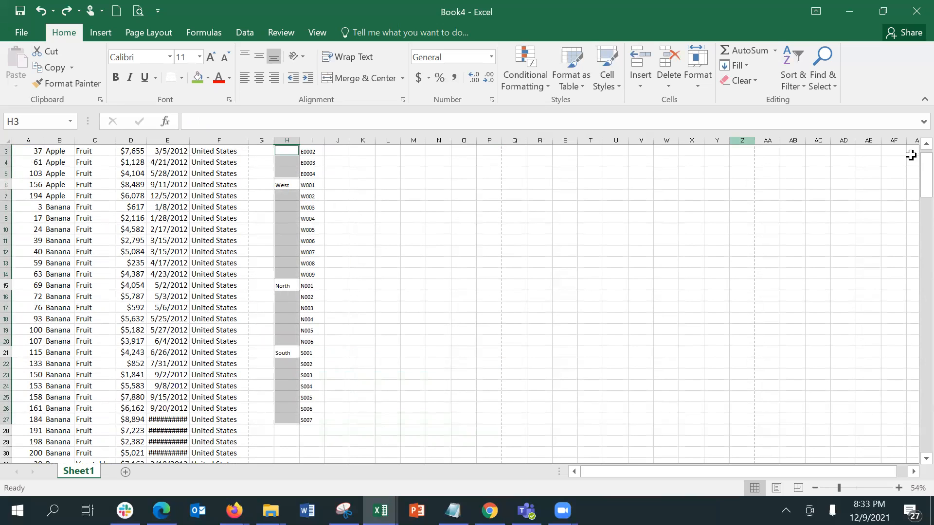
left_click(926, 144)
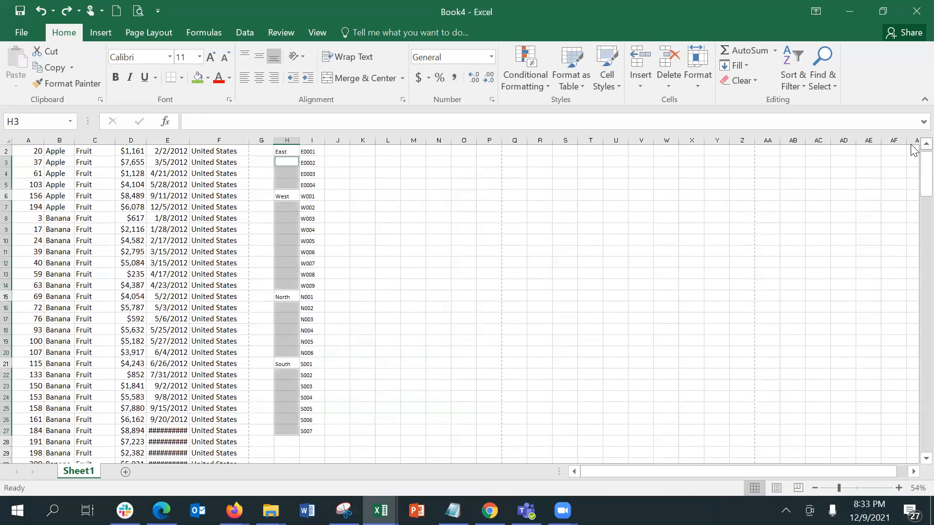
Enter =H2 in H3 and fill East down through row 5
left_click(376, 115)
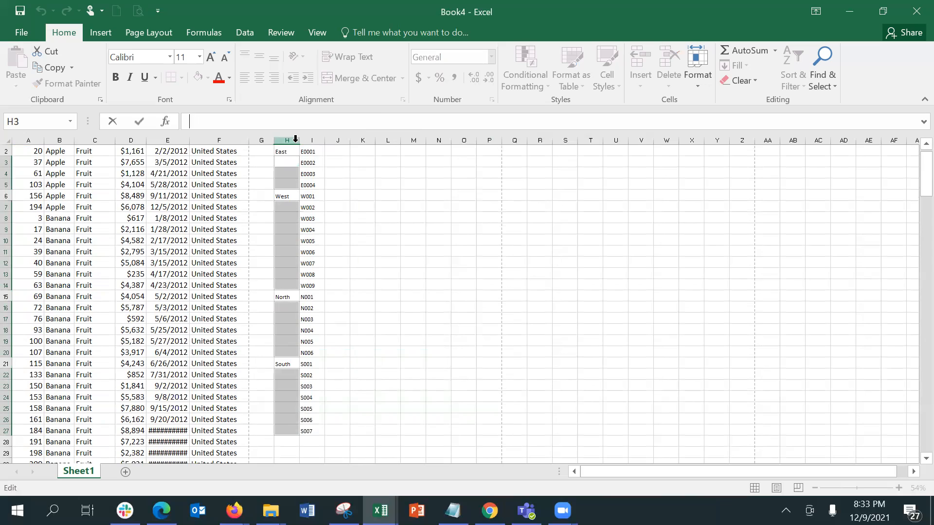
type("=")
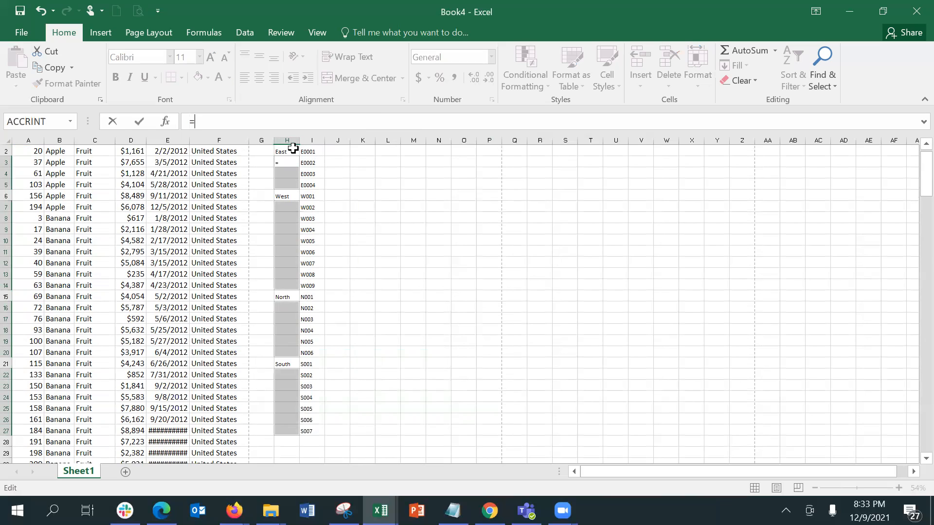
left_click(293, 148)
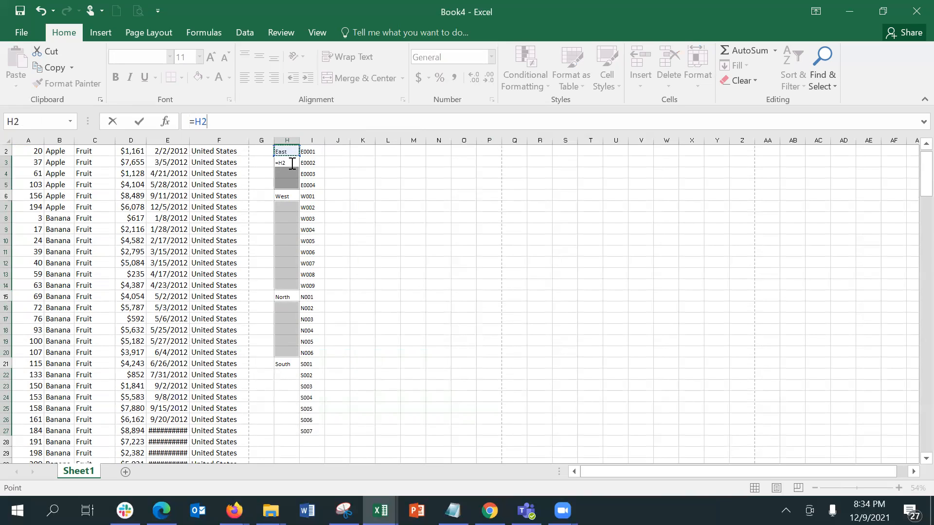
left_click(292, 163)
key("Return")
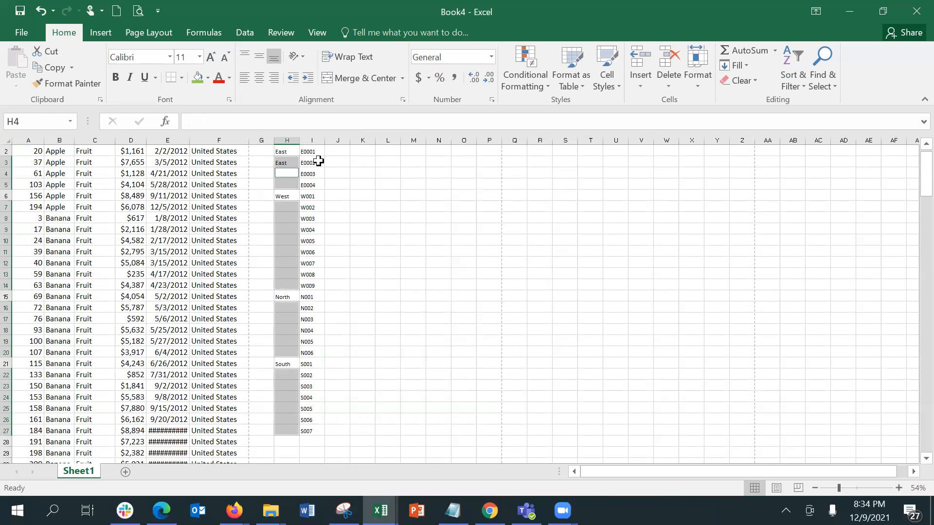
left_click(290, 162)
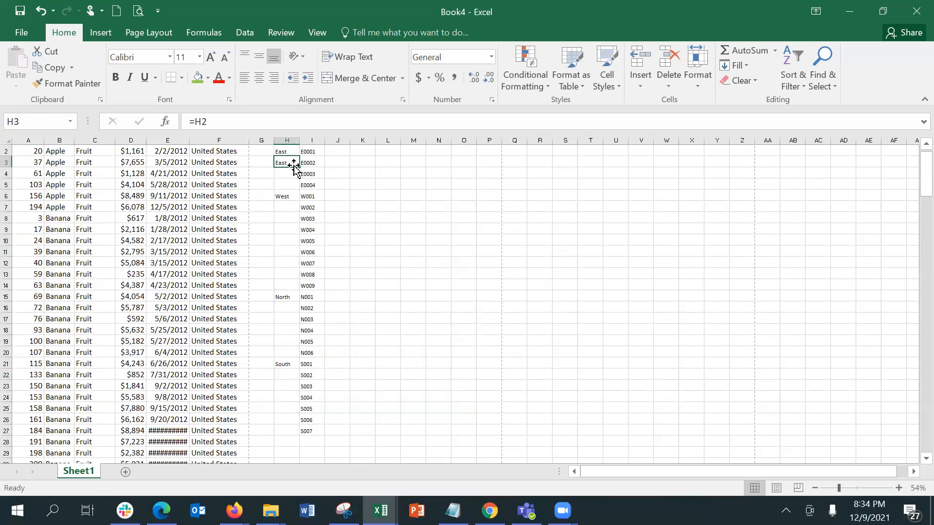
left_click_drag(298, 167, 298, 194)
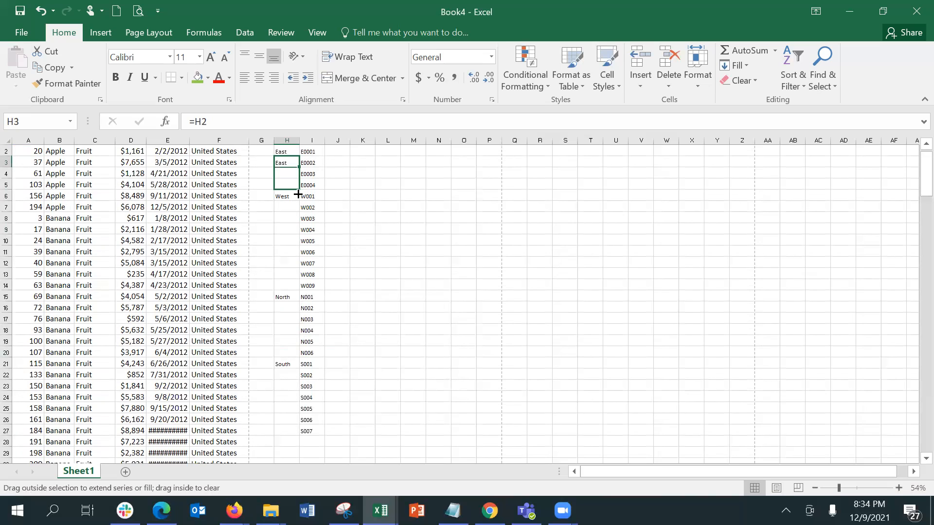
left_click_drag(298, 195, 297, 188)
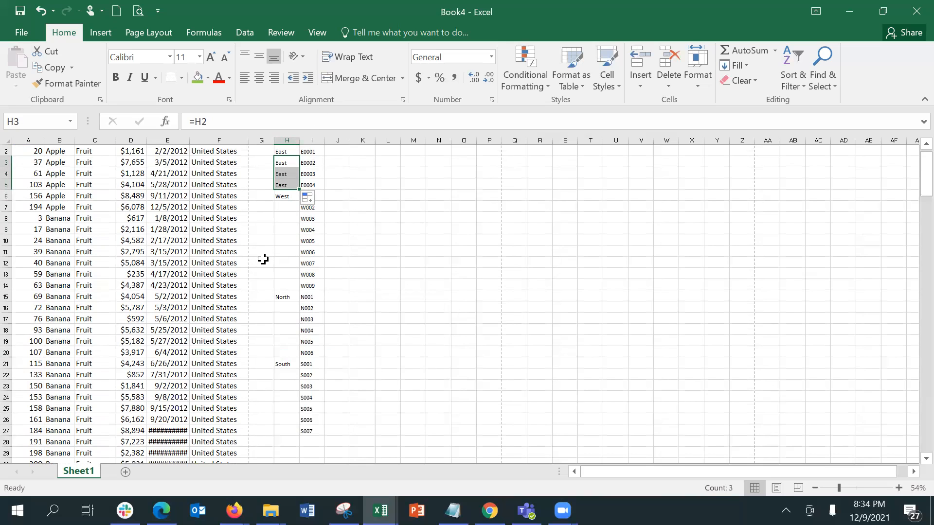
Fill West, North and South down through their row blocks to row 27
left_click(288, 196)
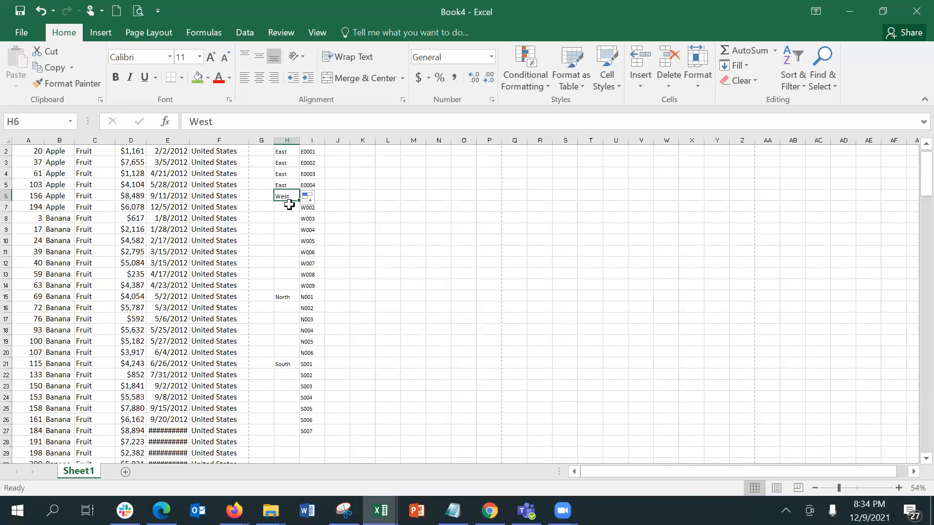
left_click(289, 206)
left_click(288, 184)
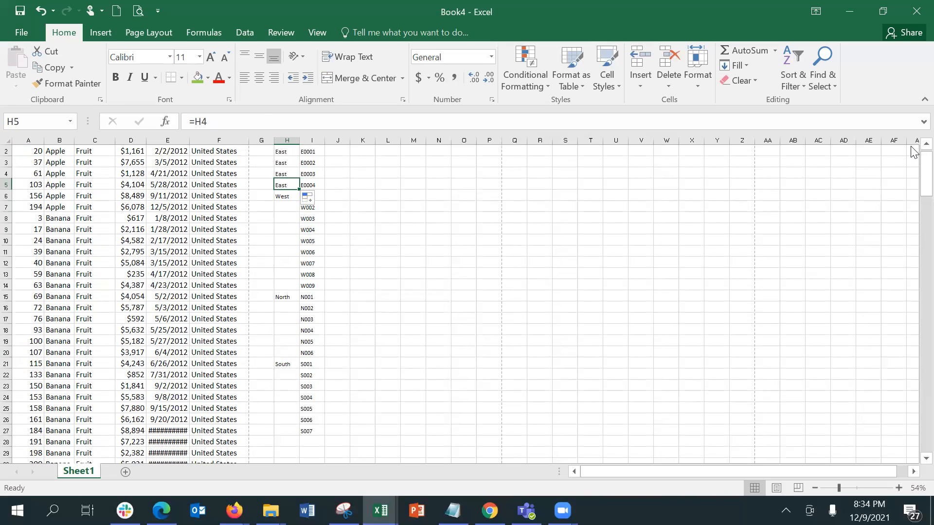
left_click(277, 192)
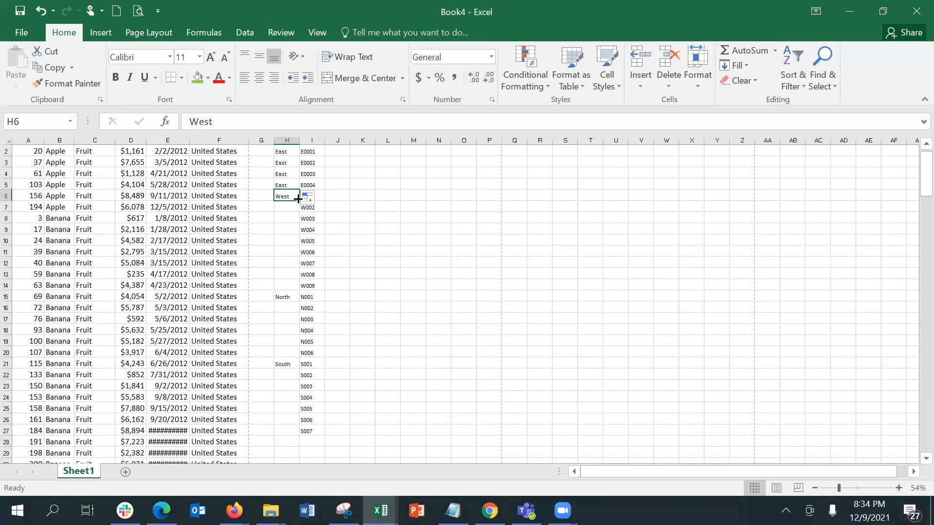
left_click_drag(298, 198, 296, 433)
left_click(296, 297)
left_click(297, 365)
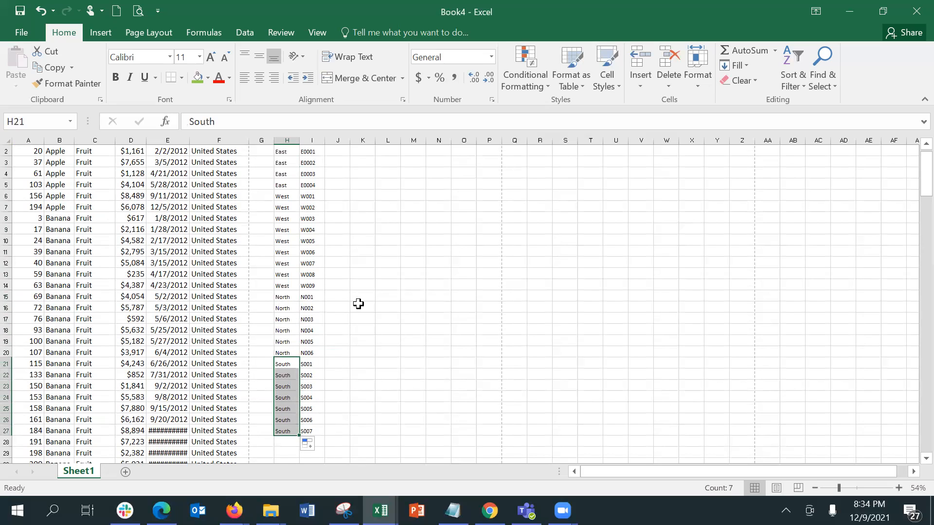
left_click_drag(914, 177, 913, 161)
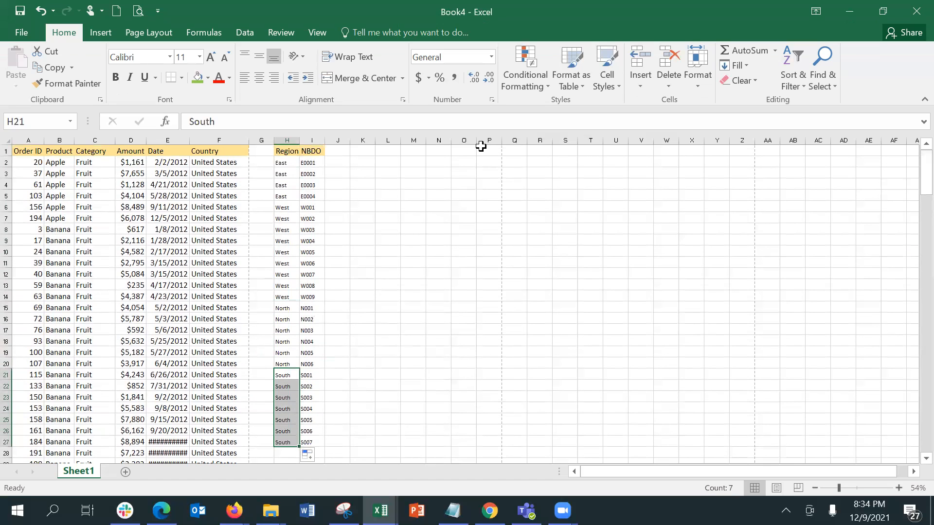
Add the Order No header in J1 and widen column J to fit it
left_click(338, 154)
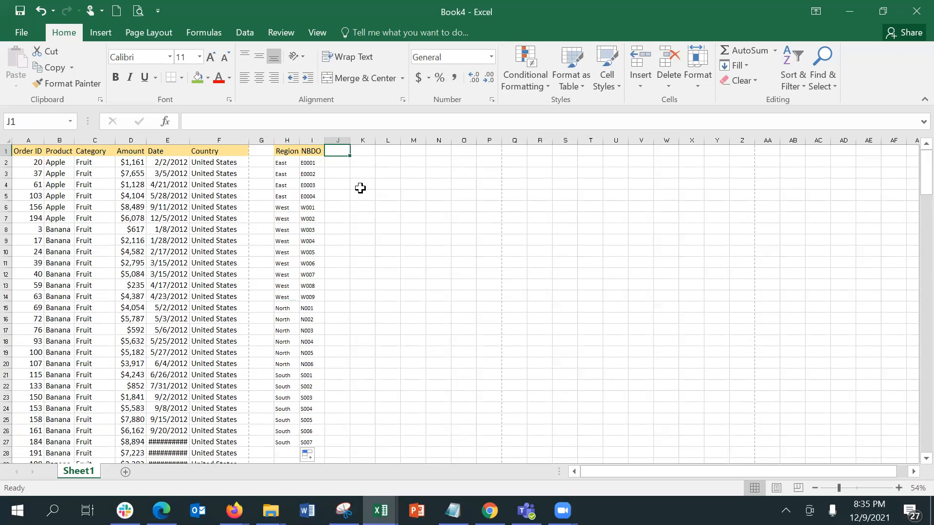
type("Order")
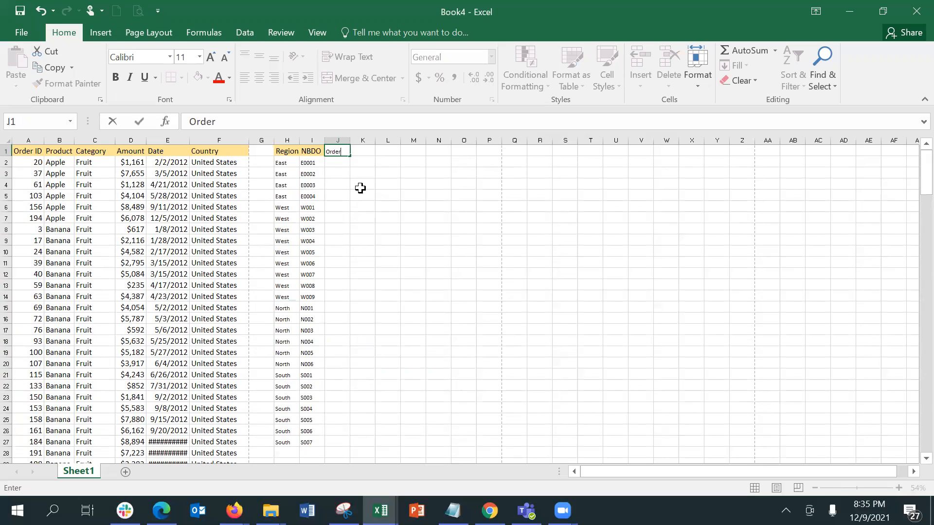
type("No")
key("Tab")
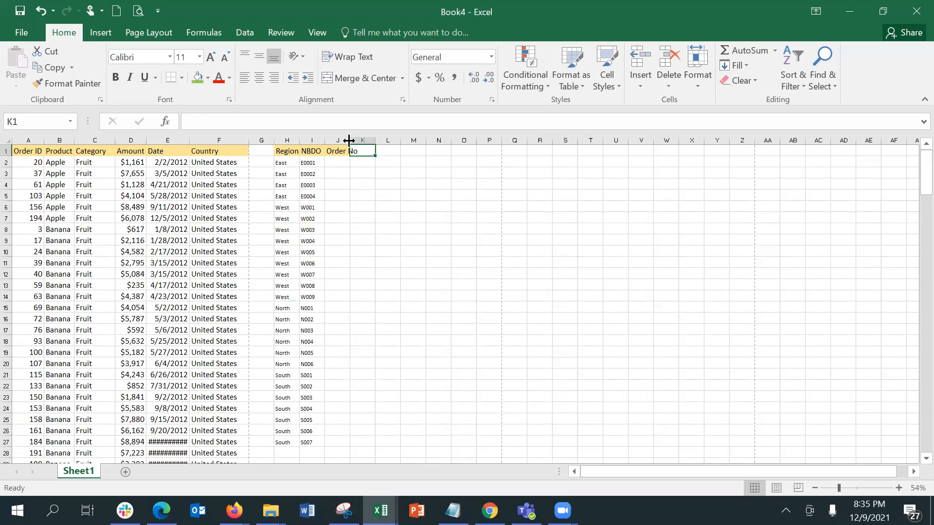
left_click_drag(349, 140, 360, 141)
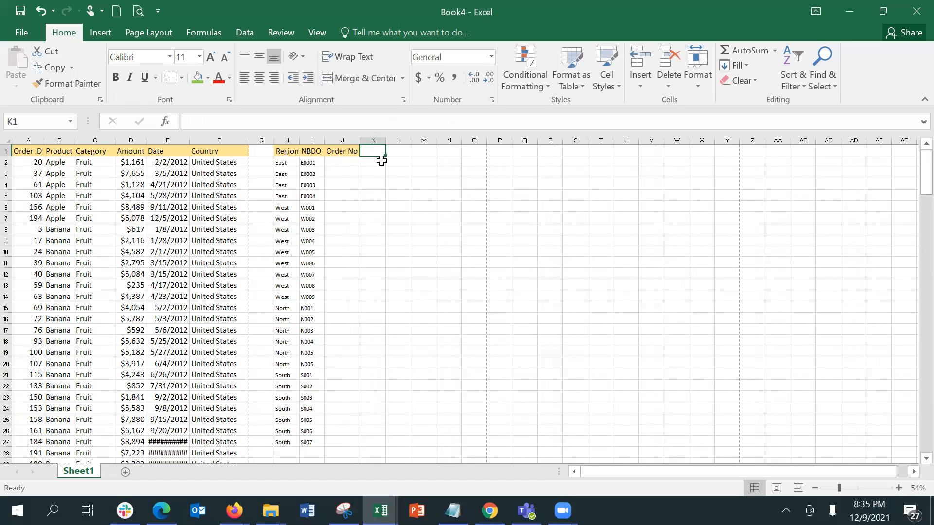
Add the Date, No of Pieces and Amount headers in K1:M1 and autofit column L
type("Date")
key("Tab")
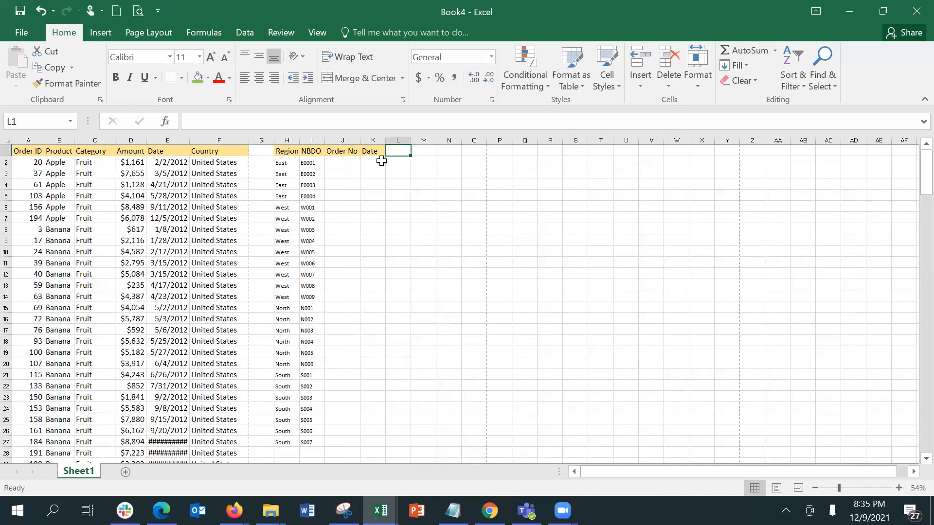
type("No")
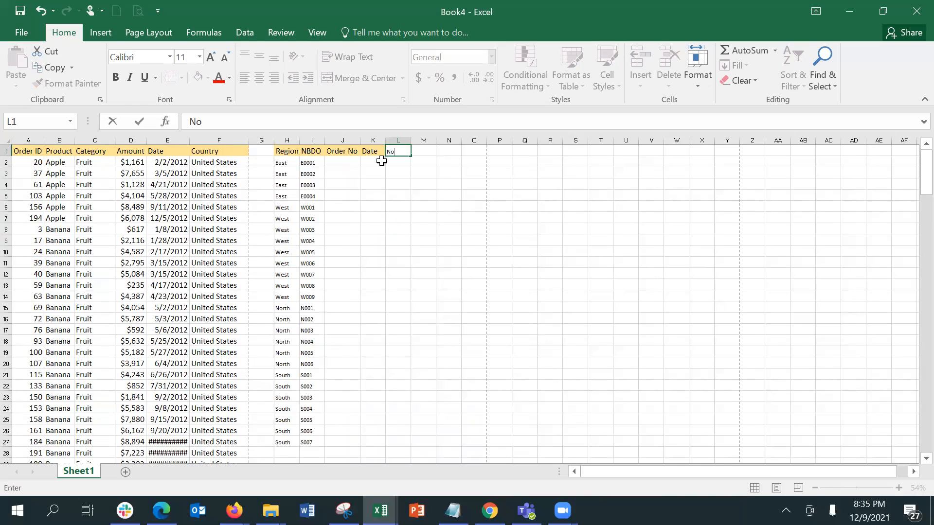
type(" of Pieces")
key("Tab")
type("Amount")
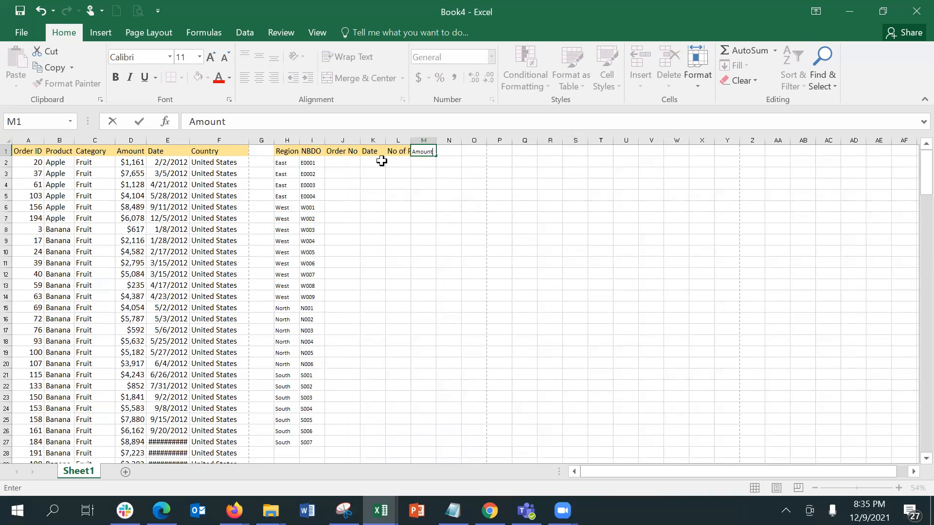
key("Return")
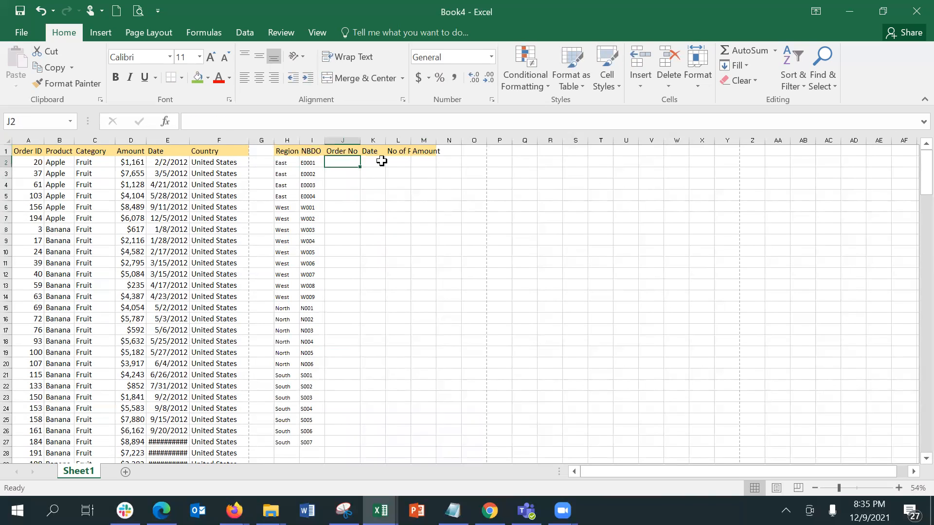
double_click(409, 140)
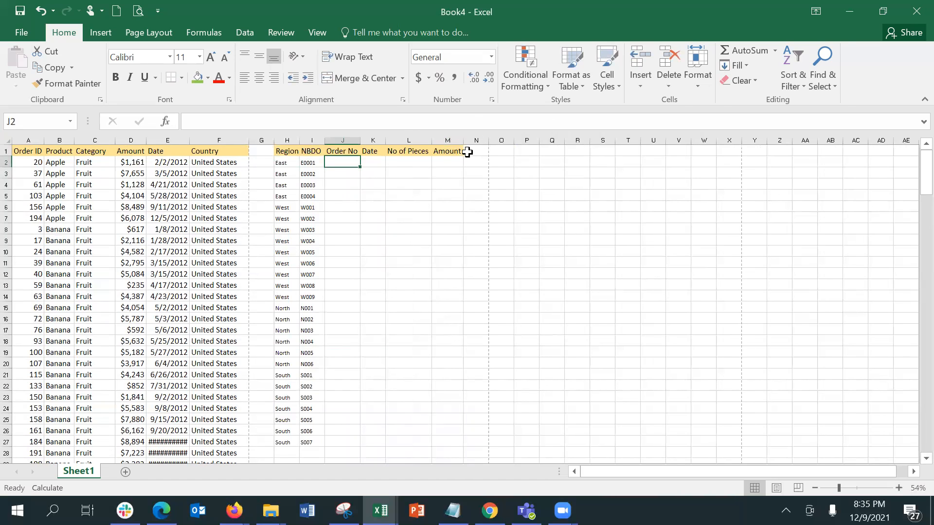
left_click(467, 152)
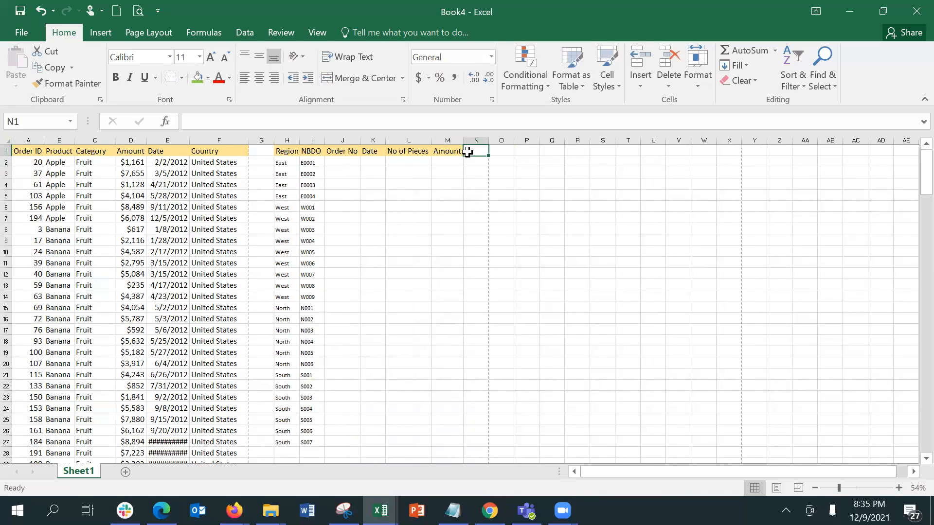
Enter the starting date 1/1/2021 in K2
left_click(371, 159)
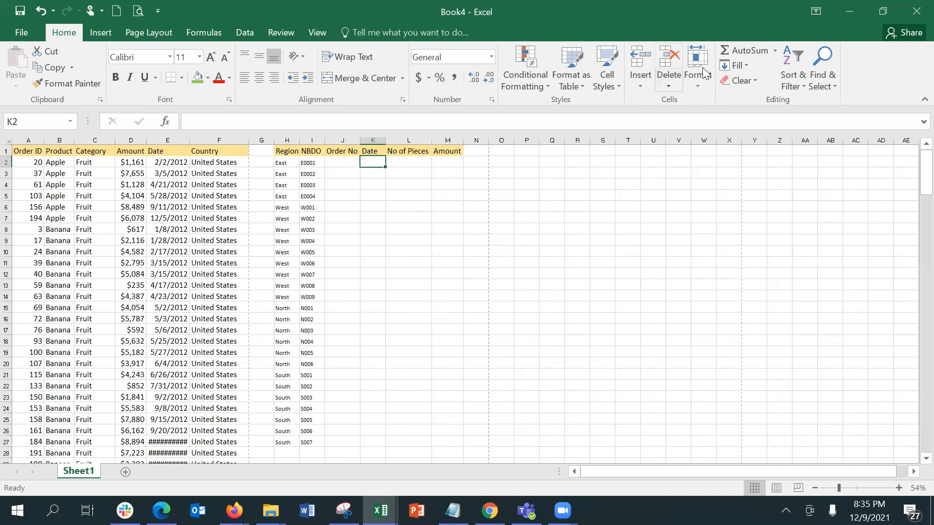
left_click(745, 65)
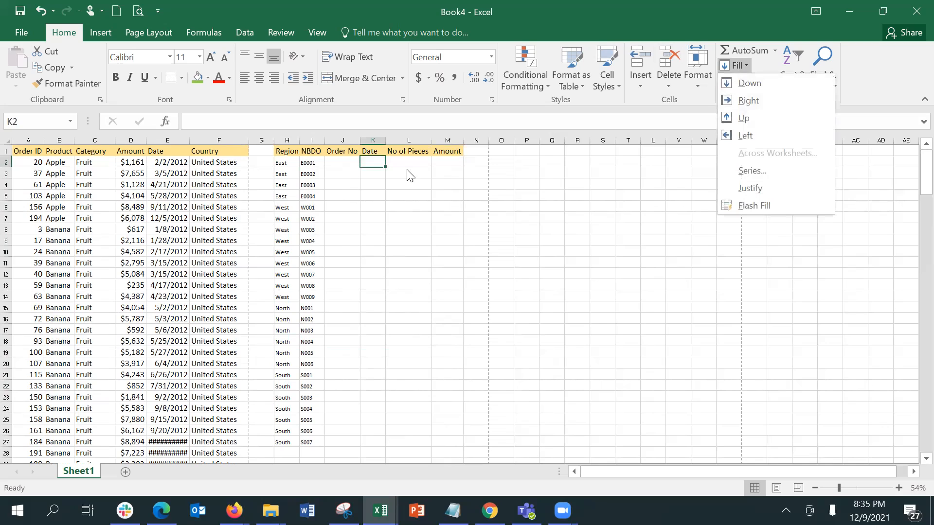
left_click(384, 165)
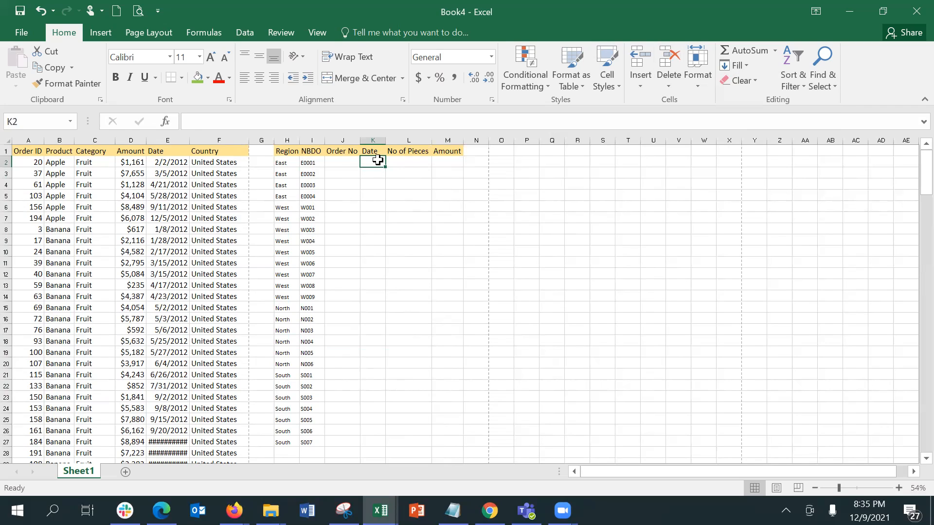
type("1/1/2021")
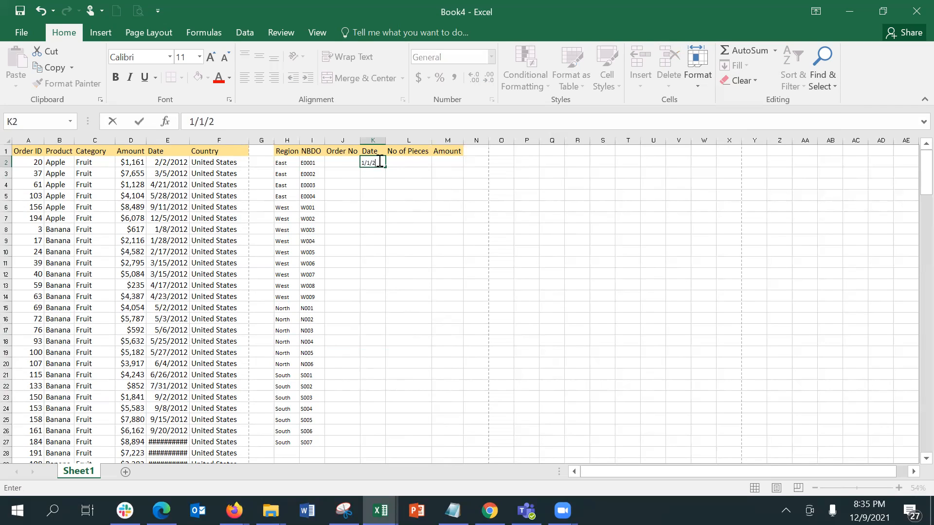
key("Return")
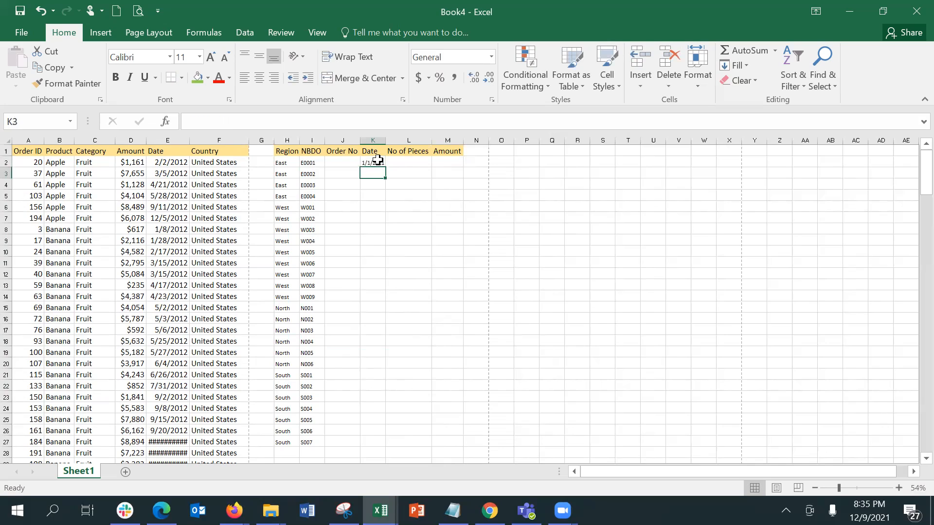
Fill K2:K27 with a monthly date series and autofit column K
left_click(378, 160)
key("shift+Down")
key("shift+Down")
key("shift+Down")
key("shift+Down")
key("shift+Down")
key("shift+Down")
key("shift+Down")
key("shift+Down")
key("shift+Down")
key("shift+Down")
key("shift+Down")
key("shift+Down")
key("shift+Down")
key("shift+Down")
key("shift+Down")
key("shift+Down")
key("shift+Down")
key("shift+Down")
key("shift+Down")
key("shift+Down")
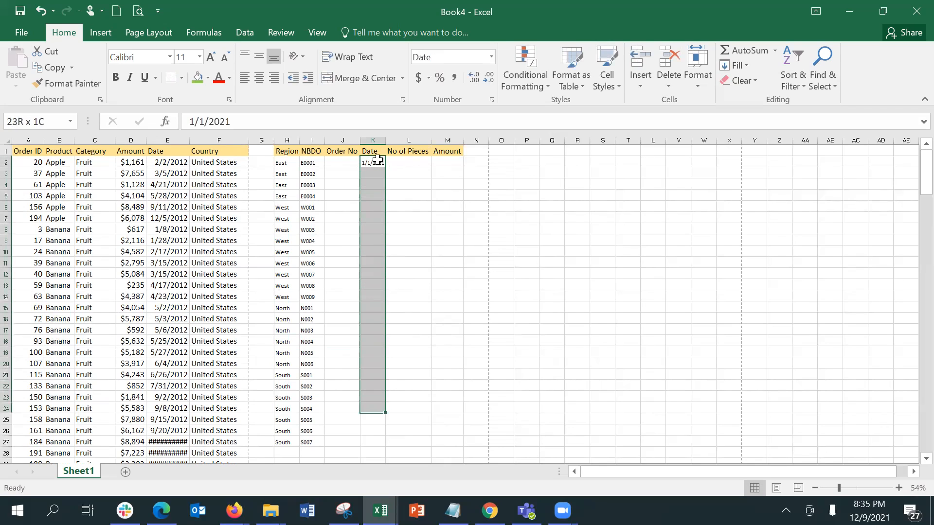
key("shift+Down")
key("shift+Down")
key("shift+Down")
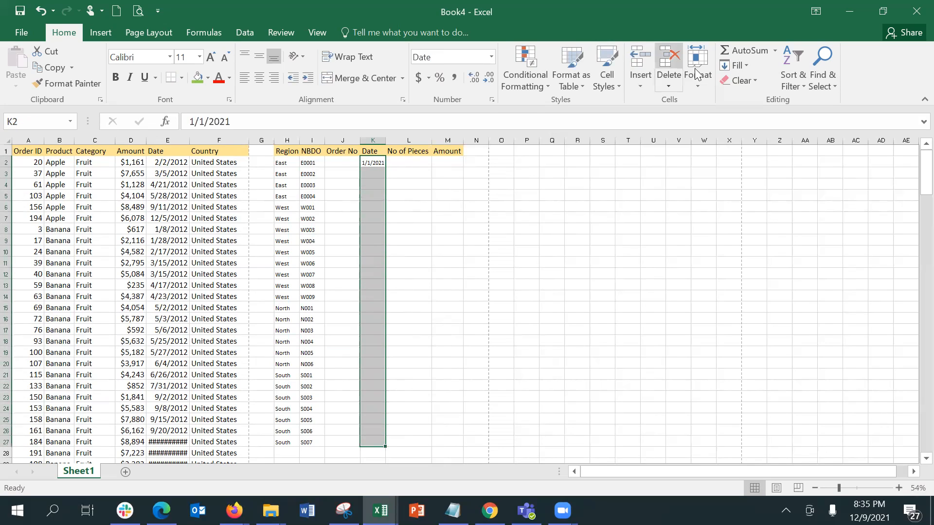
left_click(751, 62)
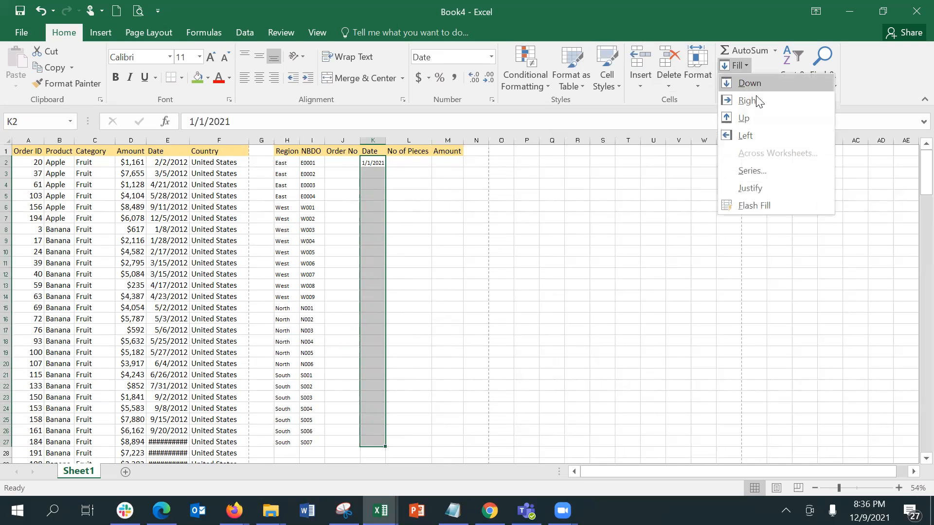
left_click(765, 168)
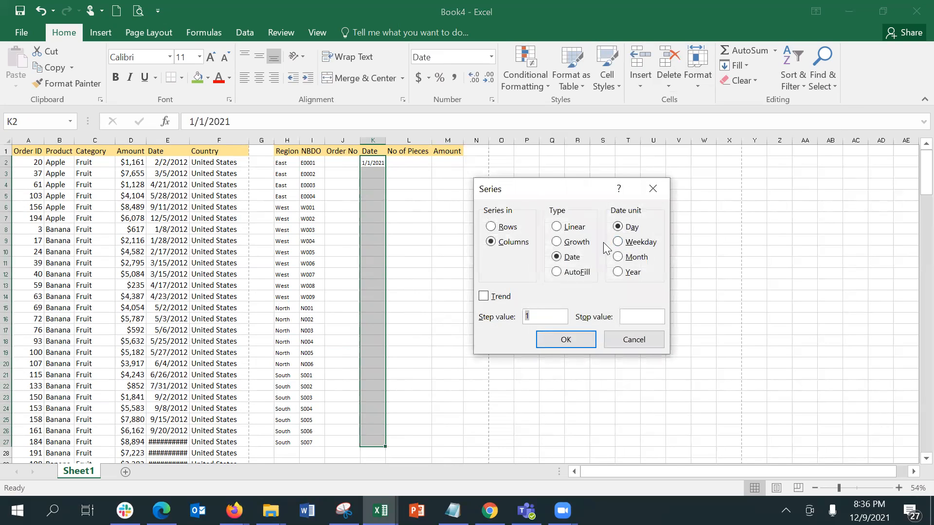
left_click(632, 258)
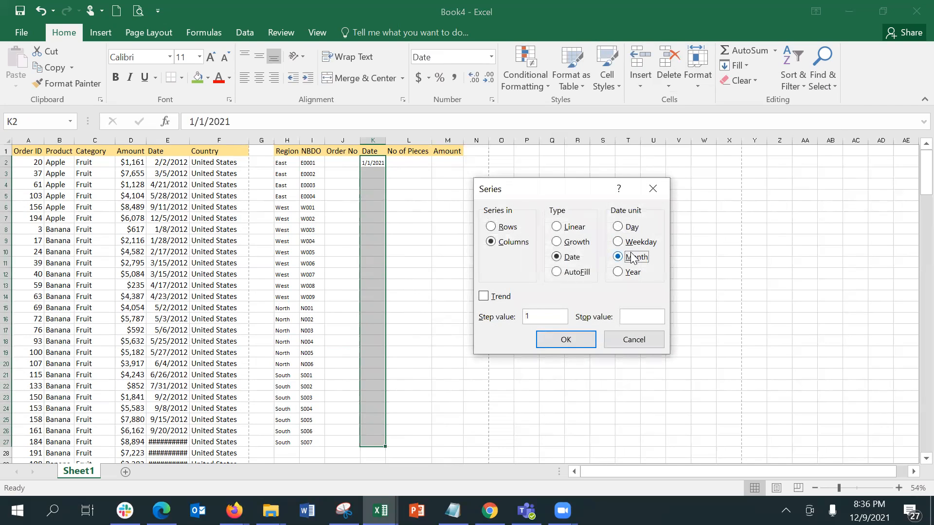
left_click(584, 337)
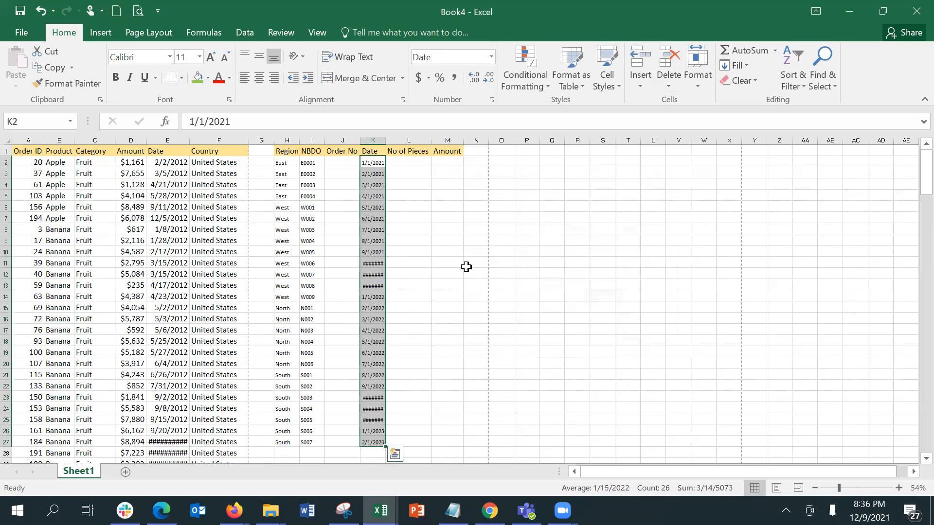
double_click(383, 141)
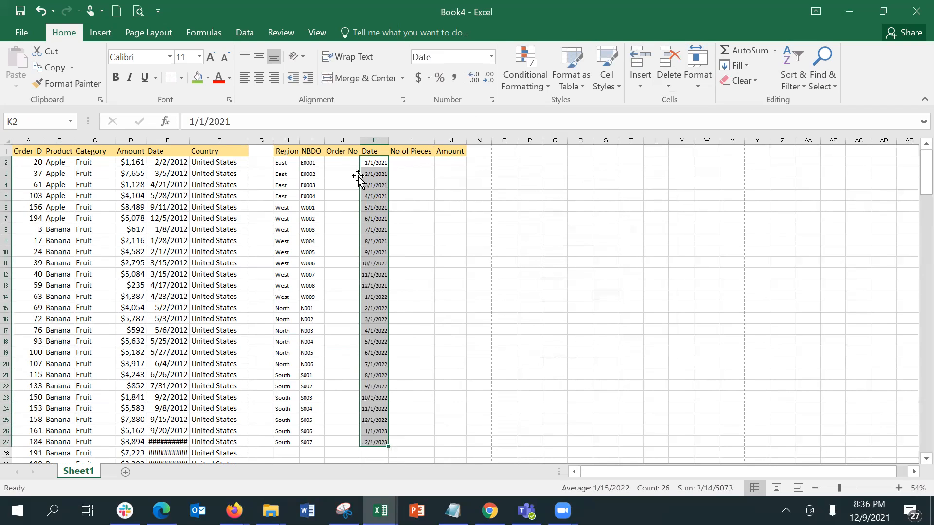
left_click(338, 170)
Enter 1 as the first order number in J2
key("Up")
type("1")
key("Return")
key("Page_Down")
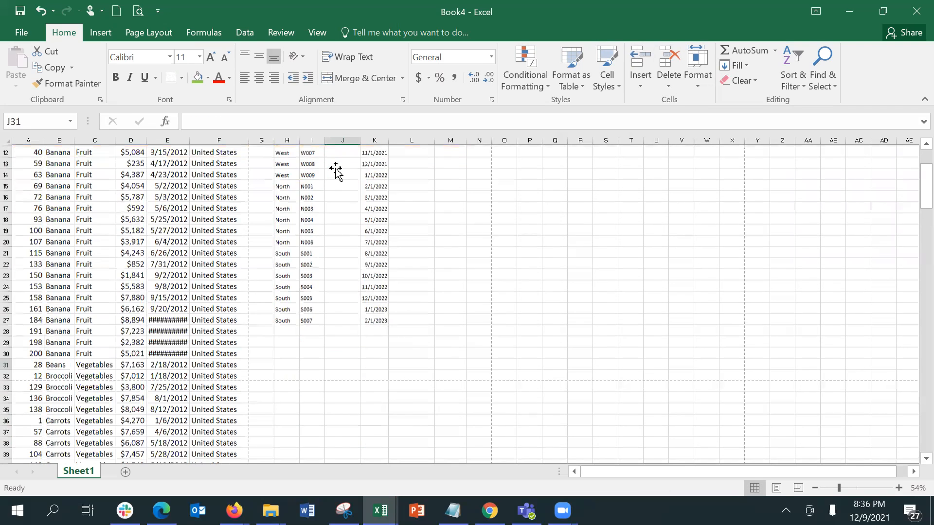
key("Page_Down")
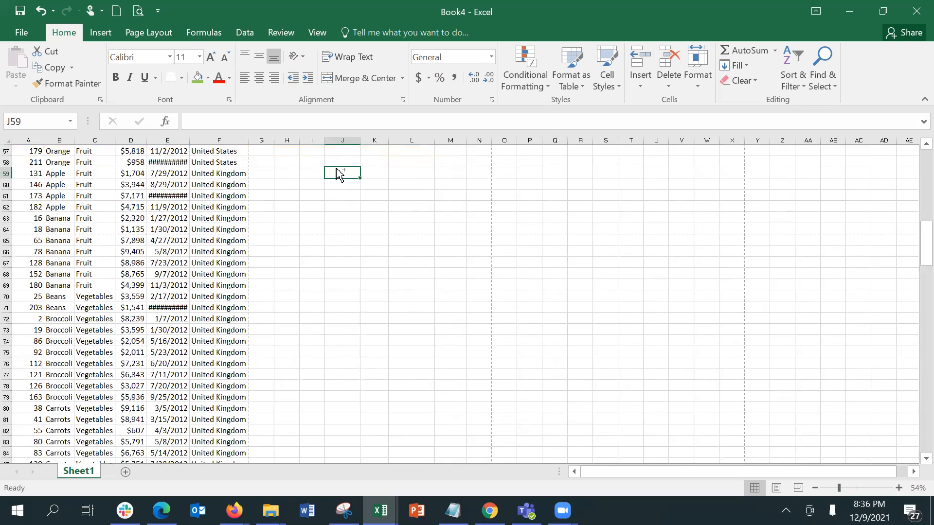
key("ctrl+Home")
key("Down")
Select J2:J27 and fill a linear series numbering the orders 1 to 26
left_click_drag(335, 169, 345, 161)
left_click(346, 159)
key("shift+Down")
key("shift+Down")
key("shift+Down")
key("shift+Down")
key("shift+Down")
key("shift+Down")
key("shift+Down")
key("shift+Down")
key("shift+Down")
key("shift+Down")
key("shift+Down")
key("shift+Down")
key("shift+Down")
key("shift+Down")
key("shift+Down")
key("shift+Down")
key("shift+Down")
key("shift+Down")
key("shift+Down")
key("shift+Down")
key("shift+Down")
key("shift+Down")
key("shift+Down")
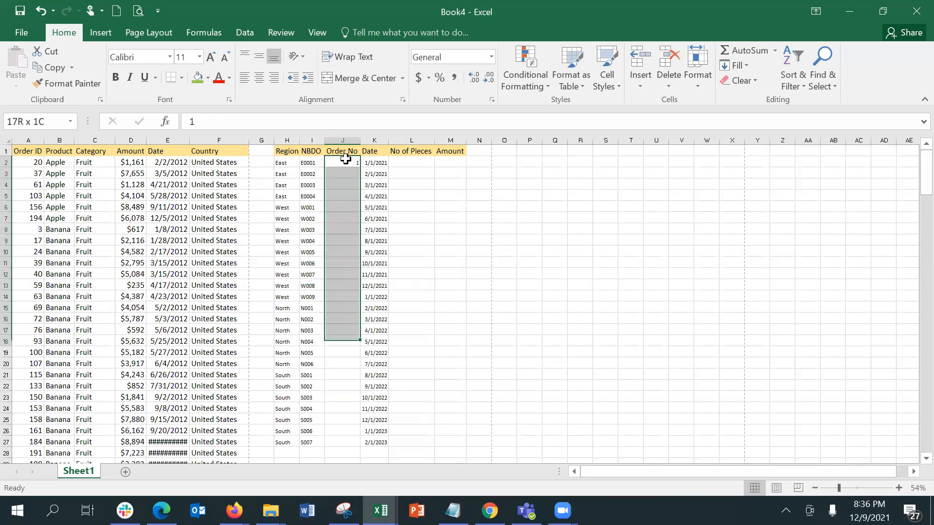
left_click(743, 55)
left_click(745, 64)
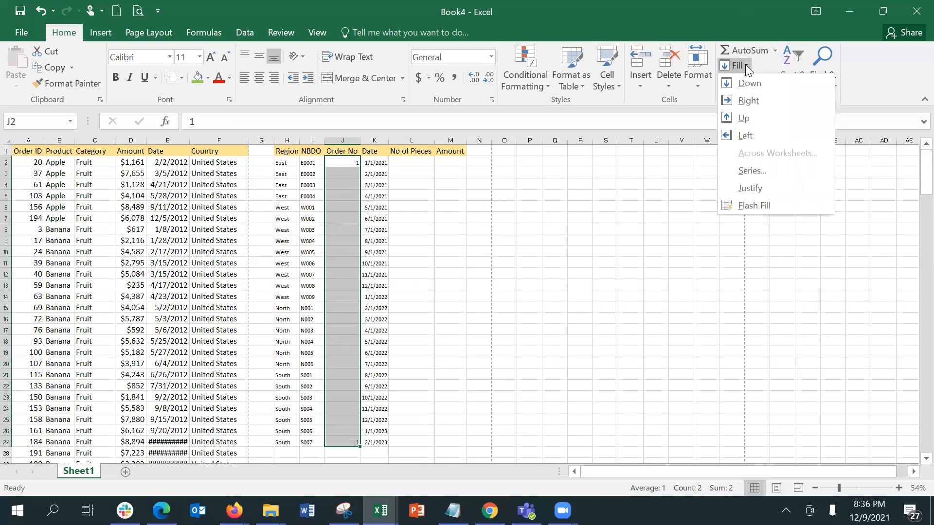
left_click(752, 171)
left_click(566, 339)
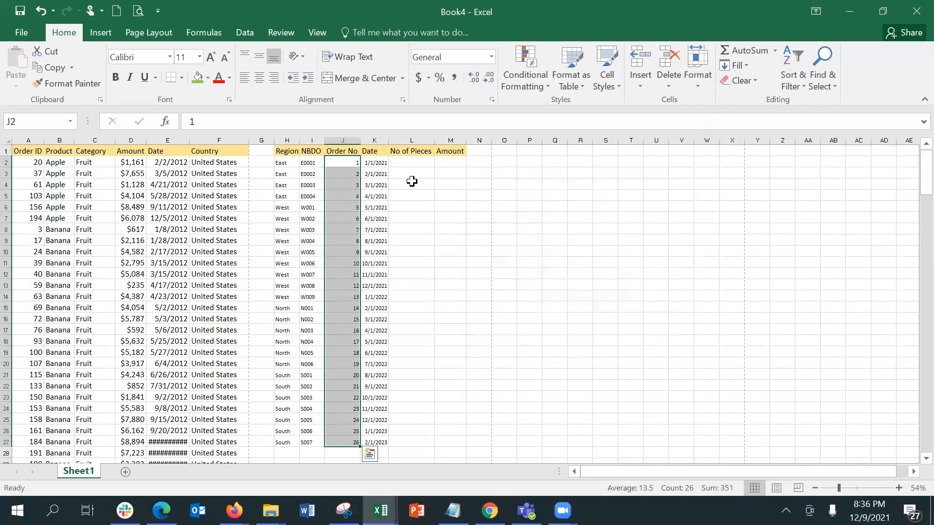
left_click(419, 166)
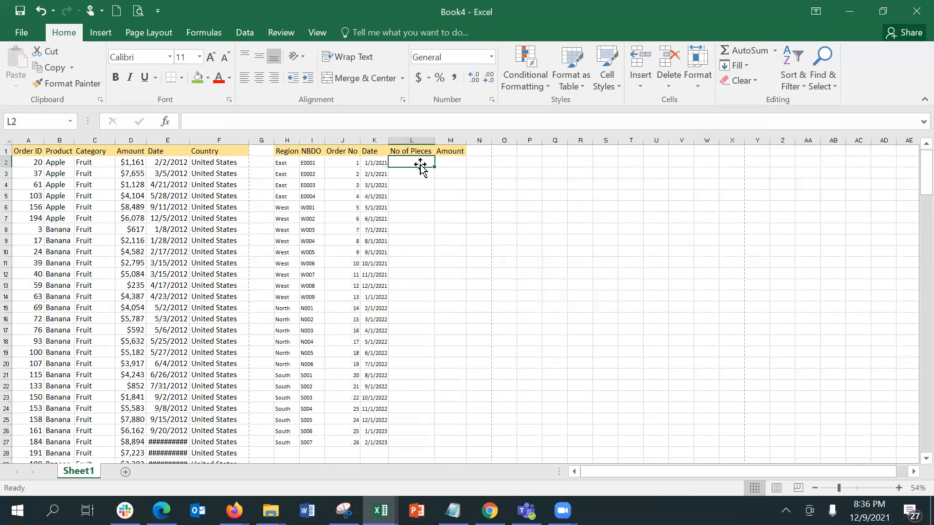
Enter No of Pieces values 30, 20 and 50 in L2:L4
type("100")
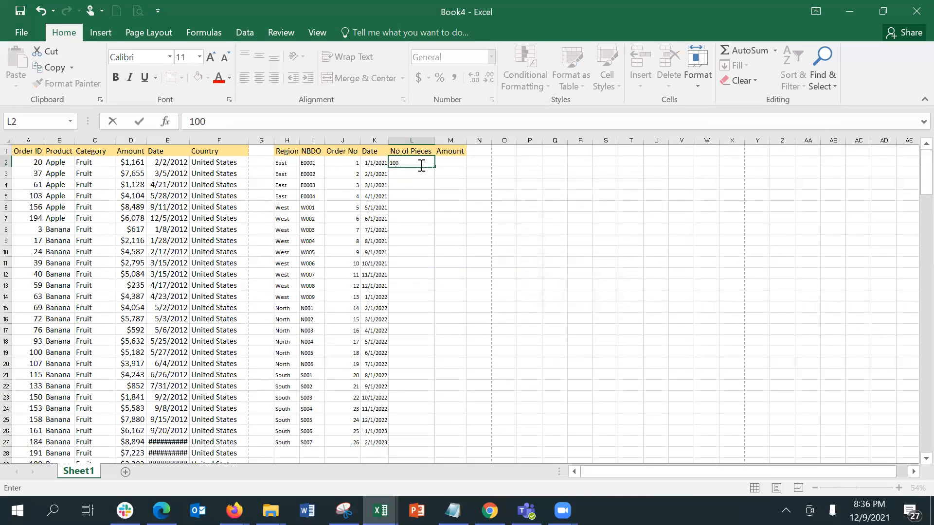
key("BackSpace")
key("BackSpace")
key("BackSpace")
type("30")
key("Return")
type("20")
key("Return")
type("50")
key("Return")
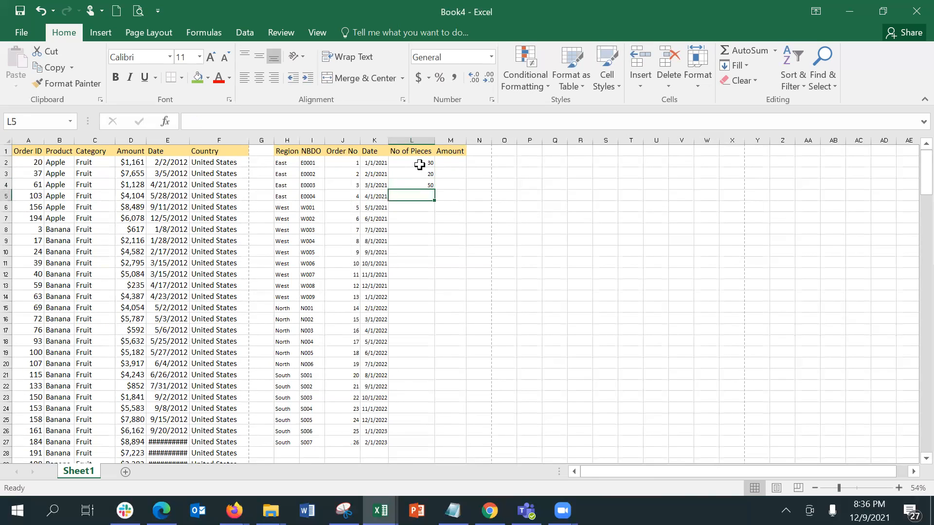
Inspect L2's cell format and adjust a selection down the No of Pieces column
left_click(420, 165)
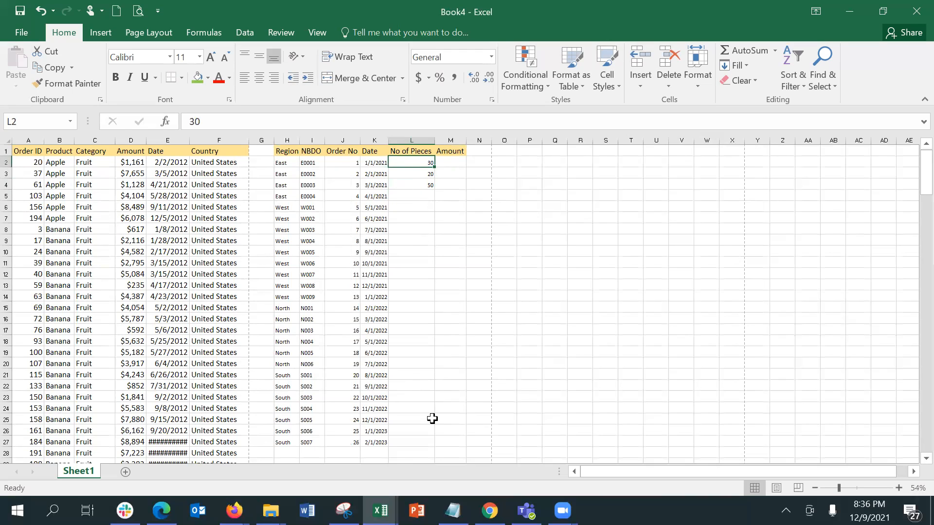
key("ctrl+1")
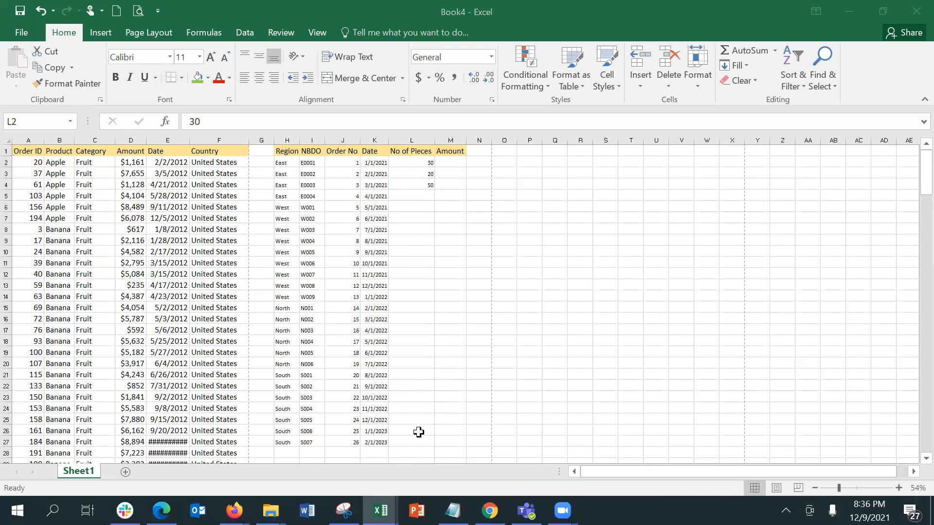
left_click(403, 166)
key("shift+Down")
key("shift+Down")
key("shift+Down")
key("shift+Down")
key("shift+Down")
key("shift+Down")
key("shift+Down")
key("shift+Down")
key("shift+Down")
key("shift+Down")
key("shift+Down")
key("shift+Down")
key("shift+Down")
key("shift+Down")
key("shift+Down")
key("shift+Down")
key("shift+Down")
key("shift+Down")
key("shift+Down")
key("shift+Down")
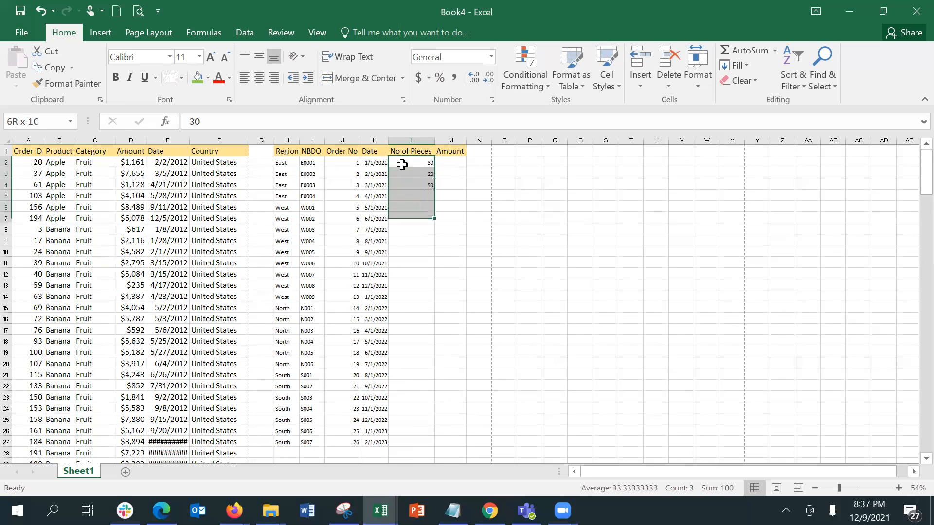
key("shift+Up")
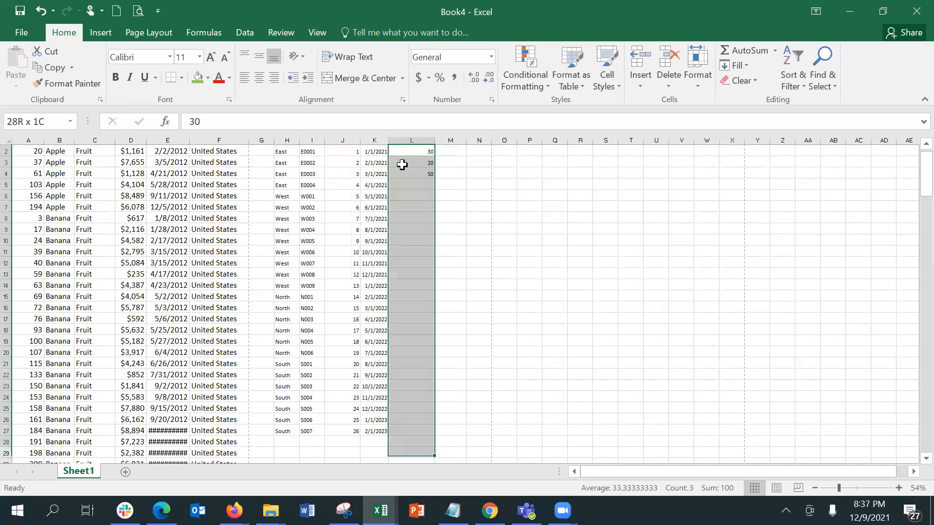
key("shift+Up")
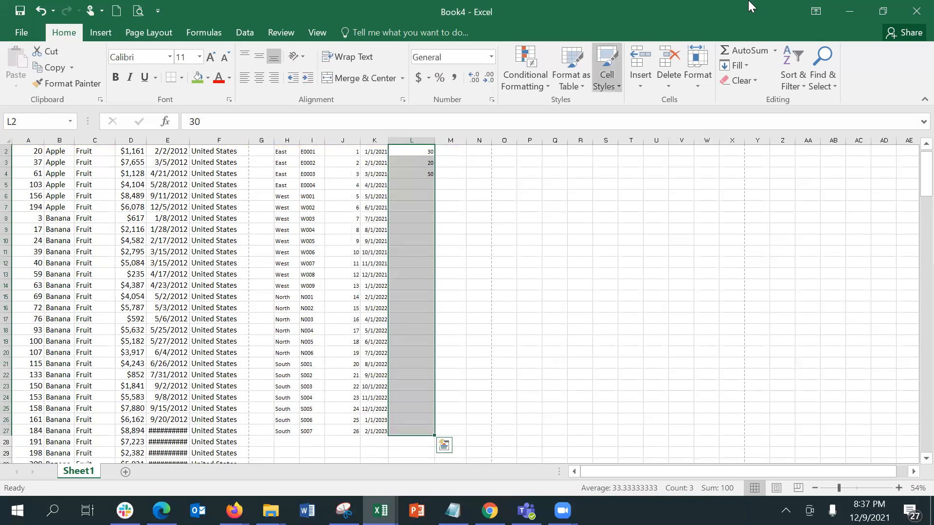
Enter 60, 80 and 90 in L5:L7
left_click(400, 185)
type("60")
key("Return")
type("80")
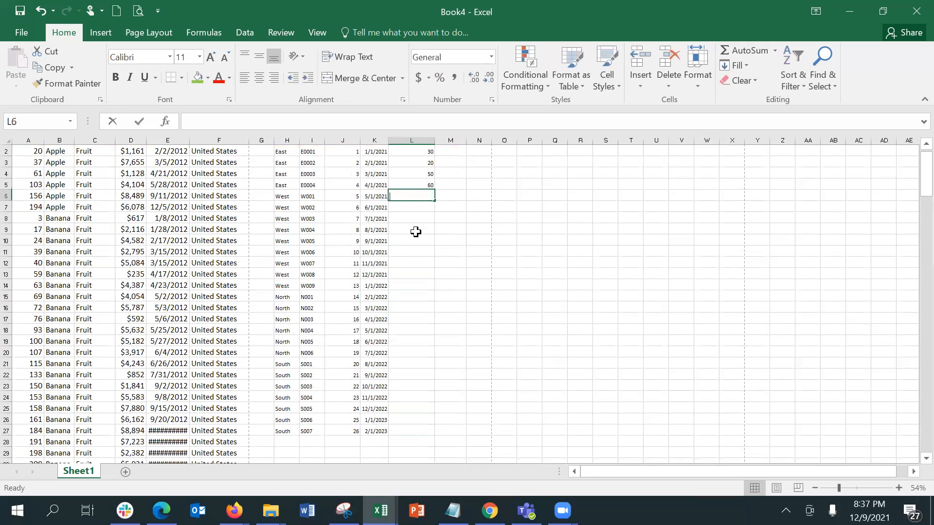
key("Return")
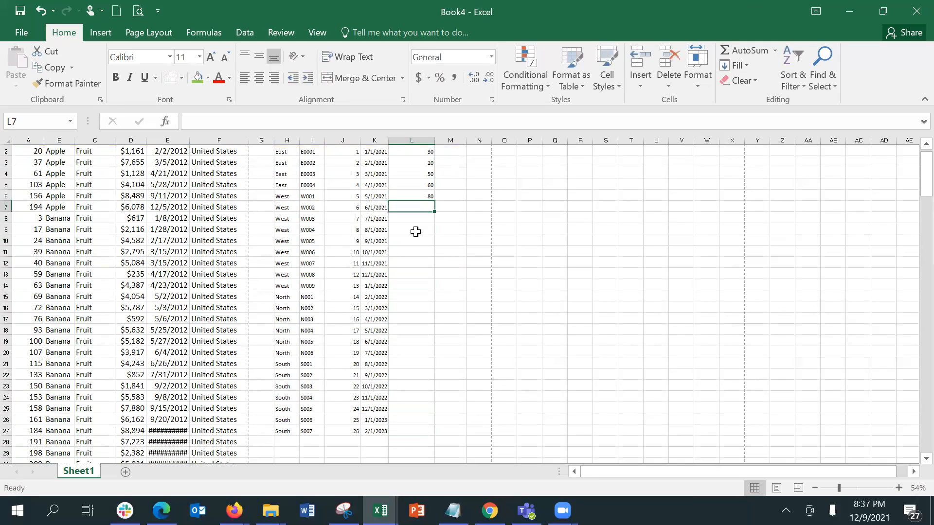
type("90")
key("Return")
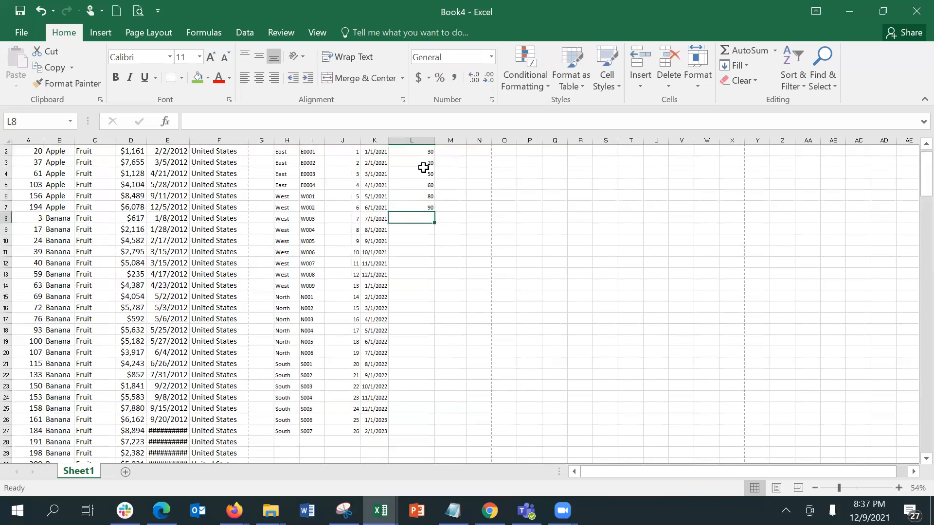
Fill No of Pieces L2:L27 with a linear trend series rising by 14, from 20 to 370
left_click(410, 152)
scroll(410, 152, "up", 1)
key("shift+Down")
key("shift+Down")
key("shift+Down")
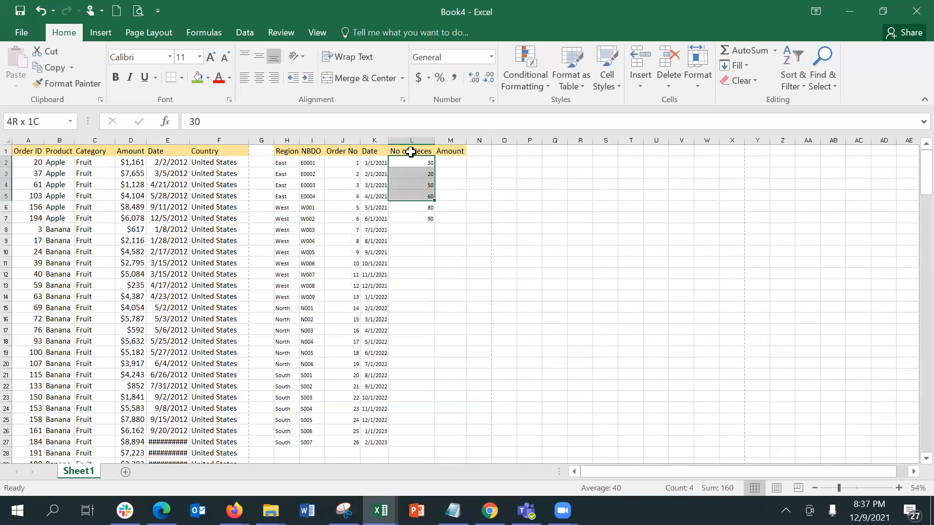
key("shift+Down")
key("shift+Down")
key("shift+Down")
key("shift+Down")
key("shift+Down")
key("shift+Down")
key("shift+Down")
key("shift+Down")
key("shift+Down")
key("shift+Down")
key("shift+Down")
key("shift+Down")
key("shift+Down")
key("shift+Down")
key("shift+Down")
key("shift+Down")
key("shift+Down")
key("shift+Down")
key("shift+Down")
key("shift+Down")
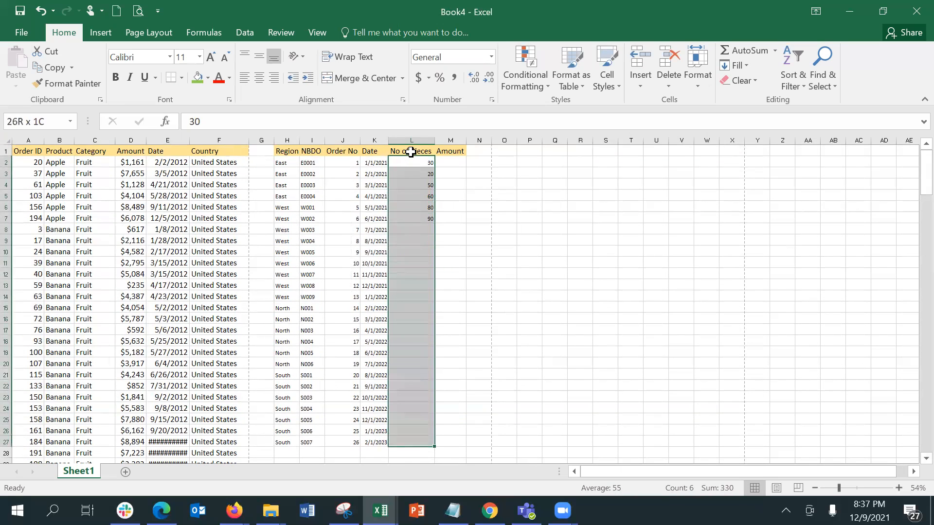
left_click(743, 65)
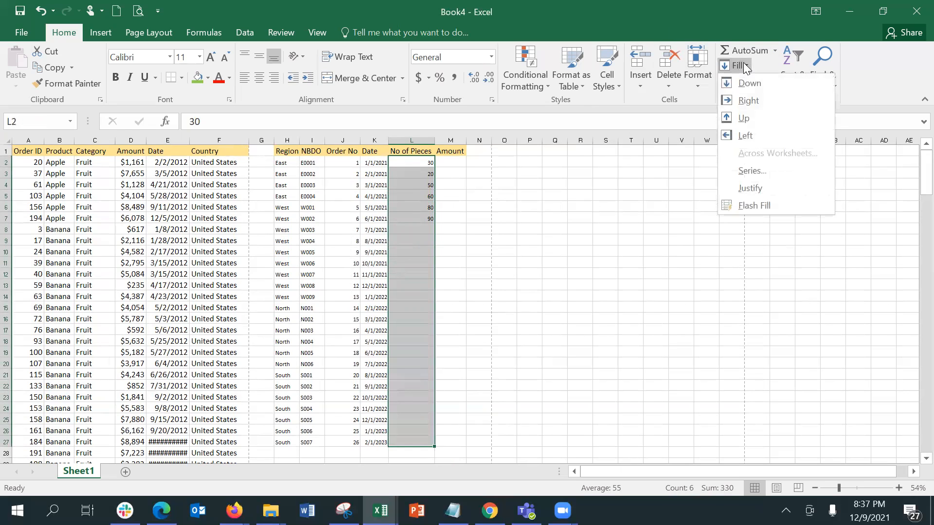
left_click(751, 170)
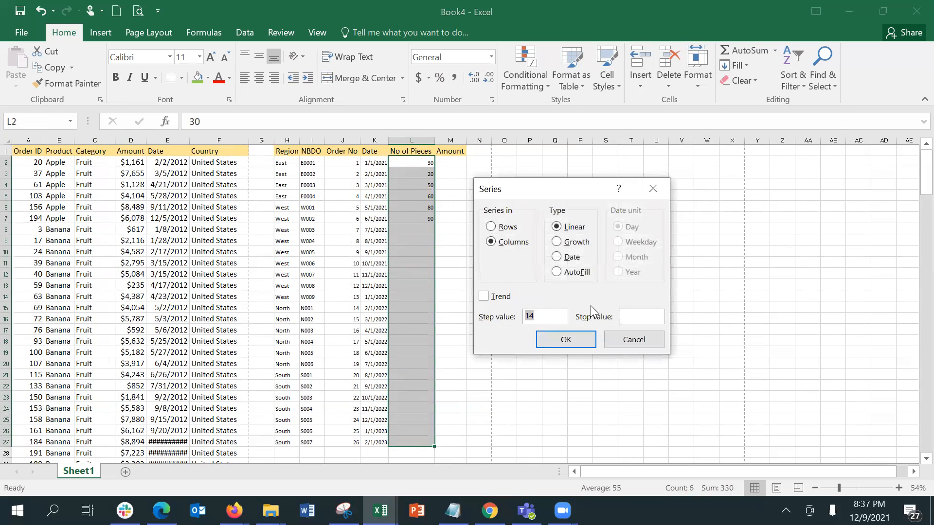
left_click(506, 301)
double_click(556, 340)
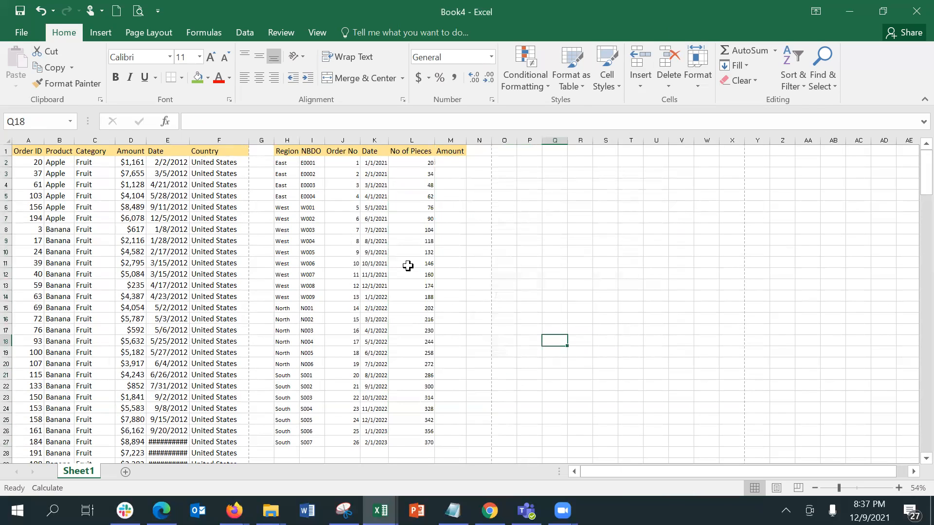
left_click(398, 250)
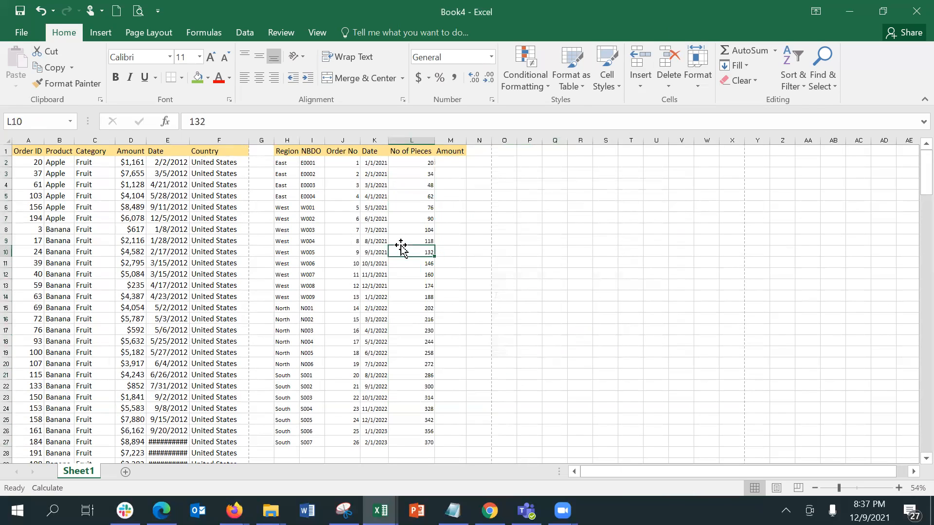
Enter the starting amount 120000 in cell M2
left_click(451, 164)
type("10")
key("BackSpace")
type("20000")
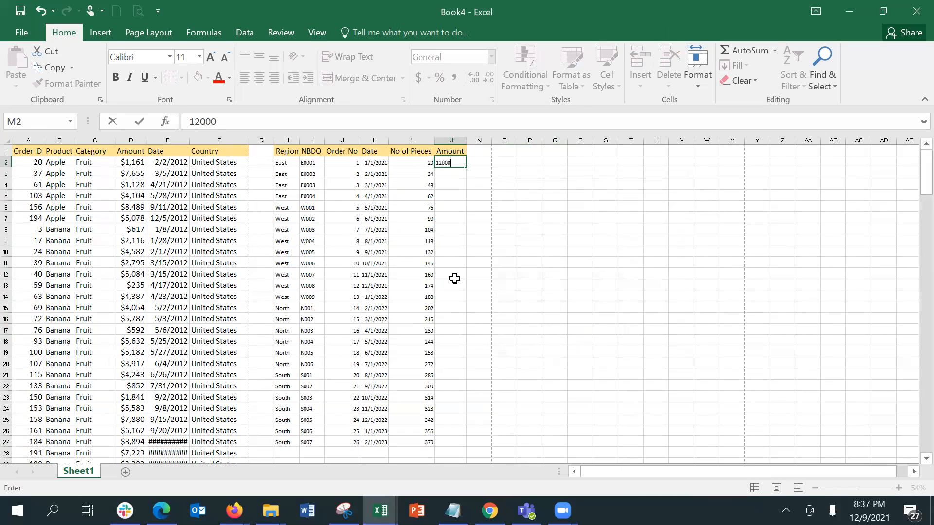
key("Return")
Fill M2:M27 as a series with step value 10000, reaching 370000
key("Up")
key("shift+Down")
key("shift+Down")
key("shift+Down")
key("shift+Down")
key("shift+Down")
key("shift+Down")
key("shift+Down")
key("shift+Down")
key("shift+Down")
key("shift+Down")
key("shift+Down")
key("shift+Down")
key("shift+Down")
key("shift+Down")
key("shift+Down")
key("shift+Down")
key("shift+Down")
key("shift+Down")
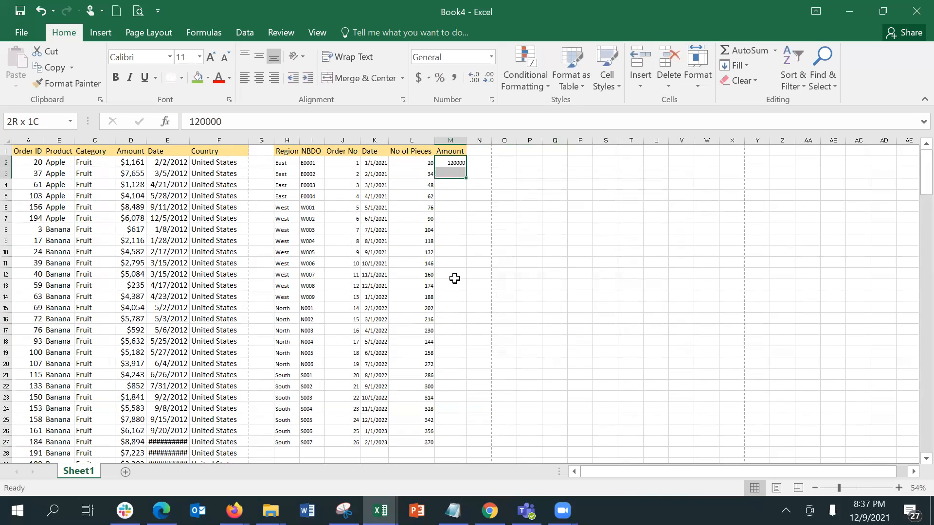
key("shift+Down")
key("shift+Down")
key("shift+Down")
key("shift+Down")
key("shift+Down")
key("shift+Down")
key("shift+Down")
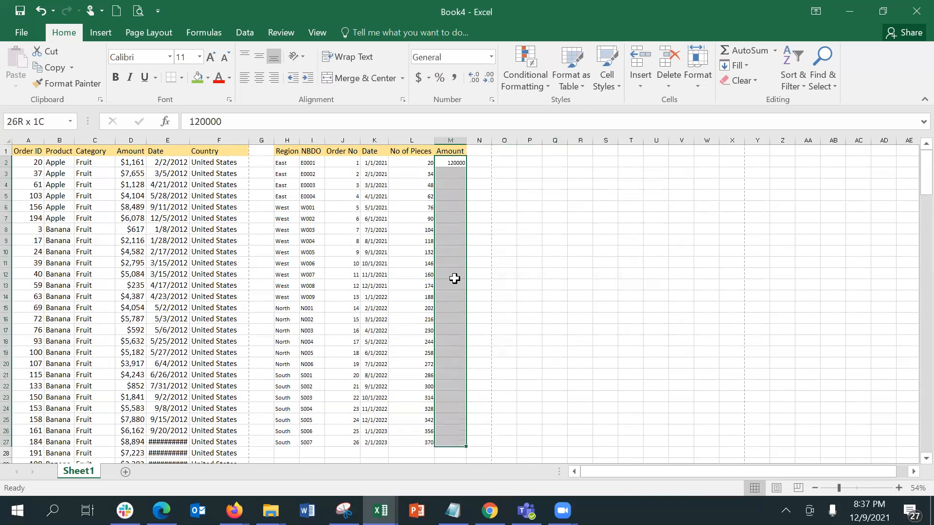
left_click(750, 64)
left_click(756, 175)
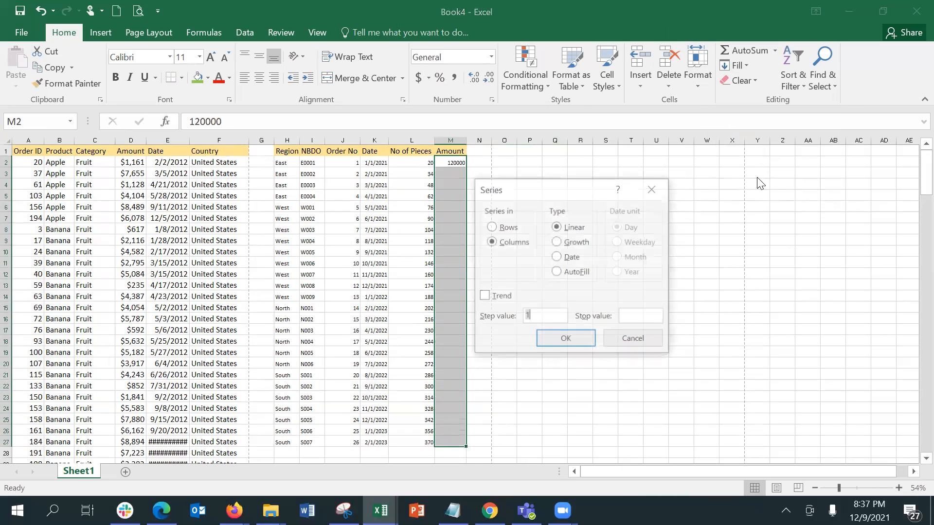
left_click(537, 322)
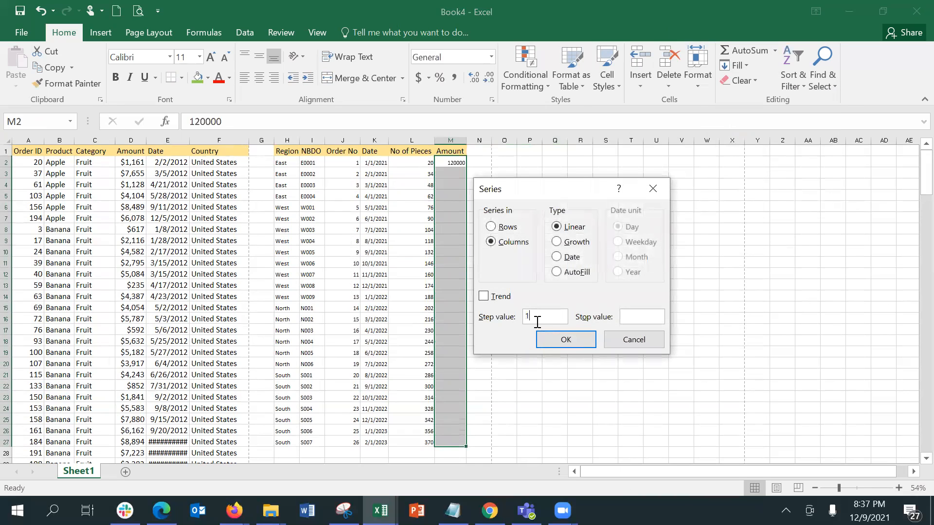
type("0000")
key("Return")
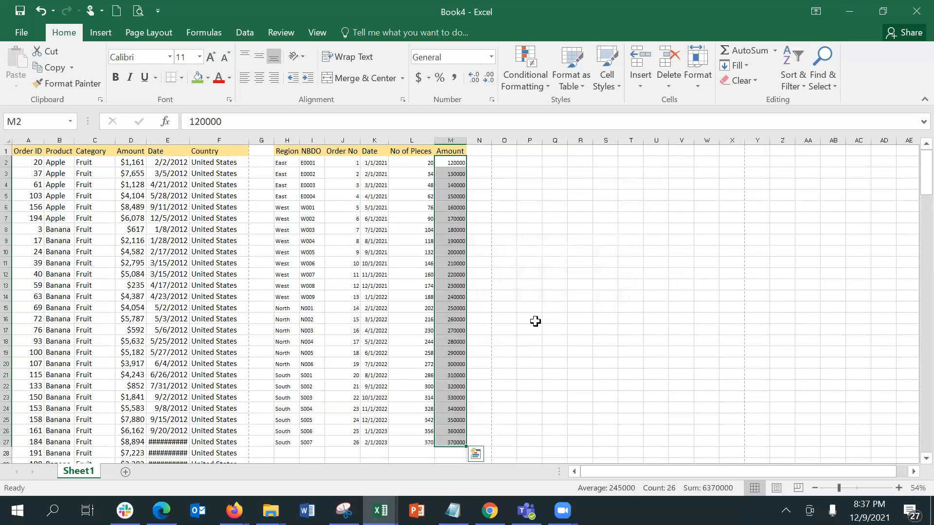
Check the first row's Region, NBDO, Order No, Date, No of Pieces and Amount values
left_click(292, 162)
left_click(307, 161)
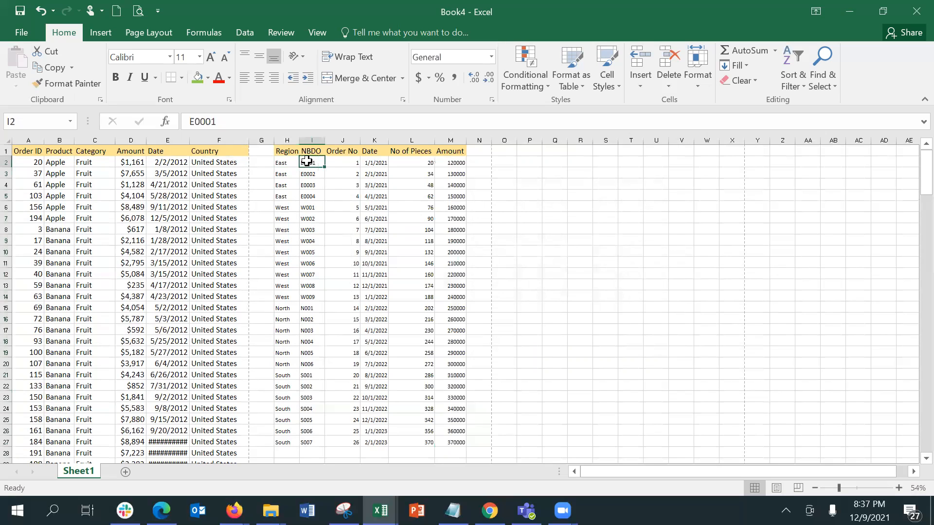
left_click(330, 162)
left_click(373, 161)
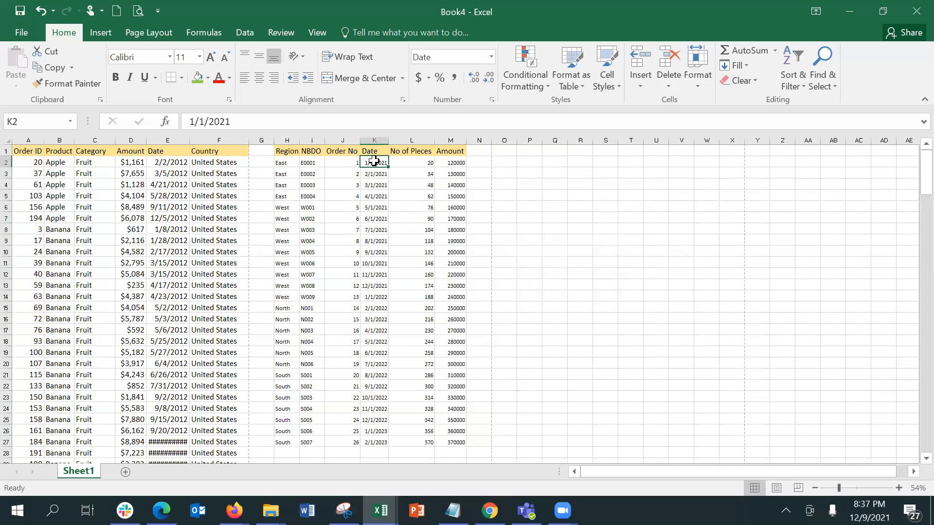
left_click(426, 163)
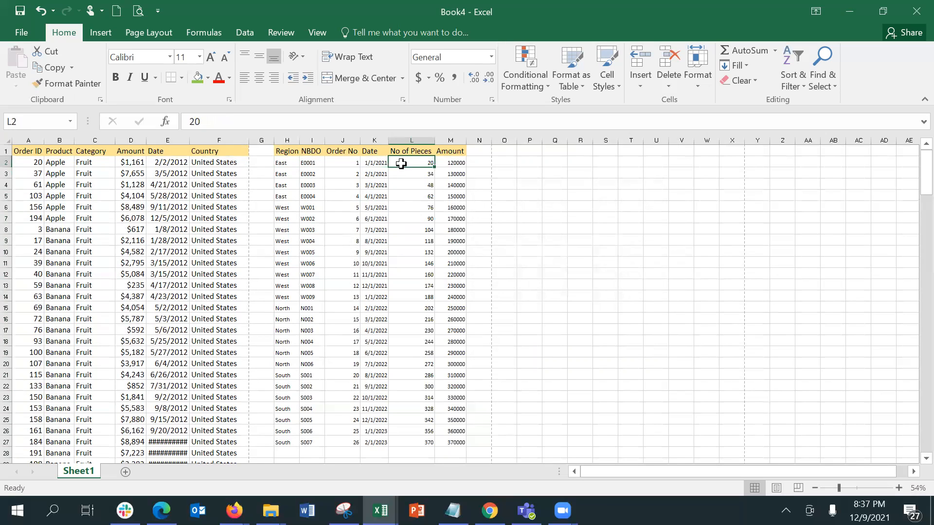
left_click(451, 162)
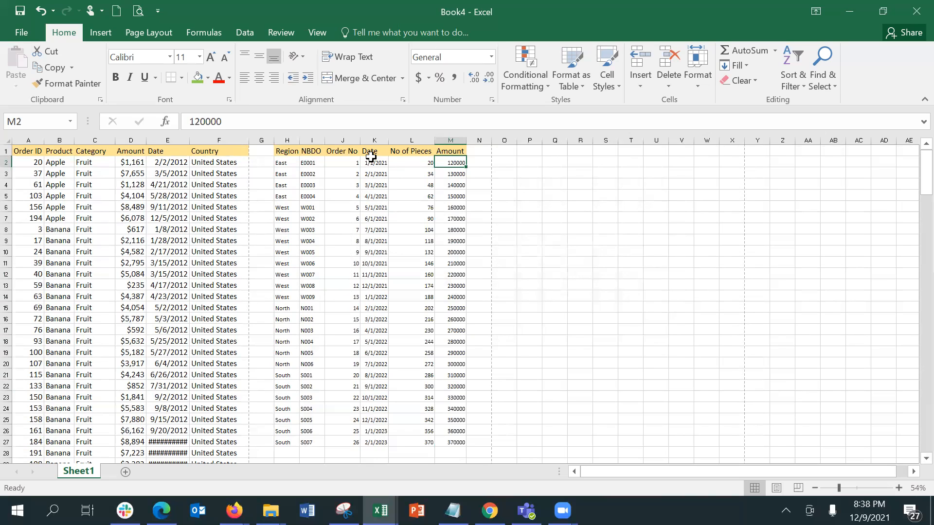
Select the H1:M27 source data and start a new PivotTable from the Insert tab
key("ctrl+a")
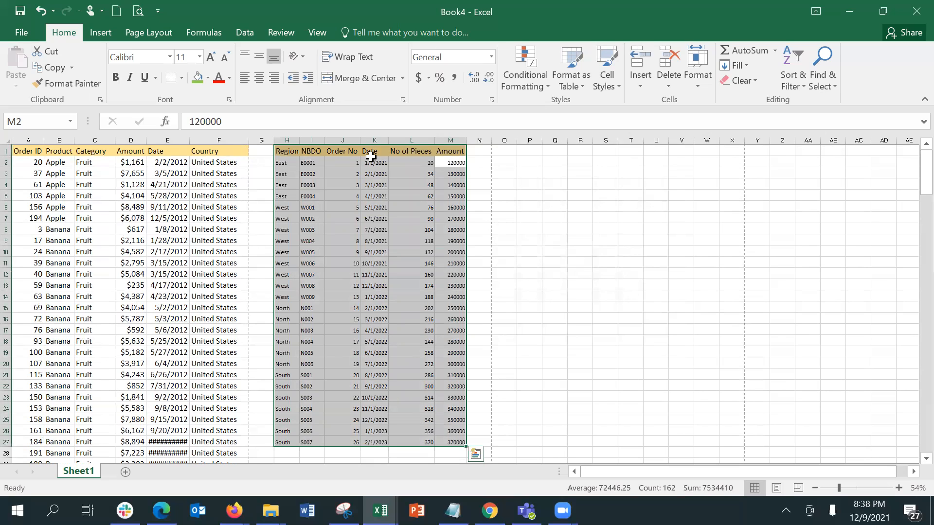
left_click(912, 472)
left_click(912, 473)
left_click(912, 473)
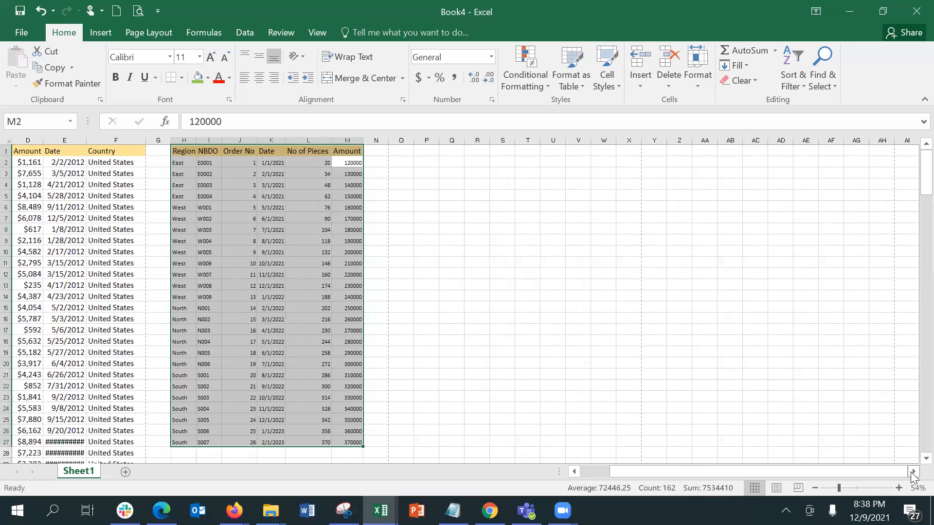
left_click(912, 472)
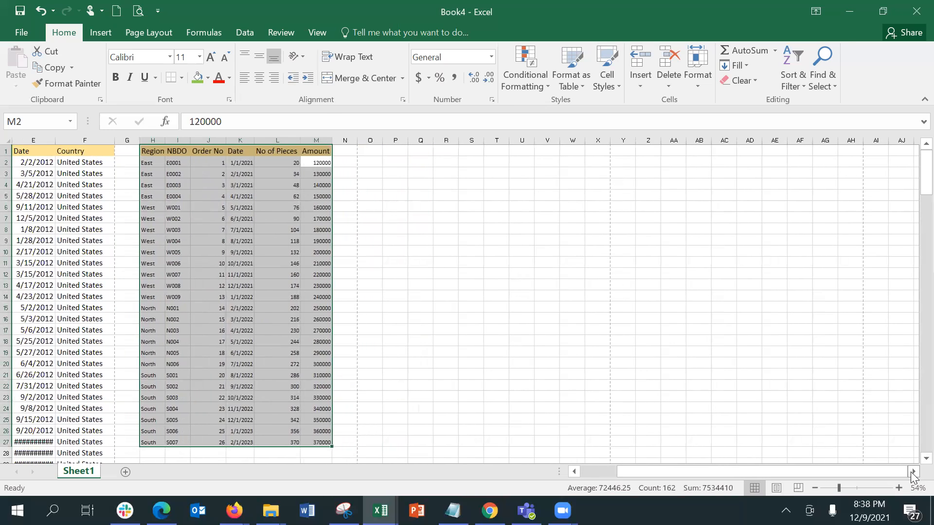
left_click(110, 31)
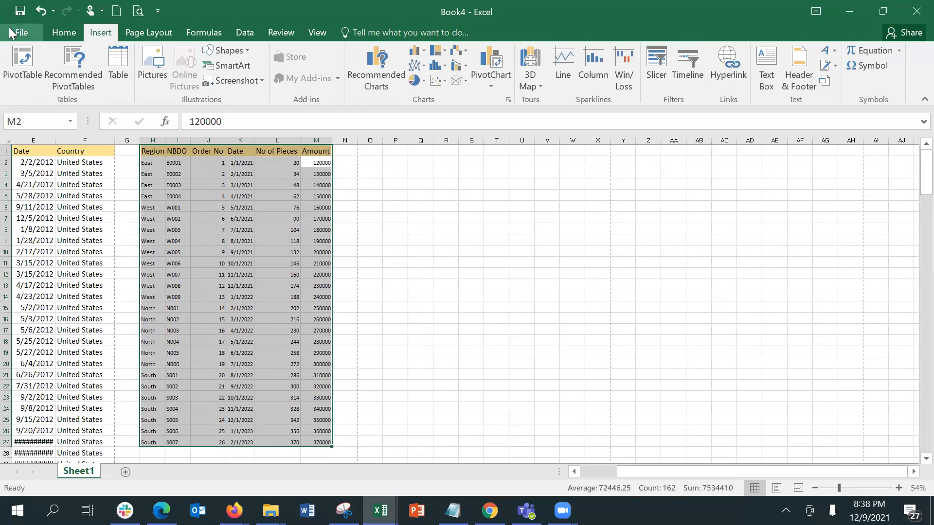
left_click(22, 65)
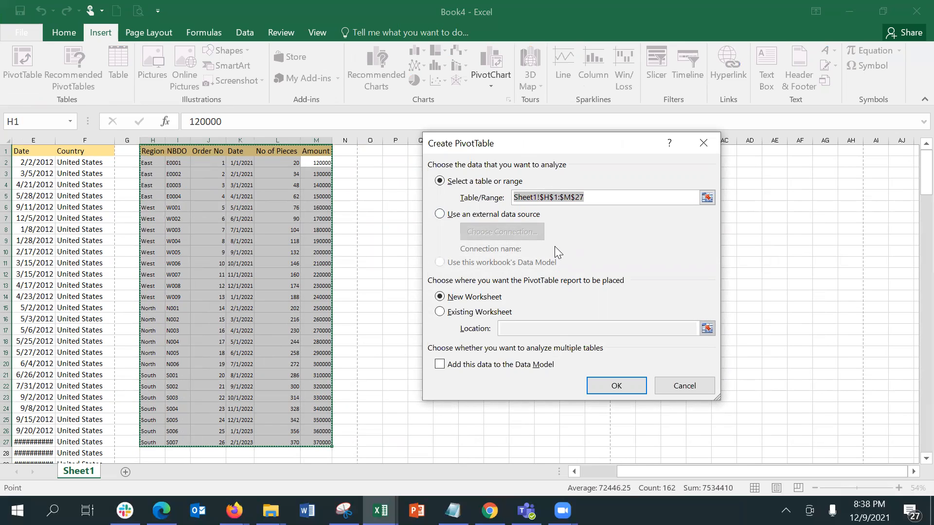
Place the new pivot on the existing worksheet at cell S2 and confirm
left_click(479, 312)
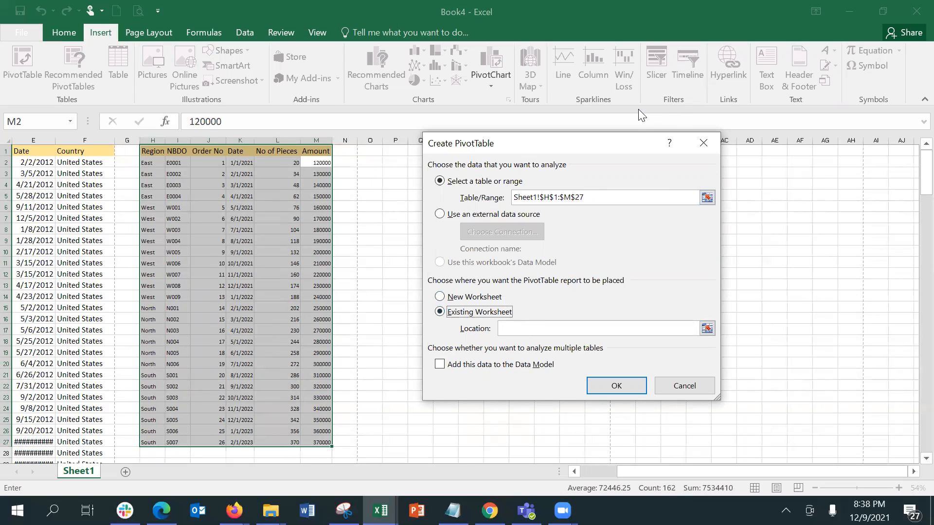
left_click_drag(619, 141, 609, 144)
left_click_drag(550, 160, 304, 132)
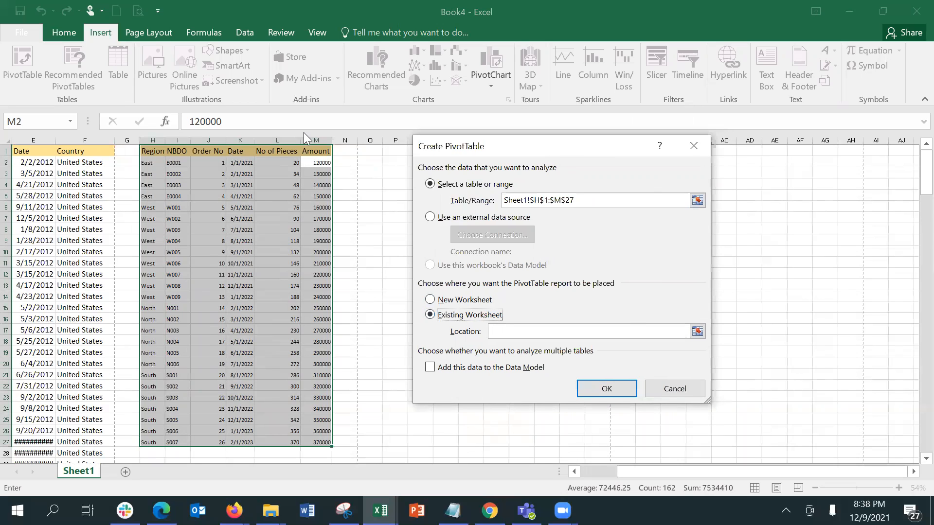
left_click(473, 160)
left_click(313, 370)
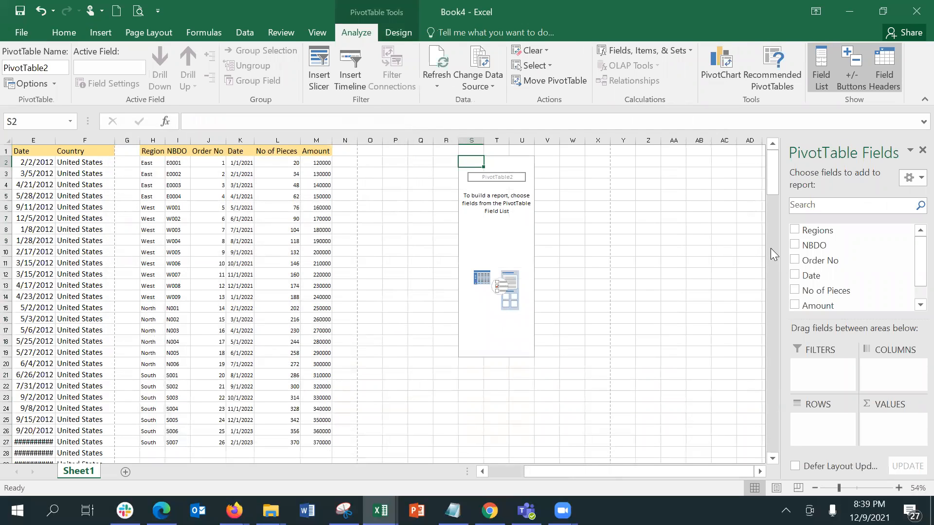
Use Regions as the filter and NBDO as rows, sum No of Pieces, and add Date as columns
left_click(795, 231)
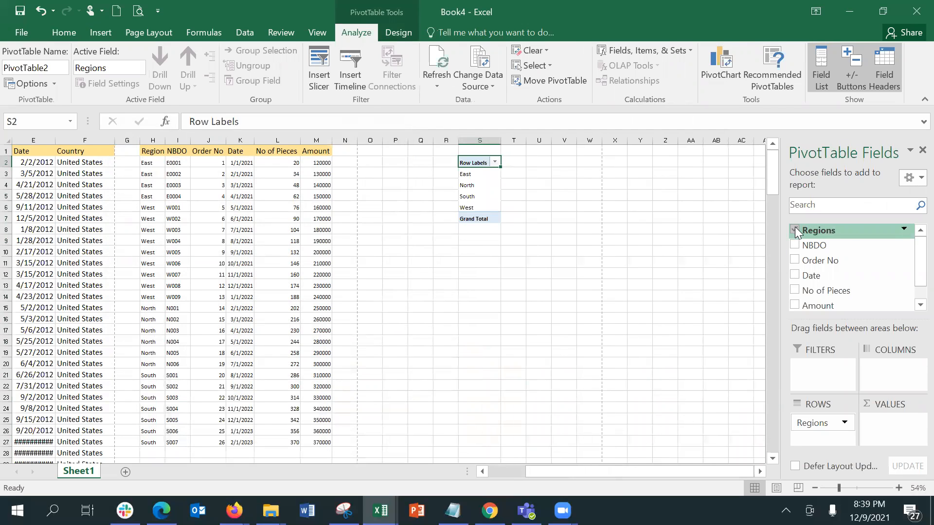
left_click(796, 246)
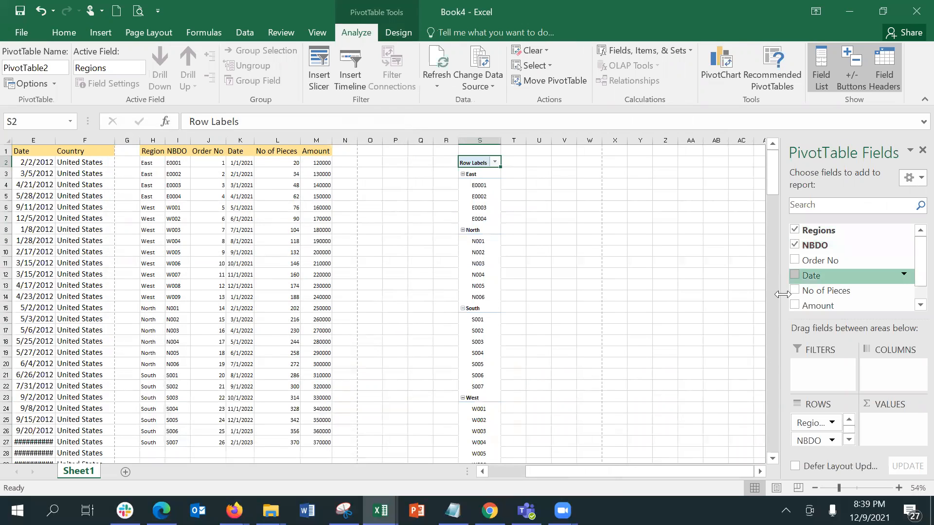
left_click_drag(831, 444, 905, 372)
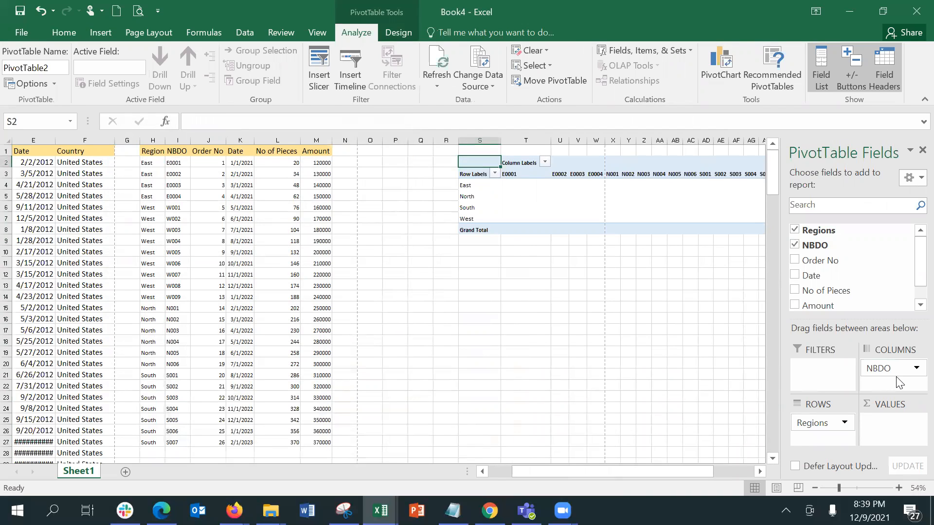
left_click_drag(892, 368, 830, 369)
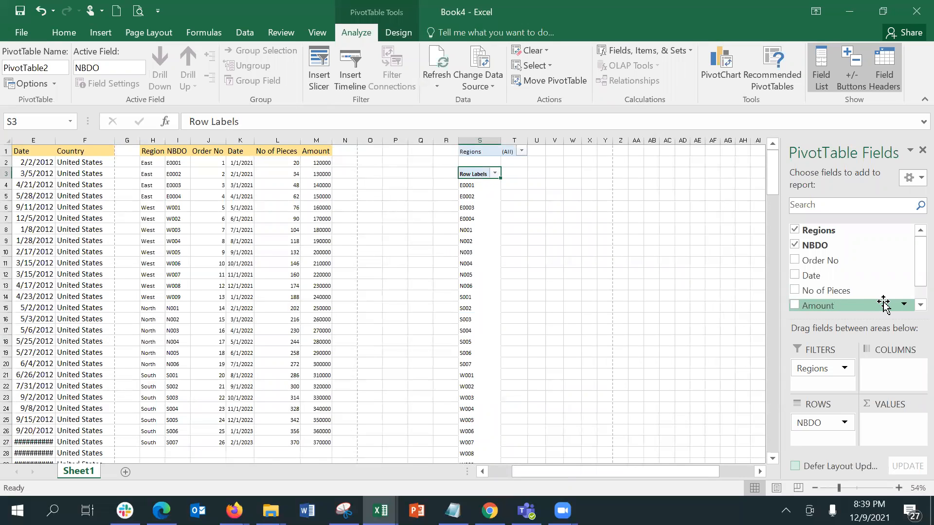
scroll(912, 302, "down", 1)
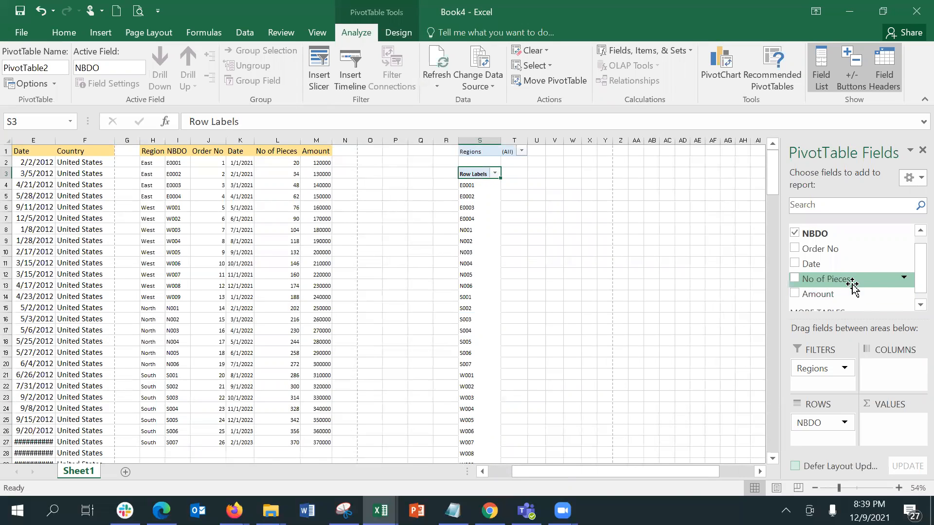
left_click_drag(852, 284, 898, 427)
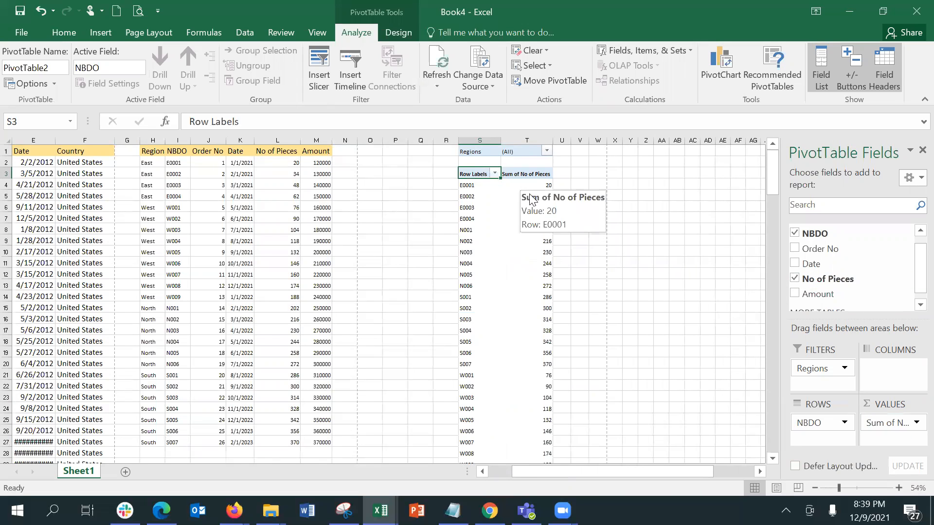
mouse_move(528, 328)
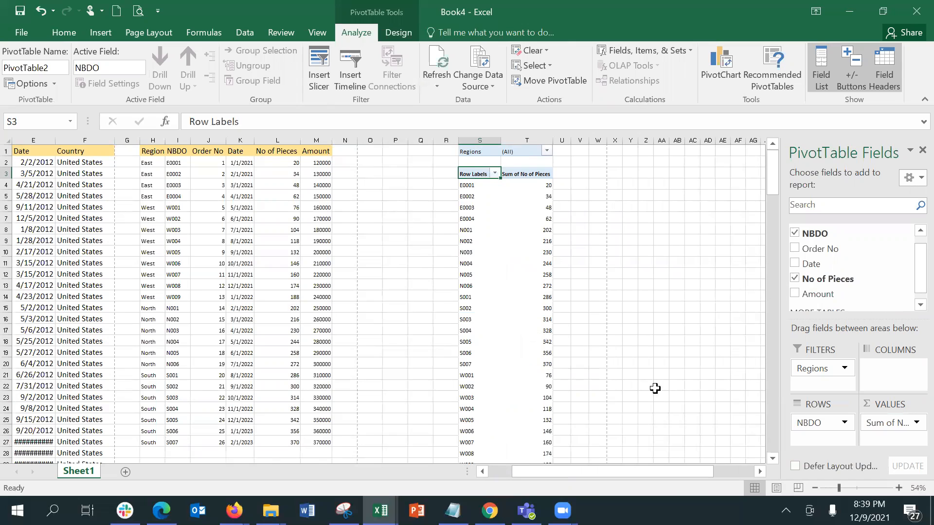
left_click_drag(825, 263, 876, 370)
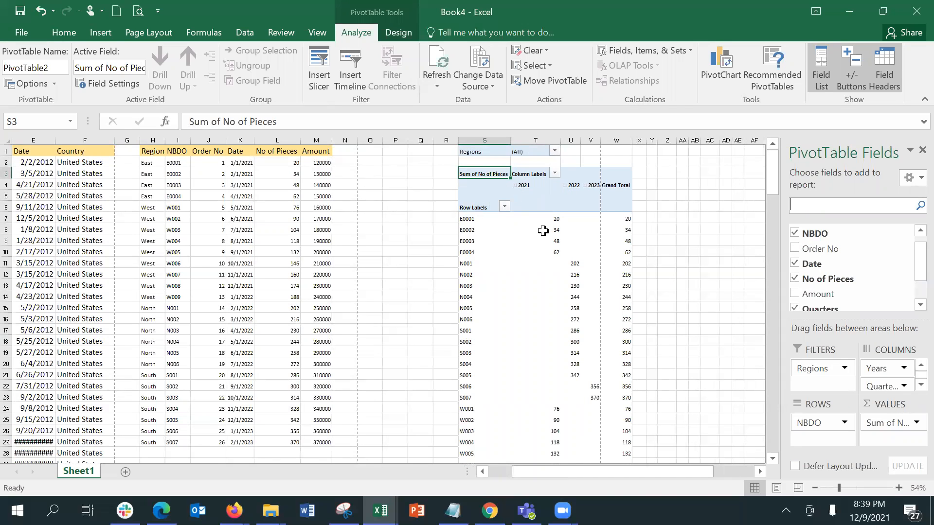
Expand 2021 into quarters and Qtr1 into Jan–Mar, checking E0001's January value of 20
mouse_move(539, 224)
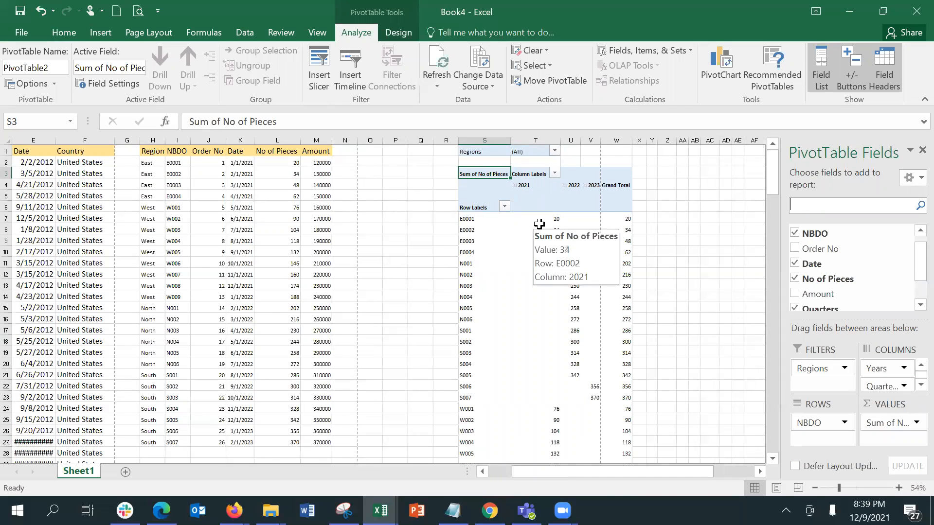
left_click(514, 185)
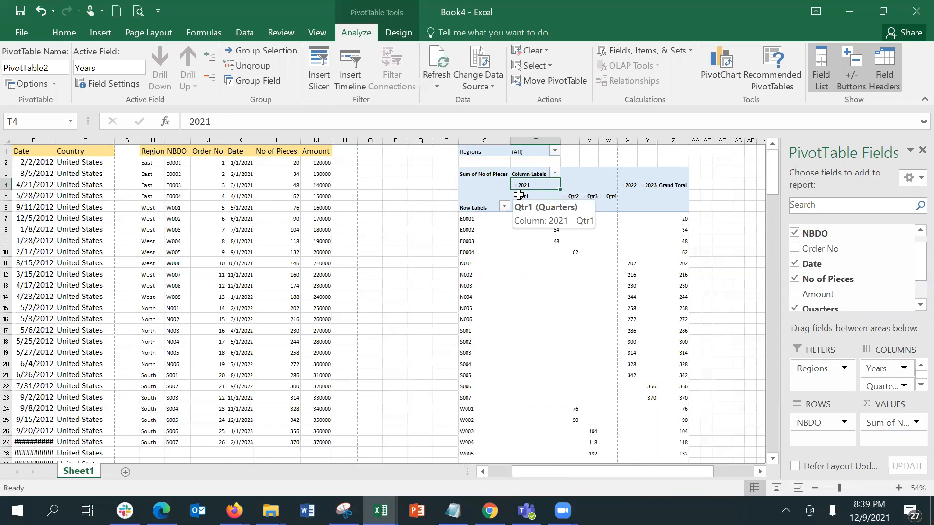
left_click(517, 195)
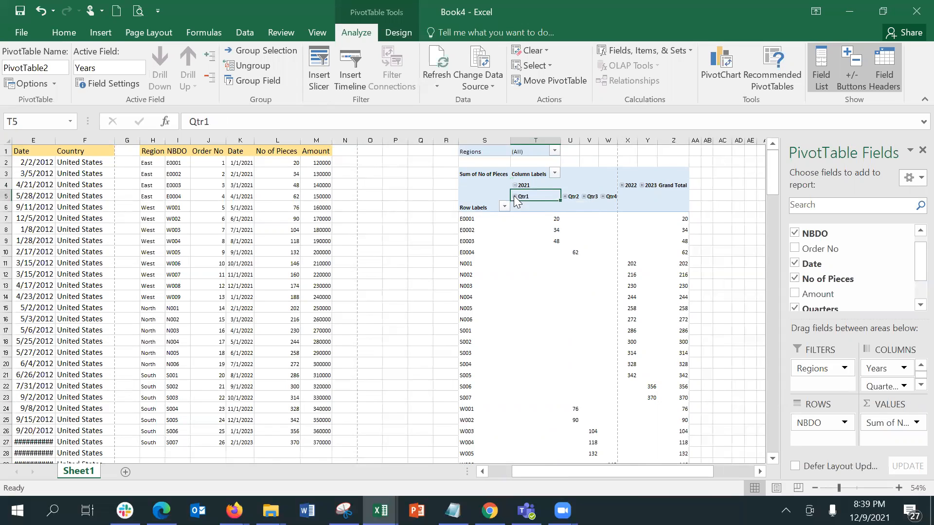
left_click(546, 208)
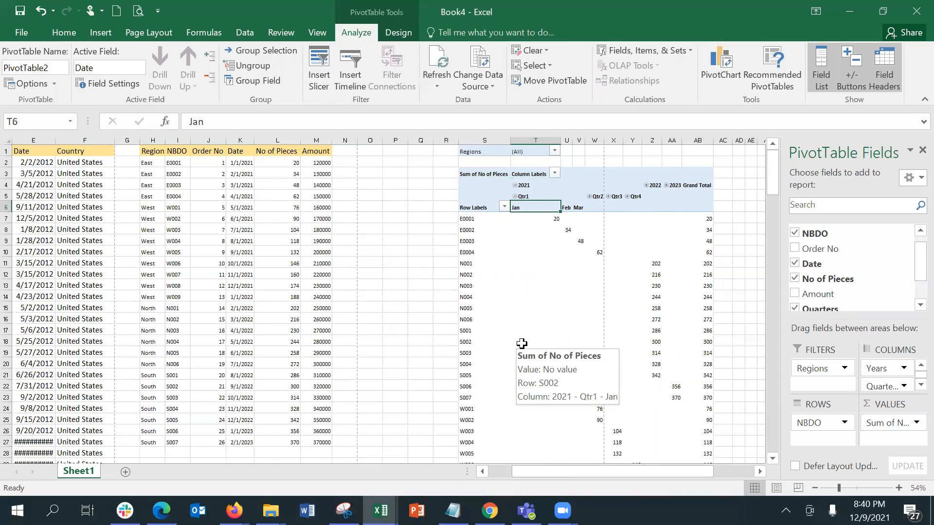
left_click(533, 218)
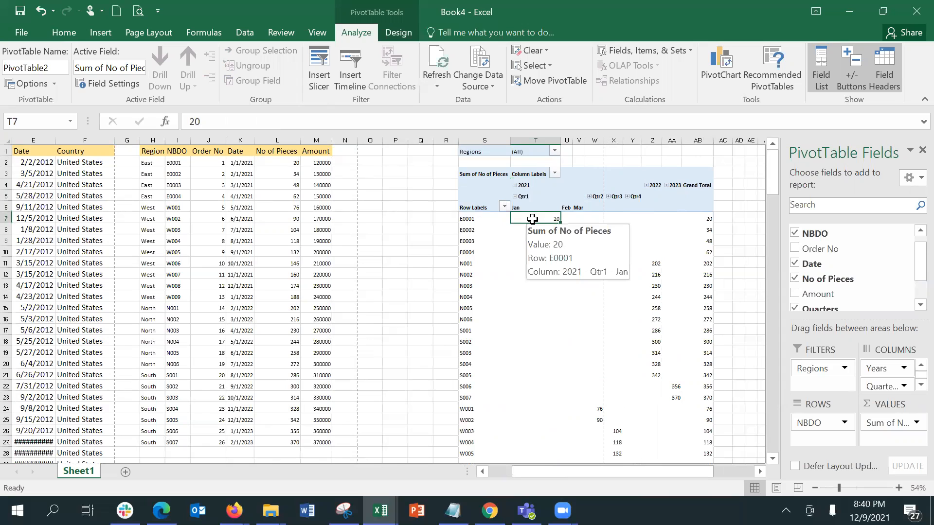
left_click(236, 162)
left_click(237, 172)
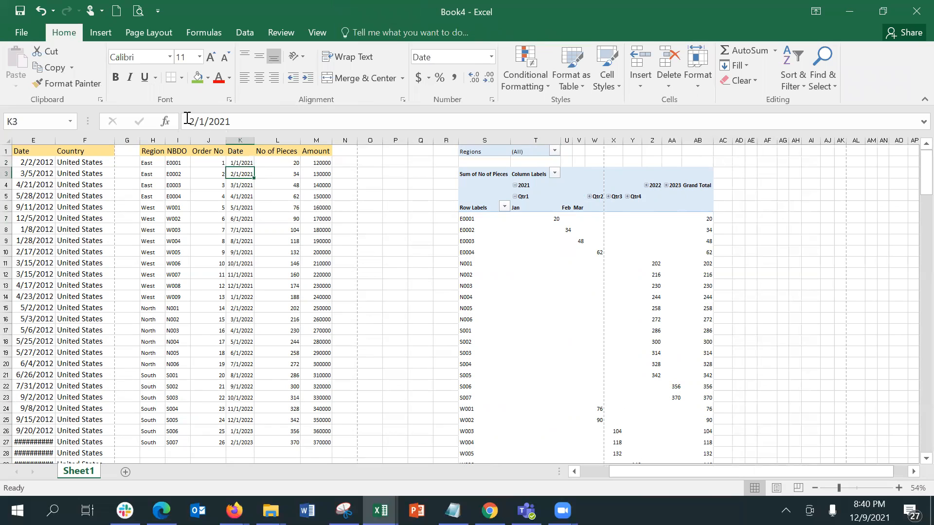
Insert a blank row at H3:M3 and fill it with a copy of the row 2 record
left_click(148, 174)
left_click_drag(148, 173, 329, 176)
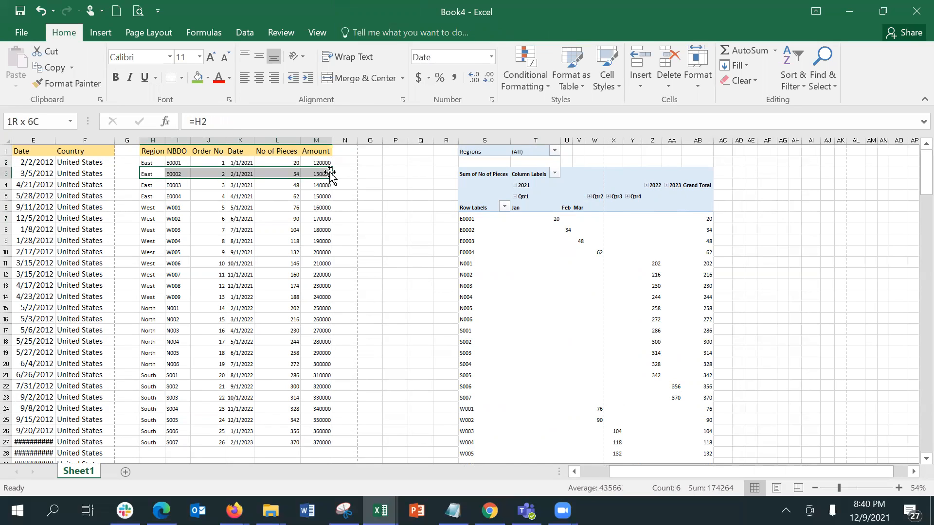
left_click(641, 59)
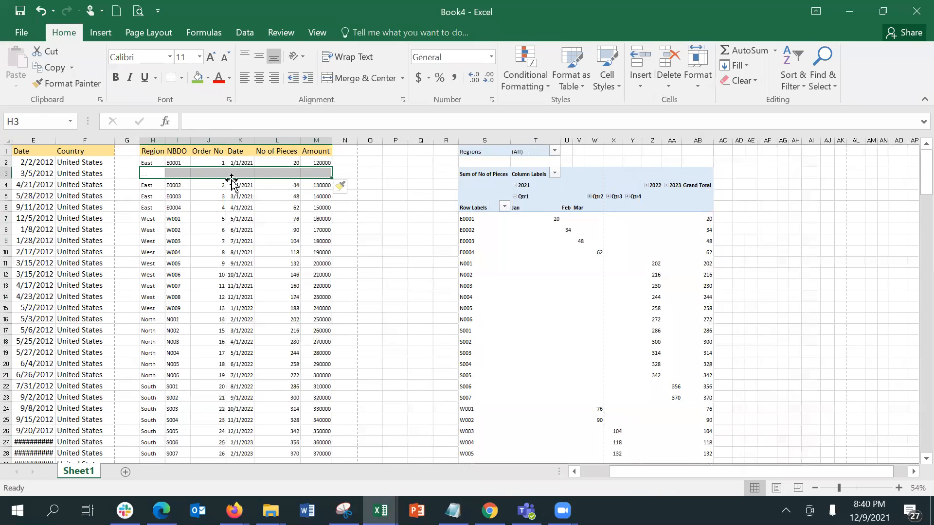
left_click_drag(157, 162, 317, 174)
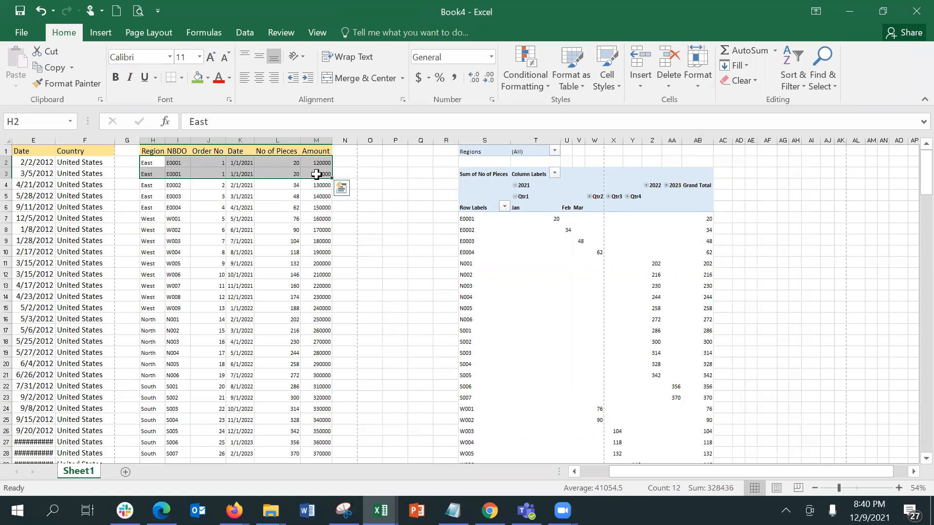
key("ctrl+d")
left_click(294, 174)
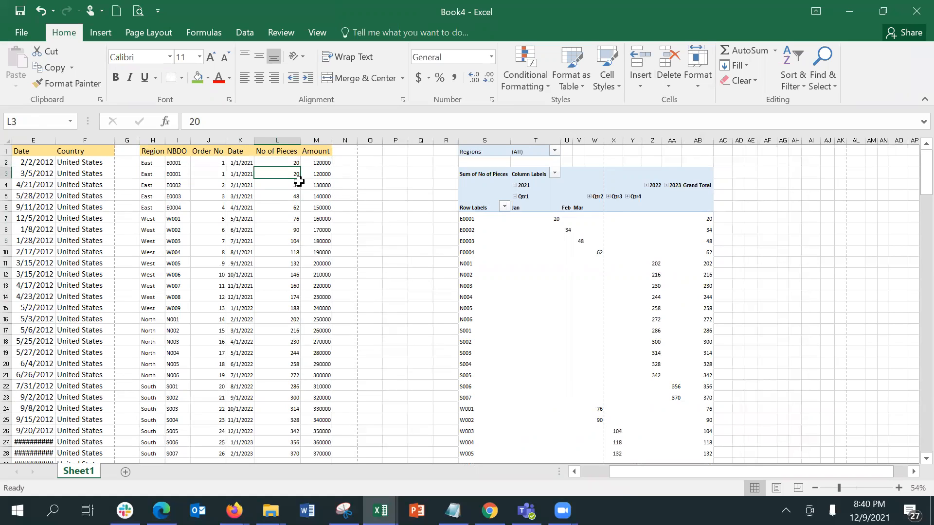
Change the new record's date in K3 to 2/1/2021 and its pieces in L3 to 15
left_click(248, 175)
double_click(251, 182)
key("BackSpace")
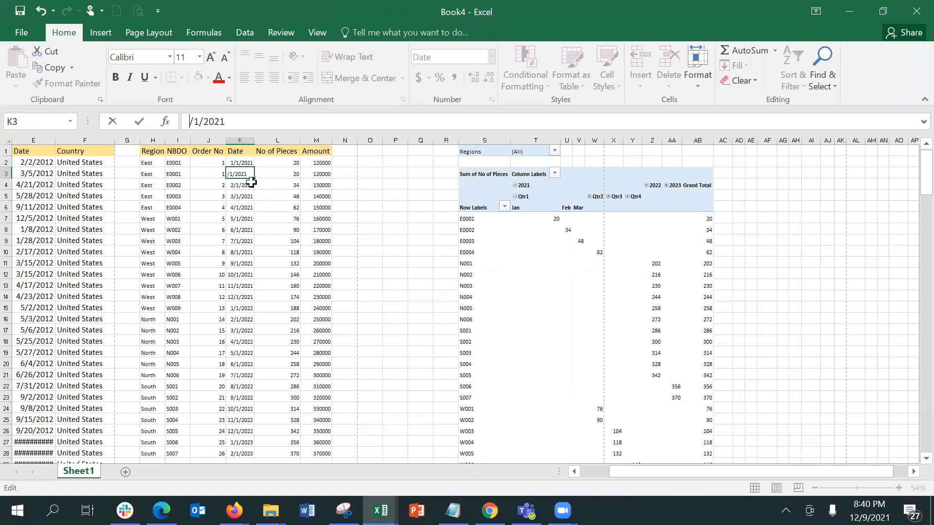
type("2")
key("Return")
left_click(278, 174)
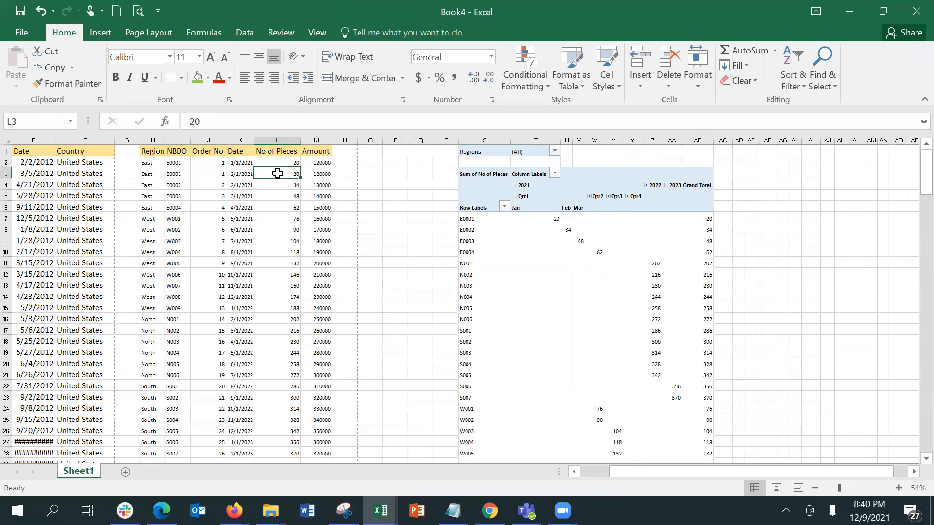
type("15")
key("Return")
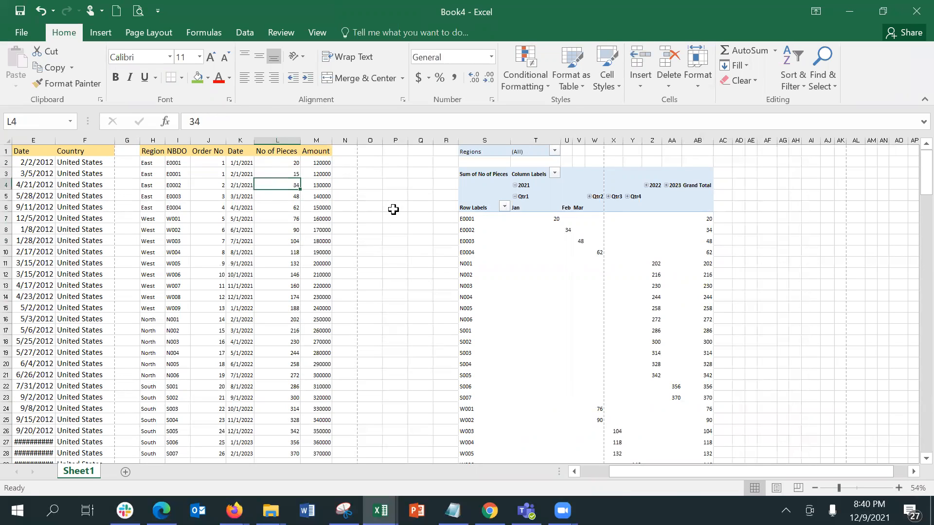
left_click(558, 221)
right_click(586, 228)
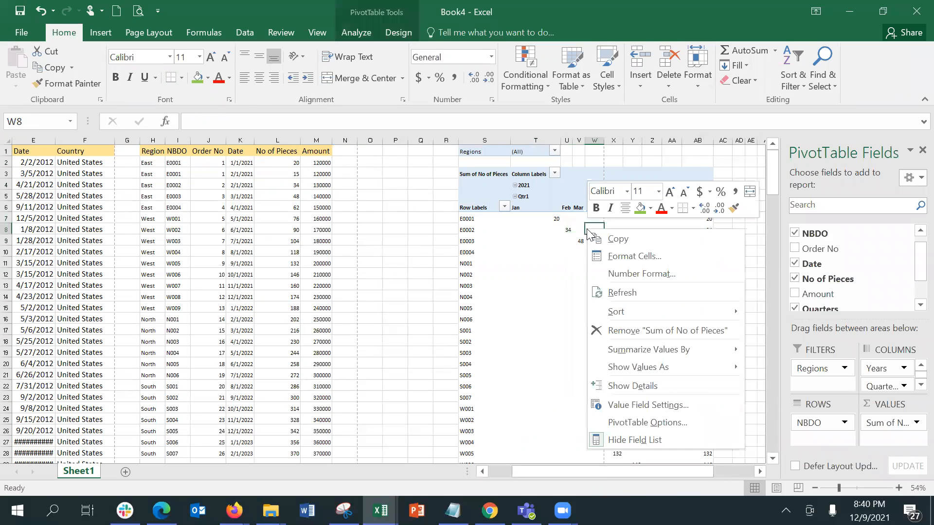
left_click(639, 294)
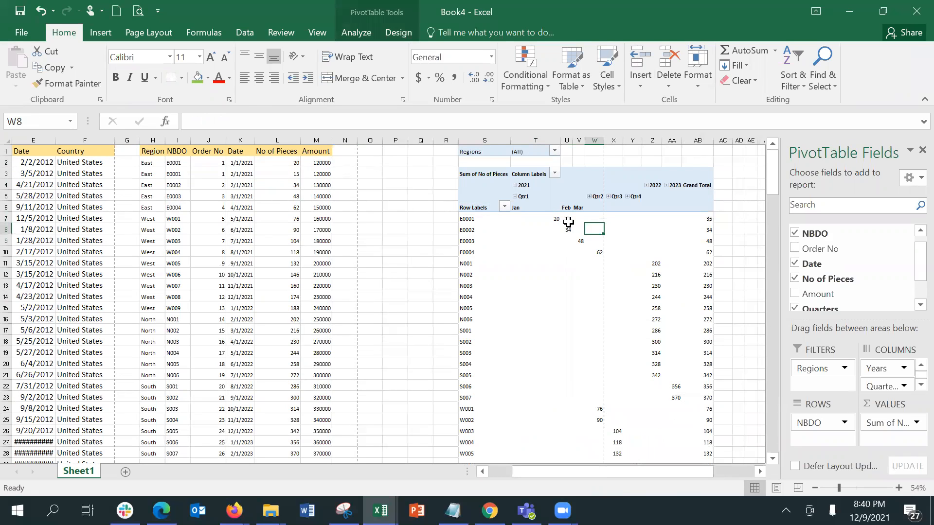
left_click(567, 220)
left_click(553, 223)
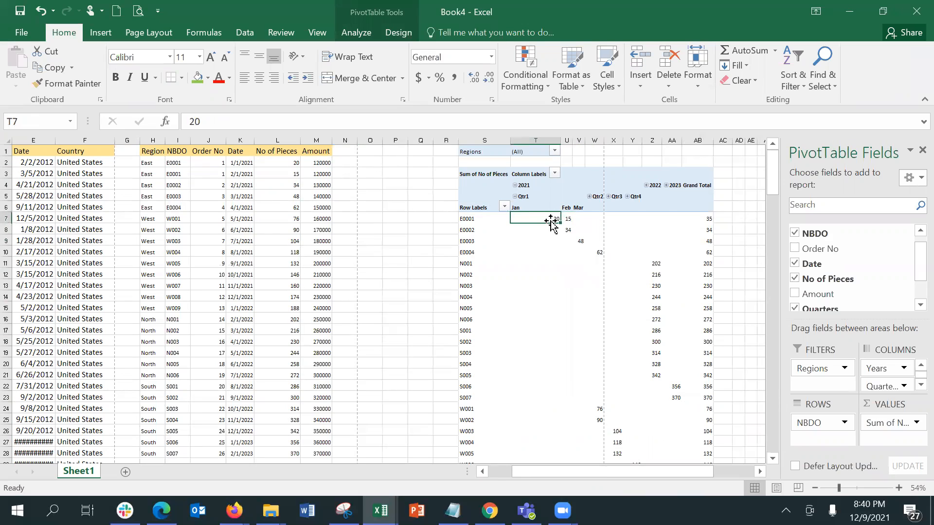
left_click(567, 218)
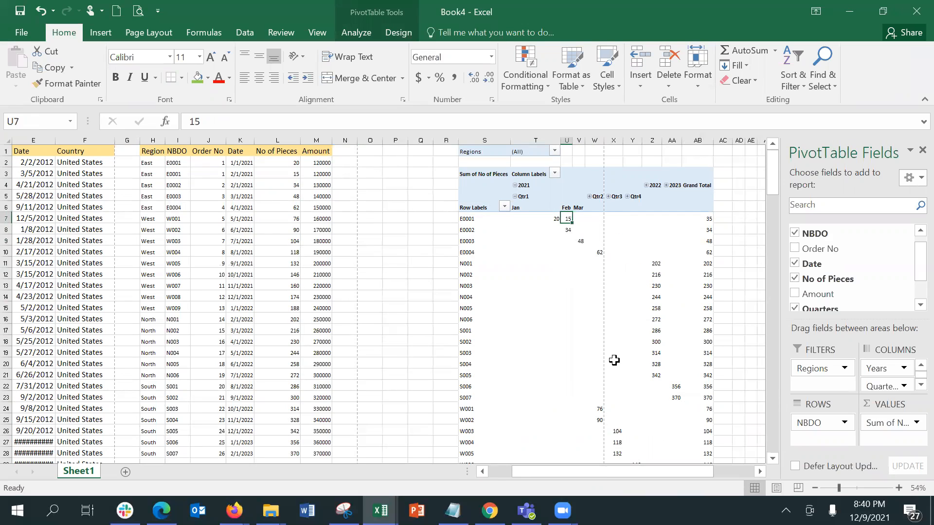
Replace the Region header in H1 with 'Branch'
mouse_move(615, 361)
key("Right")
key("Right")
key("Right")
key("Right")
key("Right")
key("Right")
key("Right")
key("Right")
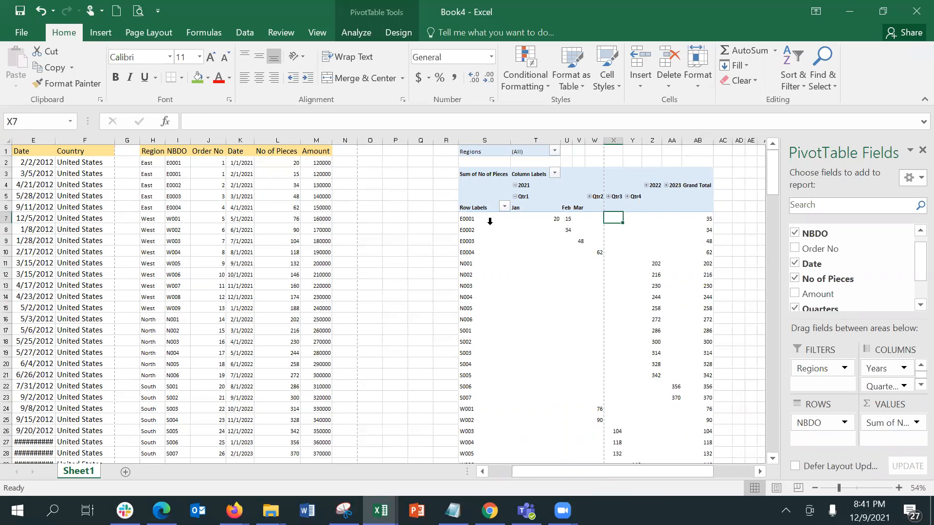
key("Right")
key("Right")
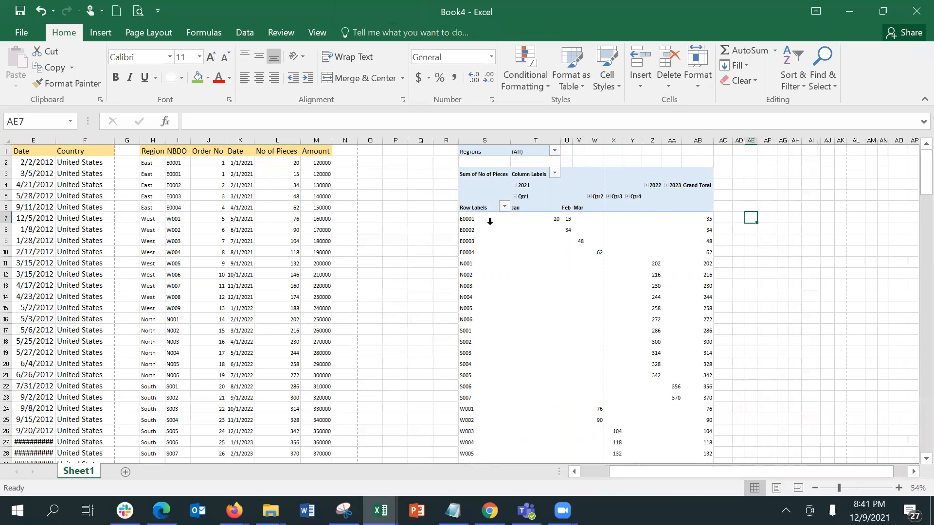
left_click(219, 173)
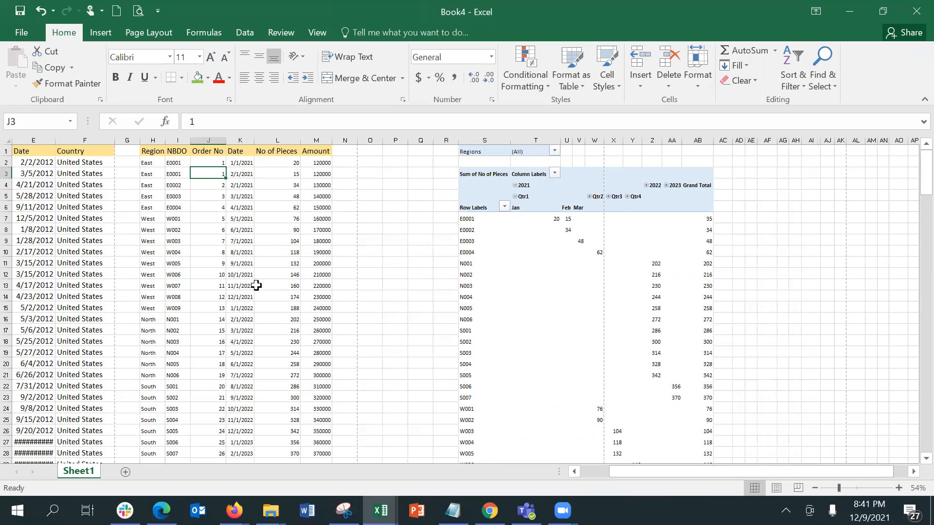
left_click(174, 139)
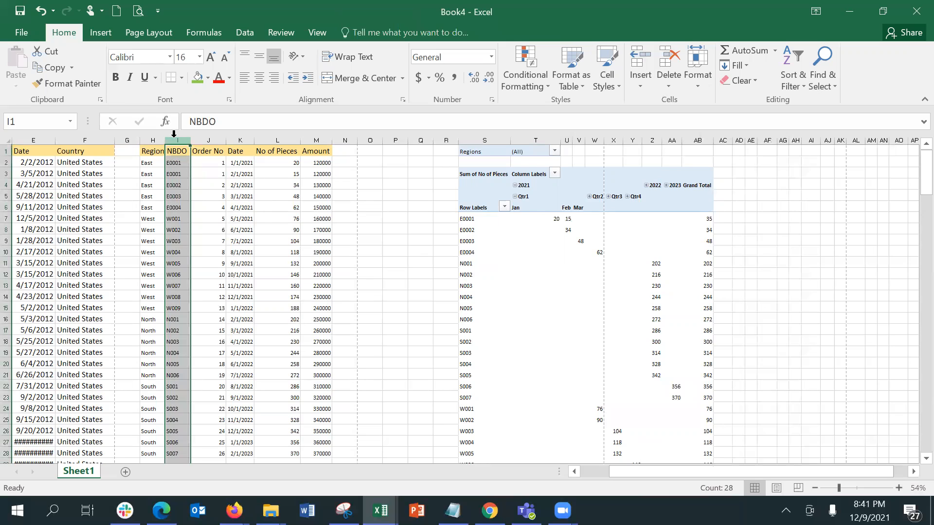
left_click_drag(174, 138, 330, 139)
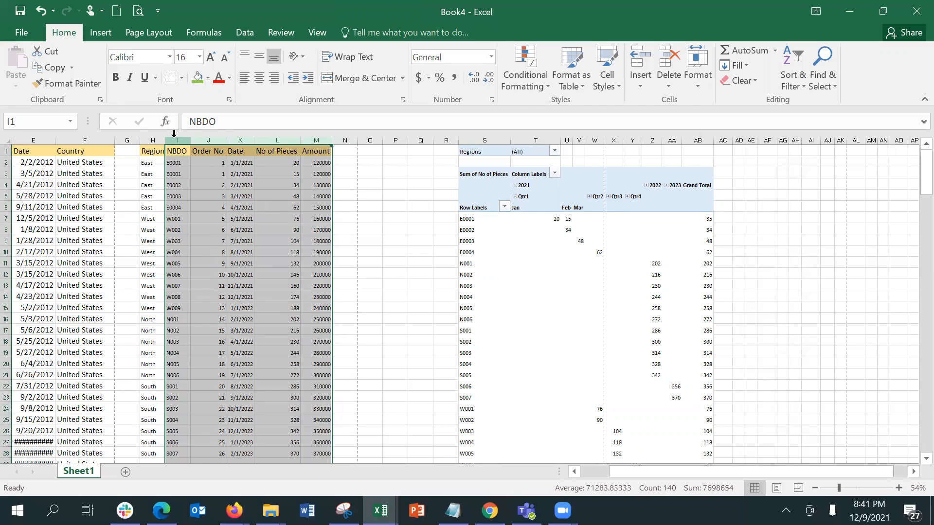
left_click(149, 151)
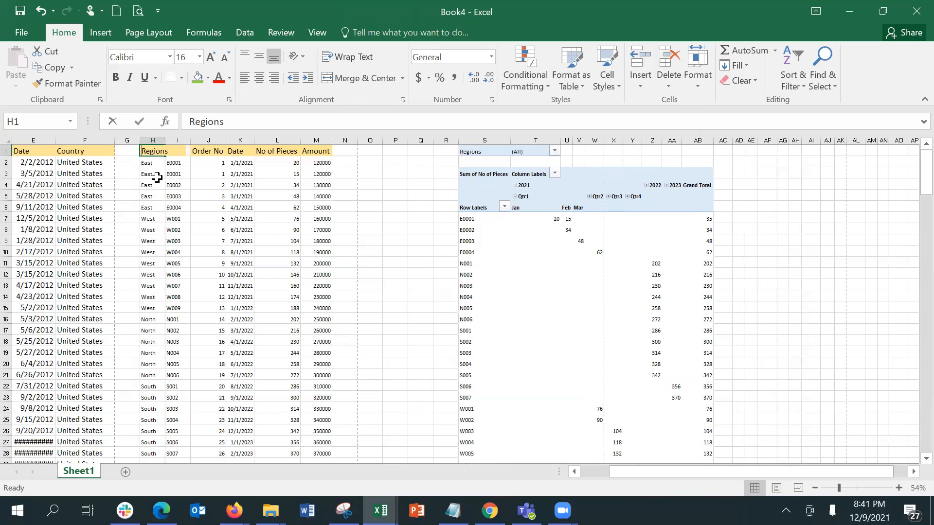
type("Branch")
key("Return")
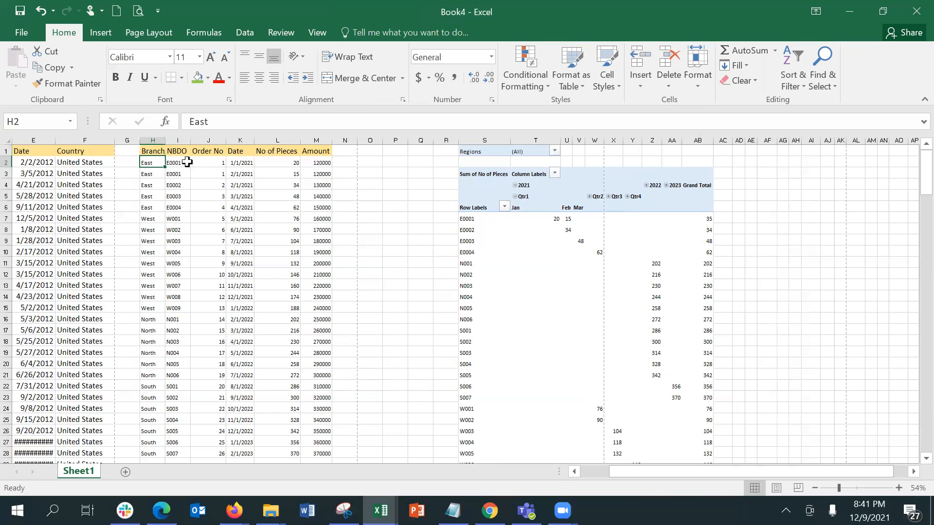
left_click(341, 154)
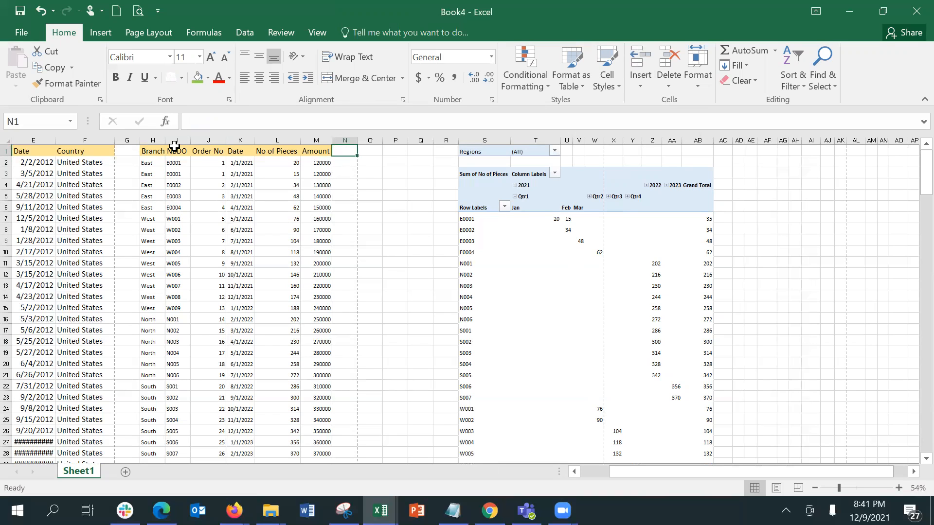
Insert a blank column J before Order No, head it 'Offices', and widen it slightly
left_click(211, 138)
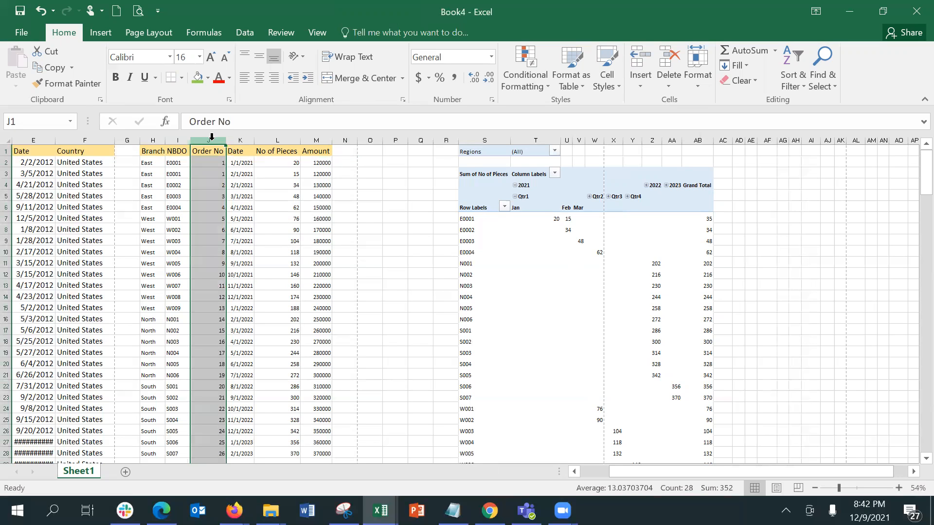
left_click(637, 57)
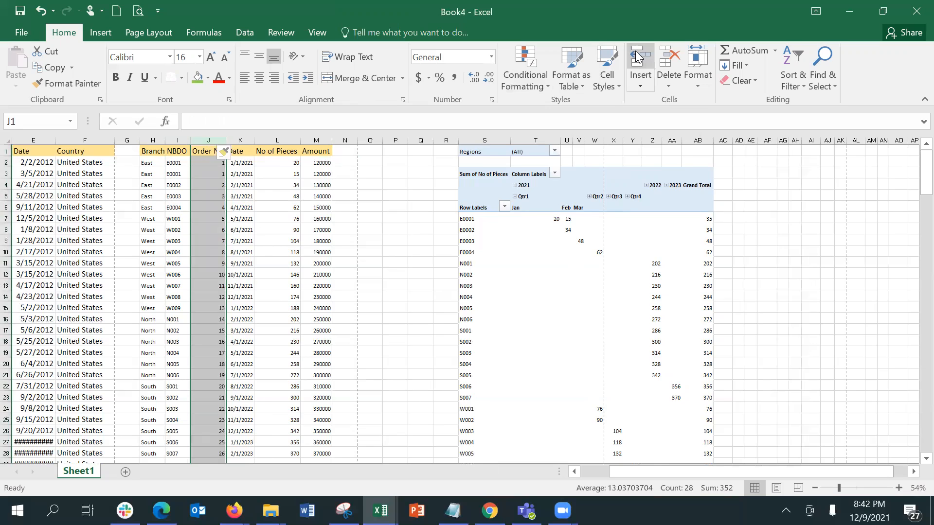
left_click_drag(199, 152, 203, 274)
left_click(199, 152)
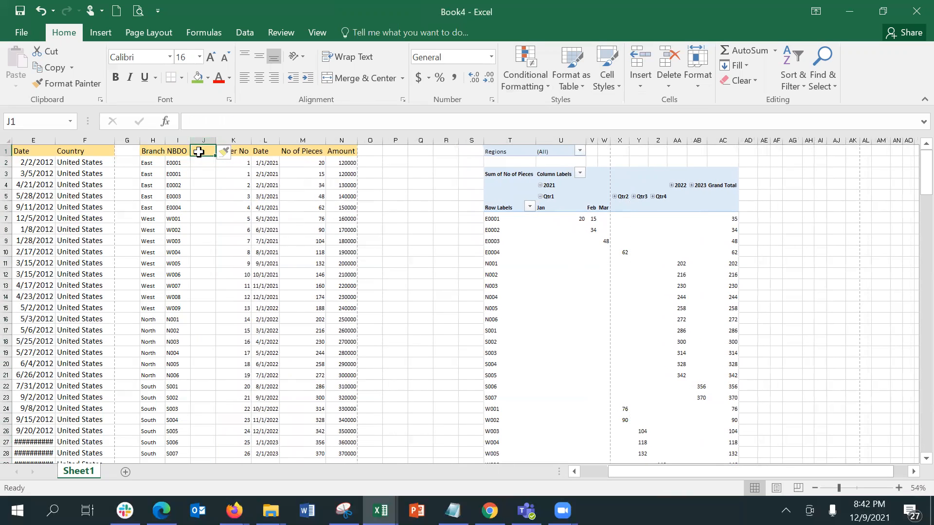
type("O")
key("BackSpace")
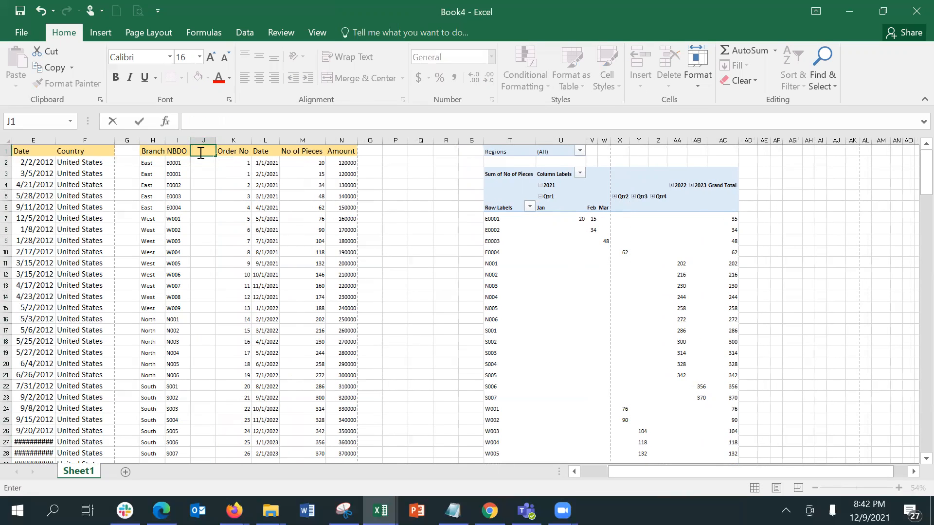
type("Offices")
key("Return")
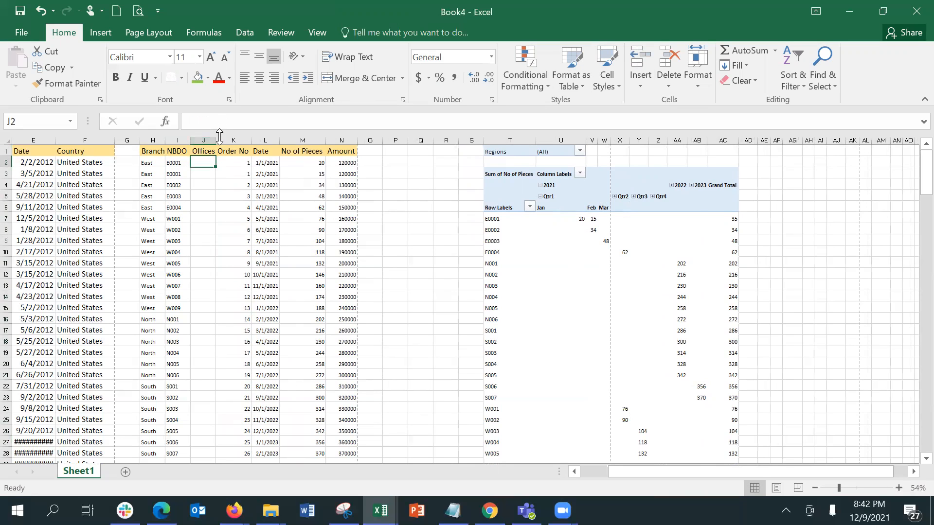
left_click_drag(218, 138, 219, 138)
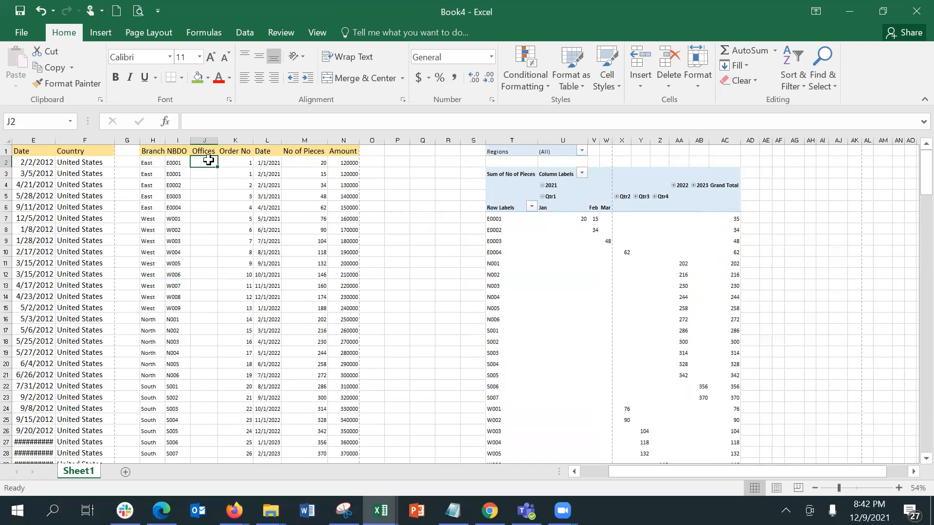
Enter CCO in J2 and RBO in J3 of the Offices column
type("CCO")
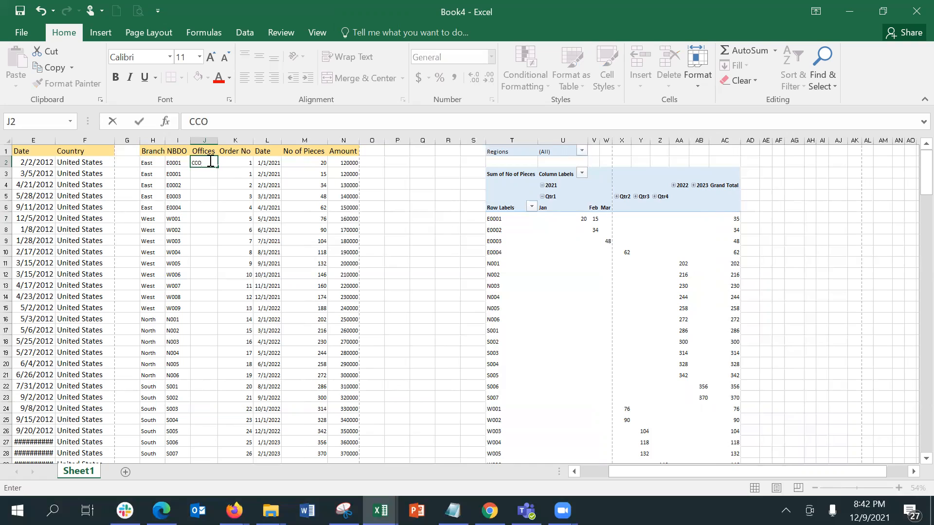
key("Return")
type("RBO")
key("Return")
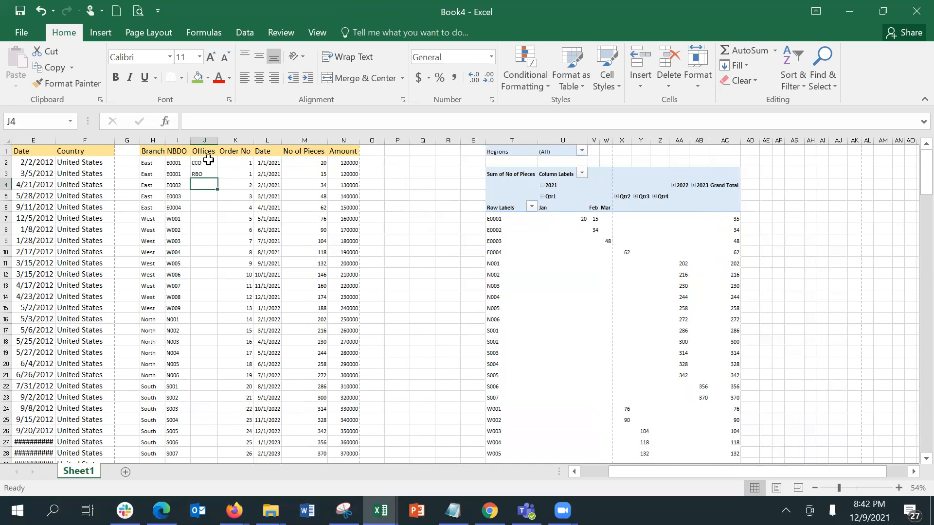
left_click(208, 161)
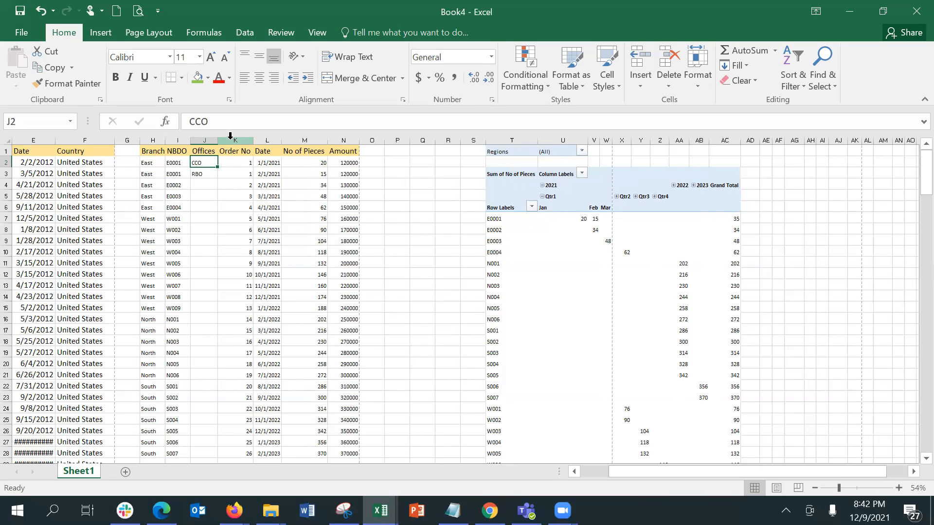
left_click(170, 164)
left_click(179, 139)
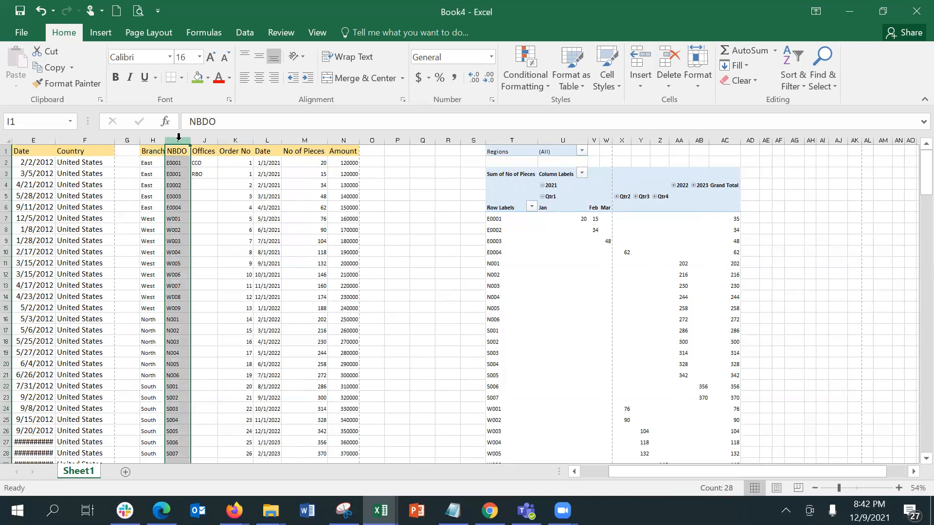
left_click(142, 140)
left_click(148, 137)
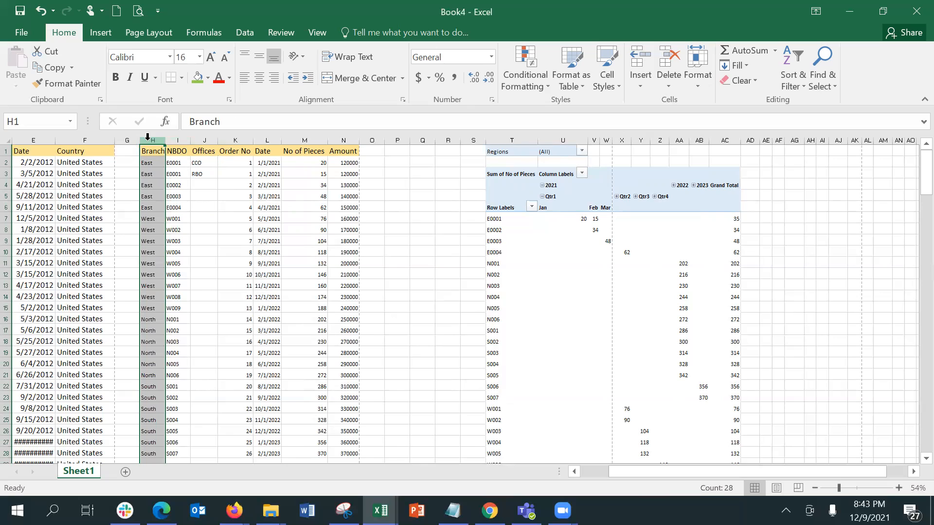
Enter CCU in G2 and RBO in G3 beside the Branch column
left_click(158, 170)
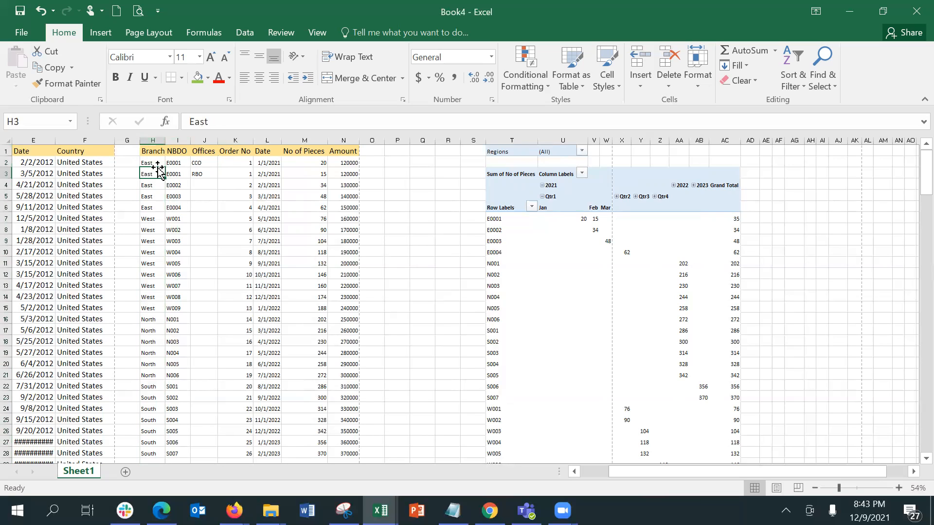
key("Up")
key("Left")
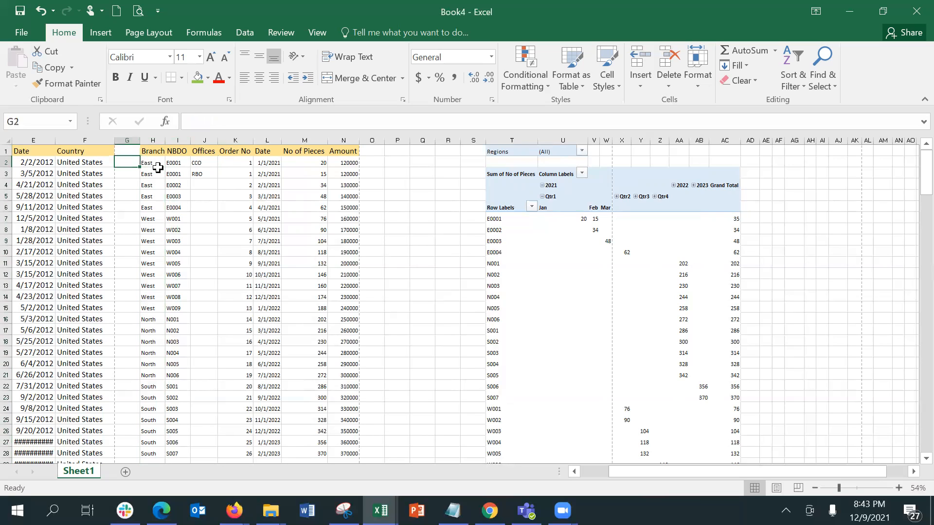
type("CC")
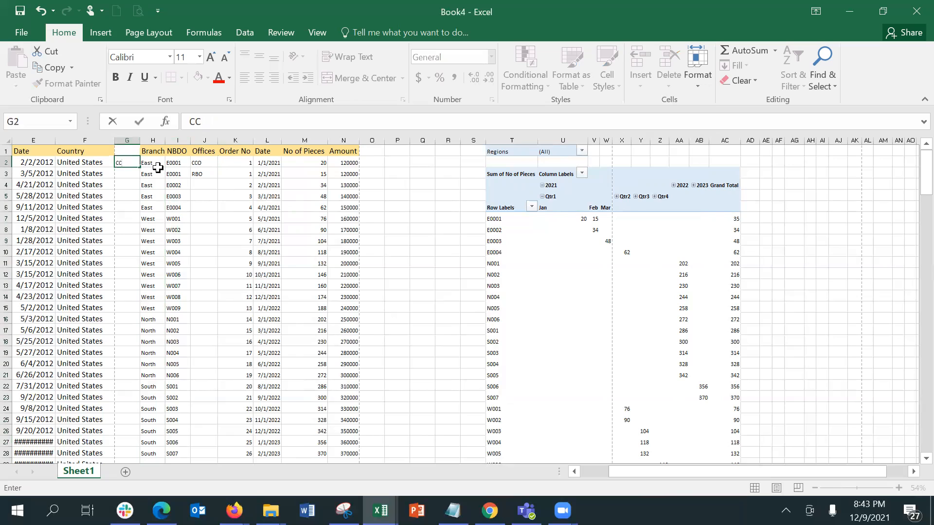
type("U")
key("Return")
type("RBO")
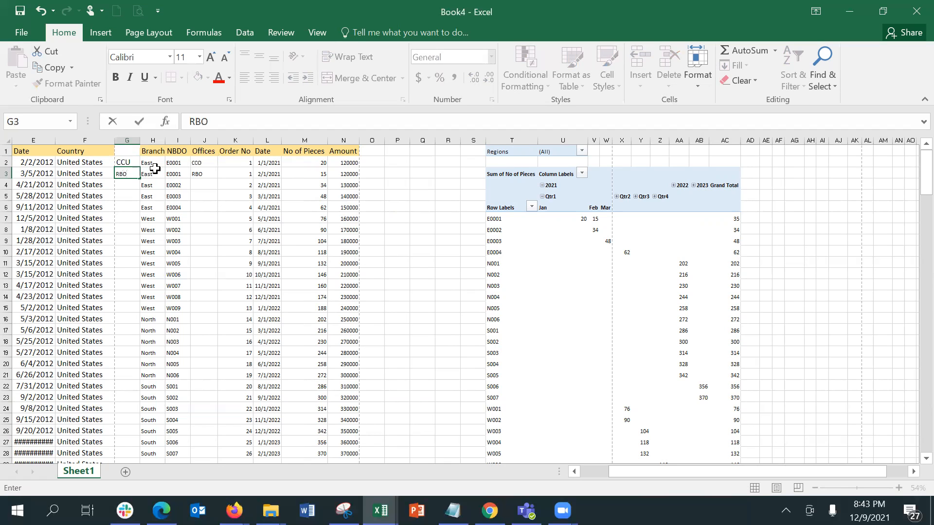
key("Return")
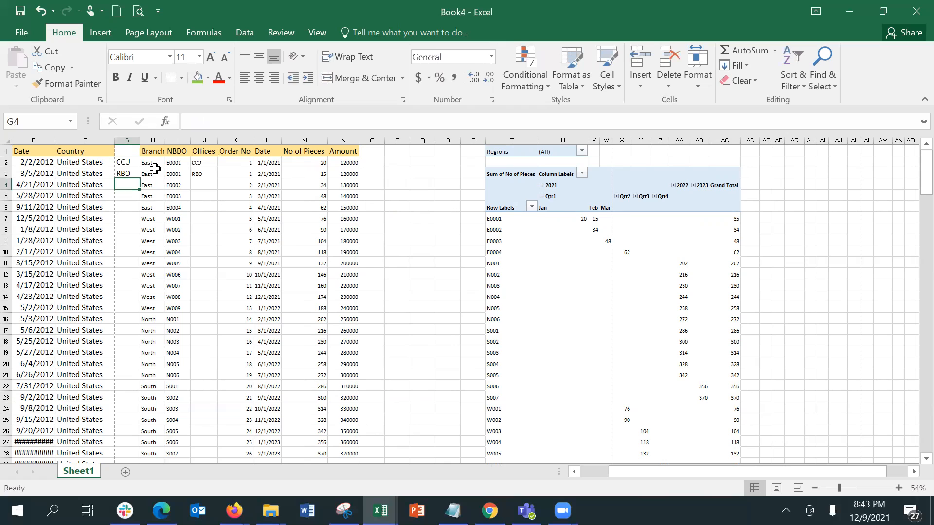
Copy the RBO entry from G3 into H7
key("Up")
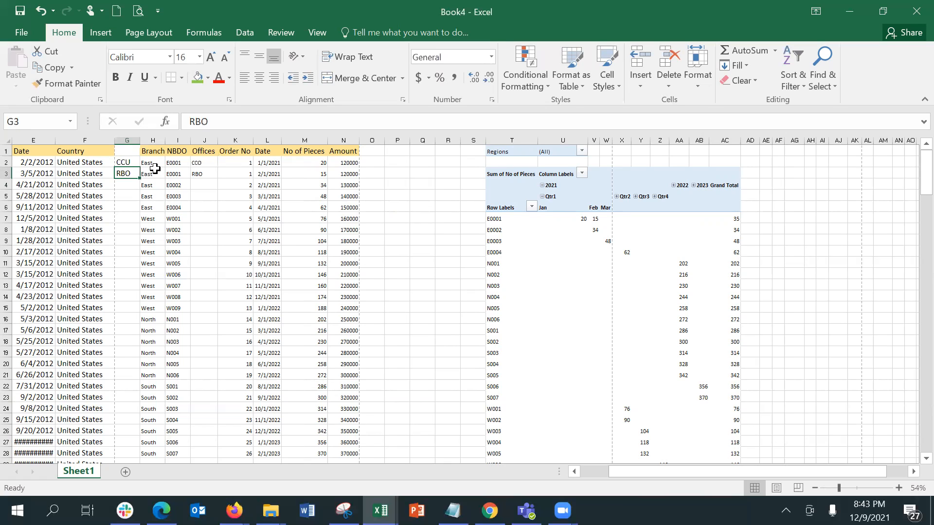
key("ctrl+c")
key("Down")
key("Down")
key("Down")
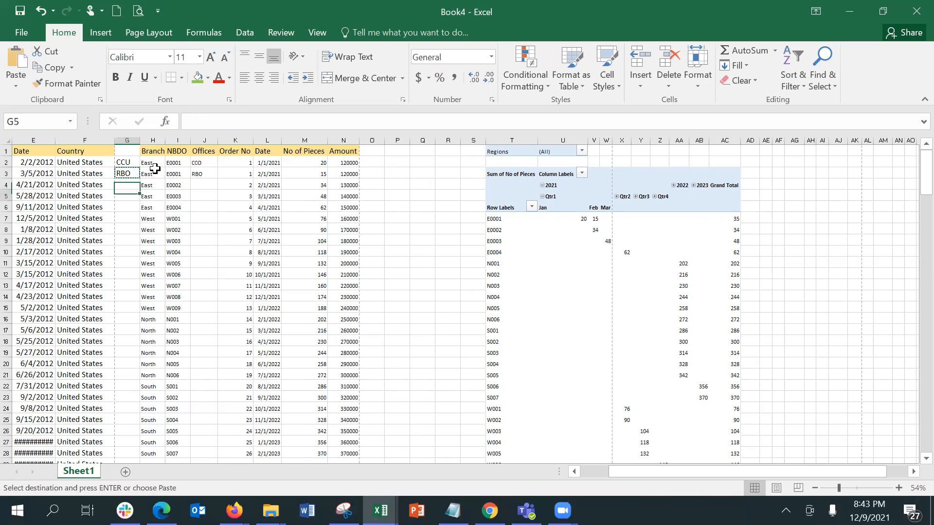
key("Down")
key("Right")
key("Return")
Restore 'East' in H2 after accidentally overwriting it
key("Up")
key("Up")
key("Up")
key("Up")
key("Up")
type("CCU")
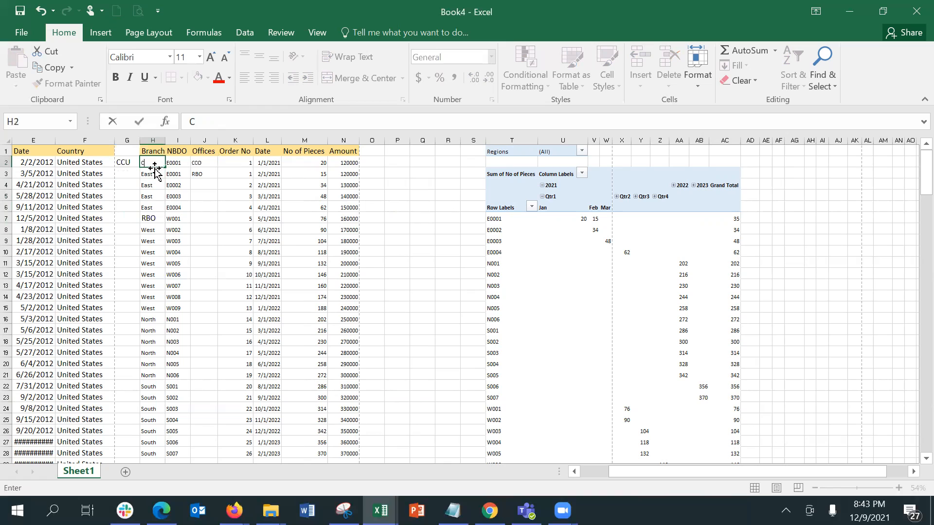
key("BackSpace")
key("BackSpace")
key("BackSpace")
type("CC")
key("BackSpace")
key("BackSpace")
type("C")
key("BackSpace")
type("E")
key("BackSpace")
key("BackSpace")
type("East")
key("Return")
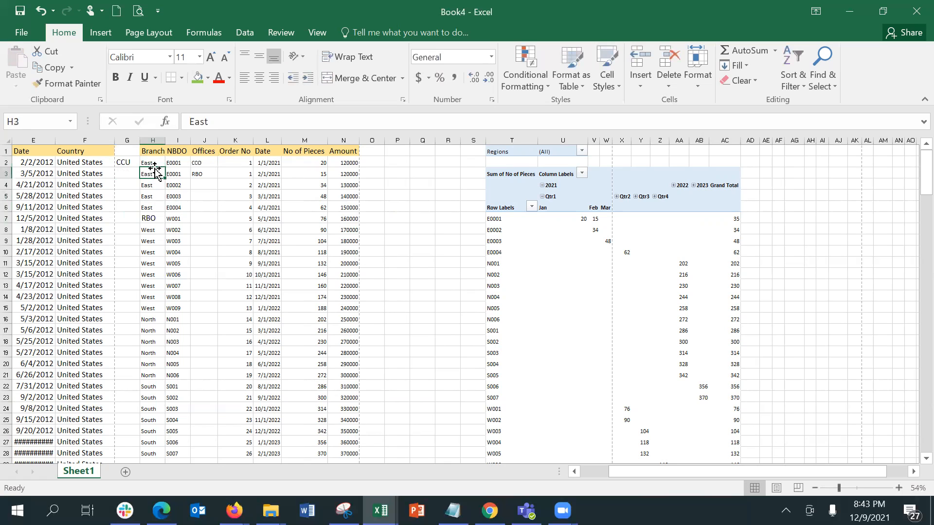
Undo the last two edits with Ctrl+Z
left_click(121, 196)
key("ctrl+z")
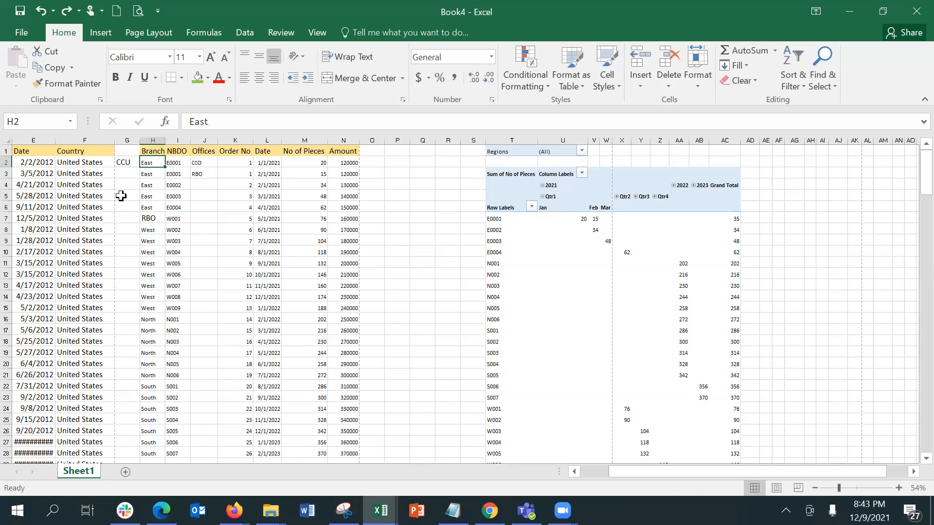
key("ctrl+z")
key("Escape")
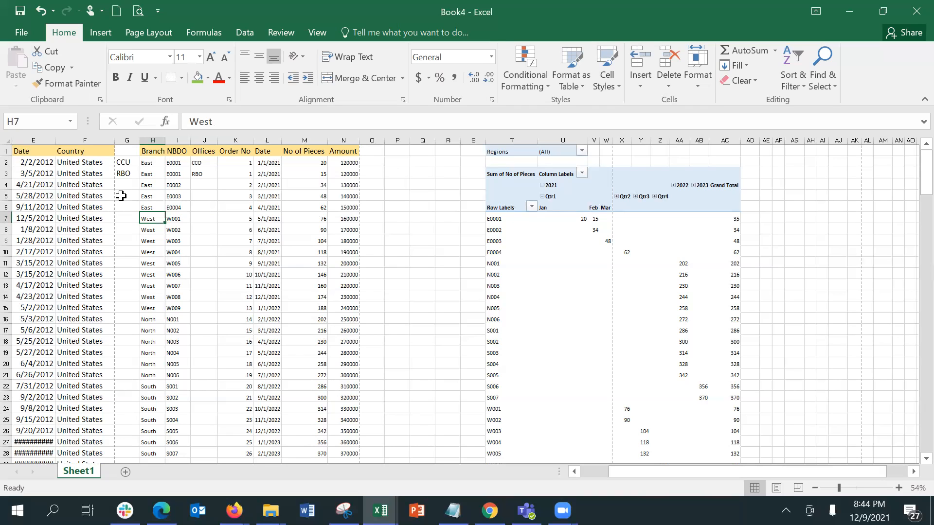
Review the pivot's Regions filter options and cancel, leaving it at (All)
left_click(582, 226)
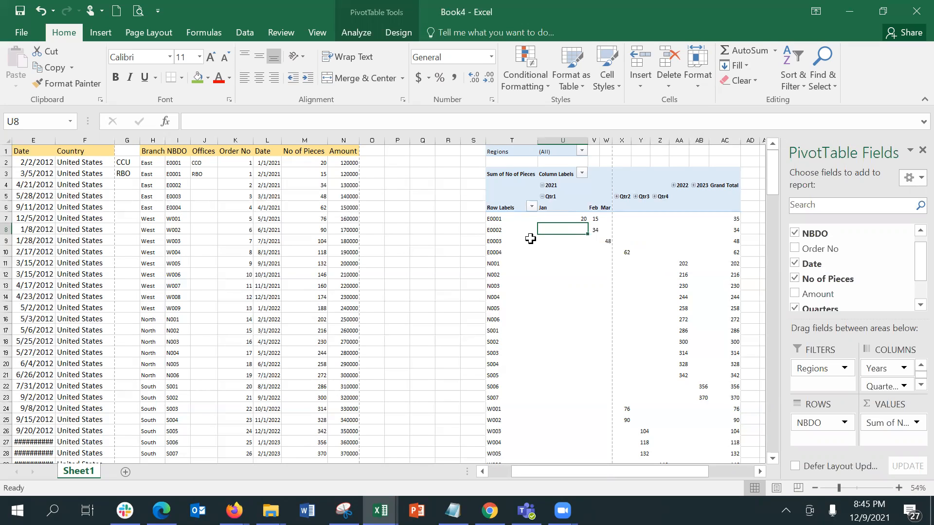
mouse_move(559, 231)
left_click(581, 152)
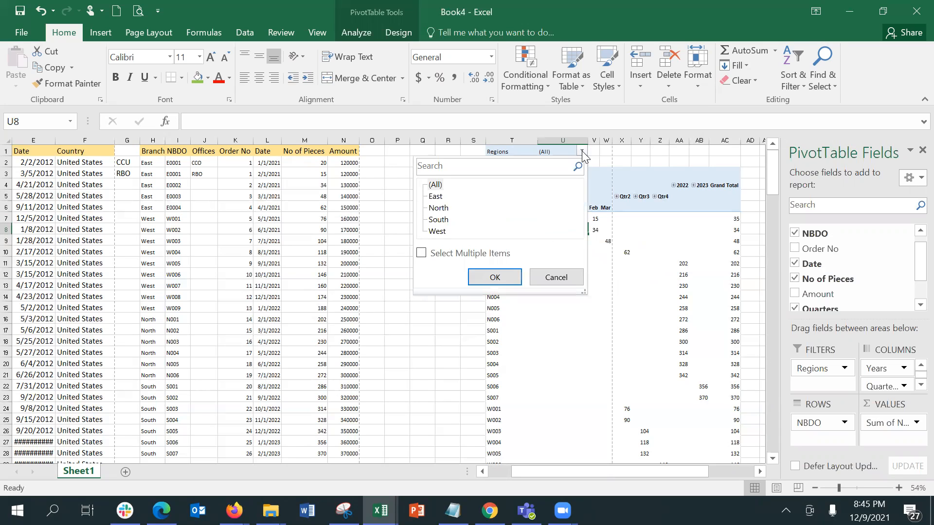
left_click(559, 277)
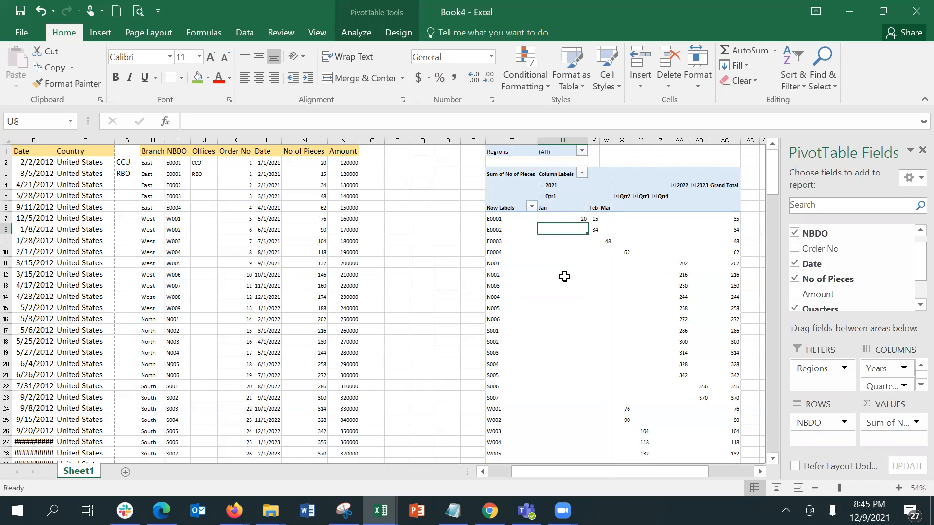
Fill the CCU label from G2 into H2 and down into H3
left_click(123, 165)
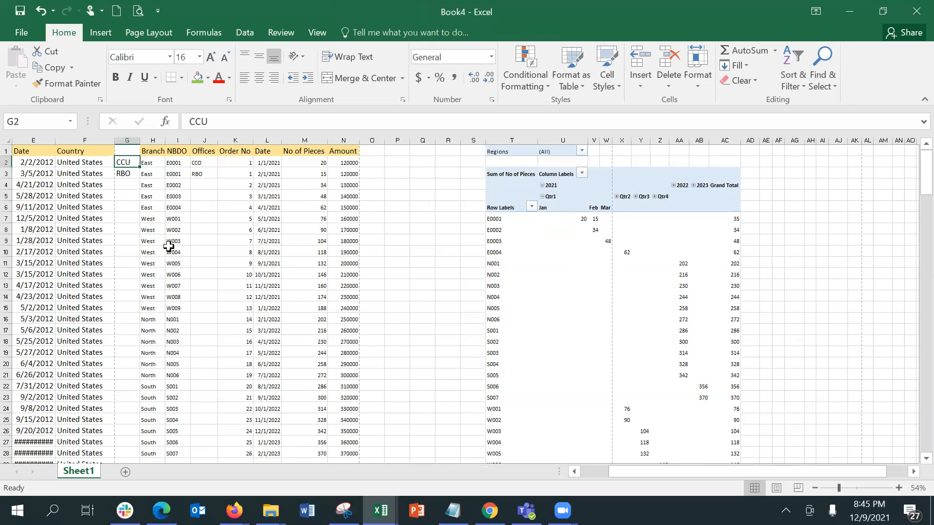
key("shift+Right")
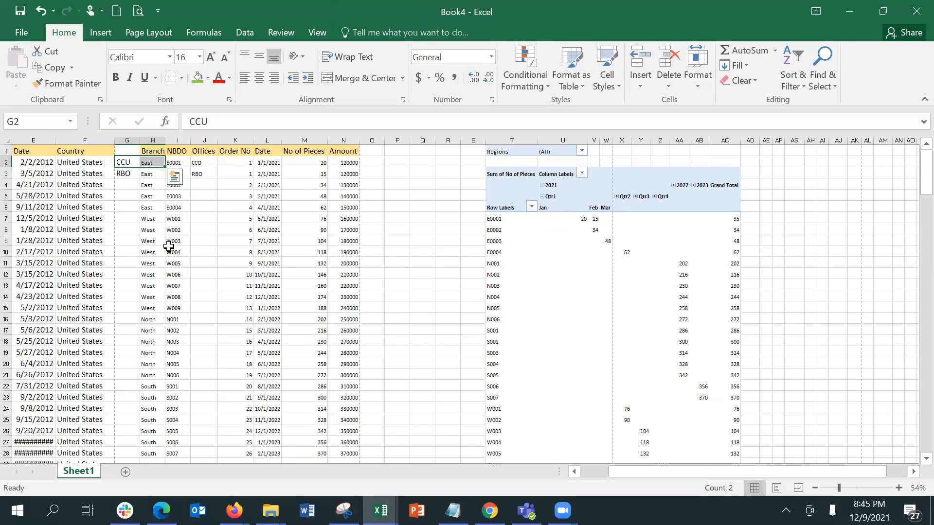
key("ctrl+r")
left_click(150, 174)
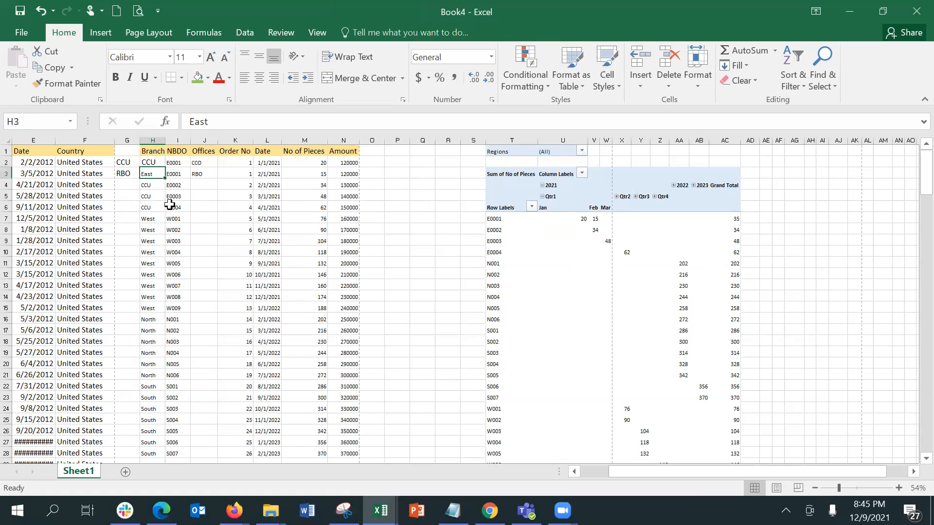
key("Up")
key("shift+Down")
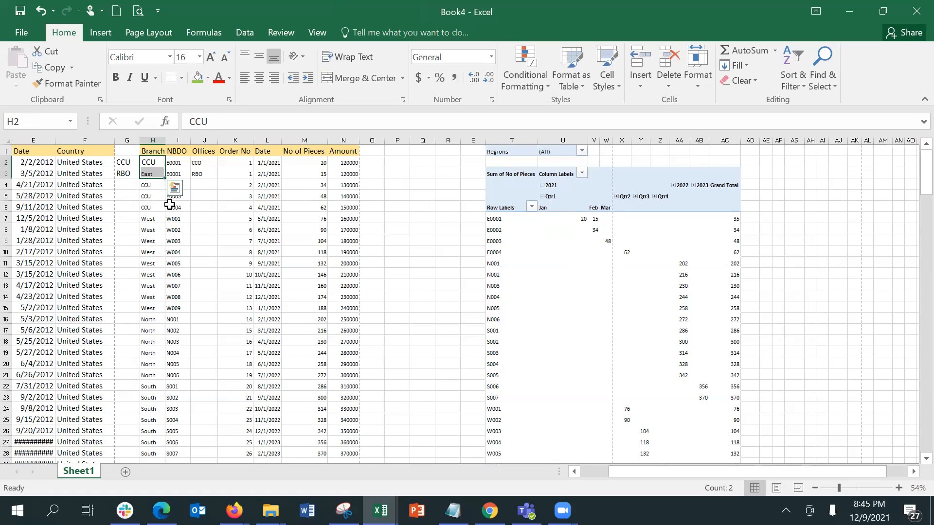
key("ctrl+d")
key("Down")
key("Down")
key("Down")
key("Up")
key("Up")
key("Left")
key("Up")
Clear the RBO label from G3, enter RBO in H7 and fill it down to H15
key("Down")
key("Delete")
key("Down")
key("Down")
key("Down")
key("Down")
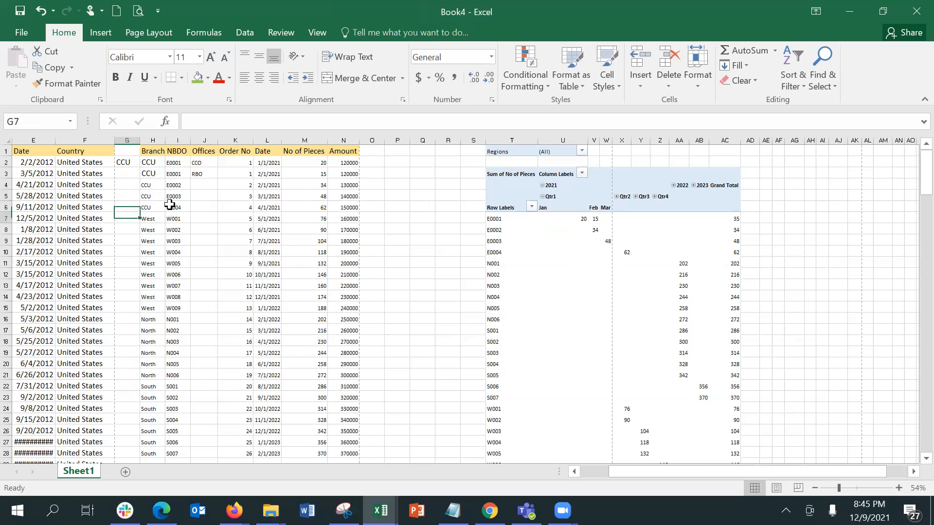
key("Right")
type("RBO")
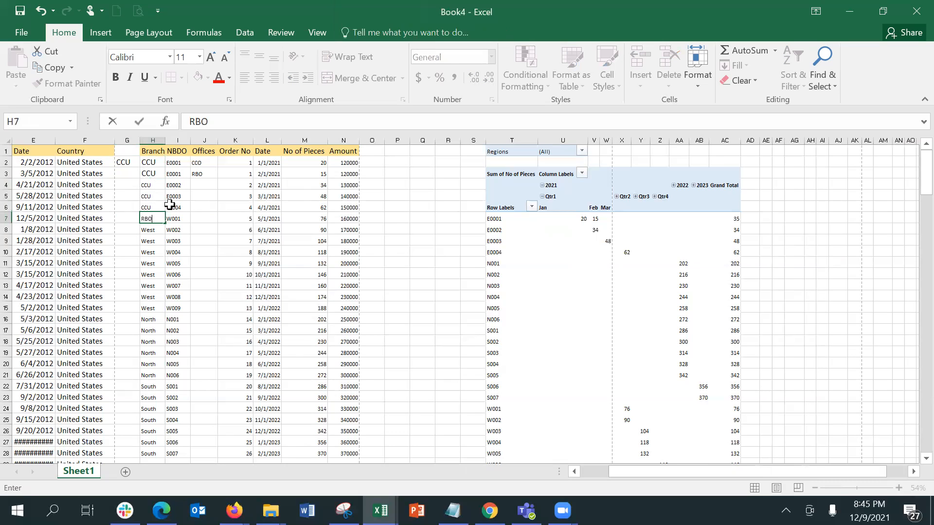
key("Return")
key("Up")
key("shift+Down")
key("shift+Down")
key("shift+Down")
key("shift+Down")
key("shift+Down")
key("shift+Down")
key("shift+Down")
key("shift+Down")
key("shift+Down")
key("shift+Down")
key("shift+Down")
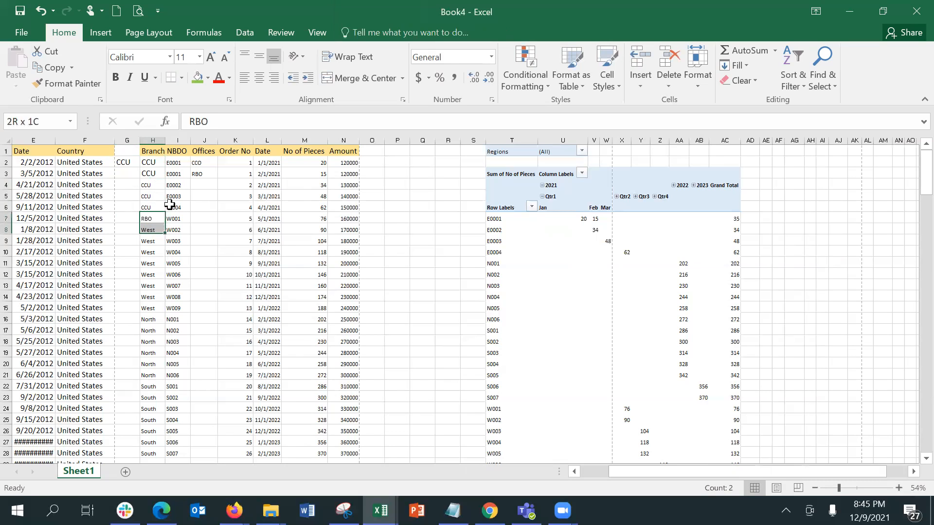
key("shift+Up")
key("shift+Up")
key("shift+Up")
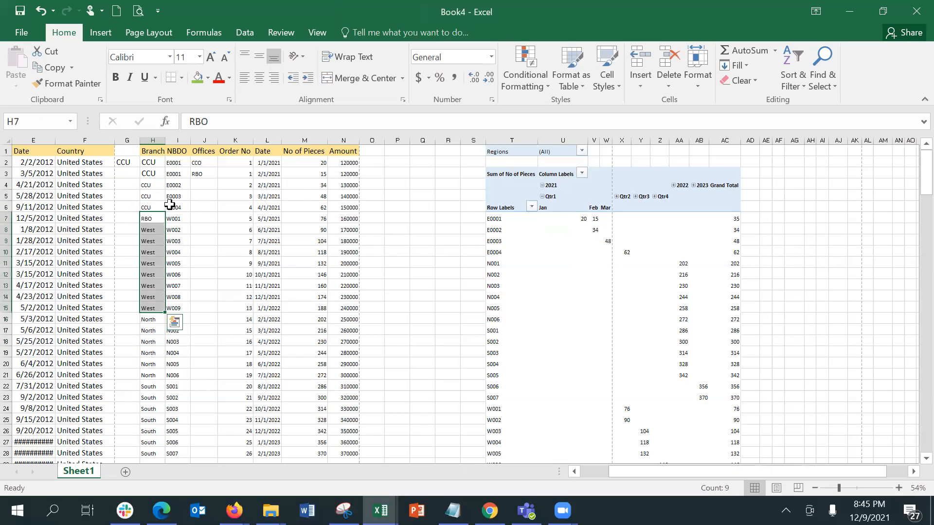
key("ctrl+d")
key("Down")
key("Down")
key("Down")
key("Down")
key("Down")
key("Down")
key("Down")
key("Down")
key("Down")
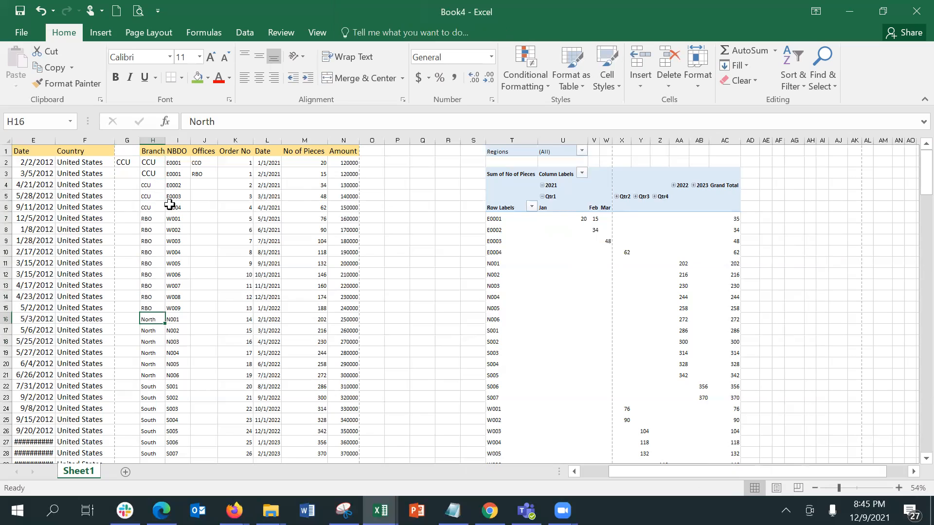
Replace the North rows with RPD, filling H16 down through H21
key("Down")
key("Down")
key("Down")
key("Down")
key("Down")
key("Down")
key("Down")
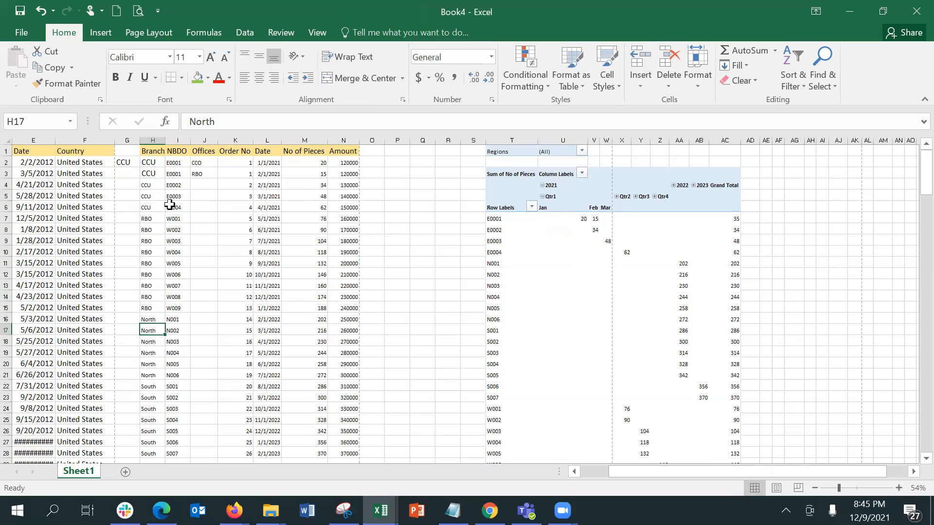
key("Up")
key("Up")
key("Up")
key("Up")
key("Up")
key("Up")
key("Up")
key("Up")
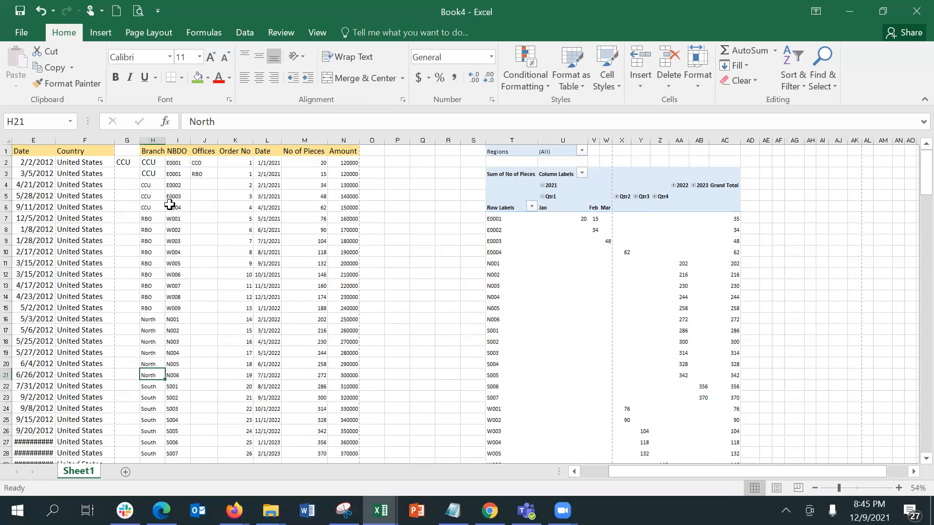
key("Down")
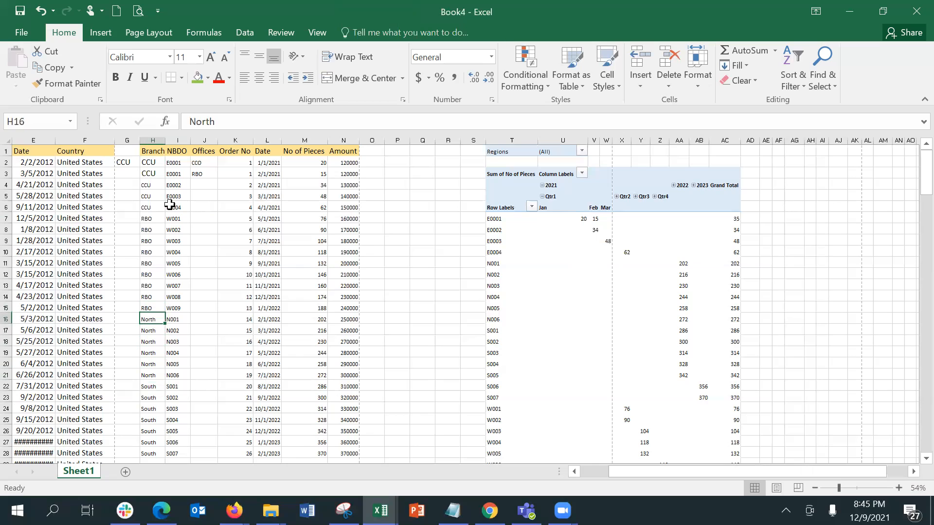
key("shift+Down")
key("shift+Down")
key("shift+Down")
key("Up")
key("Down")
type("RPD")
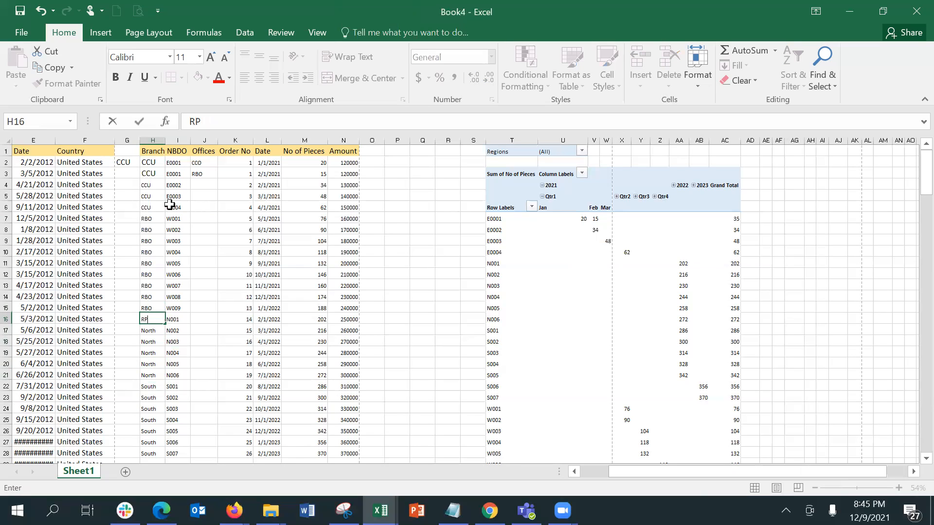
key("Return")
key("Up")
key("shift+Down")
key("shift+Down")
key("shift+Down")
key("shift+Down")
key("shift+Down")
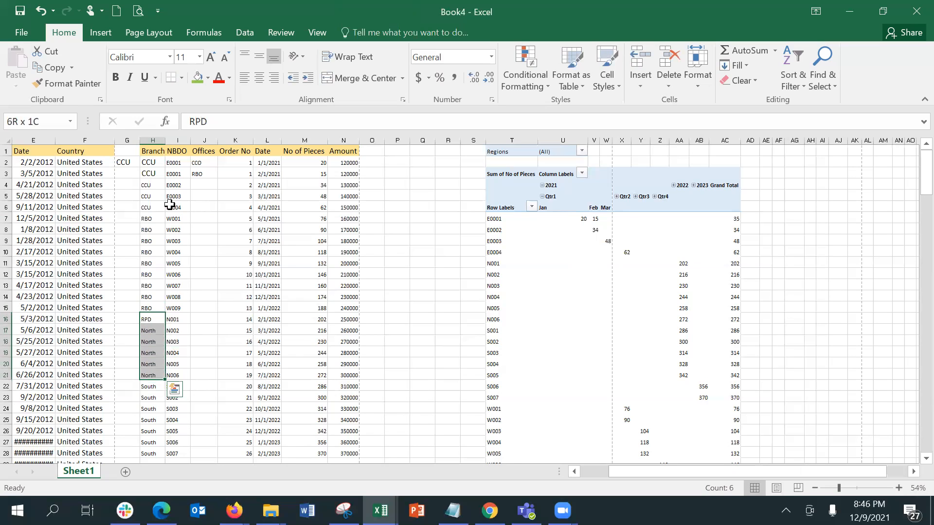
key("ctrl+d")
Replace the South rows with ATA, filling H22 down through H28
key("Down")
key("Down")
key("Down")
key("Down")
key("Down")
key("Down")
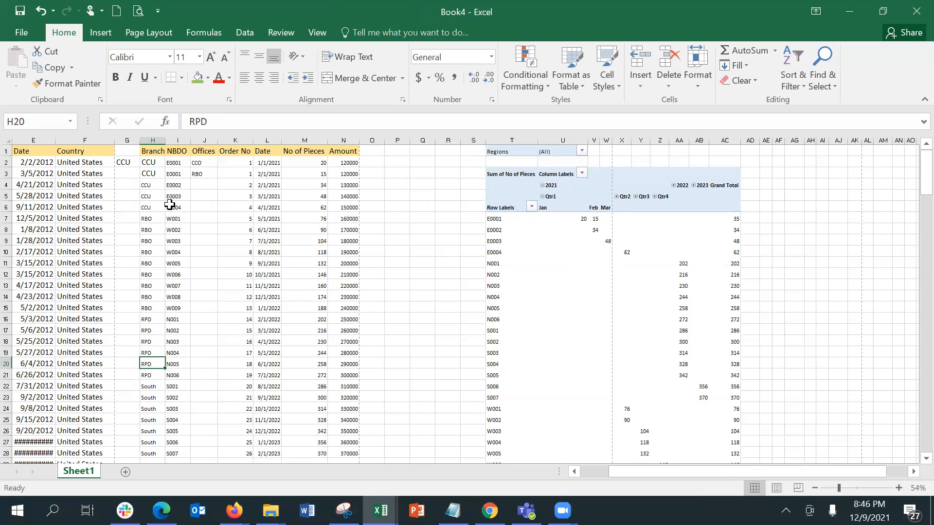
type("ATA")
key("Return")
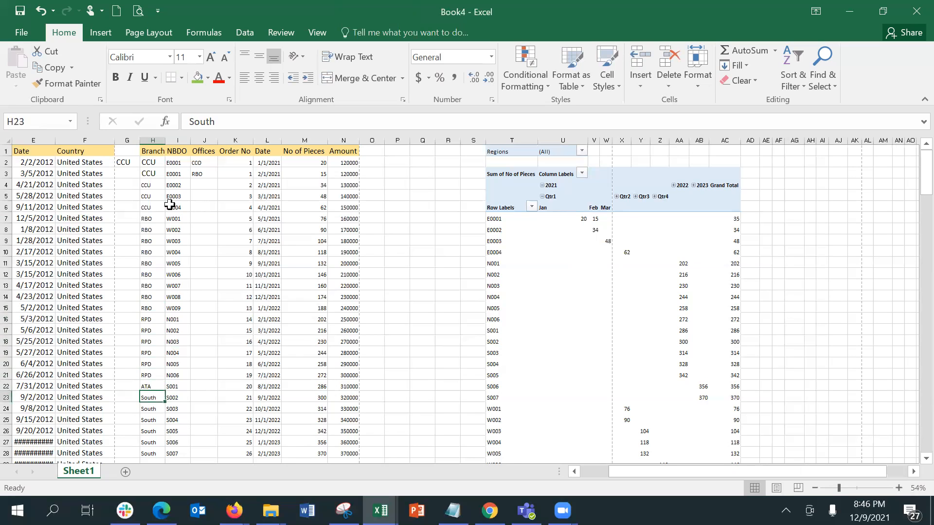
key("Up")
key("Down")
key("Up")
key("shift+Down")
key("ctrl+d")
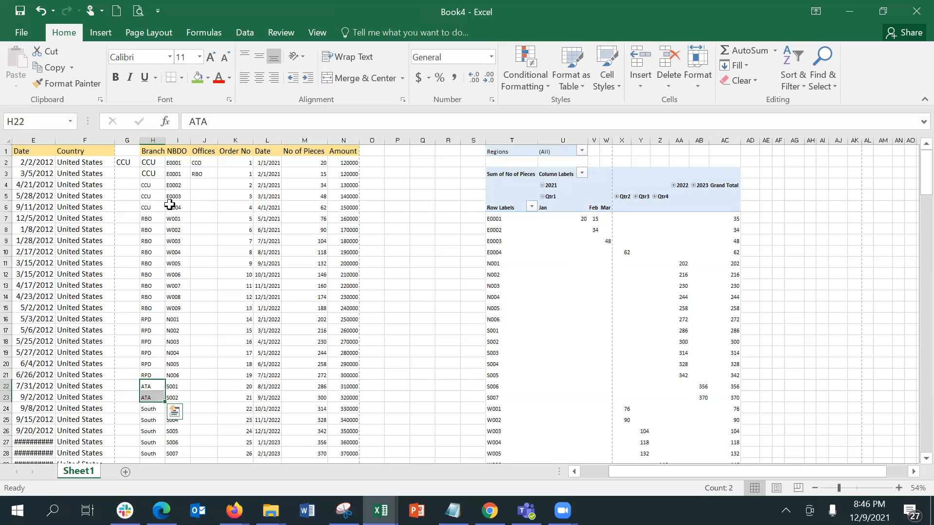
key("Down")
key("Down")
key("Up")
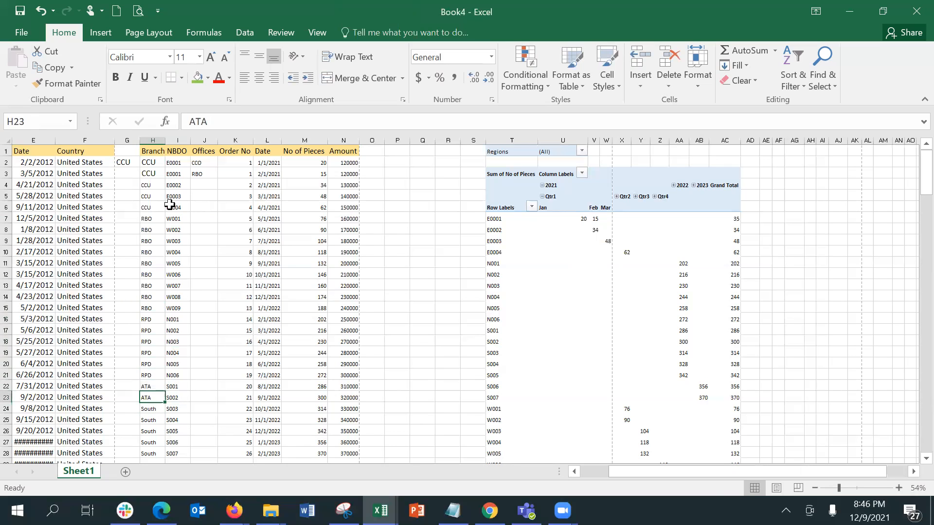
key("shift+Down")
key("shift+Down")
key("shift+Down")
key("shift+Down")
key("shift+Down")
key("shift+Down")
key("shift+Down")
key("shift+Down")
key("shift+Down")
key("shift+Up")
key("shift+Up")
key("shift+Up")
key("shift+Up")
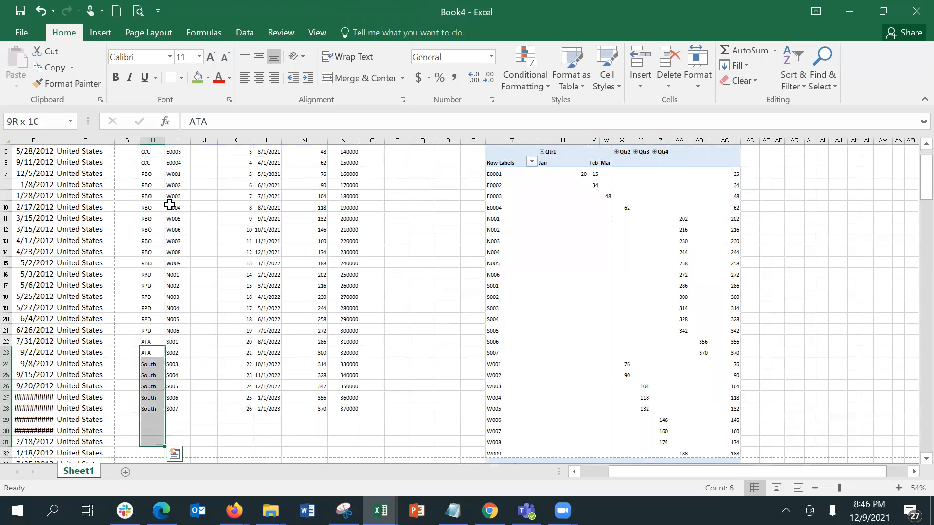
key("ctrl+d")
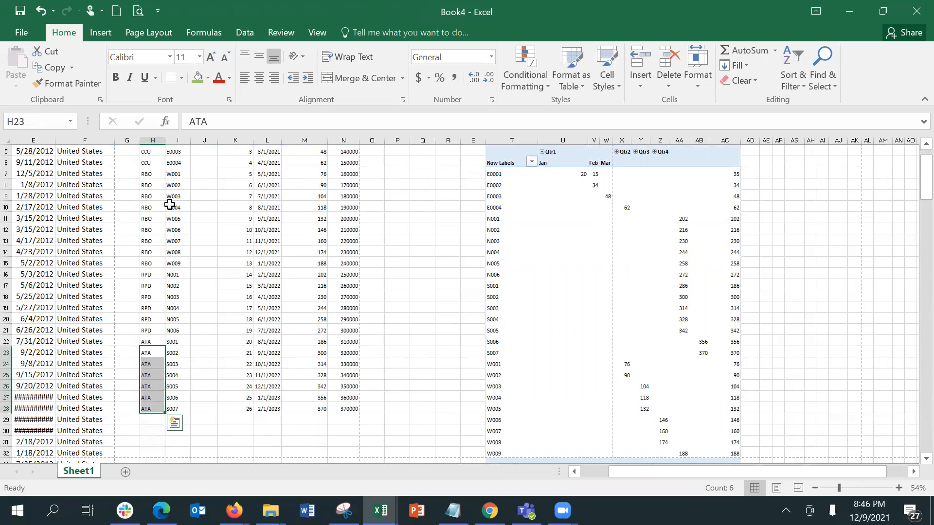
key("Up")
key("Up")
key("Up")
key("Up")
key("Up")
key("Up")
key("Up")
key("Up")
key("Up")
key("Up")
key("Up")
key("Up")
key("Up")
key("Up")
key("Up")
key("Up")
key("Up")
key("Up")
key("Up")
key("Up")
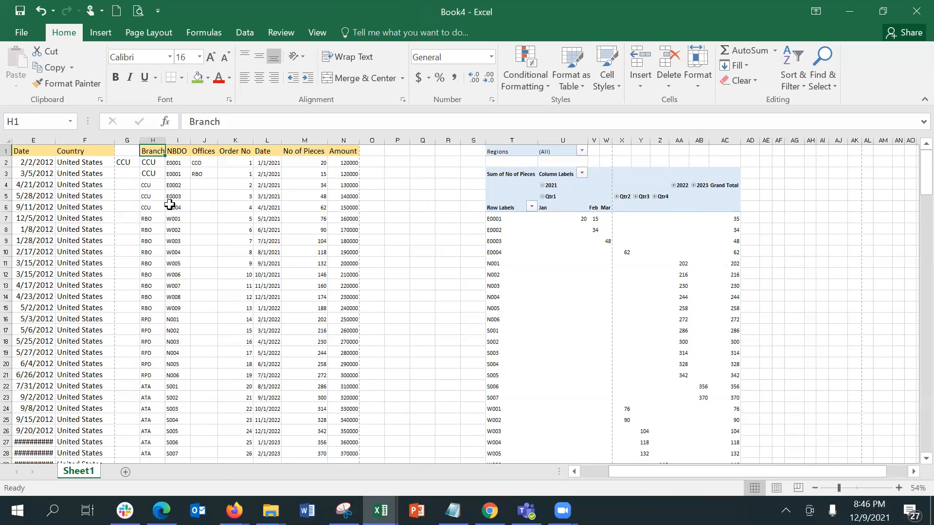
Refresh the pivot table so it picks up the renamed branches
left_click(581, 151)
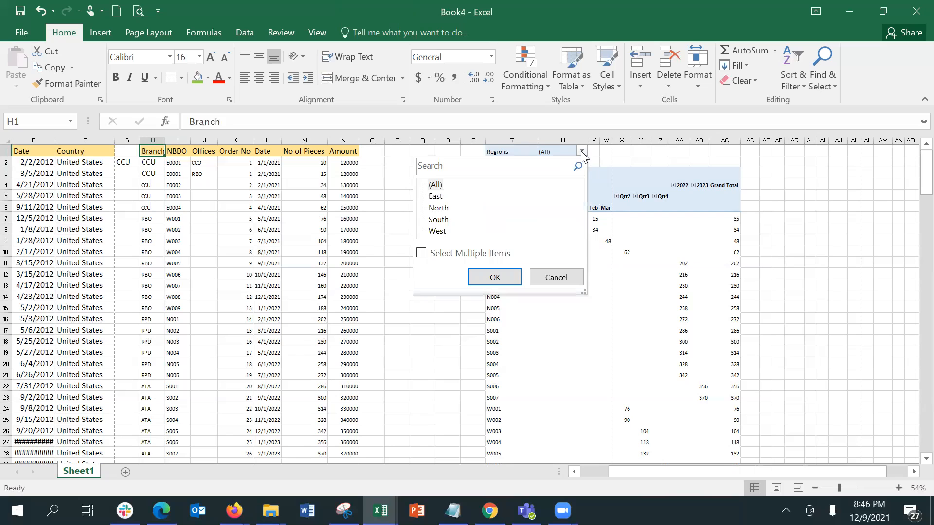
left_click(556, 277)
left_click(550, 266)
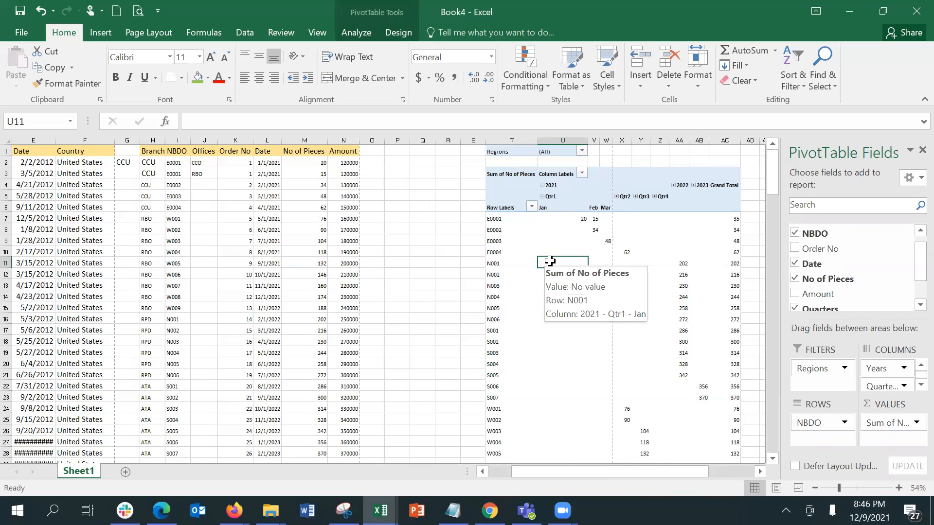
right_click(550, 262)
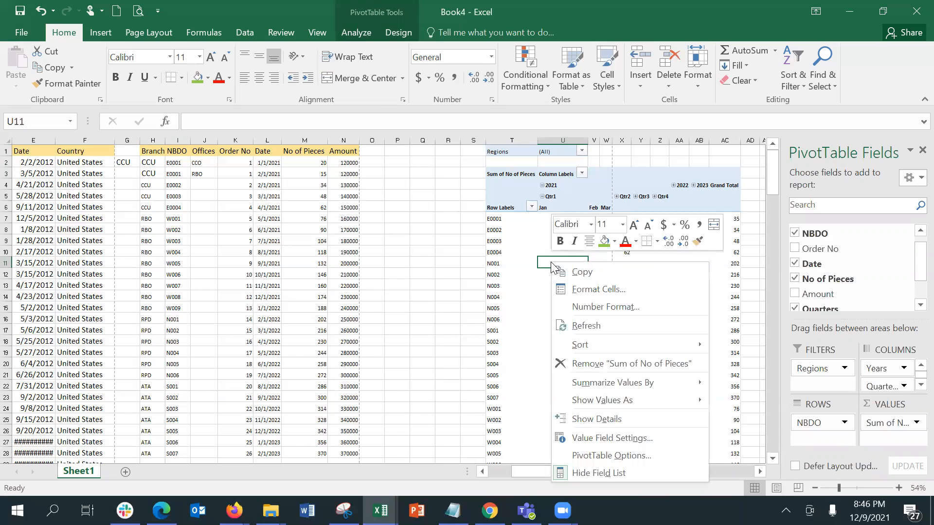
left_click(583, 325)
left_click(576, 150)
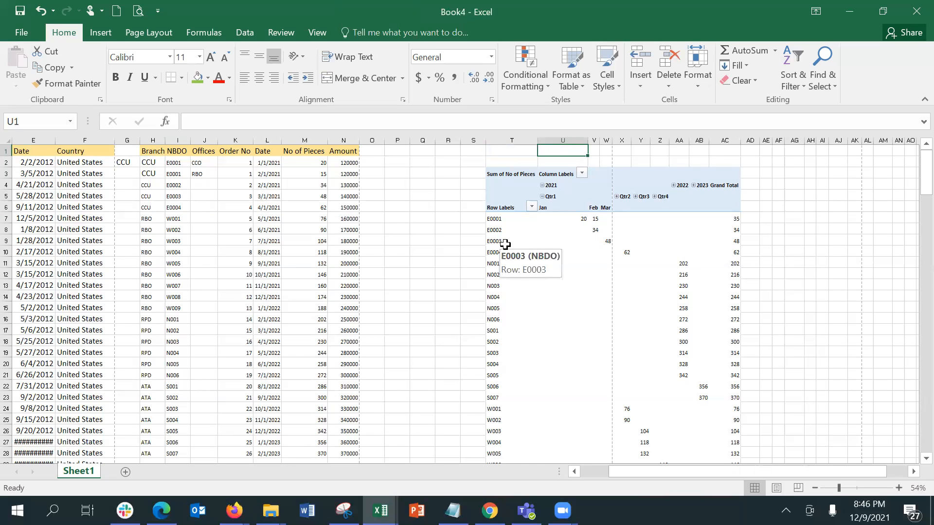
Drag the Branch field into the pivot's FILTERS area, showing (All)
left_click(521, 240)
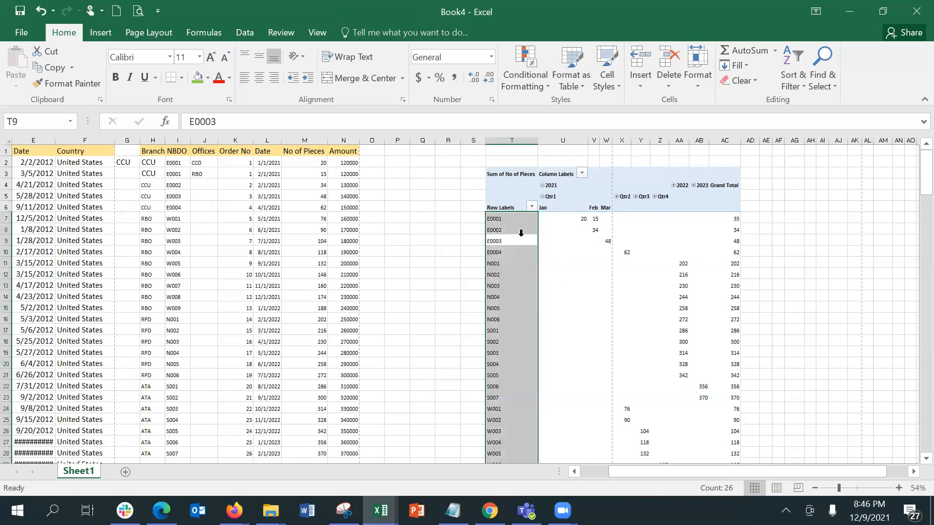
left_click(522, 240)
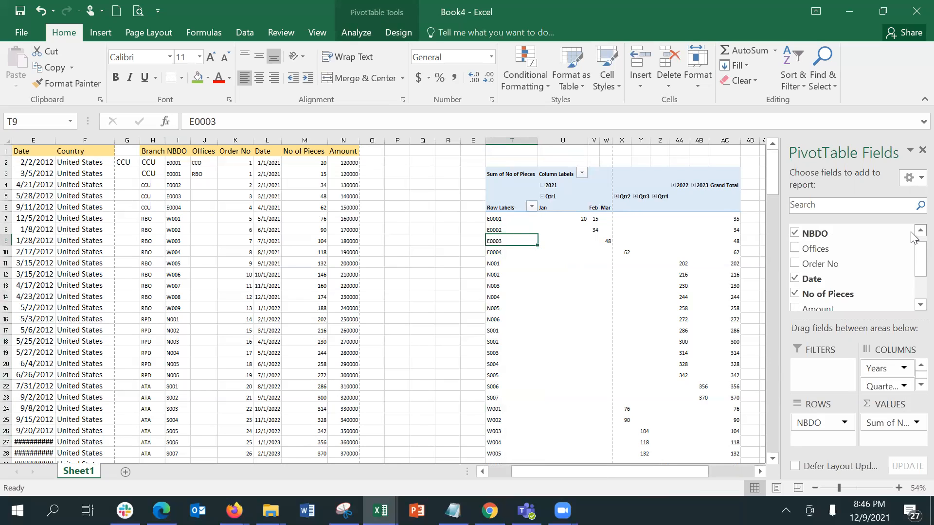
scroll(912, 238, "up", 1)
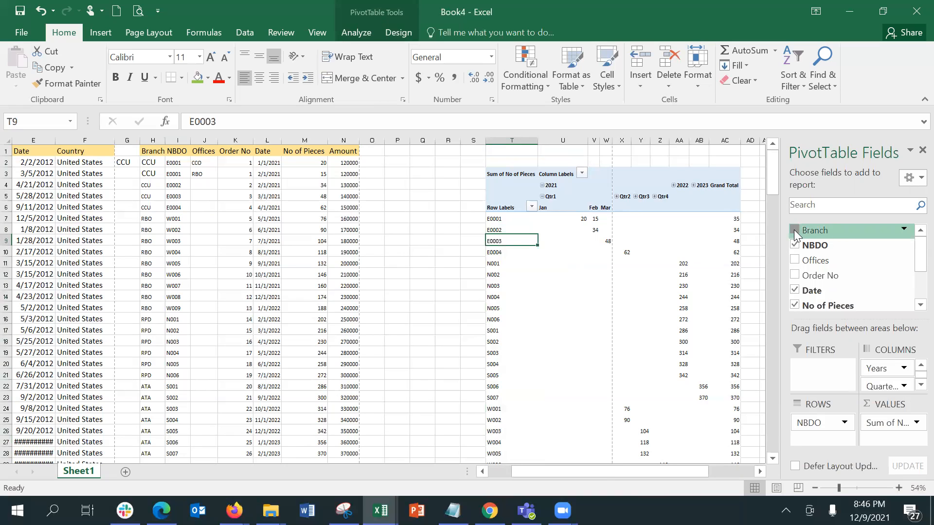
left_click_drag(832, 233, 829, 367)
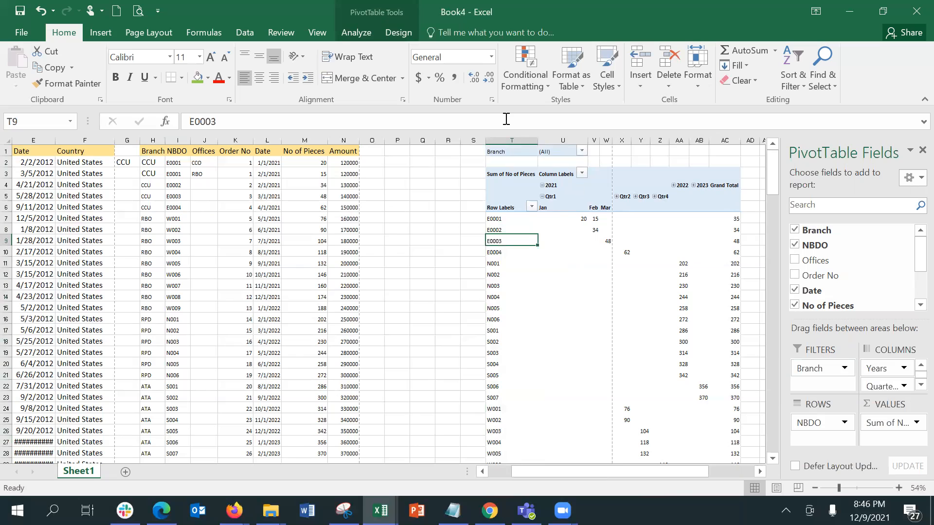
left_click(581, 150)
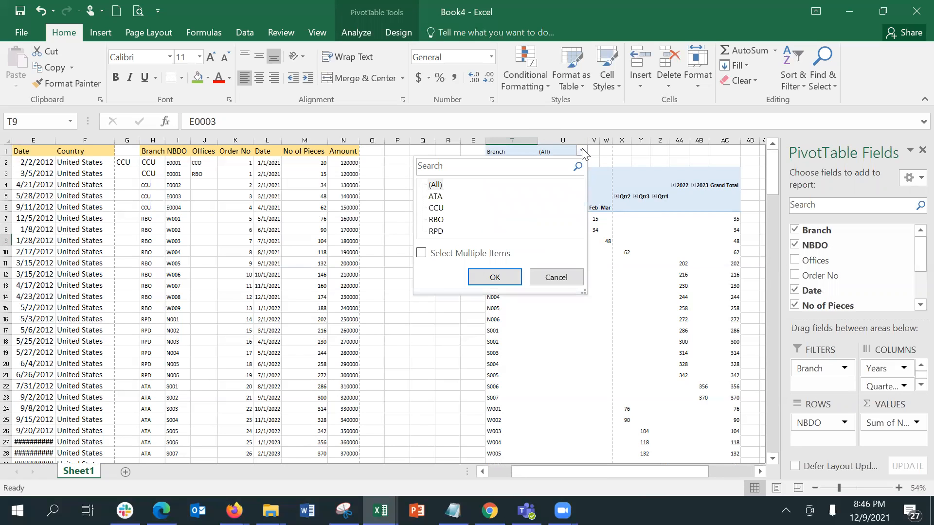
left_click(435, 196)
left_click(436, 208)
left_click(500, 280)
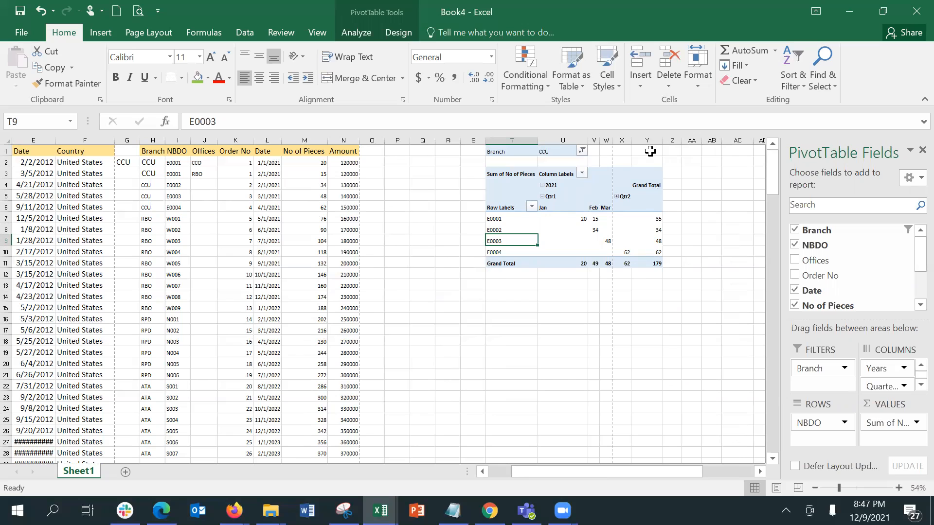
left_click(582, 152)
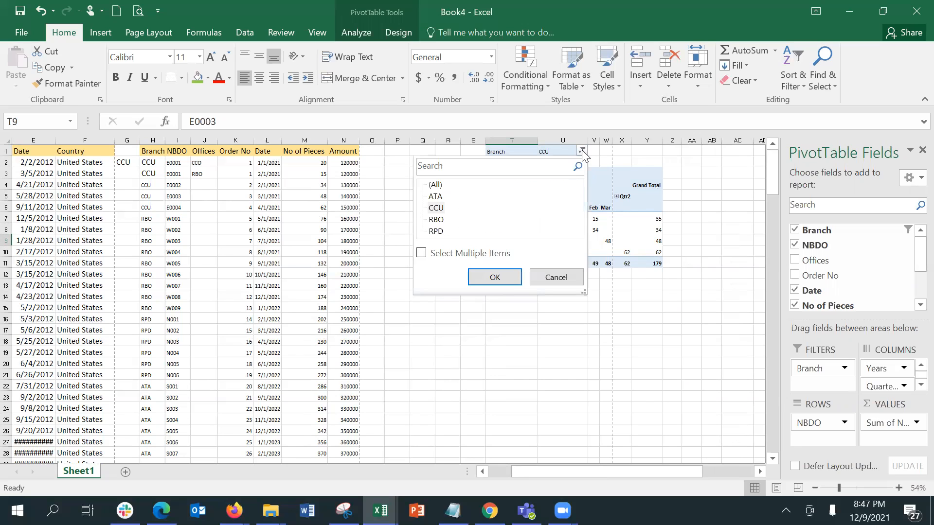
left_click(434, 185)
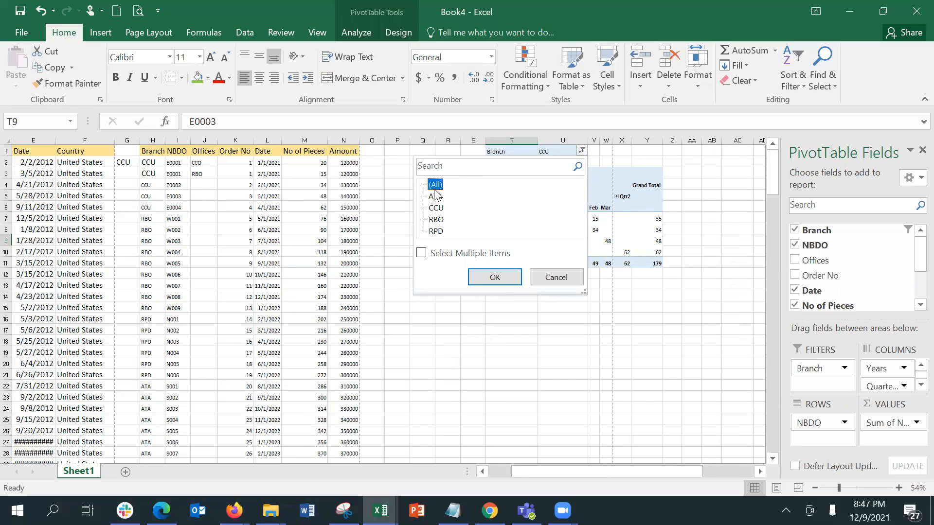
left_click(491, 276)
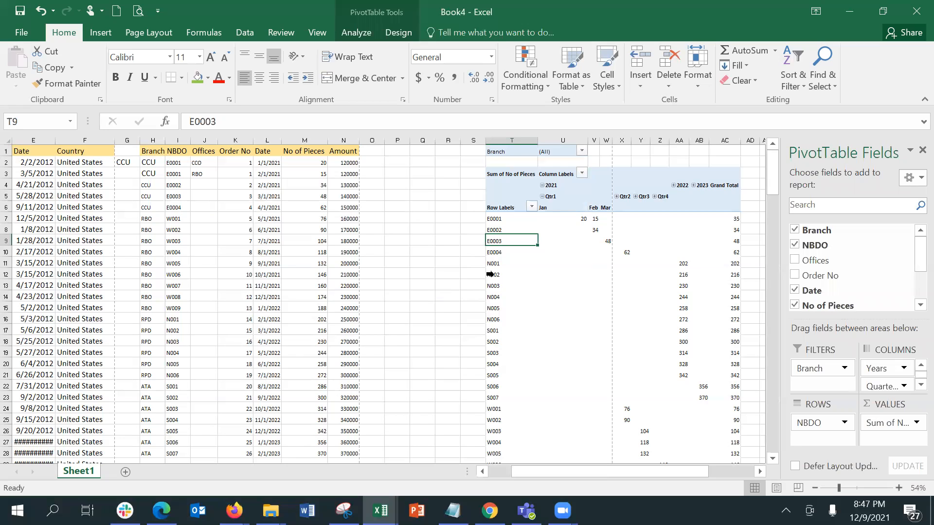
left_click(582, 151)
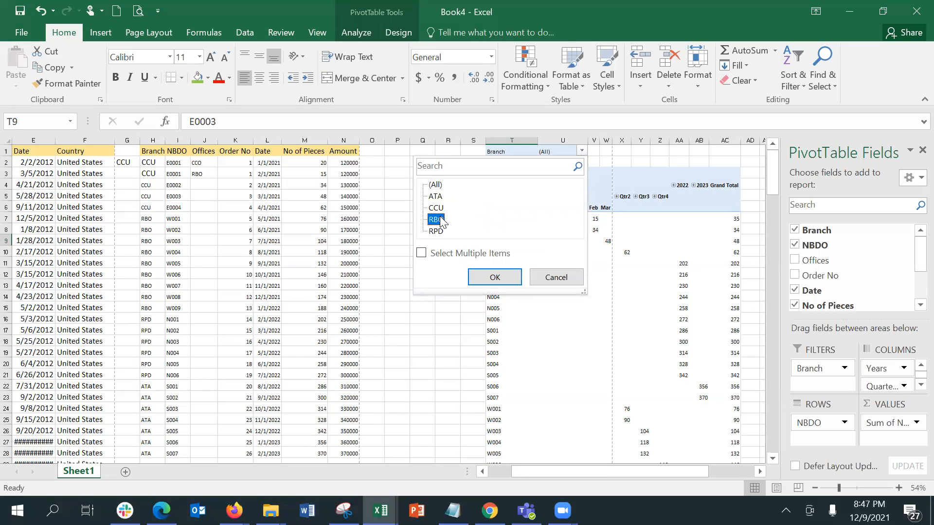
left_click(481, 275)
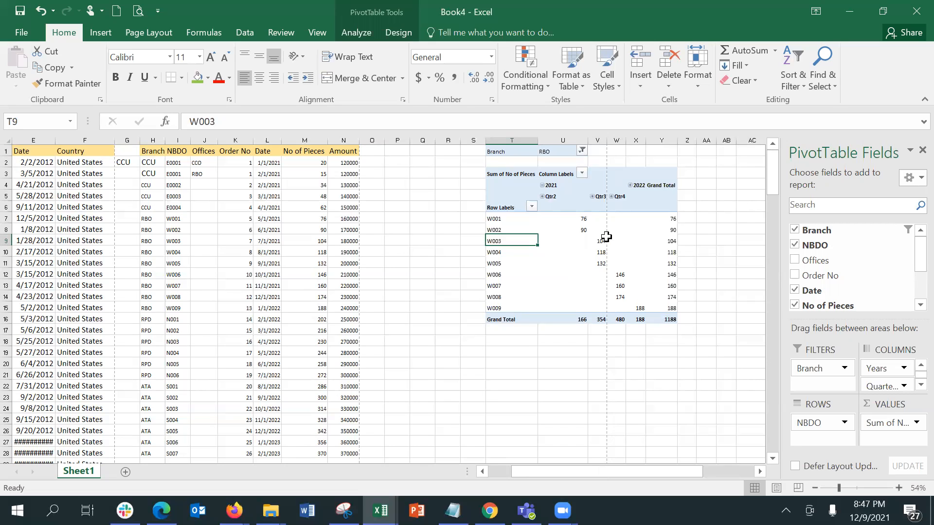
left_click(583, 149)
left_click(436, 185)
left_click(480, 275)
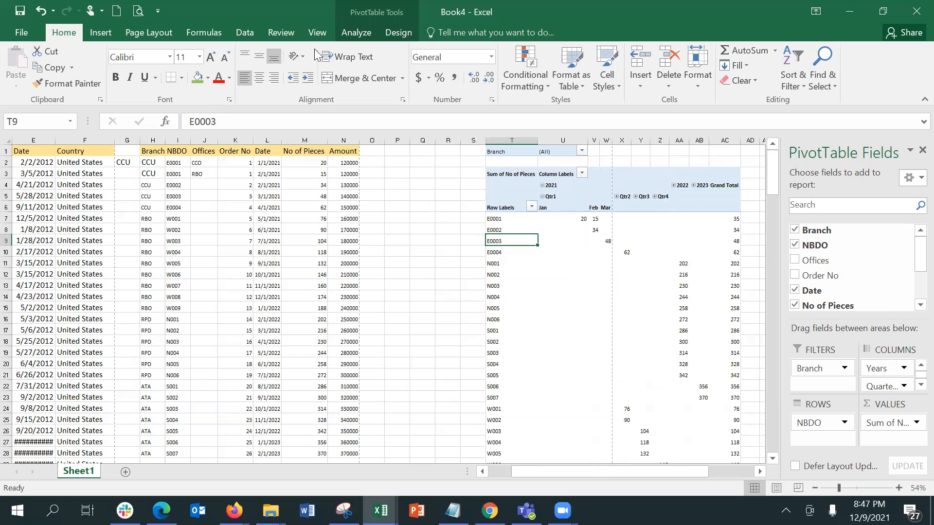
Insert a Branch slicer (ATA, CCU, RBO, RPD) and position it beside the pivot table
left_click(370, 33)
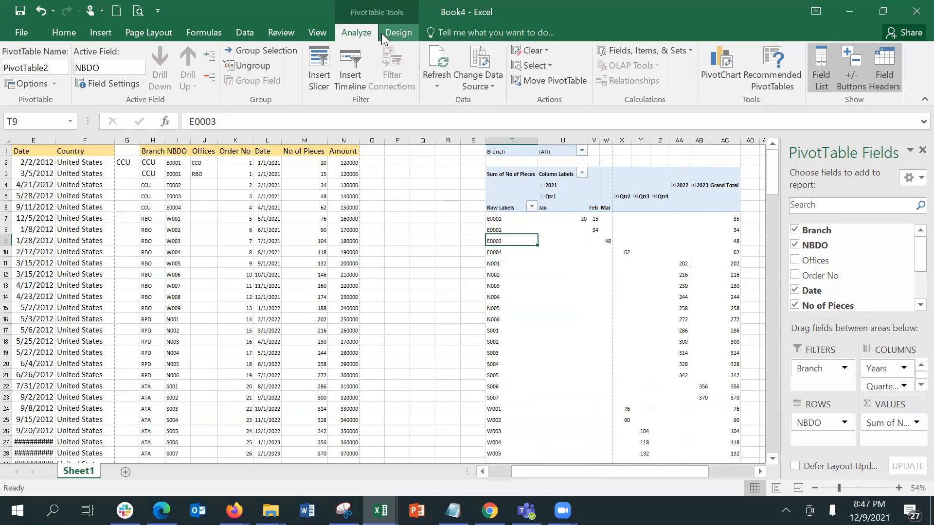
left_click(317, 70)
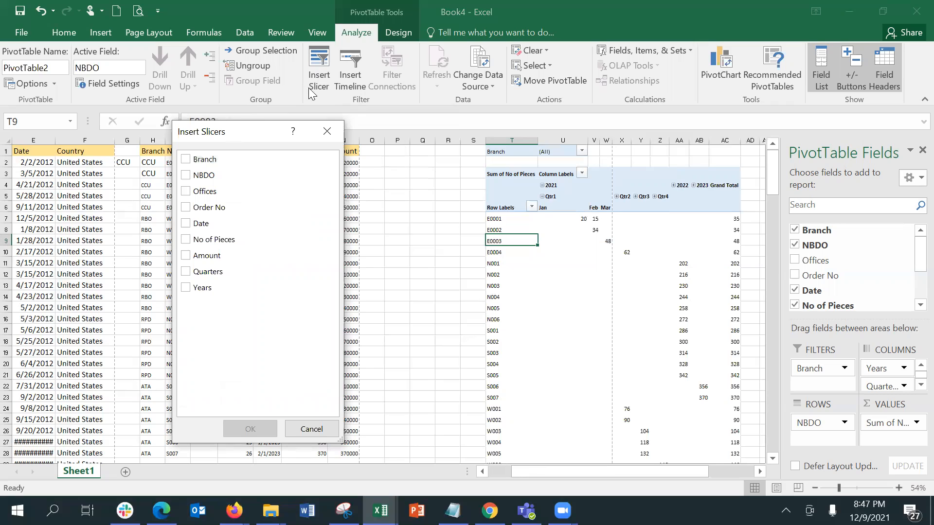
left_click(204, 160)
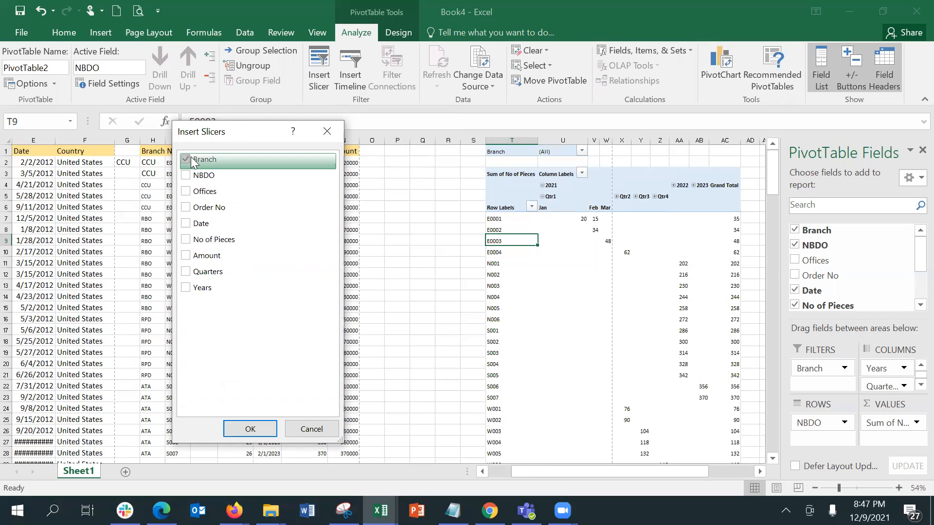
left_click(269, 433)
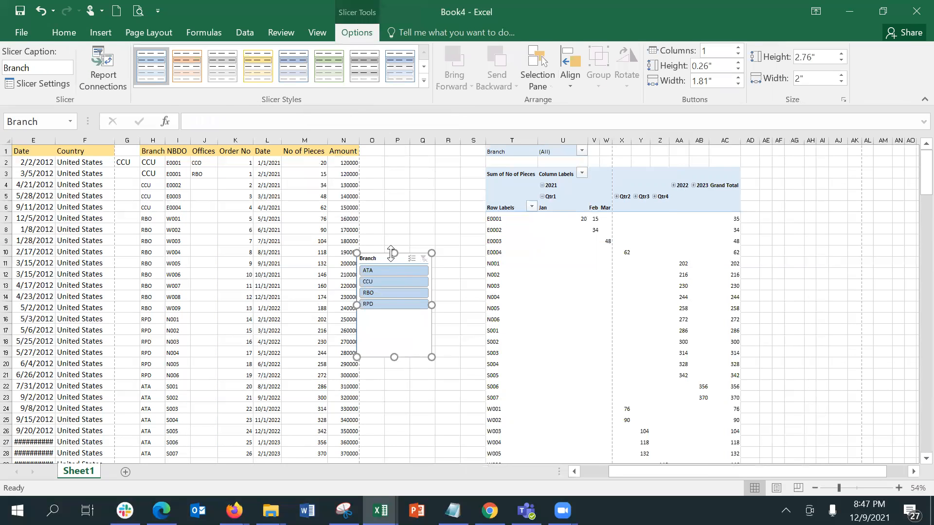
left_click_drag(382, 255, 403, 287)
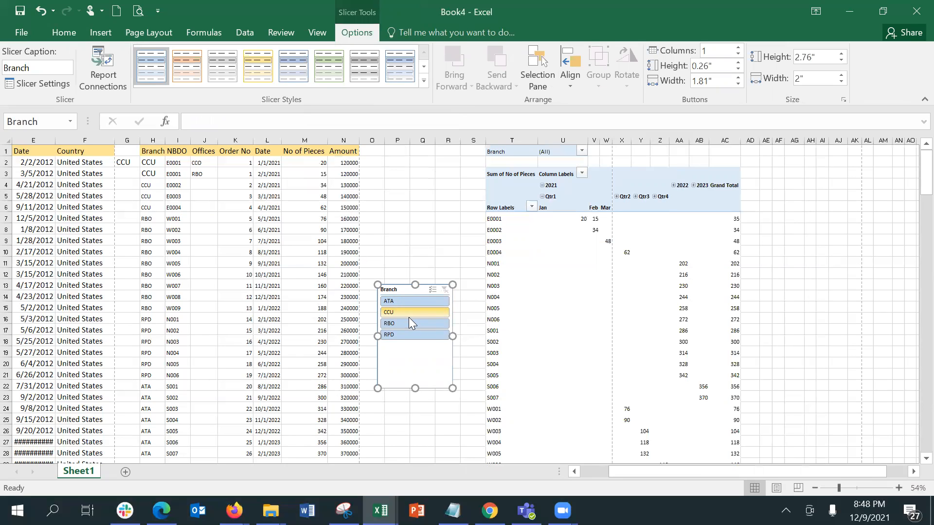
Expand 2022 into Qtr1–Qtr3 months and filter the slicer to ATA, totalling 2296
left_click(405, 312)
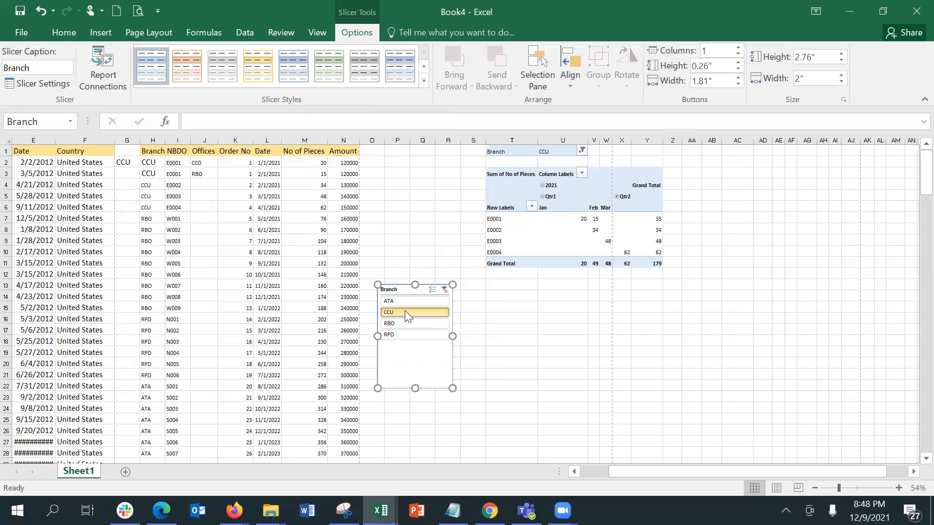
left_click(403, 301)
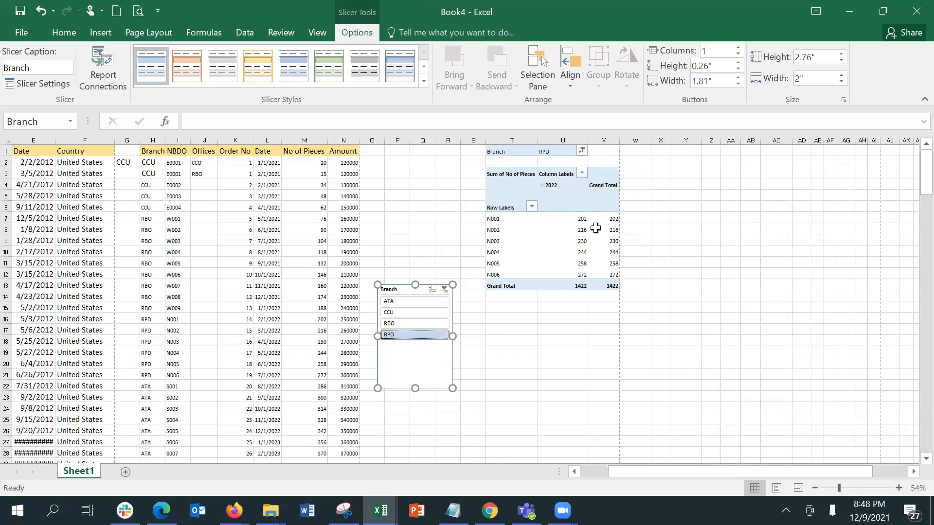
left_click(542, 185)
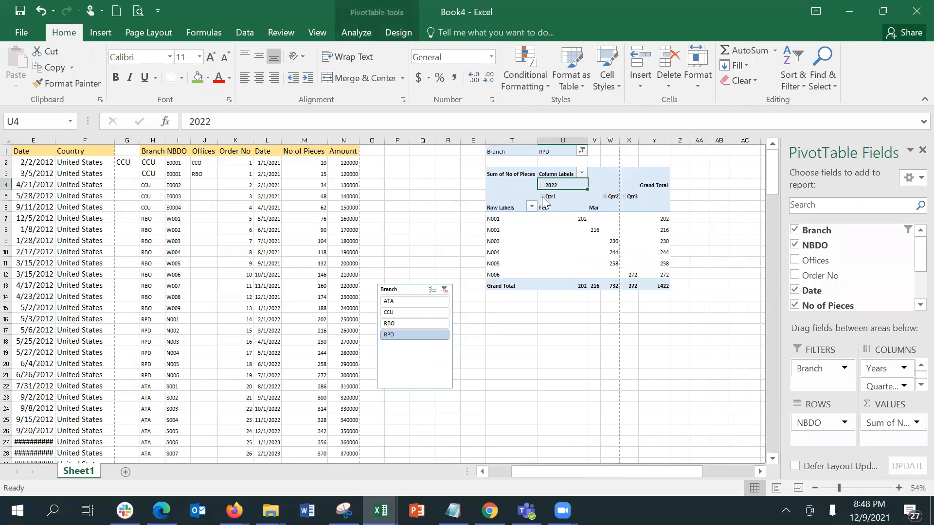
left_click(542, 196)
left_click(542, 196)
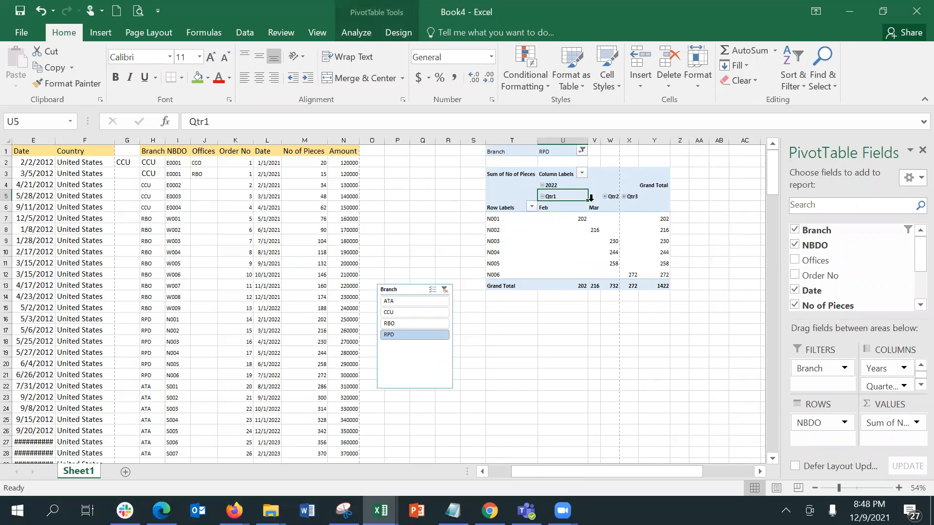
left_click(605, 196)
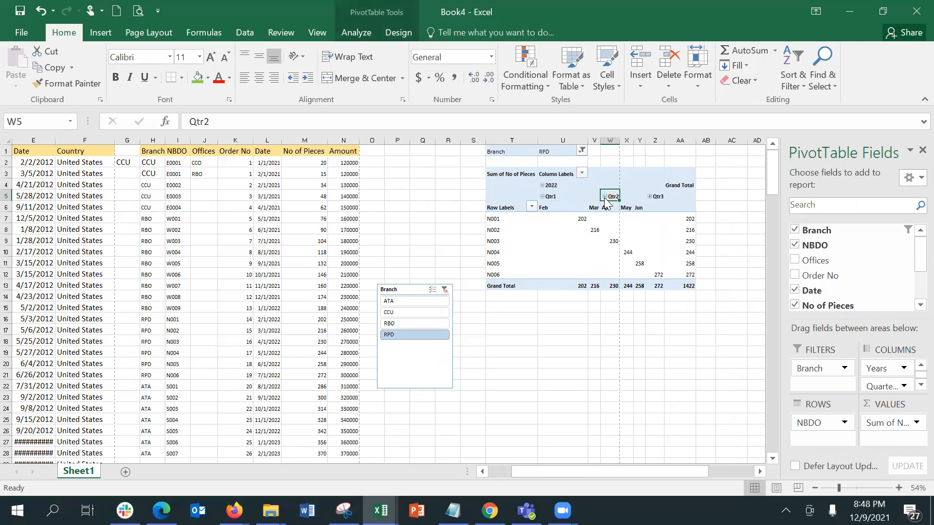
mouse_move(598, 224)
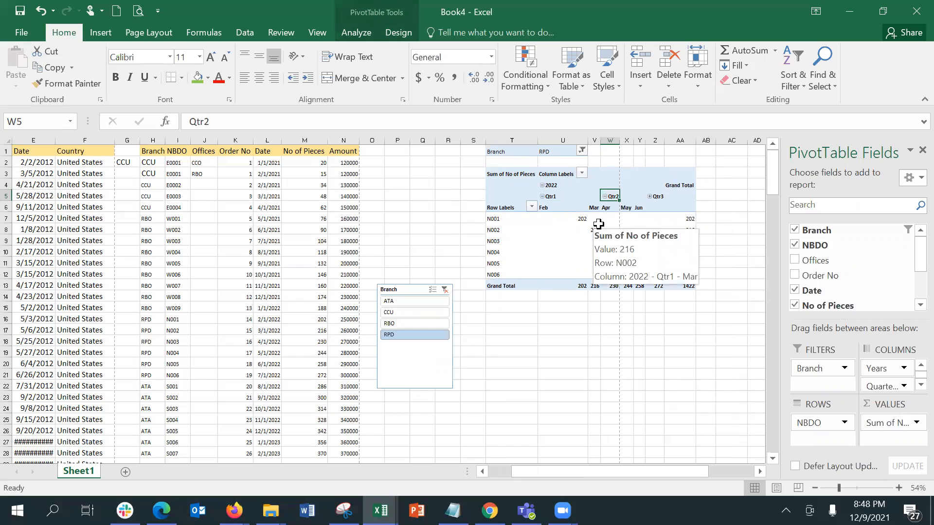
left_click(652, 200)
left_click(650, 196)
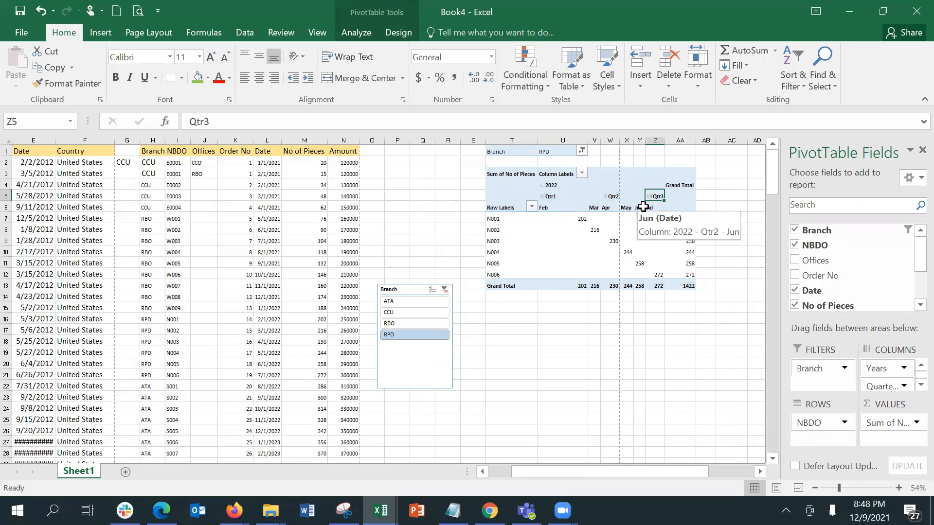
left_click(427, 305)
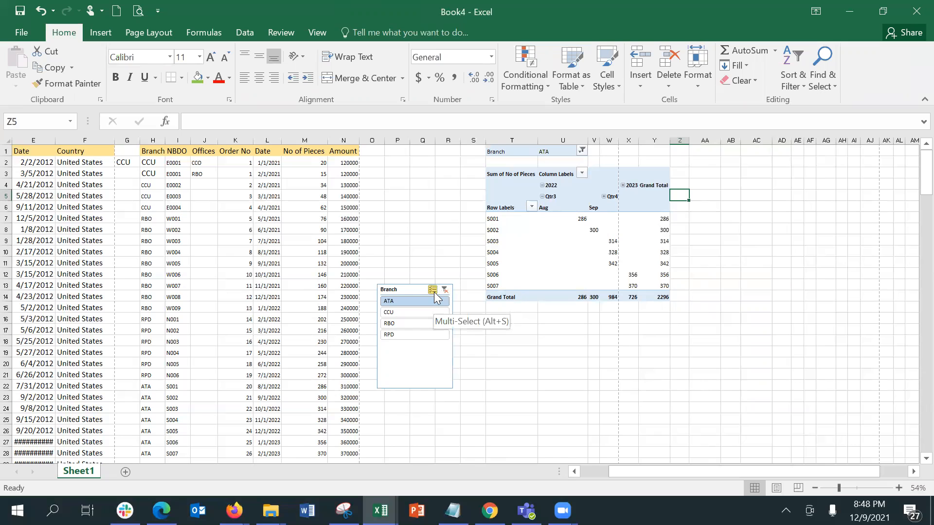
Multi-select ATA and RBO in the slicer, then move Branch into Columns below Years
left_click(434, 295)
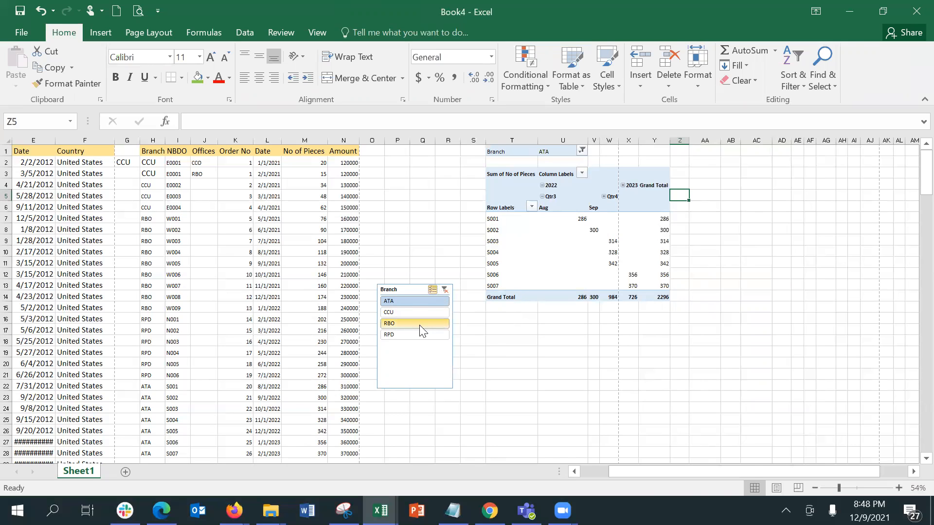
left_click(420, 325)
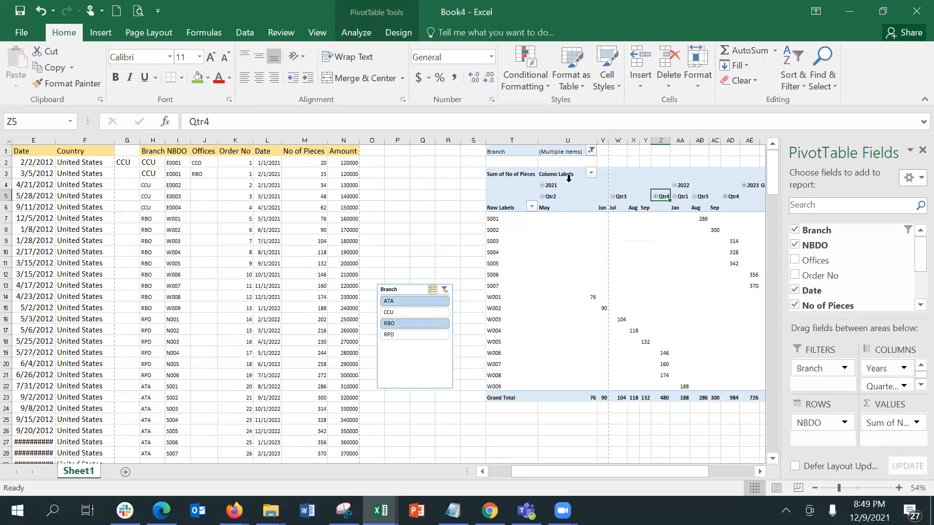
mouse_move(681, 322)
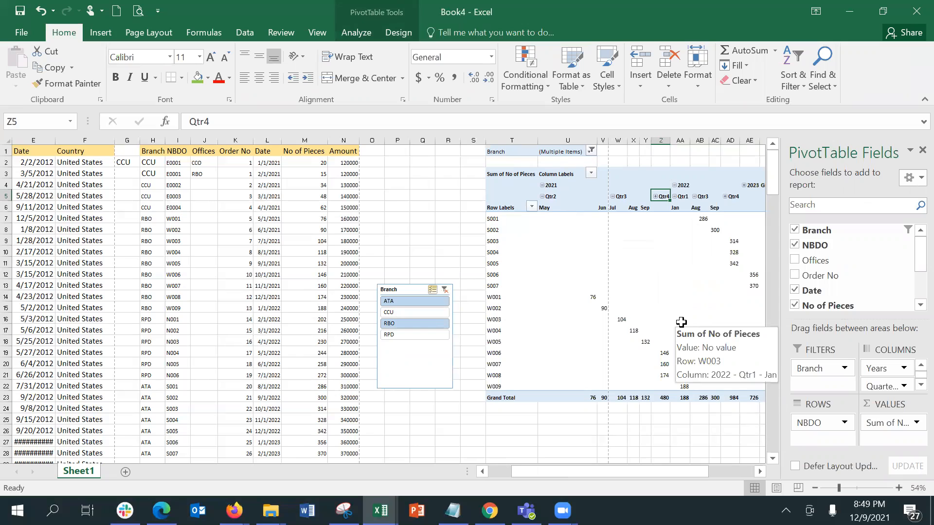
left_click_drag(874, 231, 861, 383)
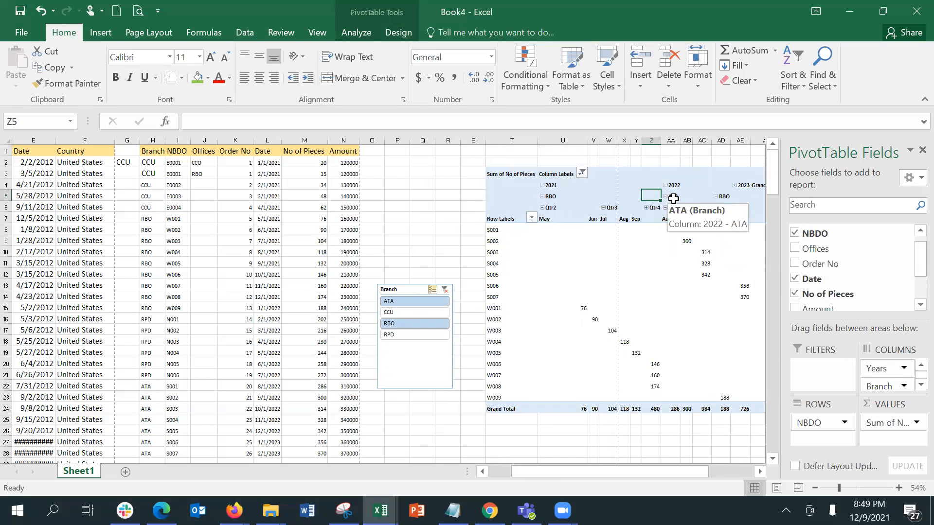
Undo the column move and drag Branch into the Rows area beneath NBDO
key("ctrl+z")
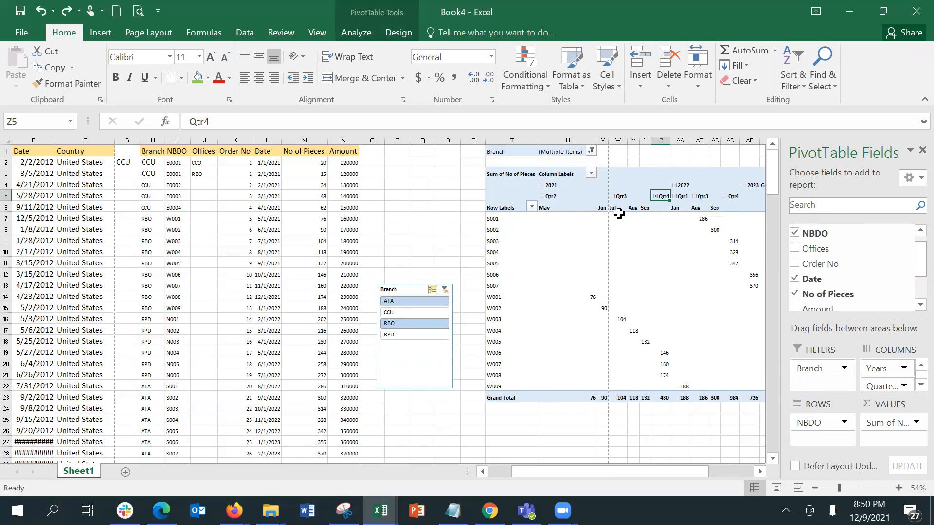
mouse_move(736, 387)
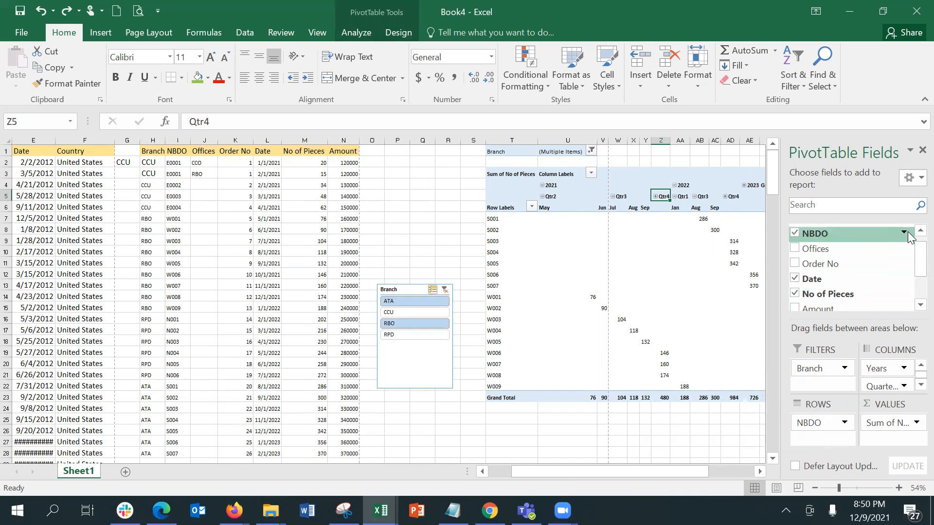
scroll(913, 240, "up", 1)
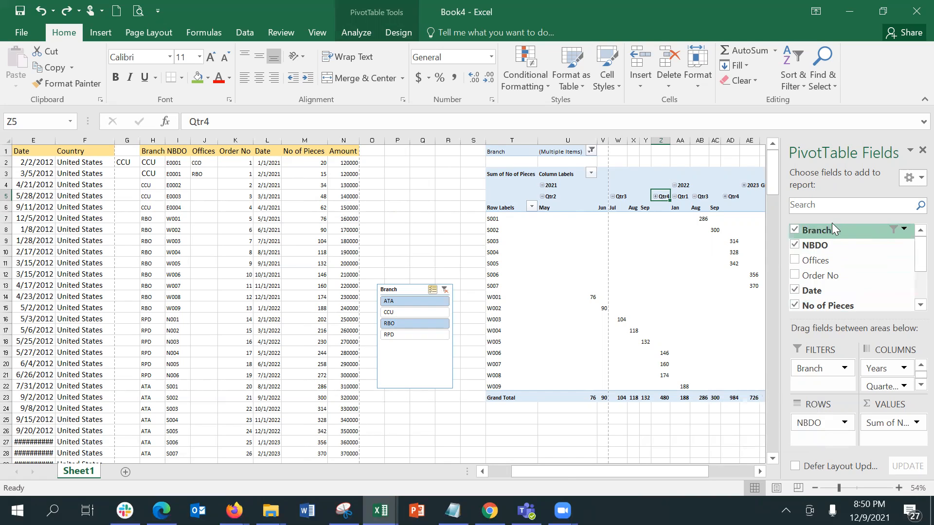
left_click_drag(833, 233, 895, 367)
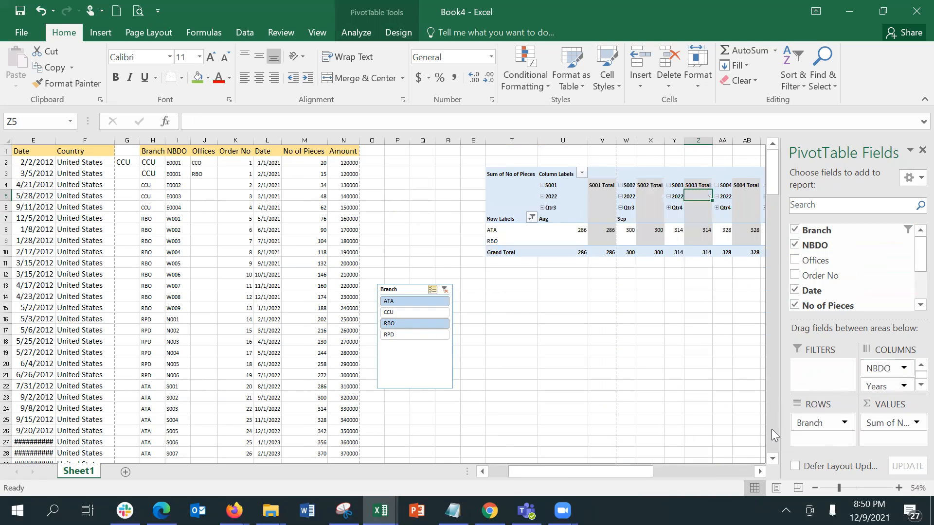
left_click(665, 283)
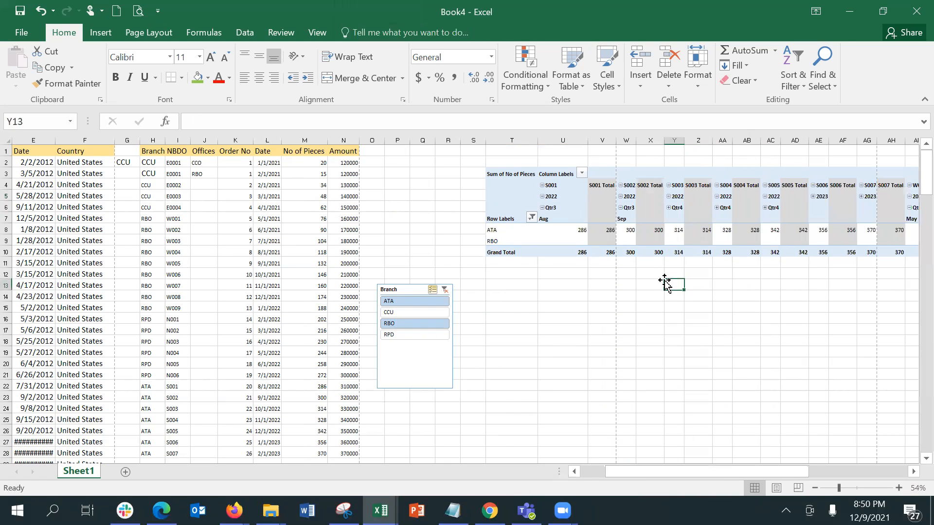
key("Right")
key("Right")
key("Right")
key("Right")
key("Right")
key("Right")
key("Right")
key("Right")
key("Right")
key("Right")
key("Right")
key("Right")
key("Right")
key("Right")
key("Right")
key("Right")
key("Right")
key("Right")
key("Right")
key("Right")
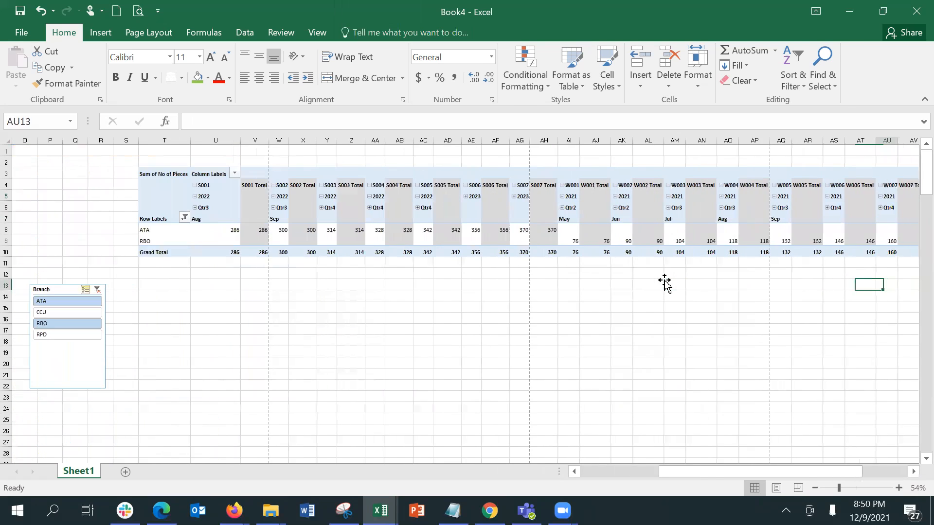
key("Left")
key("Left")
key("Left")
key("Left")
key("Left")
key("Left")
key("Left")
key("Left")
key("Left")
key("Left")
key("Left")
key("Left")
key("Left")
key("Left")
key("Left")
key("Left")
key("Left")
key("Left")
key("Left")
key("Left")
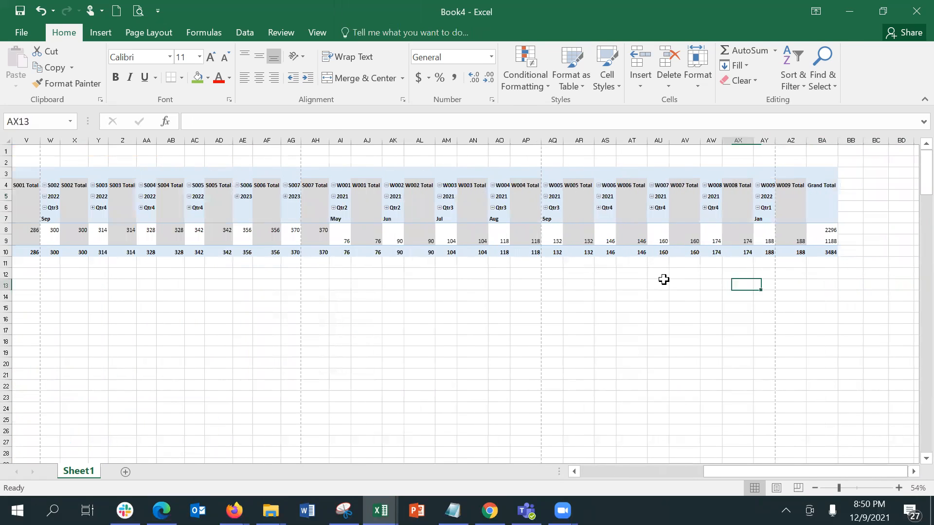
key("Left")
key("Left")
key("Left")
key("Left")
key("Left")
key("Left")
key("Left")
key("Left")
key("Left")
key("Left")
key("Left")
key("Left")
key("Left")
key("Left")
key("Left")
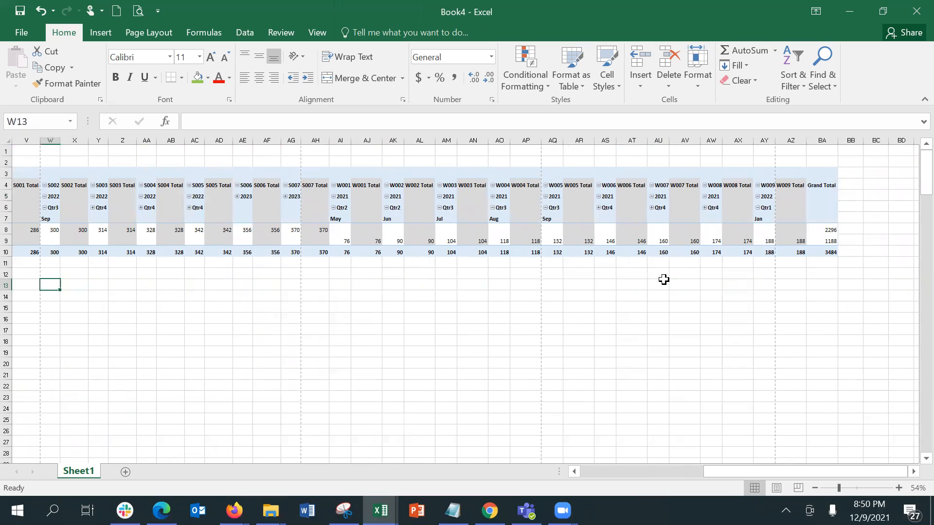
key("Left")
key("Left")
key("Left")
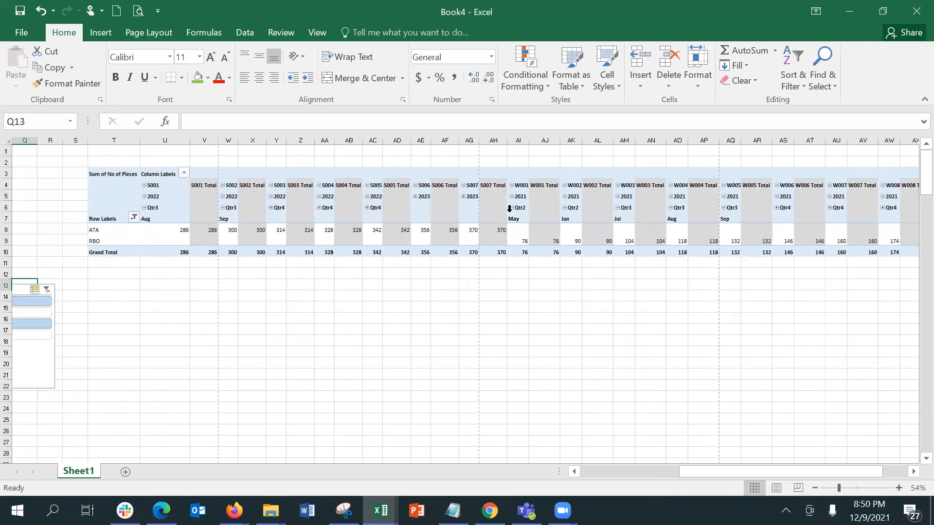
left_click(498, 208)
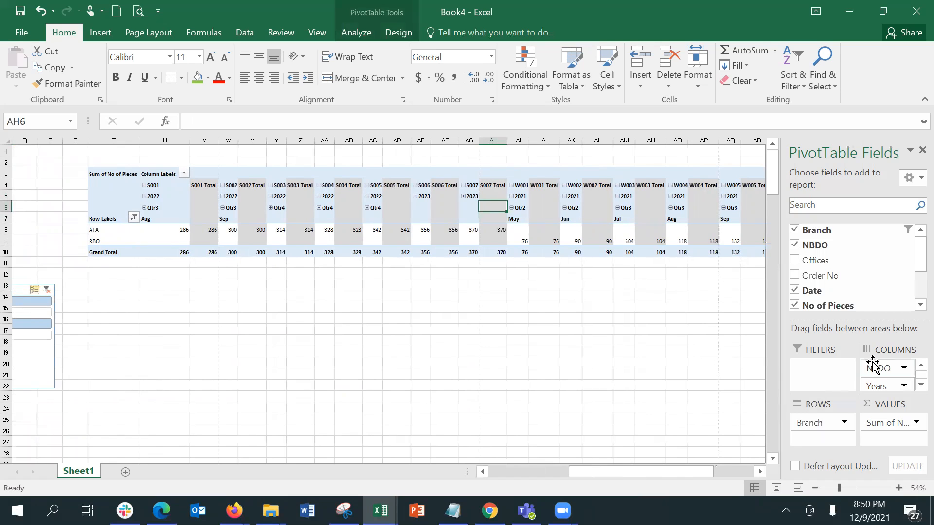
Move NBDO to Rows and remove Years, Date and Quarters, leaving ATA and RBO columns
left_click_drag(873, 365, 893, 366)
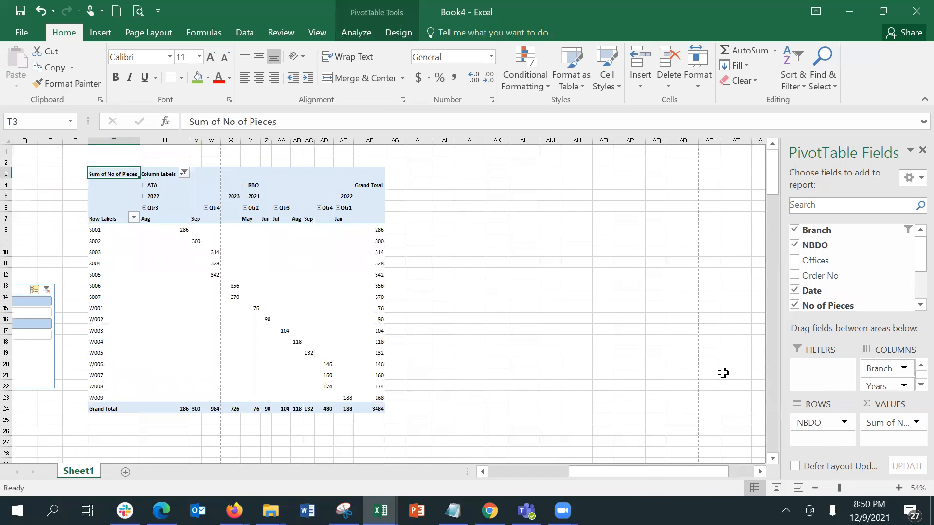
left_click_drag(875, 386, 695, 258)
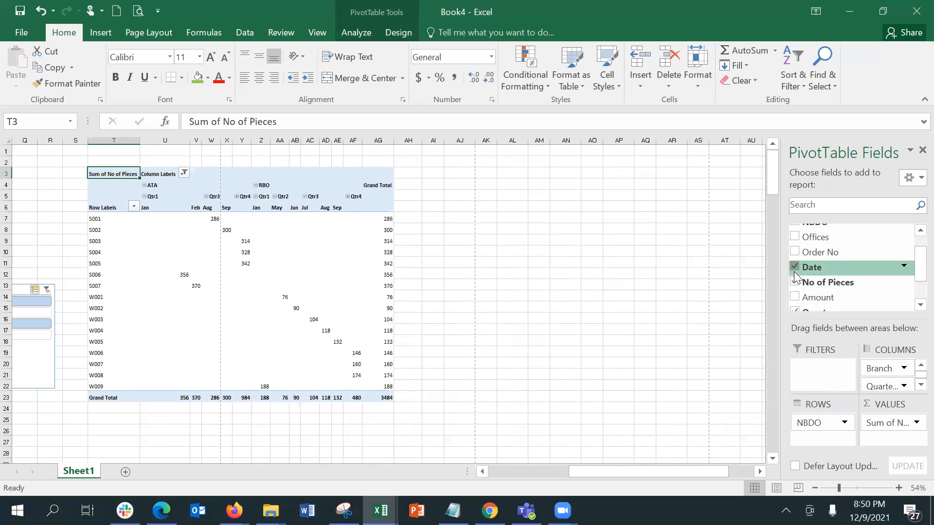
left_click(794, 267)
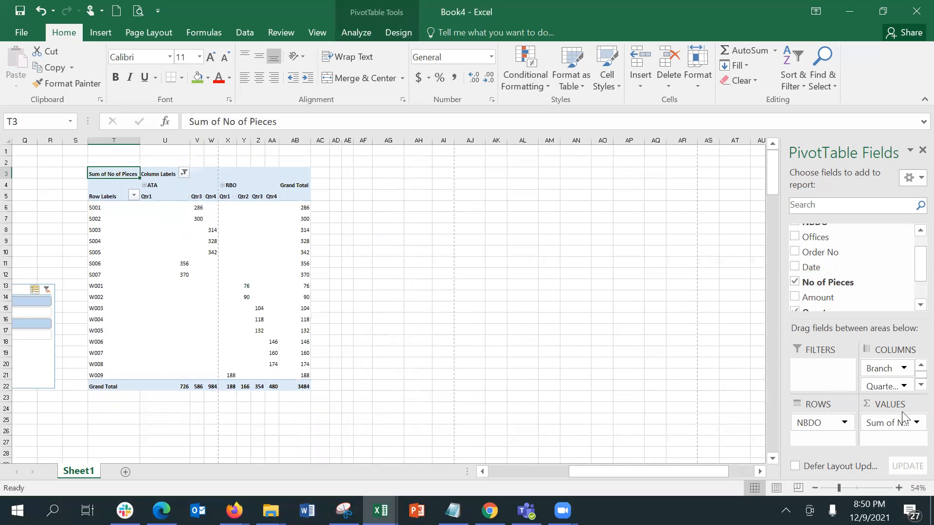
left_click_drag(885, 380, 674, 360)
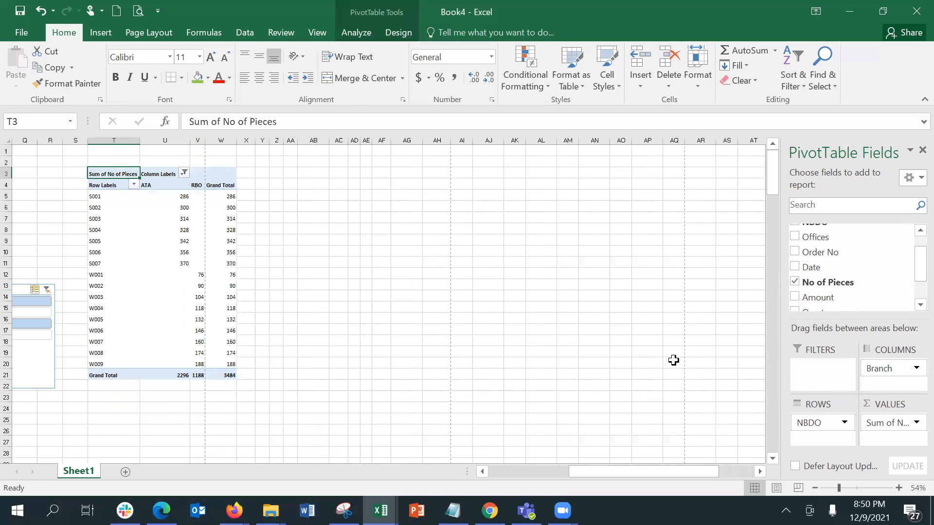
left_click(159, 204)
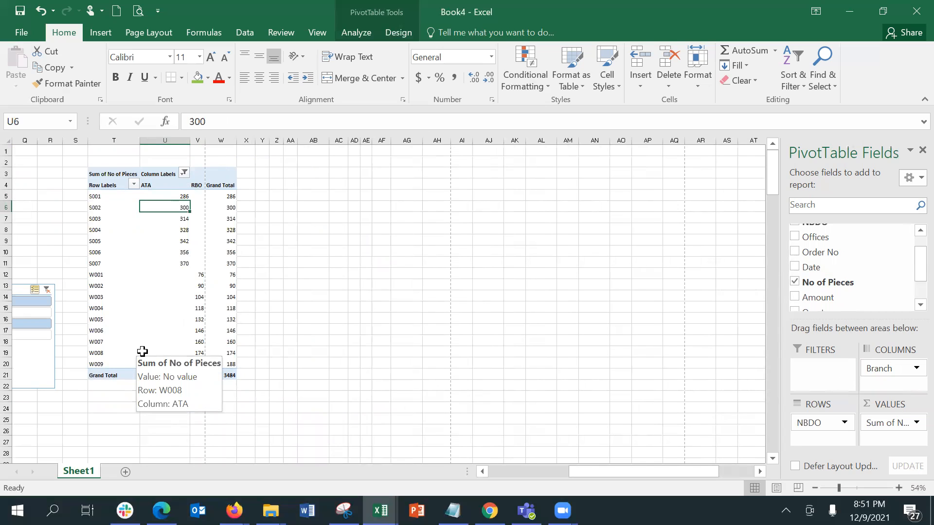
Clear the Branch slicer filter so ATA, CCU, RBO and RPD columns all appear
left_click(46, 289)
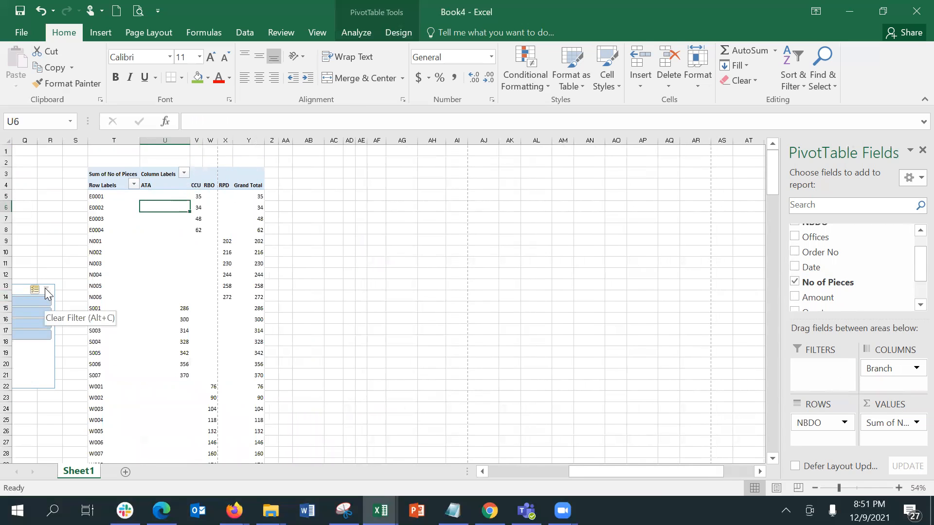
left_click(374, 306)
key("Left")
key("ctrl+Left")
key("Left")
key("Left")
key("Left")
key("Left")
key("Left")
key("Left")
key("Left")
key("Left")
key("Left")
key("Left")
key("Left")
key("Left")
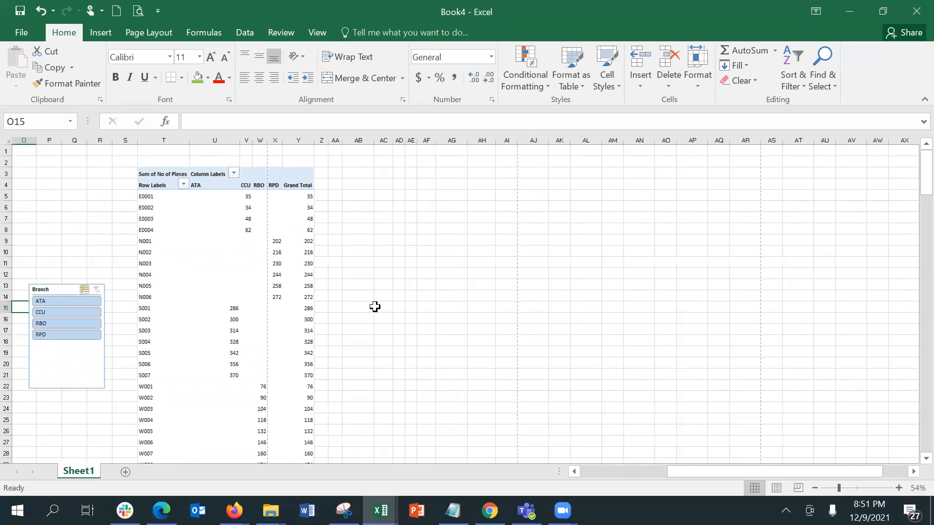
key("Left")
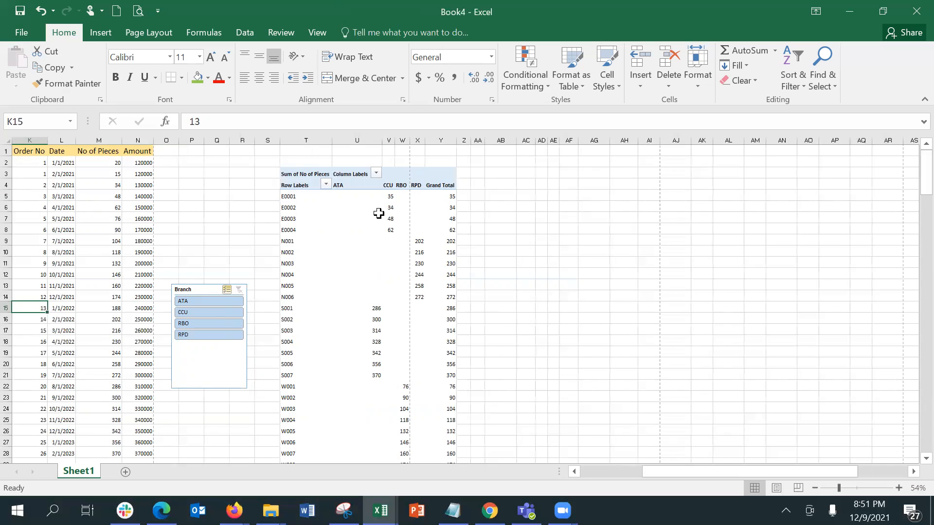
left_click(363, 194)
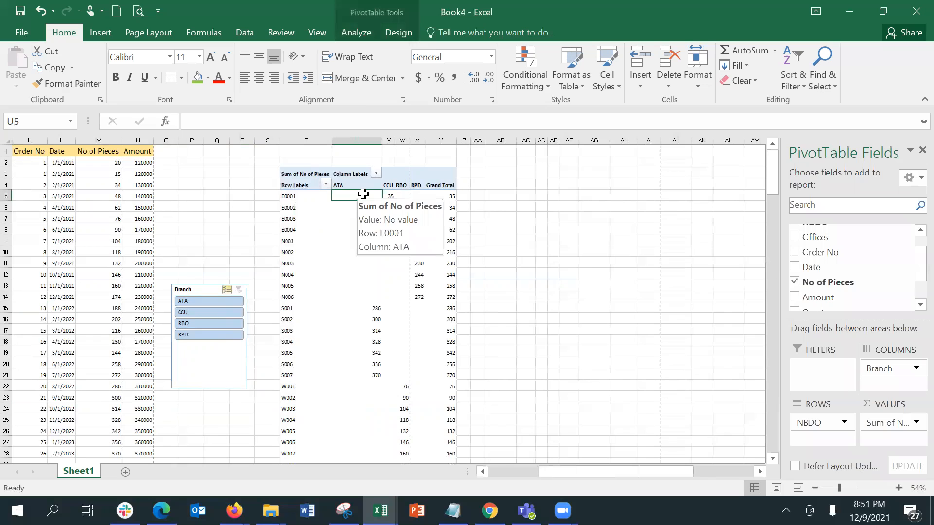
left_click(357, 34)
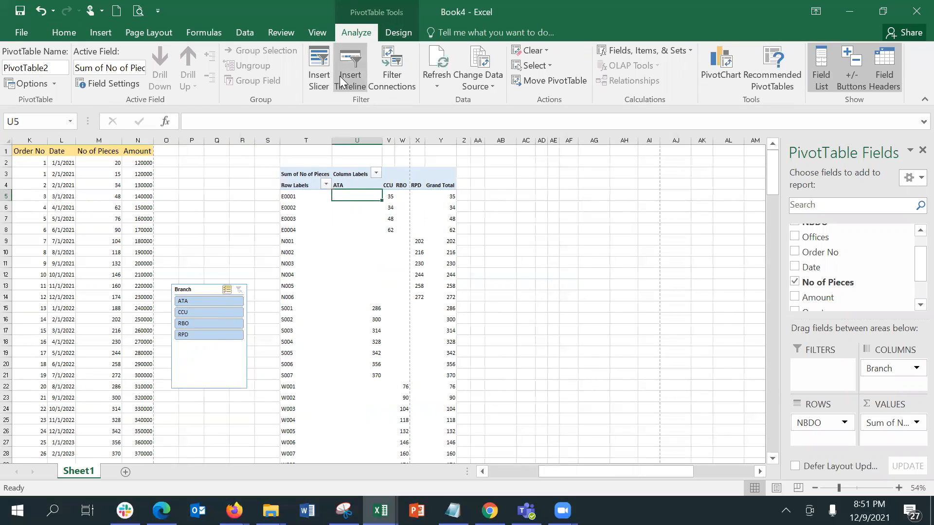
Add Date to Columns and place a Date timeline right of the pivot, narrowed to 2021–2023
left_click_drag(811, 267, 885, 379)
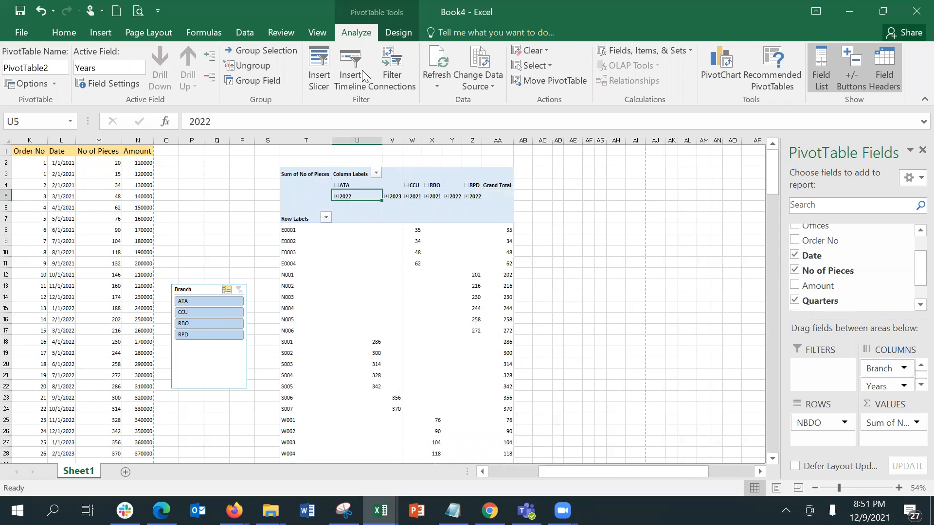
left_click(355, 59)
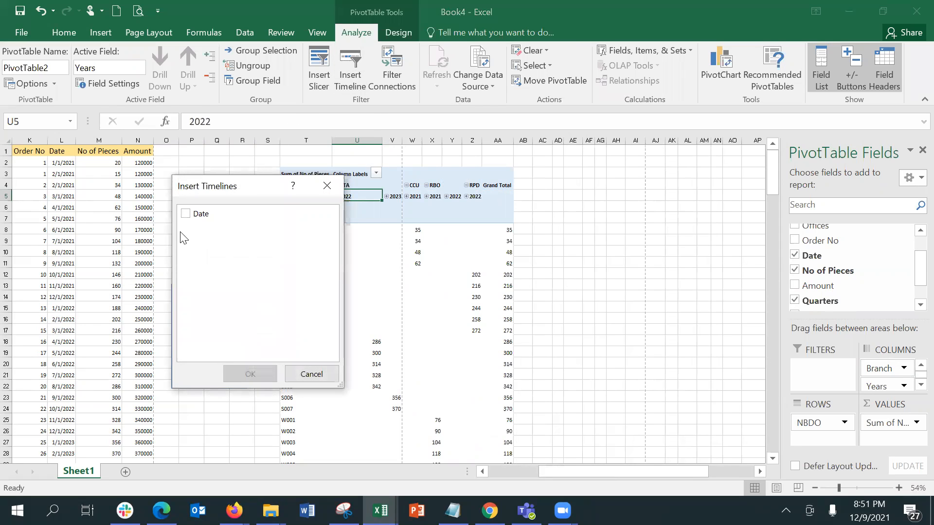
left_click(184, 214)
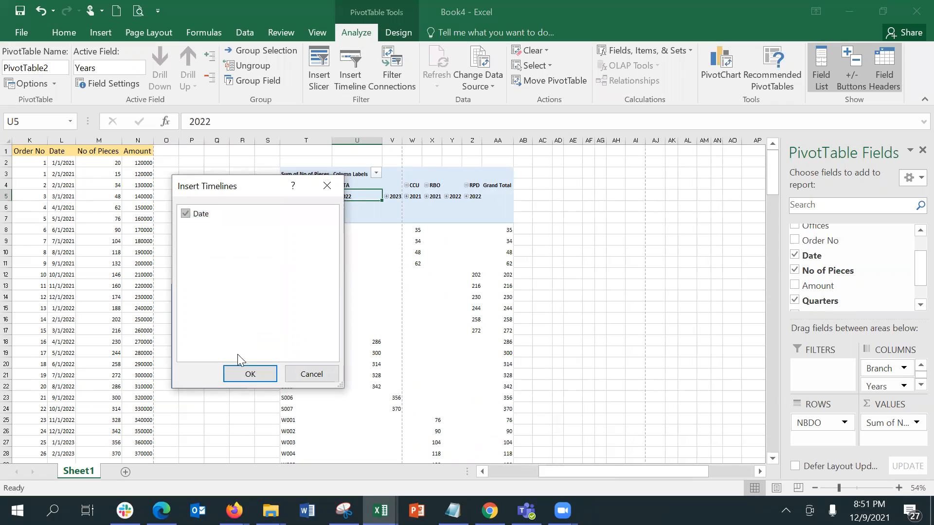
left_click(250, 374)
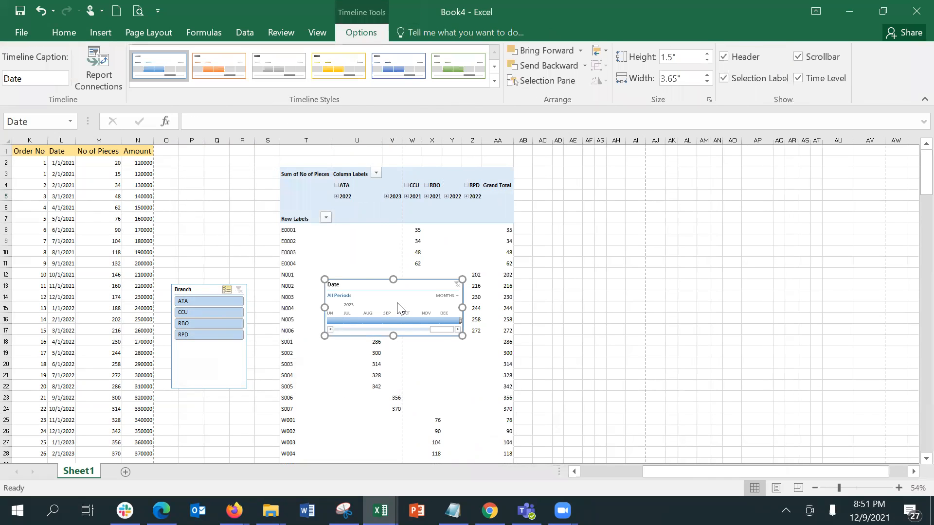
left_click_drag(374, 286, 572, 177)
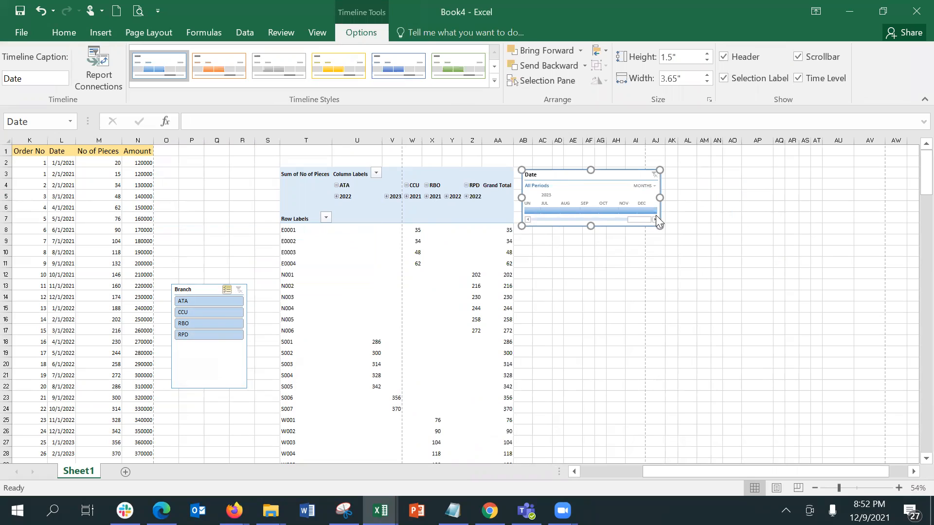
left_click_drag(654, 213, 545, 205)
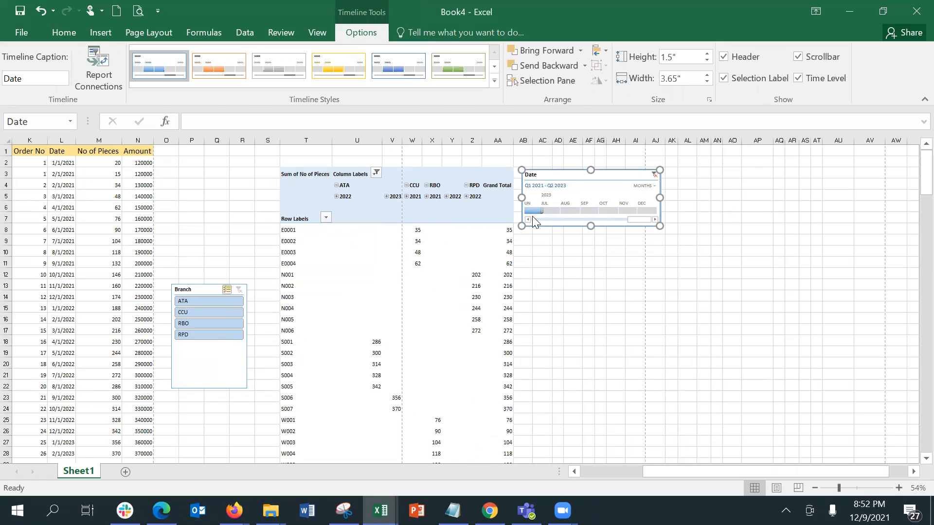
Scroll the timeline back and select only 2021 months, leaving CCU 179 and RBO 1000
left_click(528, 219)
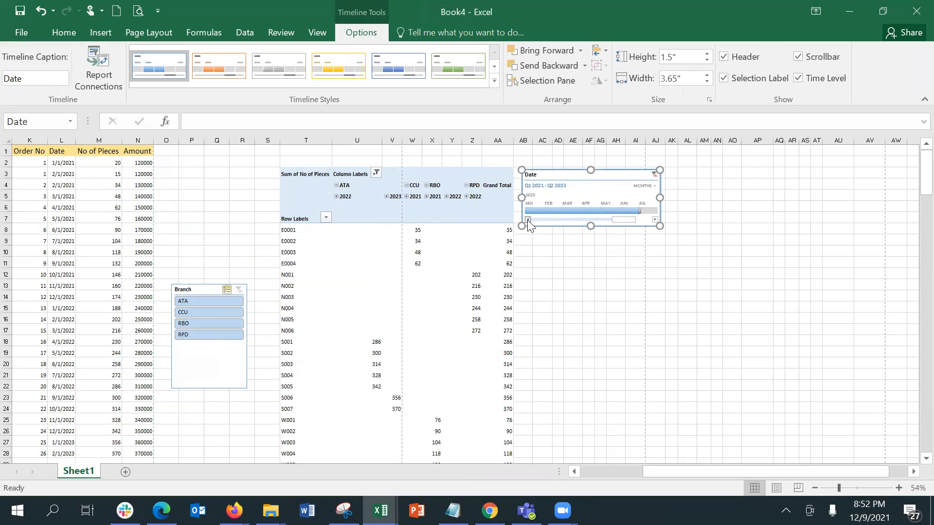
left_click(527, 219)
left_click(528, 220)
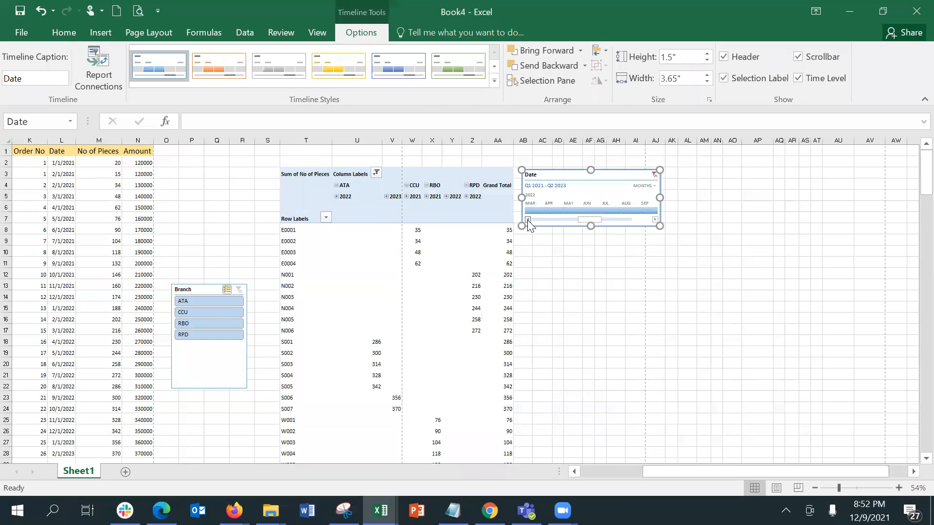
left_click(527, 219)
left_click_drag(551, 220, 660, 214)
left_click(629, 233)
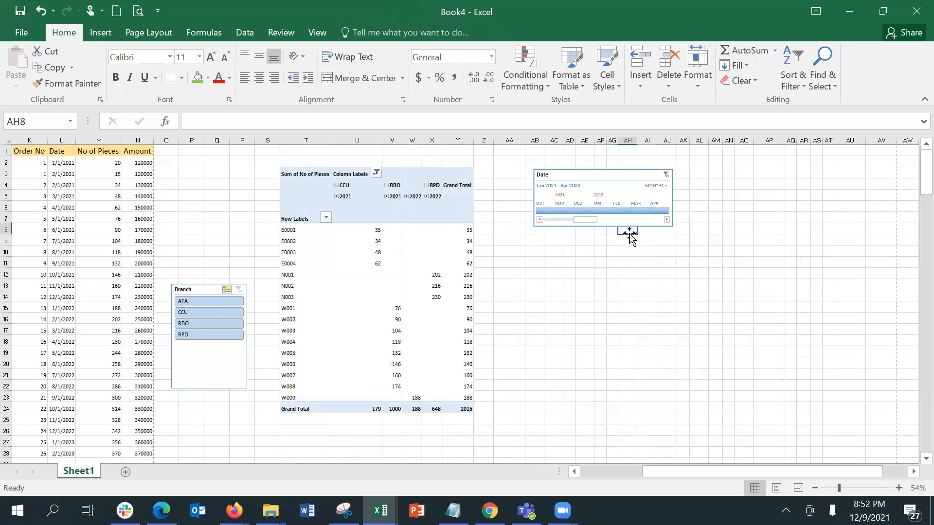
left_click(582, 323)
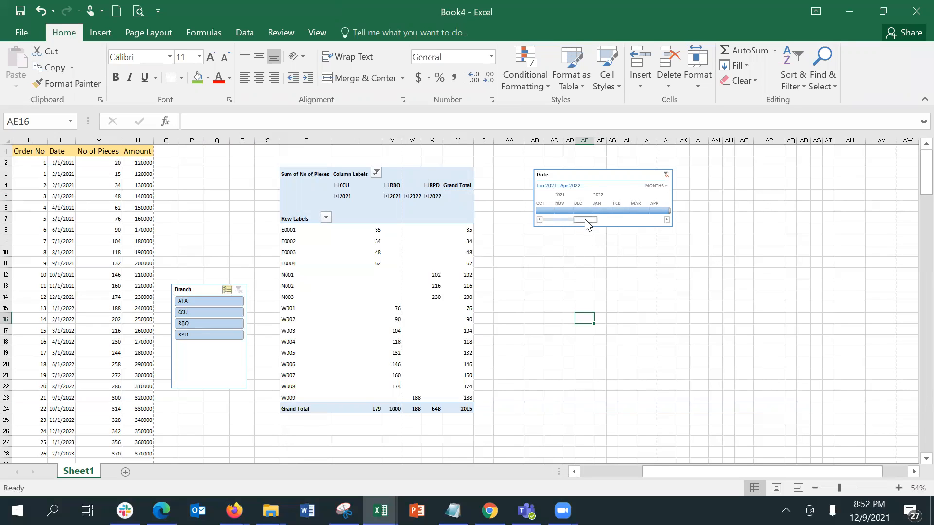
left_click_drag(669, 208, 601, 214)
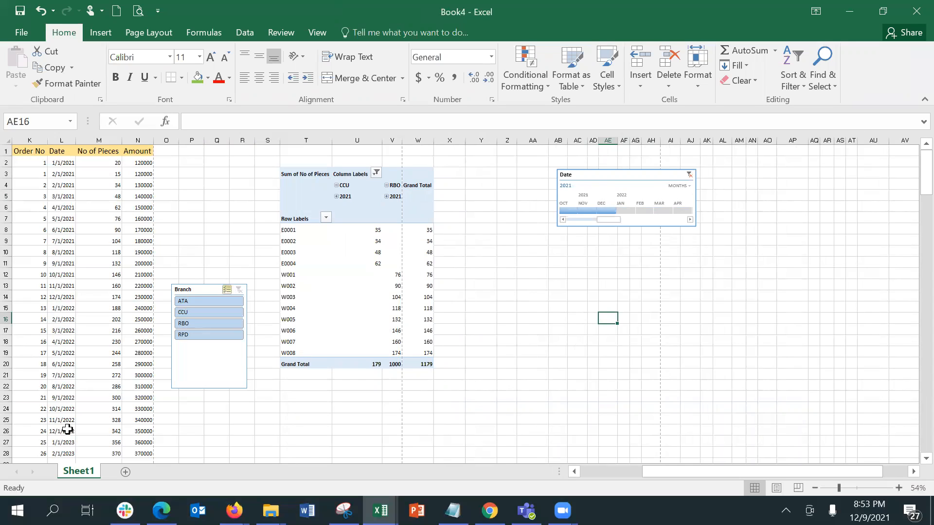
Stretch the Date timeline selection to span Jan 2021 through Oct 2022
left_click(562, 225)
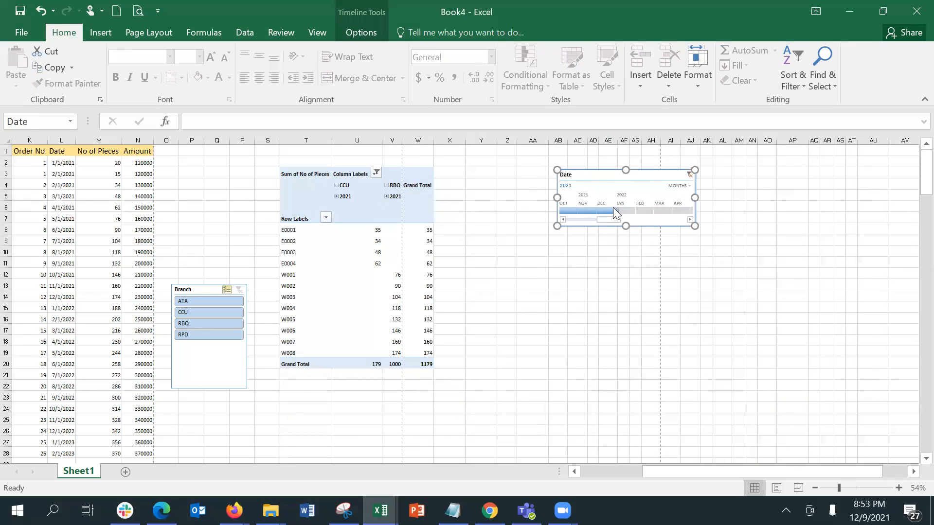
left_click_drag(613, 210, 682, 212)
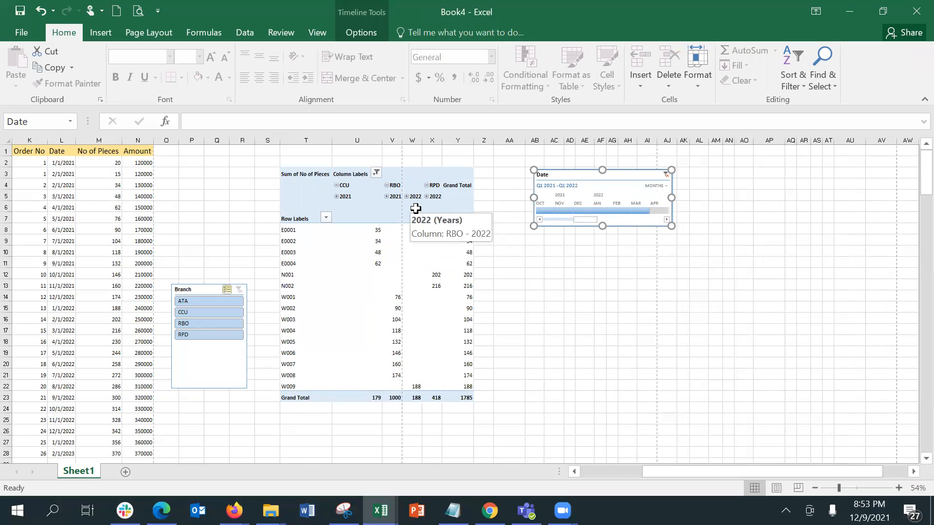
left_click_drag(657, 209, 681, 212)
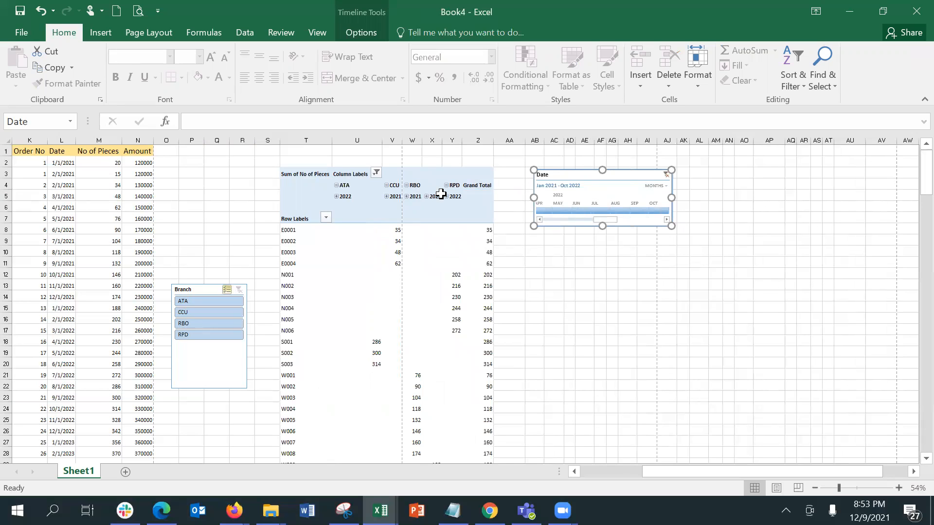
Expand RBO's 2022 column into quarters and move the Date timeline beside the pivot
left_click(427, 197)
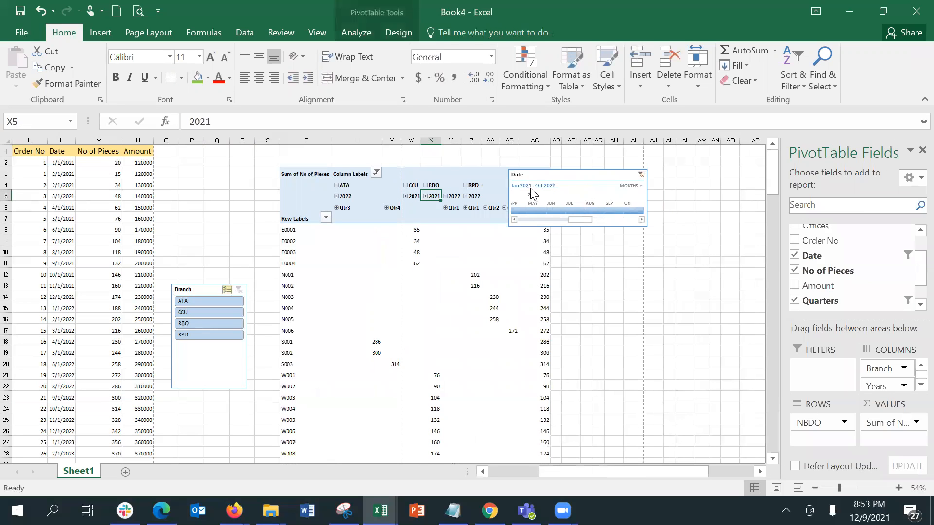
left_click(564, 179)
left_click_drag(564, 179, 666, 180)
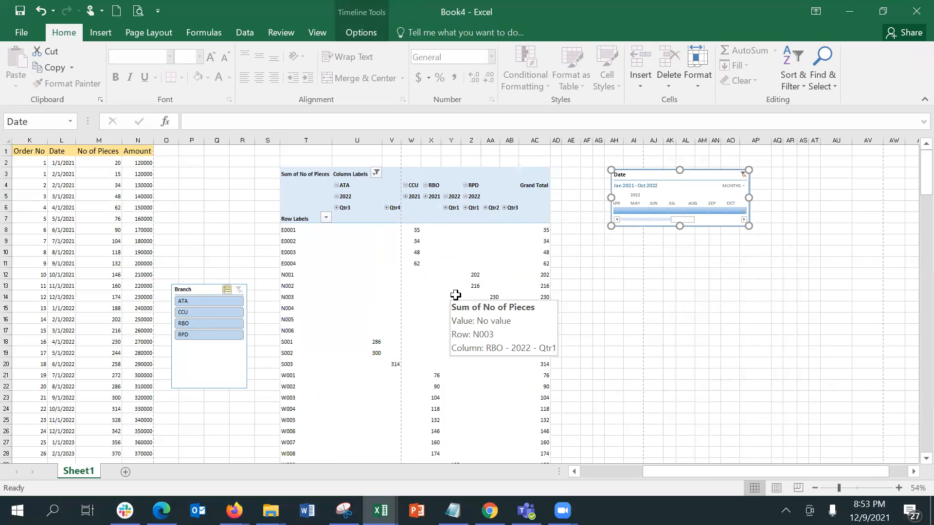
Expand and collapse RBO and RPD 2022 quarters, leaving ATA's 2022 Qtr3 expanded into Aug and Sep
left_click(445, 207)
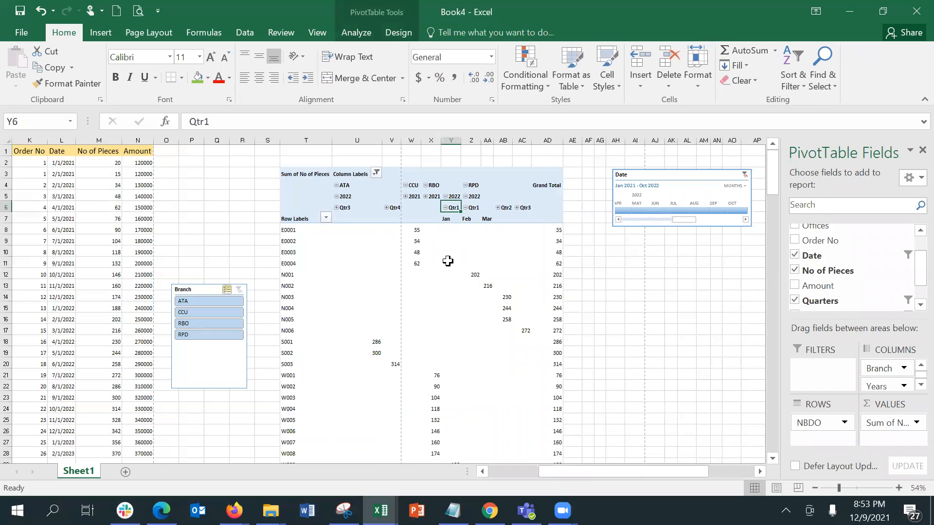
left_click(445, 207)
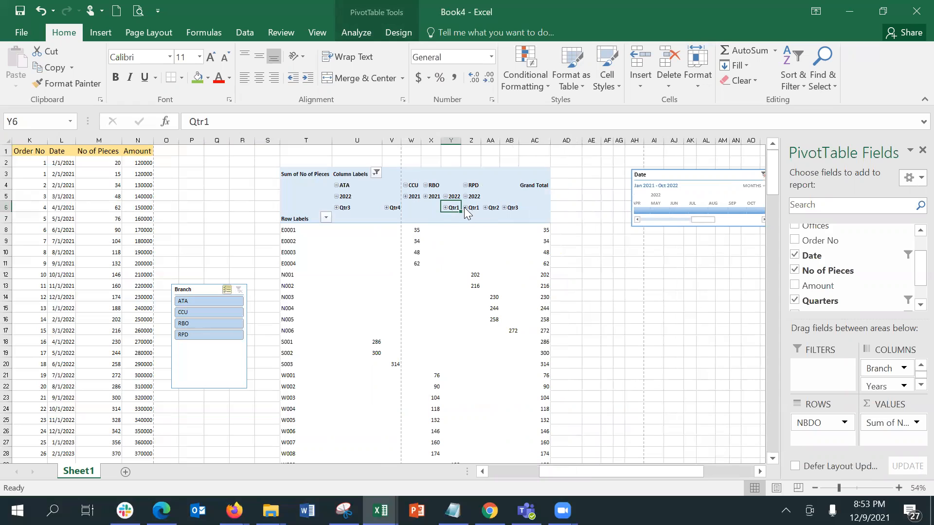
left_click(465, 208)
left_click(466, 207)
left_click(485, 208)
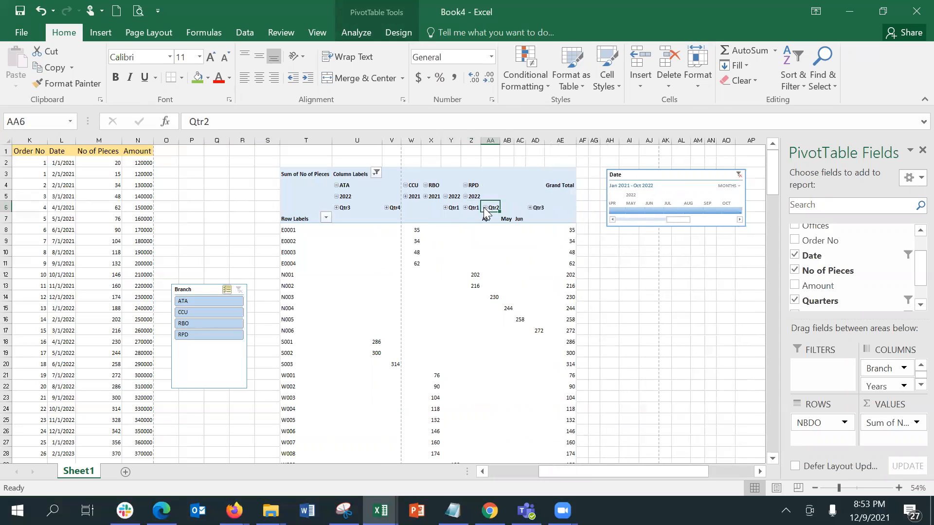
left_click(485, 208)
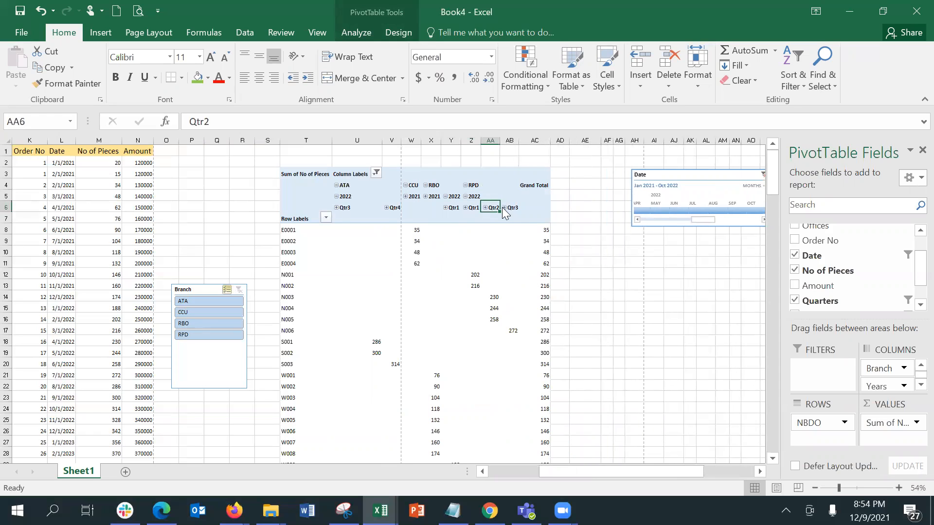
left_click(503, 208)
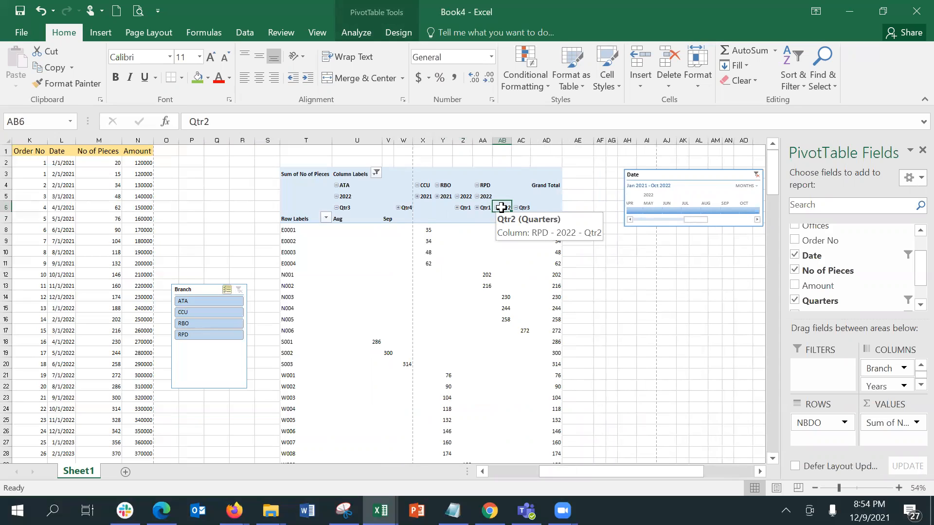
Select cells in and outside the pivot to review the PivotTable Analyze tools
left_click(464, 239)
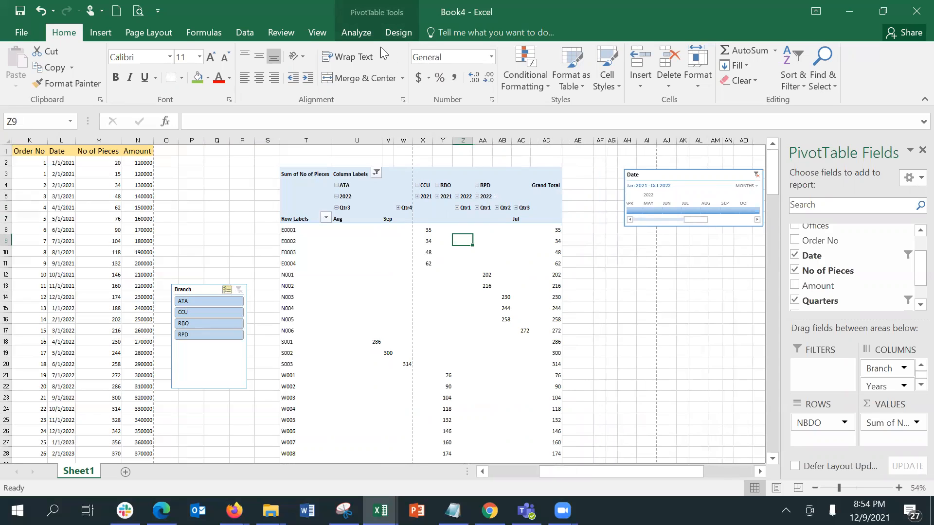
left_click(368, 36)
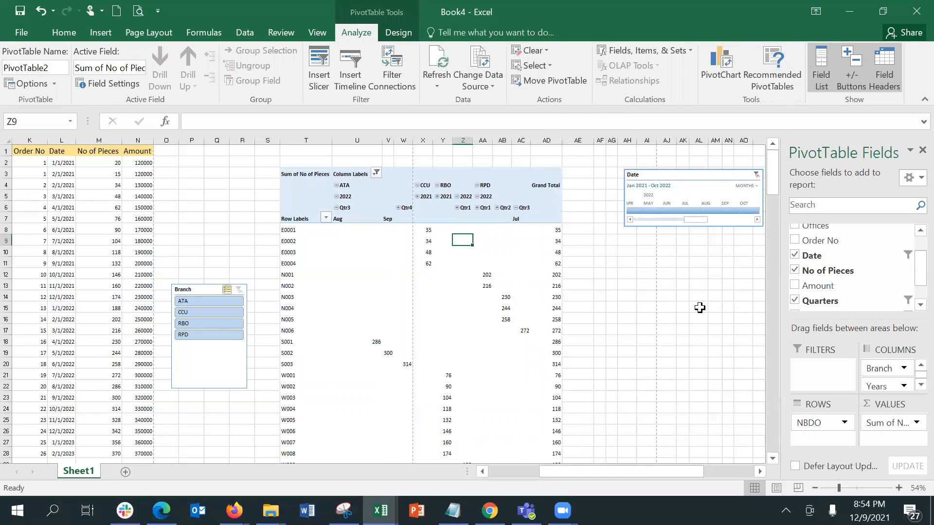
left_click(436, 284)
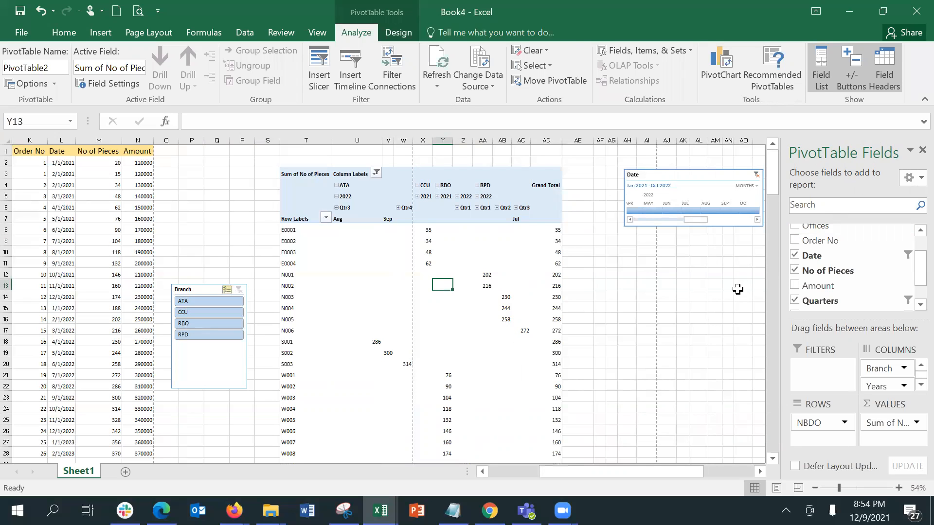
left_click(711, 297)
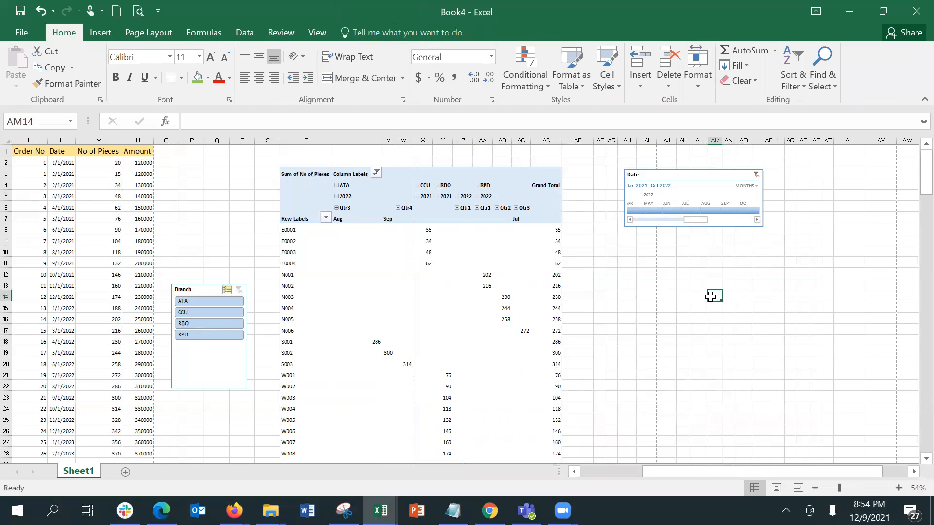
left_click(534, 239)
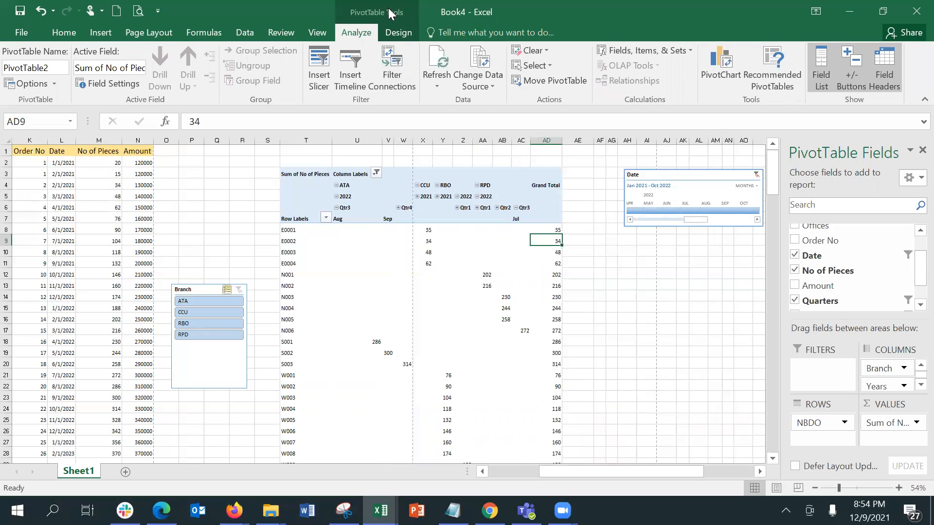
Hide the PivotTable Fields pane, then show it again
left_click(820, 77)
left_click(682, 305)
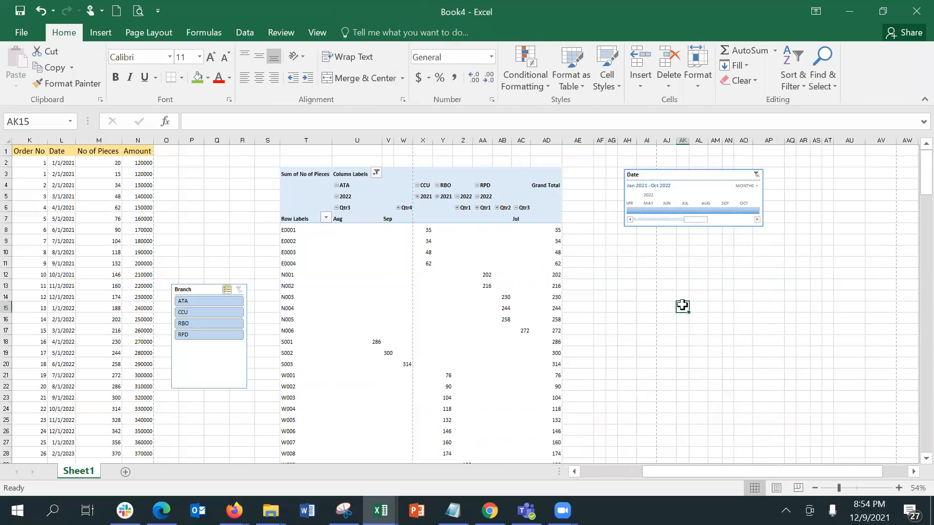
left_click(455, 263)
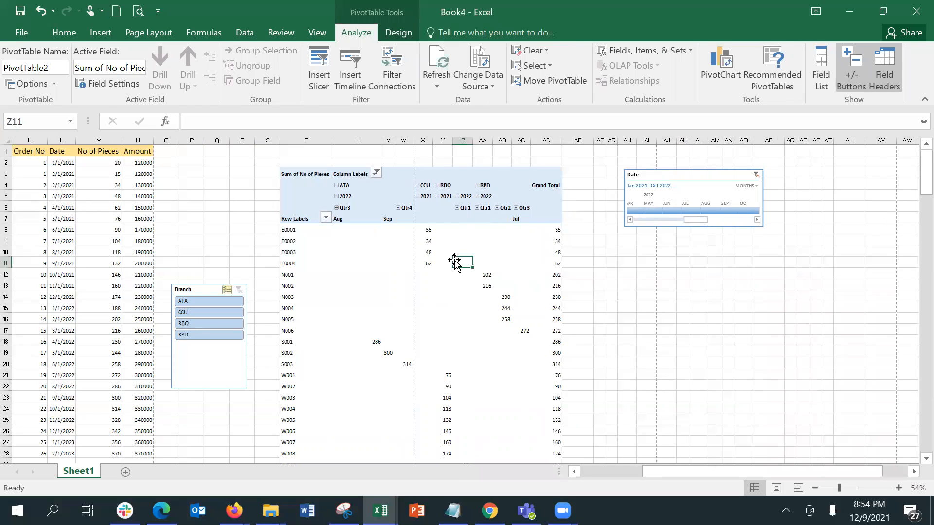
left_click(822, 85)
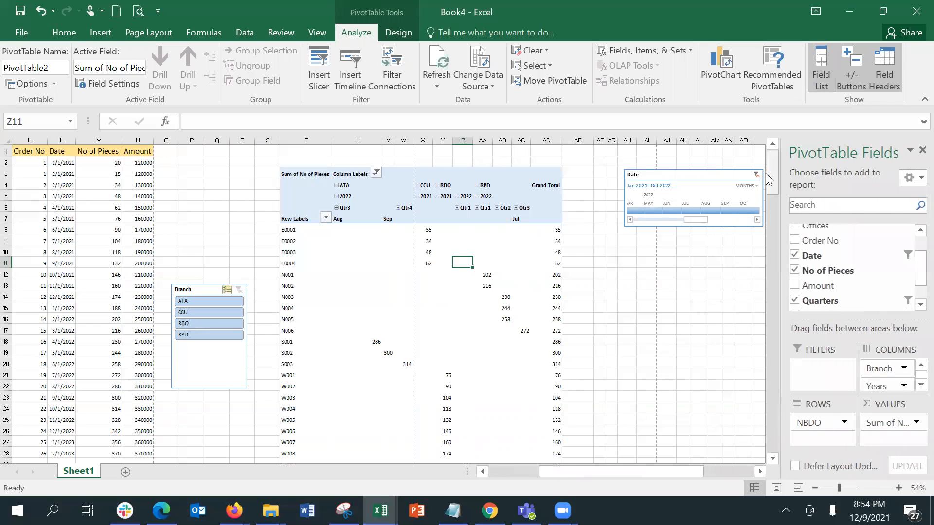
left_click(698, 270)
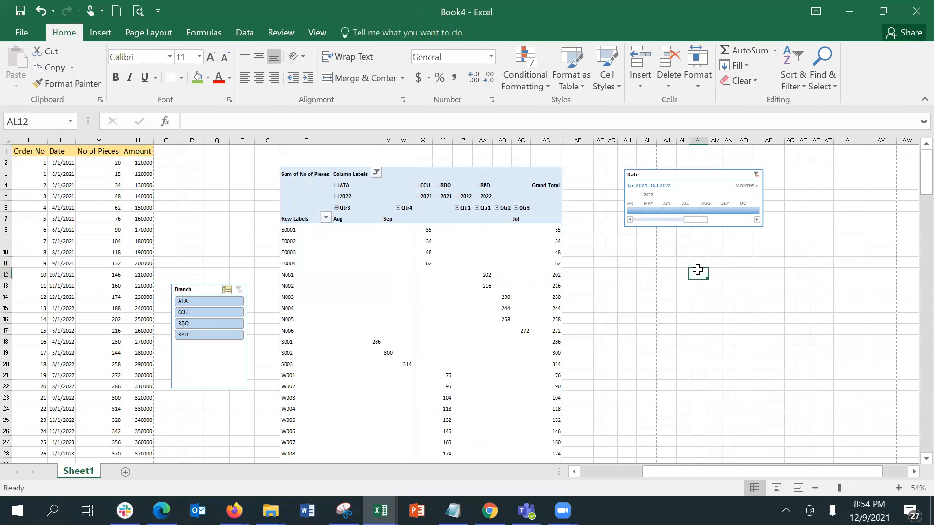
left_click(517, 250)
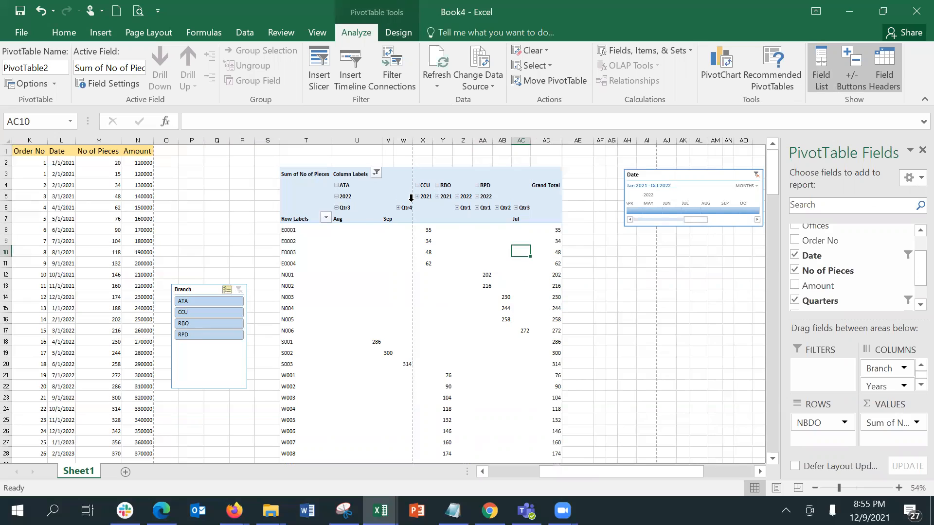
Turn off +/- Buttons and Field Headers, then select the whole pivot table range
left_click(855, 71)
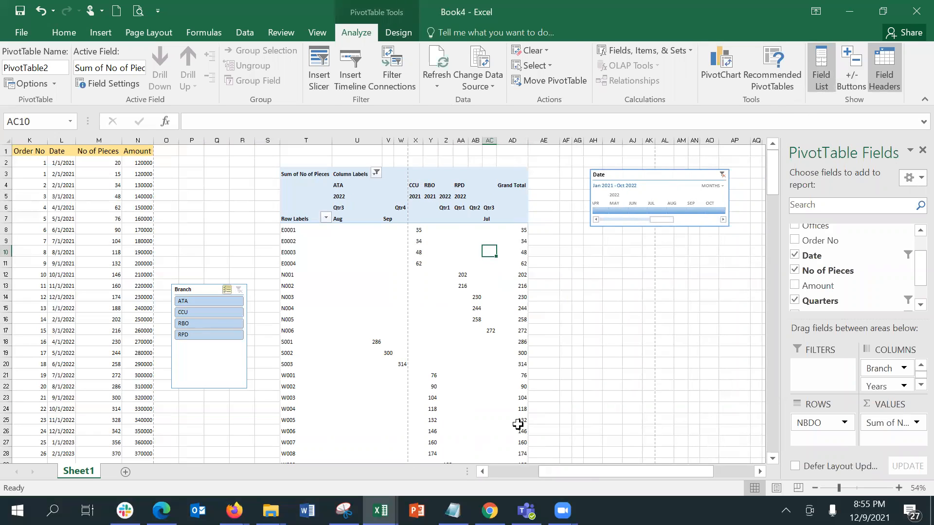
left_click(418, 204)
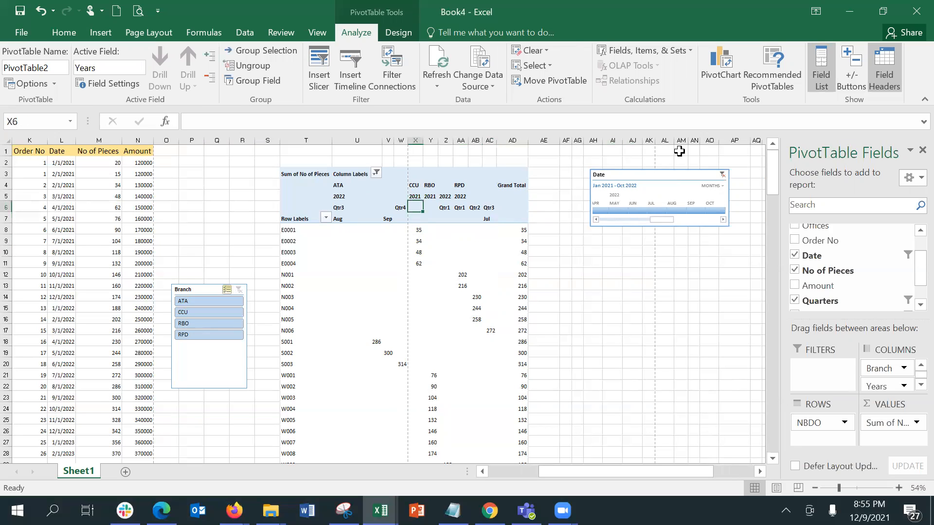
left_click(887, 67)
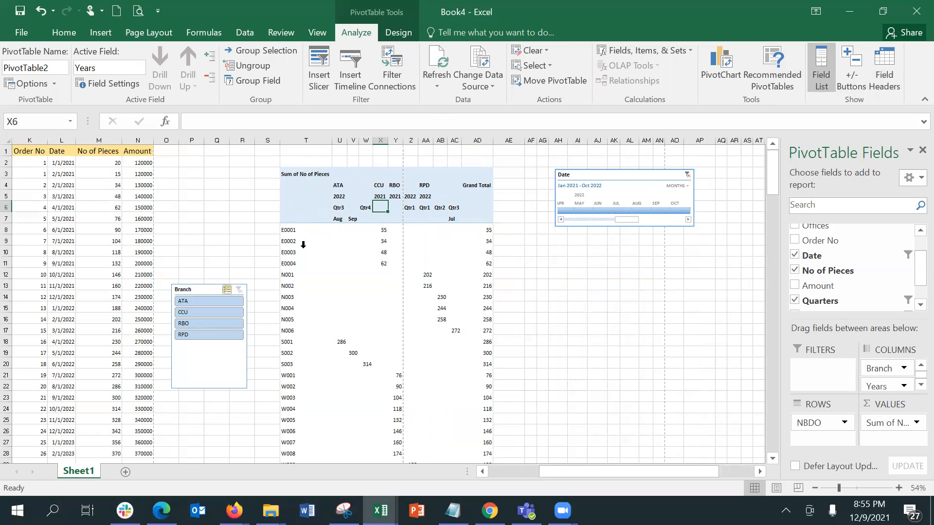
left_click(542, 272)
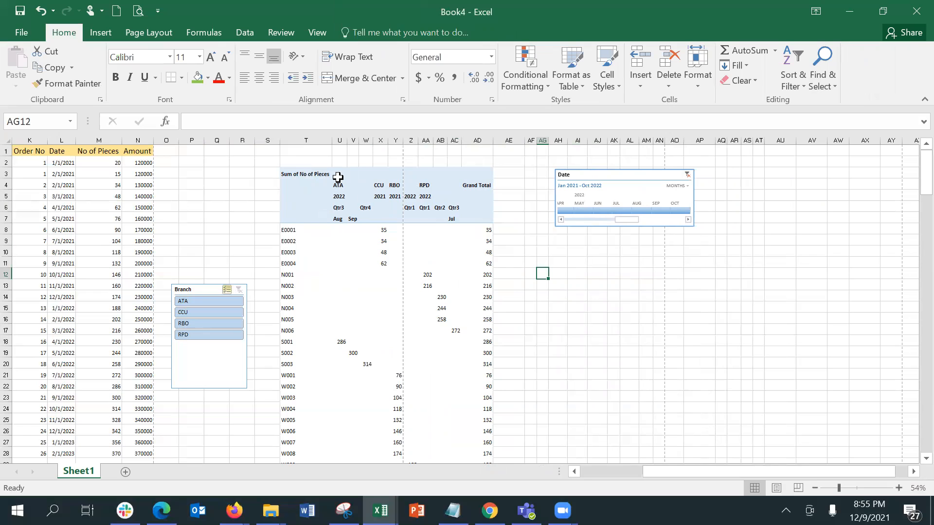
left_click_drag(304, 175, 477, 430)
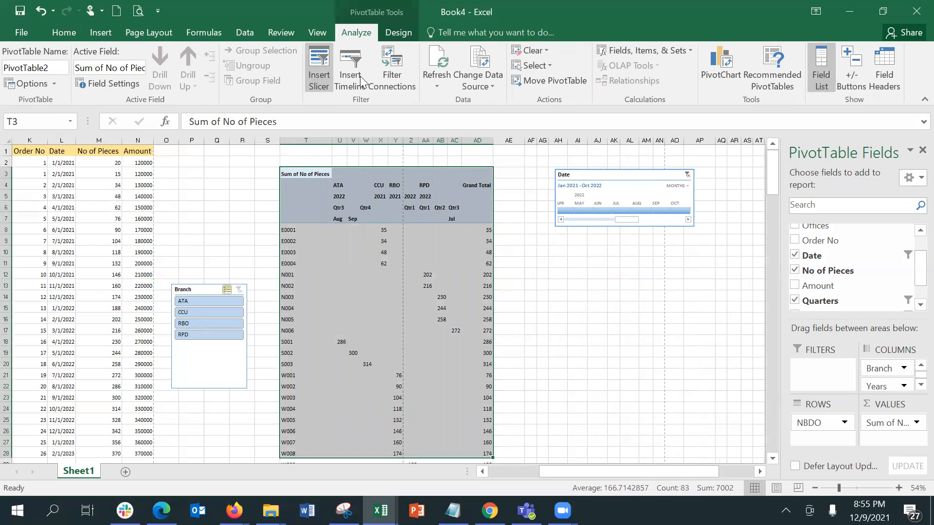
Apply a dark blue PivotTable style from the full styles gallery
left_click(400, 34)
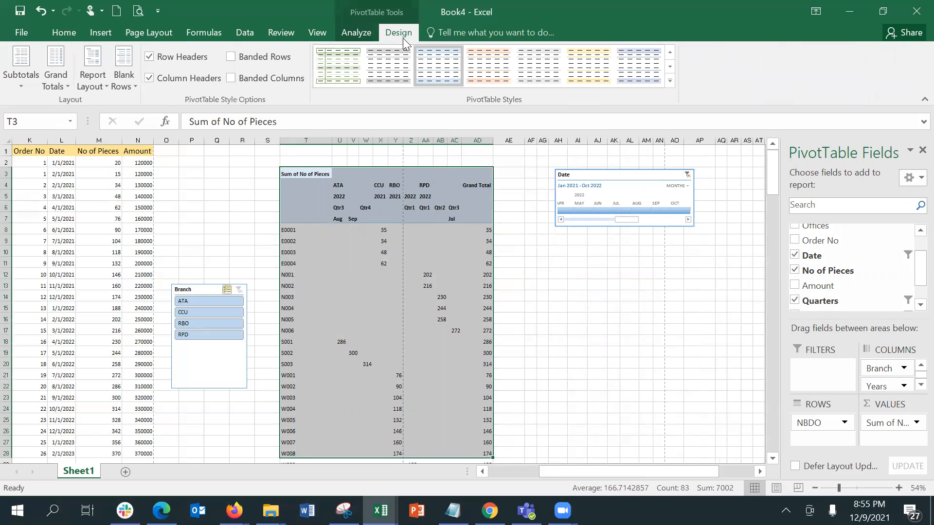
left_click(670, 81)
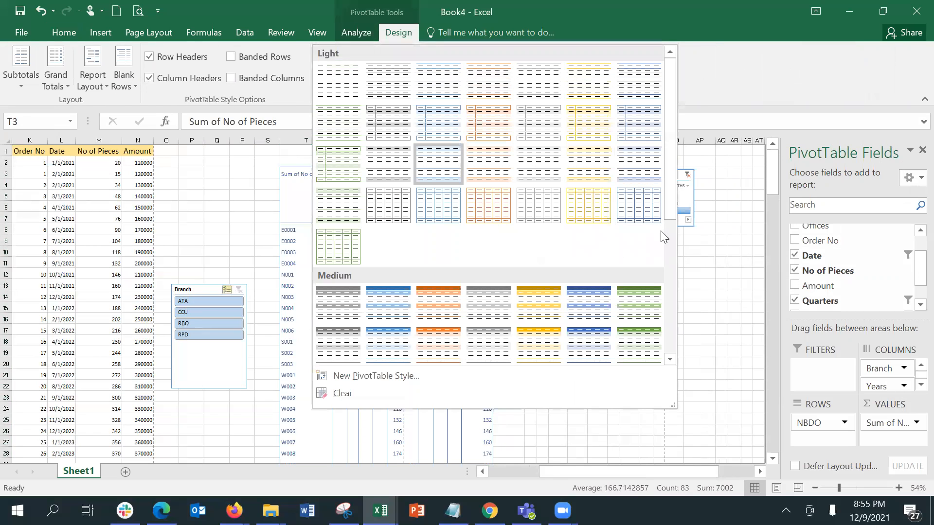
left_click(669, 248)
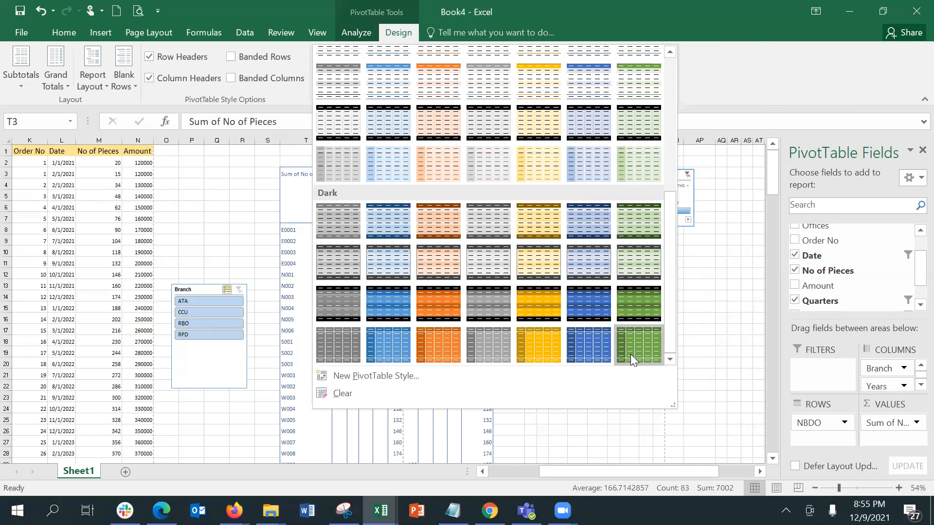
left_click(596, 340)
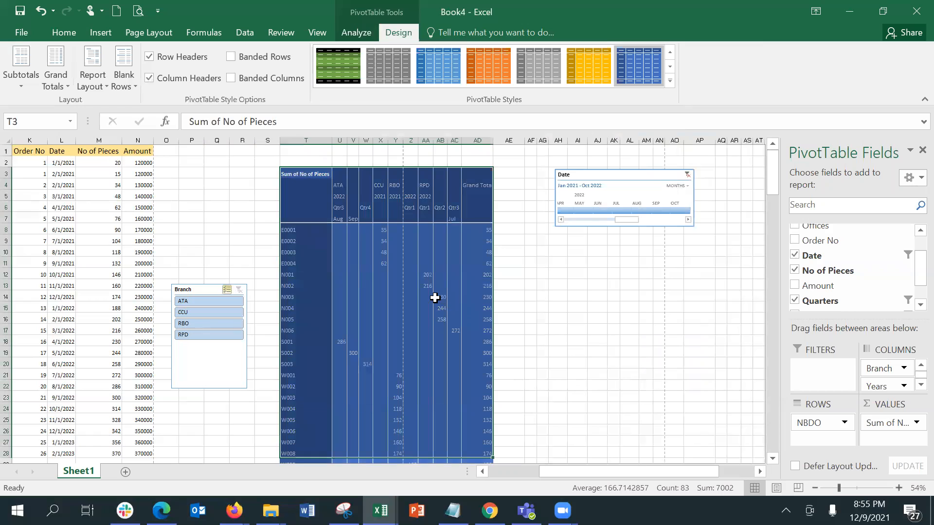
left_click(439, 297)
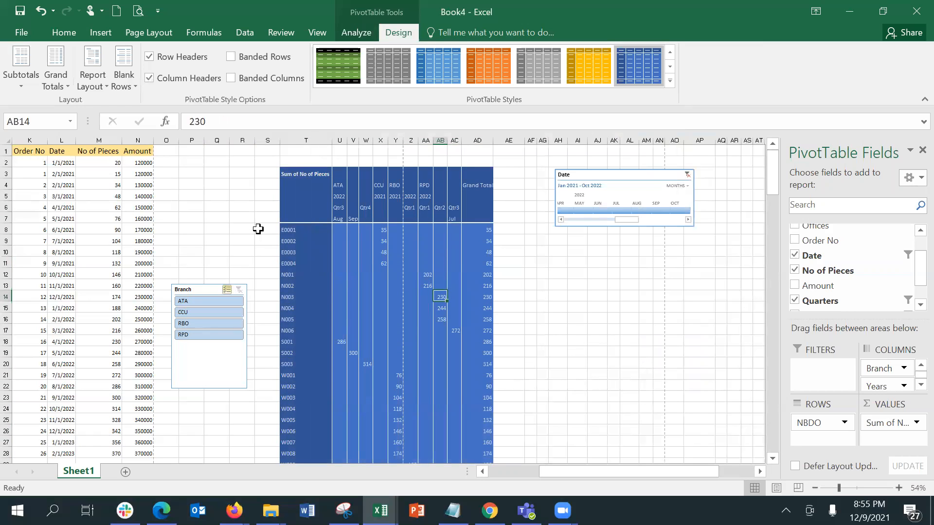
left_click(310, 197)
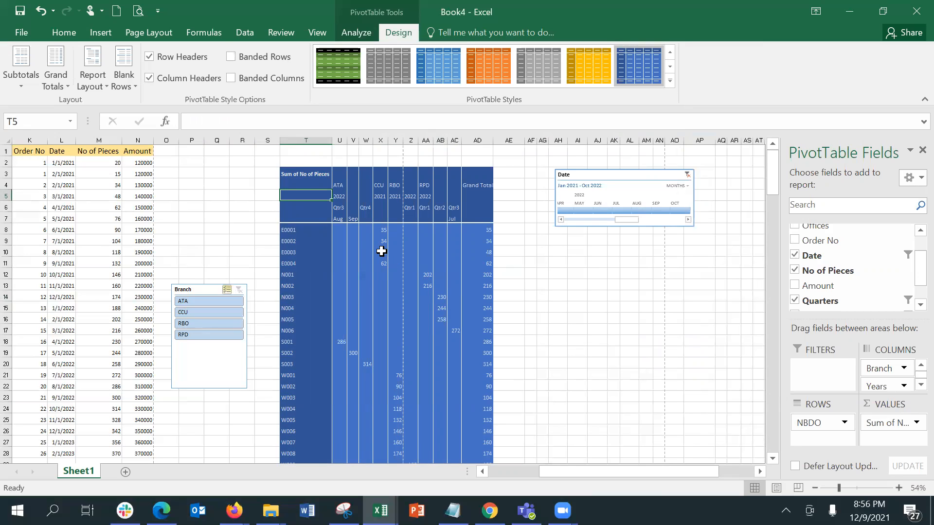
left_click(381, 251)
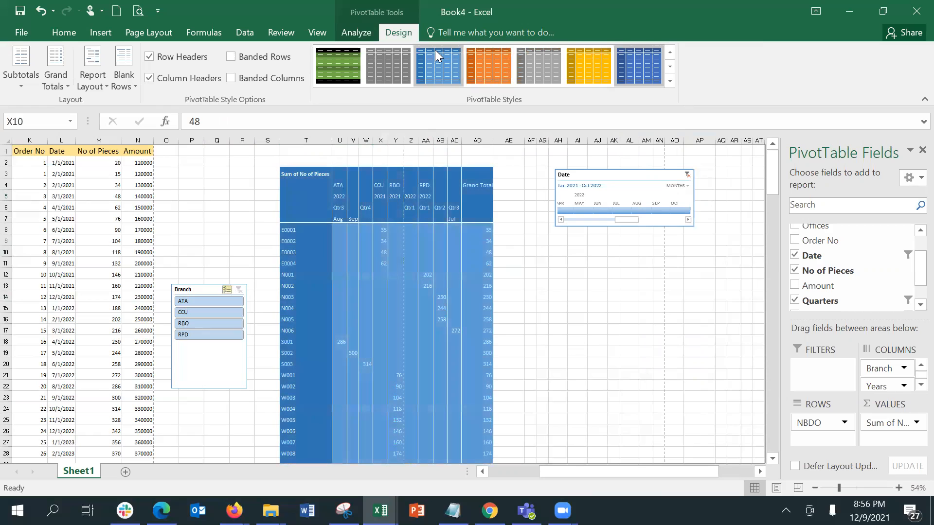
Try light blue, green-black and gold styles, settling on the gray-blue Dark style
left_click(433, 50)
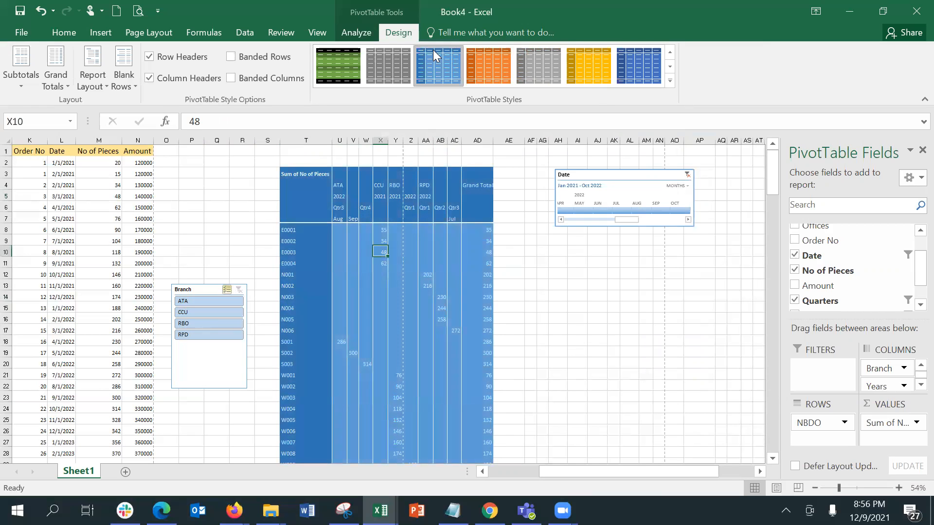
left_click(337, 54)
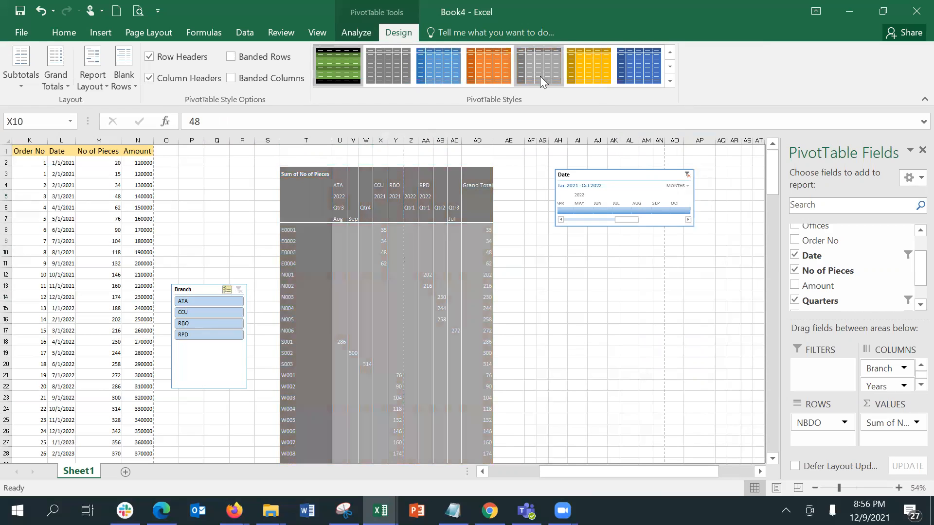
left_click(577, 70)
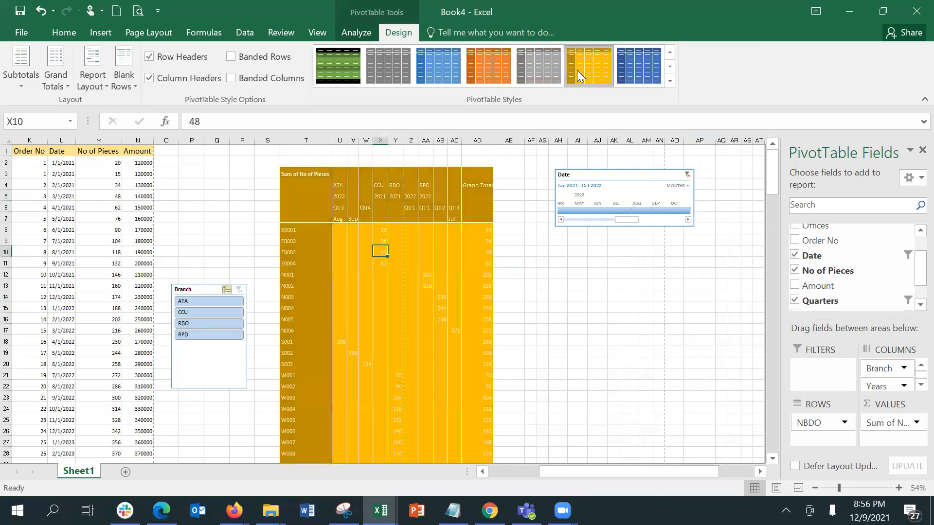
left_click(670, 81)
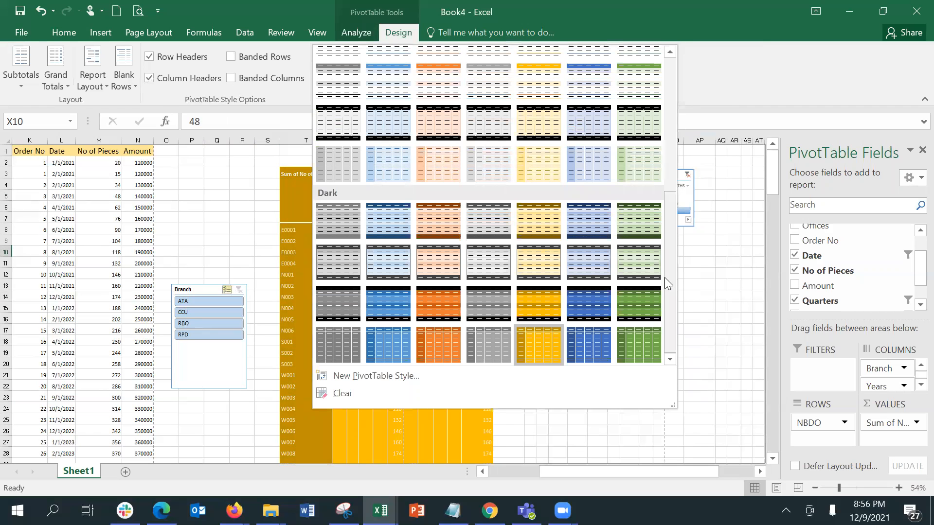
left_click(586, 264)
left_click(370, 232)
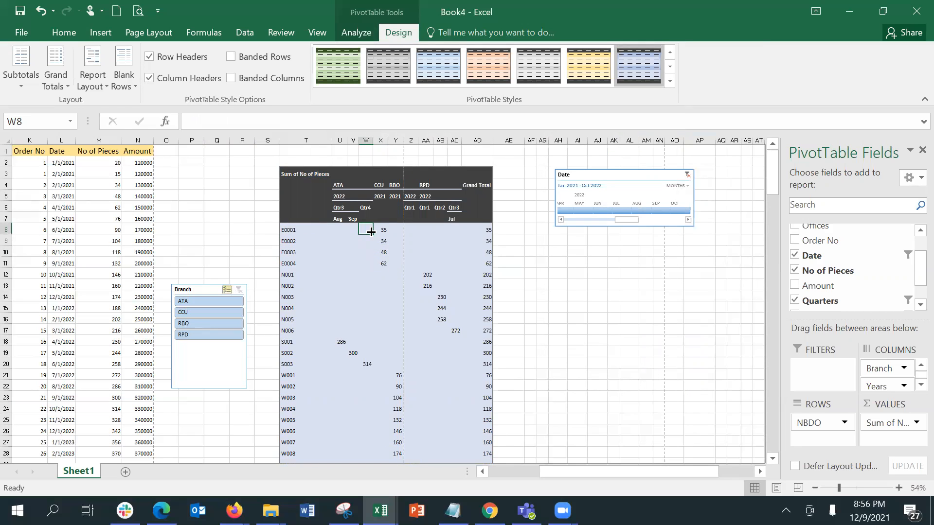
Toggle Banded Rows off and on, leaving alternate row shading on
left_click(269, 62)
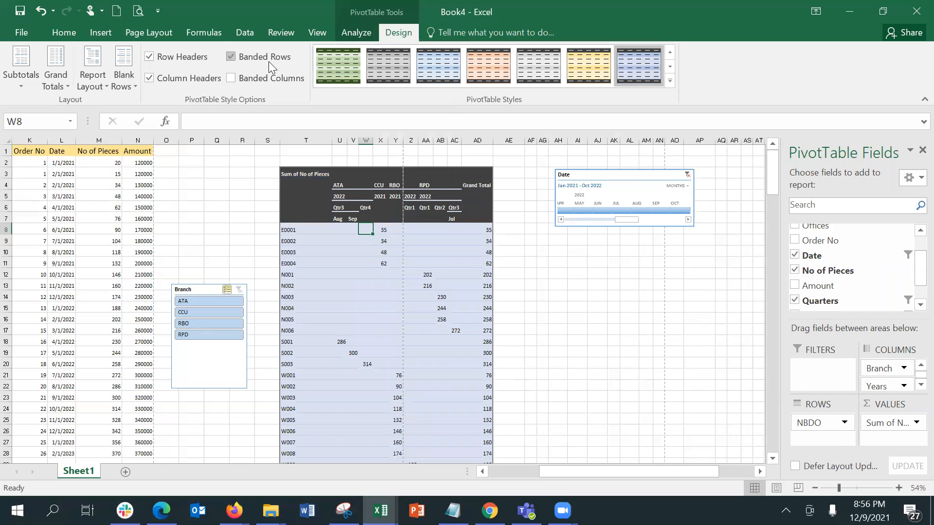
left_click(269, 61)
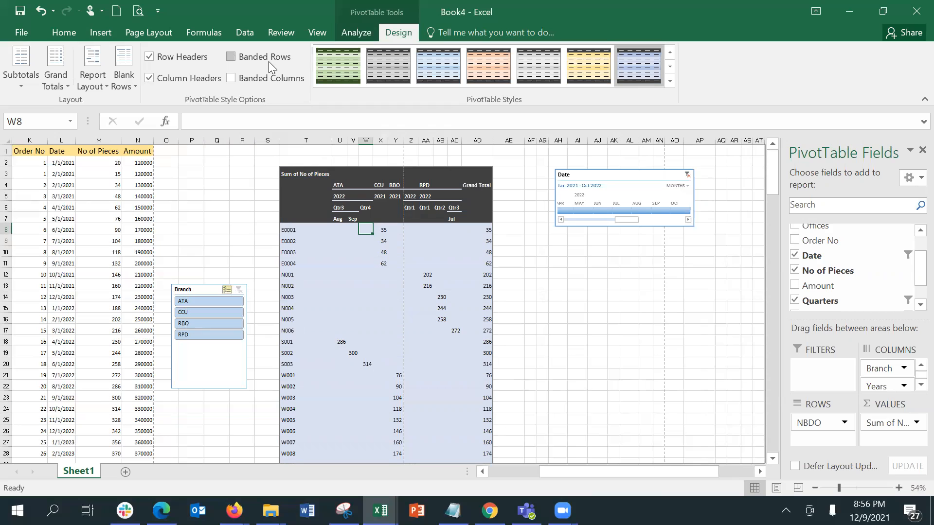
left_click(269, 61)
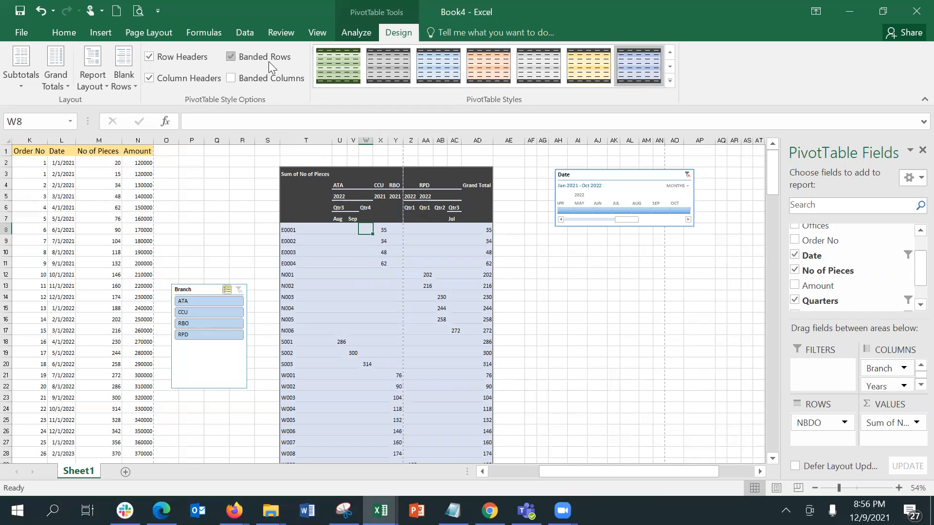
left_click(269, 61)
left_click(269, 62)
Apply the brown-and-orange Dark style, briefly toggling Banded Rows off and back on
left_click(670, 81)
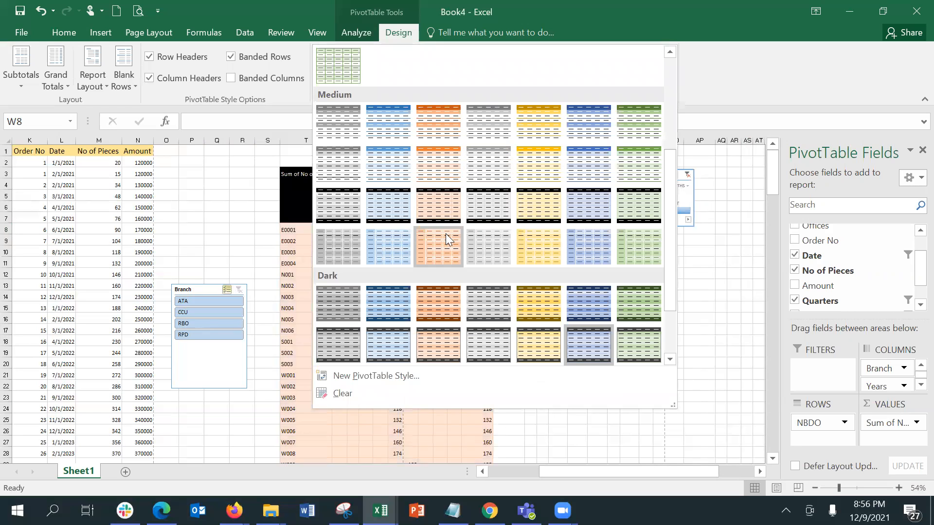
left_click(434, 305)
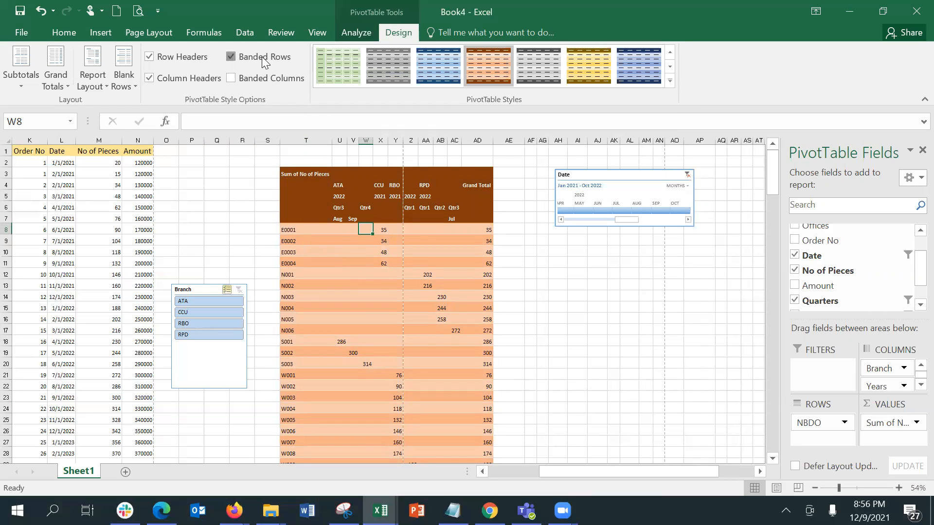
left_click(231, 56)
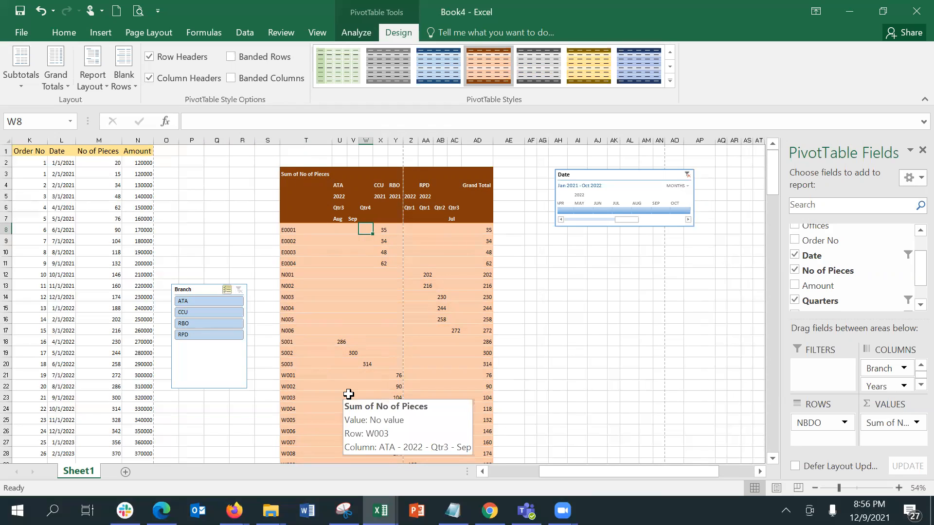
left_click(246, 62)
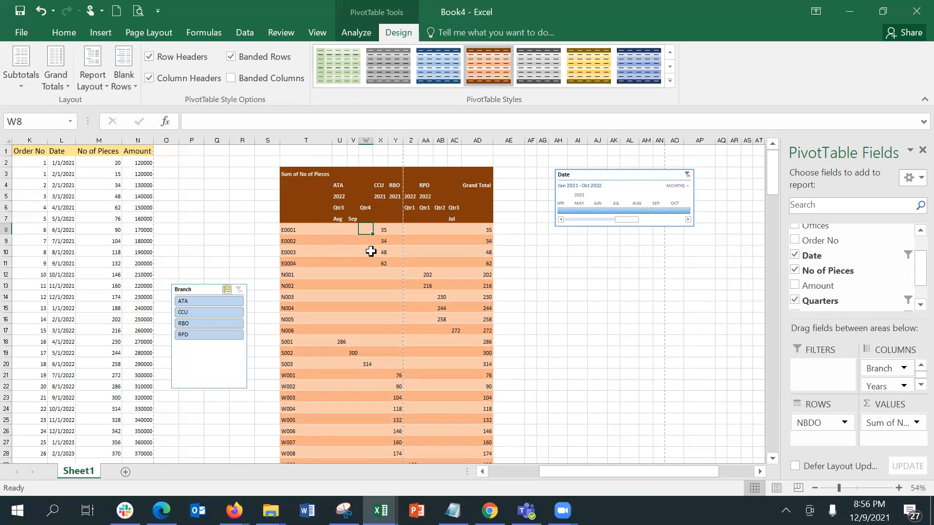
mouse_move(383, 226)
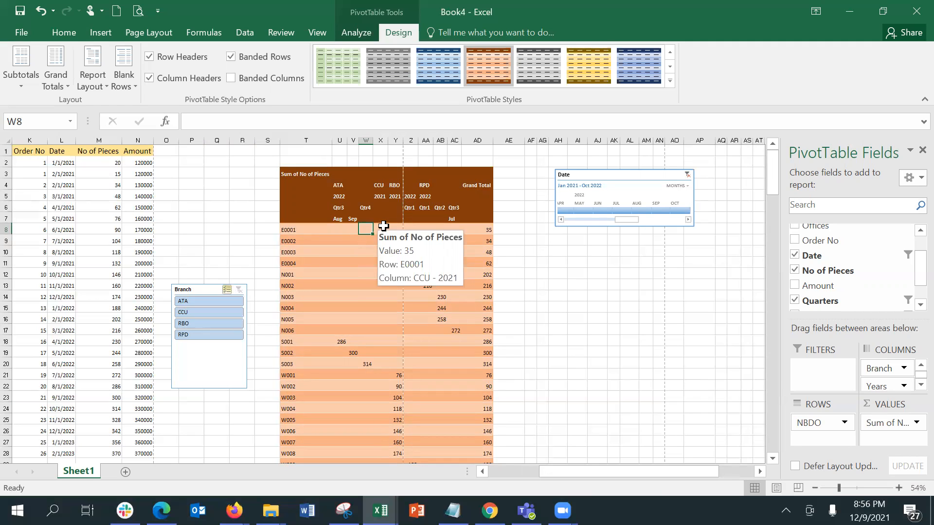
Switch to banded columns only, turning Banded Rows off
left_click(351, 266)
key("Down")
key("Down")
key("Down")
key("Down")
key("Down")
key("Down")
key("Down")
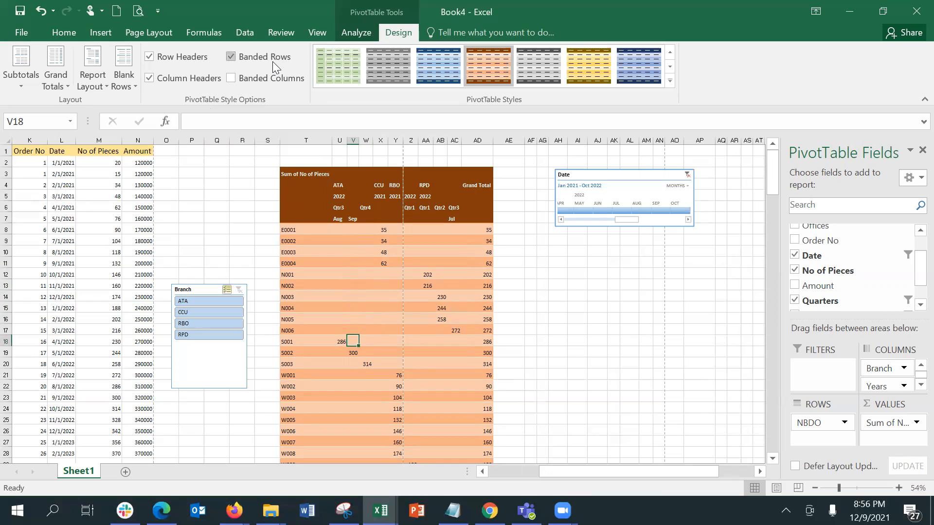
left_click(272, 77)
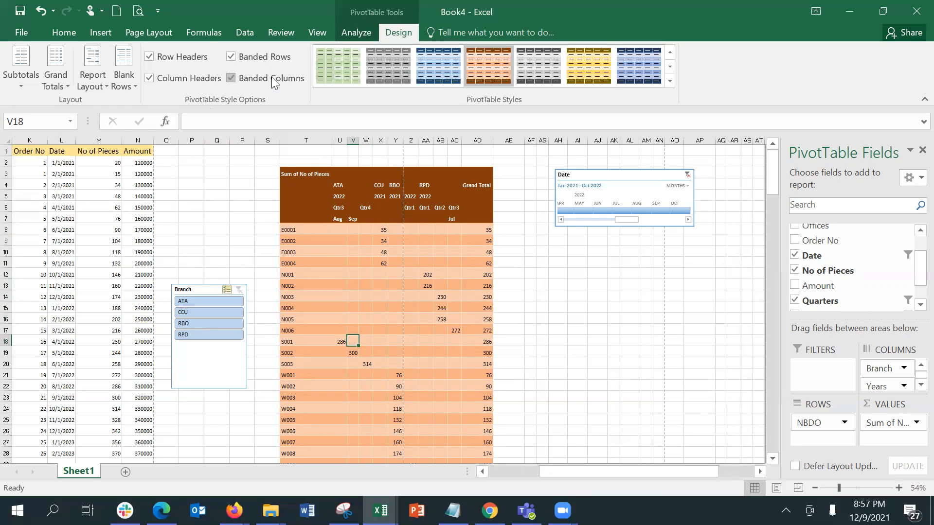
left_click(260, 57)
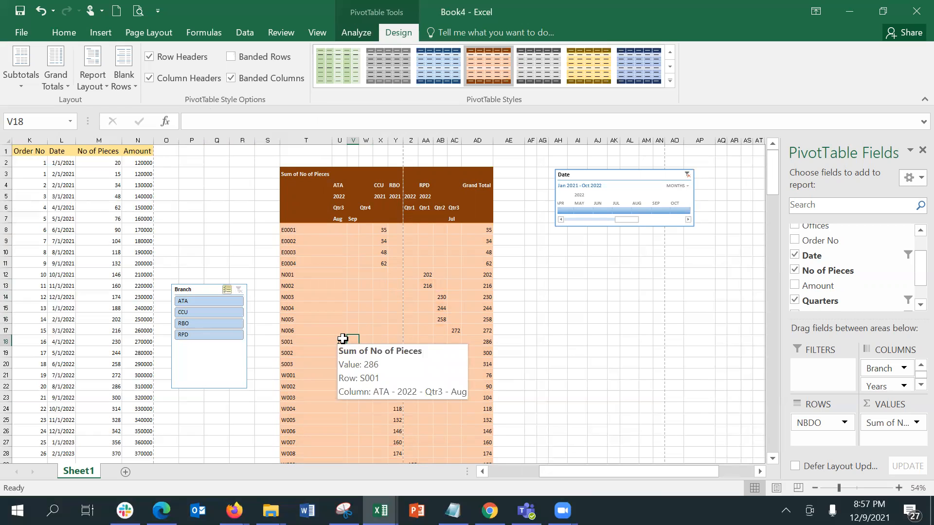
Apply the brighter orange Dark style from the PivotTable Styles gallery
left_click(670, 81)
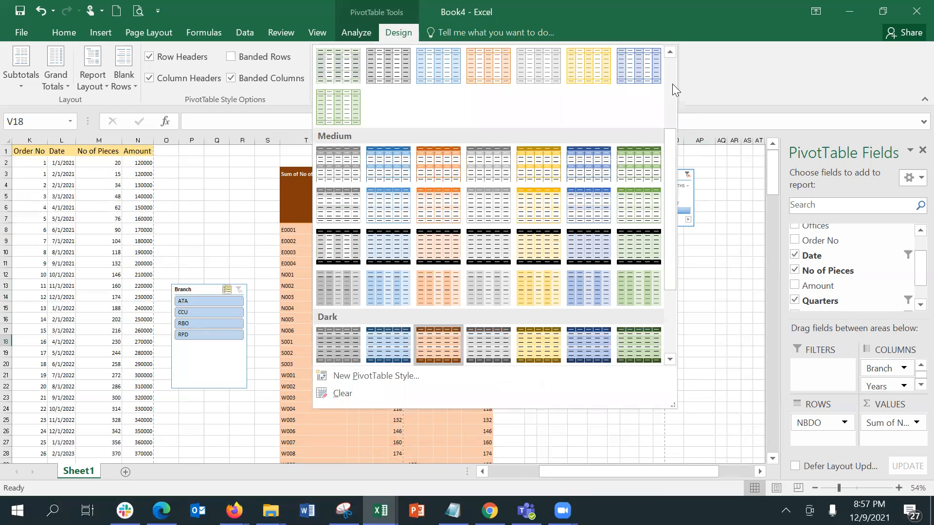
scroll(669, 331, "down", 1)
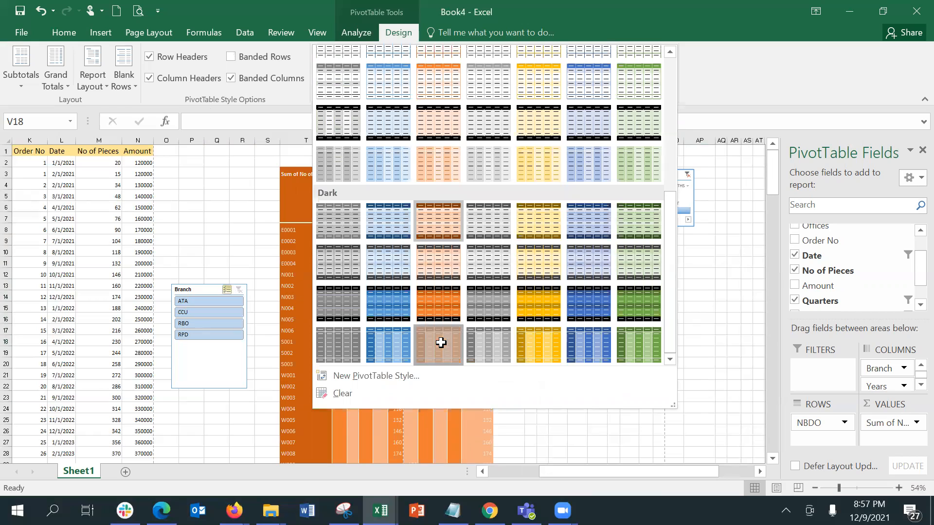
left_click(442, 343)
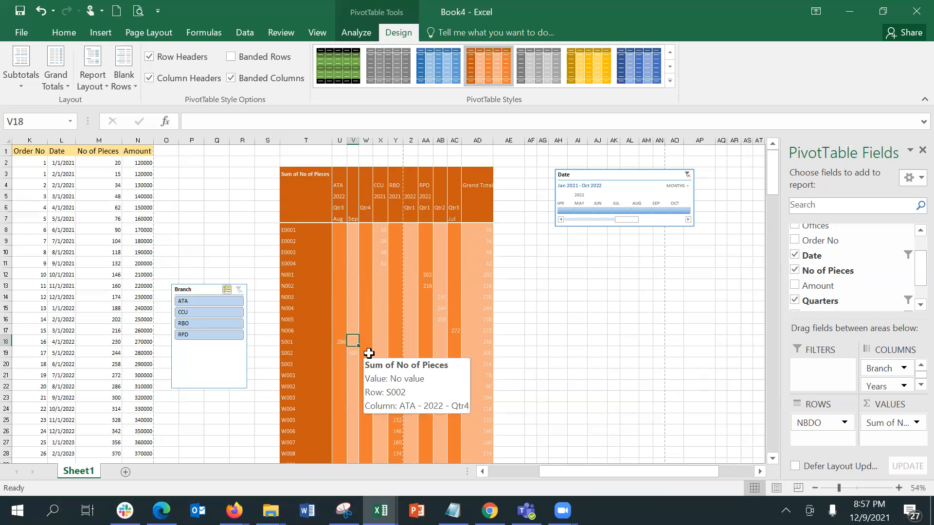
Test Banded Rows and Banded Columns, ending with only Banded Columns checked
left_click(270, 51)
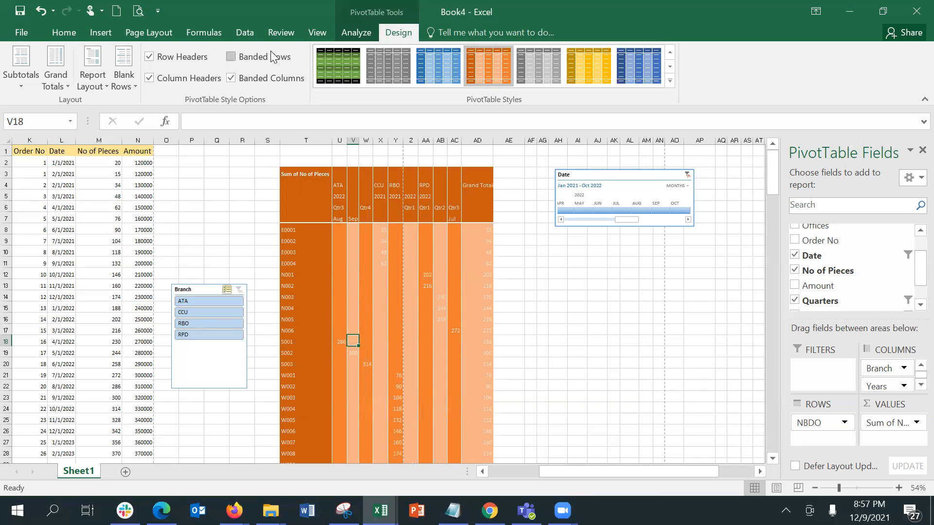
left_click(264, 83)
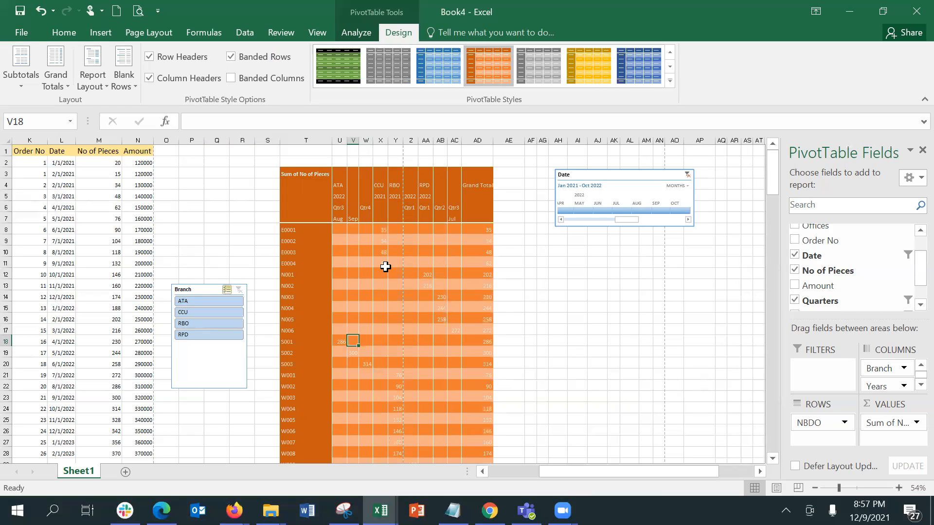
left_click(273, 81)
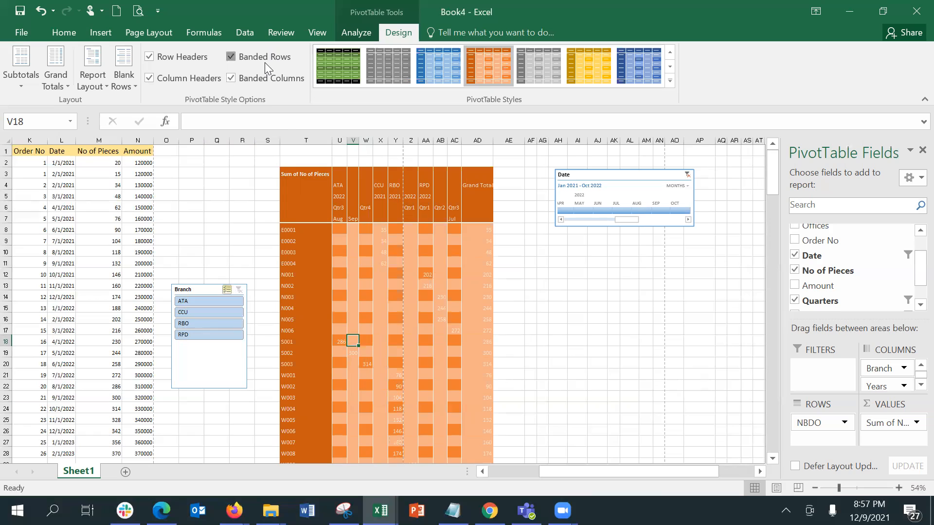
left_click(264, 62)
Toggle Banded Rows, Row Headers and Column Headers back to their original state, then show Grand Totals choices
left_click(264, 63)
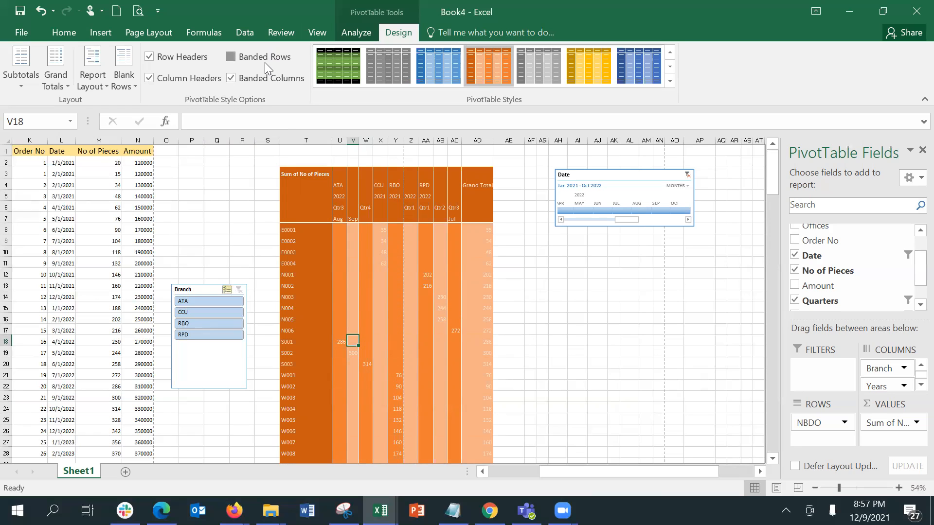
left_click(264, 62)
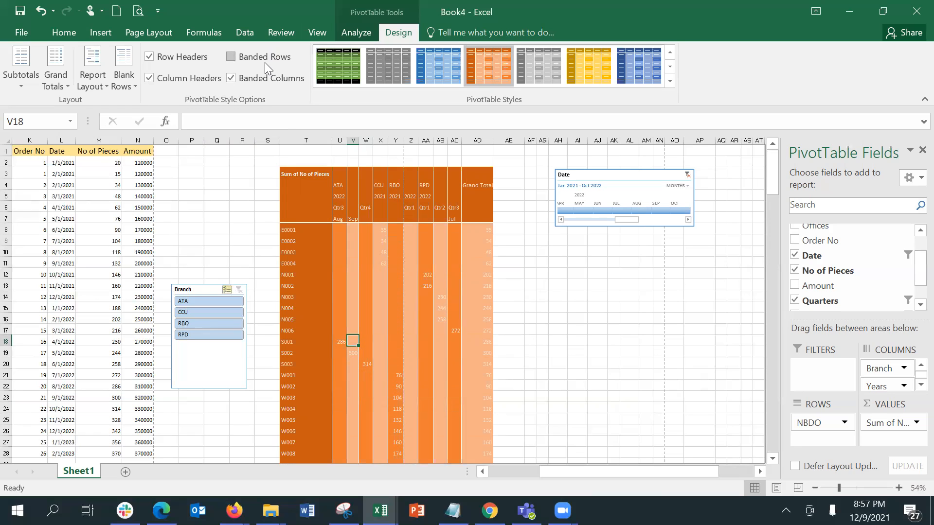
left_click(180, 61)
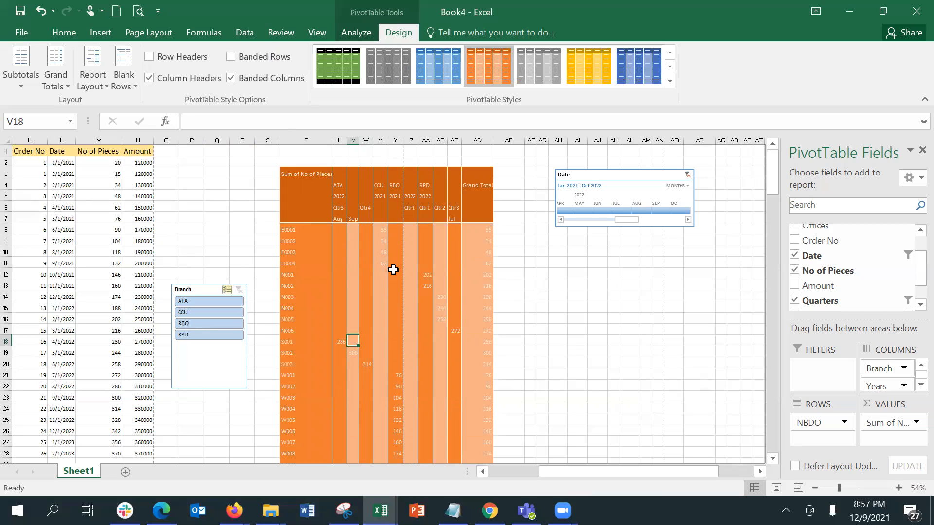
left_click(182, 79)
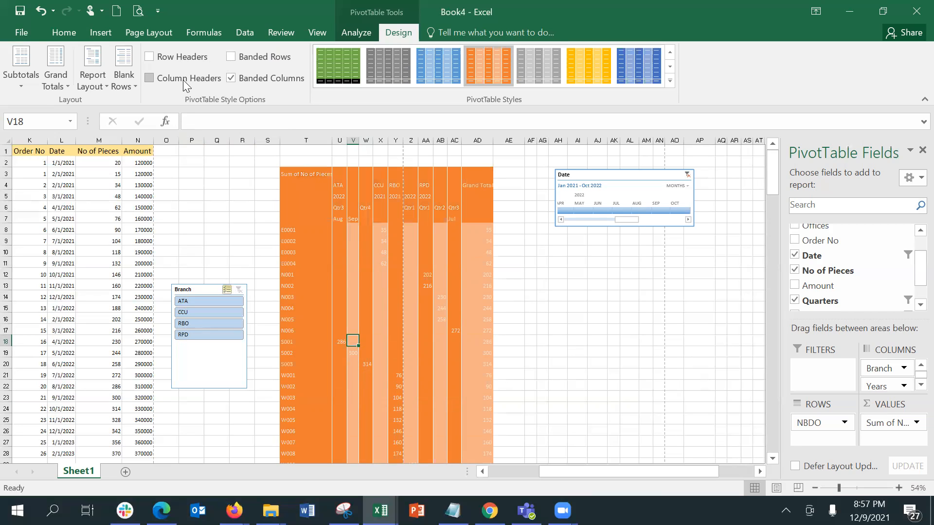
left_click(183, 79)
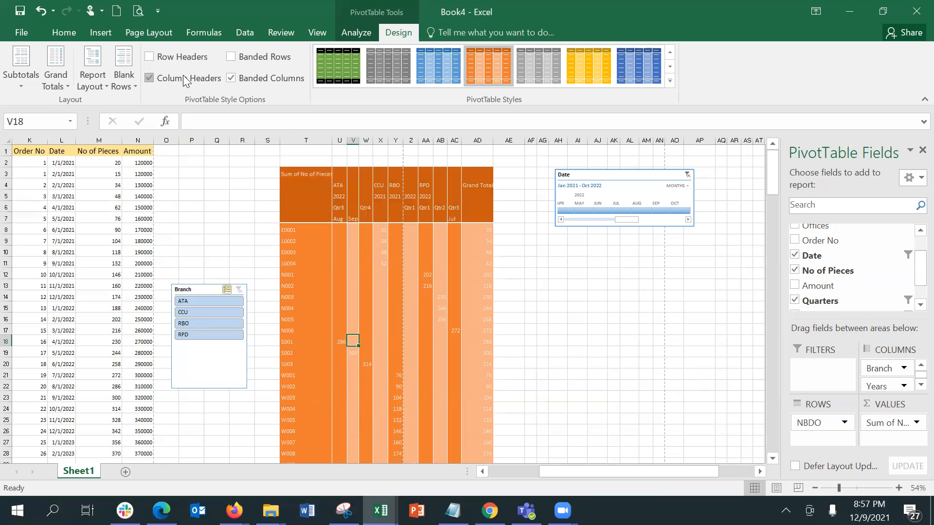
left_click(176, 56)
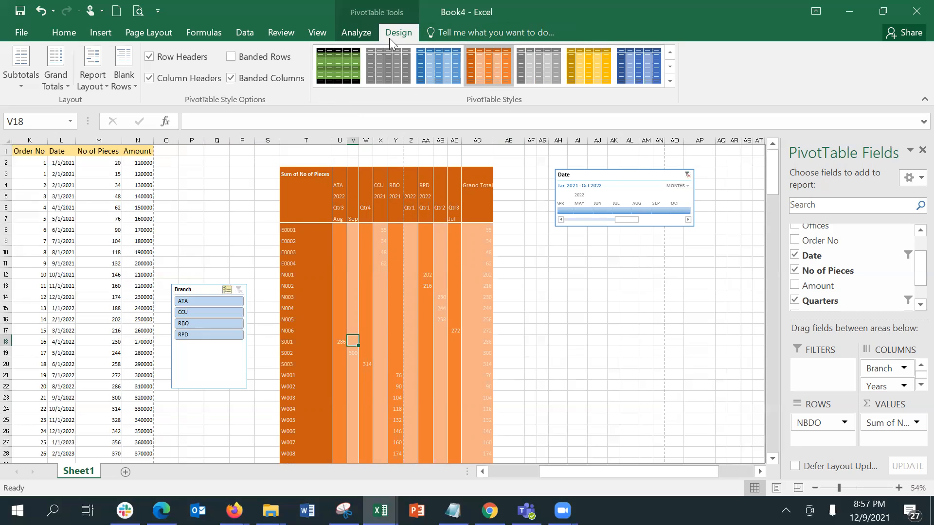
left_click(344, 272)
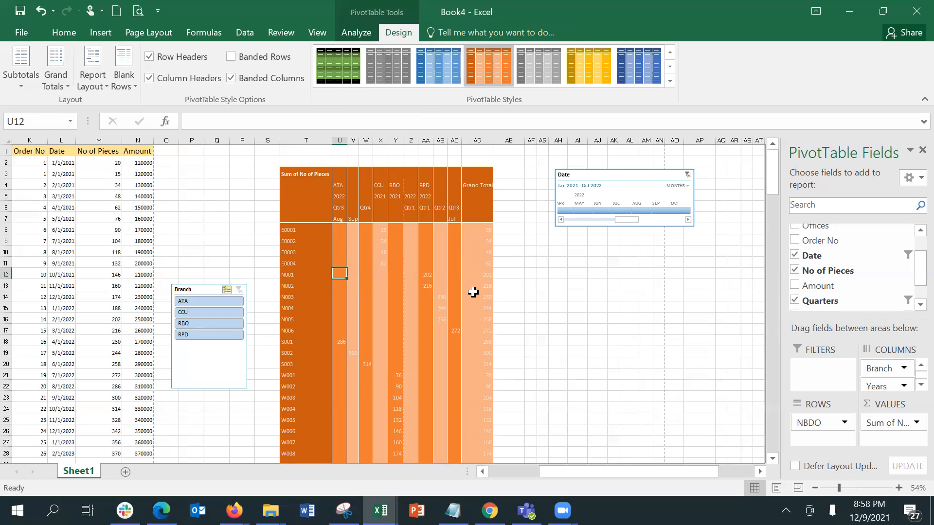
left_click(59, 79)
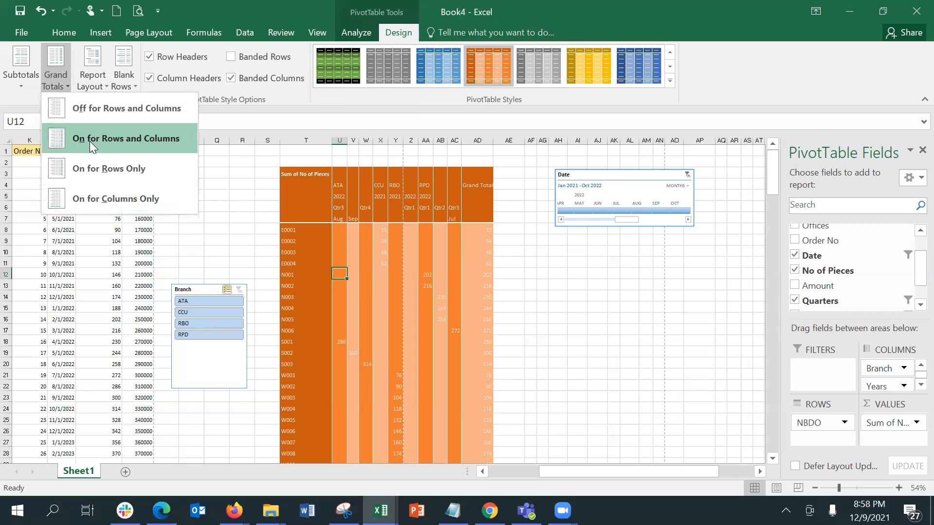
Turn grand totals off for both rows and columns
left_click(90, 108)
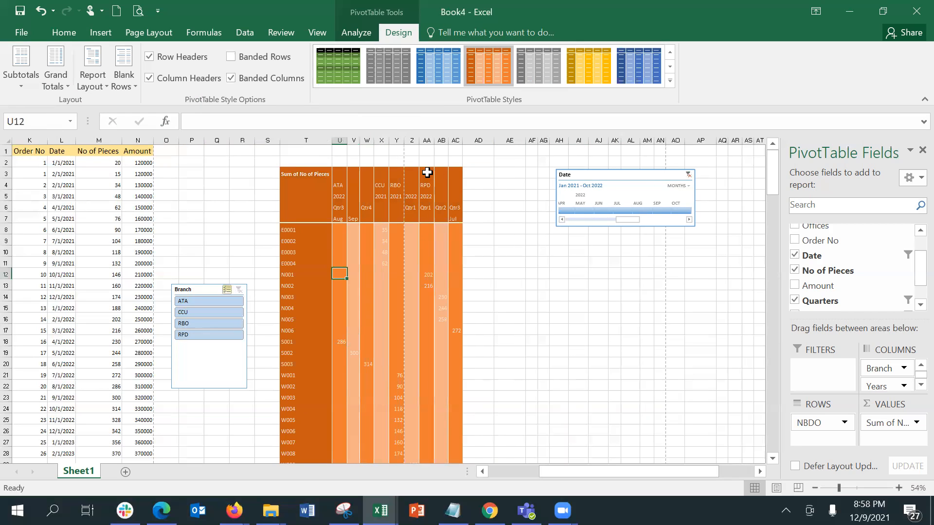
key("Down")
key("Down")
key("Down")
key("Down")
key("Down")
key("Down")
key("Down")
key("Down")
key("Down")
key("Down")
key("Down")
key("Down")
key("Down")
key("Down")
key("Down")
key("Down")
key("Down")
key("Down")
key("Down")
key("Down")
key("Up")
key("Up")
key("Up")
key("Up")
key("Up")
key("Up")
key("Up")
key("Up")
key("Up")
key("Up")
key("Up")
key("Up")
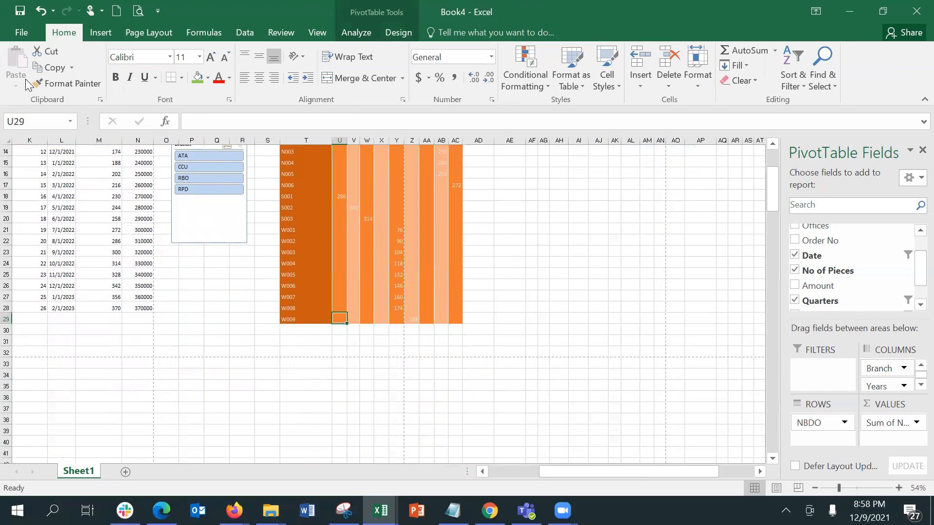
Turn grand totals on for columns only, leaving a bottom total row starting at 286
left_click(367, 34)
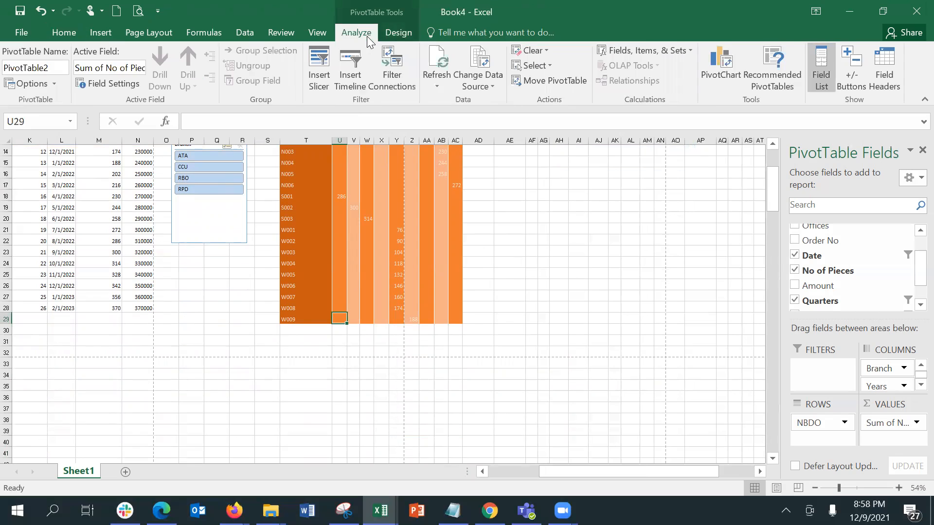
left_click(399, 34)
left_click(55, 82)
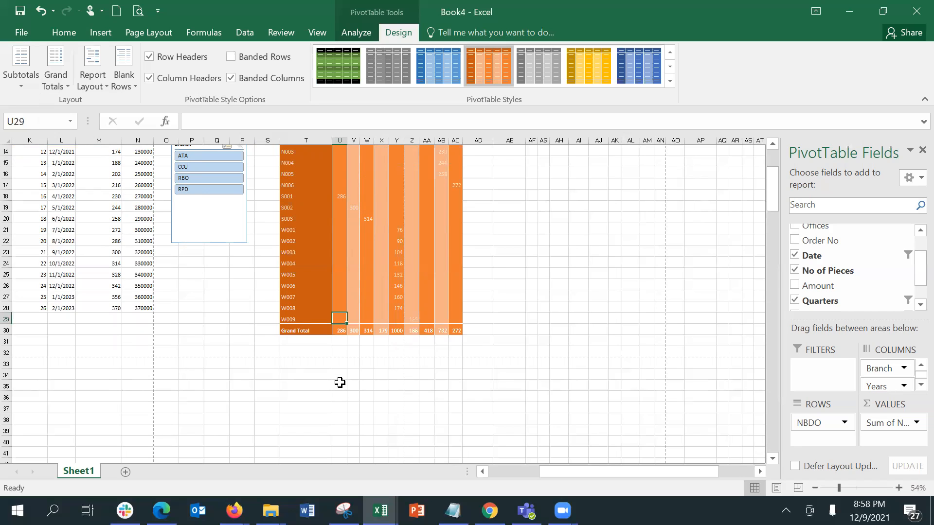
left_click(334, 331)
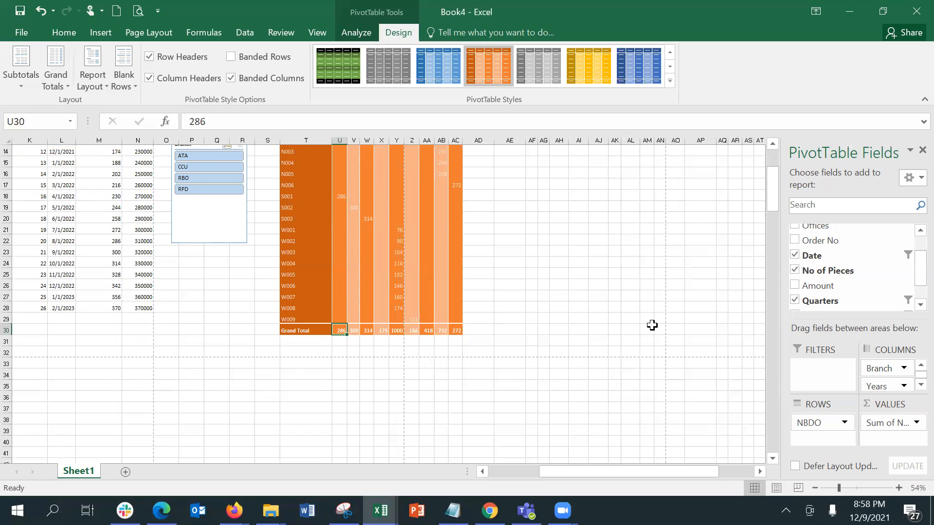
left_click(29, 83)
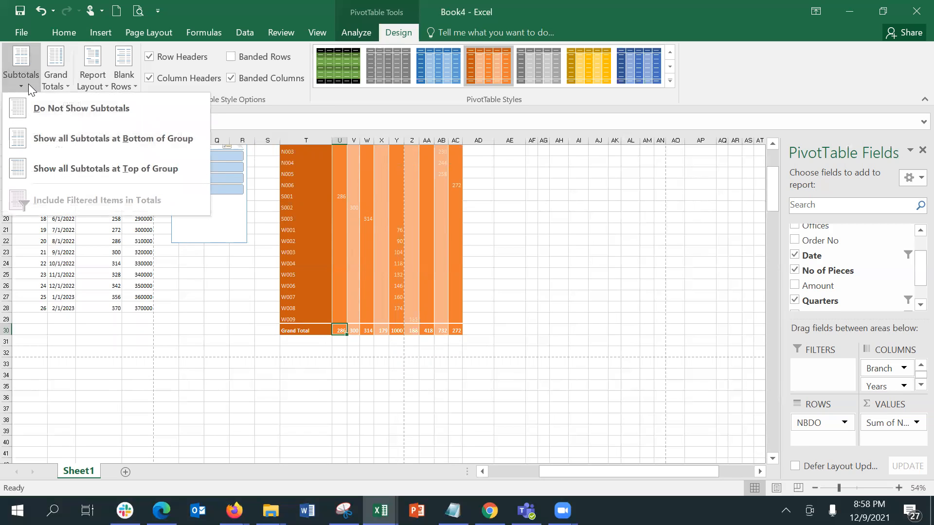
Show subtotals at the bottom of each group and check the Qtr3 Total column
left_click(62, 149)
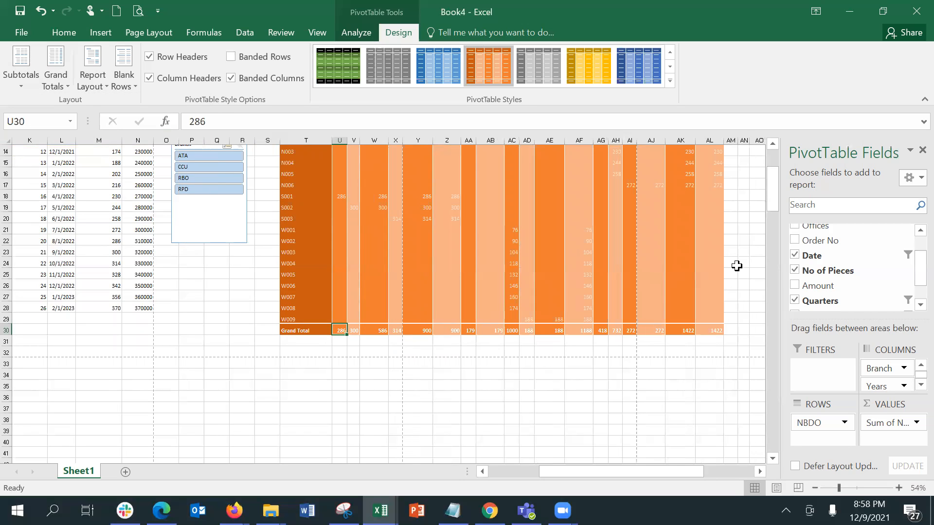
left_click(771, 159)
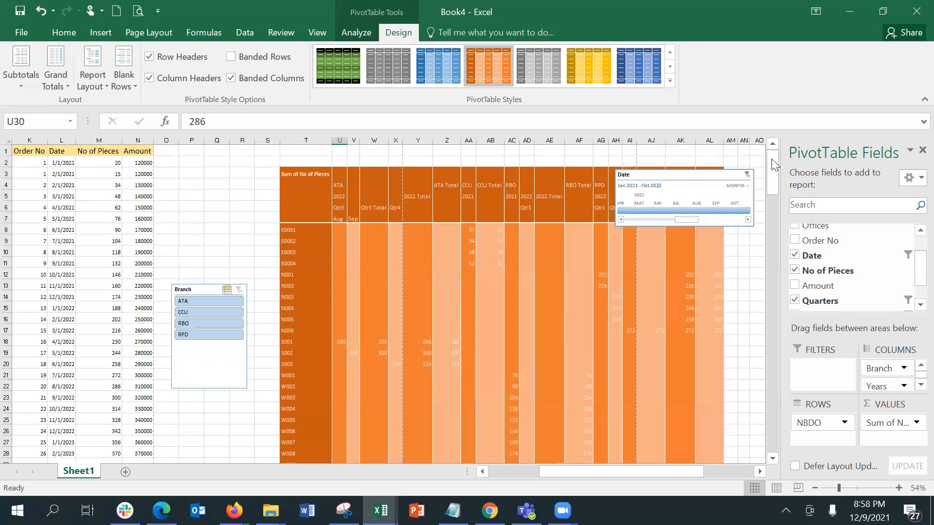
mouse_move(773, 162)
left_mouse_down()
mouse_move(785, 213)
mouse_move(780, 154)
left_mouse_up()
left_click(379, 198)
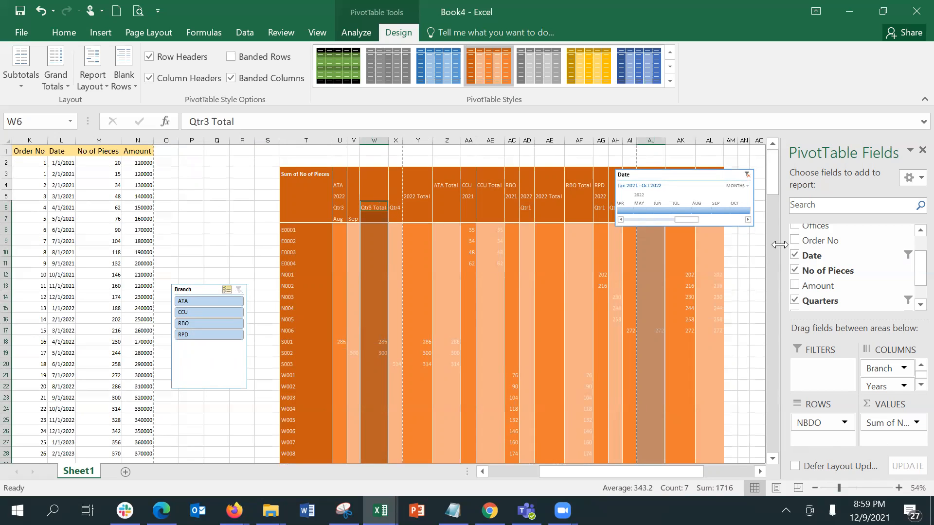
Move the Date timeline beside the source data and inspect the Qtr3 and 2022 Total columns
left_click_drag(698, 181, 195, 266)
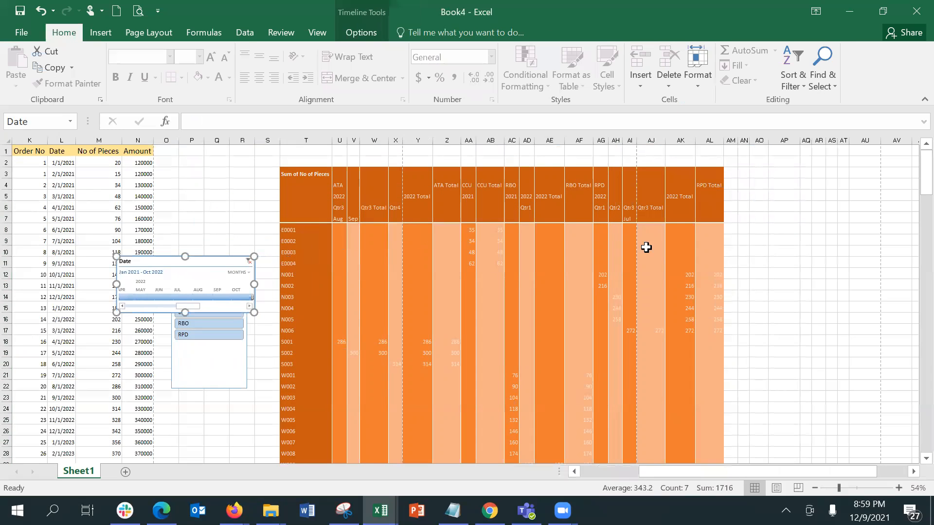
left_click(646, 207)
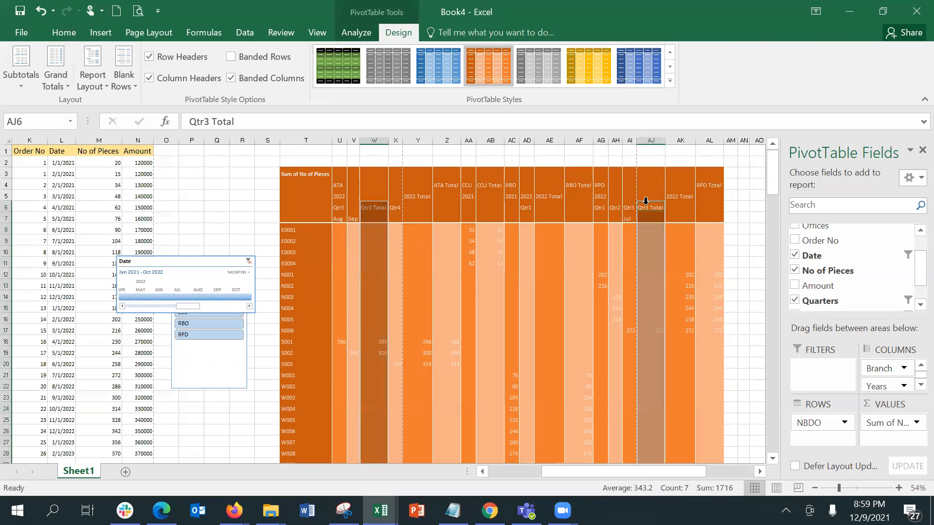
left_click(375, 214)
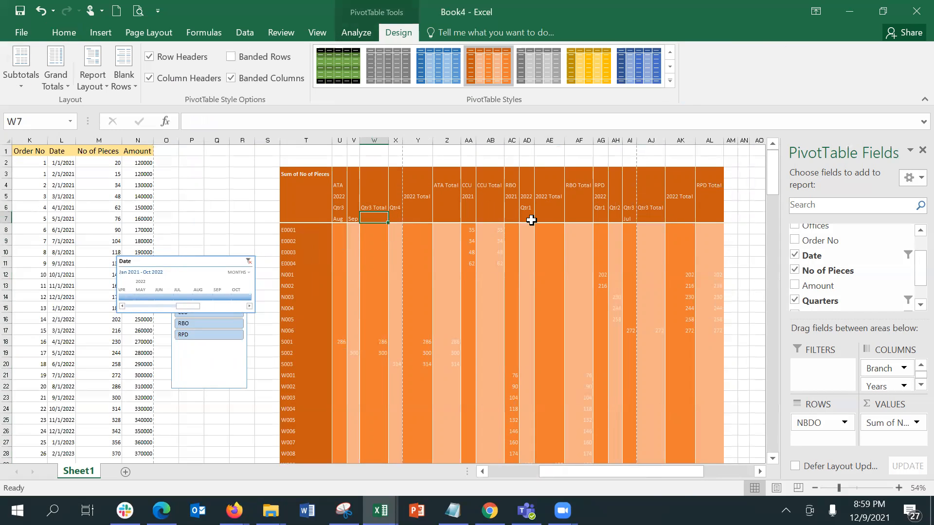
left_click(555, 214)
left_click(550, 202)
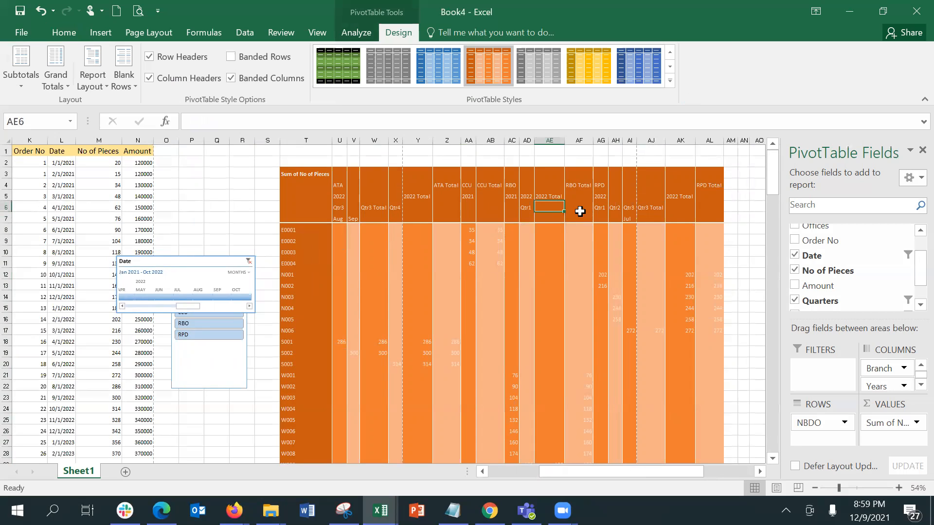
left_click(656, 218)
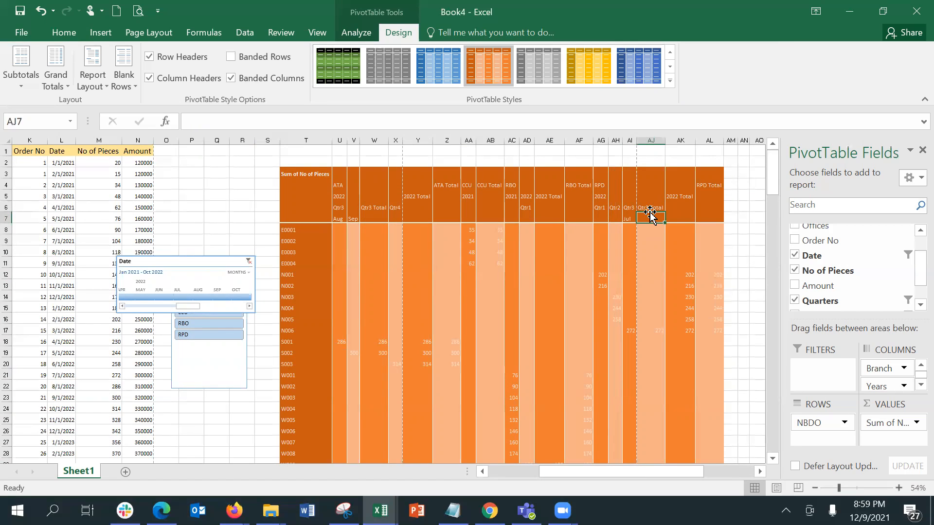
Try subtotals at the top, then choose Do Not Show Subtotals
left_click(30, 80)
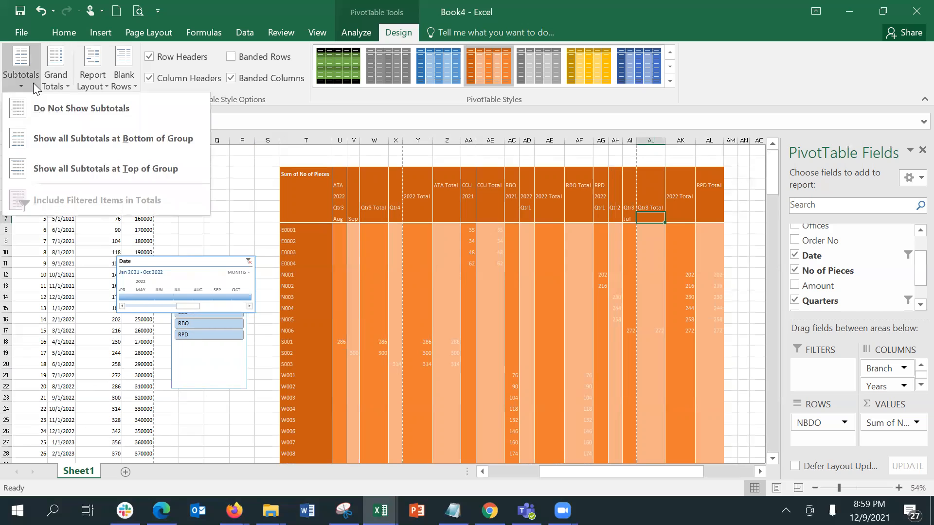
left_click(58, 170)
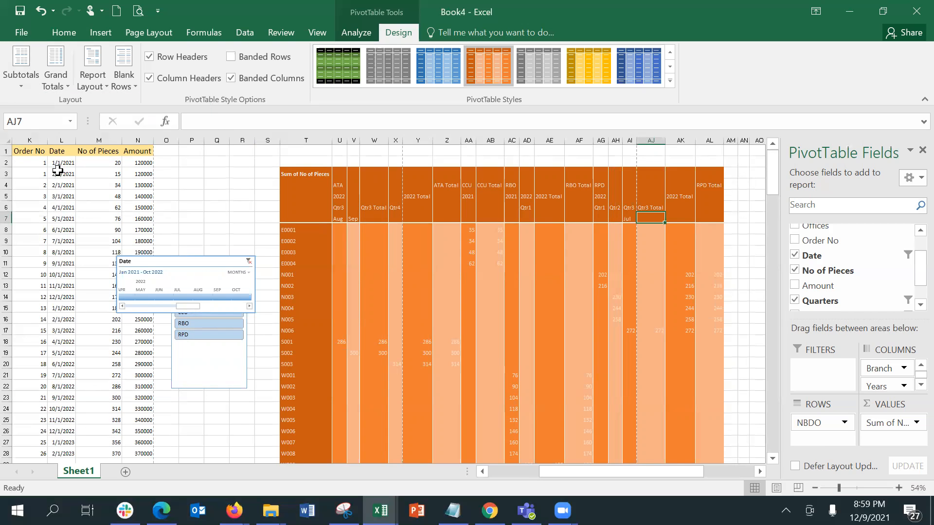
left_click(26, 75)
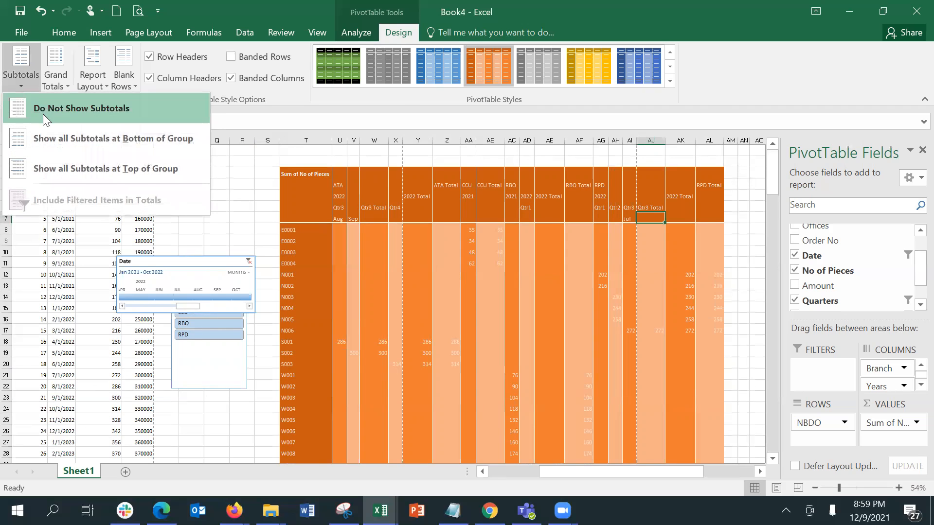
left_click(43, 112)
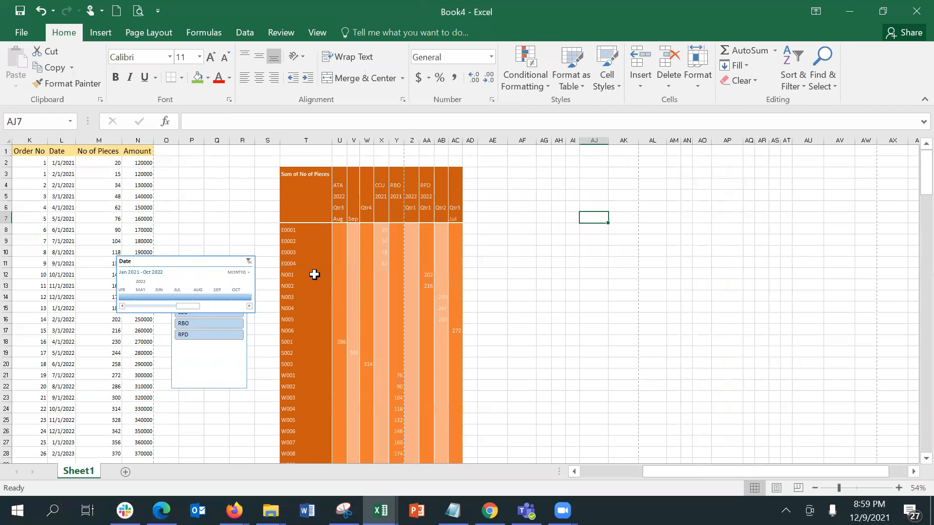
left_click(314, 275)
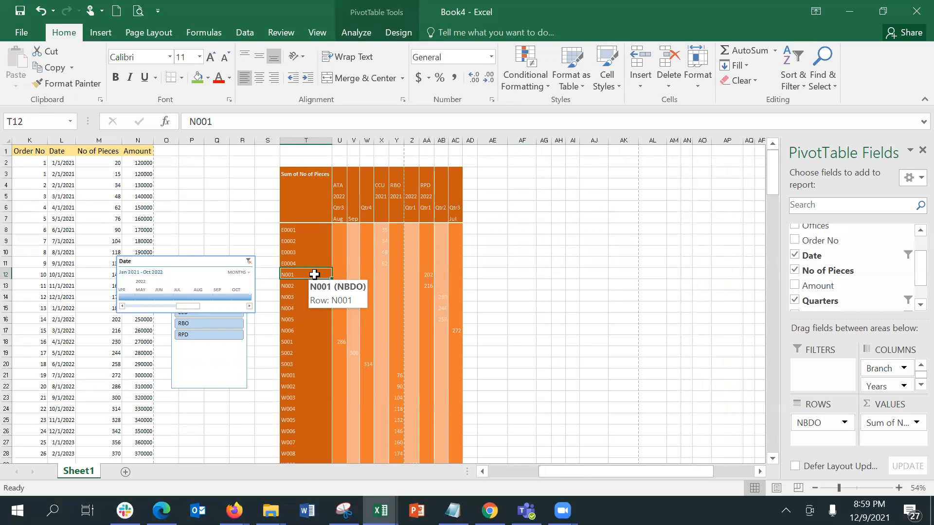
left_click(399, 33)
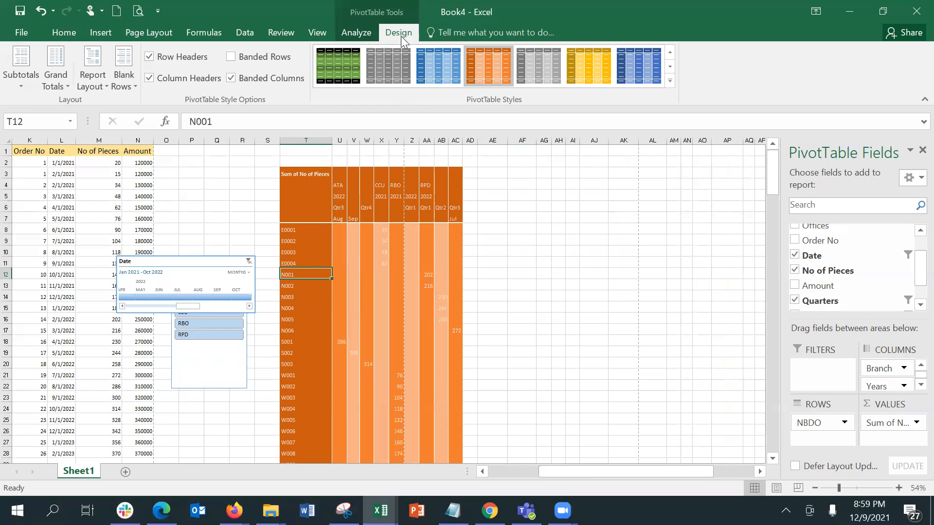
Try Compact, Outline and Tabular Form report layouts on the pivot table
left_click(82, 81)
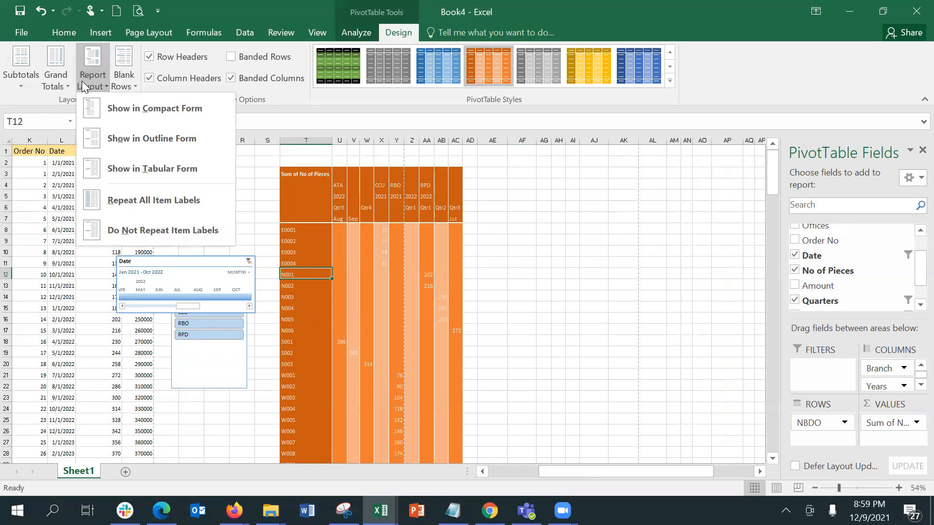
left_click(93, 108)
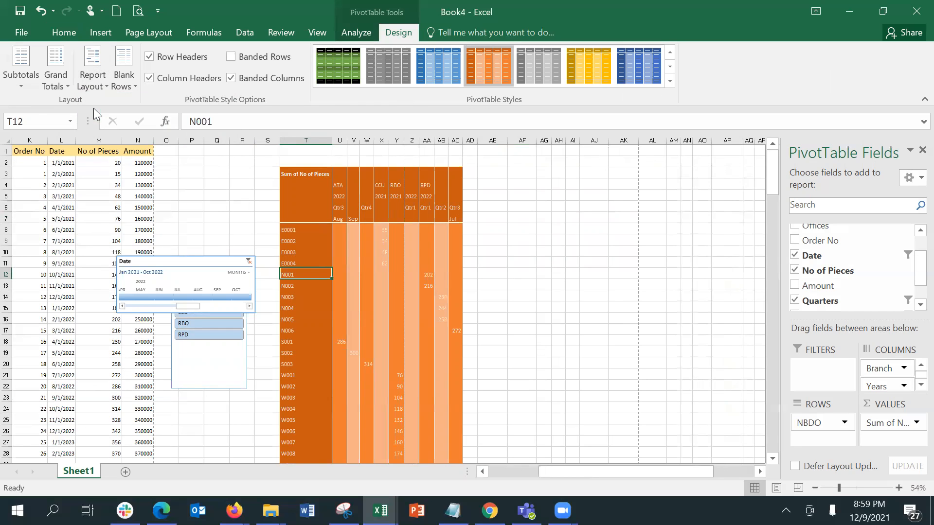
left_click(93, 73)
left_click(118, 144)
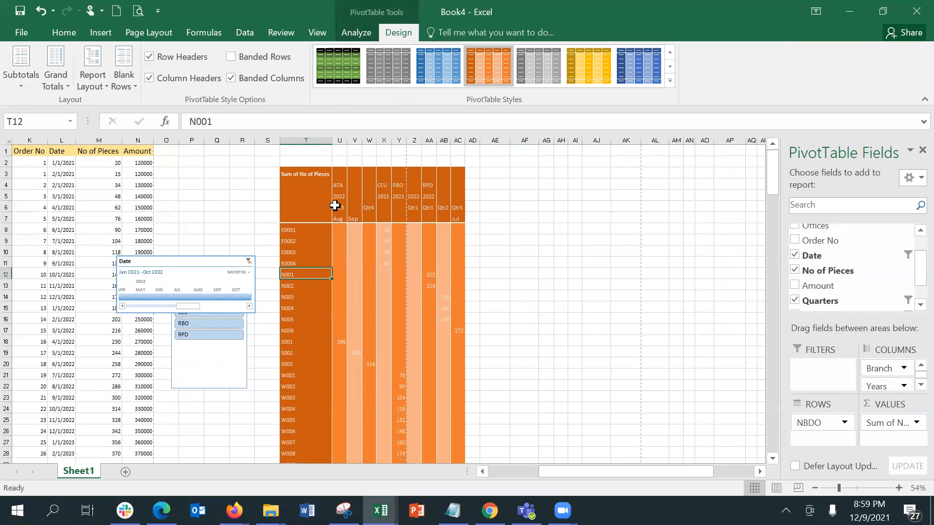
left_click(91, 77)
left_click(104, 163)
Repeat all item labels, then switch to Do Not Repeat Item Labels
left_click(91, 87)
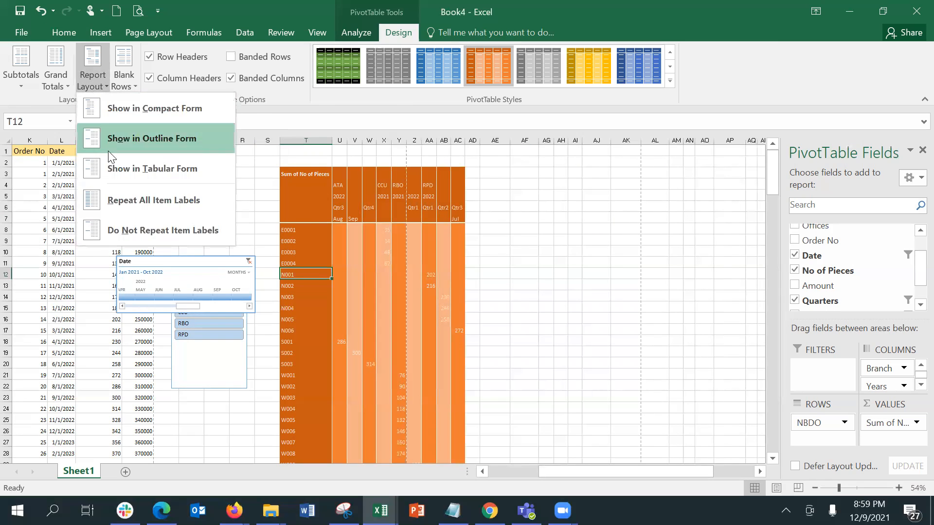
left_click(119, 199)
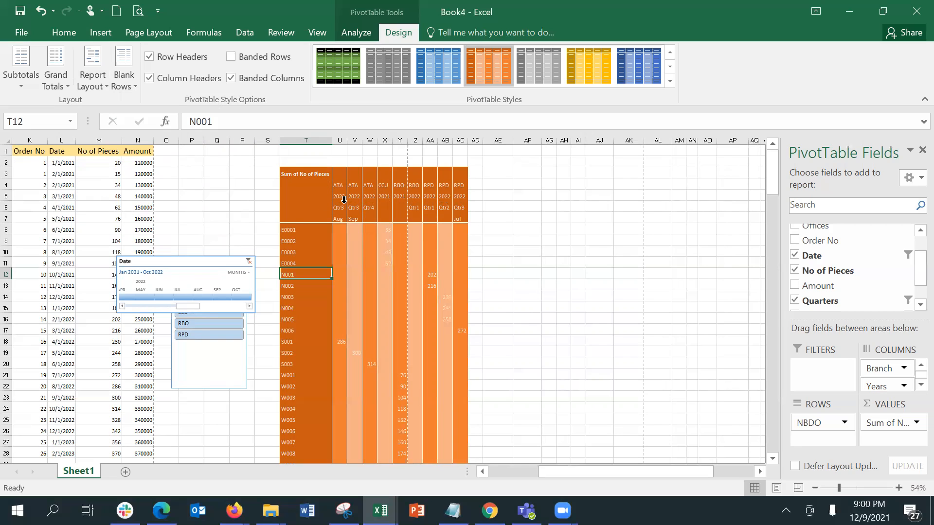
left_click(90, 84)
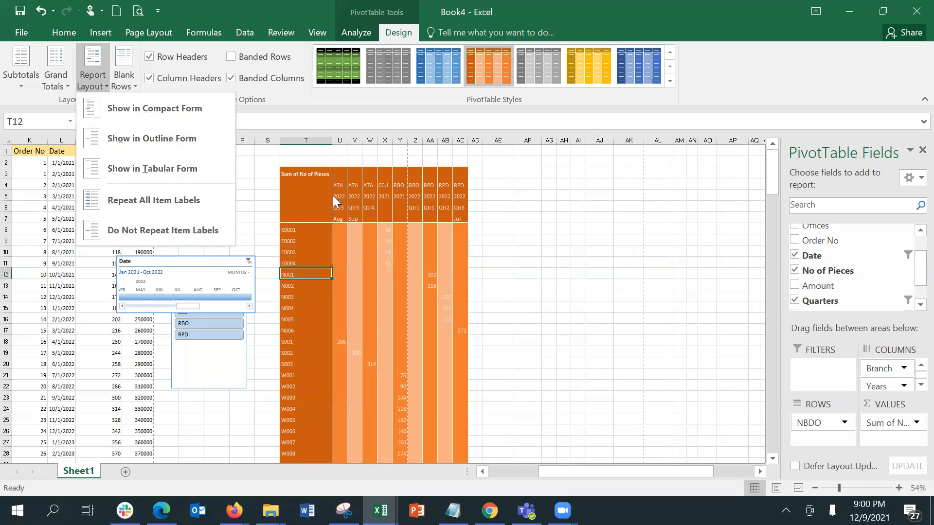
left_click(160, 234)
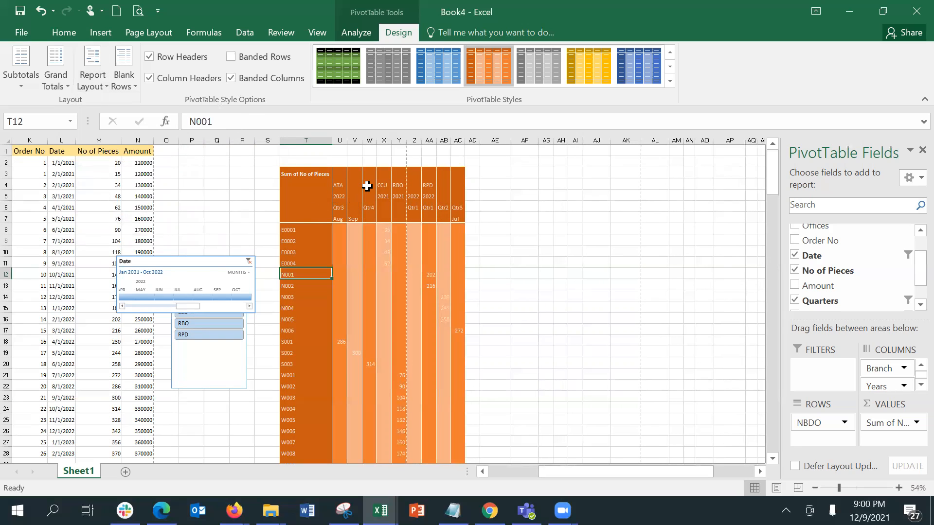
Apply Repeat All Item Labels so ATA and 2022 headers appear above every column
left_click_drag(344, 185, 373, 185)
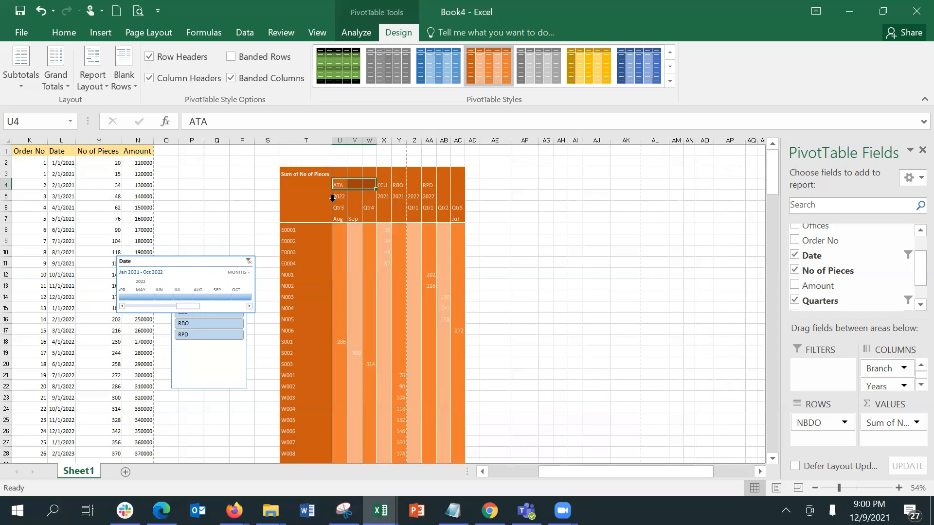
left_click_drag(334, 197, 361, 203)
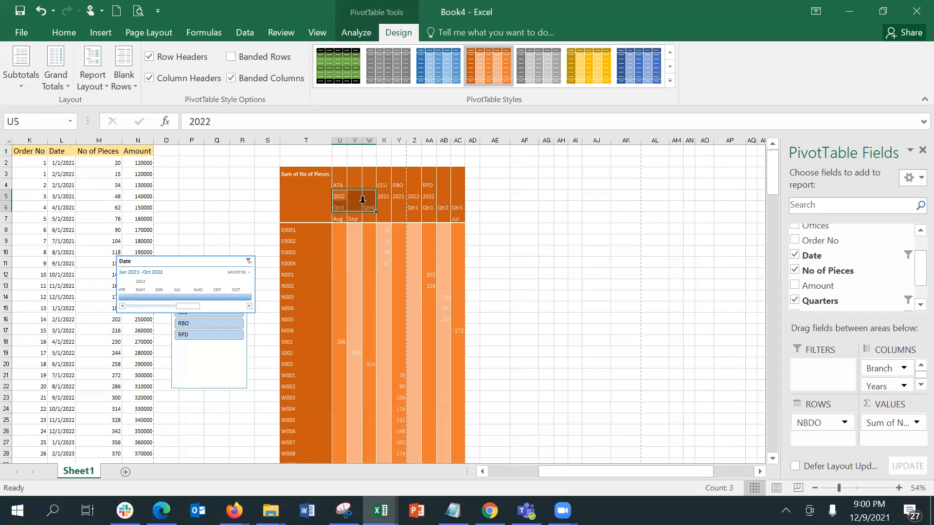
left_click(89, 87)
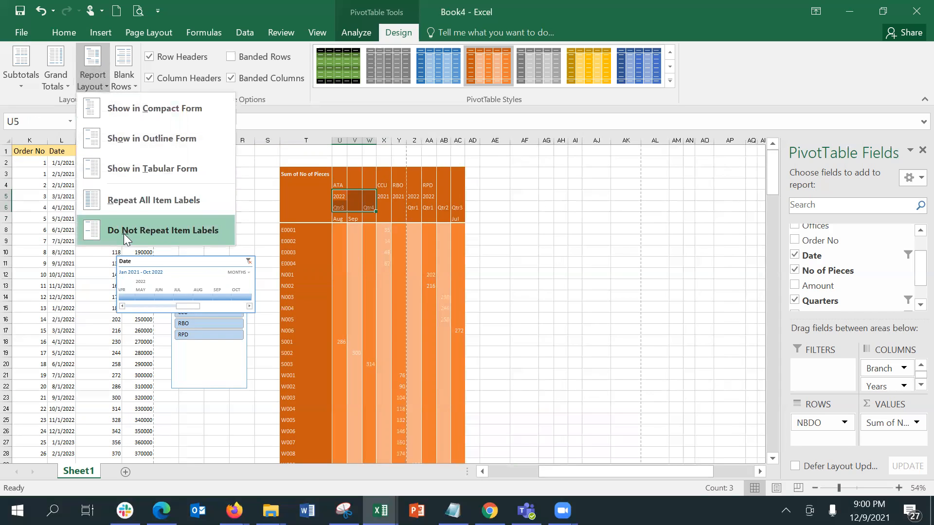
left_click(134, 204)
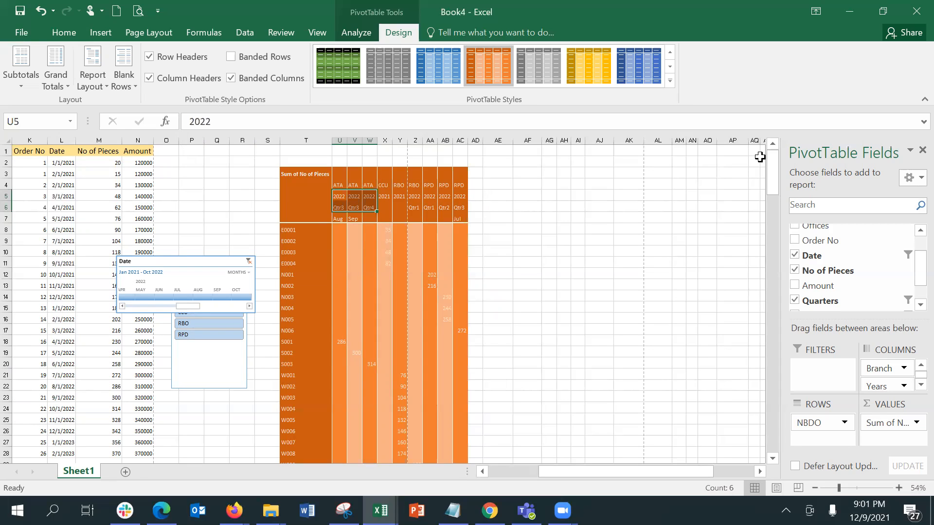
scroll(912, 238, "up", 2)
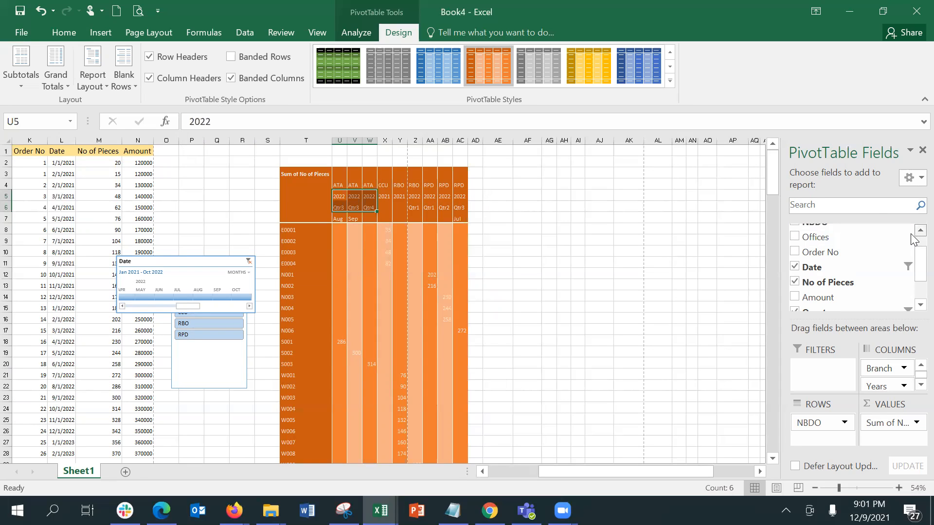
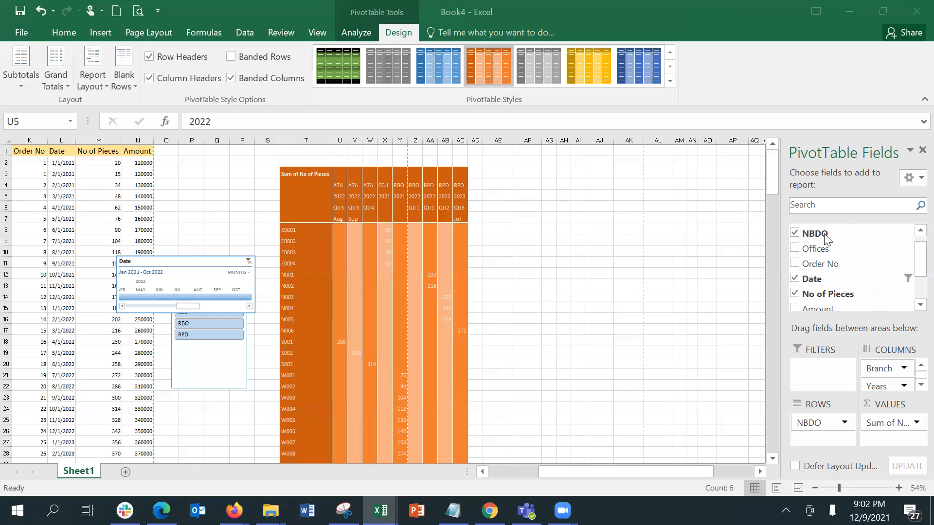
Add NBDO as the pivot's report filter and check its (All) filter cell in U1
left_click_drag(823, 233, 796, 369)
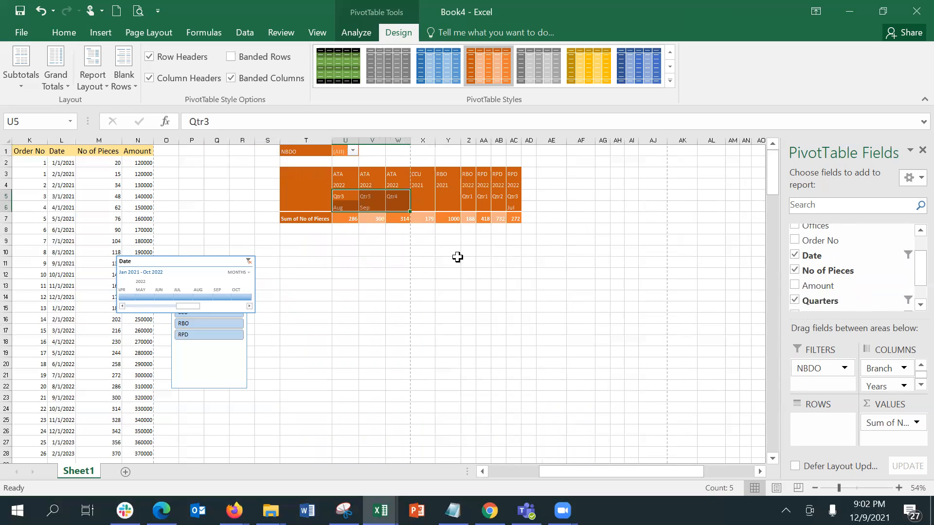
left_click(337, 152)
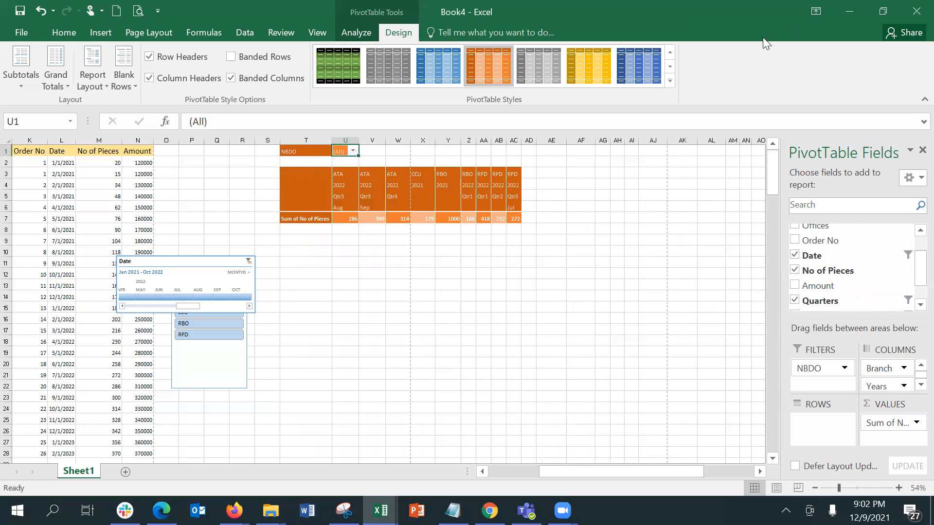
left_click_drag(776, 15, 752, 48)
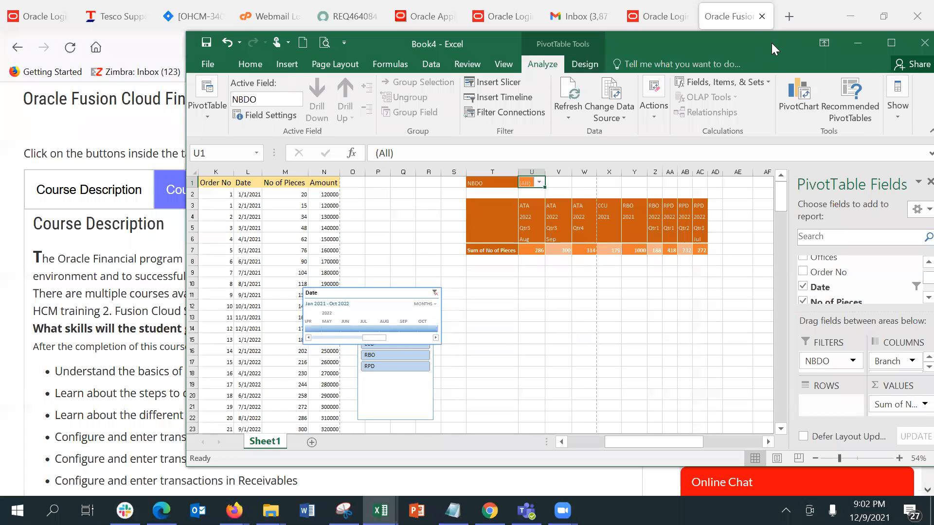
double_click(796, 42)
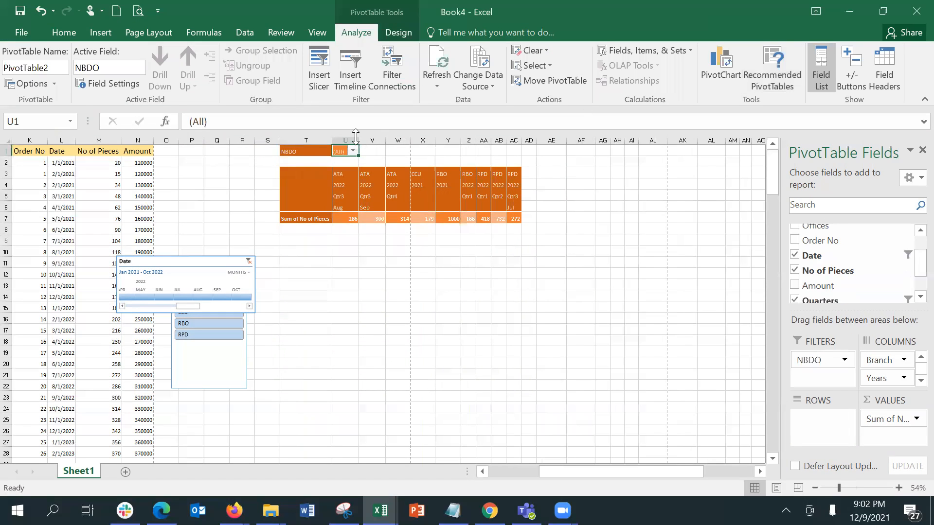
Run Show Report Filter Pages on the NBDO field to create one sheet per NBDO value
left_click(53, 84)
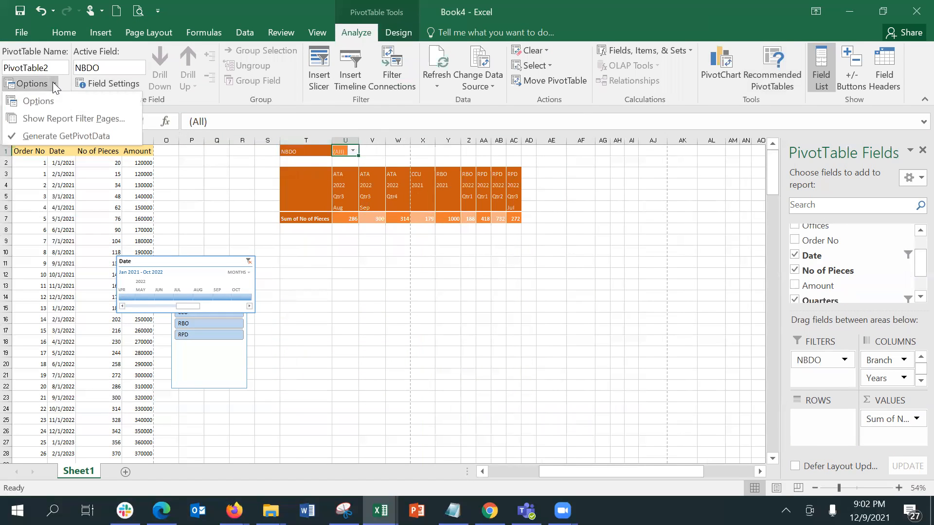
left_click(68, 121)
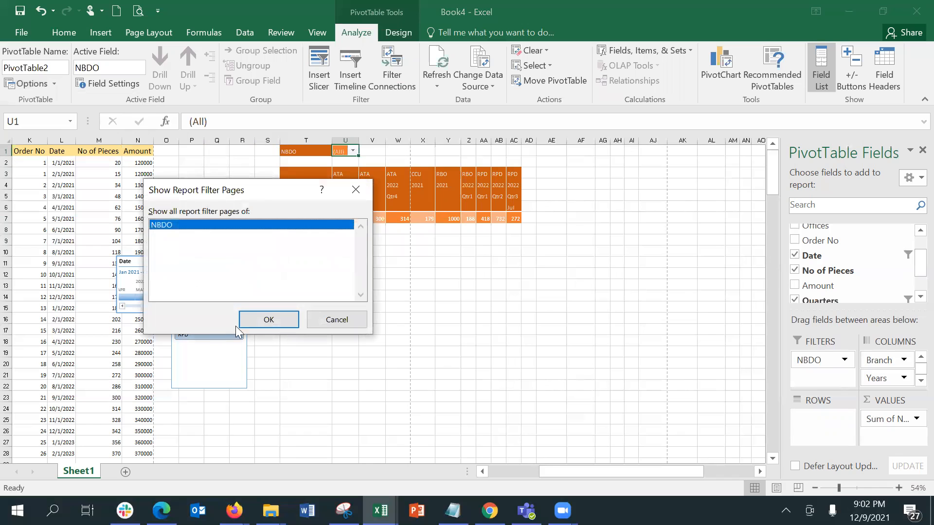
left_click(267, 320)
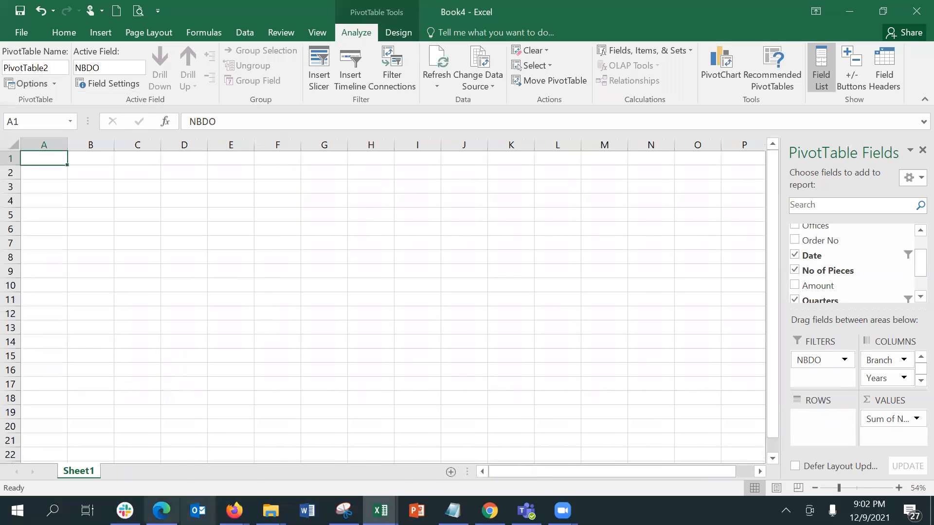
Browse the sheets E0002 through N006, widen the tab bar, and continue to S001–S003 (314 pieces)
left_click(129, 472)
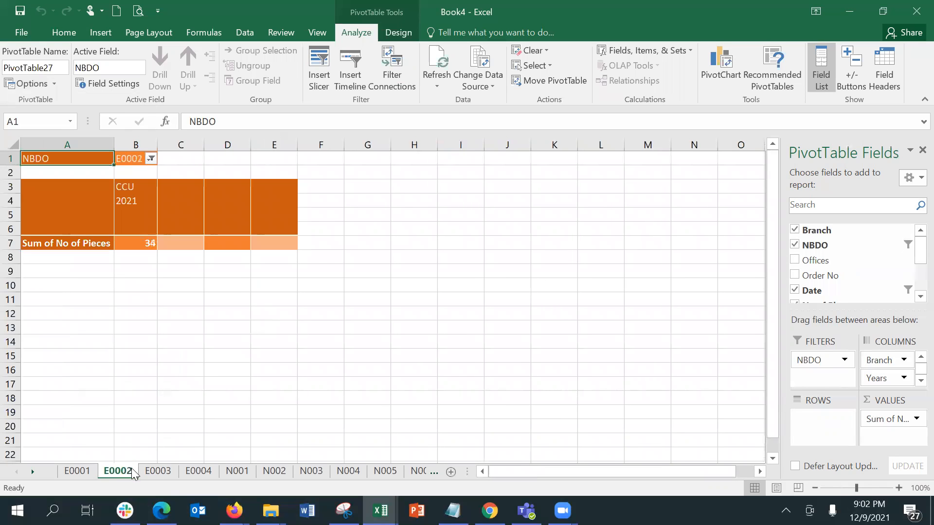
left_click(157, 472)
left_click(196, 470)
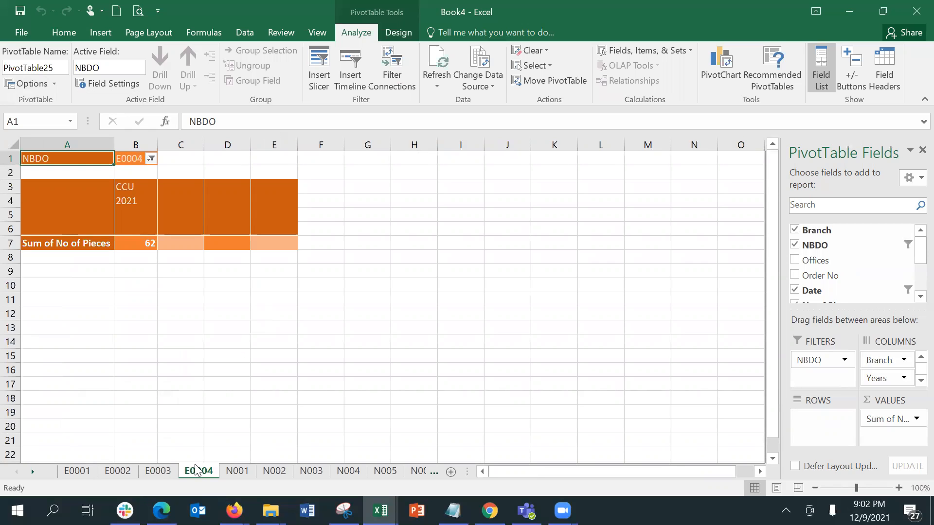
left_click(229, 470)
left_click(266, 470)
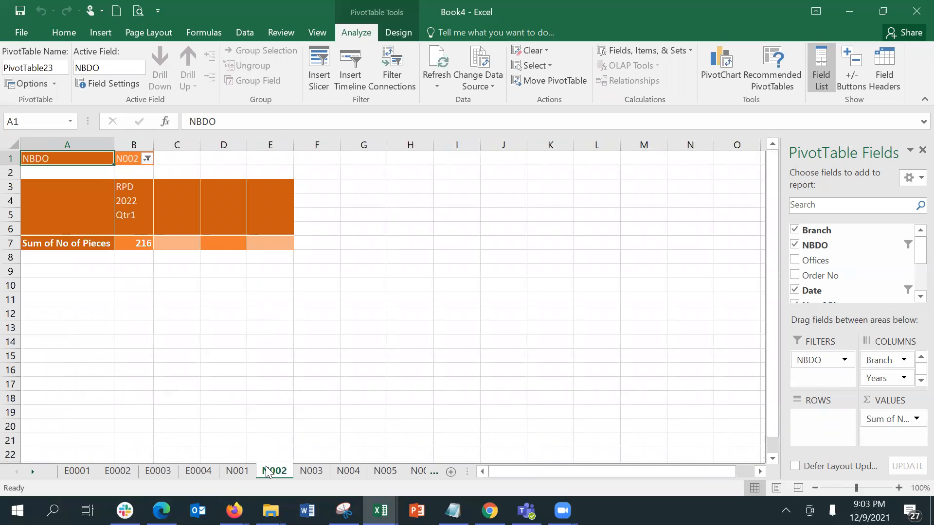
left_click(309, 471)
left_click(340, 471)
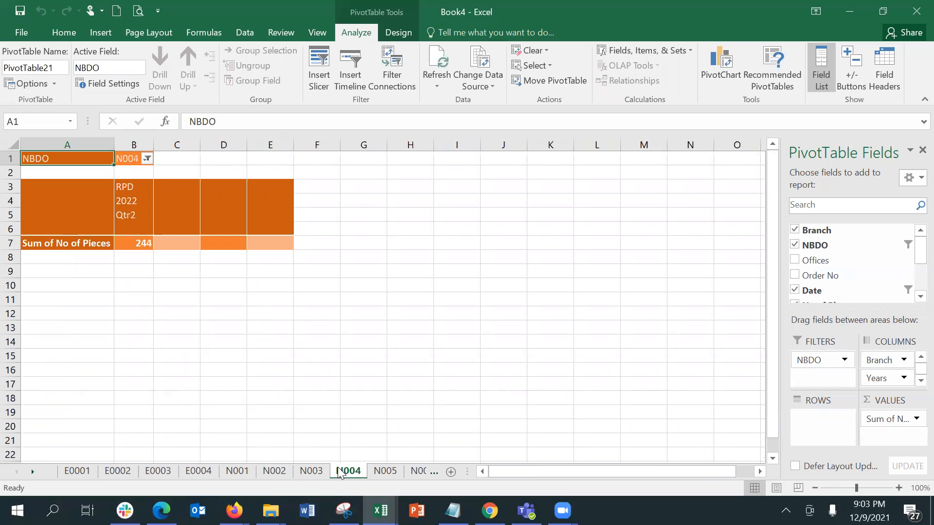
left_click(383, 471)
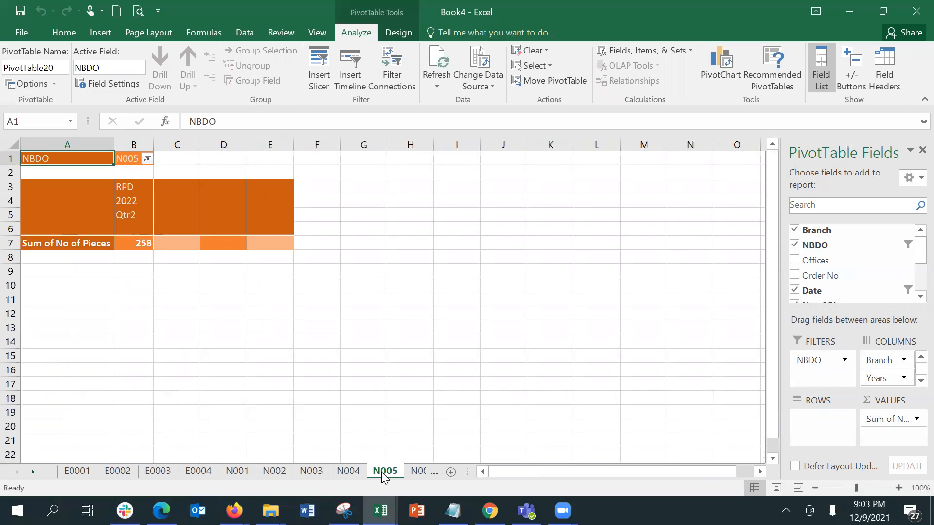
left_click(420, 471)
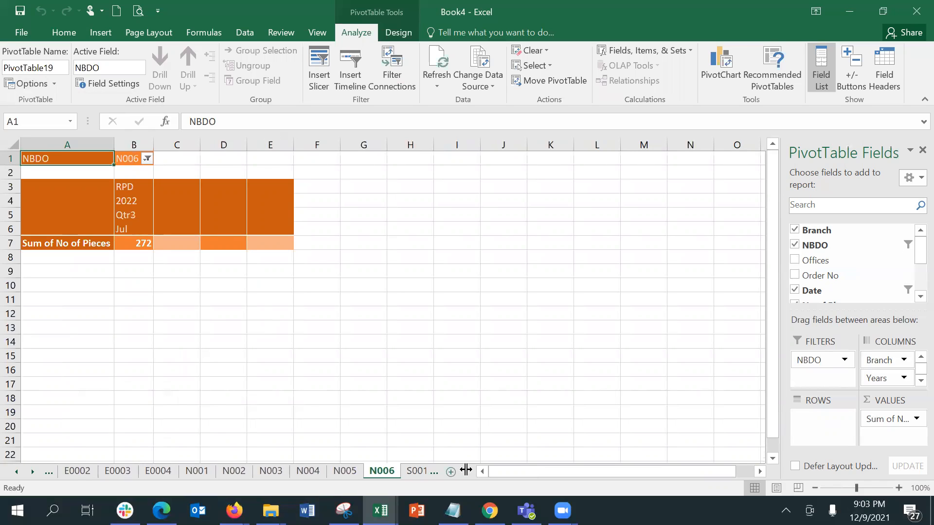
left_click_drag(465, 469, 594, 471)
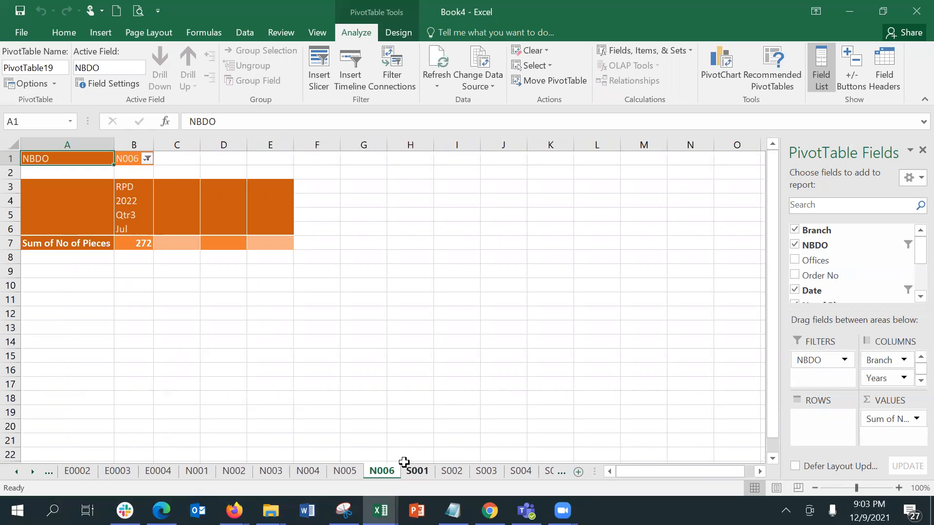
left_click(415, 472)
left_click(442, 472)
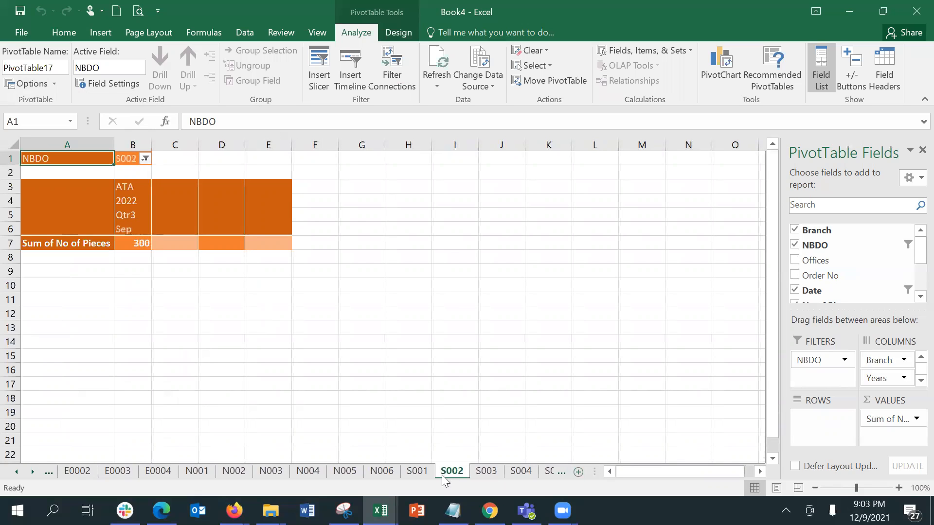
left_click(486, 471)
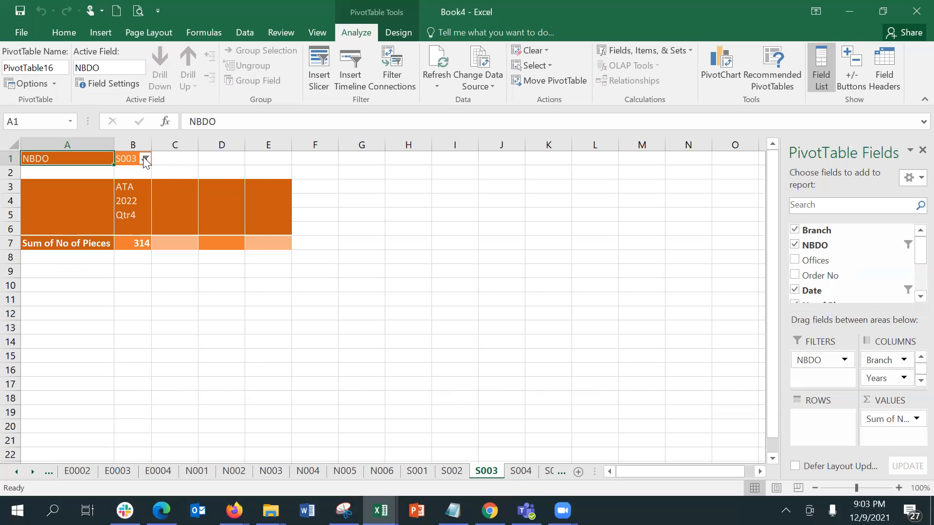
Look through the generated sheets S004 to S007
left_click(14, 472)
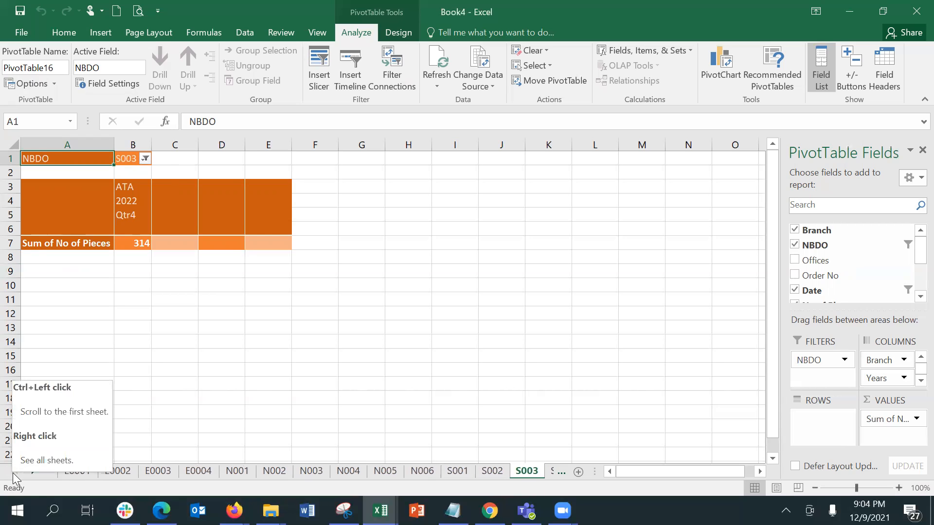
left_click(220, 371)
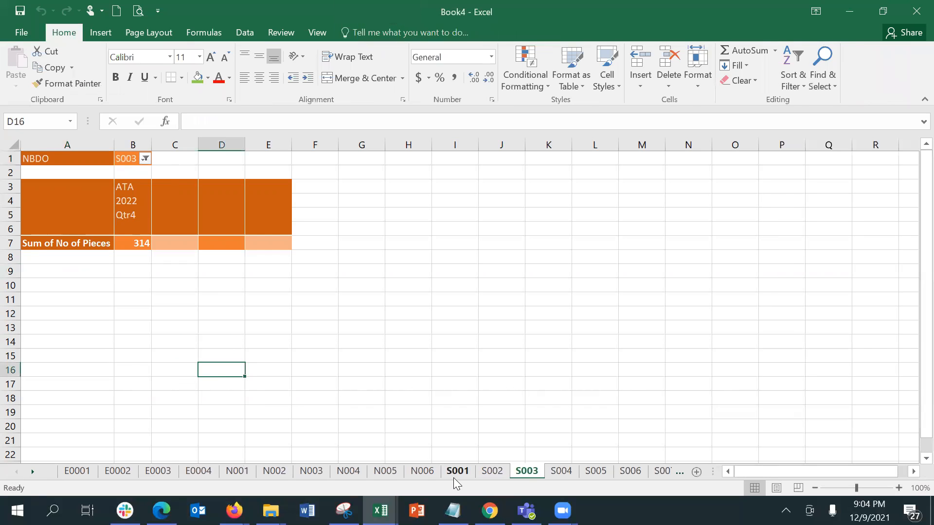
left_click(685, 469)
left_click(560, 474)
left_click(543, 471)
left_click(554, 476)
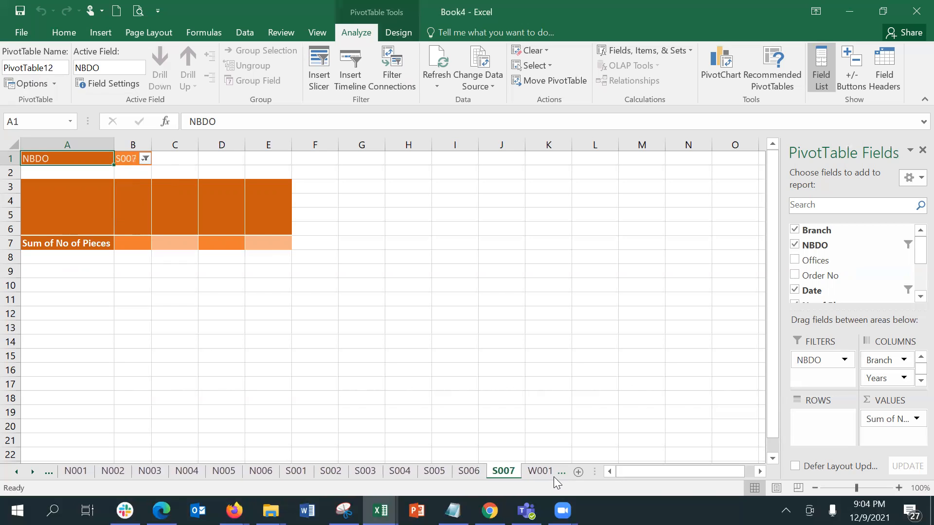
Step through sheets W001 to W009, then return to the original pivot on Sheet1
left_click(556, 477)
left_click(555, 475)
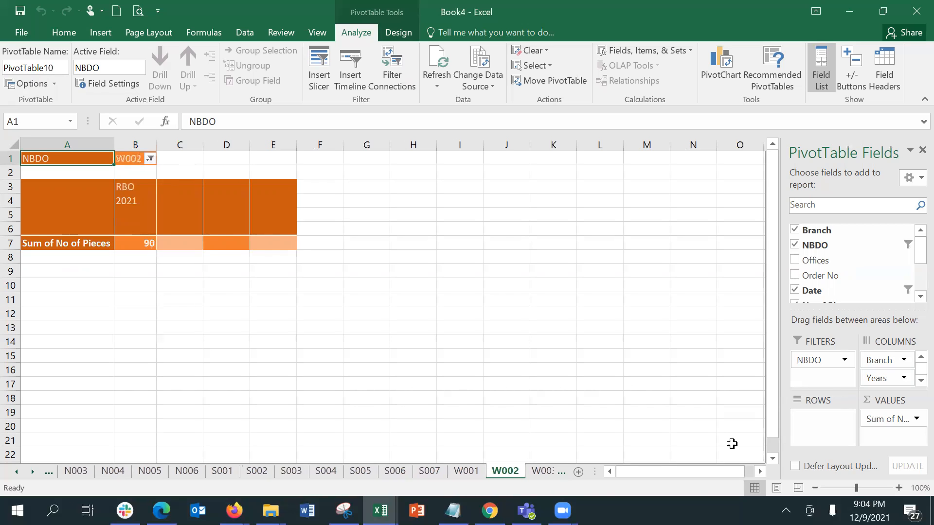
left_click(549, 474)
left_click(549, 474)
left_click(549, 474)
left_click(549, 475)
left_click(549, 474)
left_click(550, 475)
left_click(550, 475)
left_click(550, 475)
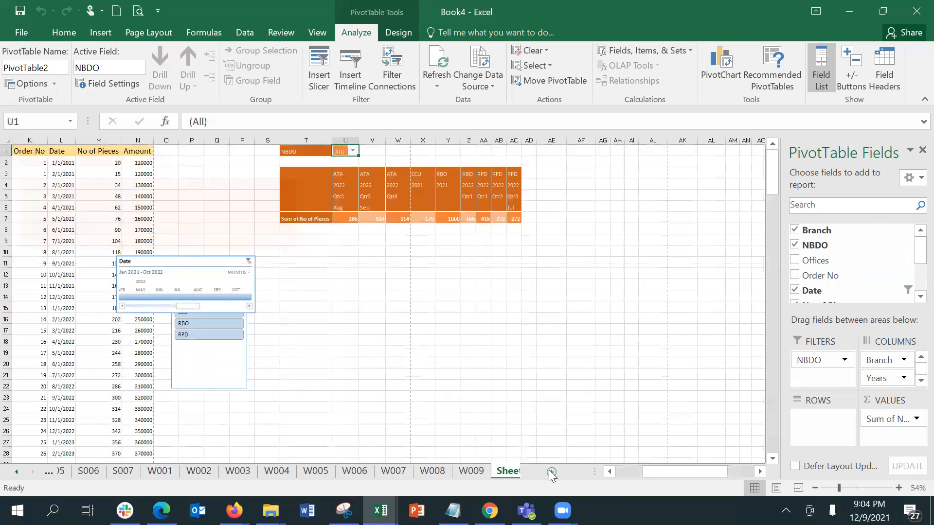
left_click(408, 356)
Move NBDO from Filters to Rows and drag Branch into Filters, checking the branch list
left_click(377, 217)
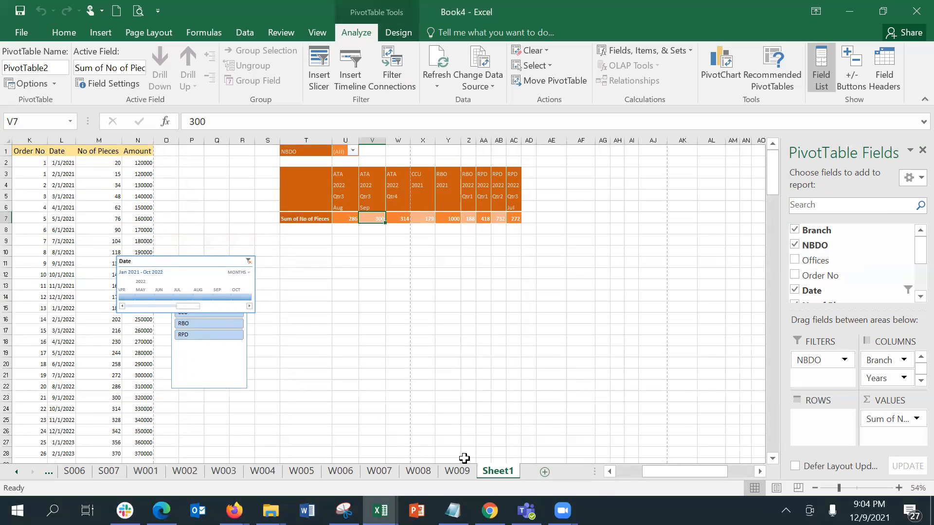
left_click(609, 471)
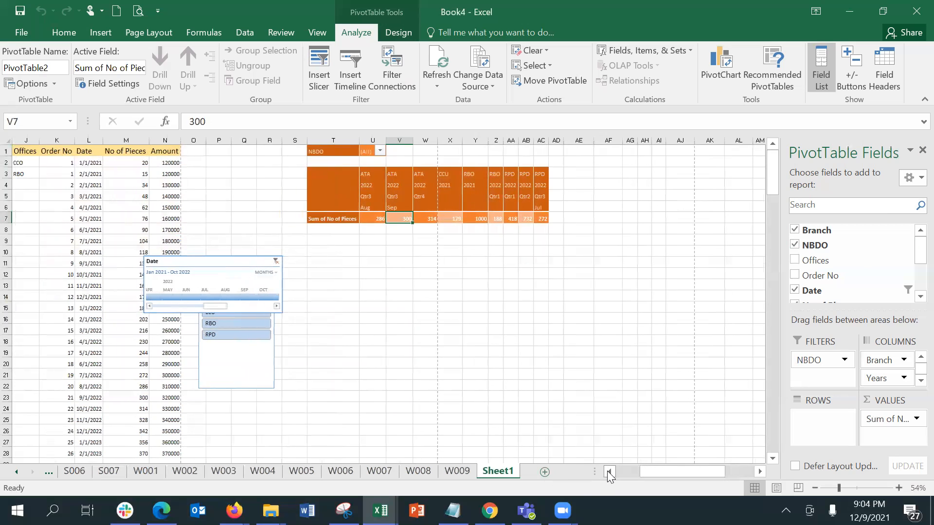
left_click(608, 471)
left_click(609, 472)
left_click(609, 471)
left_click(609, 471)
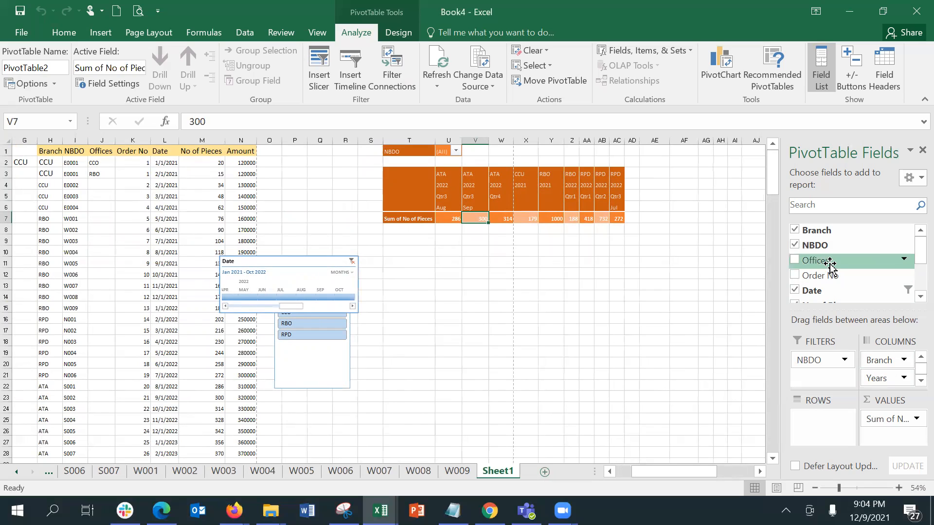
left_click_drag(822, 365, 834, 425)
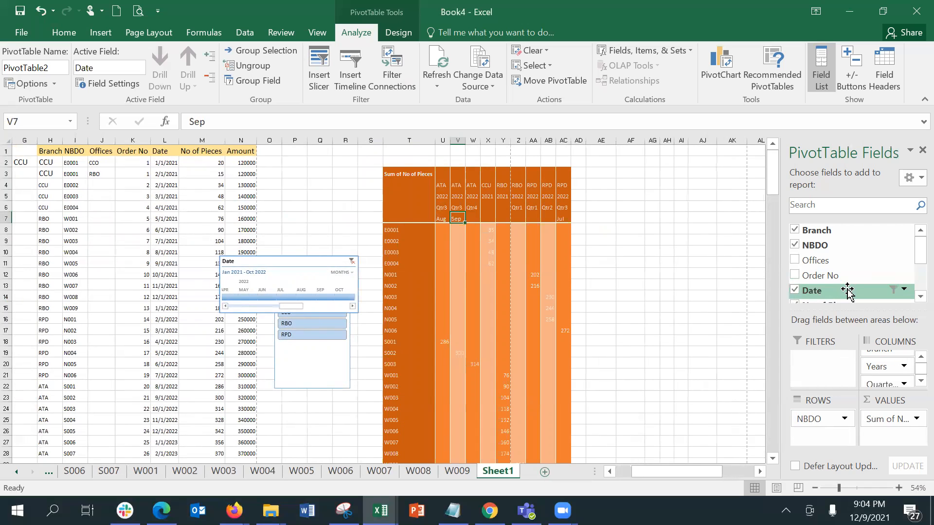
left_click_drag(811, 236, 811, 382)
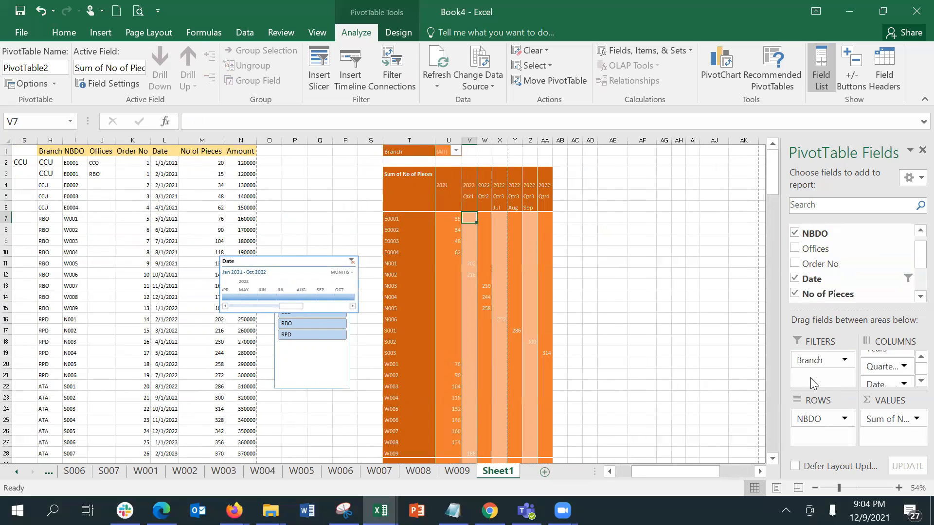
left_click(456, 151)
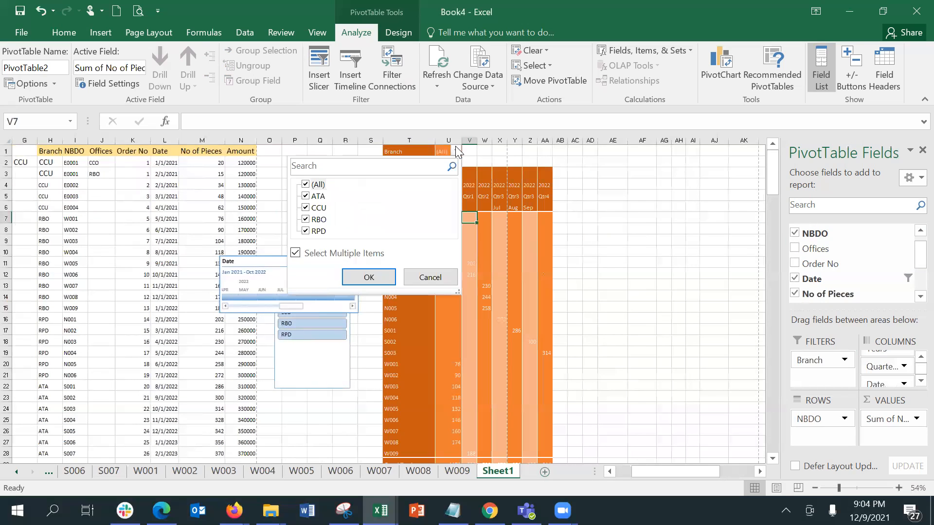
left_click(457, 152)
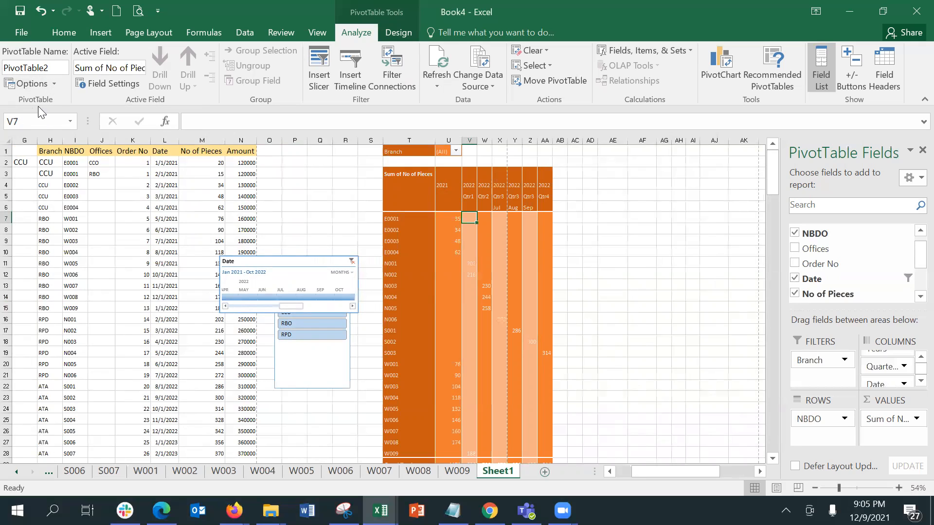
Run Show Report Filter Pages on Branch to create ATA, CCU, RBO and RPD sheets
left_click(53, 87)
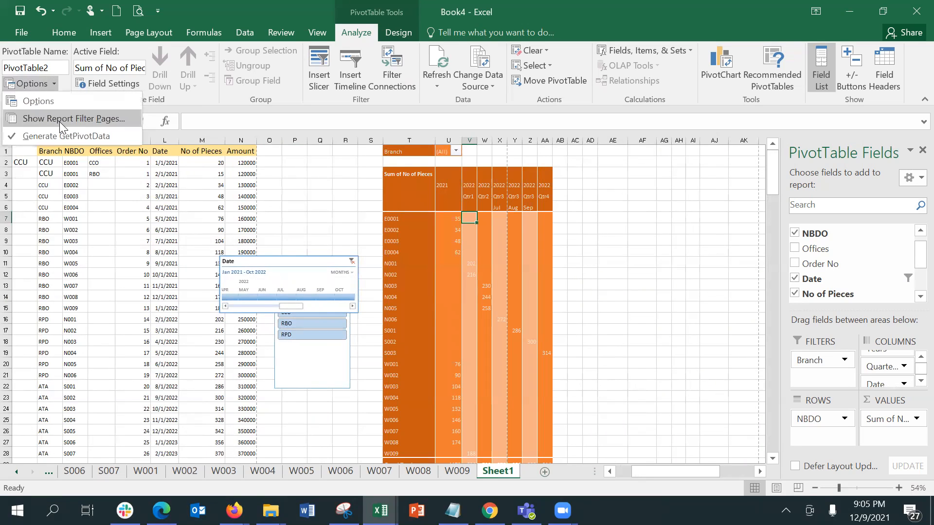
left_click(59, 121)
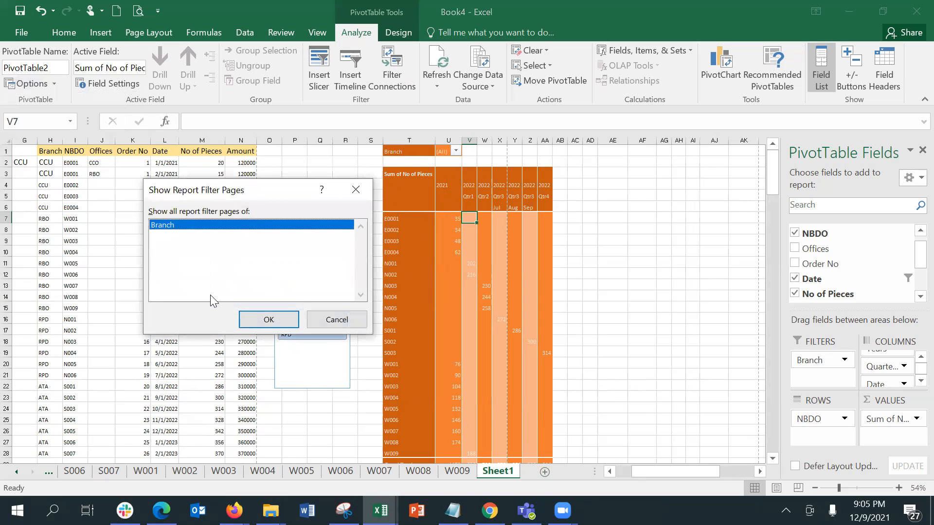
left_click(268, 319)
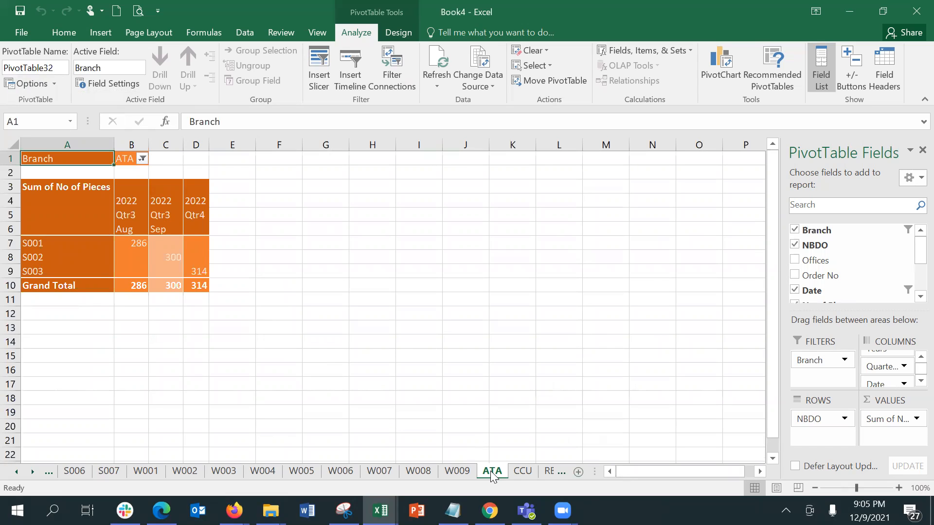
Browse the CCU, RBO and RPD sheets, ending on ATA showing S001–S003 at 286, 300, 314
left_click(523, 473)
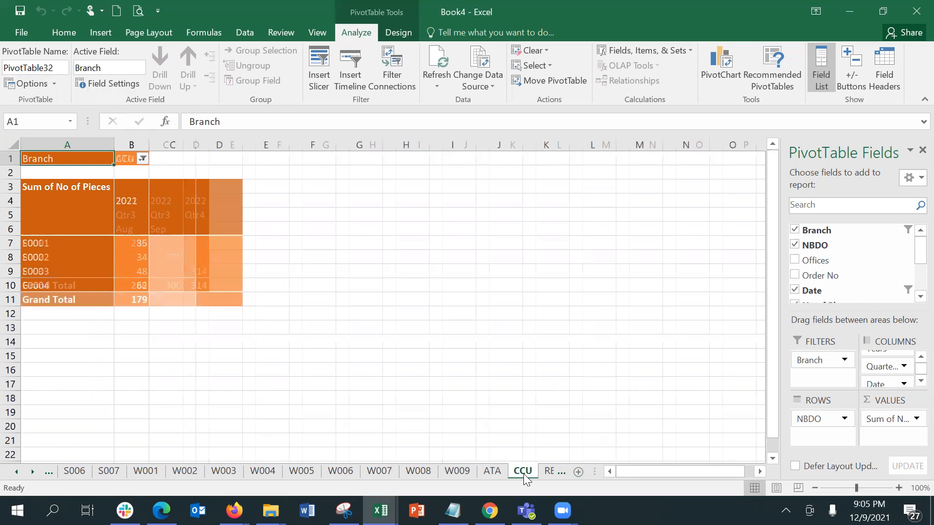
left_click(544, 472)
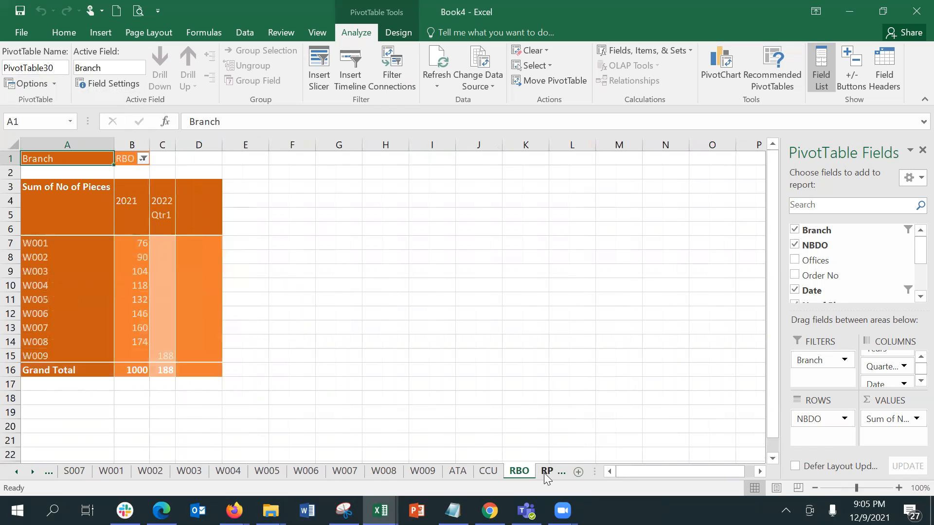
left_click(544, 473)
left_click(544, 473)
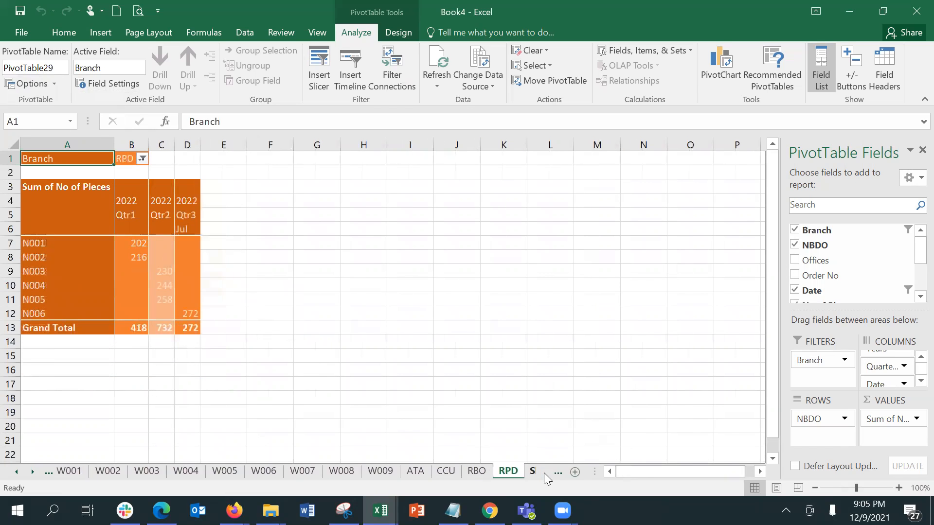
left_click(472, 475)
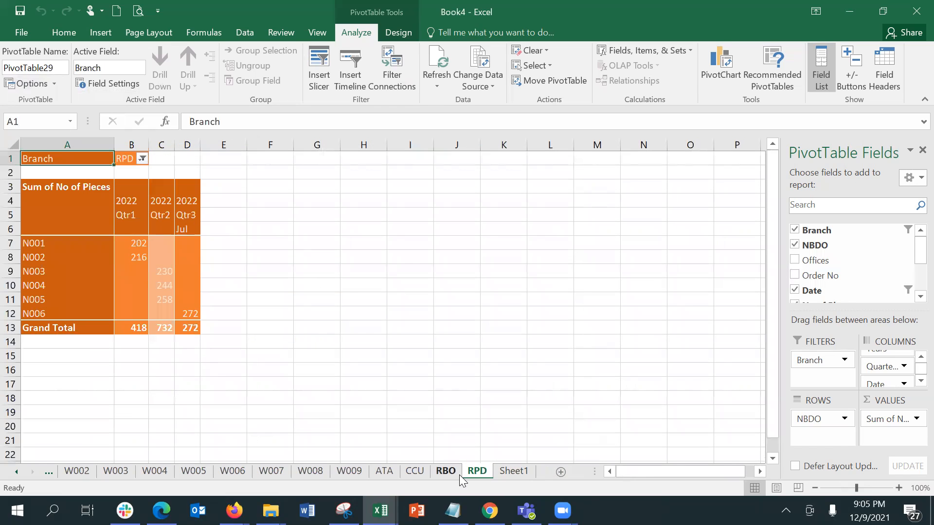
left_click(455, 473)
left_click(422, 473)
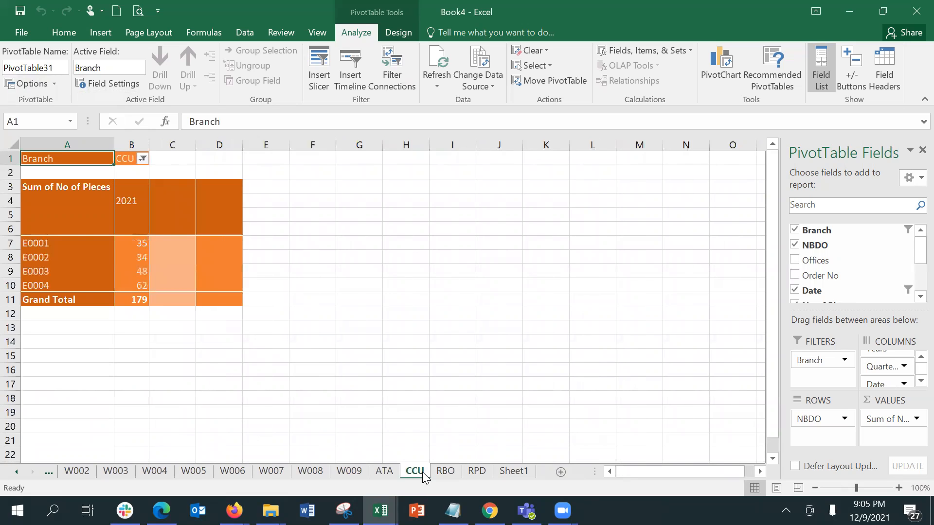
left_click(375, 472)
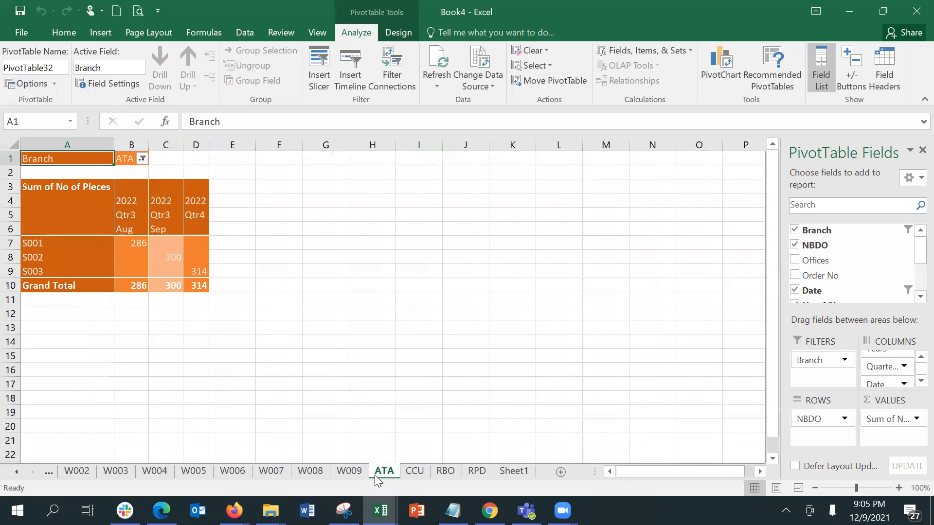
left_click(131, 187)
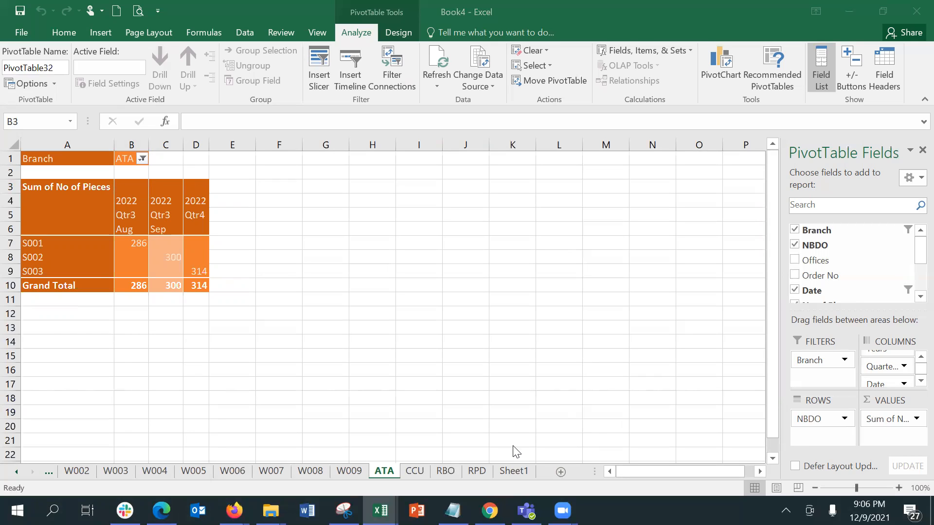
Return to Sheet1, select a pivot value cell and start inserting a PivotChart
left_click(511, 468)
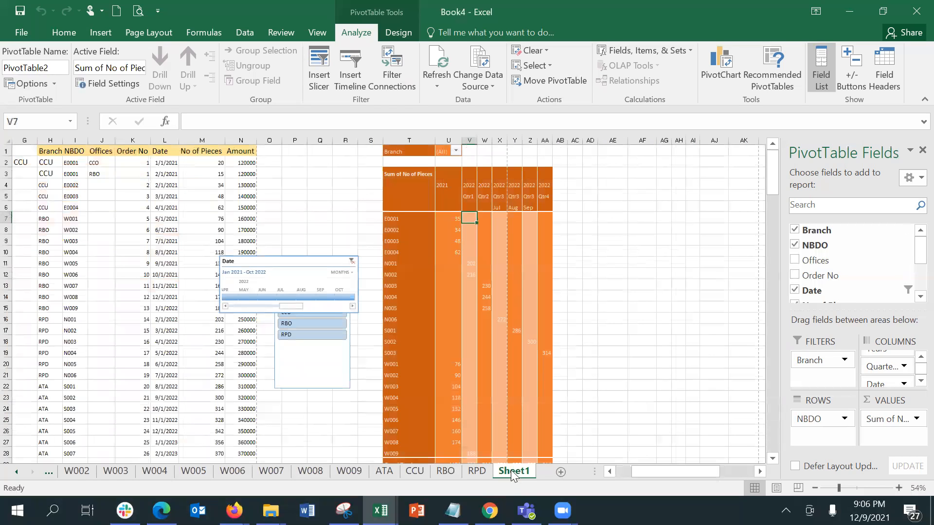
left_click(457, 221)
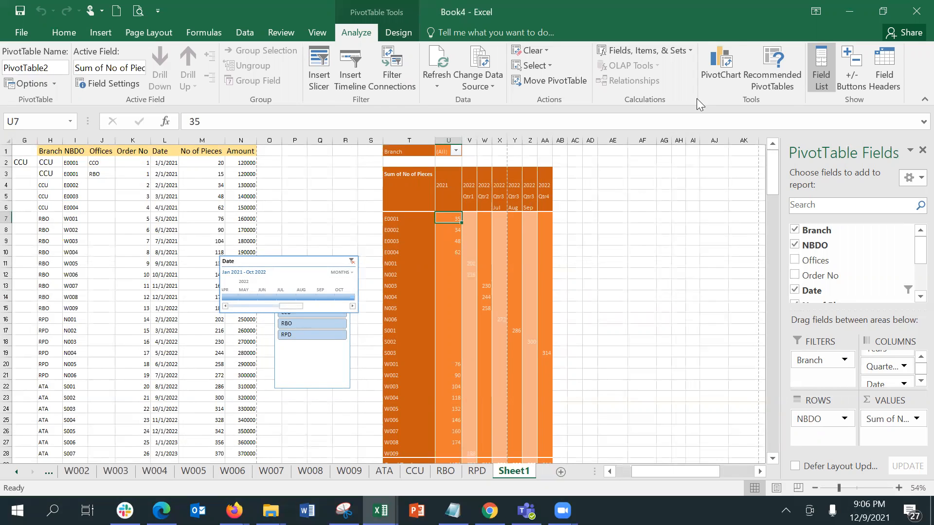
left_click(705, 78)
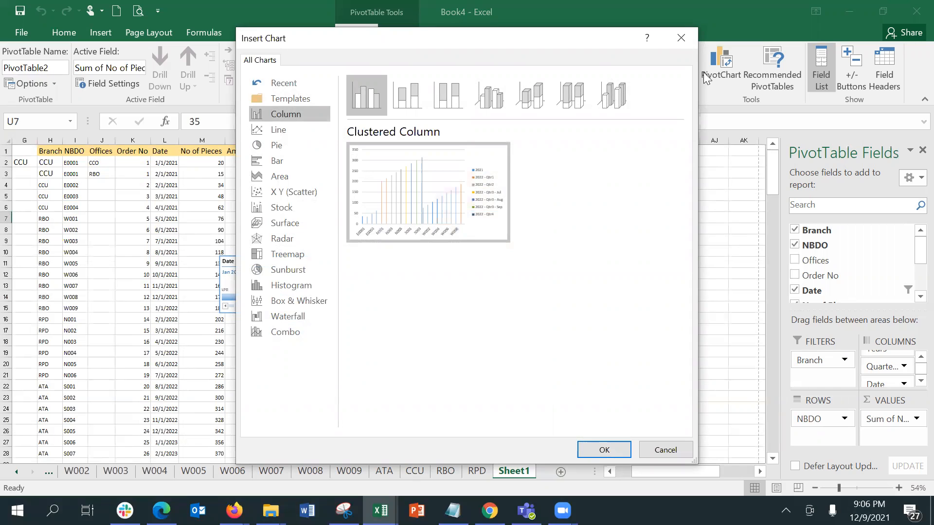
left_click(611, 106)
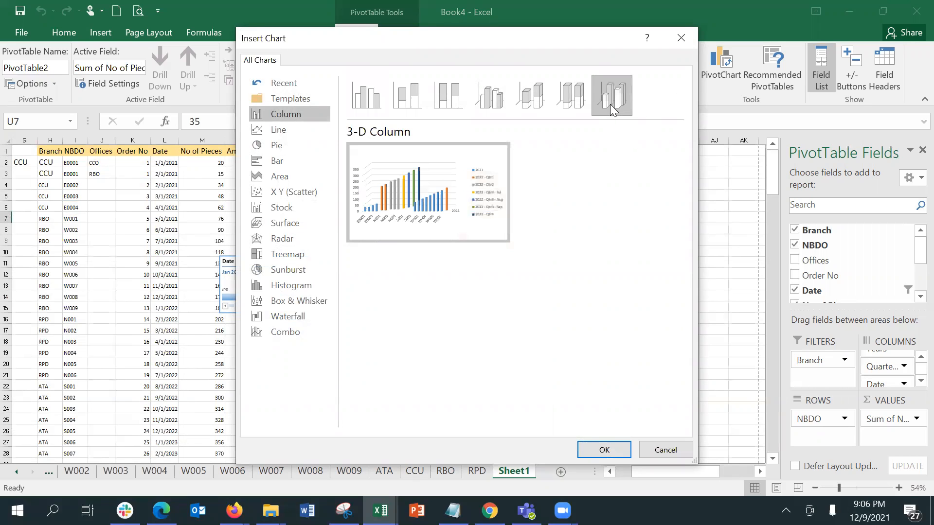
left_click(602, 446)
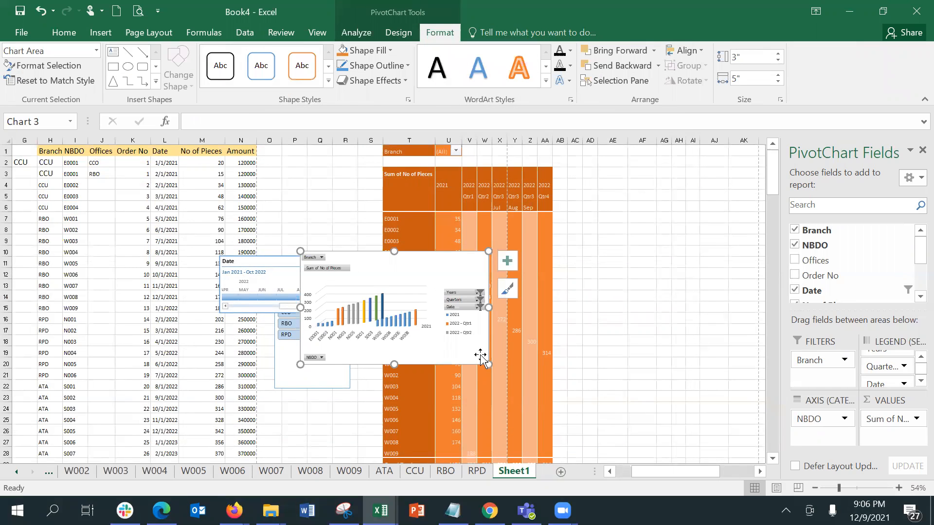
left_click_drag(488, 364, 617, 432)
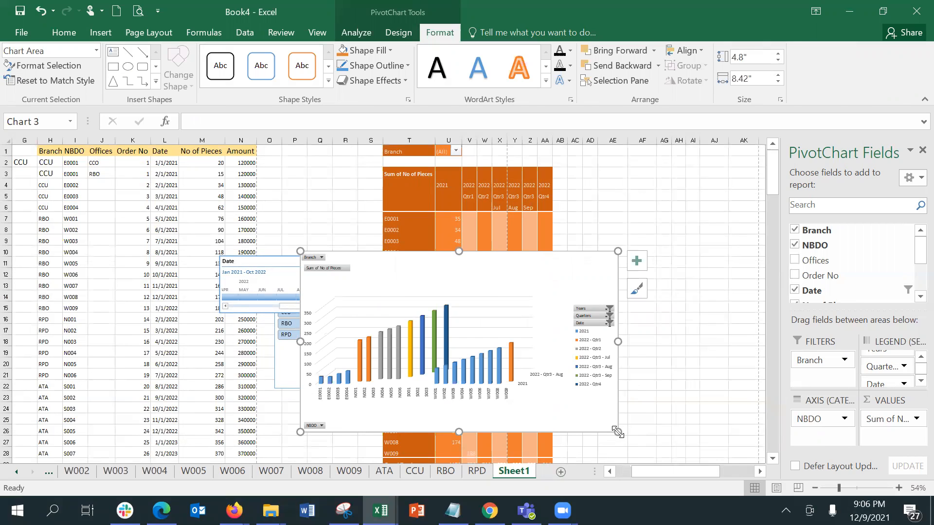
Filter the PivotChart's Years field to show only 2021
left_click(609, 308)
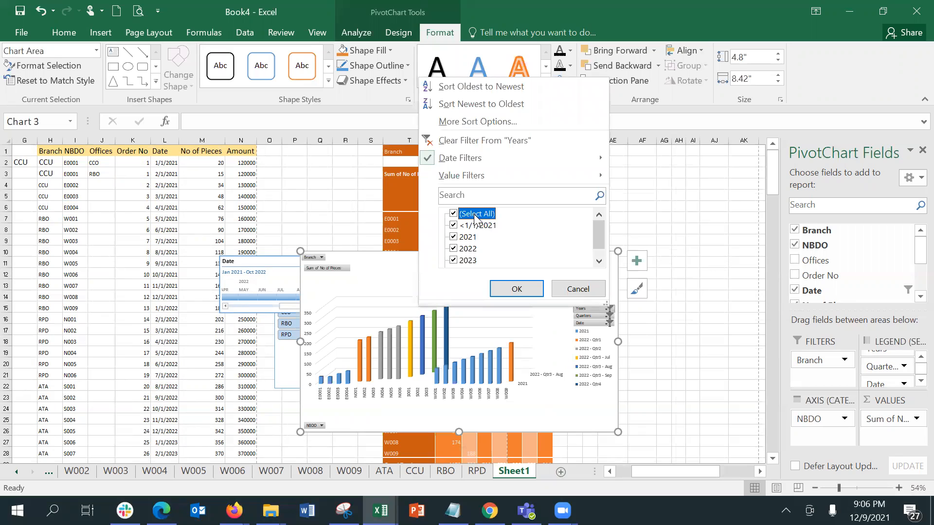
left_click(460, 214)
left_click(457, 237)
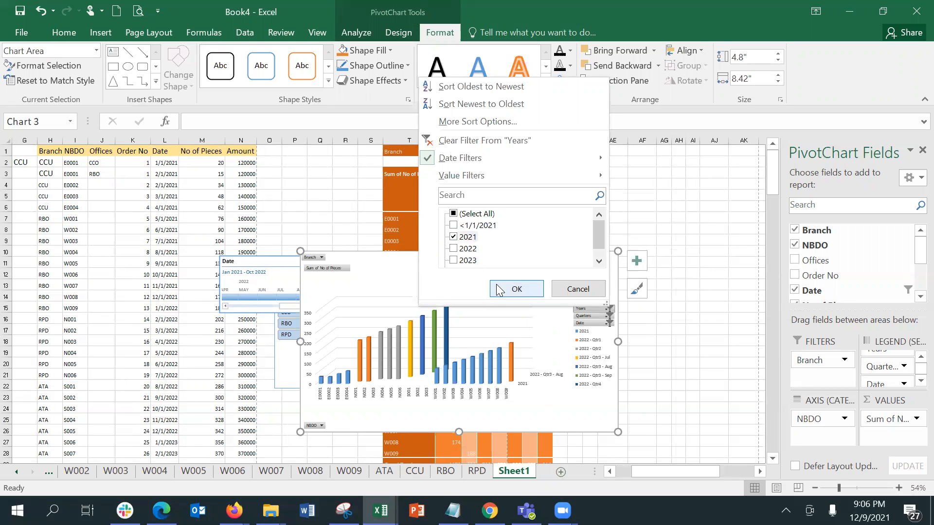
left_click(501, 292)
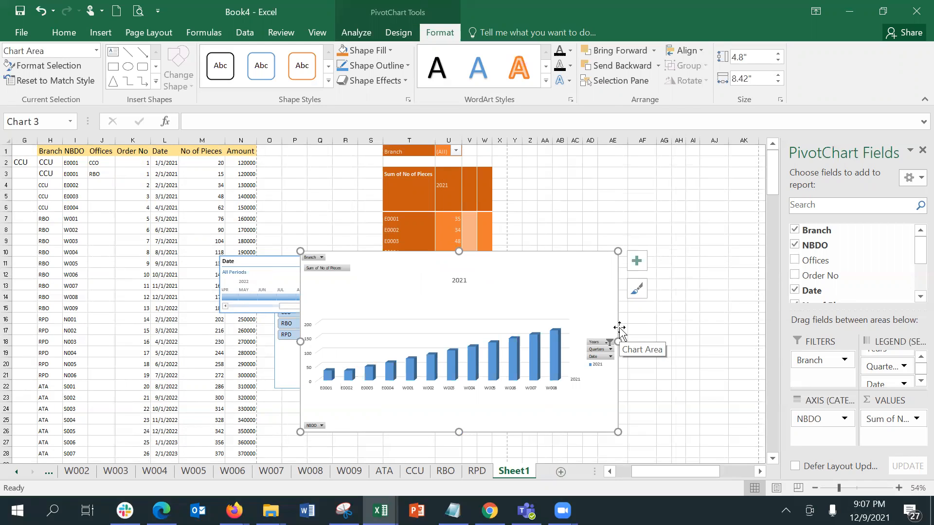
Filter the Quarters field to only Qtr4, leaving W006, W007 and W008 (174 peak)
left_click(610, 350)
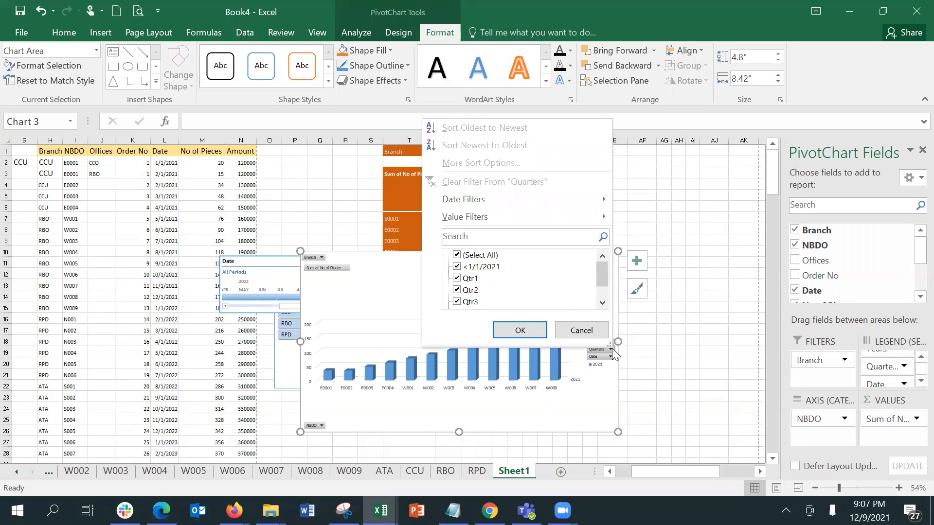
left_click(457, 256)
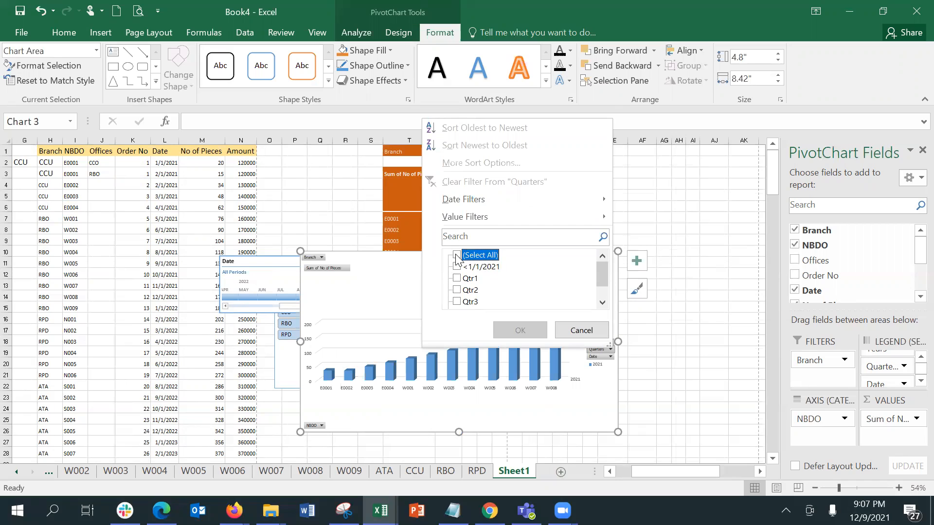
left_click(603, 300)
left_click(603, 300)
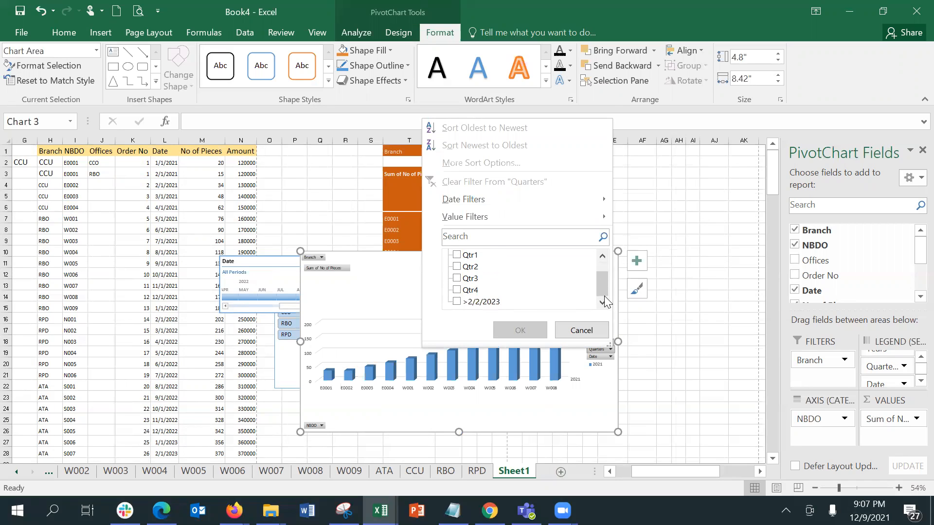
left_click(461, 292)
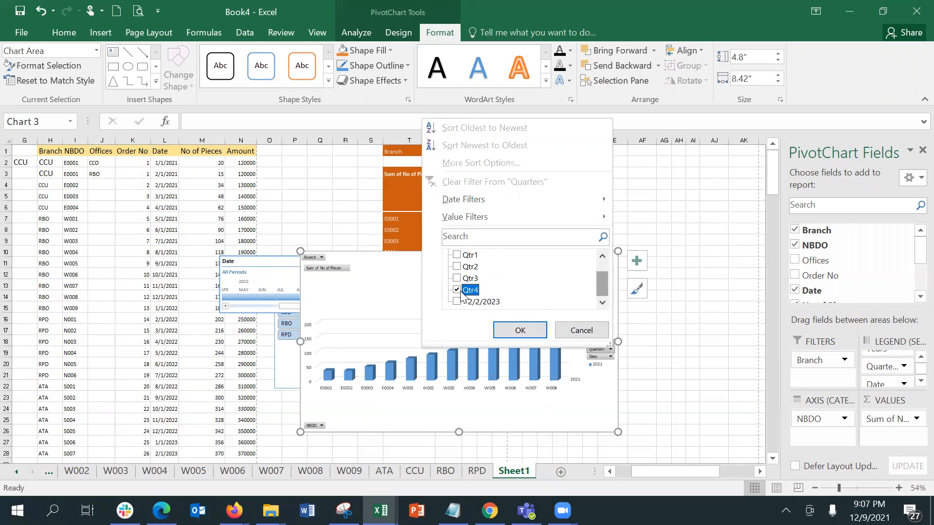
left_click(505, 330)
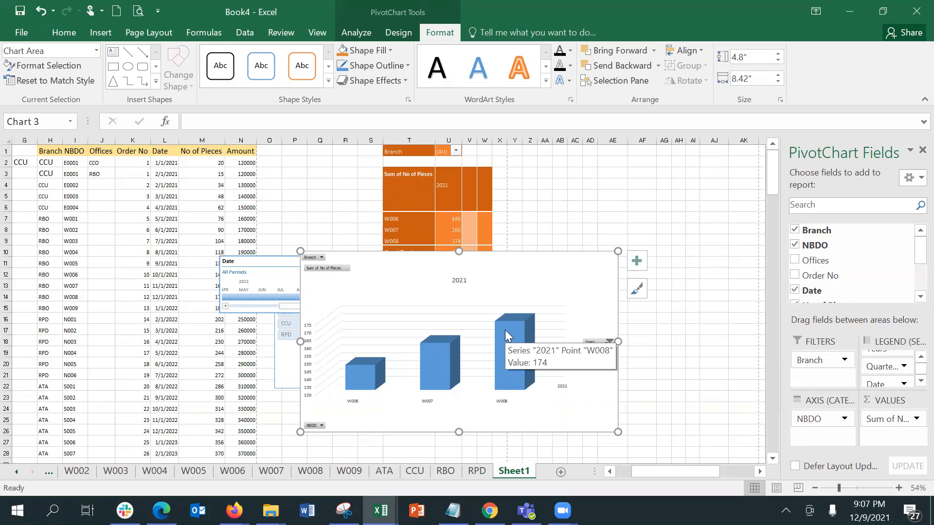
Show the chart elements list and the chart's shortcut menu, then right-click the Sheet1 tab
key("alt+shift+F10")
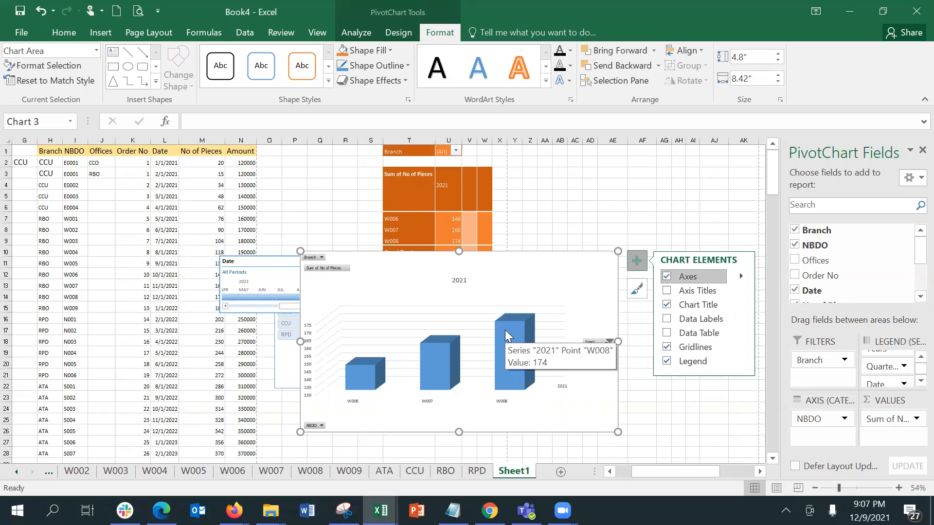
right_click(517, 254)
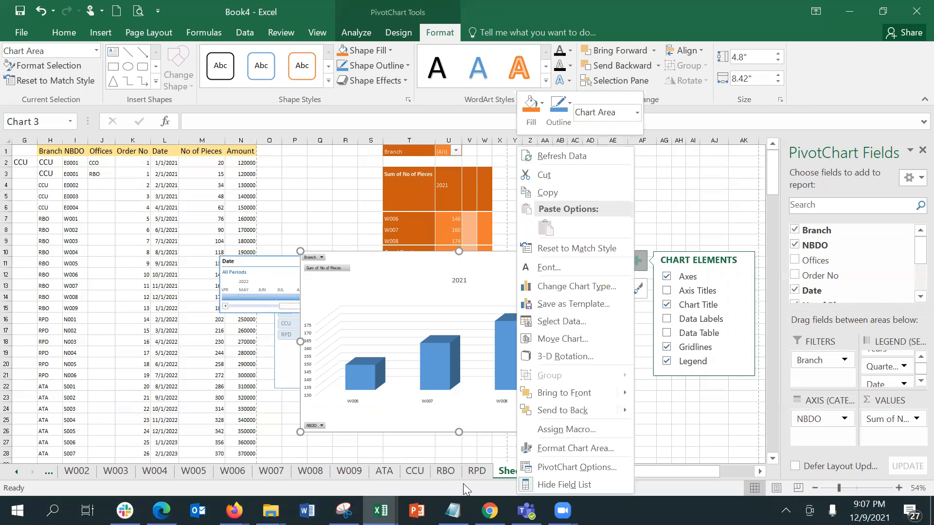
left_click(497, 474)
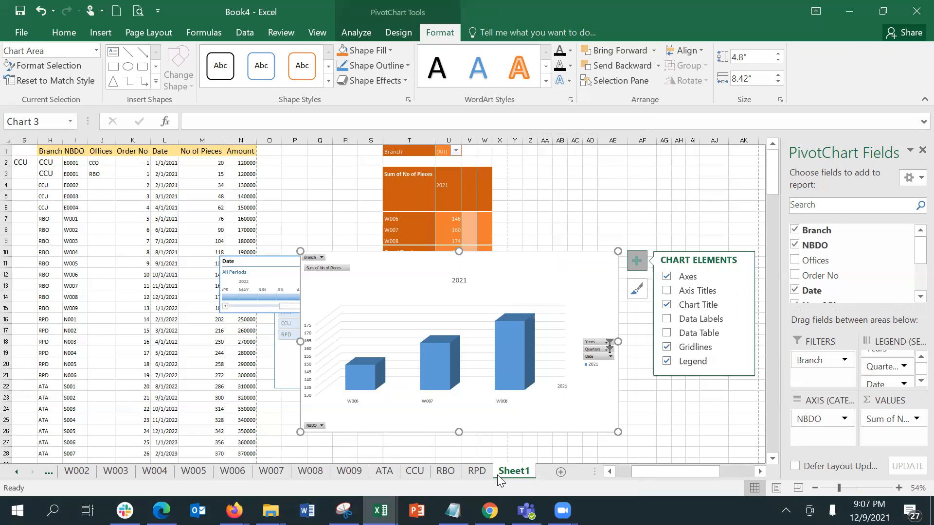
right_click(497, 475)
Protect Sheet1 with a password, entering it and confirming it a second time
left_click(544, 393)
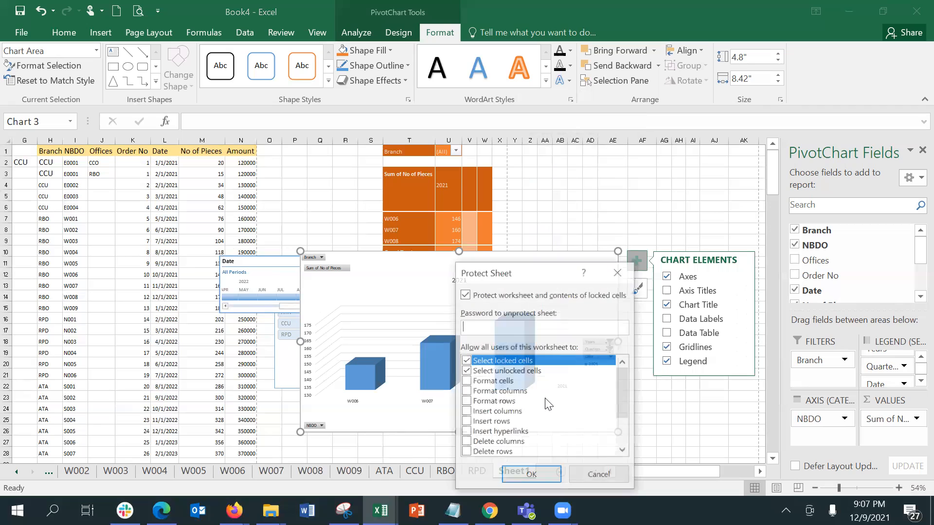
type("12345")
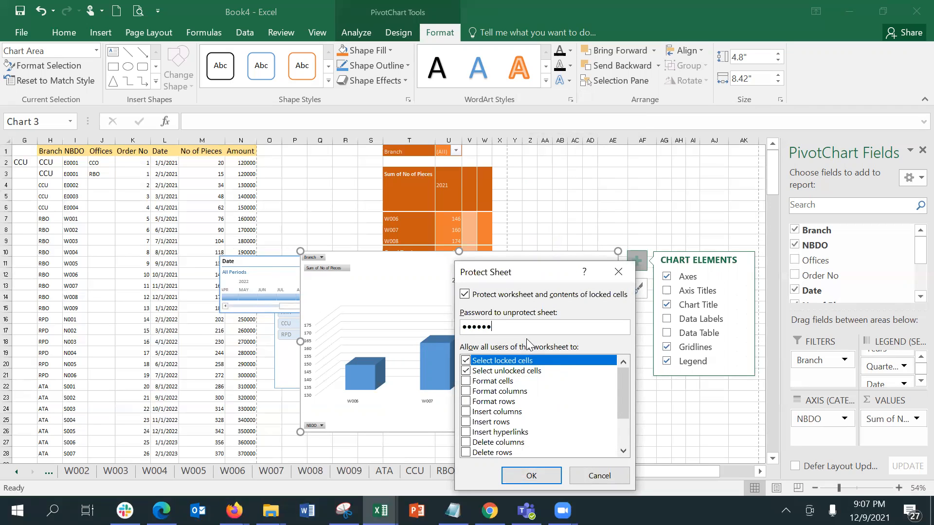
key("Return")
type("12345")
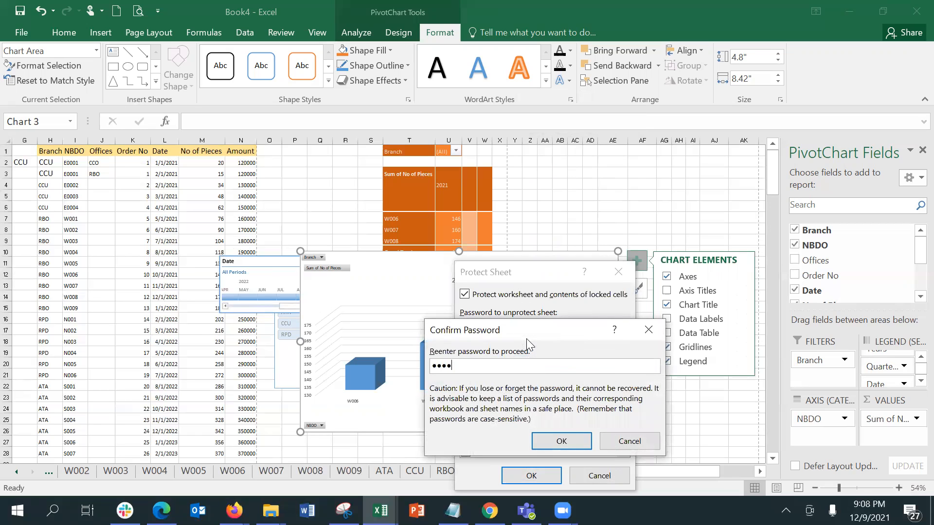
key("Return")
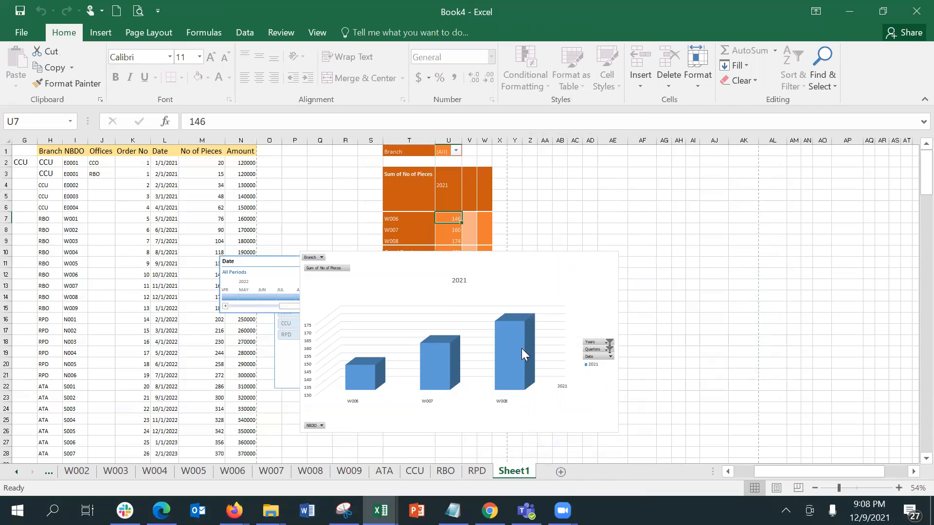
left_click(455, 185)
key("Return")
left_click(535, 180)
key("Return")
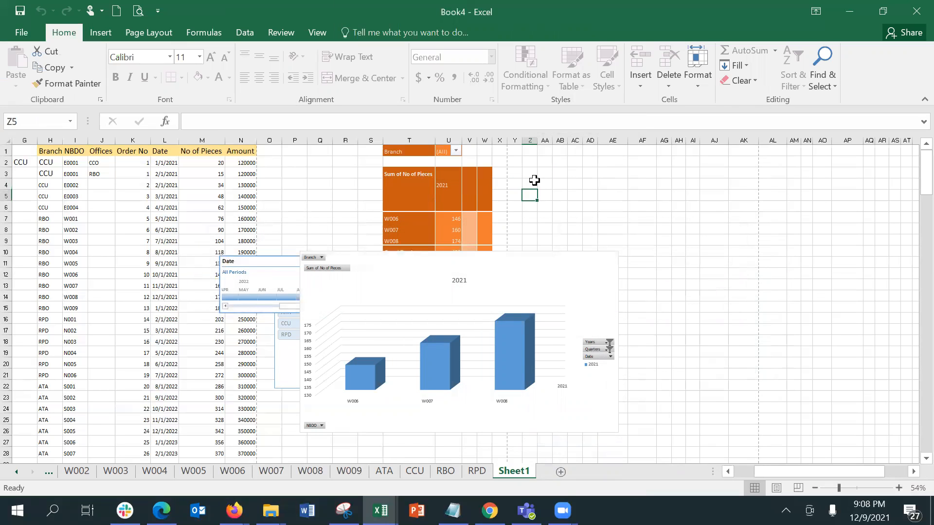
key("a")
key("Return")
left_click(410, 178)
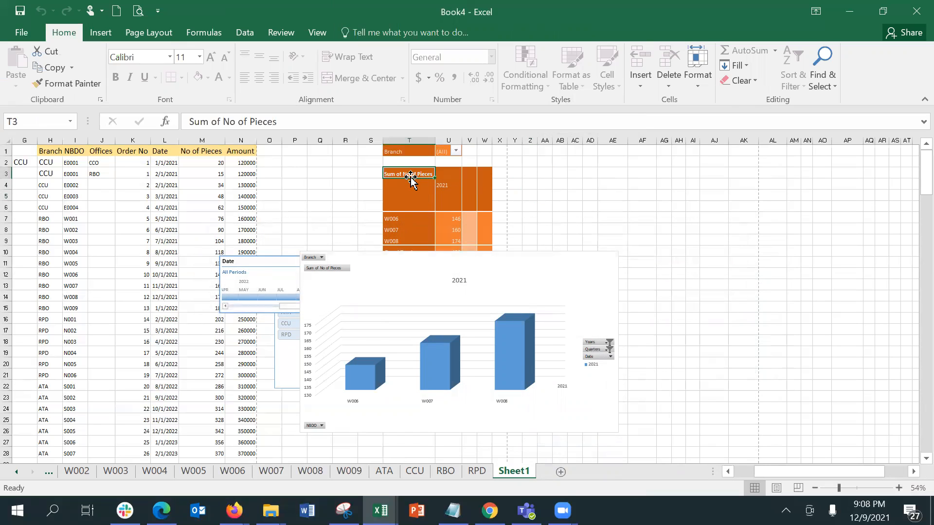
key("a")
key("Return")
double_click(163, 173)
key("Return")
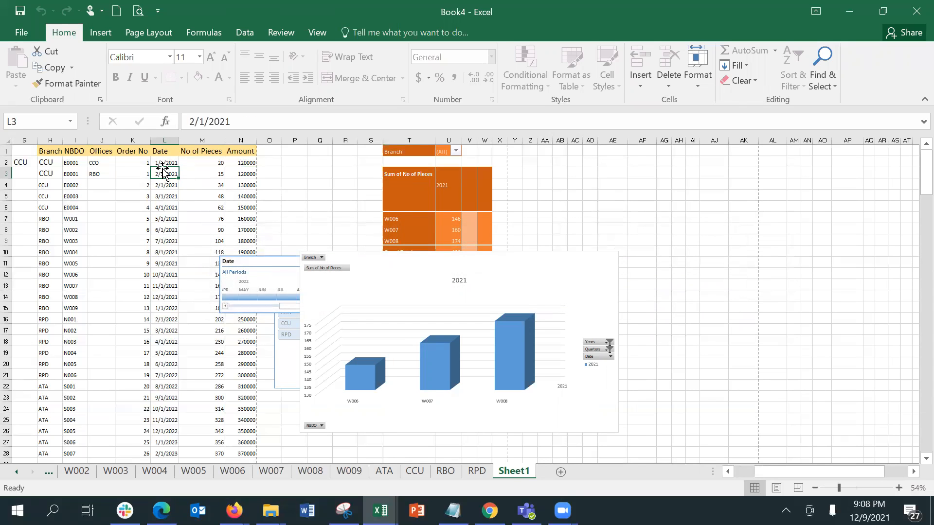
Start unprotecting Sheet1 from its tab menu and enter the sheet password in the Unprotect Sheet dialog
right_click(507, 476)
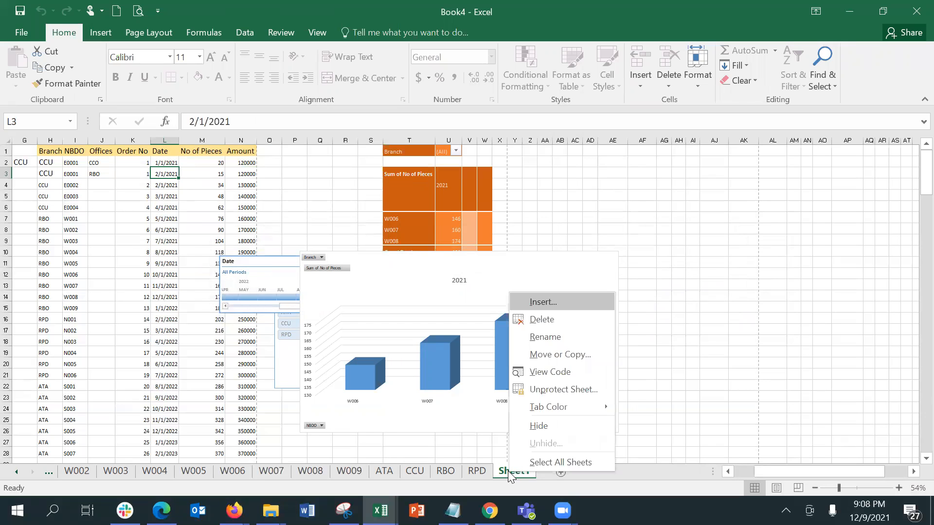
left_click(565, 389)
type("123456")
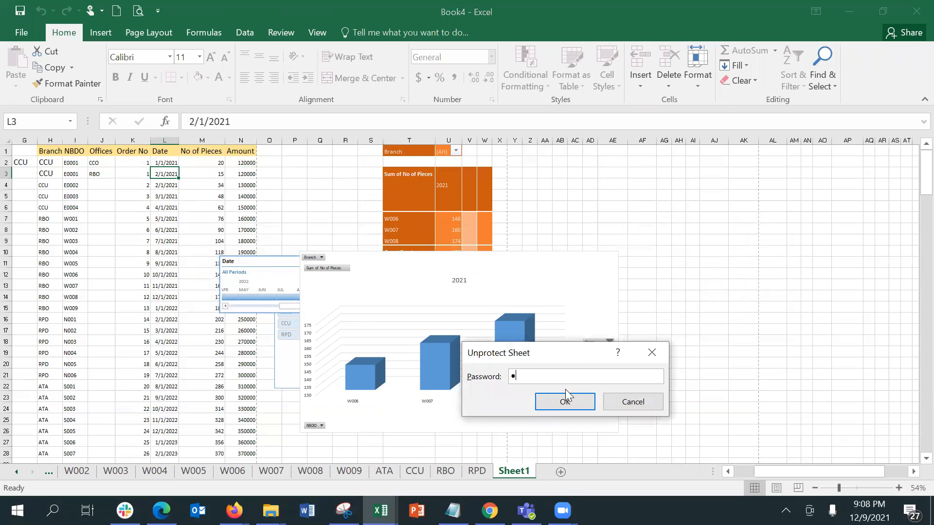
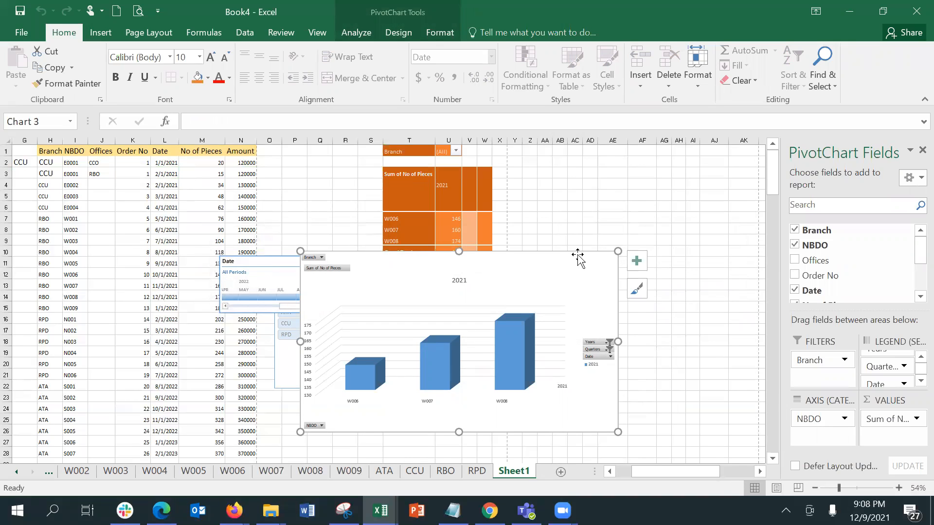
Restore the Excel window and expand the PivotChart's full Chart Styles gallery, then open Change Chart Type
double_click(777, 17)
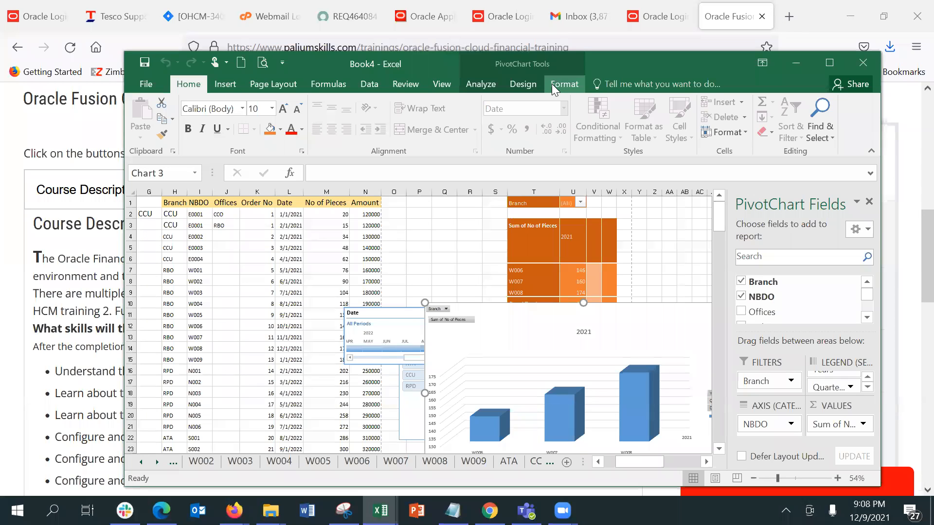
left_click(563, 84)
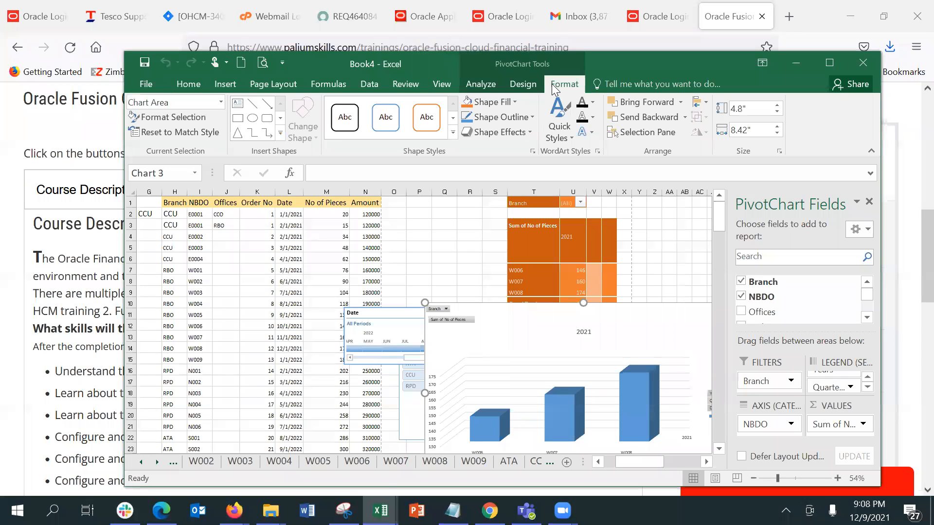
left_click(507, 85)
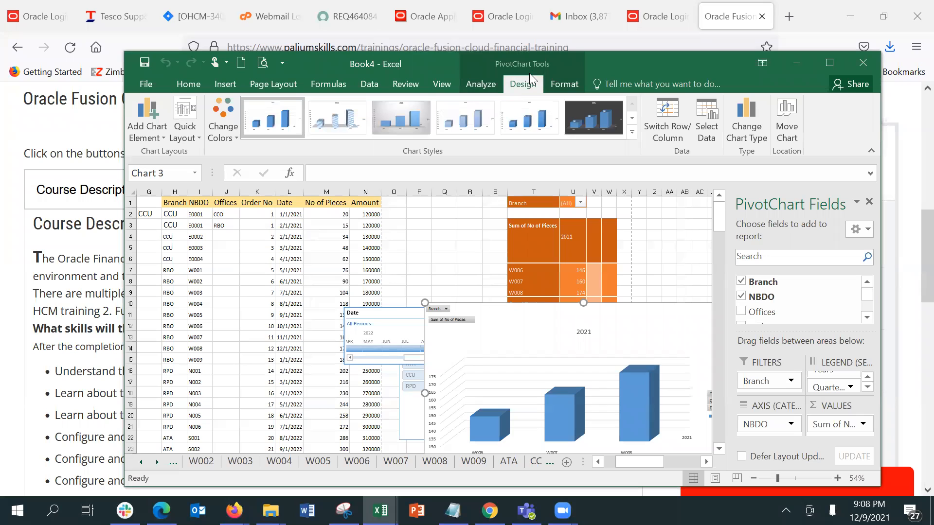
left_click(631, 132)
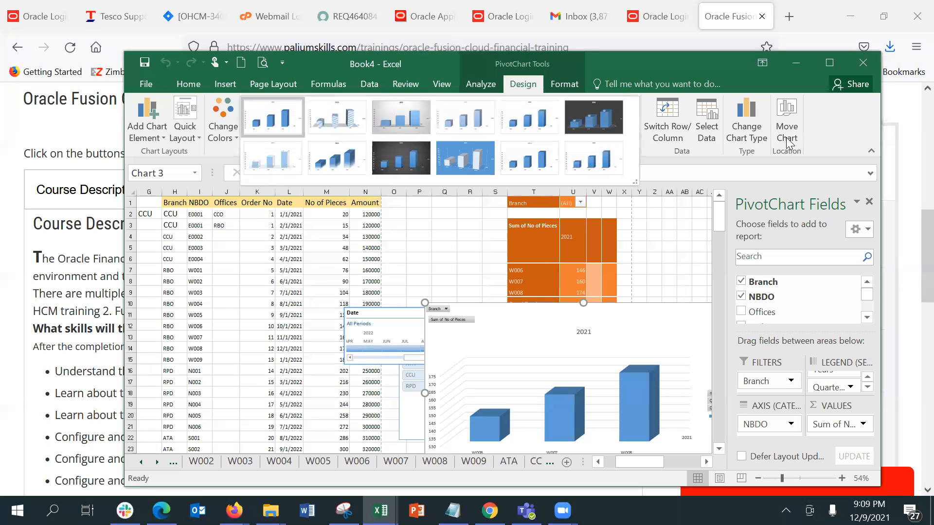
left_click(749, 118)
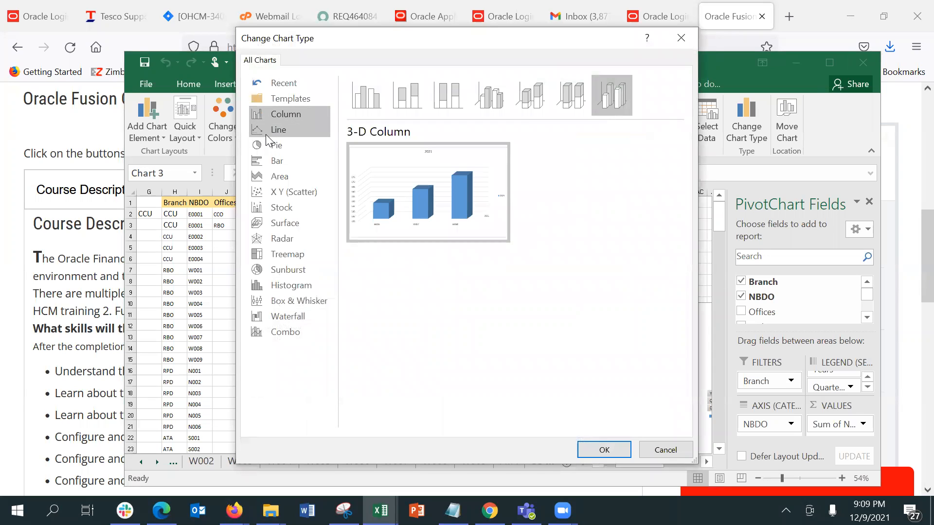
Preview the pivot data as Line, then Pie, 3-D Pie, Pie of Pie, Bar of Pie and Doughnut
left_click(267, 132)
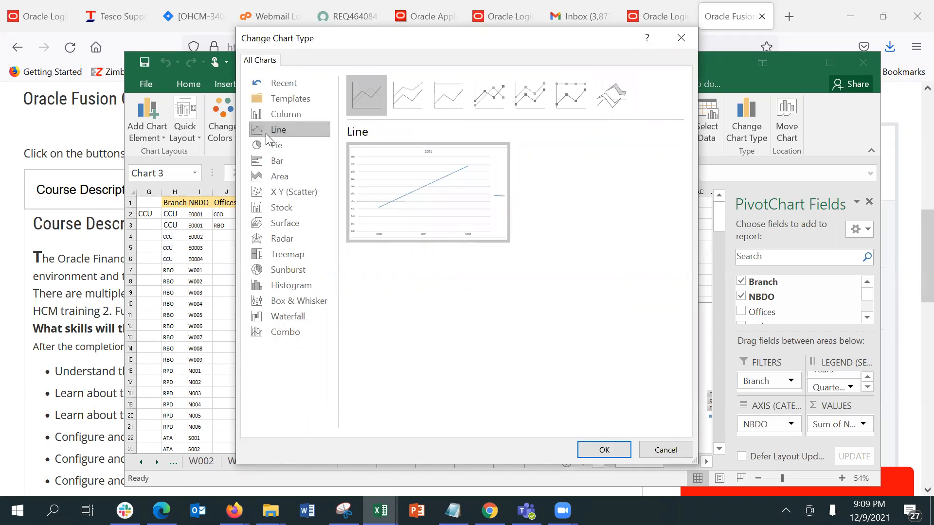
left_click(268, 145)
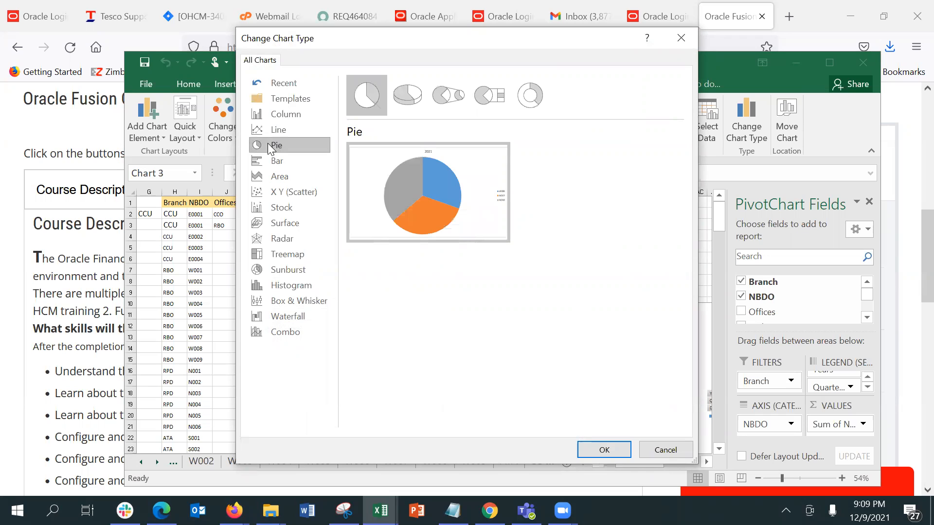
left_click(403, 101)
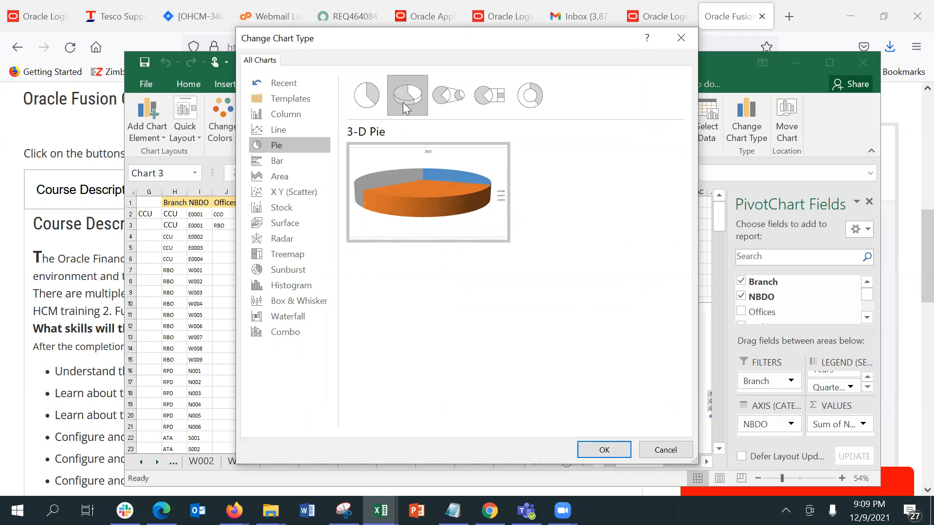
left_click(437, 101)
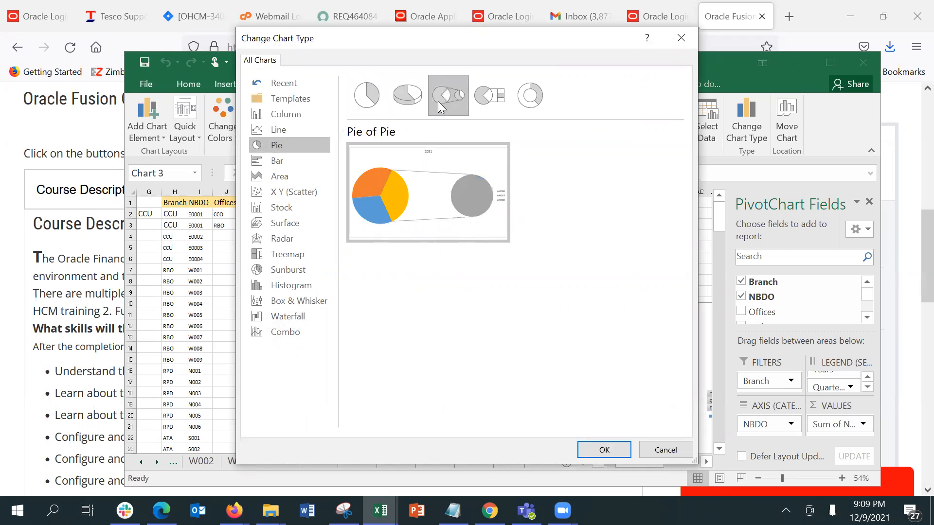
left_click(482, 101)
left_click(519, 105)
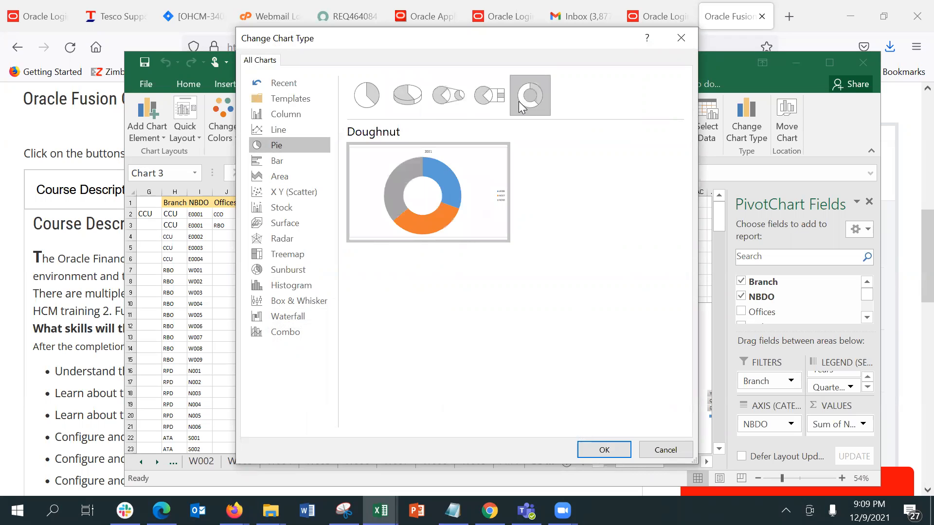
Preview Bar, Treemap, Sunburst, Histogram, Pareto and templates, then cancel, keeping the 3-D Column chart
left_click(273, 164)
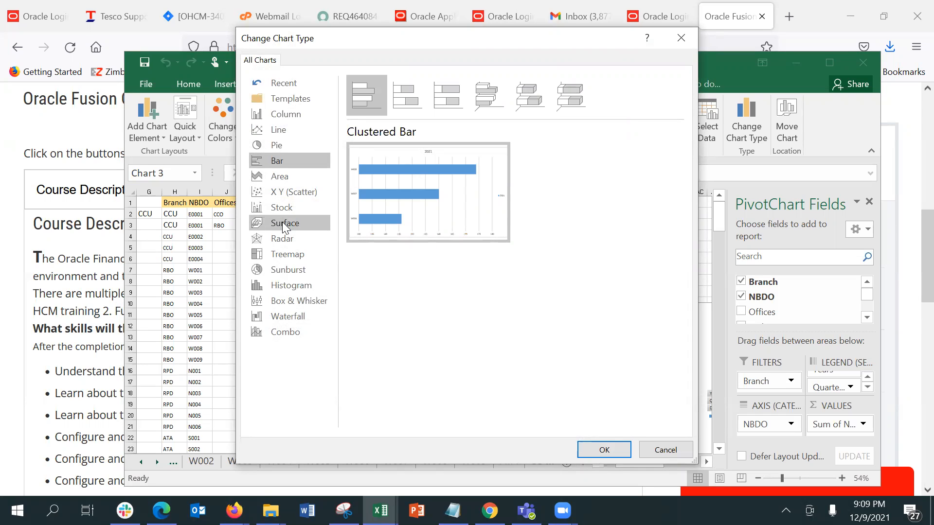
left_click(289, 258)
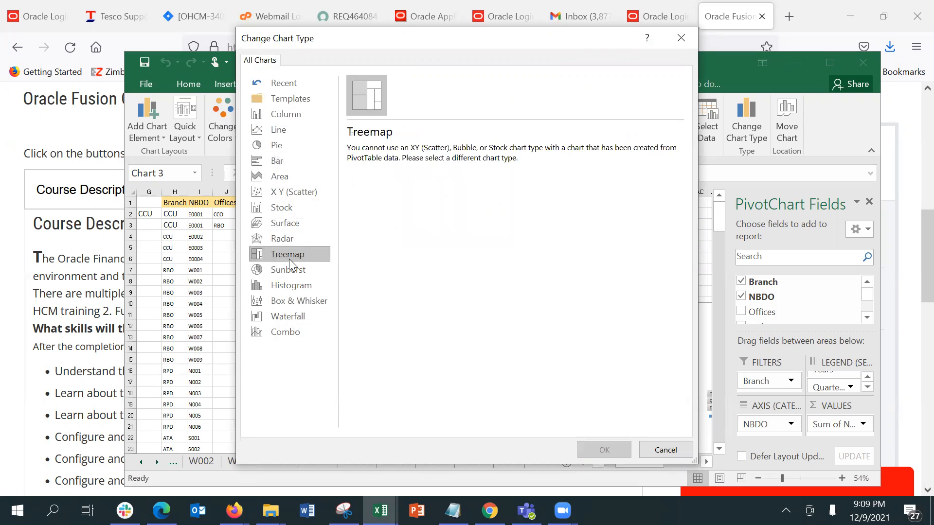
left_click(291, 271)
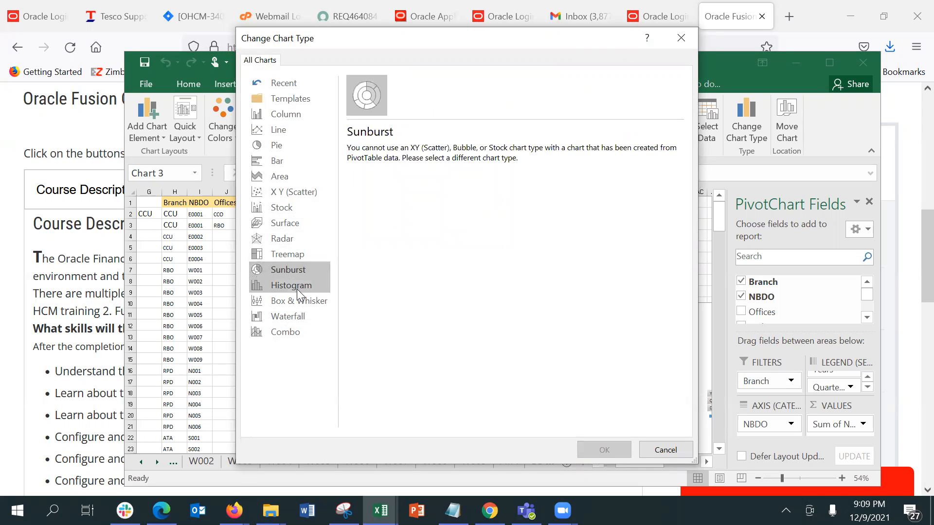
left_click(298, 288)
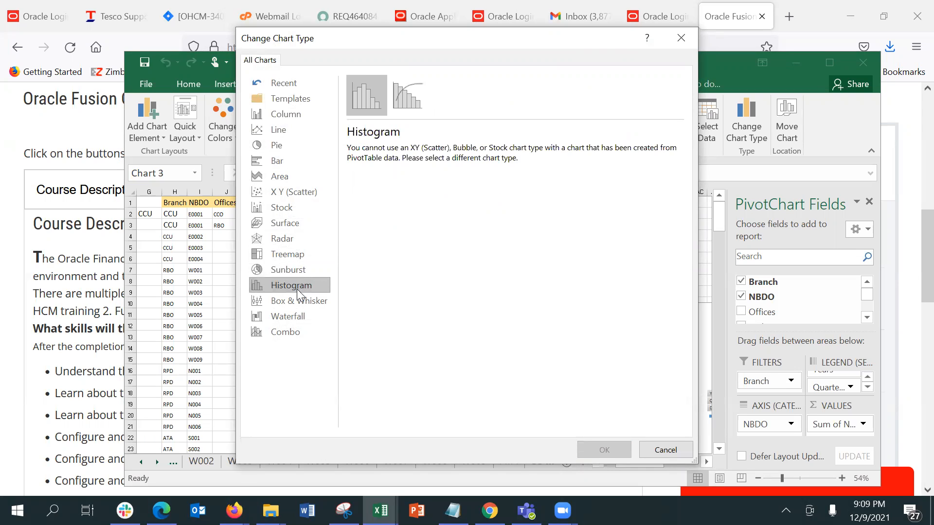
left_click(403, 100)
left_click(281, 99)
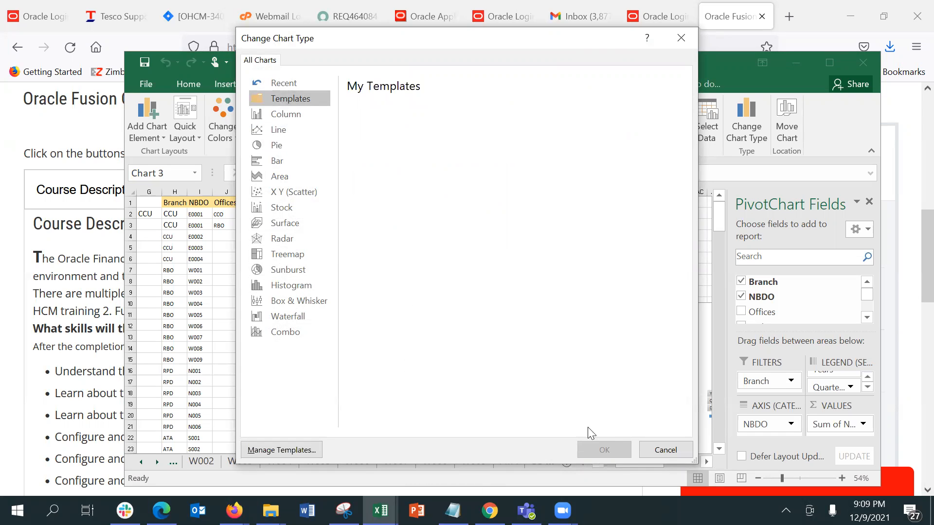
left_click(666, 451)
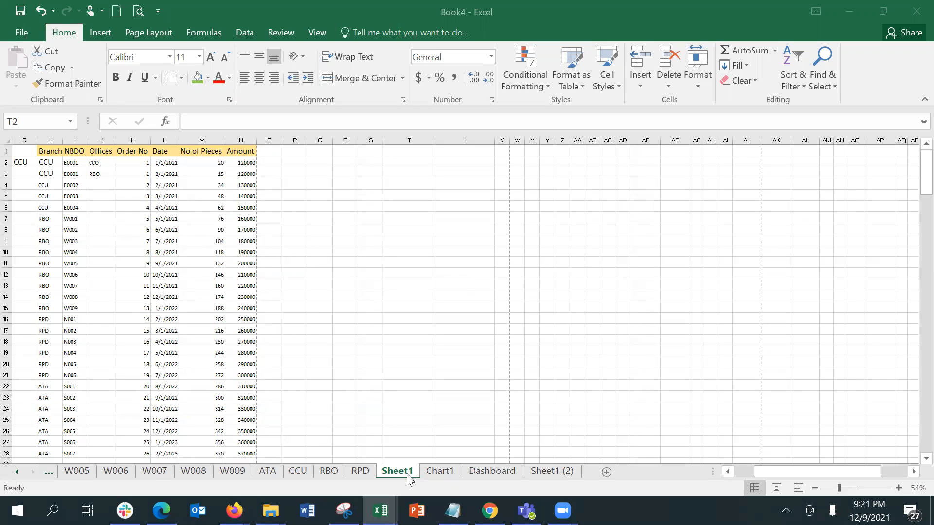
Copy Sheet1 to the end of Book4 as Sheet1 (3), then view the Chart1 sheet
left_click(406, 477)
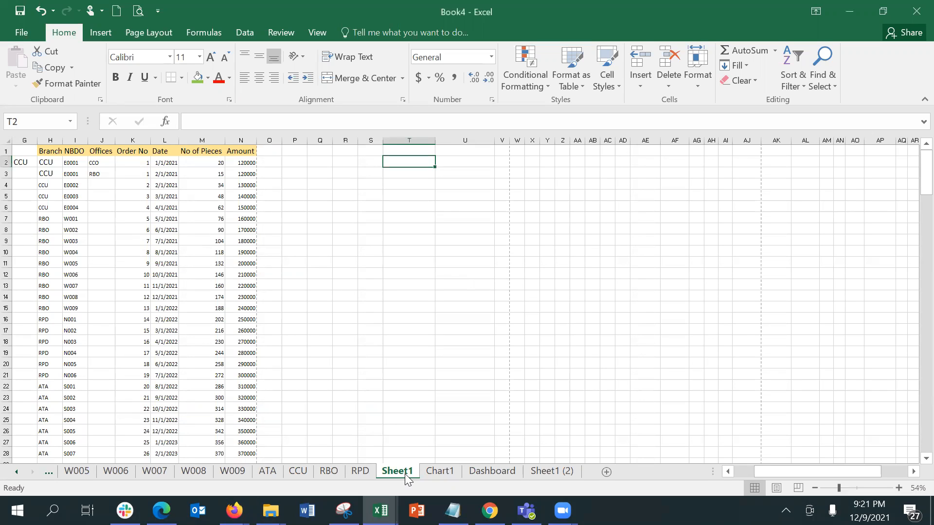
right_click(406, 477)
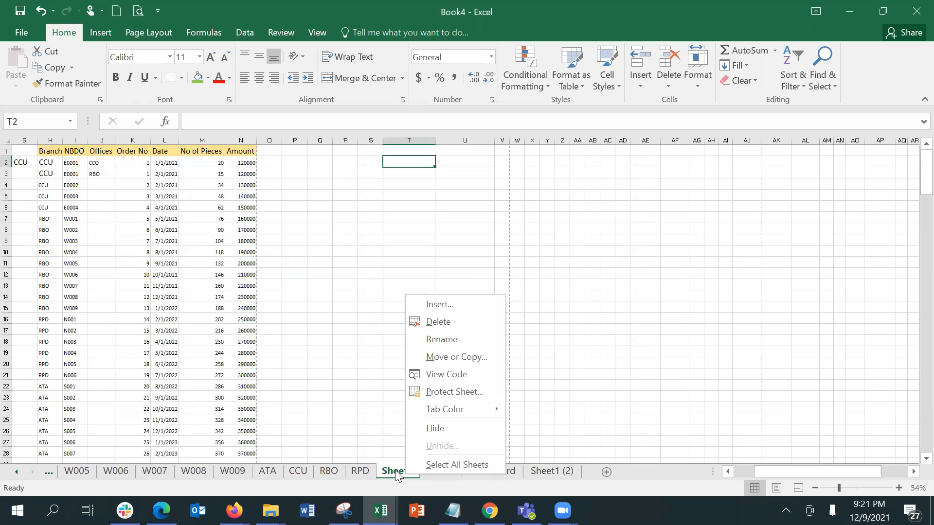
left_click(459, 359)
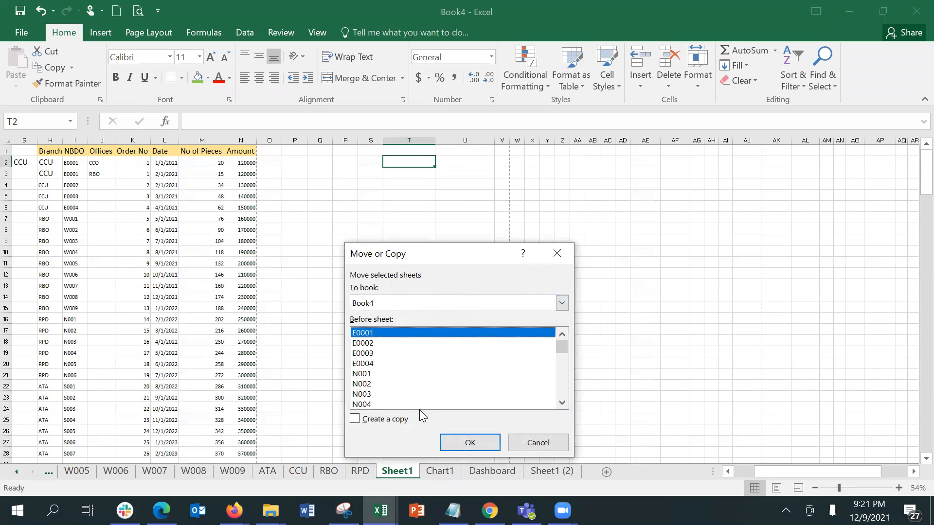
left_click(391, 302)
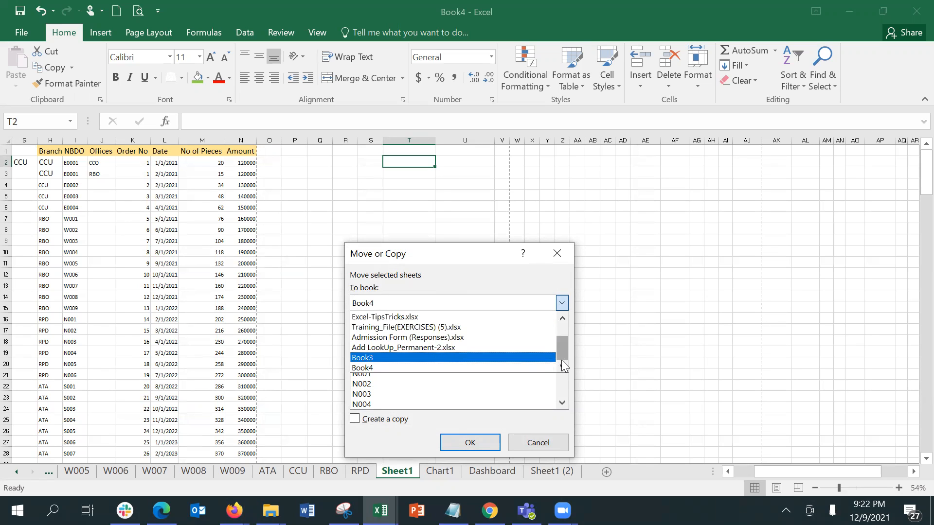
left_click_drag(561, 360, 563, 316)
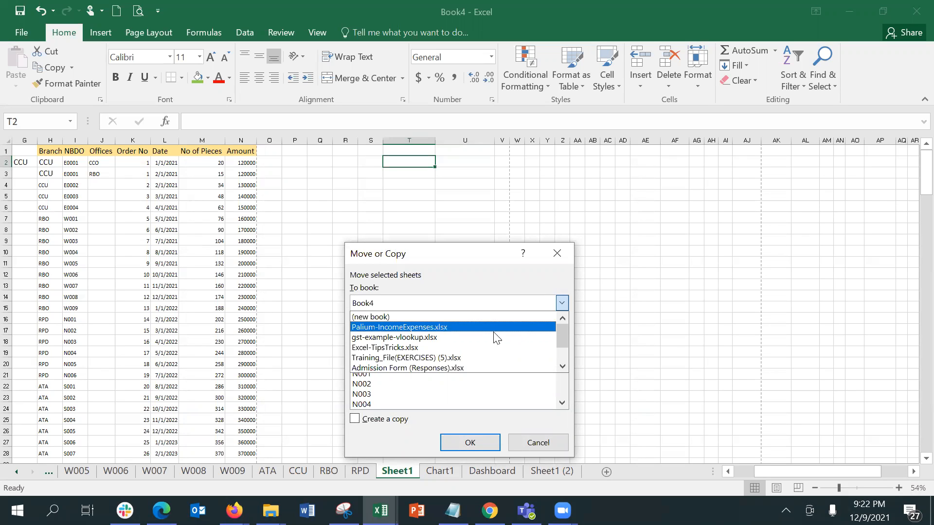
left_click_drag(565, 336, 563, 365)
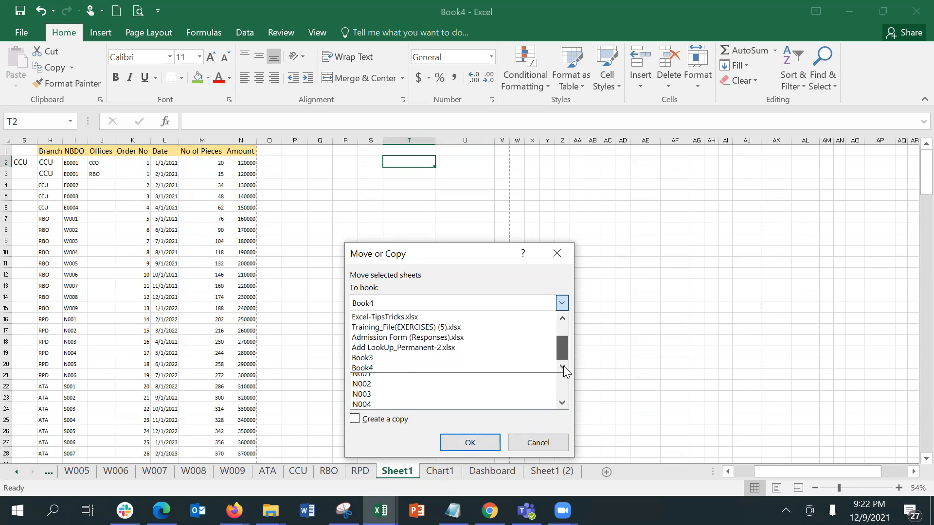
left_click(458, 369)
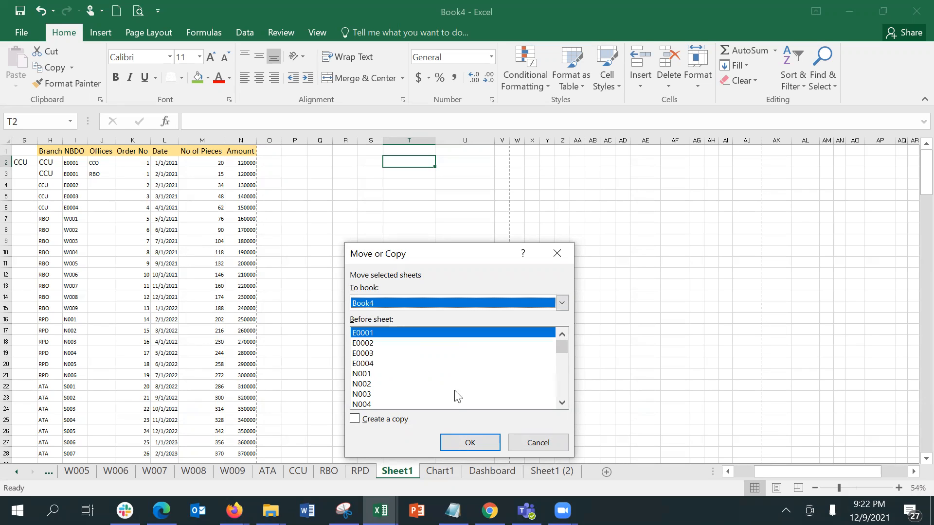
left_click(391, 424)
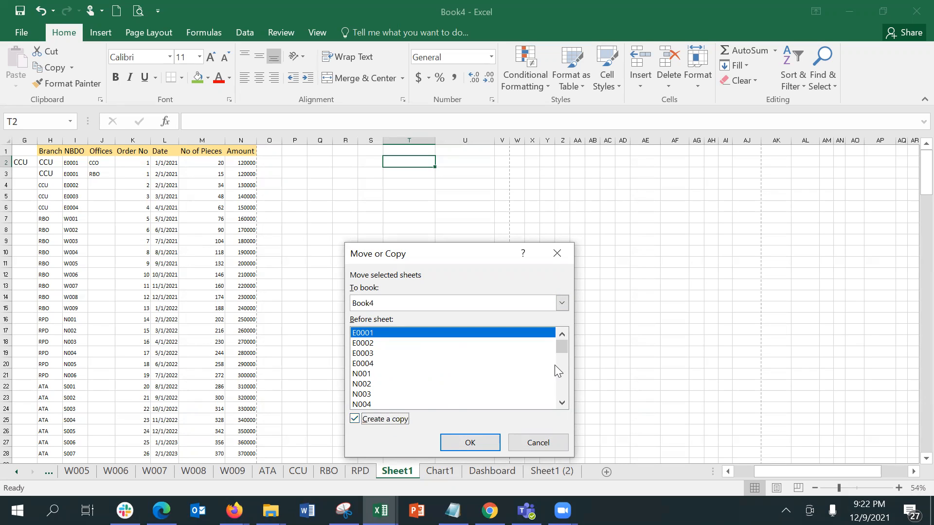
left_click_drag(561, 347, 553, 403)
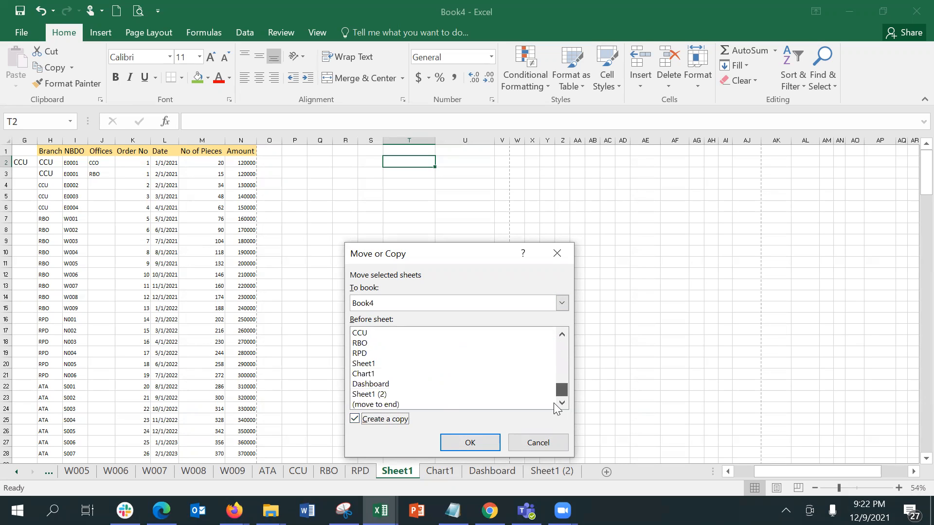
left_click(455, 405)
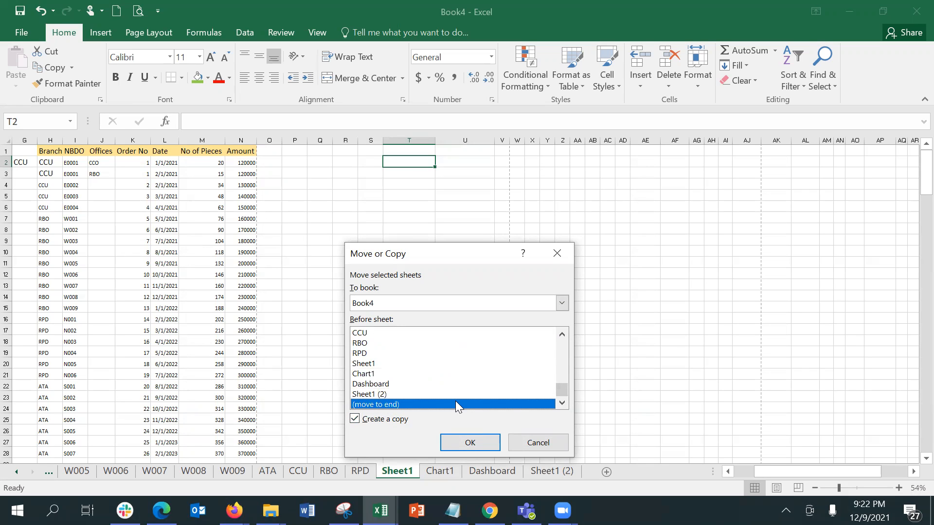
left_click(469, 441)
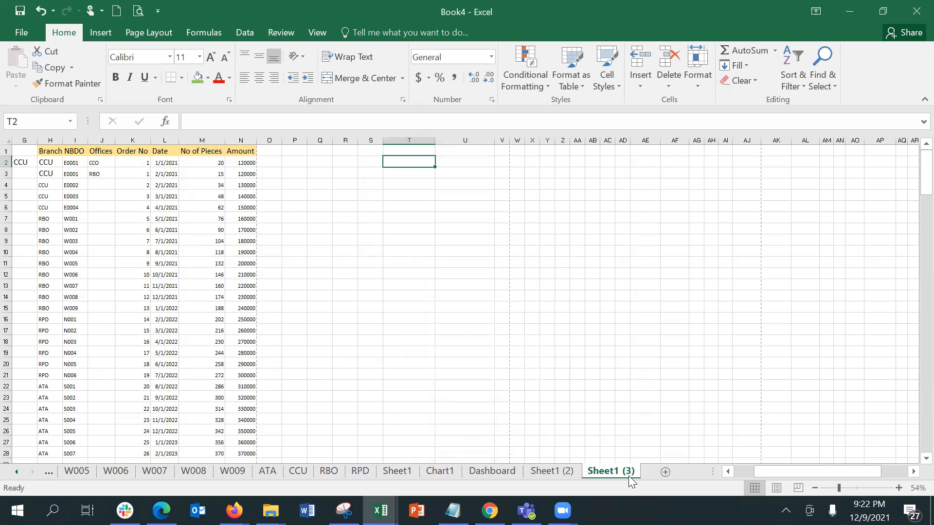
left_click(437, 472)
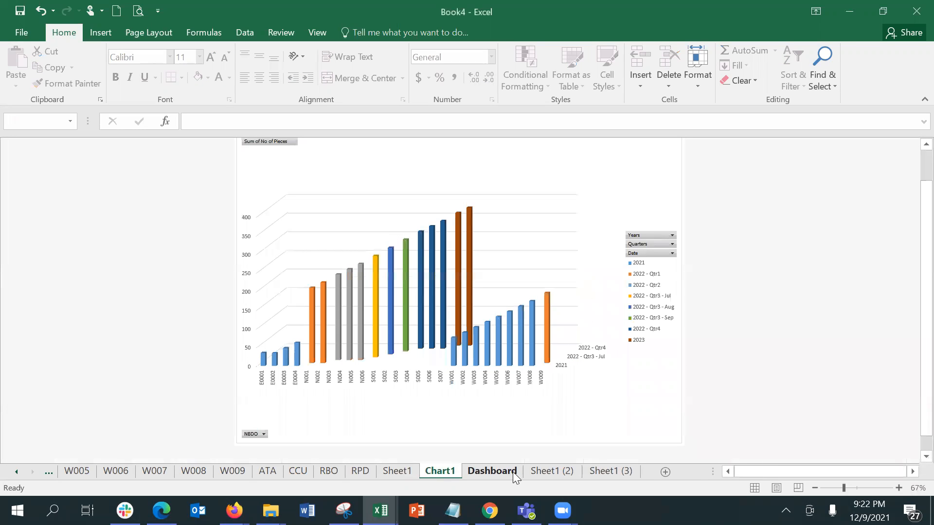
Look through Sheet1, Sheet1 (2) and Sheet1 (3), ending on Sheet1 with its name unchanged
left_click(396, 471)
left_click(529, 473)
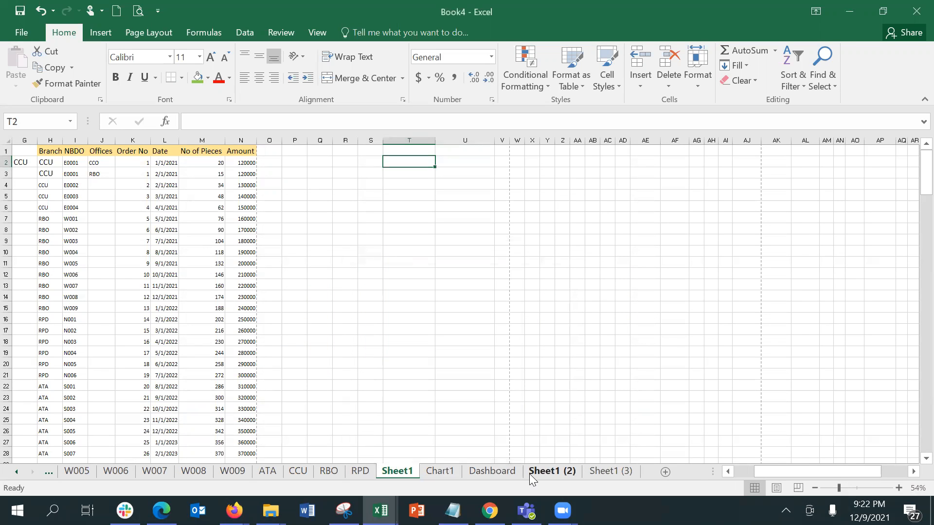
left_click(596, 476)
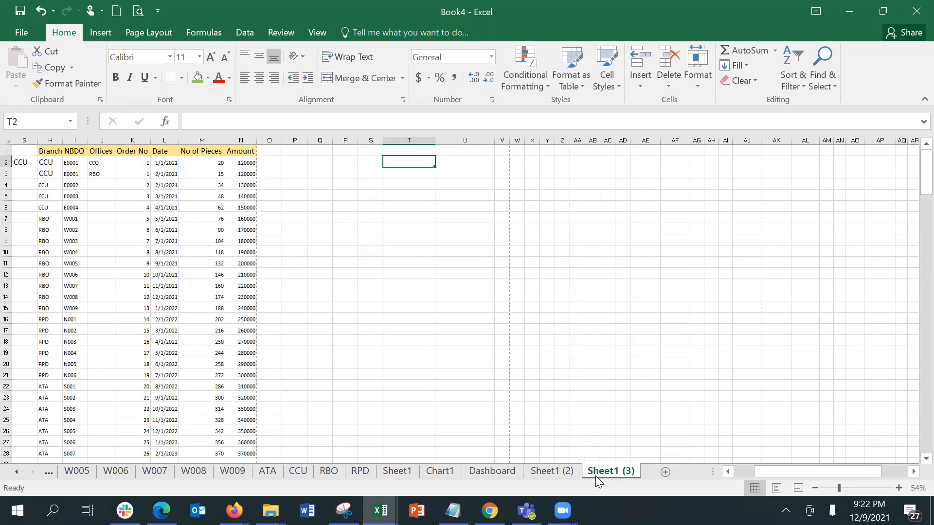
left_click(399, 475)
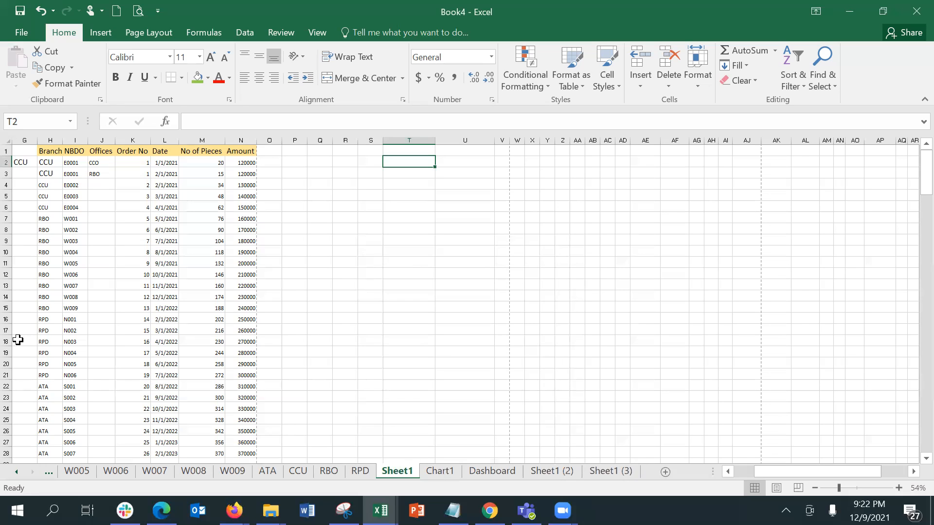
left_click(84, 305)
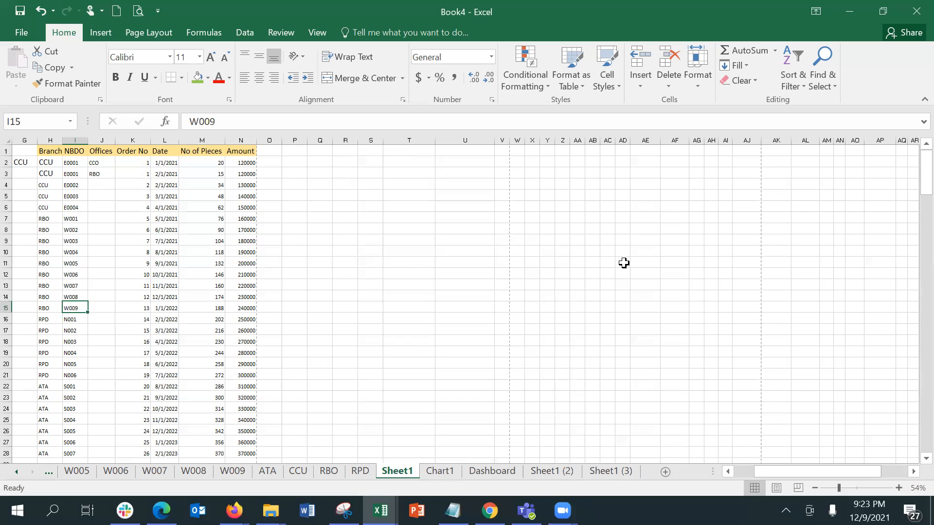
double_click(403, 468)
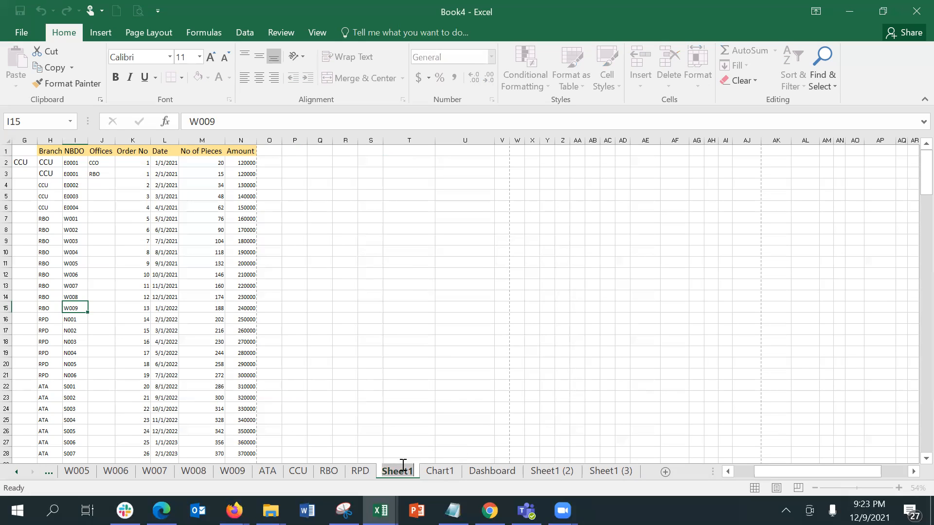
left_click(411, 451)
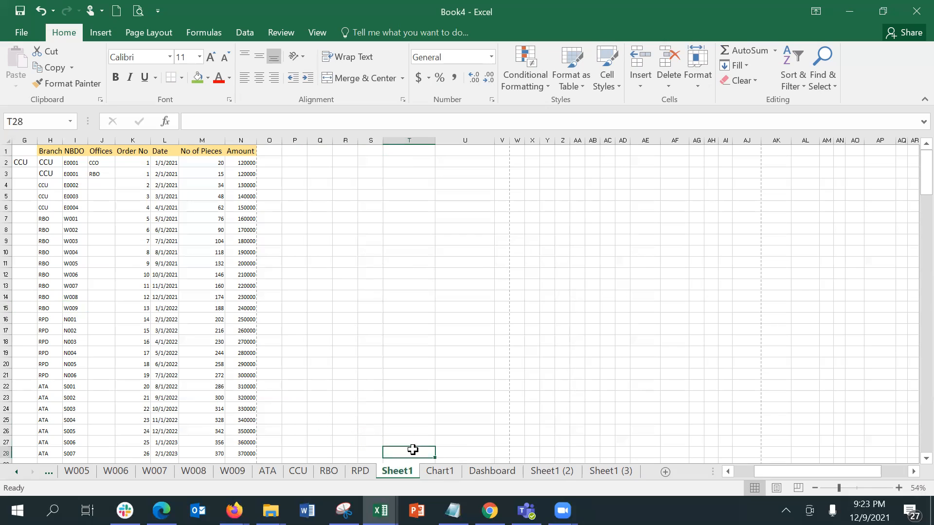
Copy Sheet1 into a new workbook, Book5, and widen its Amount column N
right_click(399, 474)
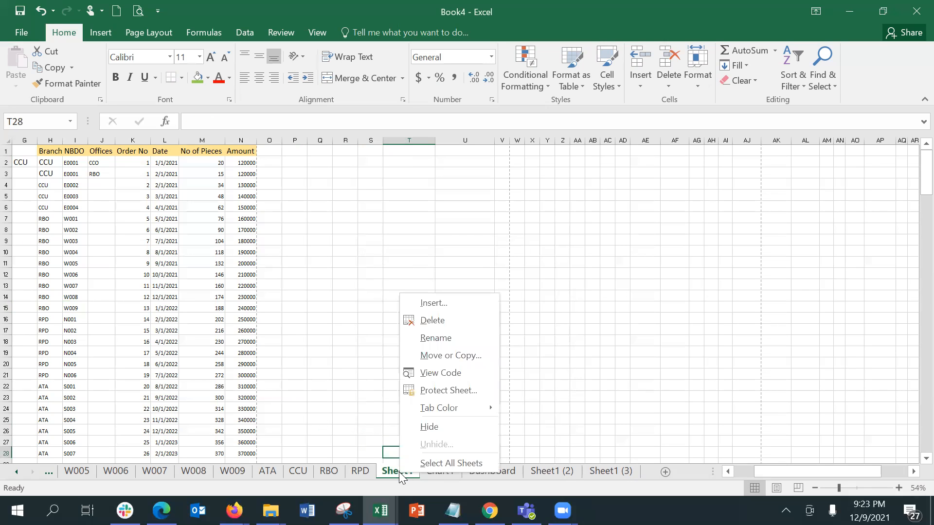
left_click(448, 373)
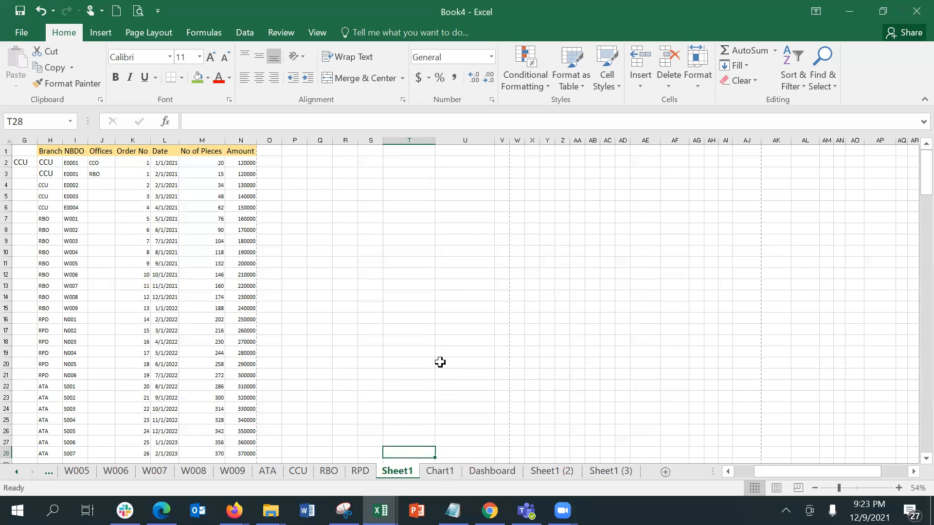
right_click(403, 473)
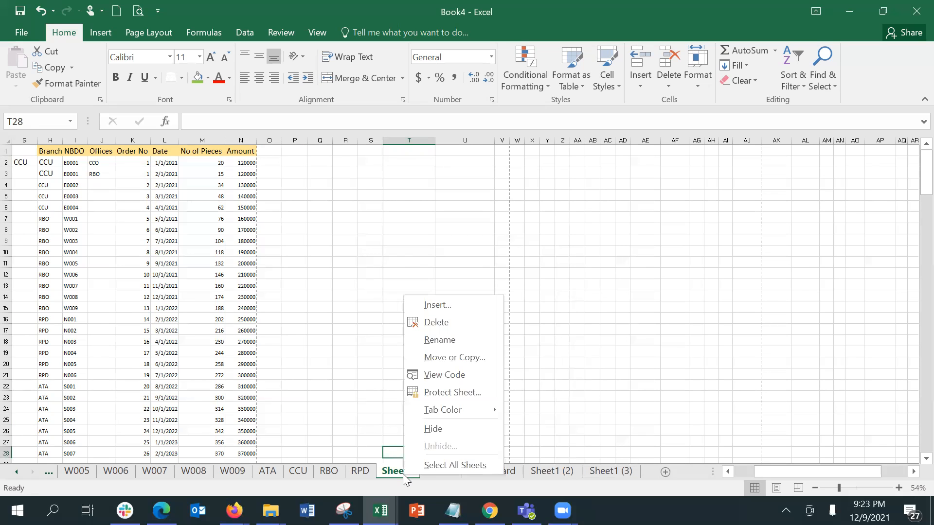
left_click(427, 361)
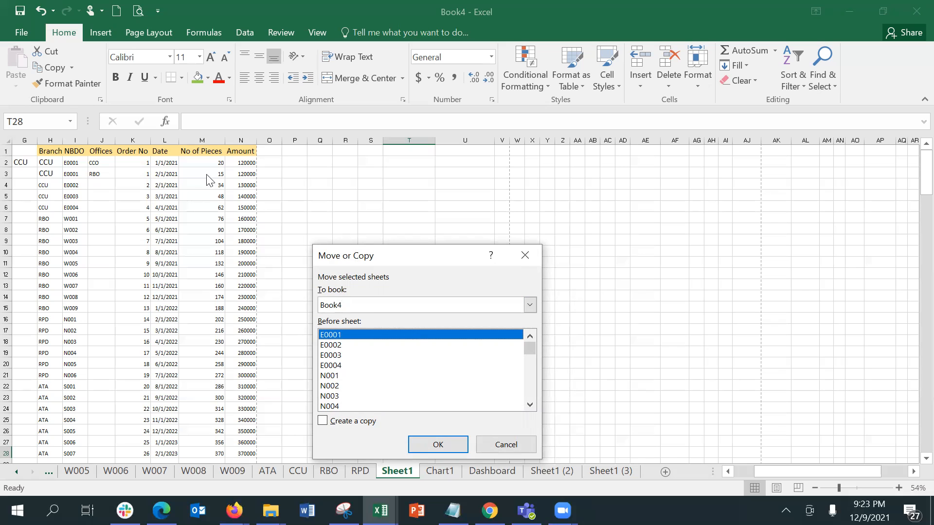
left_click(405, 307)
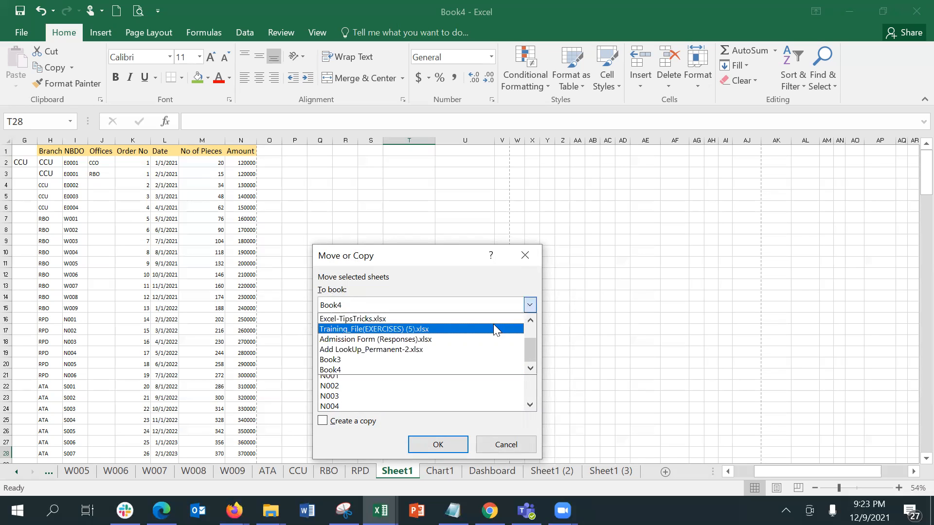
left_click(528, 319)
left_click(528, 319)
left_click(528, 319)
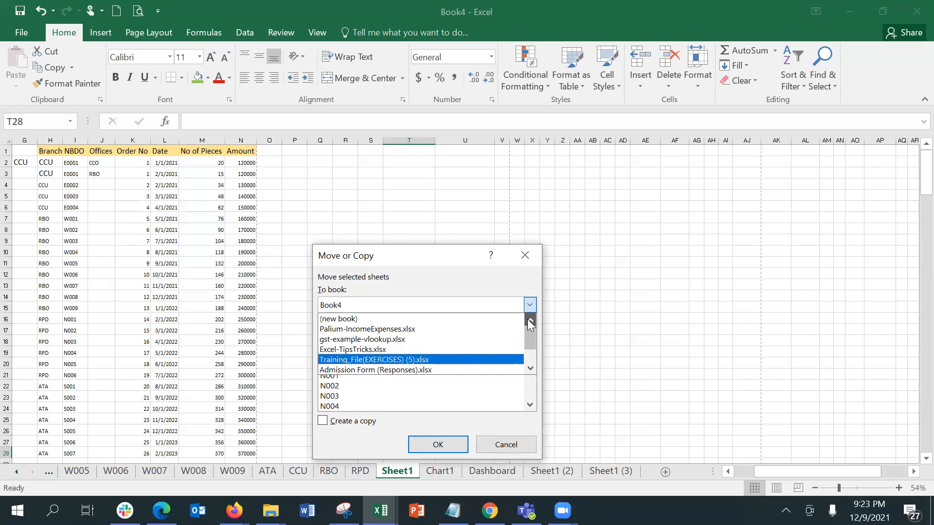
left_click(466, 319)
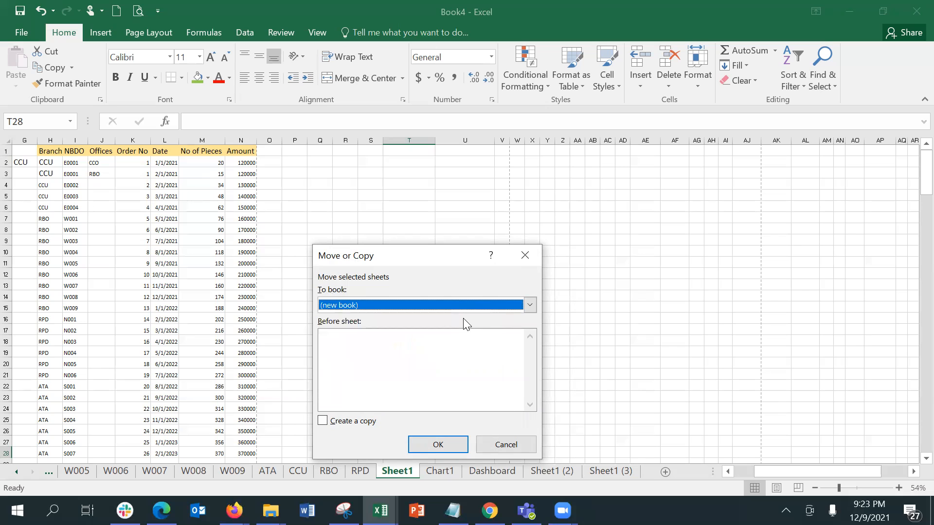
left_click(430, 445)
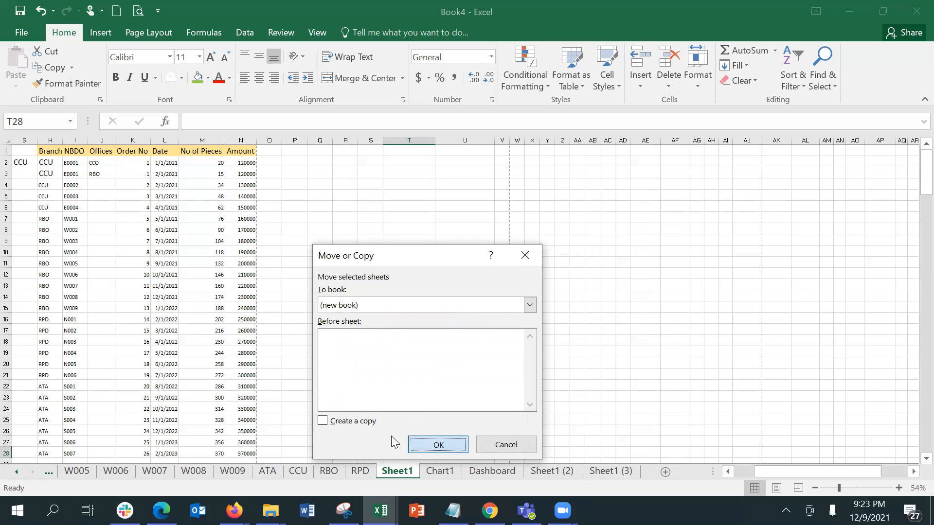
left_click(335, 421)
left_click(448, 446)
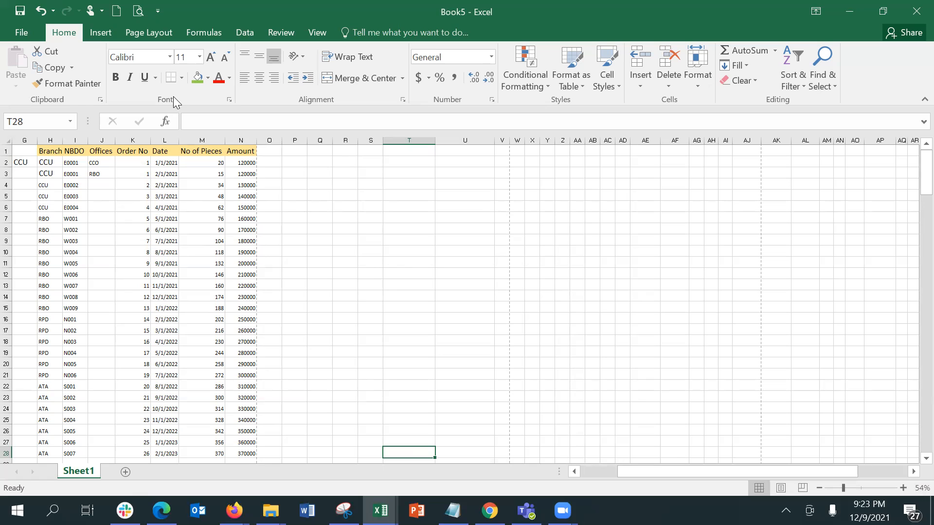
left_click_drag(257, 140, 266, 140)
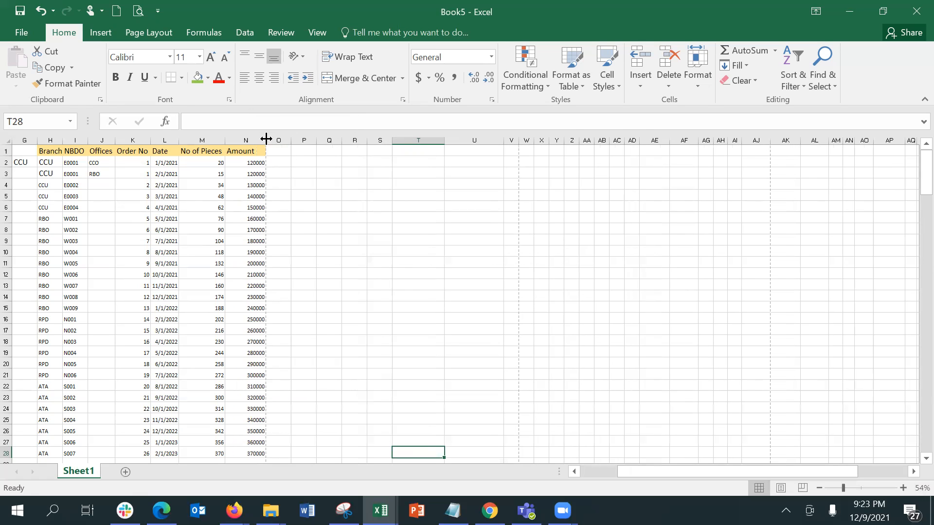
AutoFit columns N, K and H to their Amount and Branch headings
double_click(266, 140)
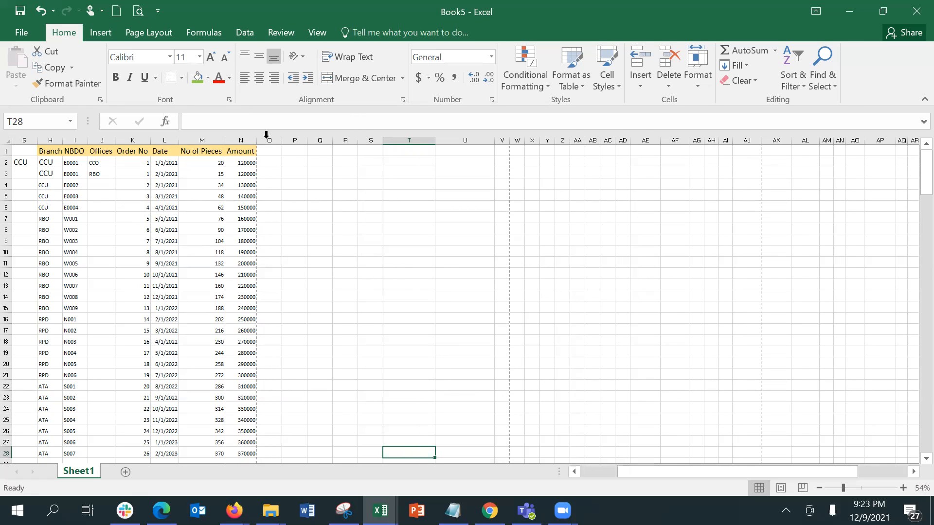
double_click(178, 142)
double_click(151, 141)
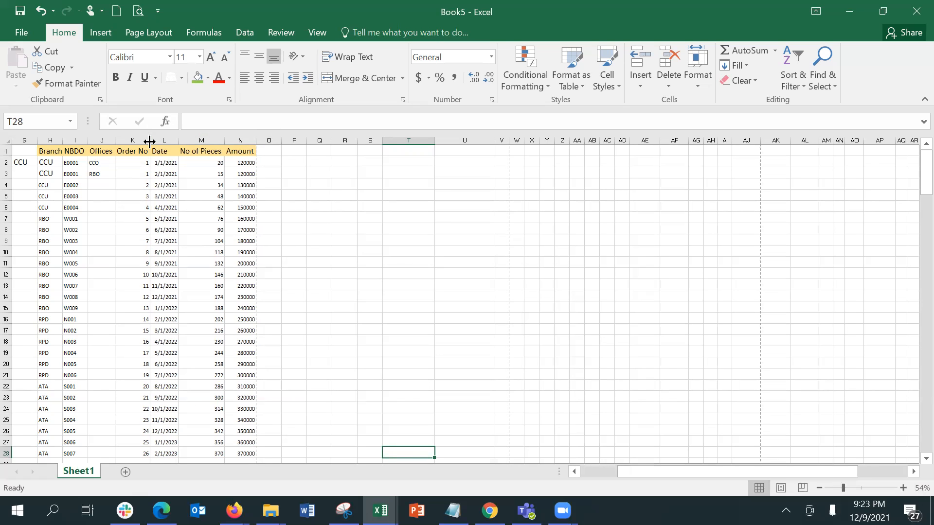
double_click(63, 142)
left_click(473, 238)
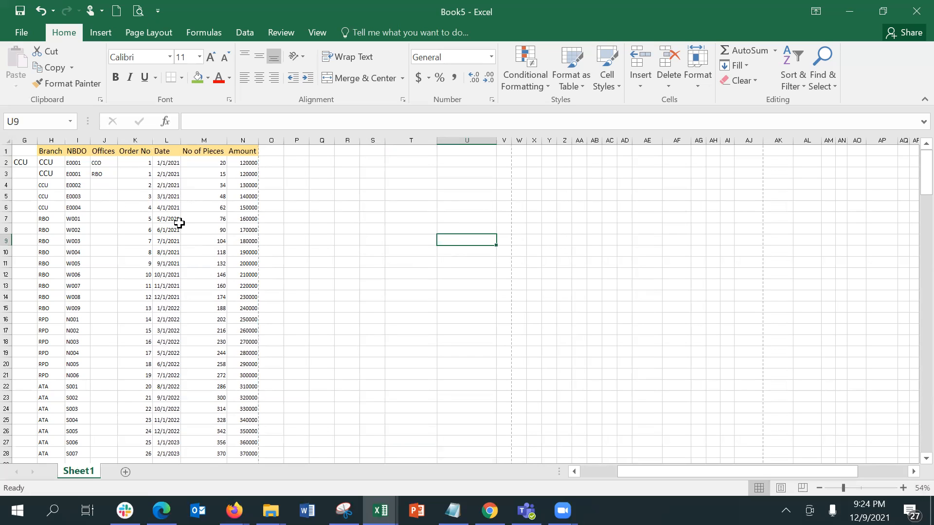
Clear the stray CCU from cell G2 and select the branch table H1:N28
left_click(55, 163)
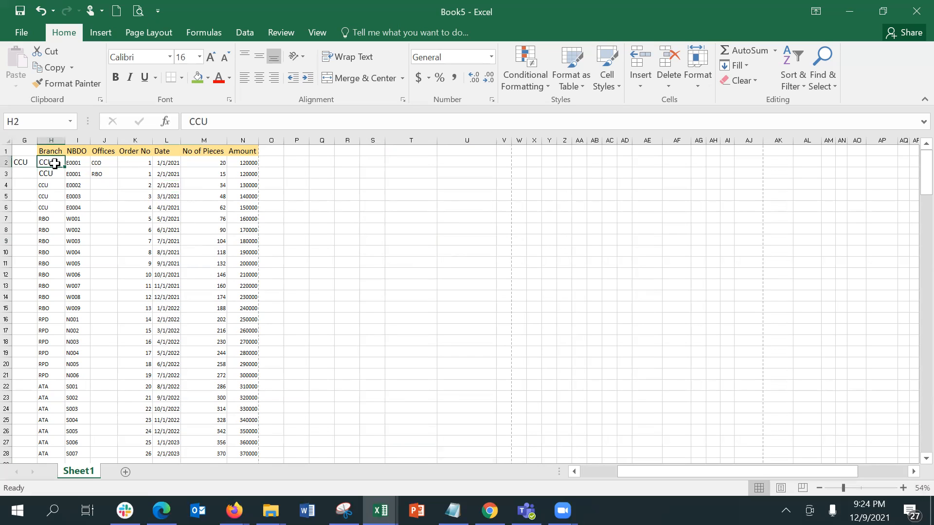
left_click(19, 138)
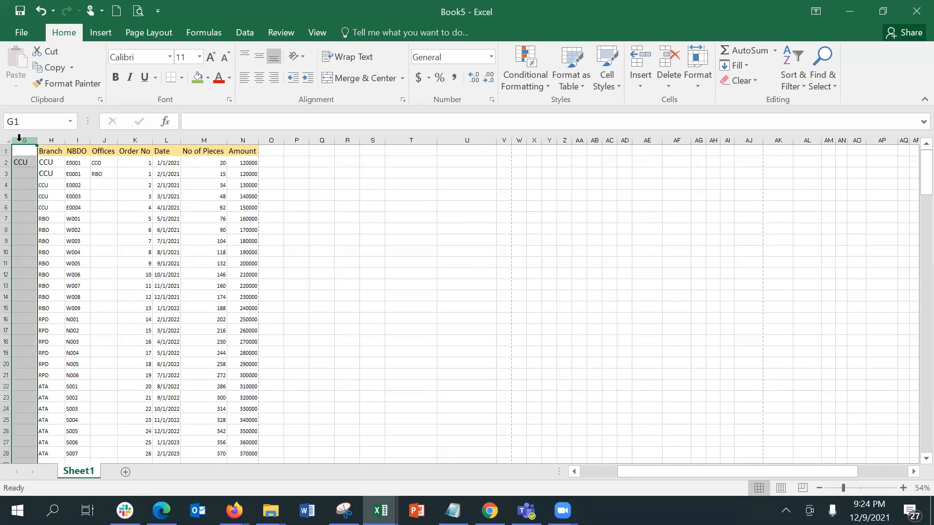
key("ctrl+Left")
key("ctrl+Left")
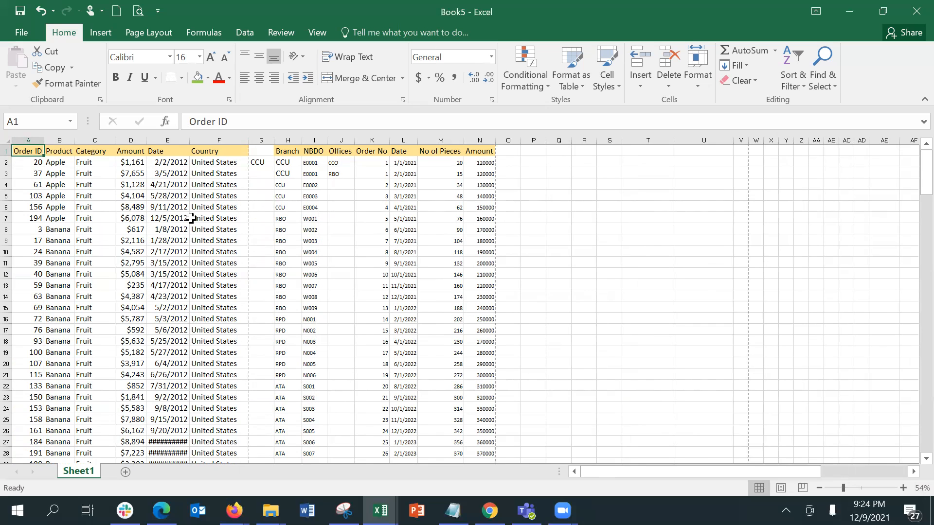
left_click(265, 140)
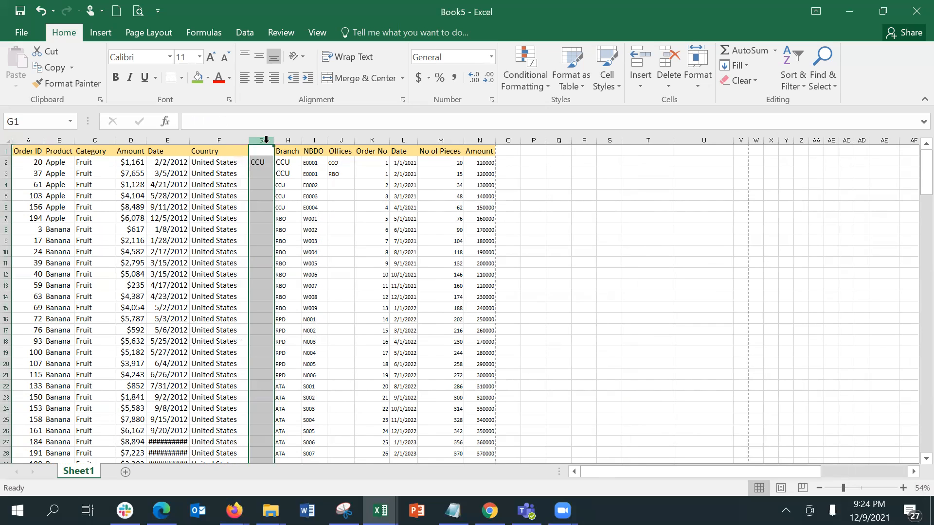
key("BackSpace")
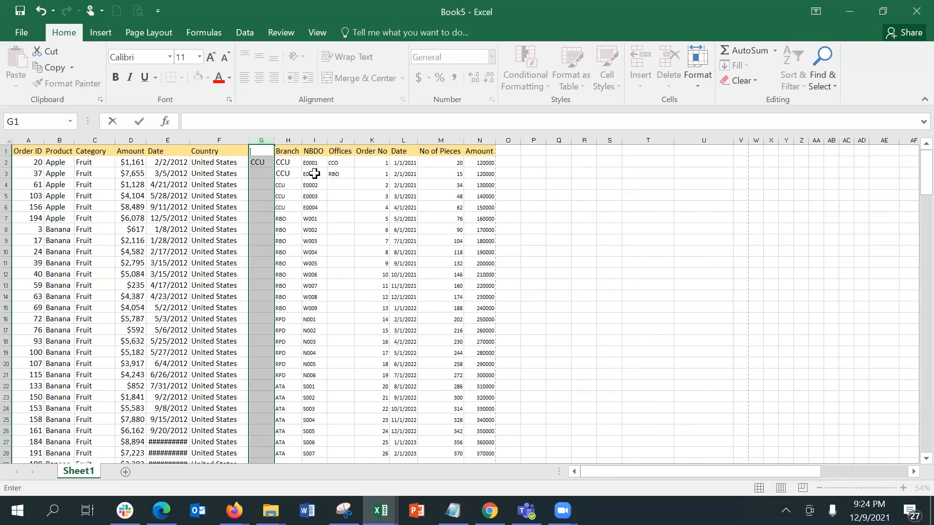
left_click(294, 164)
left_click(261, 159)
key("BackSpace")
key("Return")
left_click(287, 151)
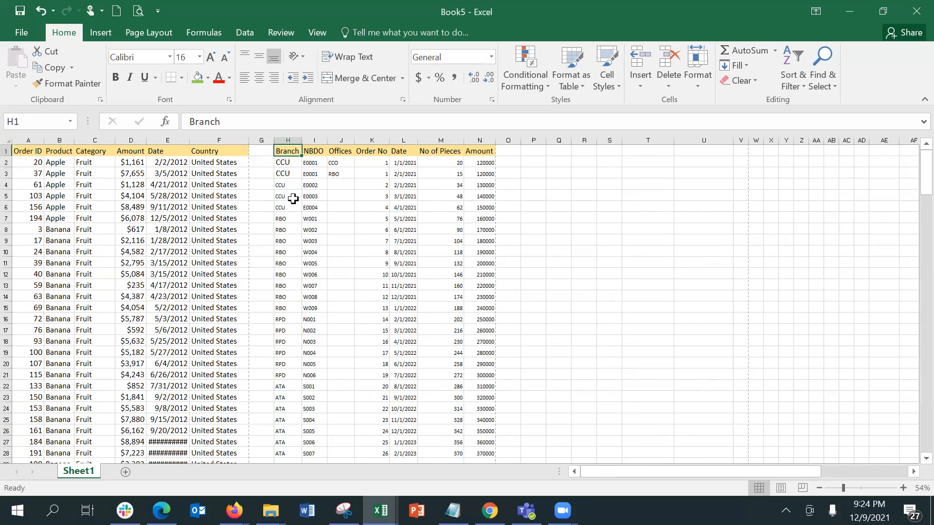
key("ctrl+a")
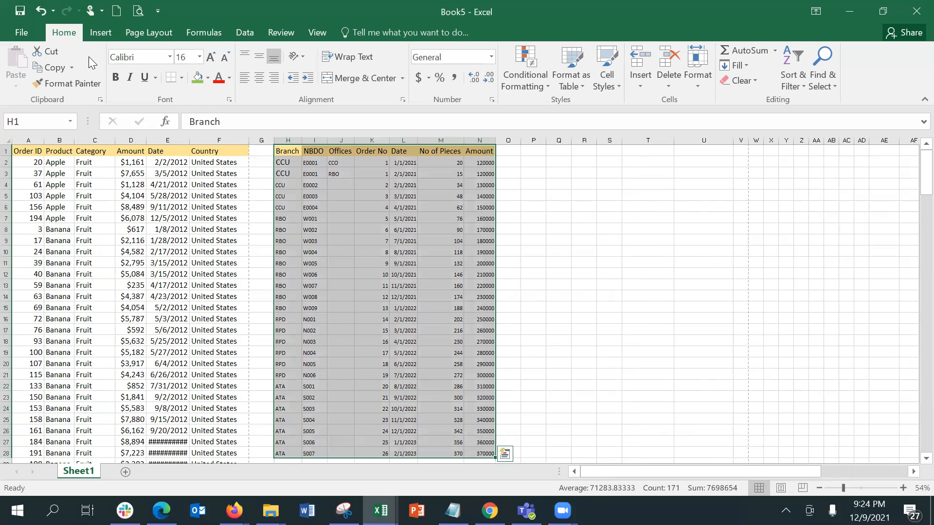
Create a pivot table from H1:N28 placed on this worksheet at cell U3
left_click(92, 37)
left_click(22, 66)
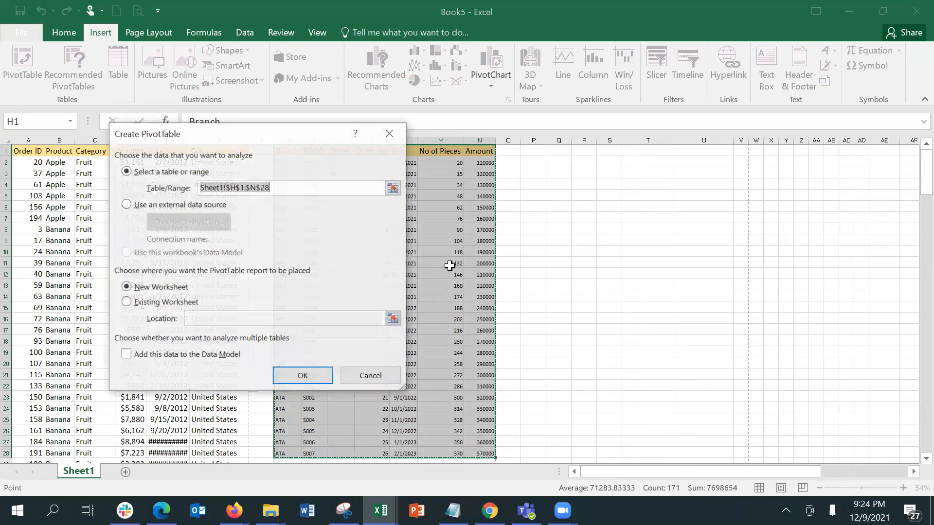
left_click(162, 302)
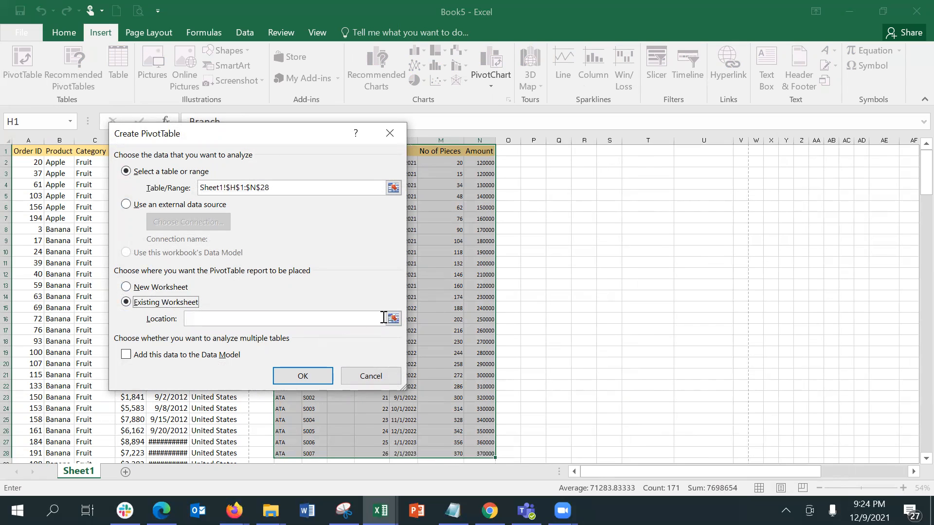
left_click(299, 317)
left_click(710, 171)
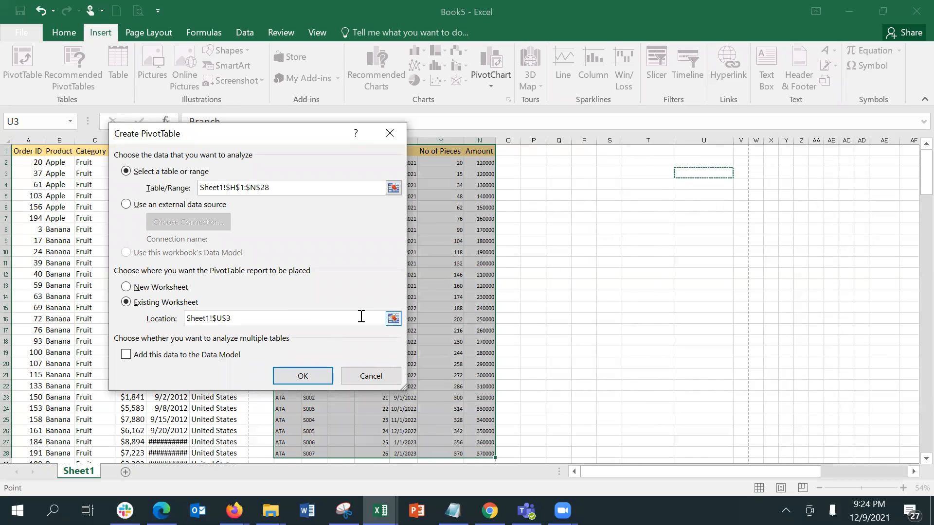
left_click(310, 377)
left_click(311, 377)
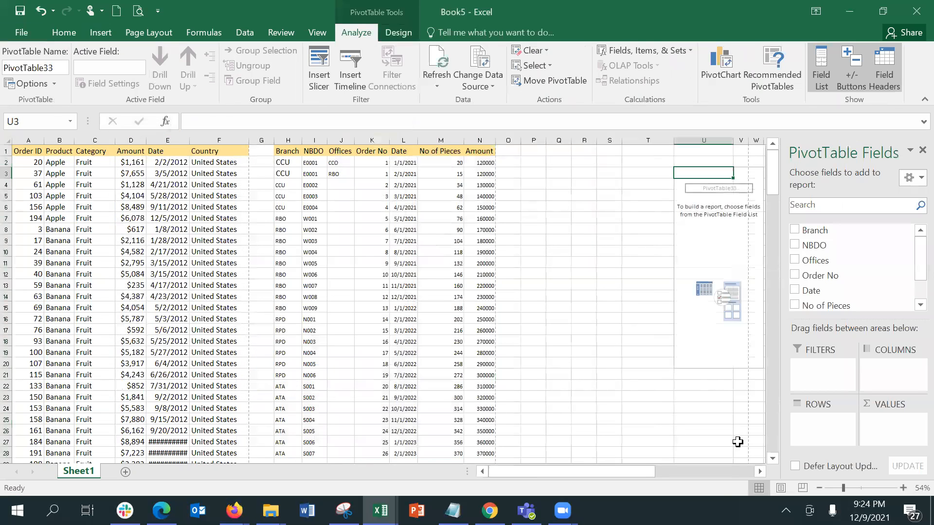
left_click(760, 470)
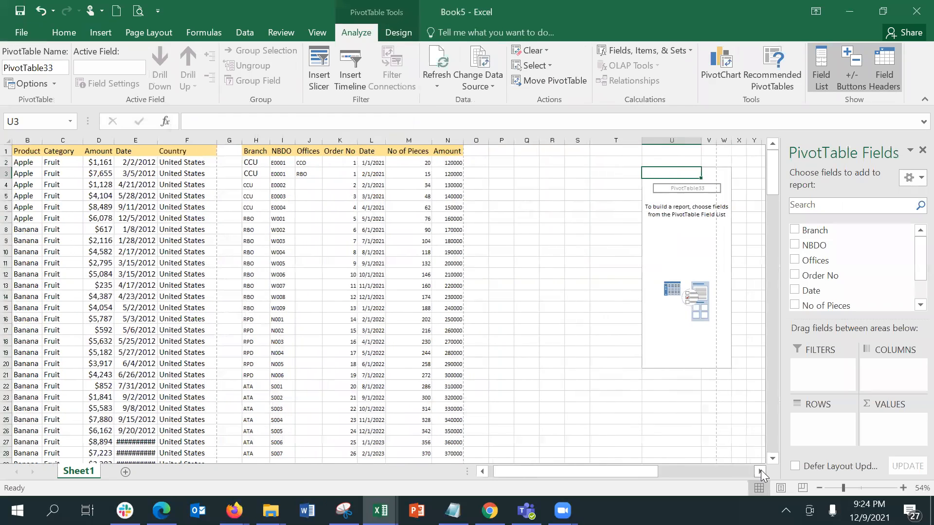
left_click(760, 471)
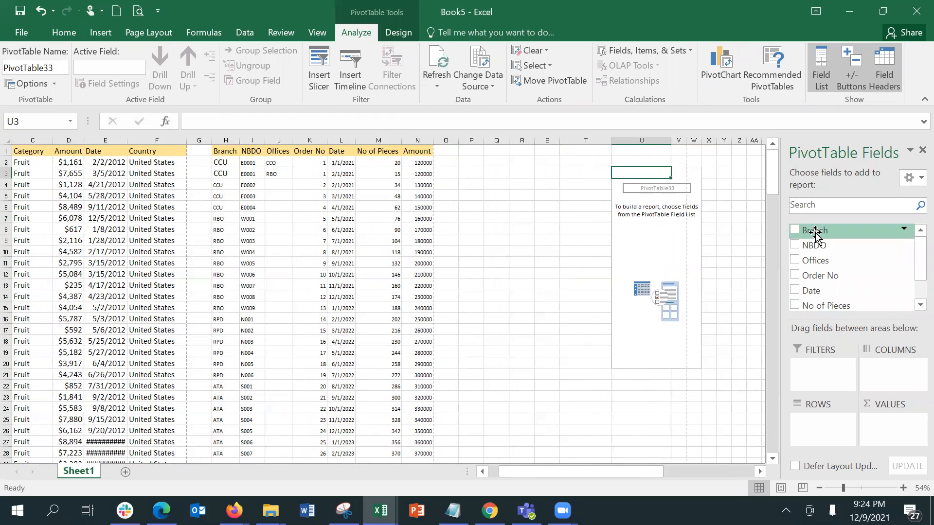
Add Branch as rows and Amount as values, totalling 6490000 across ATA, CCU, RBO, RPD
left_click(795, 230)
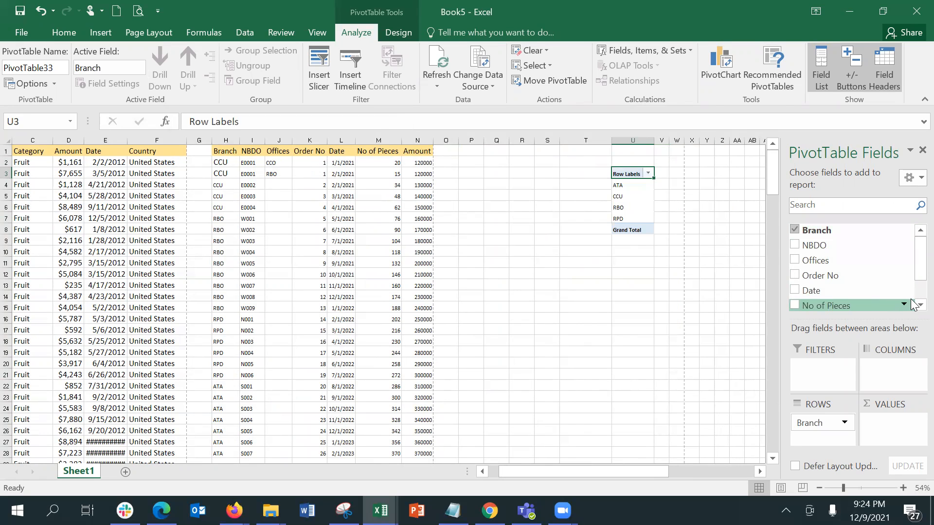
scroll(912, 299, "down", 1)
left_click(796, 285)
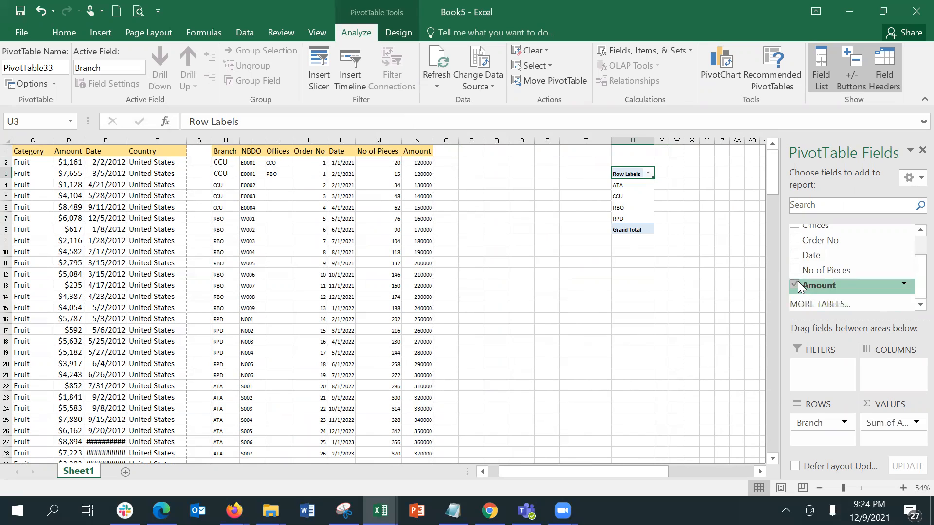
left_click(584, 407)
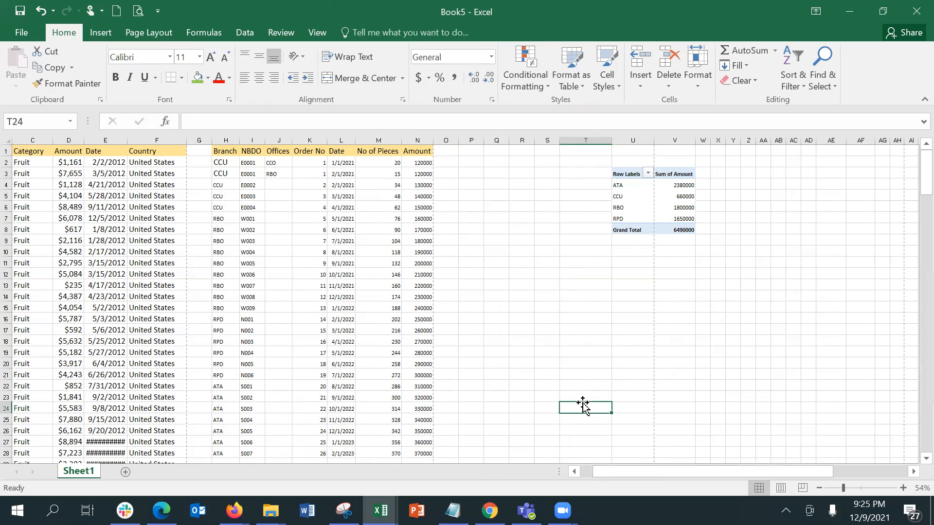
left_click(677, 185)
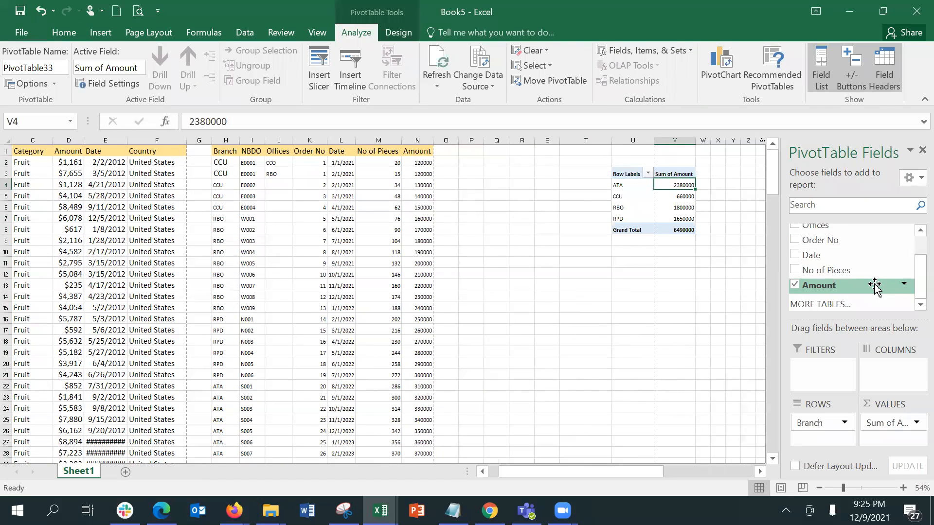
Drag Amount into VALUES again, creating a Sum of Amount2 column beside Sum of Amount
left_click(757, 474)
left_click(758, 471)
left_click(757, 471)
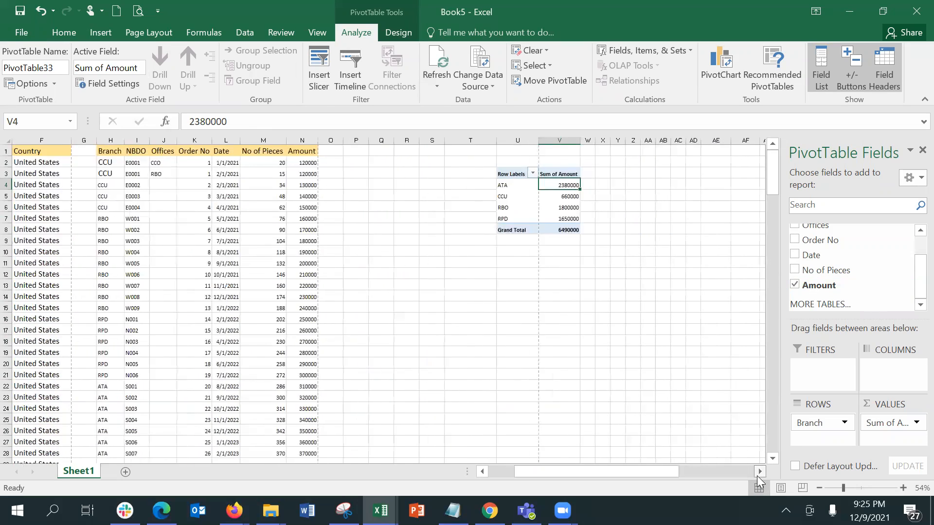
left_click(758, 471)
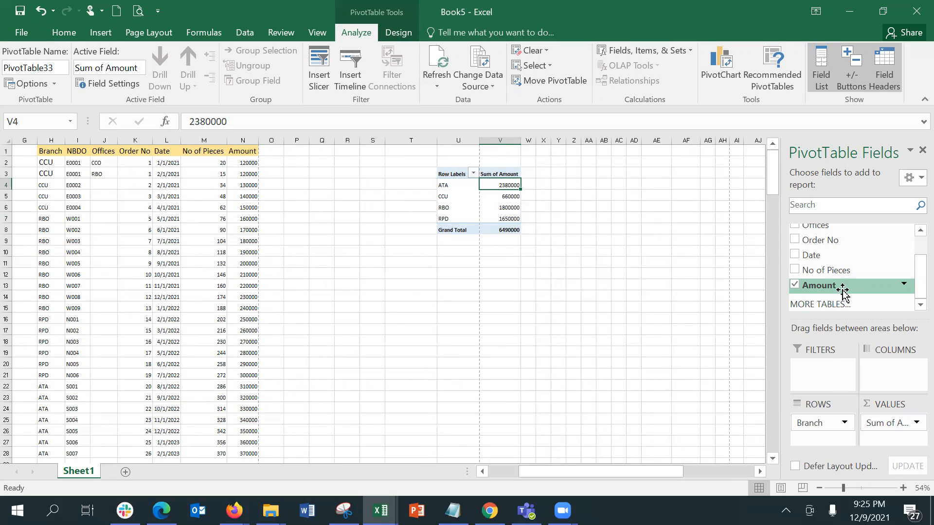
left_click_drag(840, 291, 899, 443)
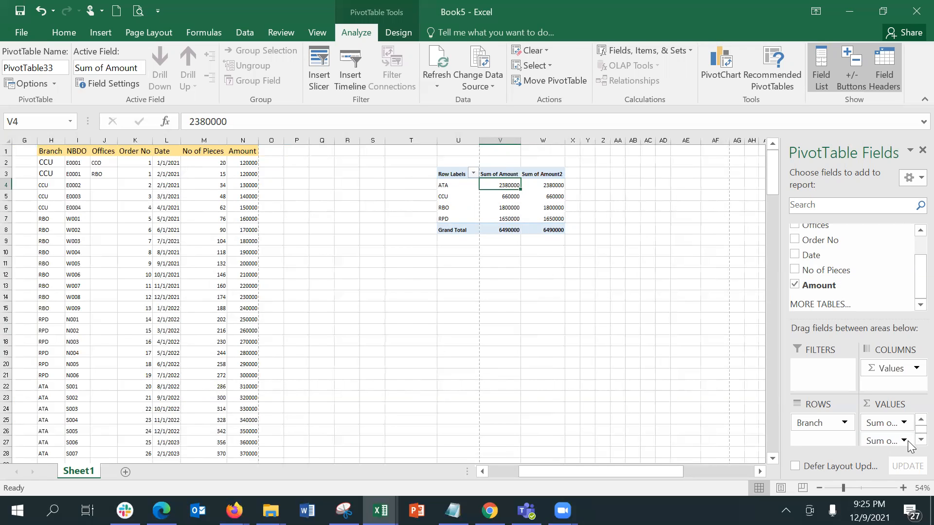
left_click(904, 441)
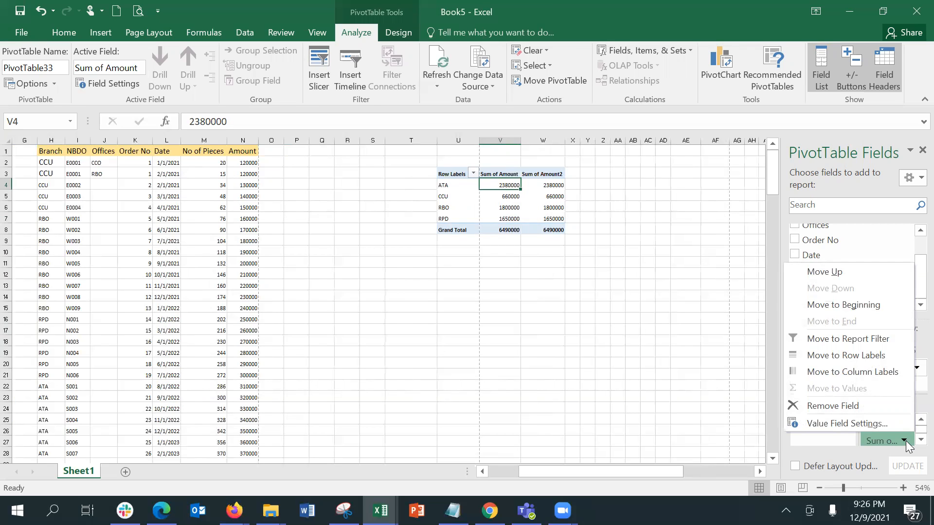
Switch Sum of Amount2 to Max: ATA 370000, CCU 150000, RBO 240000, RPD 300000
left_click(882, 423)
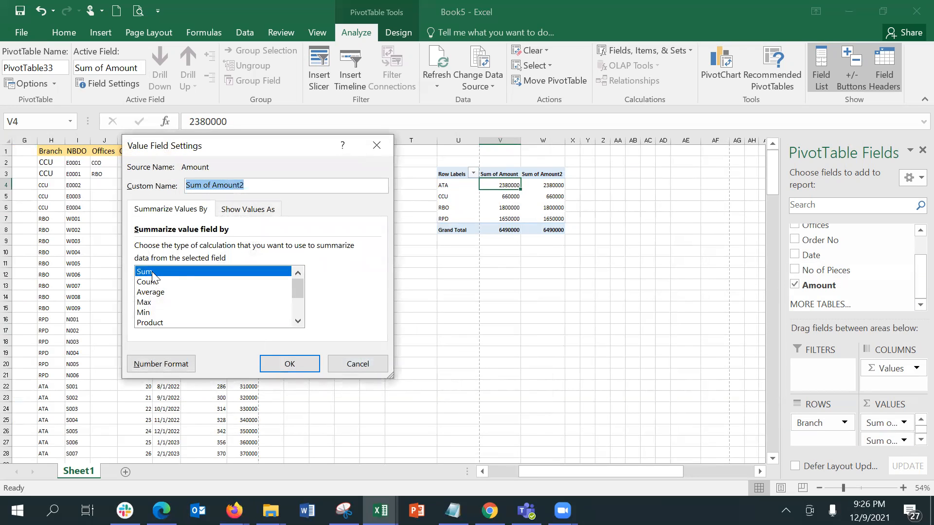
left_click(160, 303)
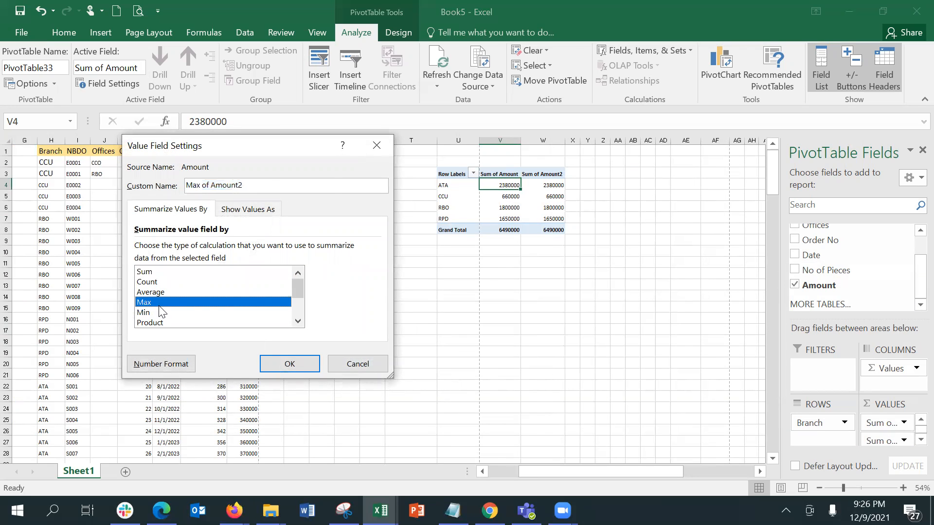
left_click(290, 365)
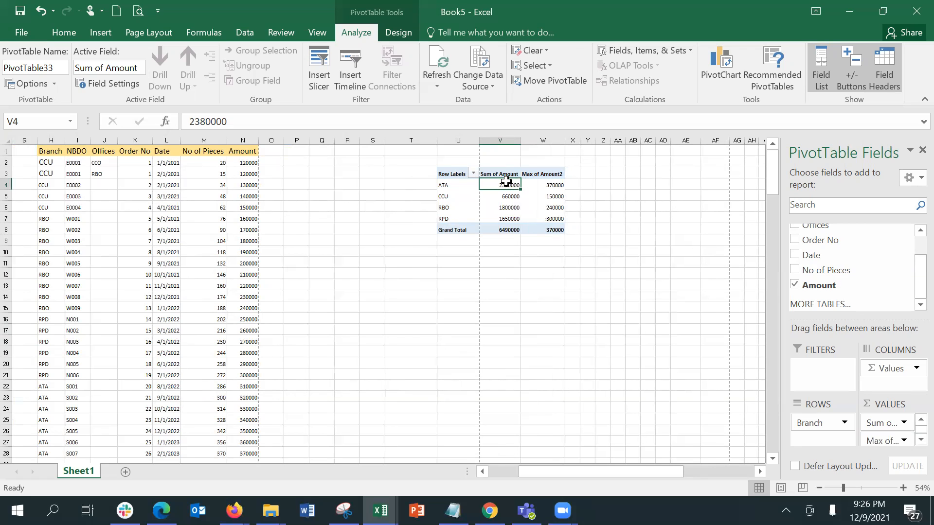
mouse_move(506, 181)
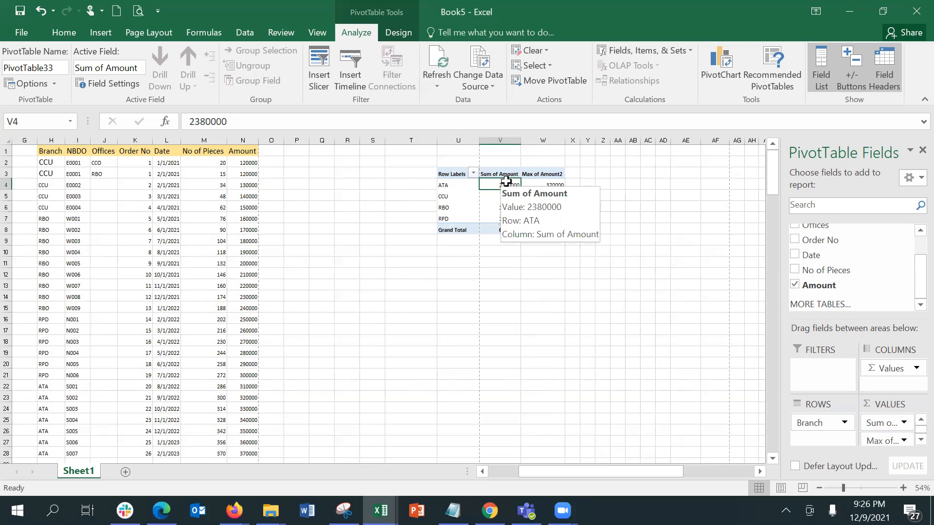
left_click(553, 184)
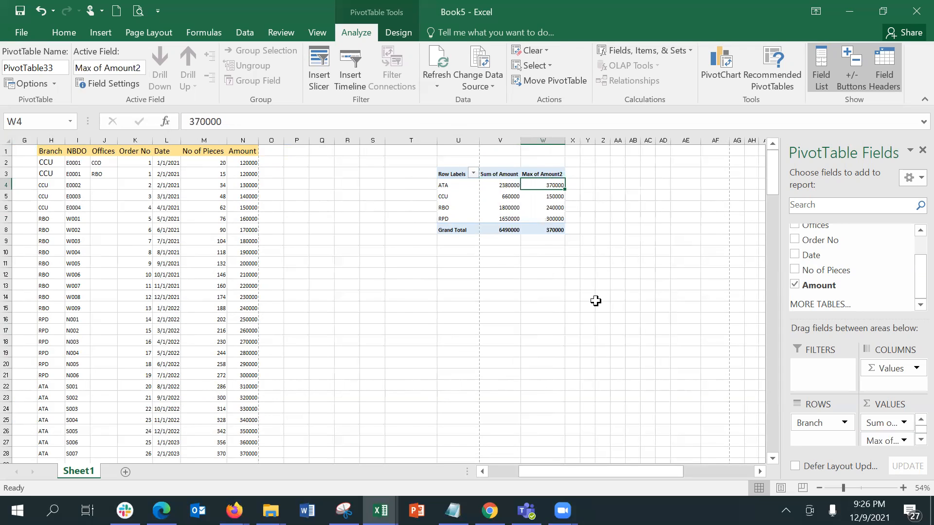
left_click(509, 185)
left_click(539, 182)
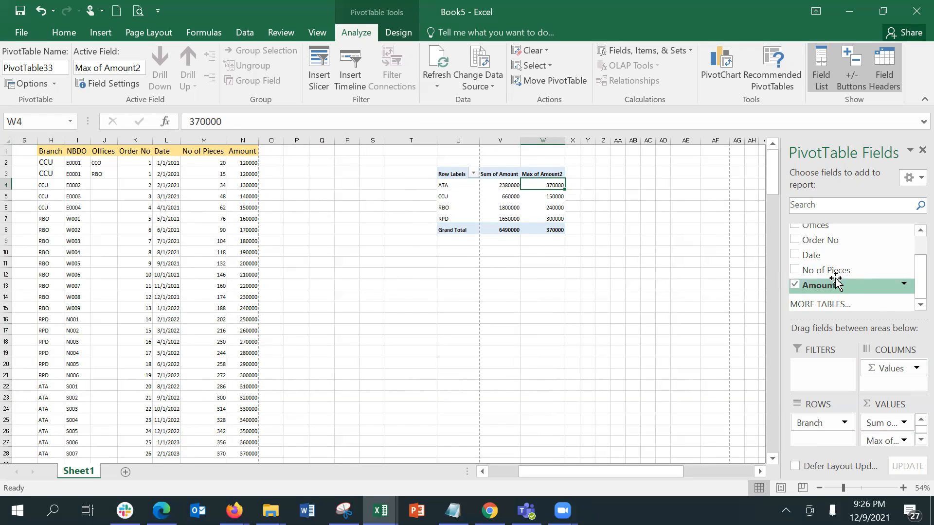
Add another Amount field summarized by Min: ATA 310000, CCU 120000, RBO 160000, RPD 250000
left_click_drag(835, 282, 902, 428)
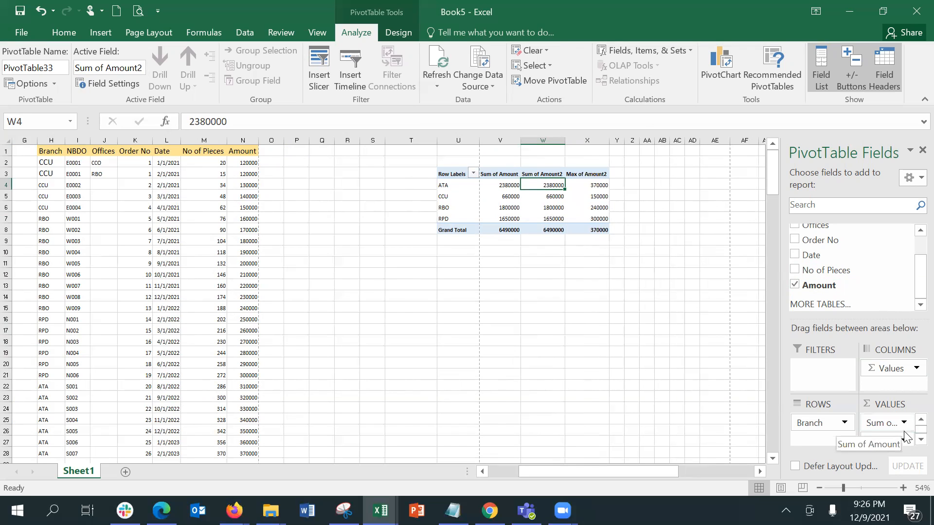
left_click(908, 440)
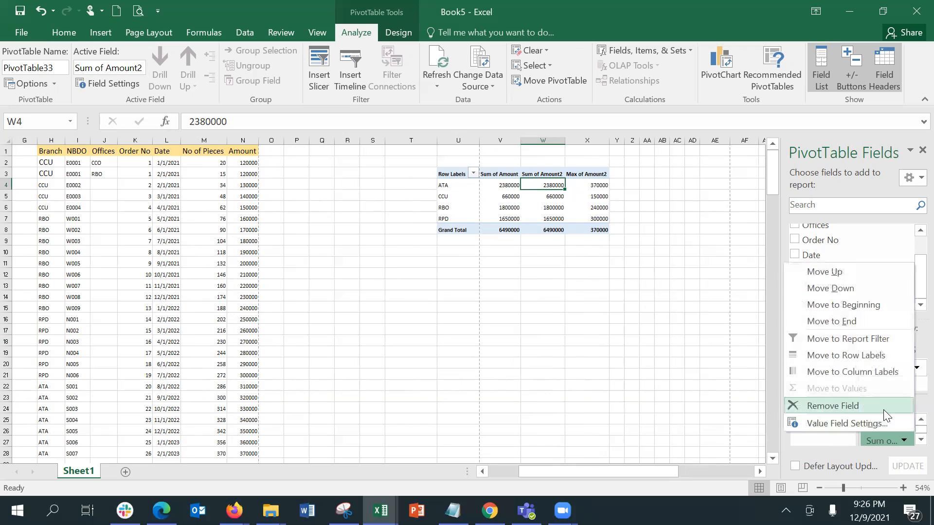
left_click(889, 426)
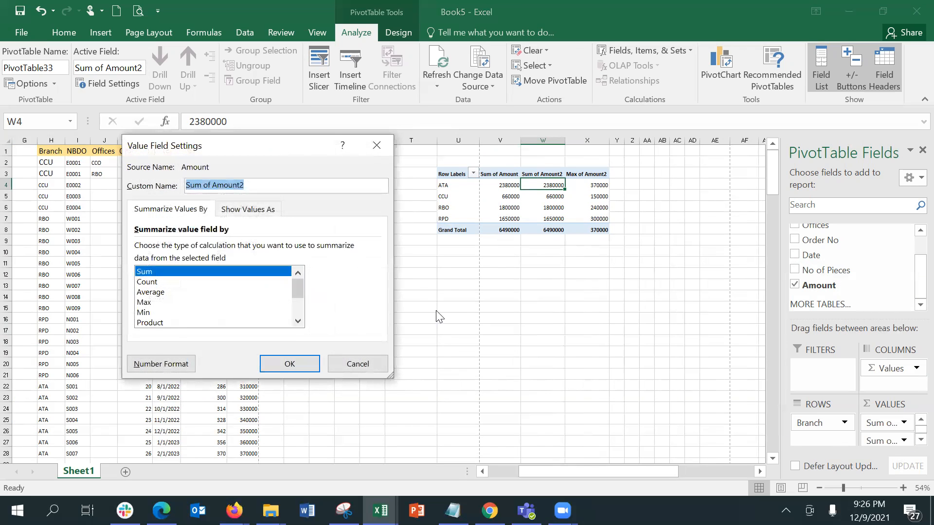
left_click(139, 303)
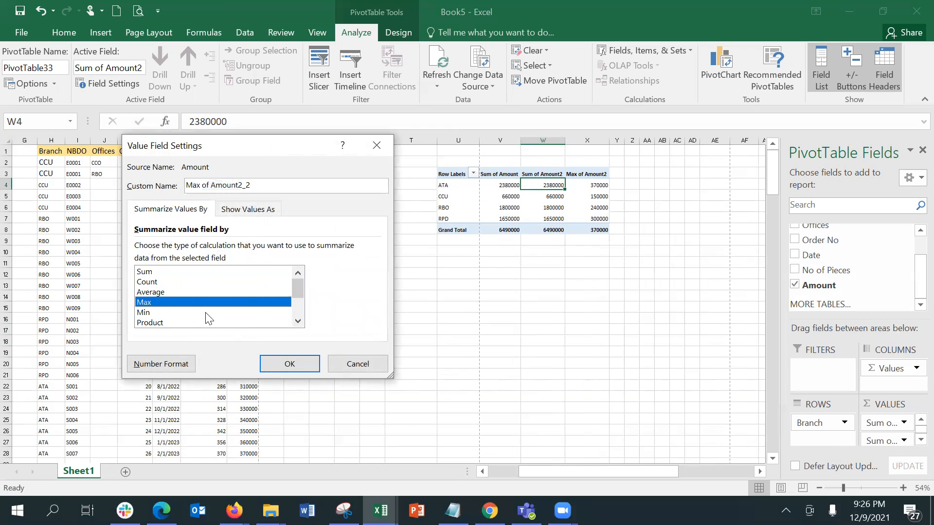
left_click(144, 313)
left_click(290, 359)
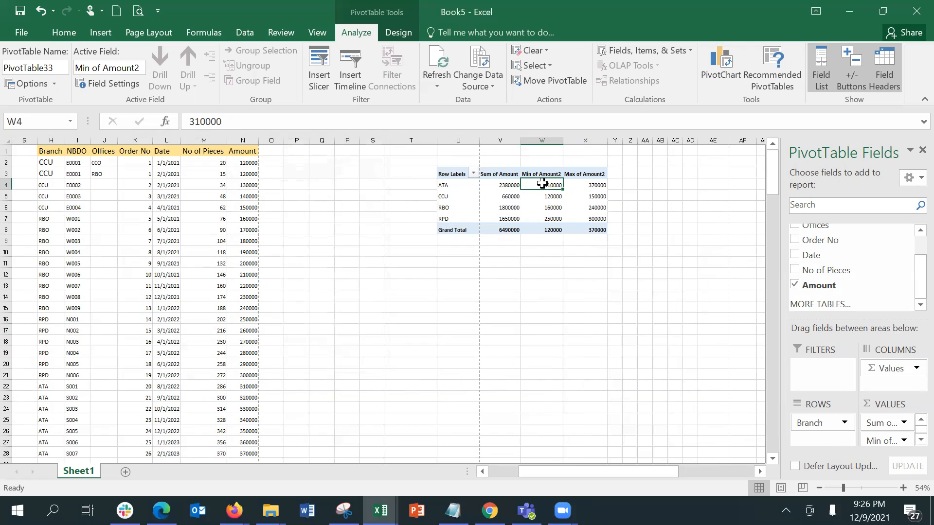
mouse_move(542, 183)
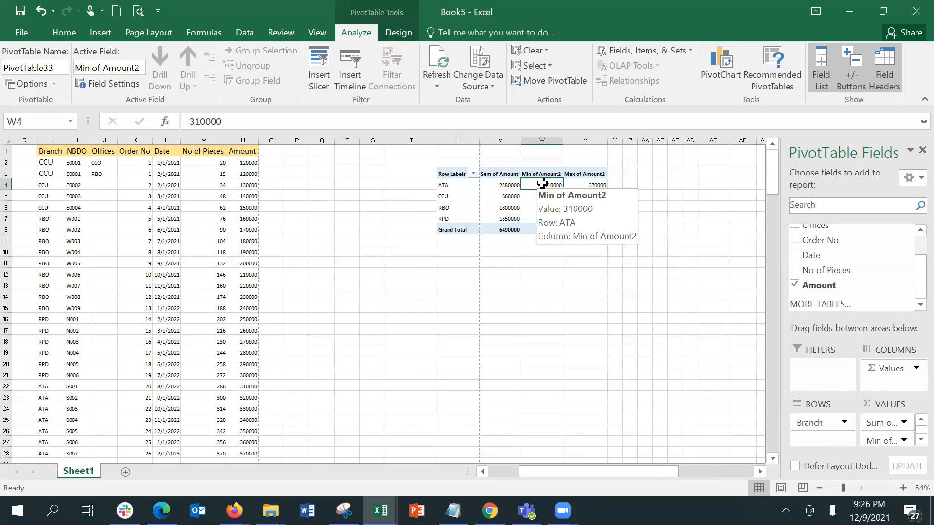
mouse_move(604, 185)
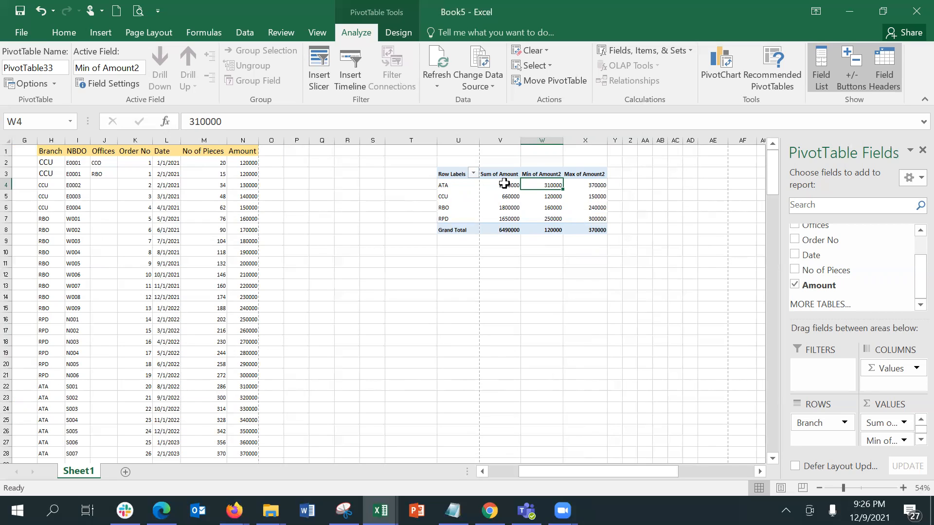
mouse_move(452, 185)
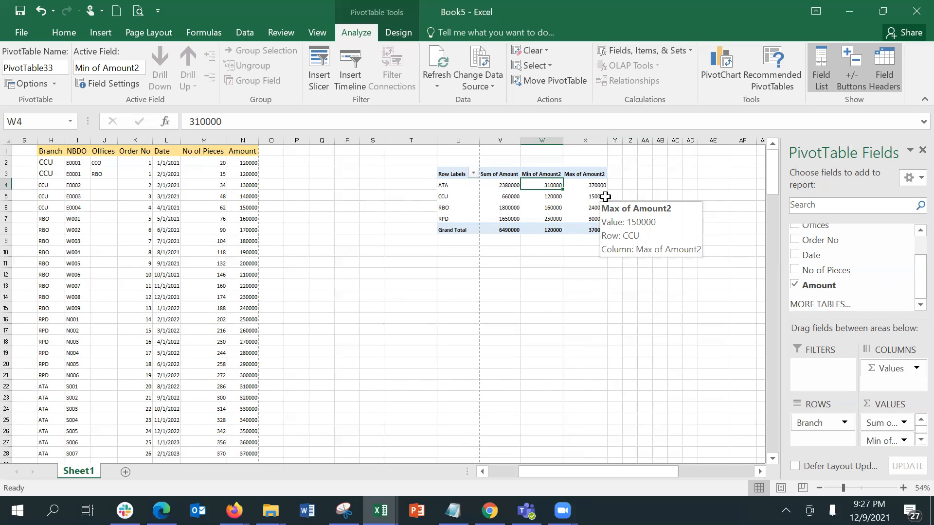
left_click(661, 196)
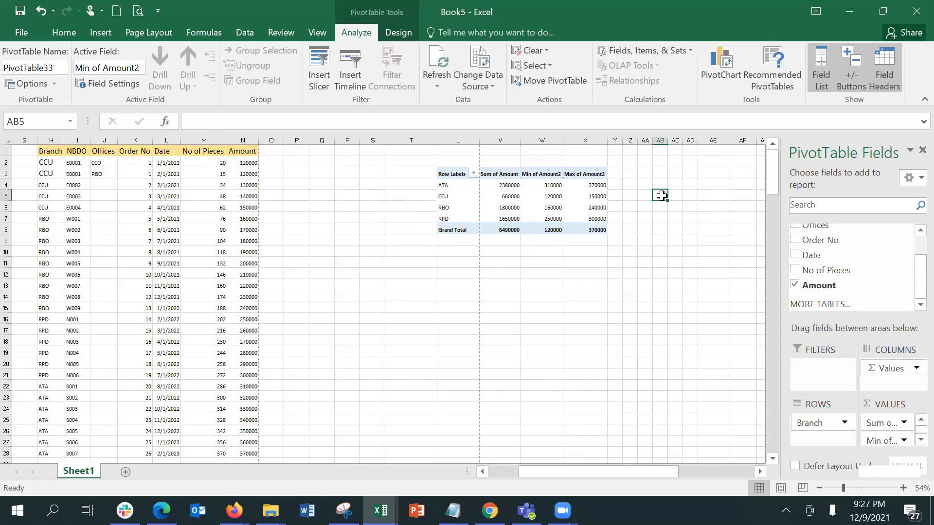
Add Amount to the pivot values again as Sum of Amount2, shown as % of Grand Total
left_click(551, 200)
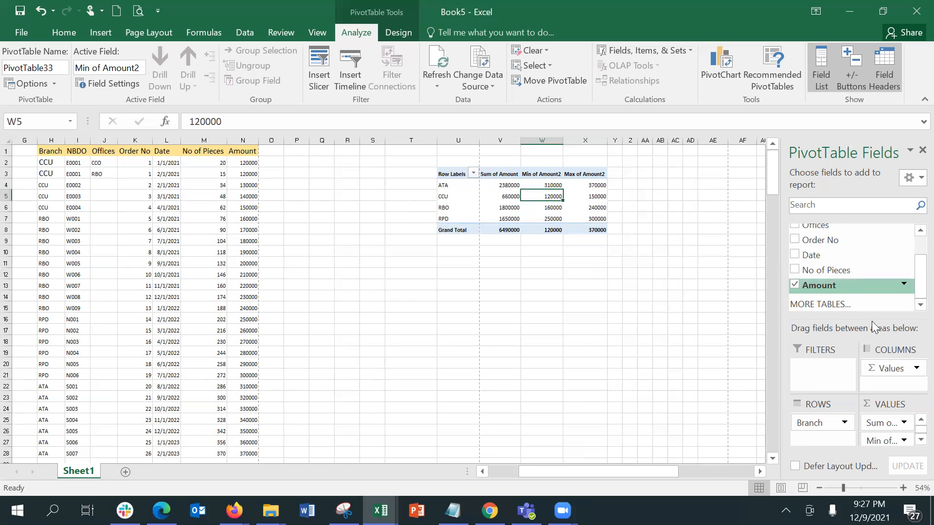
left_click_drag(853, 285, 884, 443)
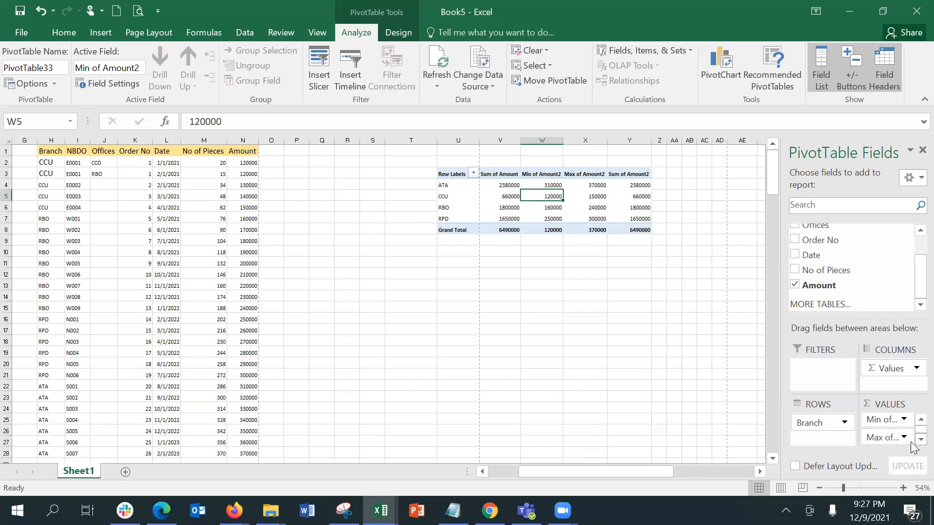
scroll(911, 443, "down", 1)
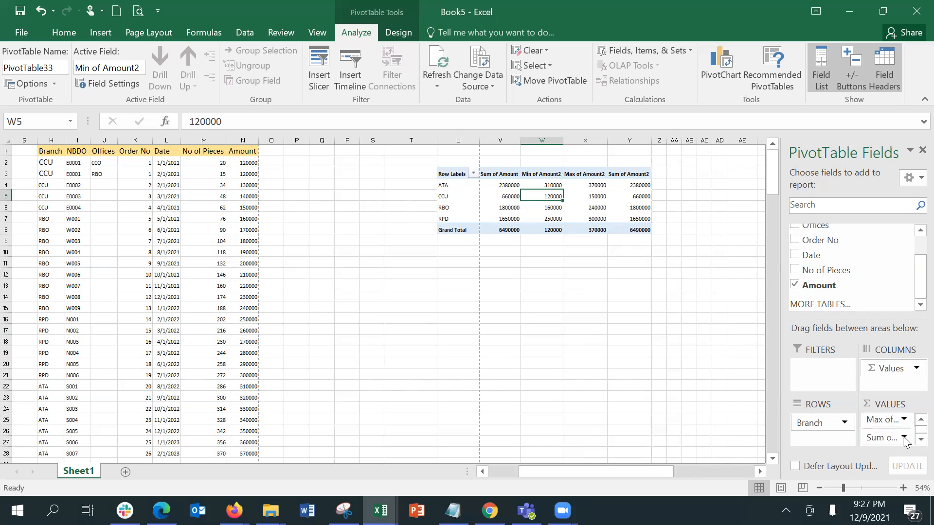
left_click(903, 439)
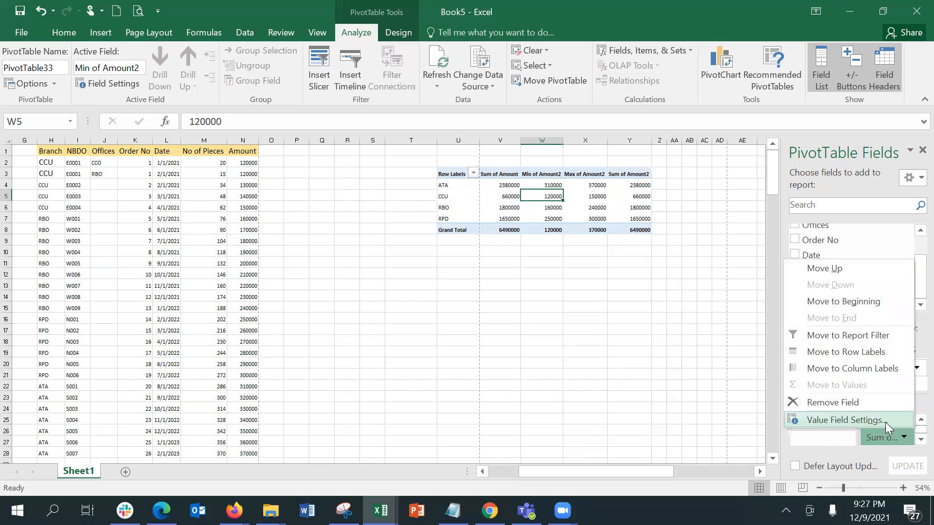
left_click(885, 427)
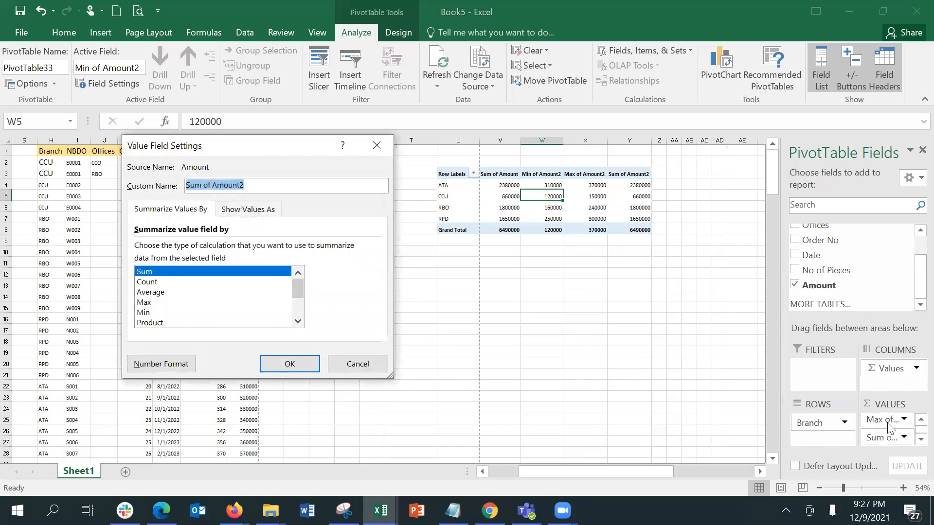
left_click(234, 209)
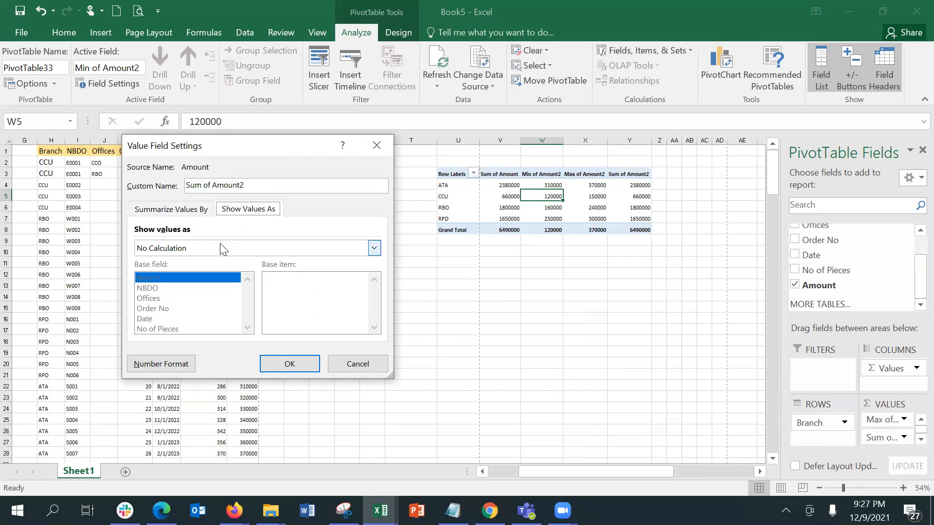
left_click(204, 249)
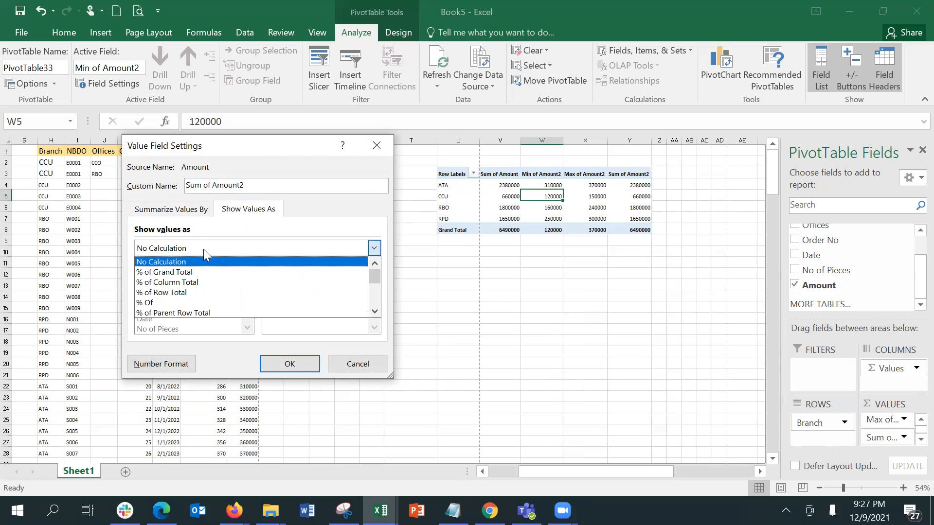
left_click(209, 272)
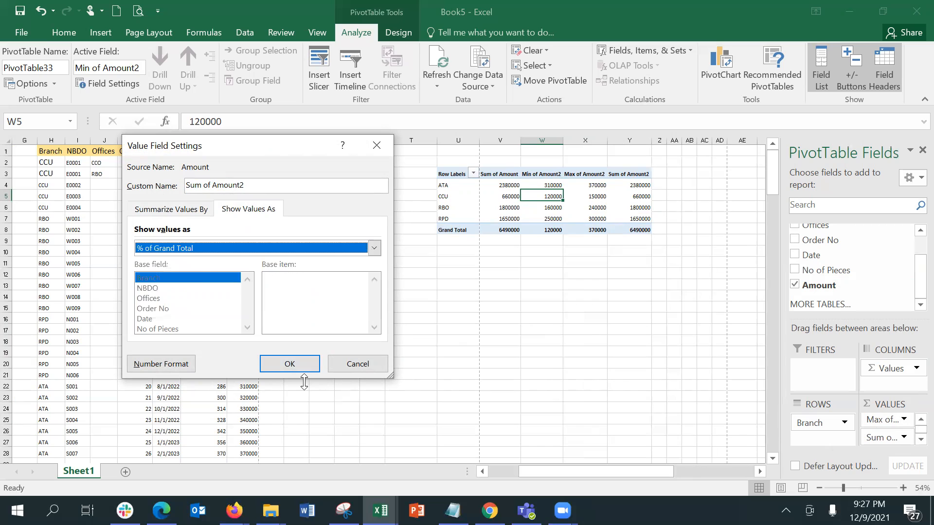
left_click(293, 362)
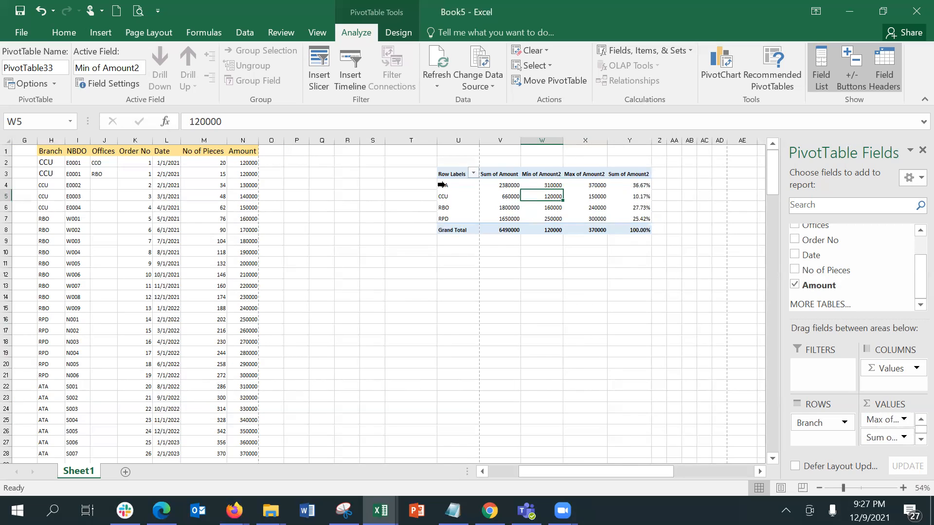
Check the branch percentages: ATA 36.67%, CCU 10.17% and RPD 25.42%
left_click(643, 185)
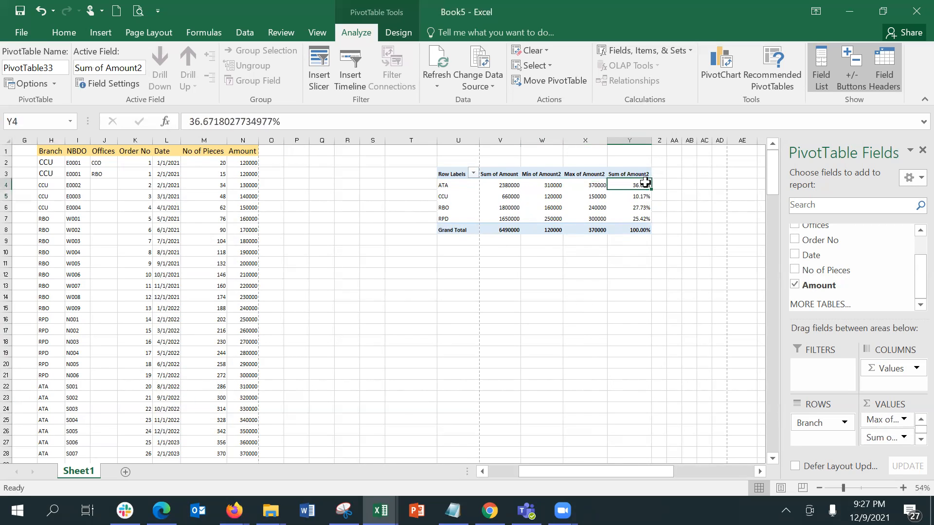
left_click(626, 199)
left_click(625, 217)
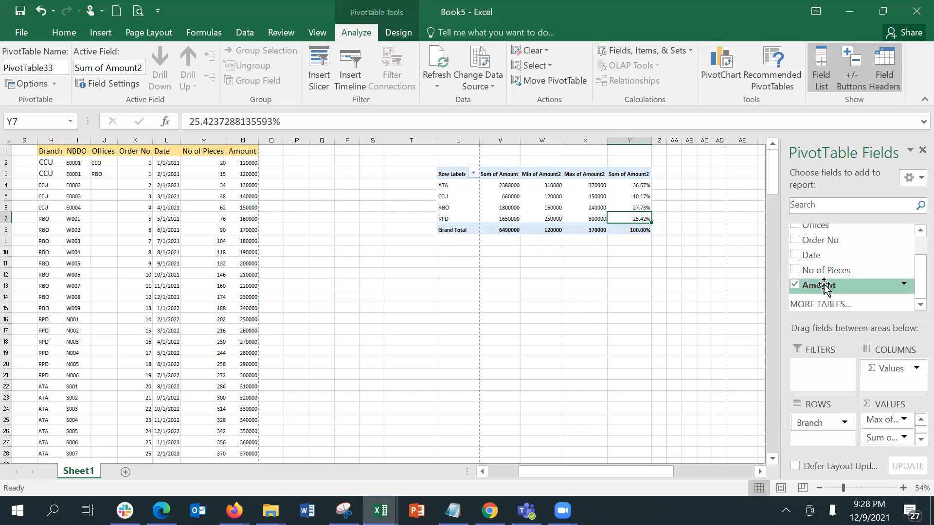
Add Amount to the pivot values once more as a Sum of Amount3 field
left_click_drag(826, 287, 884, 443)
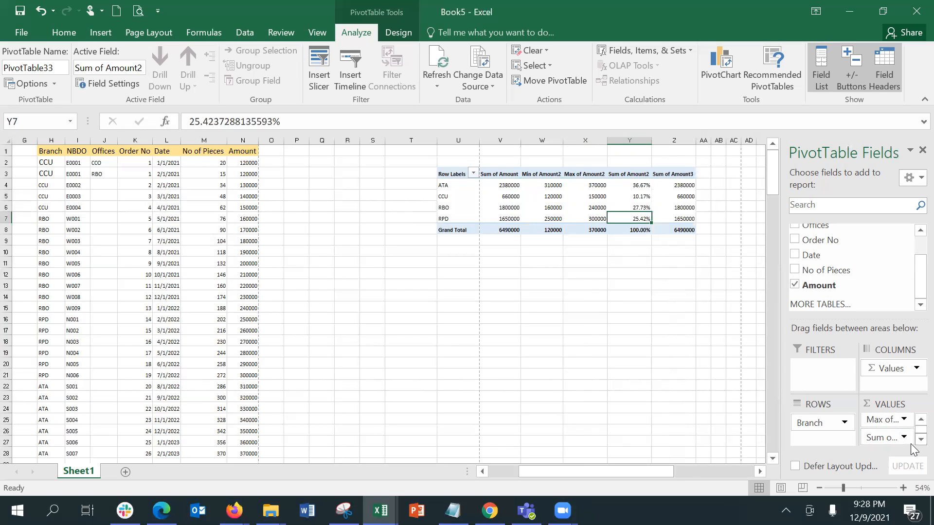
scroll(911, 443, "down", 1)
left_click(907, 441)
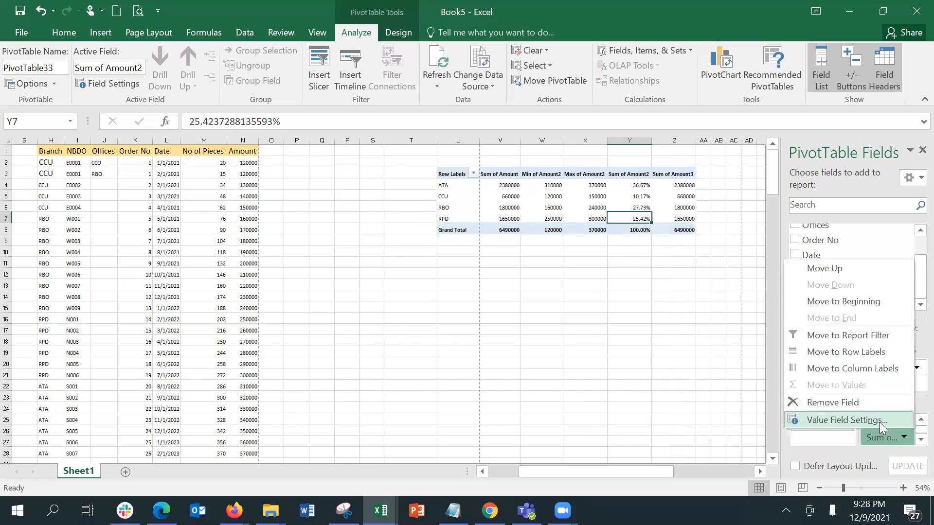
left_click(879, 421)
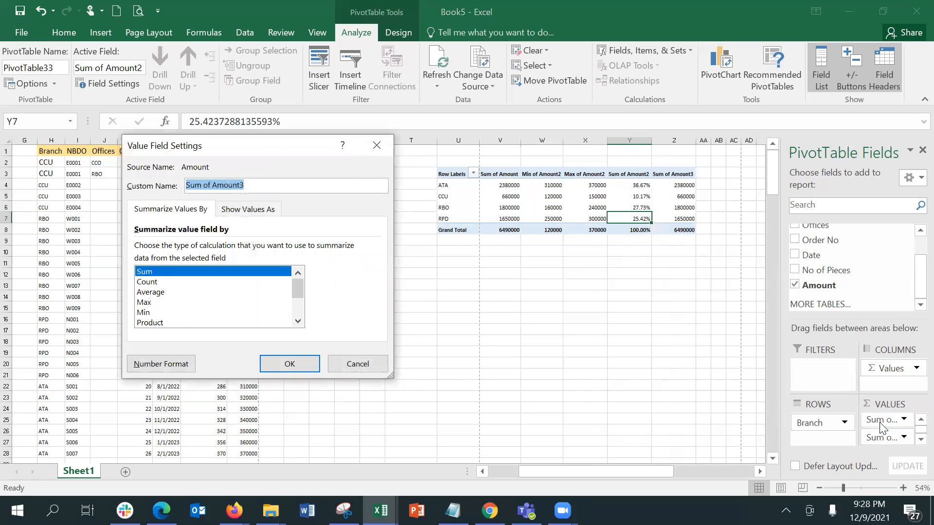
left_click(253, 209)
left_click(223, 249)
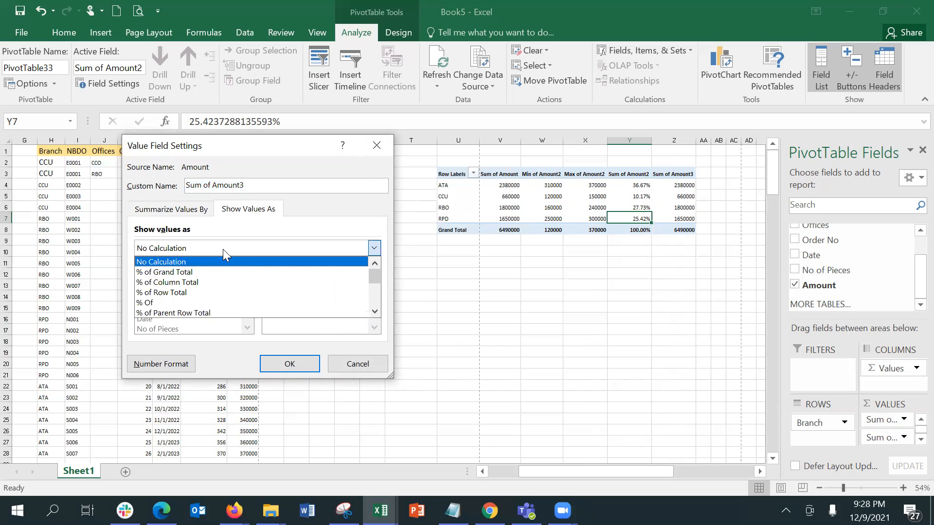
Show Sum of Amount3 as Difference From the previous Branch, giving CCU -1720000
left_click(376, 311)
left_click(376, 310)
left_click(376, 310)
left_click(375, 310)
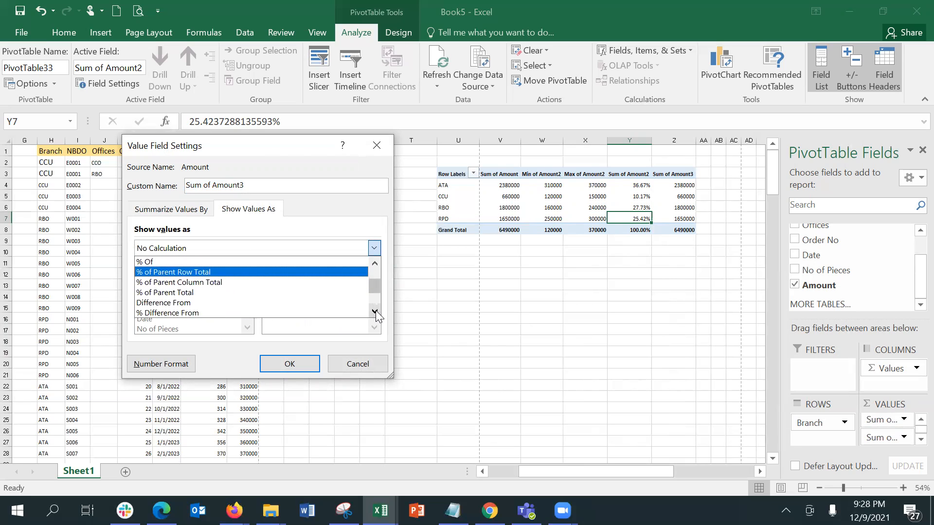
left_click(375, 310)
left_click(181, 295)
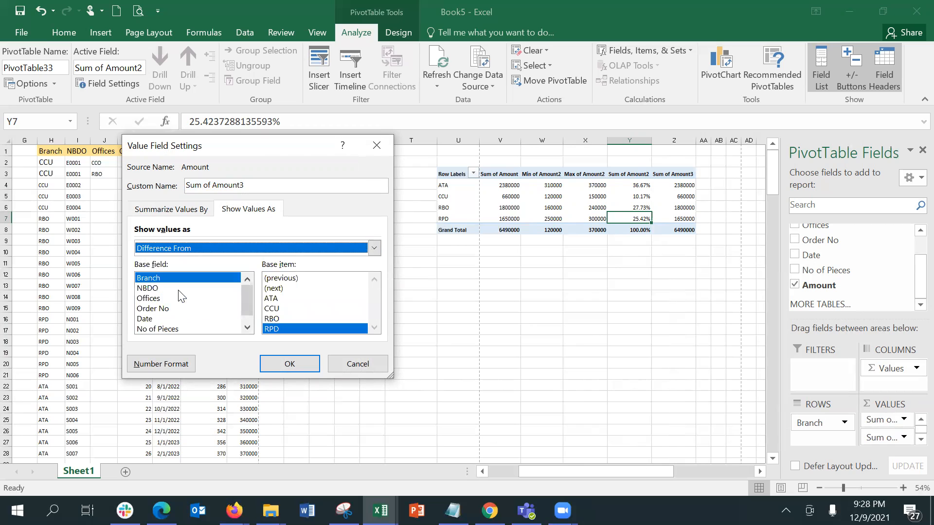
left_click(289, 279)
left_click(308, 361)
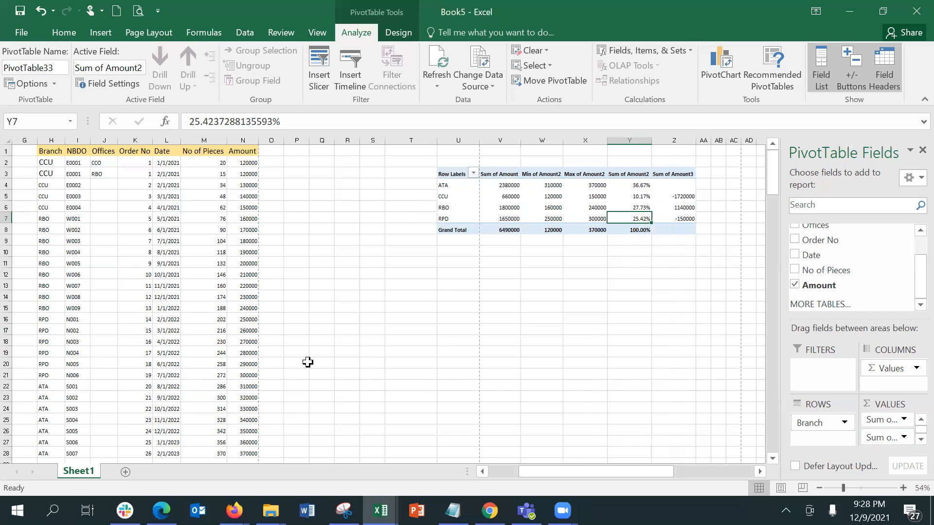
left_click(515, 195)
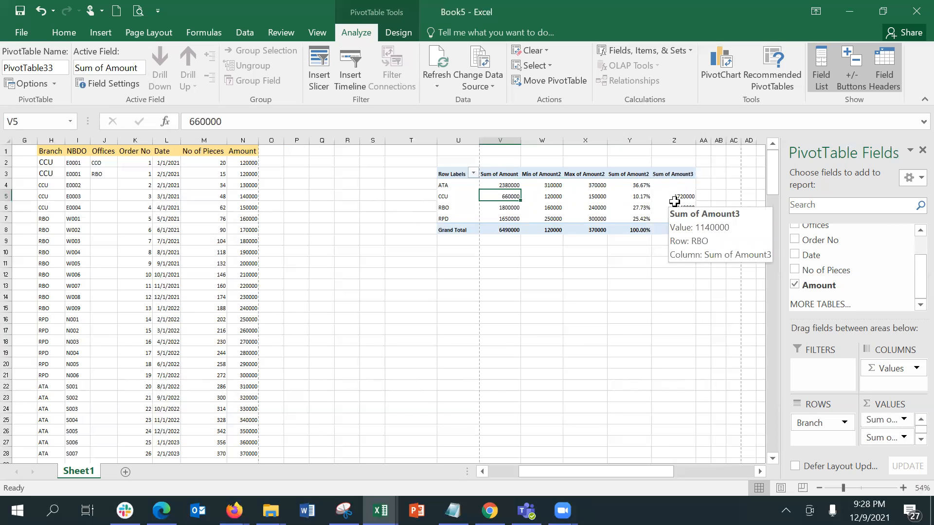
Zoom the sheet to 108% and inspect the CCU, RBO and RPD difference values in Z5–Z7
left_click(862, 489)
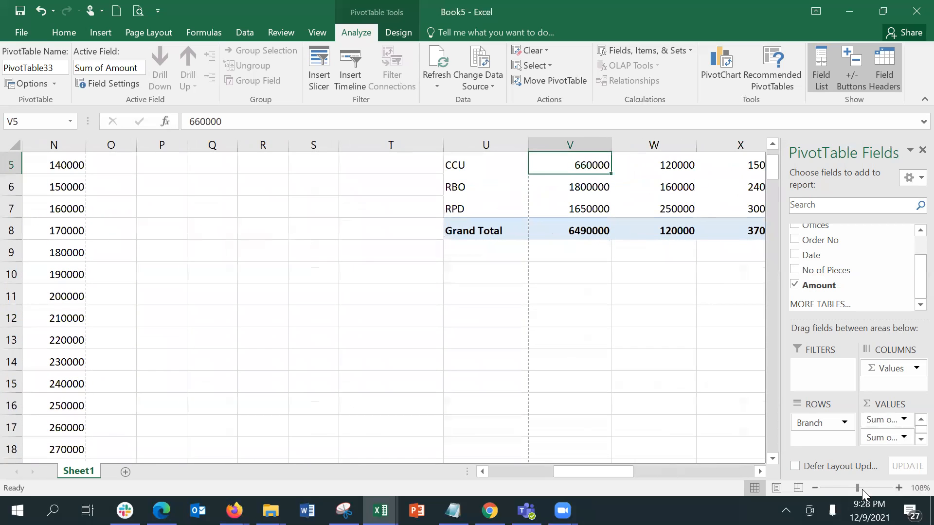
left_click(759, 472)
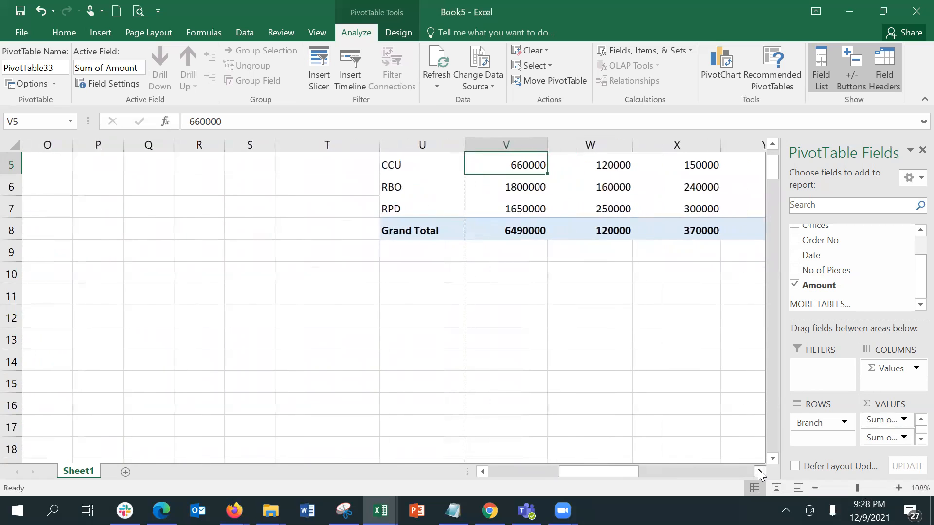
left_click(772, 145)
left_click(771, 145)
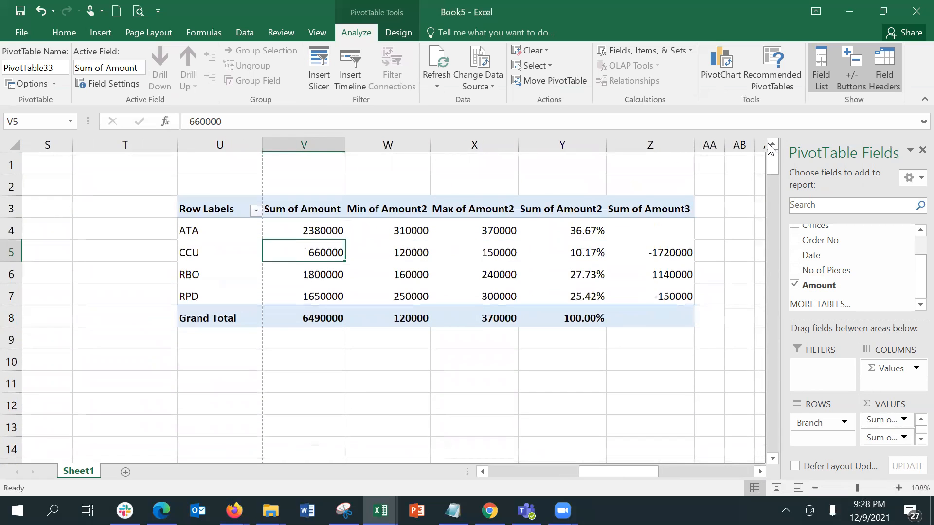
left_click(654, 253)
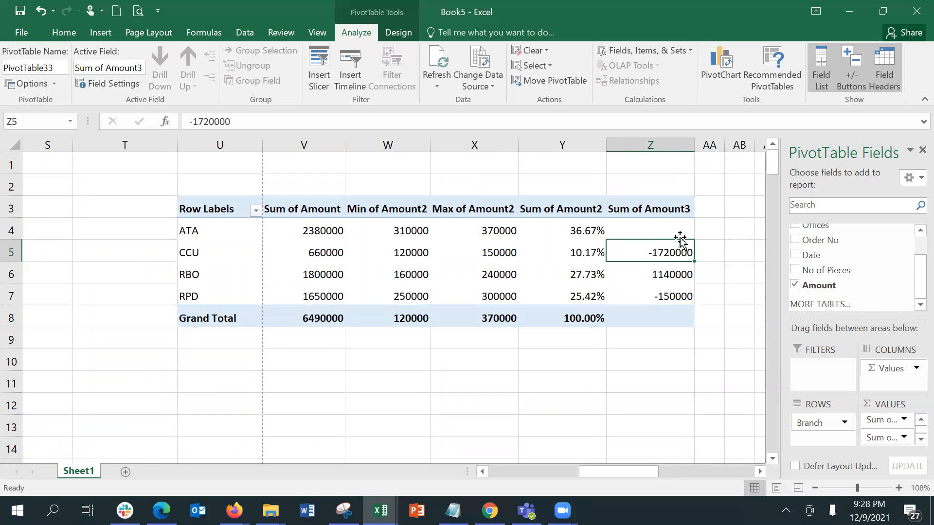
left_click(670, 276)
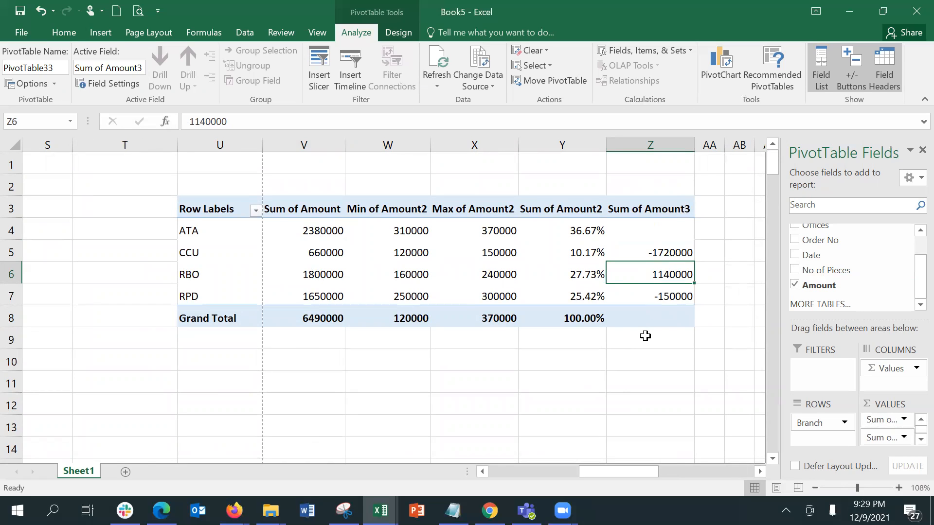
left_click(656, 294)
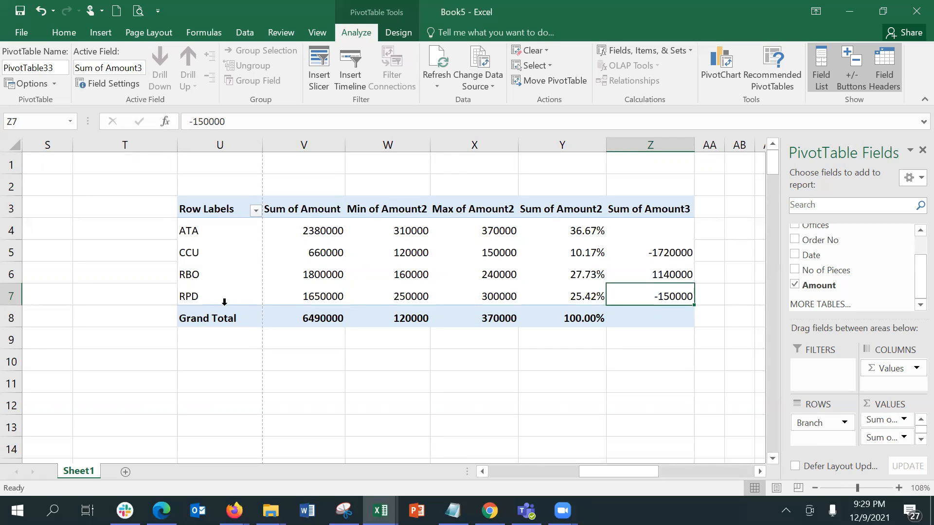
Rename the Sum of Amount3 column to 'Difference from Previous'
left_click(911, 441)
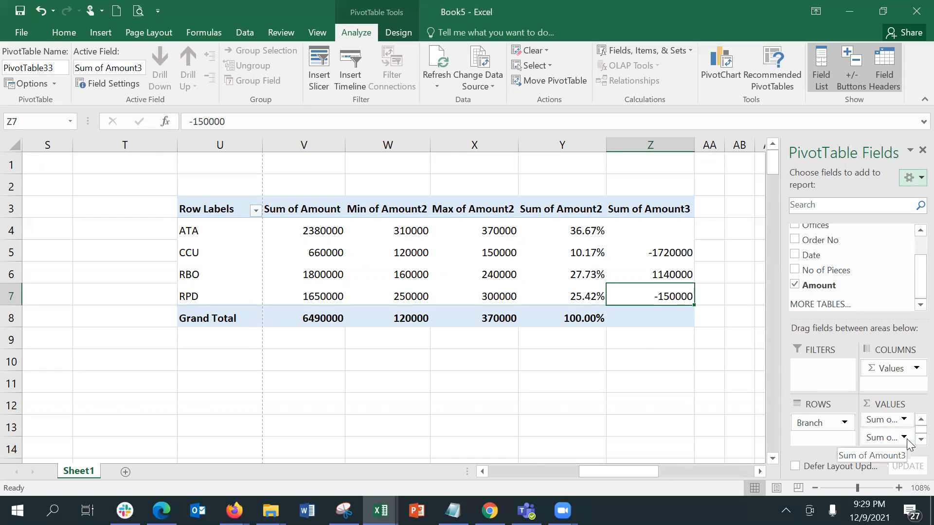
left_click(904, 438)
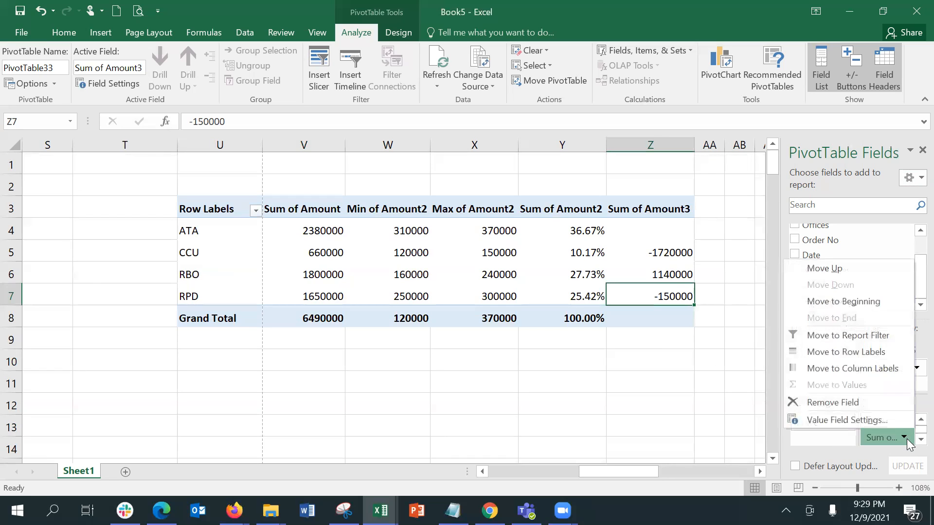
left_click(883, 421)
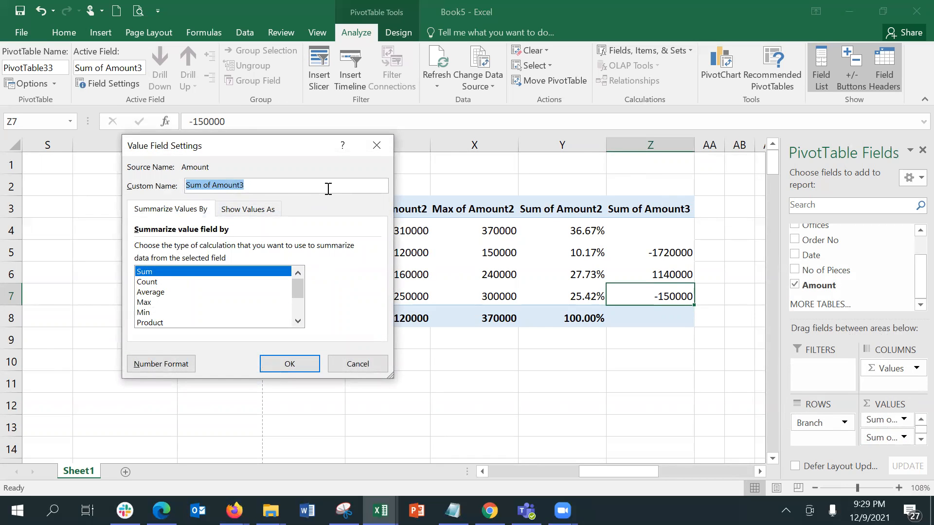
type("Difference from PRev")
key("BackSpace")
key("BackSpace")
key("BackSpace")
type("revious")
key("Return")
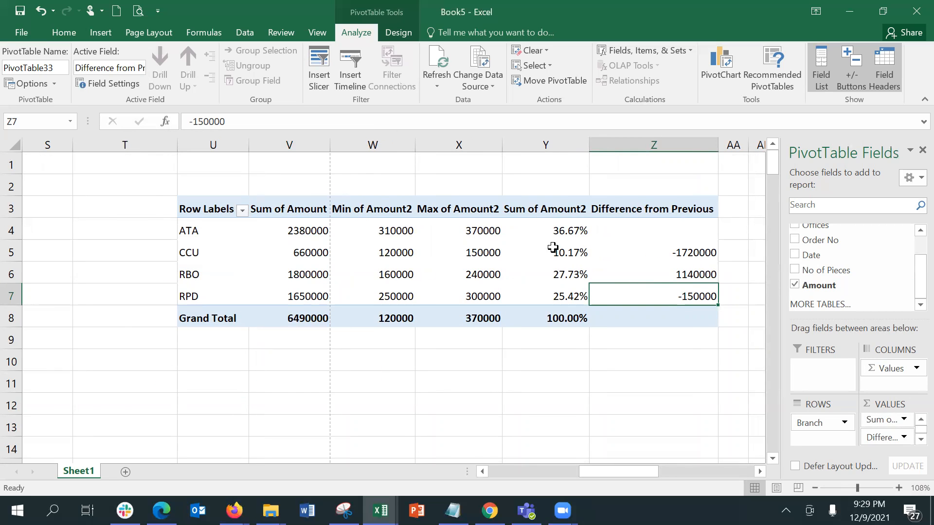
Rename the Sum of Amount2 column to 'Percentage'
left_click(559, 208)
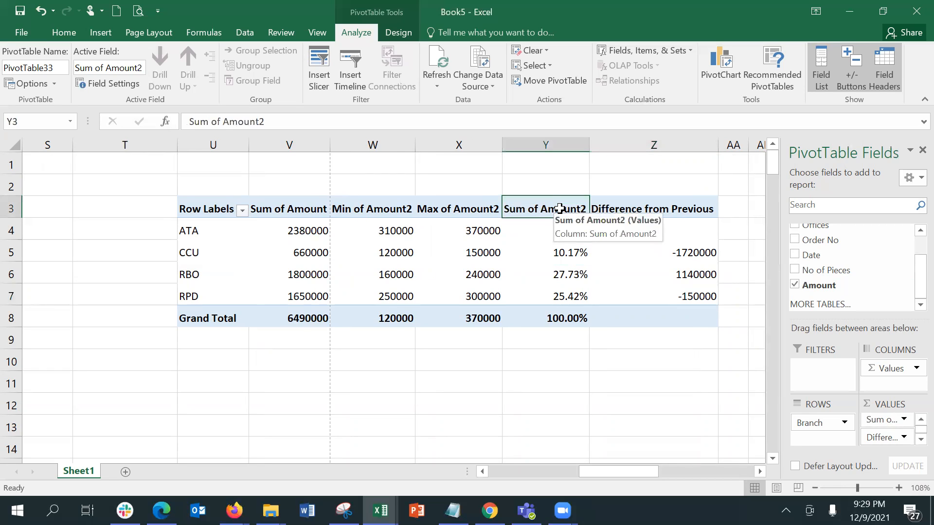
double_click(560, 208)
type("Diff")
key("BackSpace")
key("BackSpace")
key("BackSpace")
key("BackSpace")
type("Percentage")
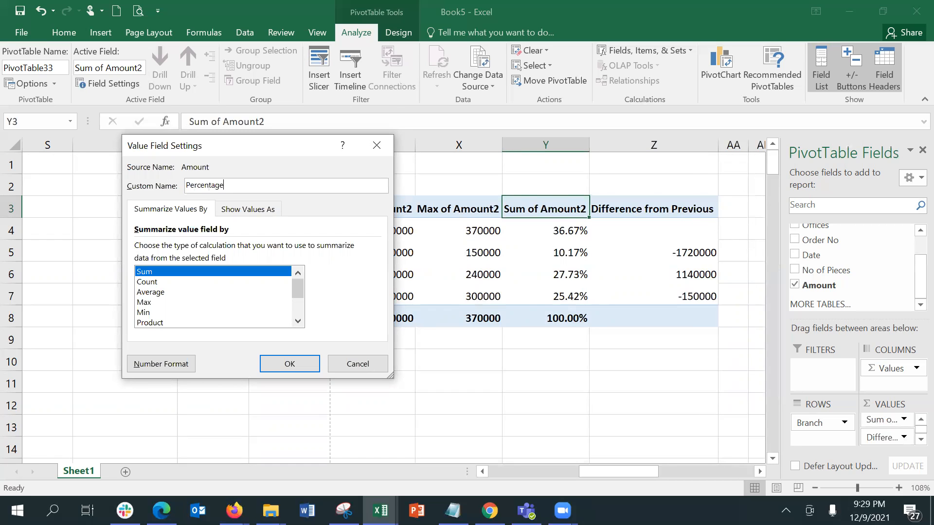
left_click(289, 364)
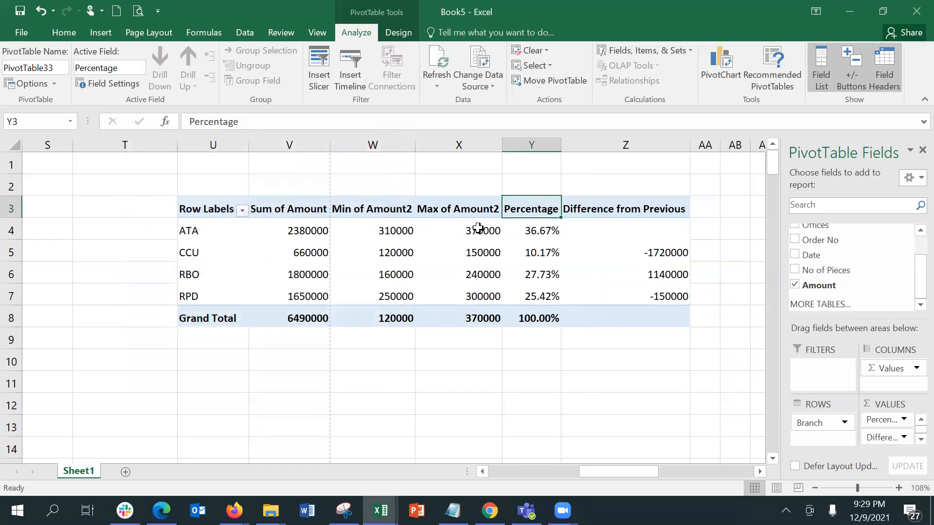
Rename Max of Amount2 to 'Maximum Sale' and Min of Amount2 to 'Minimum Sale'
double_click(474, 213)
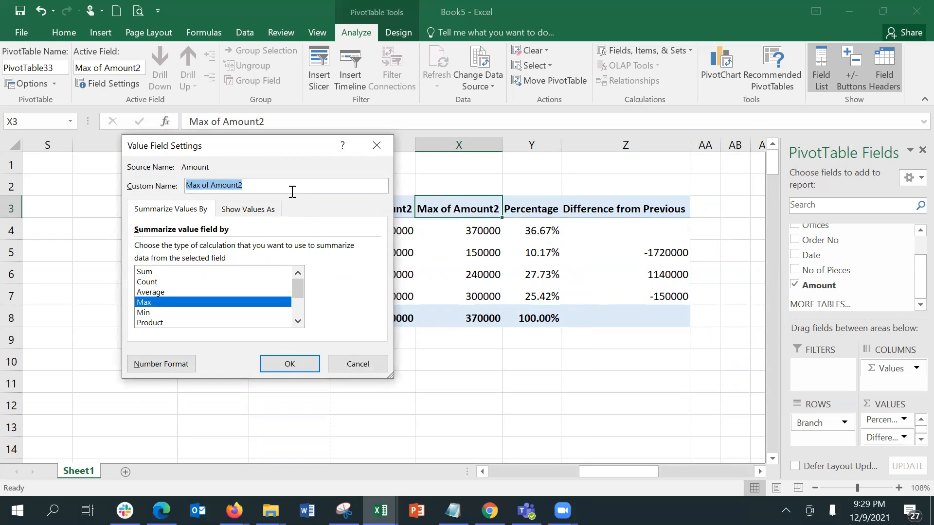
type("Max")
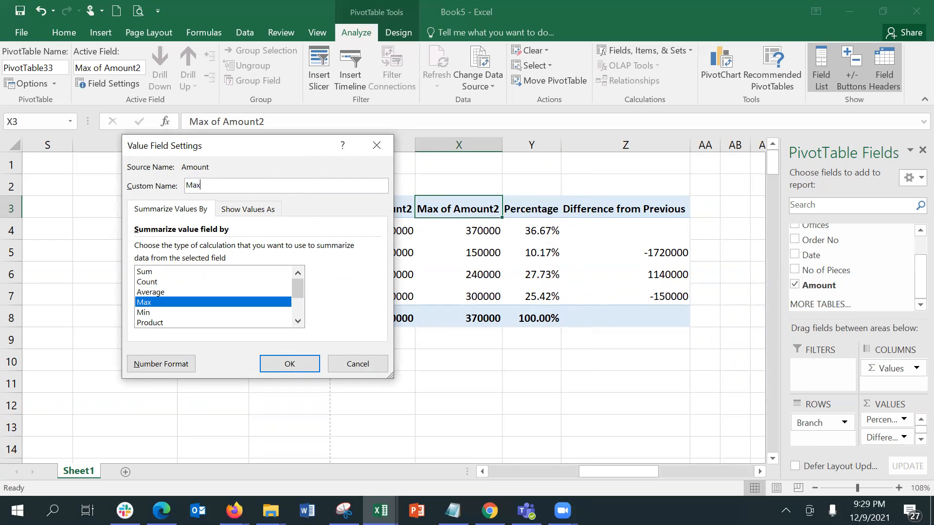
type("imum Sale")
key("Return")
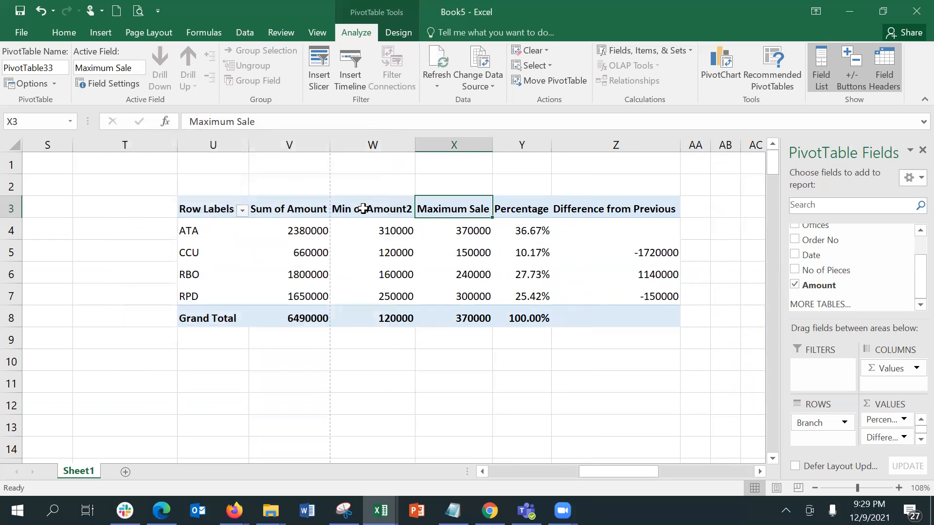
double_click(366, 209)
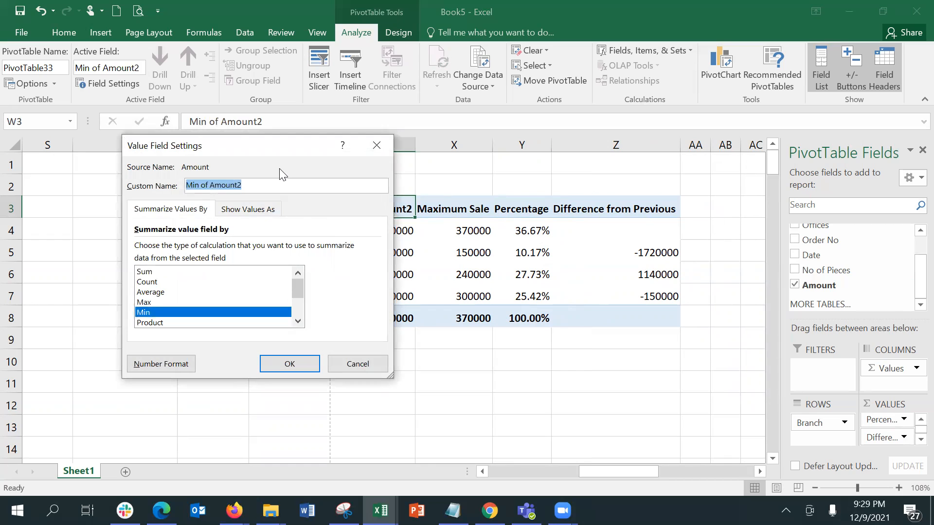
type("Minimu")
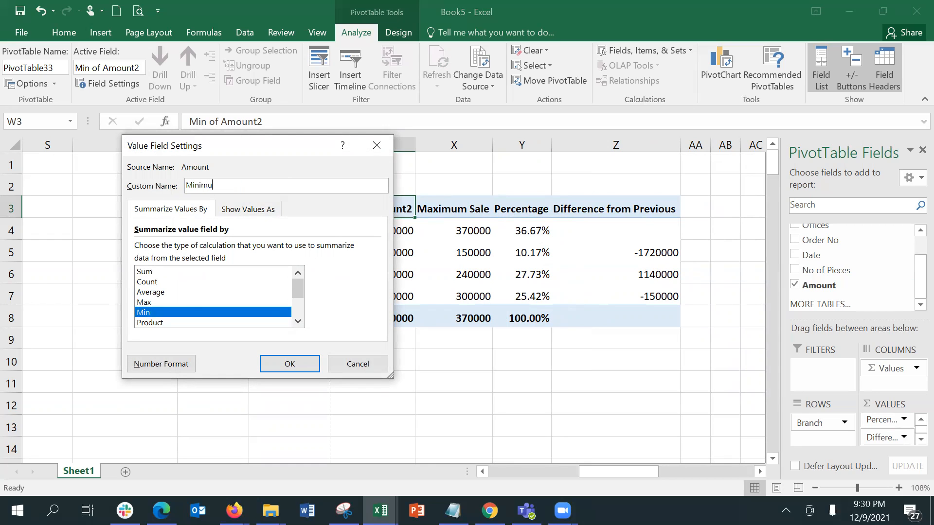
type("m Sale")
key("Return")
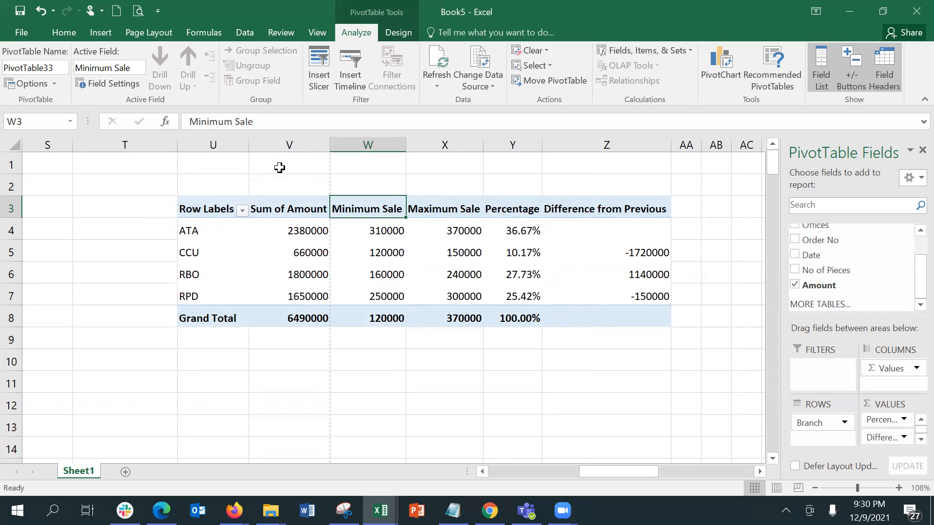
left_click(293, 231)
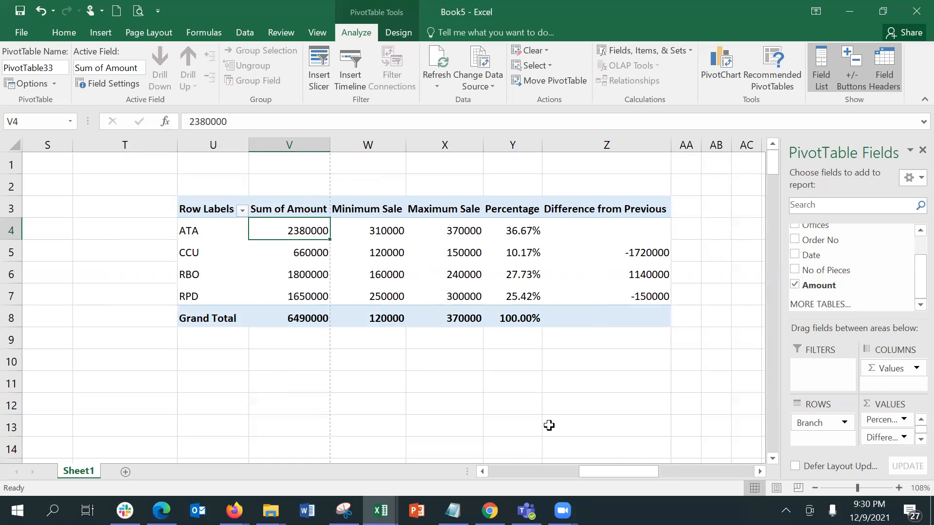
left_click_drag(620, 469, 563, 459)
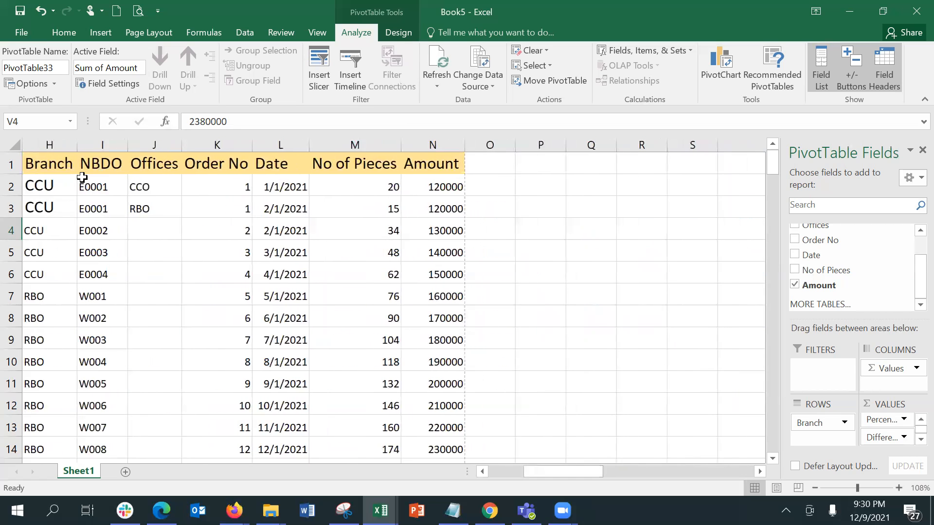
left_click_drag(50, 184, 43, 278)
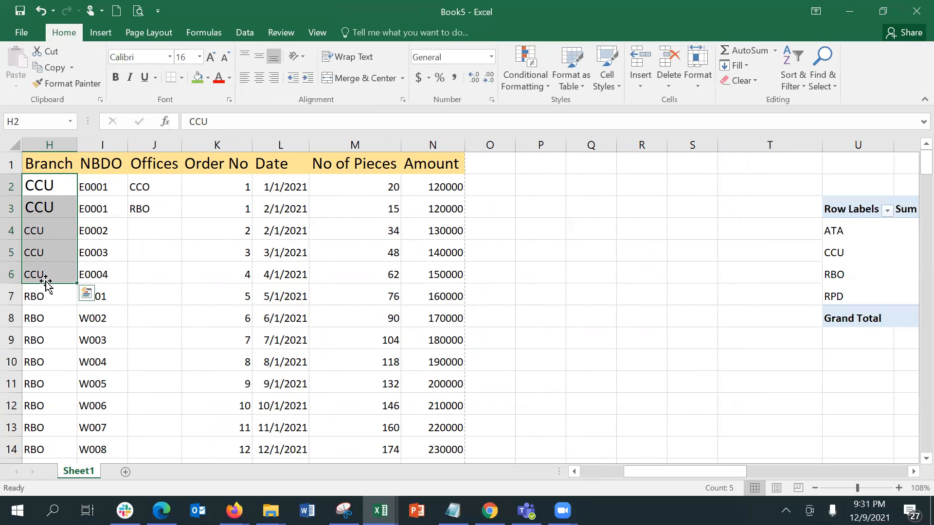
left_click_drag(735, 474, 804, 472)
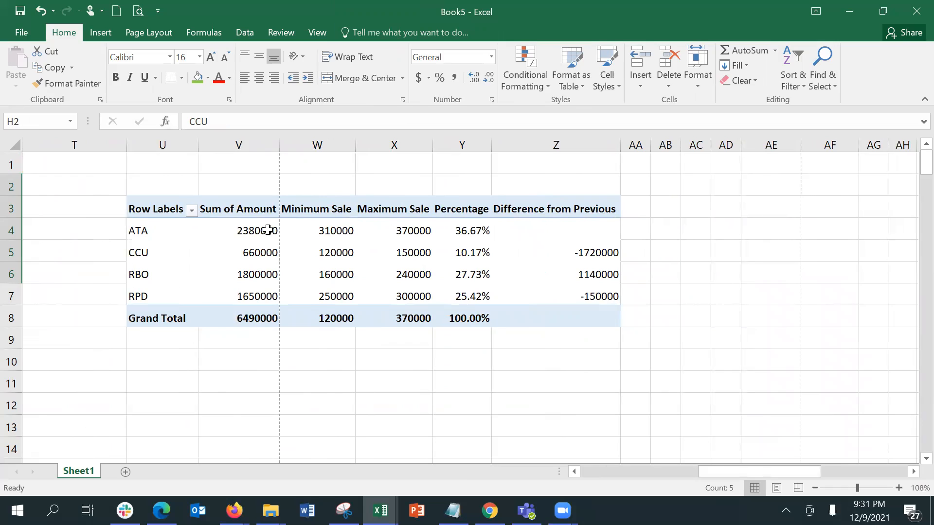
left_click(266, 231)
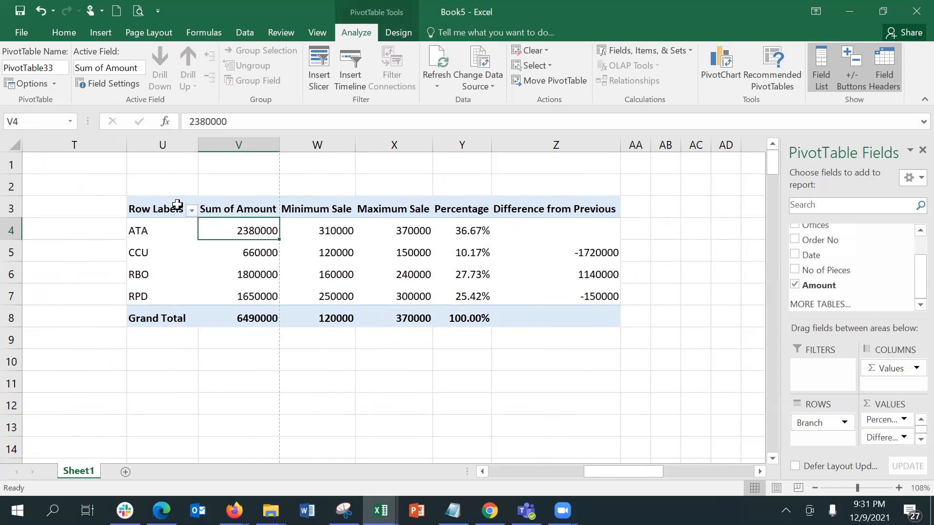
left_click(154, 222)
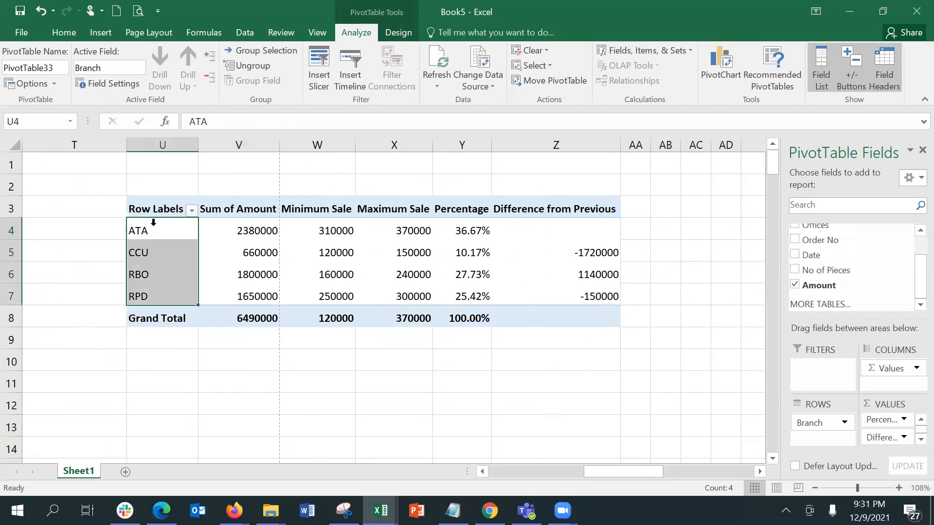
left_click(153, 227)
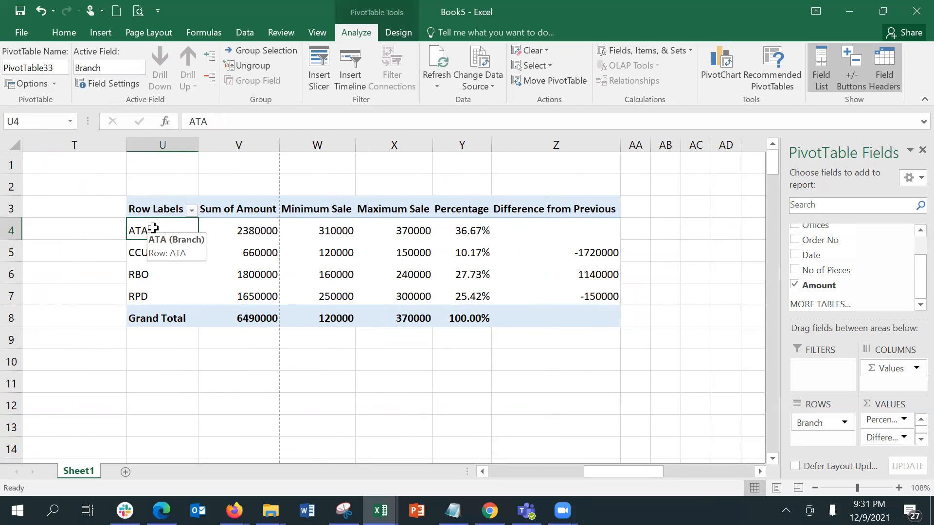
left_click(192, 210)
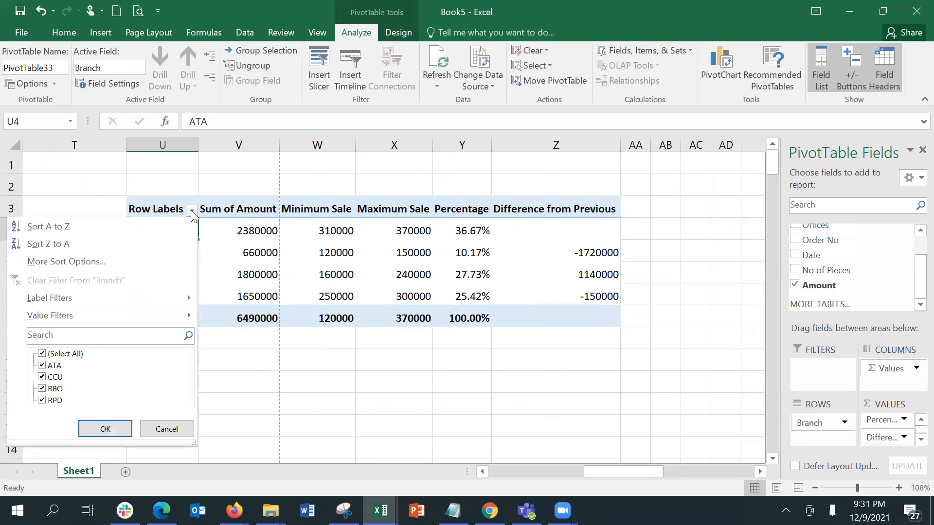
left_click(64, 354)
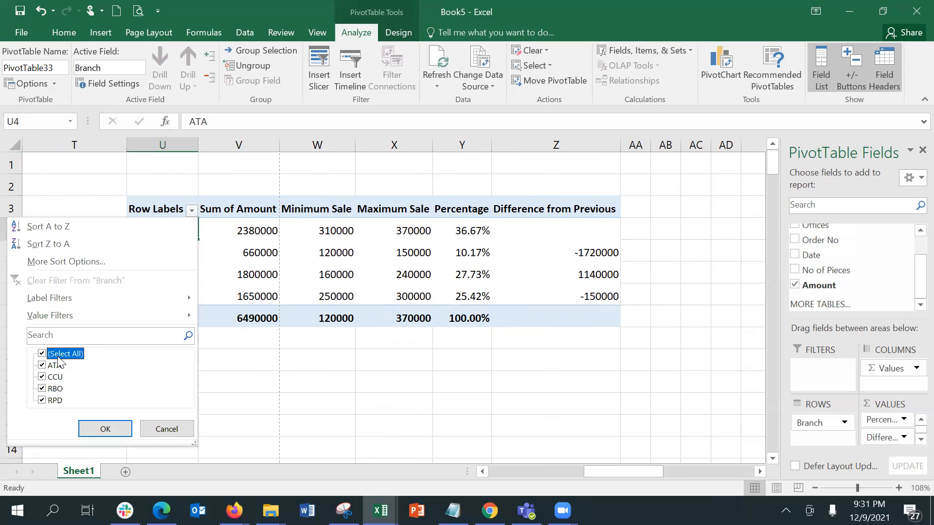
left_click(43, 354)
left_click(43, 365)
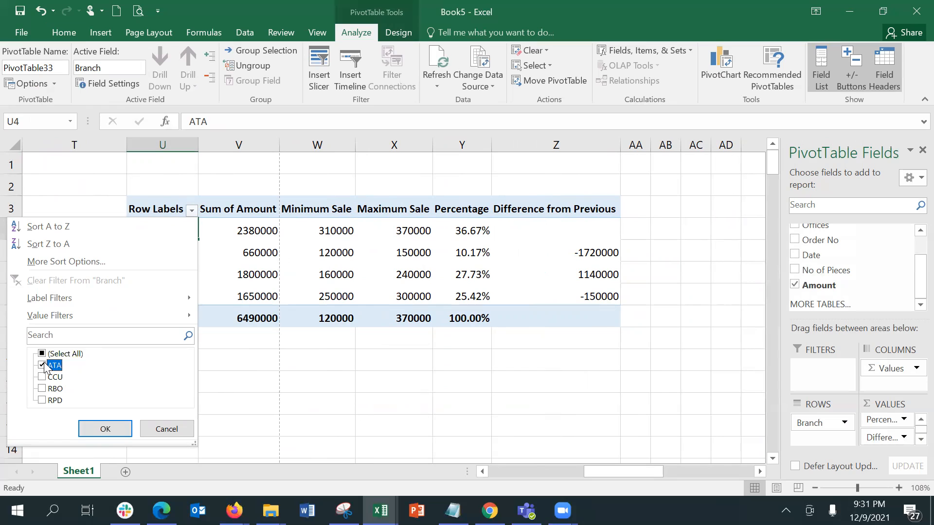
left_click(105, 428)
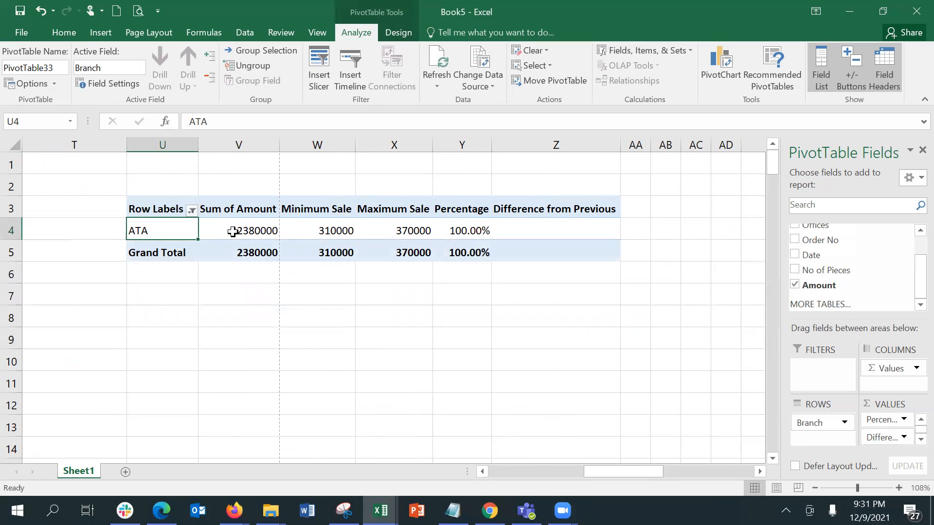
left_click(192, 210)
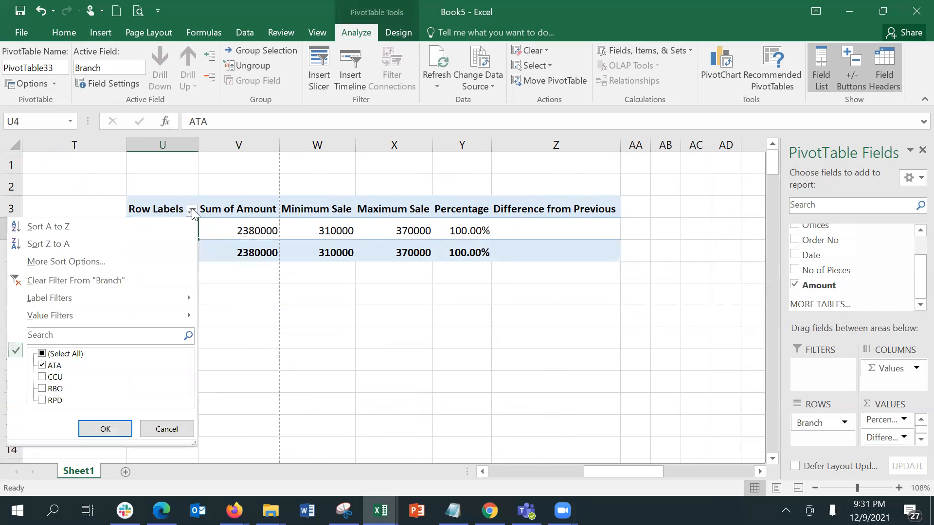
left_click(63, 354)
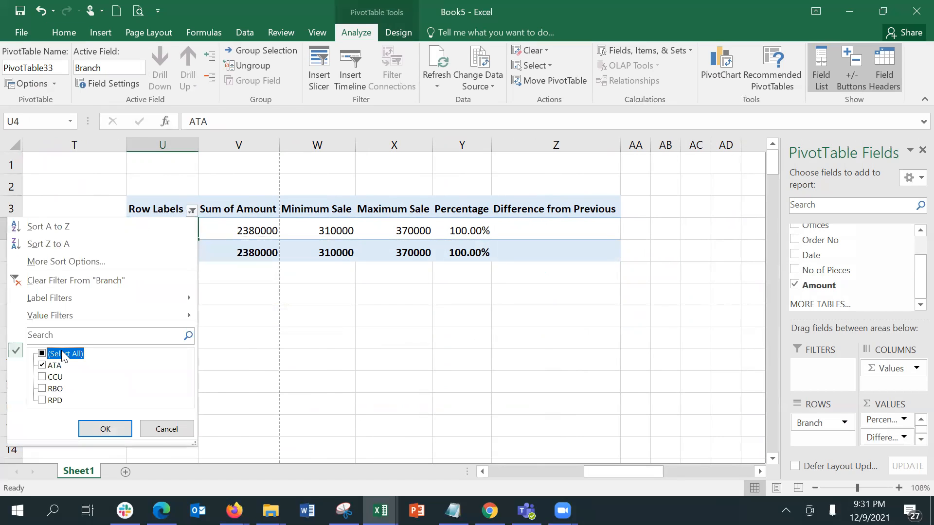
left_click(41, 353)
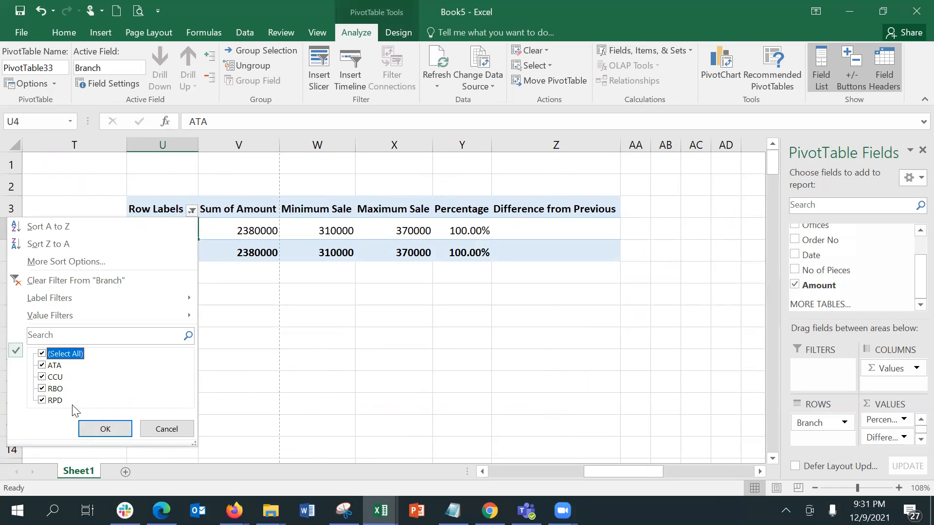
left_click(91, 431)
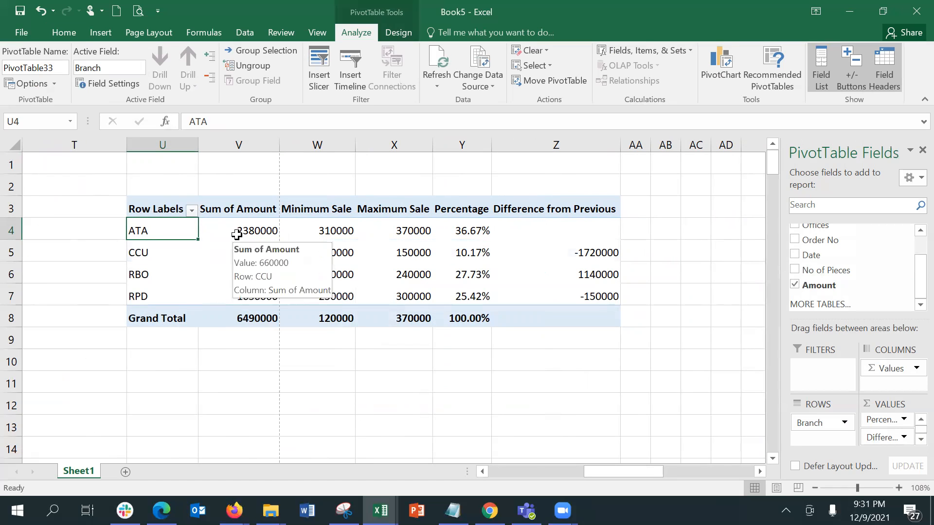
left_click(236, 232)
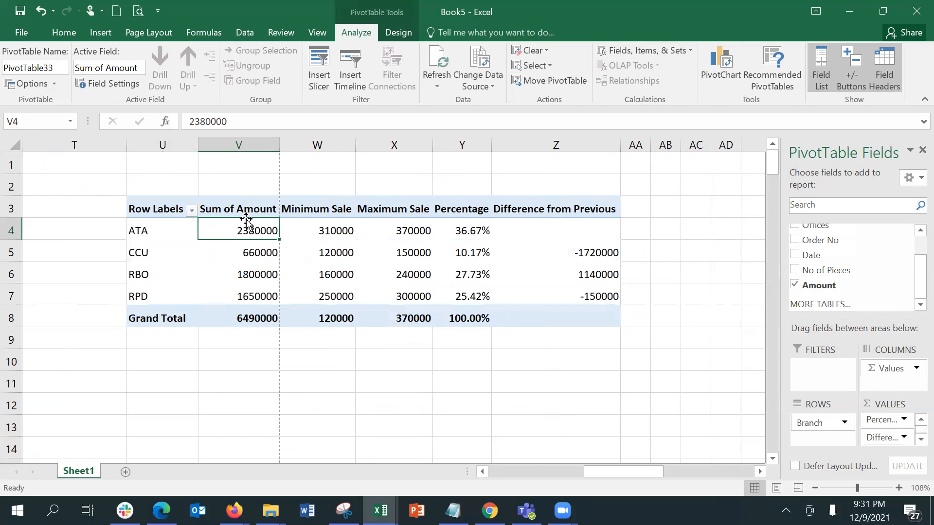
mouse_move(246, 222)
mouse_move(353, 258)
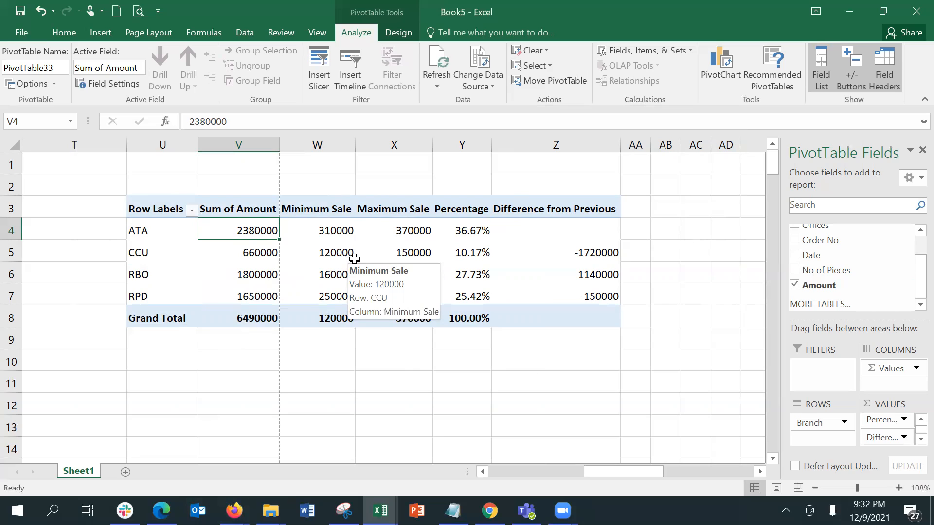
Drill into ATA's and RPD's Sum of Amount to list their source rows, widening the Date column
double_click(248, 225)
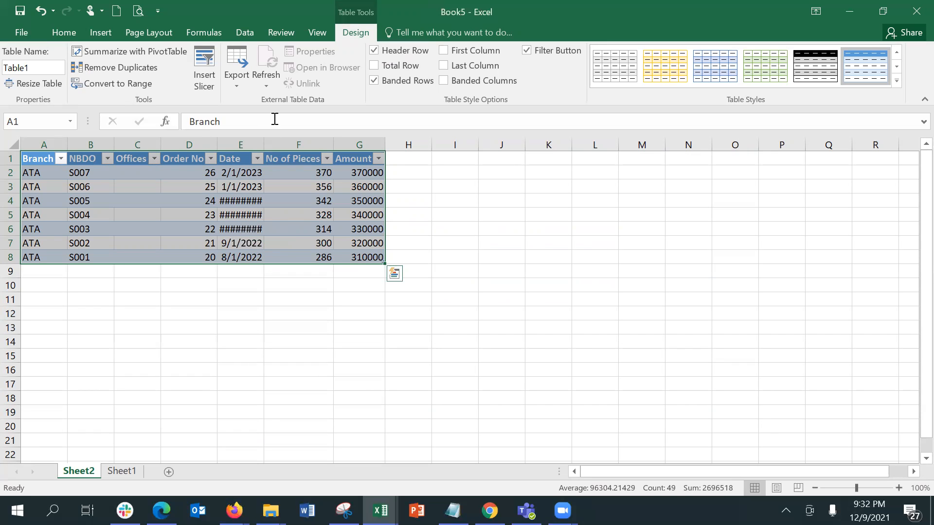
double_click(263, 143)
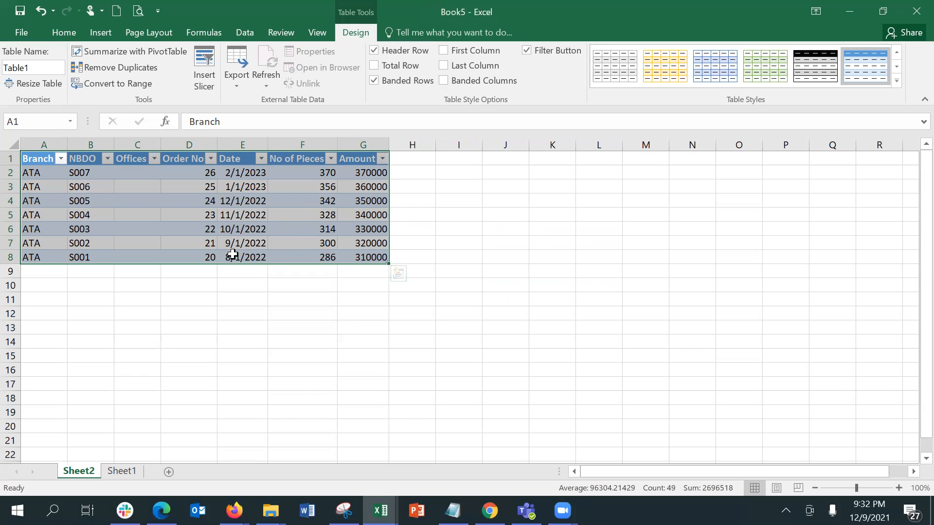
left_click(118, 474)
left_click(257, 254)
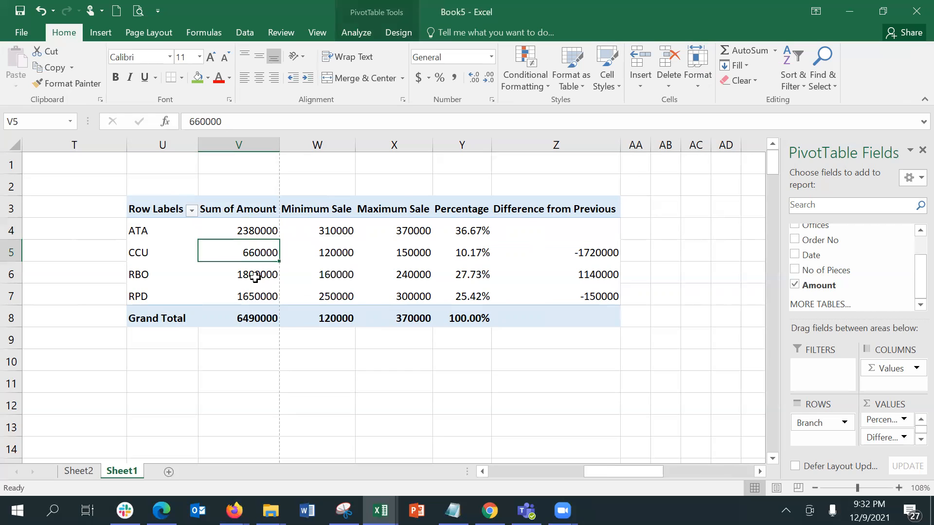
left_click(254, 275)
left_click(249, 291)
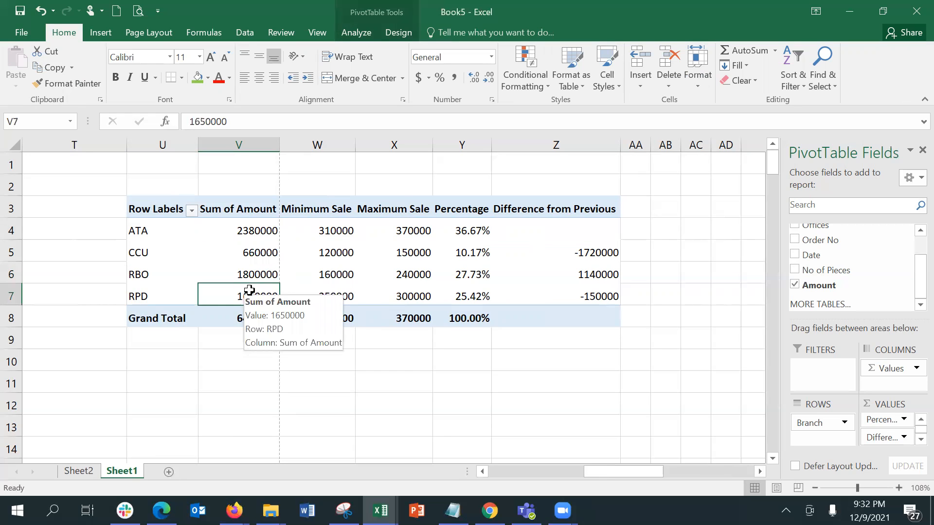
double_click(249, 291)
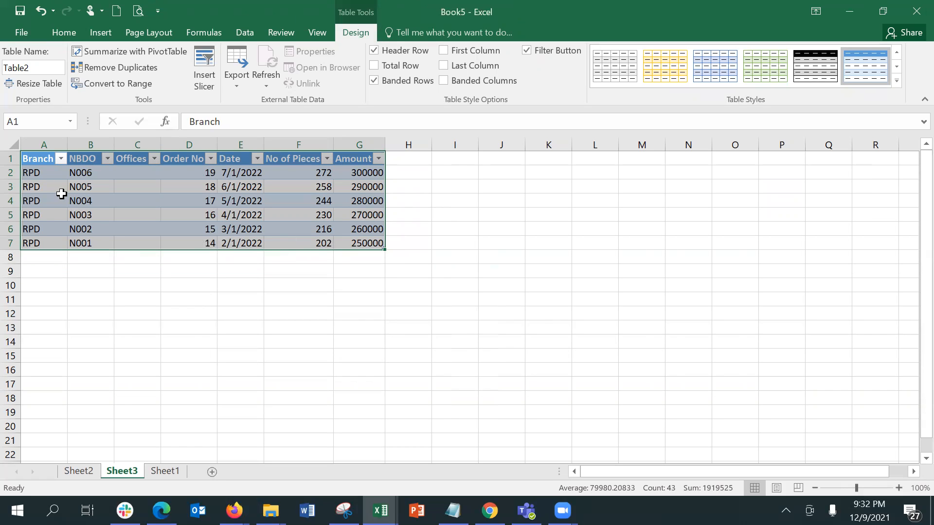
Review ATA's detail rows on Sheet2, then return to Sheet1 and check CCU's minimum sale
left_click(78, 470)
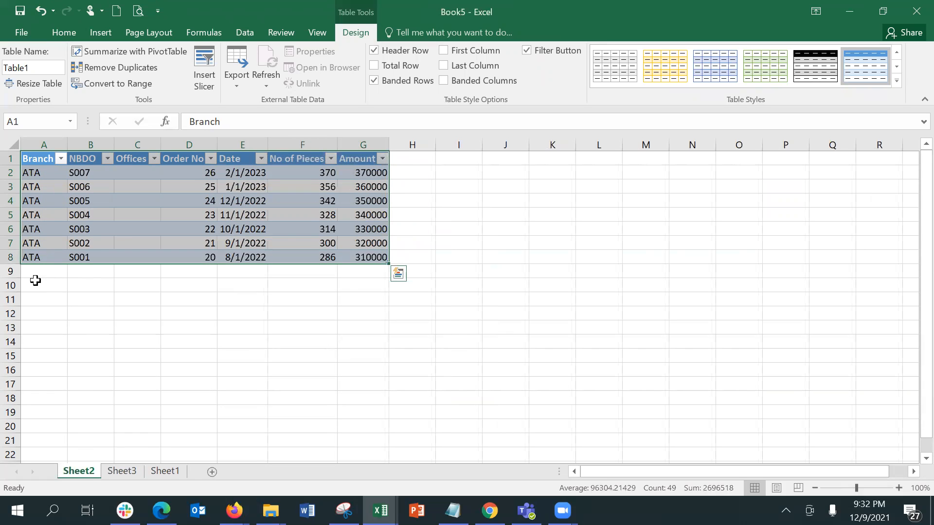
left_click(165, 471)
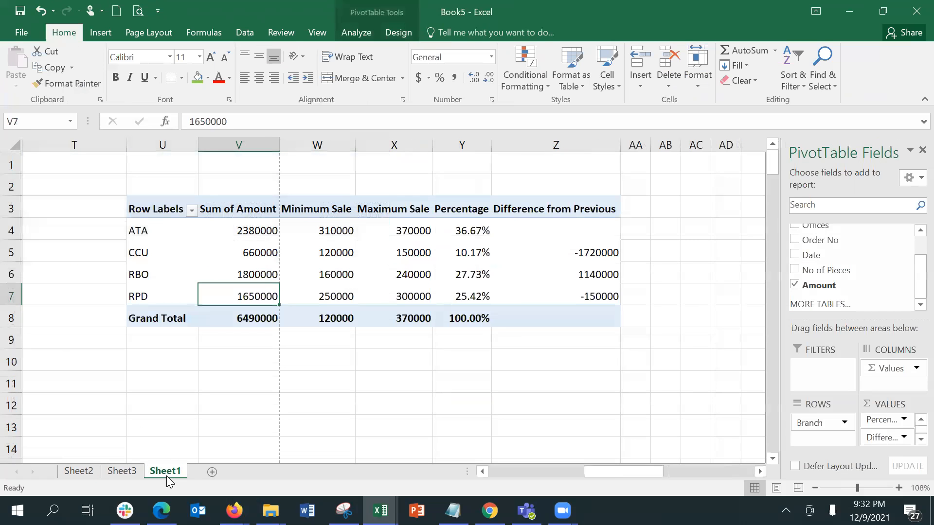
left_click(343, 256)
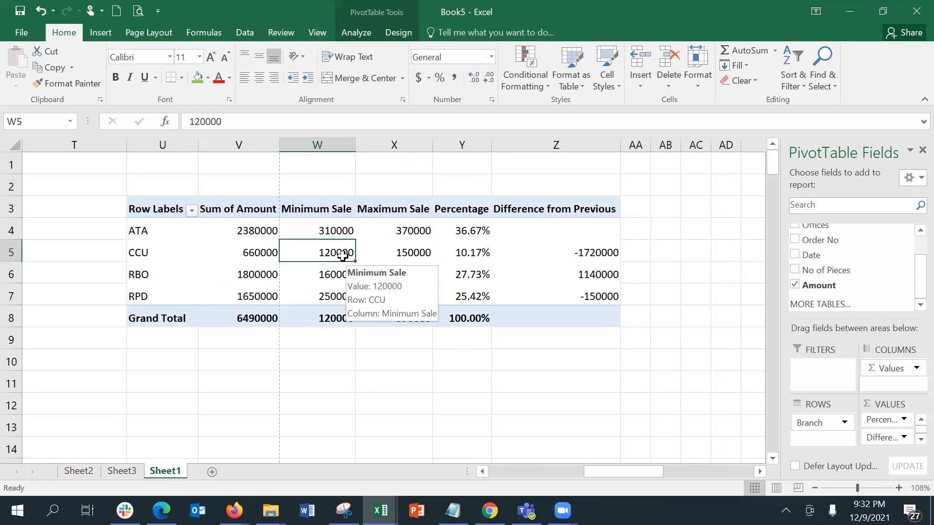
Delete the Sheet2 and Sheet3 drill-down sheets, then check ATA's total of 2380000
left_click(67, 474)
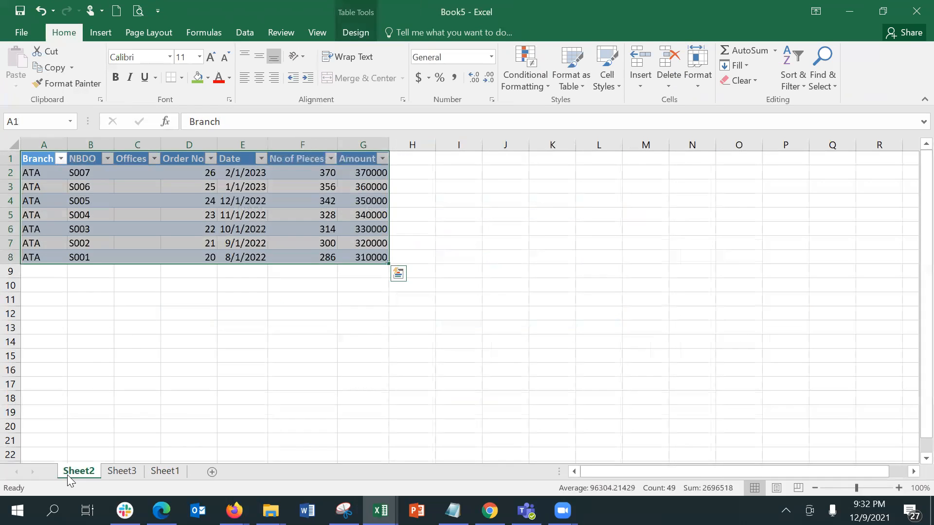
right_click(67, 475)
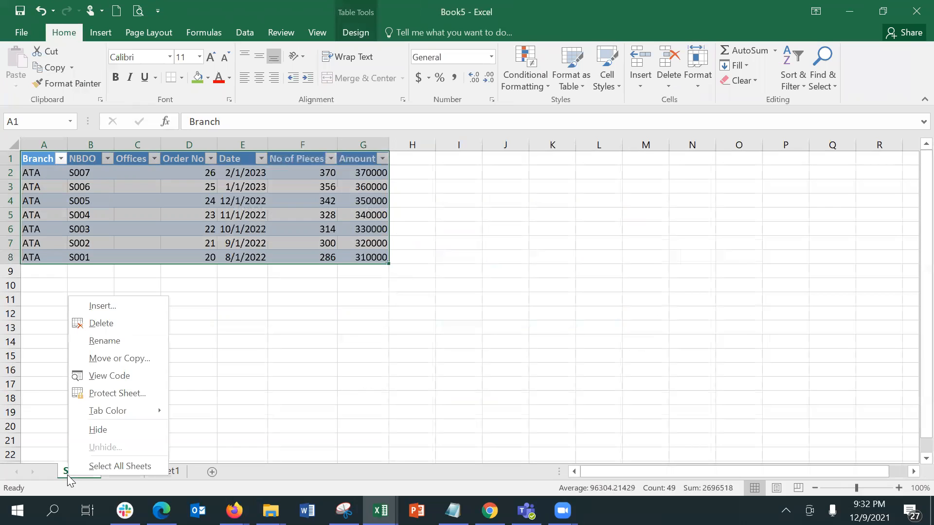
left_click(124, 324)
left_click(426, 292)
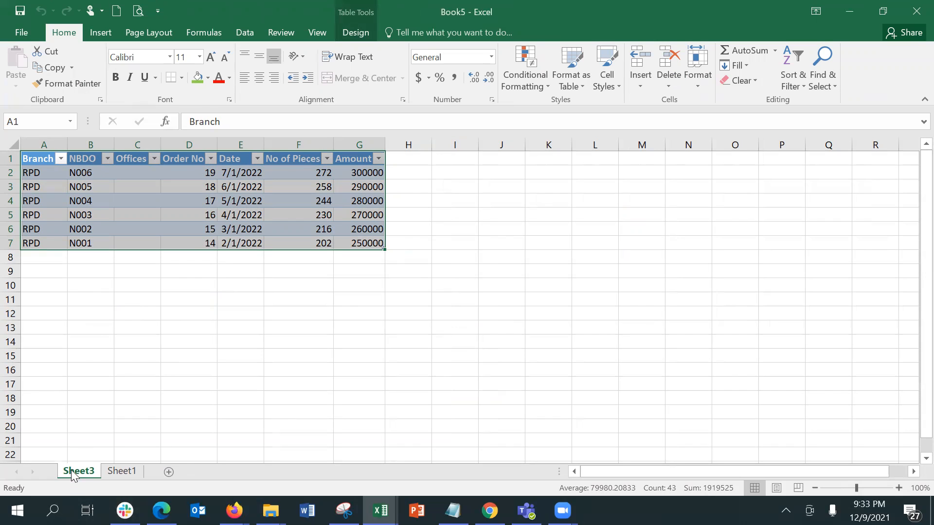
right_click(72, 474)
left_click(107, 319)
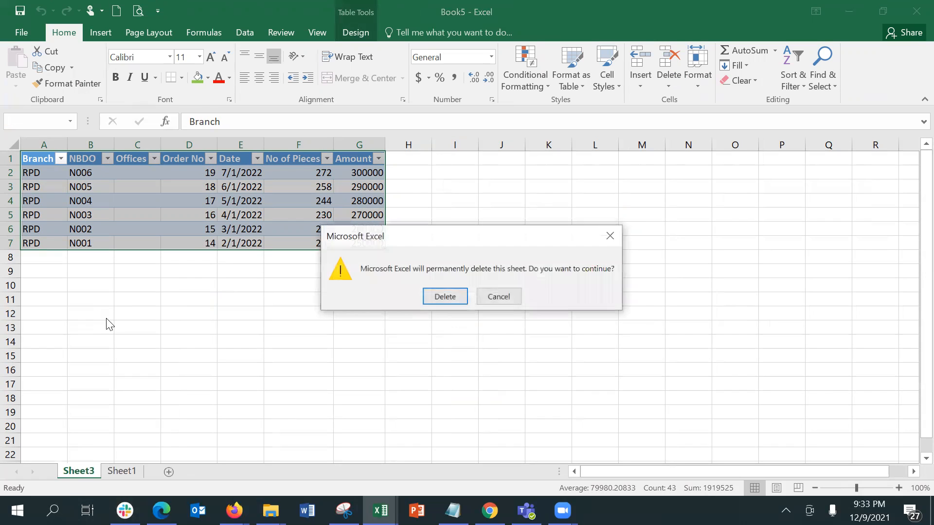
left_click(432, 294)
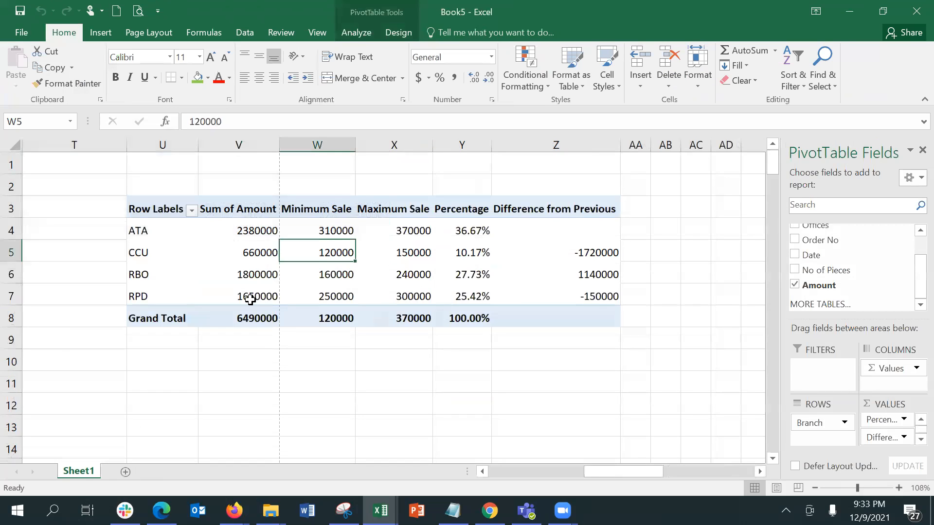
left_click(259, 235)
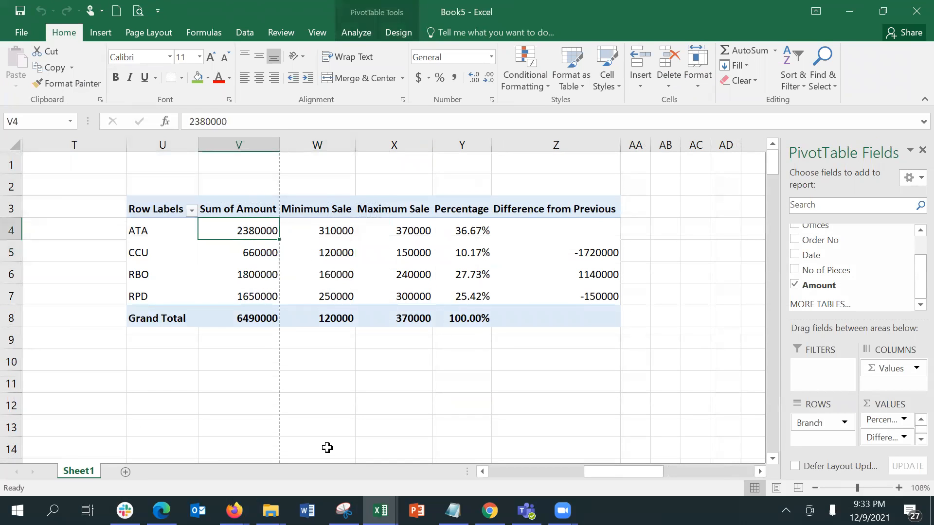
left_click_drag(612, 470, 543, 470)
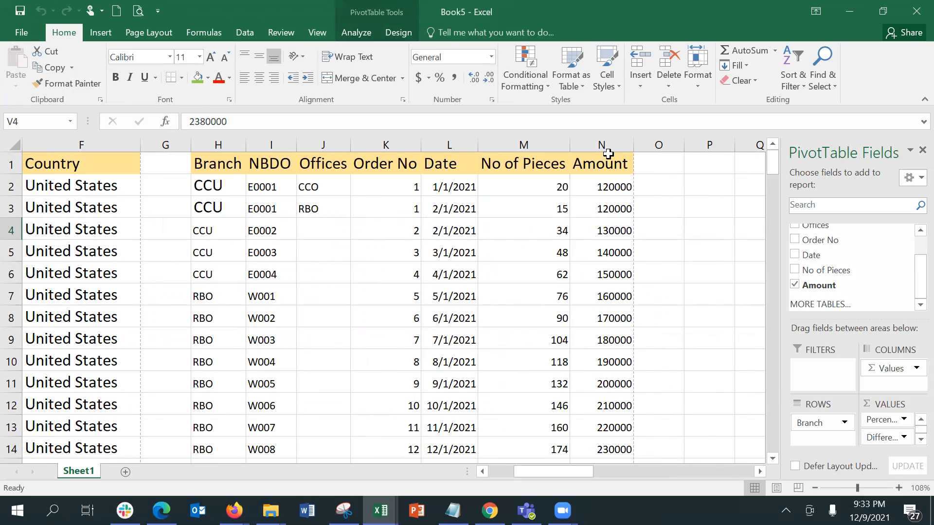
left_click_drag(602, 188, 602, 274)
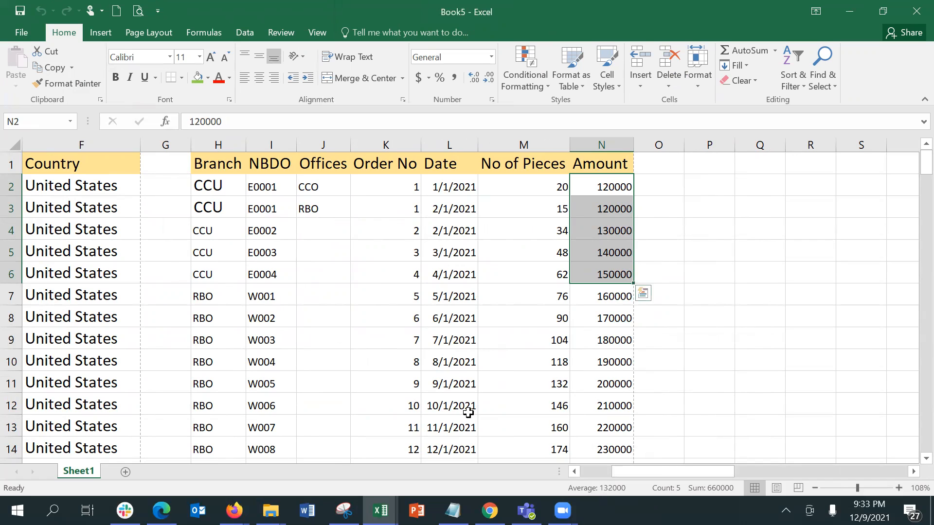
mouse_move(599, 298)
left_mouse_down()
mouse_move(606, 442)
mouse_move(611, 459)
mouse_move(630, 459)
mouse_move(629, 435)
mouse_move(605, 413)
mouse_move(597, 295)
left_mouse_up()
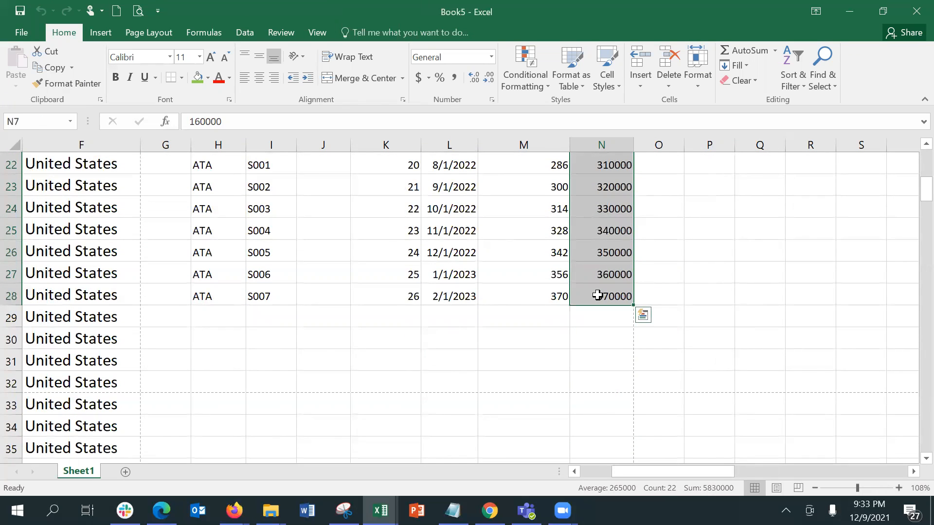
key("Up")
key("Up")
key("Up")
key("Up")
key("Up")
key("Up")
key("Up")
key("Up")
key("Up")
key("Up")
key("Up")
key("Up")
key("Up")
key("Up")
key("Up")
key("Up")
key("Up")
key("Up")
key("Up")
key("Up")
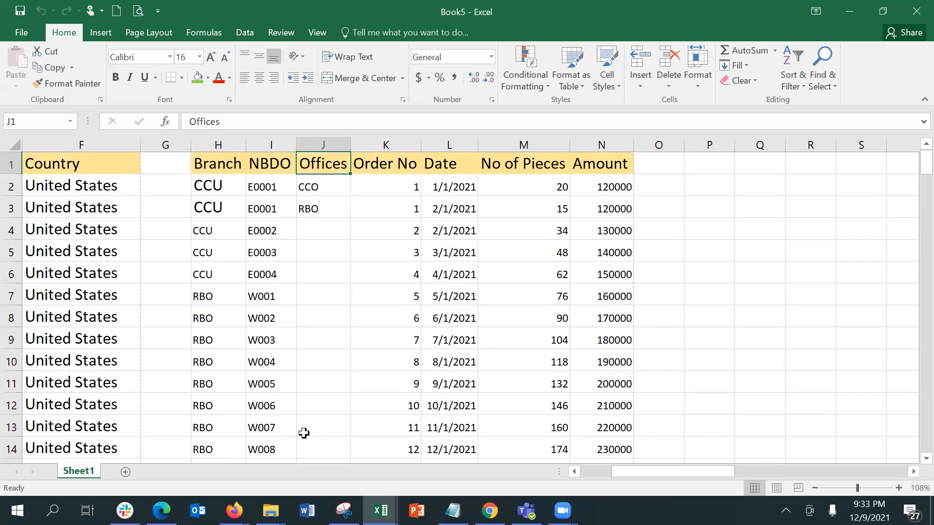
key("Right")
key("Right")
key("Right")
key("Right")
key("Right")
key("Right")
key("Right")
key("Right")
key("Right")
key("Right")
key("Right")
key("Right")
key("Right")
key("Right")
key("Right")
key("Right")
key("Right")
key("Right")
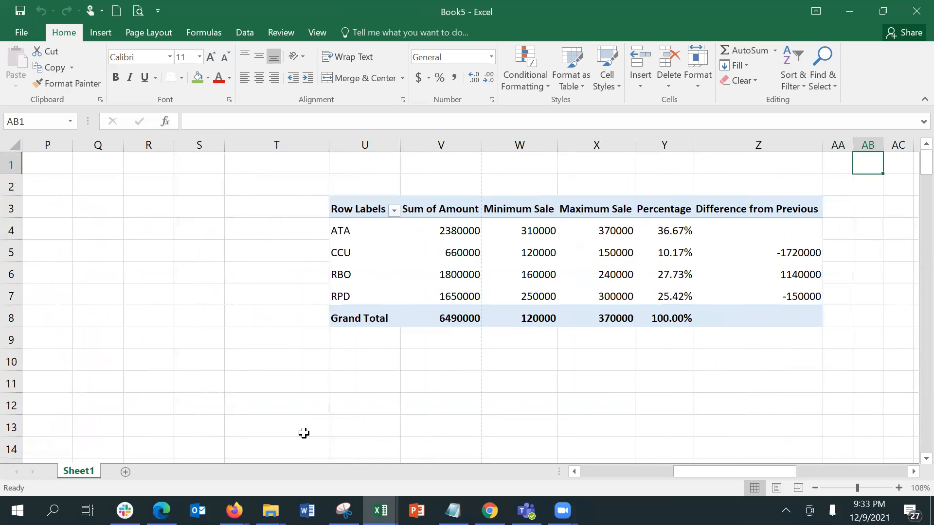
left_click(521, 235)
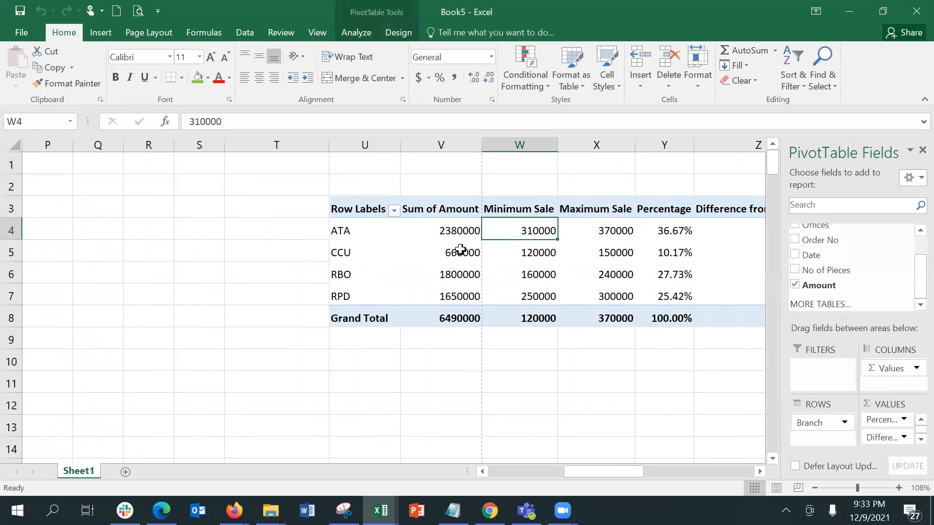
left_click(461, 249)
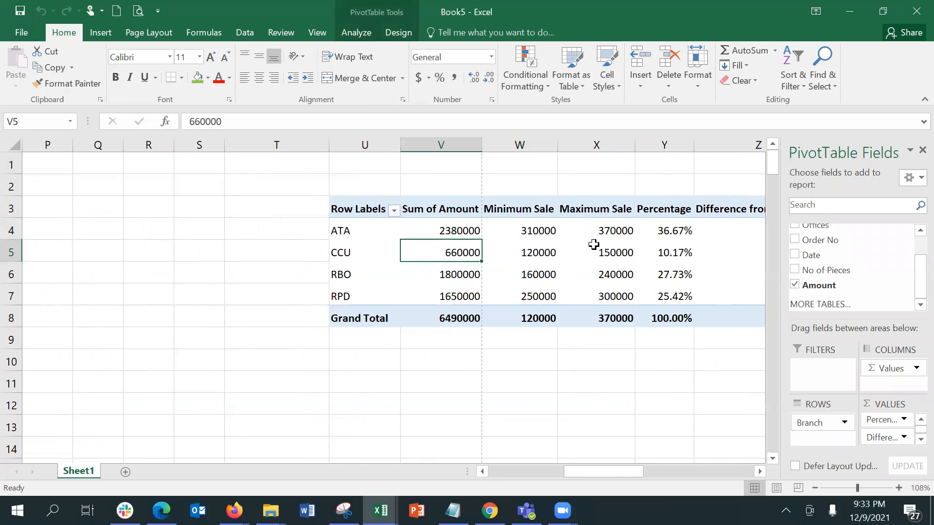
left_click(652, 228)
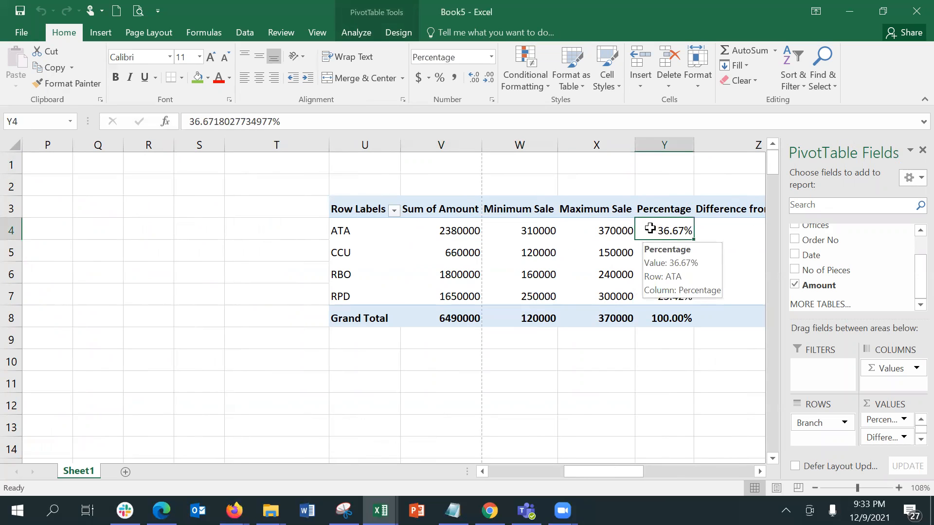
key("ctrl+Page_Up")
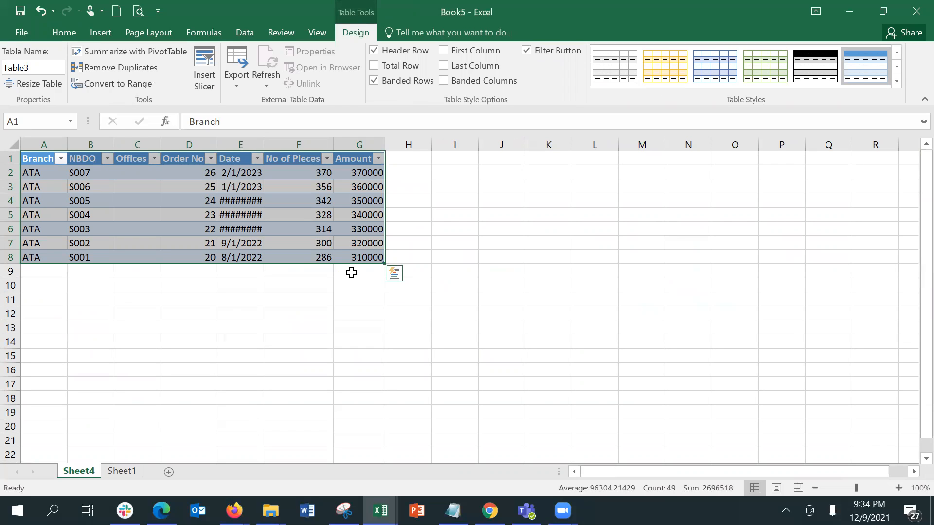
right_click(77, 472)
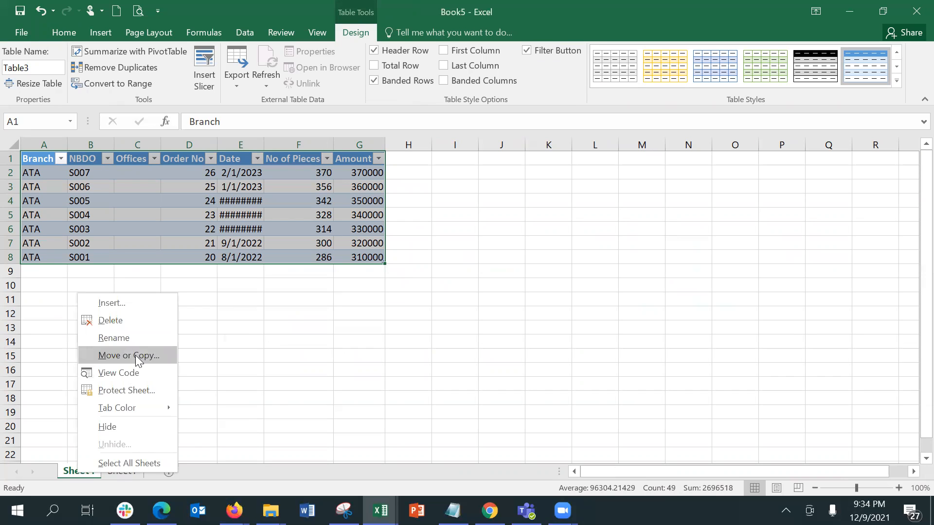
left_click(125, 323)
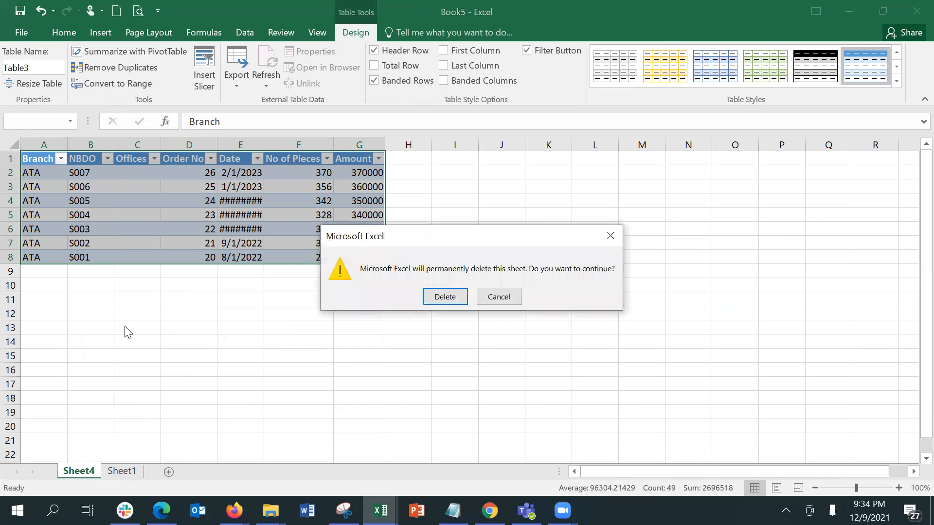
left_click(445, 295)
left_click(463, 329)
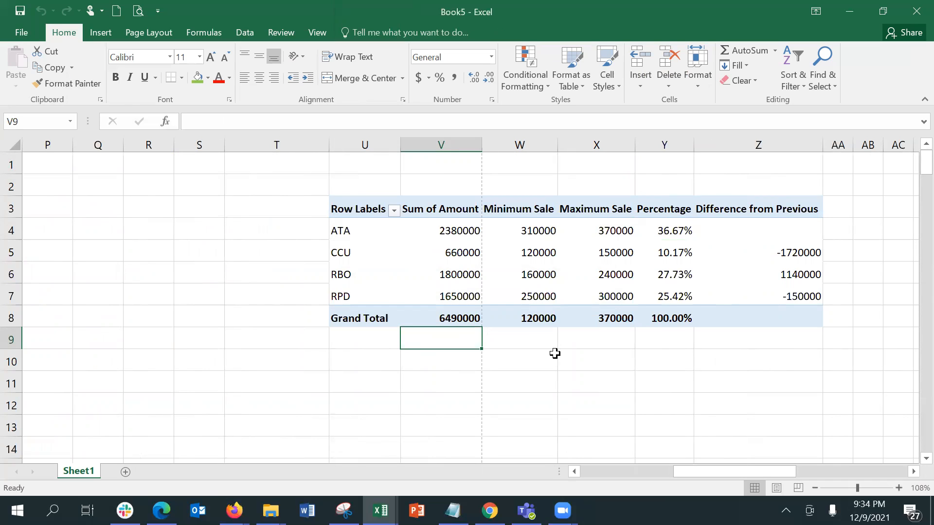
Enter the header 'Age' in cell R10, then move to Q10
key("Left")
key("Left")
key("Left")
key("Left")
key("Down")
key("Down")
key("Down")
key("Up")
key("Up")
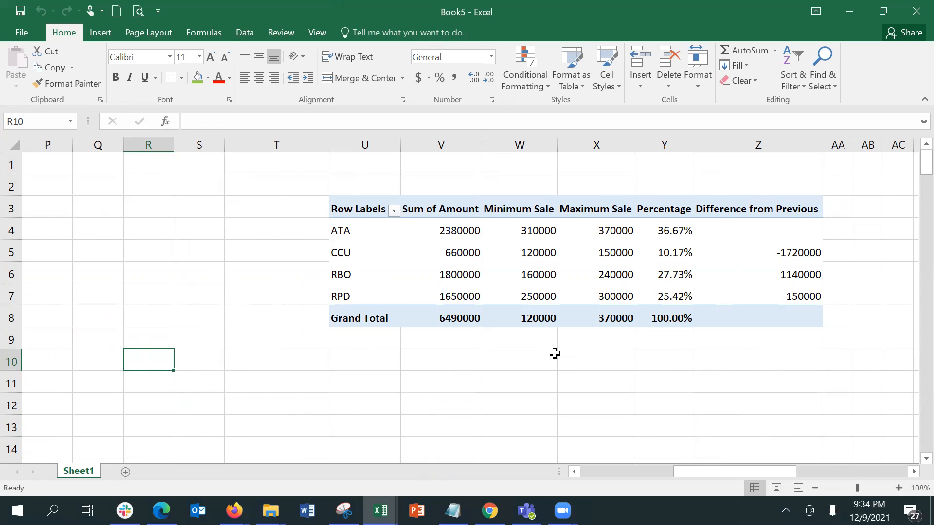
type("Age")
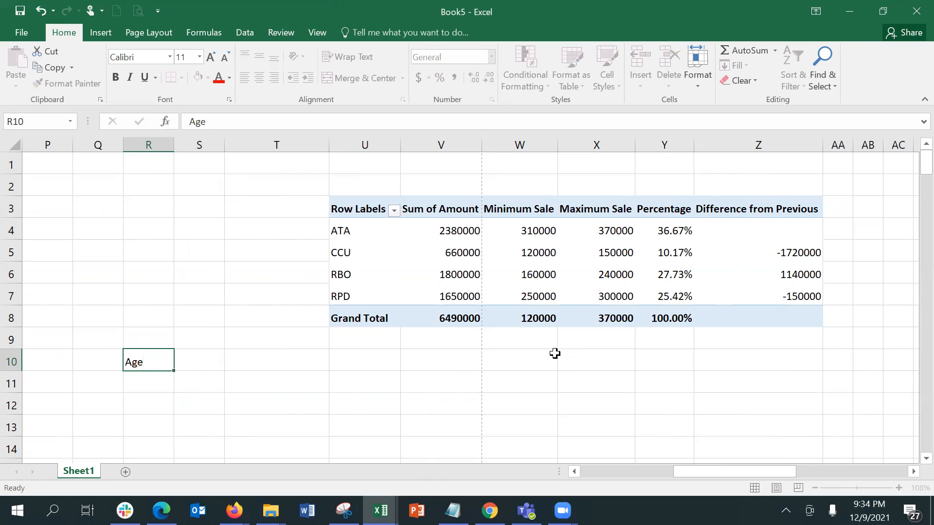
key("Tab")
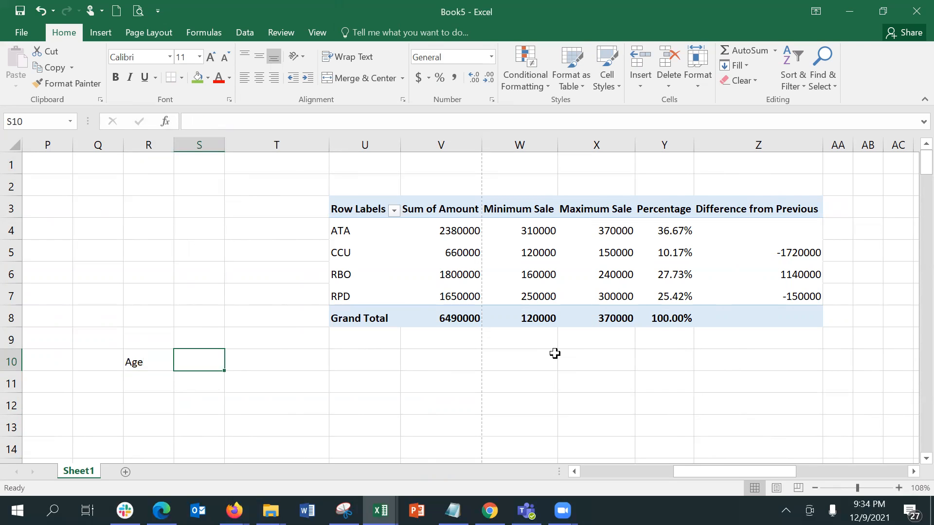
key("Left")
key("Left")
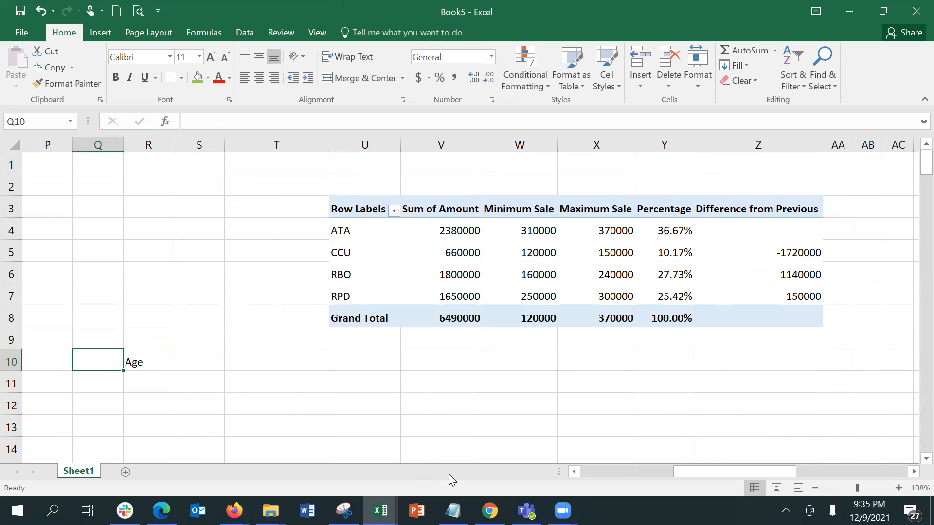
Switch to the Training_File exercises workbook and open its Employee Data sheet
mouse_move(380, 511)
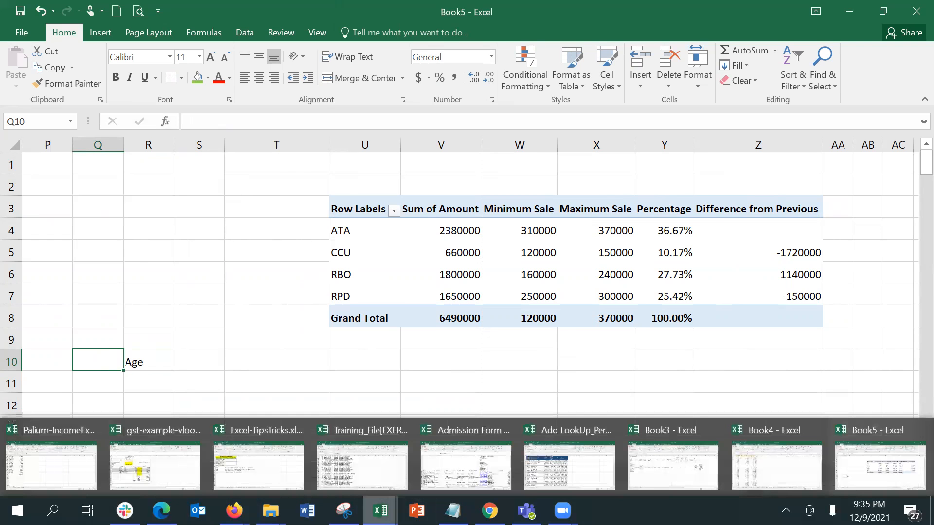
left_click(379, 479)
left_click(442, 435)
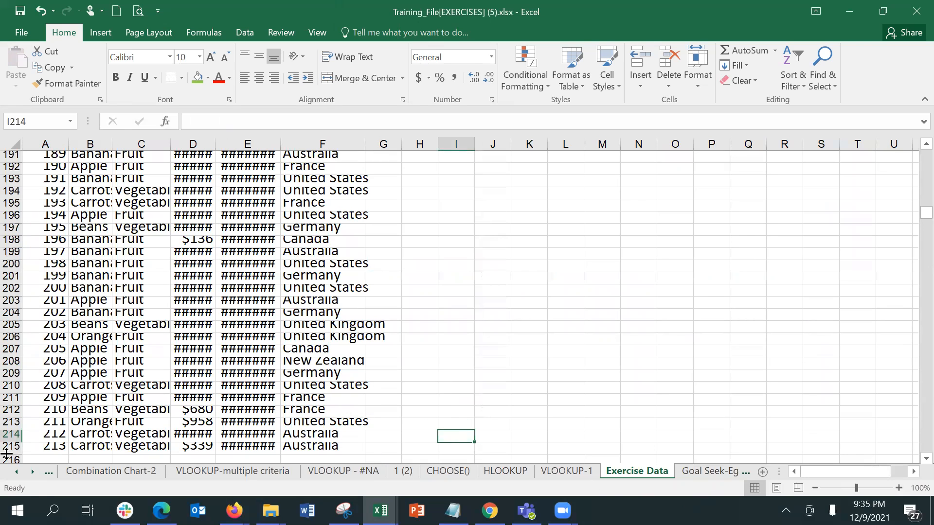
right_click(33, 472)
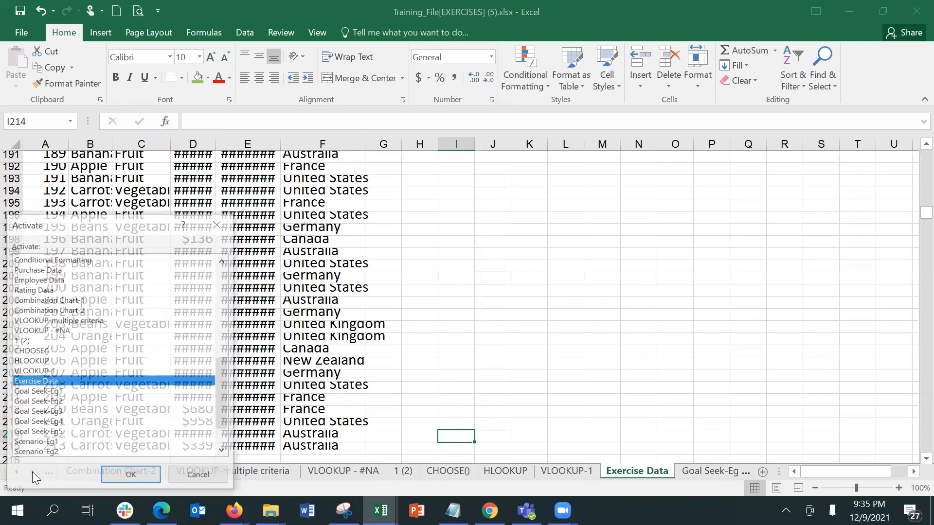
left_click(103, 278)
left_click(147, 240)
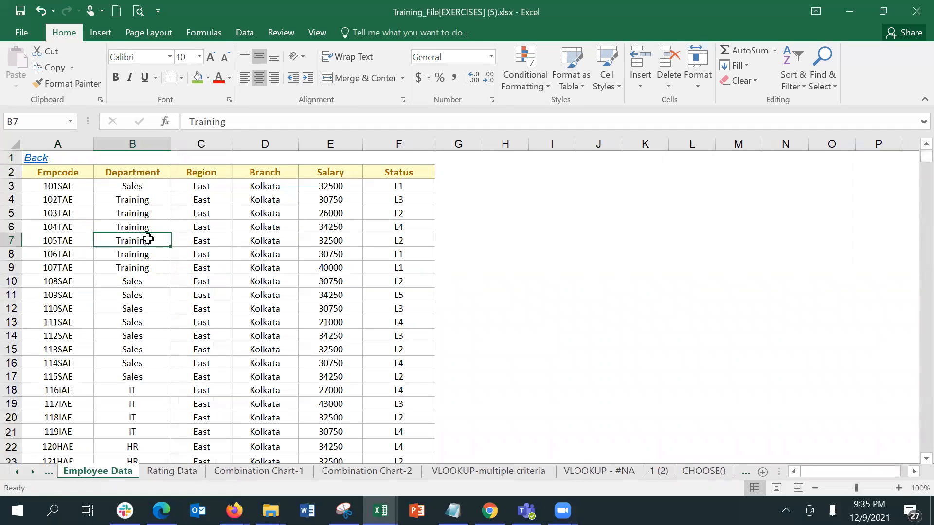
left_click(78, 186)
left_click(261, 194)
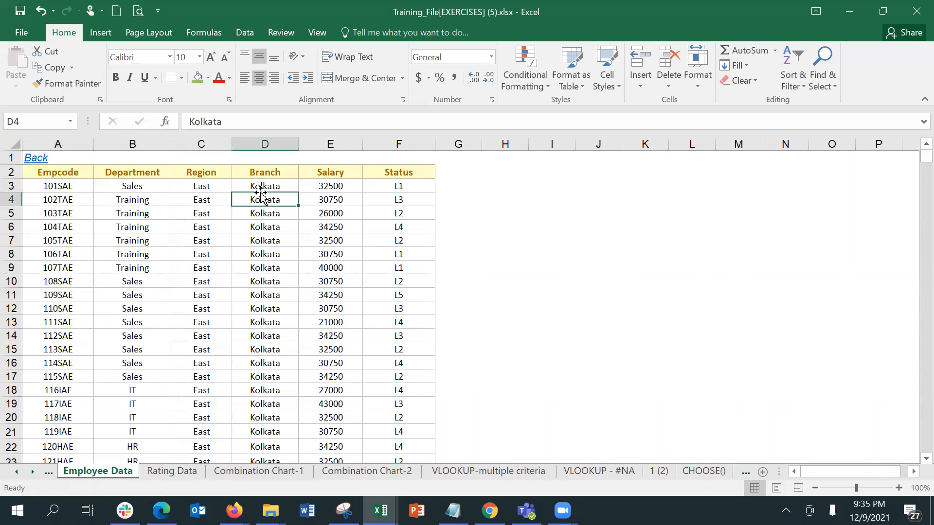
key("Page_Down")
key("Page_Down")
key("Page_Down")
key("Page_Down")
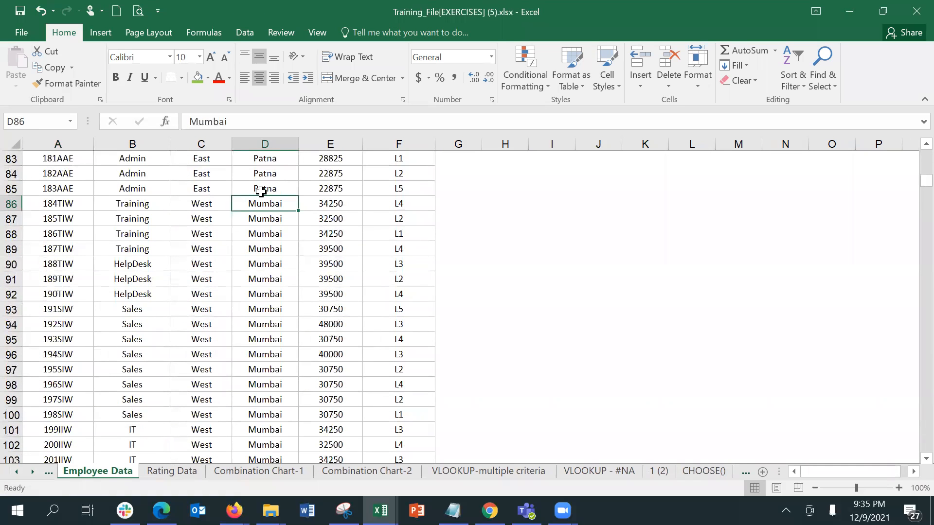
key("Page_Up")
key("Left")
key("Left")
key("Left")
key("Up")
key("Up")
key("Up")
key("Up")
key("Up")
key("Up")
key("Up")
key("Up")
key("Up")
key("Up")
key("Up")
key("Up")
key("Up")
key("Up")
key("Up")
key("Up")
key("Up")
key("Up")
key("Up")
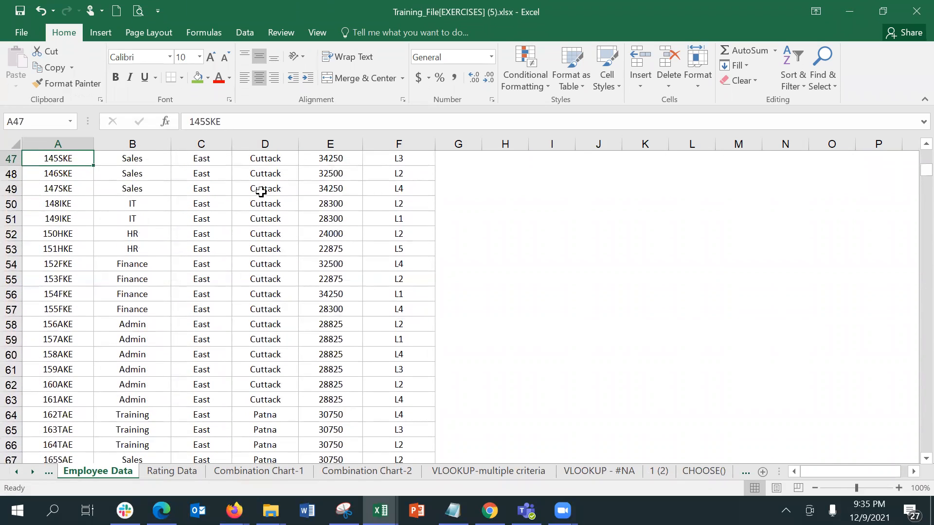
Glance at the Purchase Data sheet, then return to the Empcode header on Employee Data
left_click(17, 472)
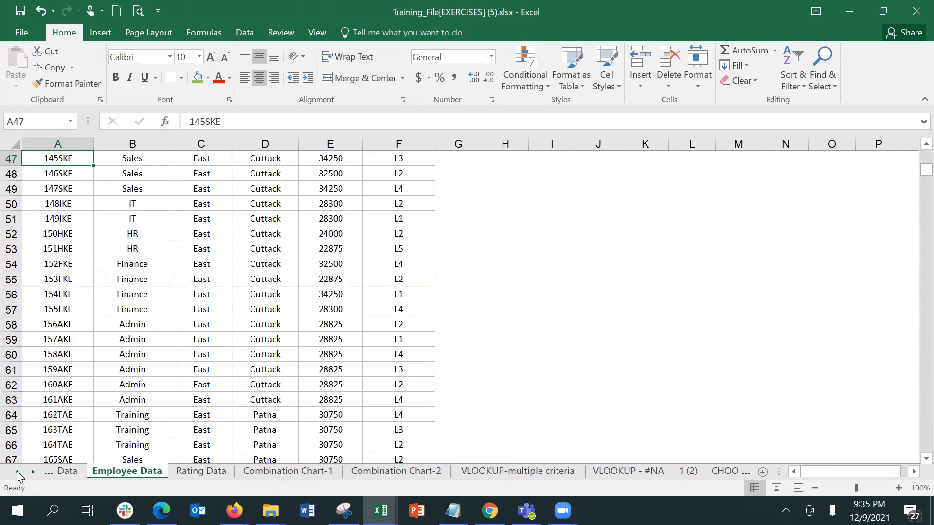
left_click(17, 472)
left_click(17, 471)
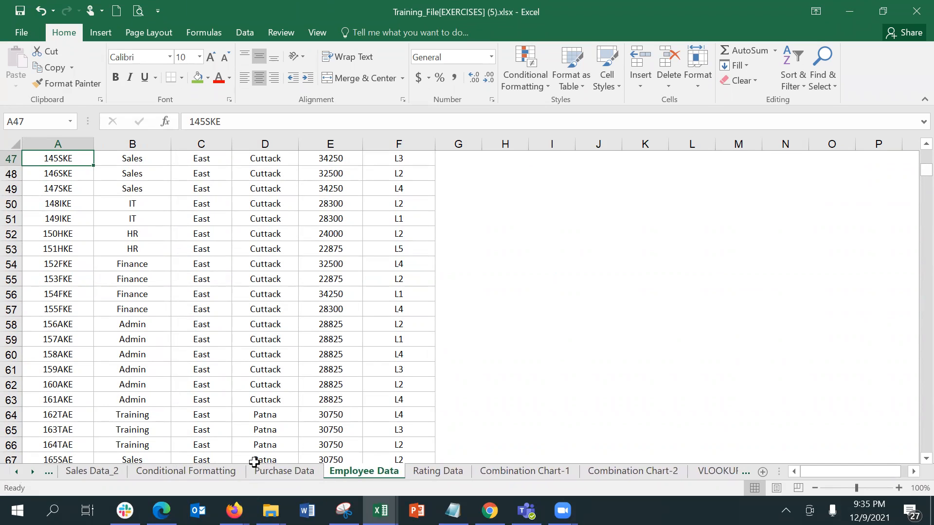
left_click(285, 471)
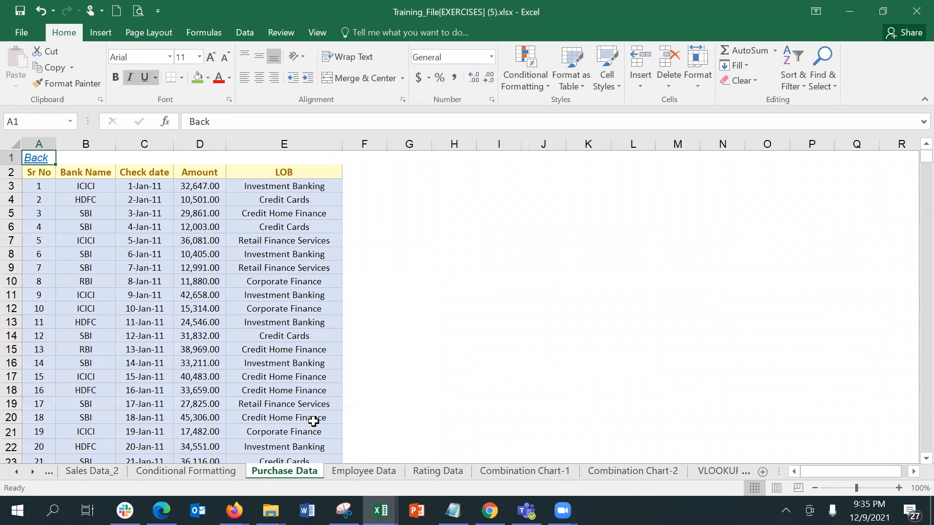
left_click(367, 470)
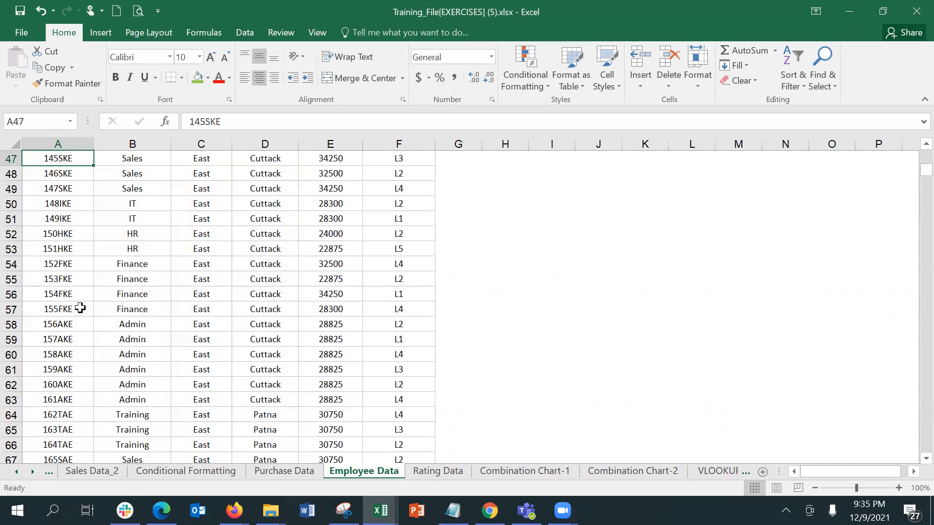
key("Page_Up")
key("Page_Up")
key("Up")
key("Up")
key("Up")
Select the Empcode column from its header down to the last code and copy it
key("shift+Down")
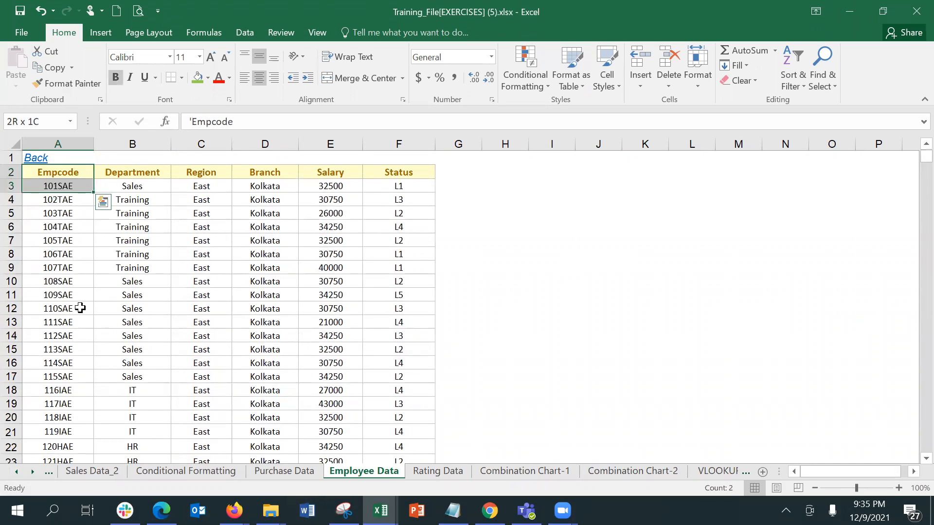
key("shift+Down")
key("shift+Down")
key("shift+Down")
key("shift+Down")
key("shift+Down")
key("shift+Down")
key("shift+Down")
key("shift+Down")
key("shift+Down")
key("shift+Down")
key("shift+Down")
key("shift+Down")
key("shift+Down")
key("shift+Down")
key("shift+Down")
key("shift+Down")
key("shift+Down")
key("shift+Down")
key("shift+Down")
key("shift+Down")
key("shift+Down")
key("shift+Down")
key("shift+Down")
key("shift+Down")
key("shift+Down")
key("shift+Down")
key("shift+Down")
key("shift+Down")
key("shift+Down")
key("shift+Down")
key("shift+Down")
key("shift+Down")
key("shift+Down")
key("shift+Down")
key("shift+Down")
key("shift+Down")
key("shift+Down")
key("shift+Down")
key("shift+Down")
key("shift+Down")
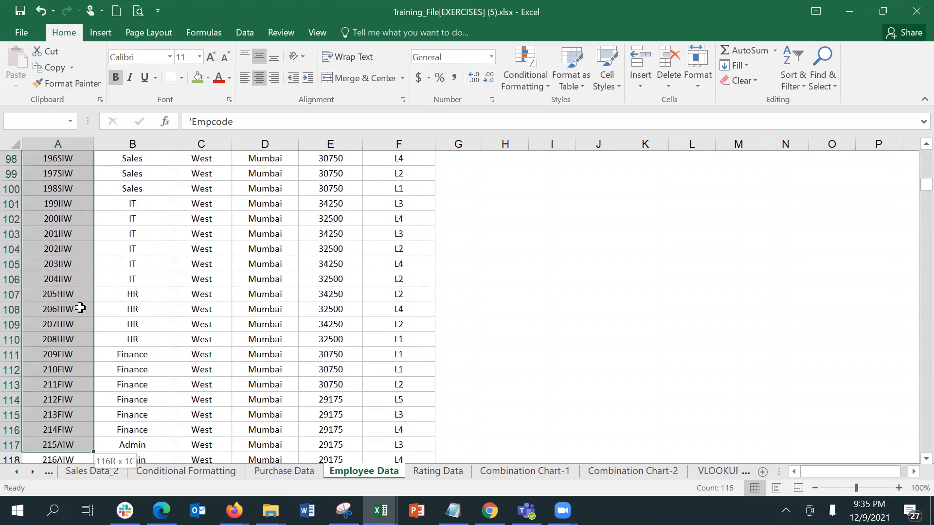
key("shift+Down")
key("shift+Down")
key("shift+Down")
key("shift+Down")
key("shift+Down")
key("shift+Down")
key("shift+Down")
key("shift+Down")
key("shift+Down")
key("shift+Down")
key("shift+Down")
key("shift+Down")
key("shift+Down")
key("shift+Down")
key("shift+Down")
key("shift+Down")
key("shift+Down")
key("shift+Down")
key("shift+Down")
key("shift+Down")
key("shift+Down")
key("shift+Down")
key("shift+Down")
key("shift+Down")
key("shift+Down")
key("shift+Down")
key("shift+Down")
key("shift+Down")
key("shift+Down")
key("shift+Down")
key("shift+Down")
key("shift+Down")
key("shift+Down")
key("shift+Down")
key("shift+Down")
key("shift+Down")
key("shift+Down")
key("shift+Down")
key("shift+Down")
key("shift+Down")
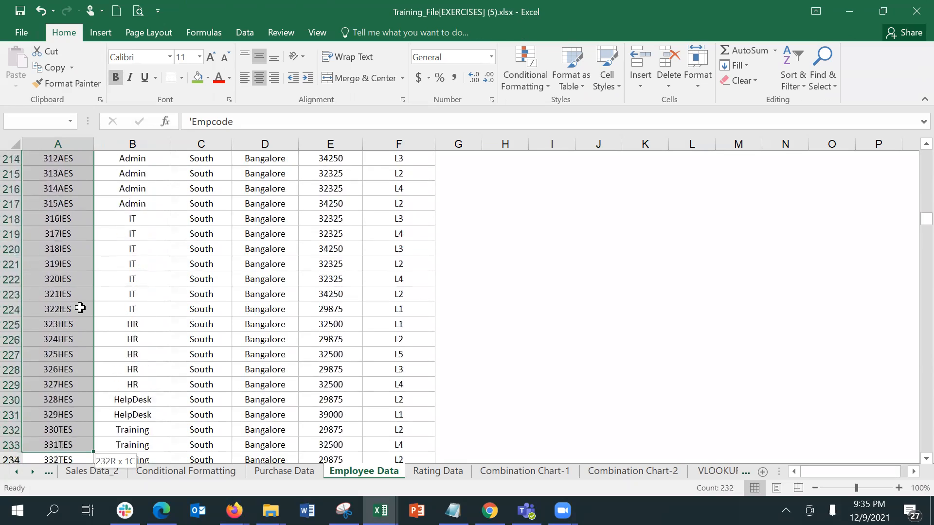
key("shift+Down")
key("shift+Down")
key("shift+Down")
key("shift+Down")
key("shift+Down")
key("shift+Down")
key("shift+Down")
key("shift+Down")
key("shift+Down")
key("shift+Down")
key("shift+Down")
key("shift+Down")
key("shift+Down")
key("shift+Down")
key("shift+Down")
key("shift+Down")
key("shift+Down")
key("shift+Down")
key("shift+Down")
key("shift+Down")
key("shift+Down")
key("shift+Down")
key("shift+Down")
key("shift+Down")
key("shift+Down")
key("shift+Down")
key("shift+Down")
key("shift+Down")
key("shift+Down")
key("shift+Down")
key("shift+Down")
key("shift+Down")
key("shift+Down")
key("shift+Down")
key("shift+Down")
key("shift+Down")
key("shift+Down")
key("shift+Down")
key("shift+Down")
key("shift+Down")
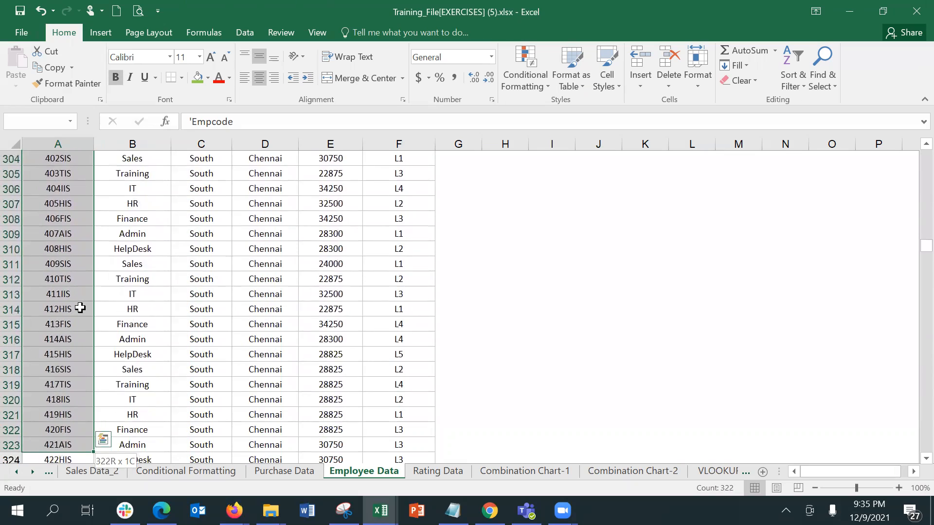
key("ctrl+shift+Down")
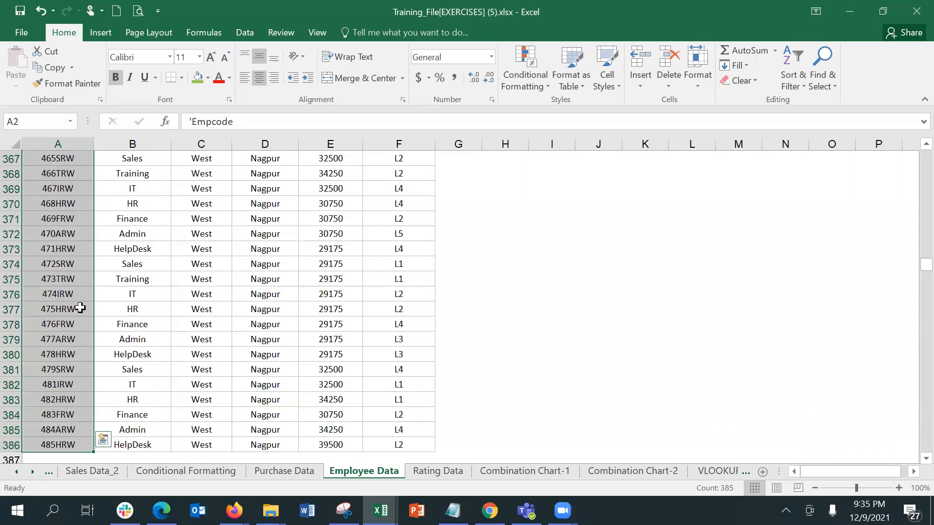
key("ctrl+c")
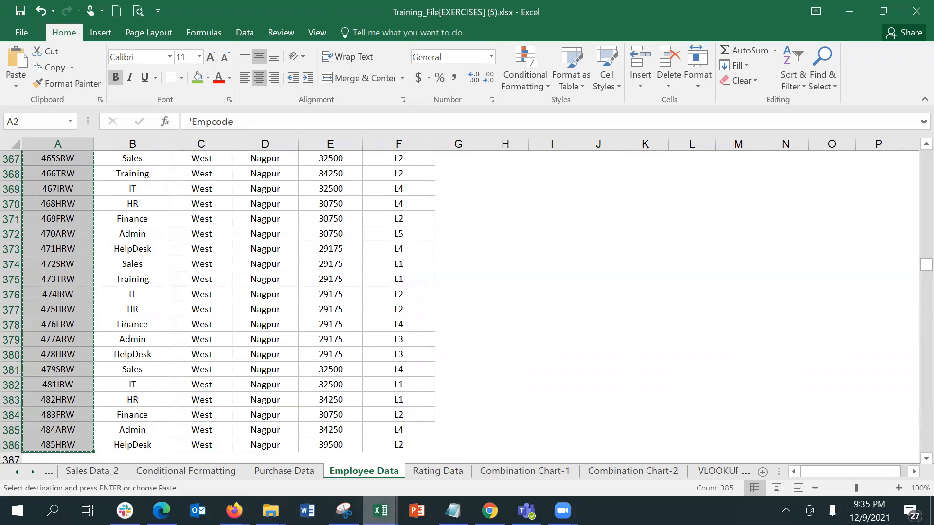
Paste the Empcode list into Book5 starting at Q10
left_click(862, 475)
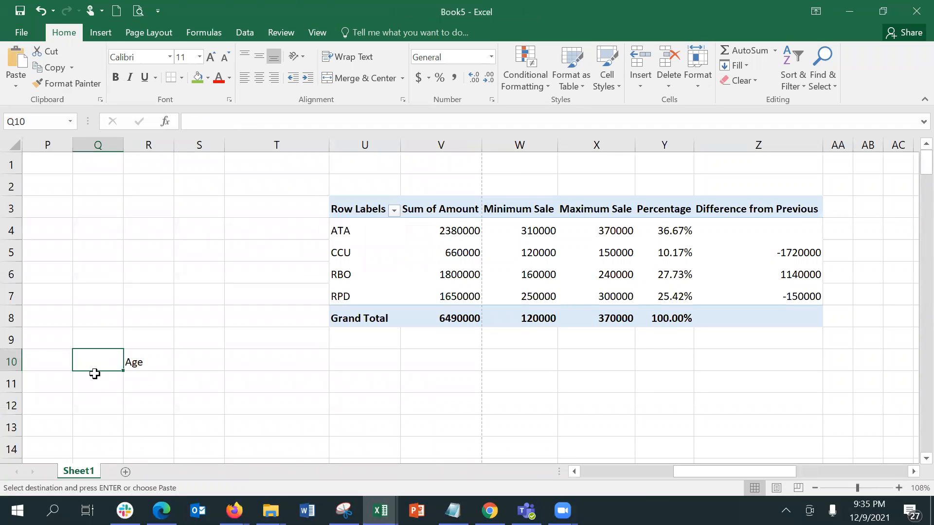
key("ctrl+v")
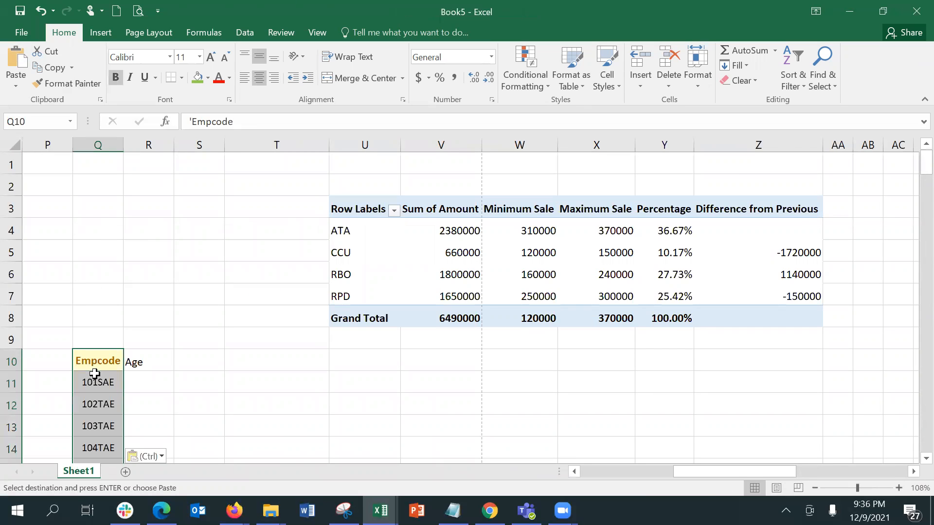
key("Right")
key("Left")
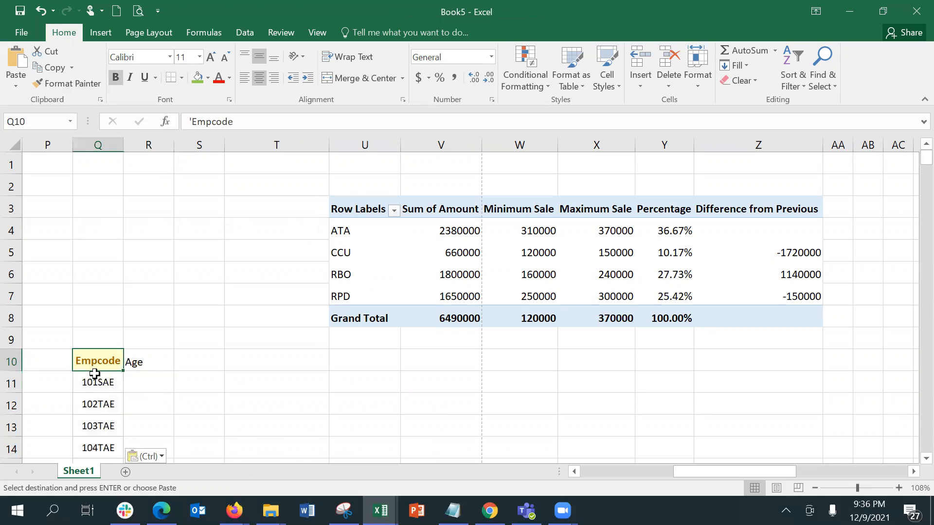
key("Down")
key("Right")
key("Up")
key("Down")
key("Down")
key("Up")
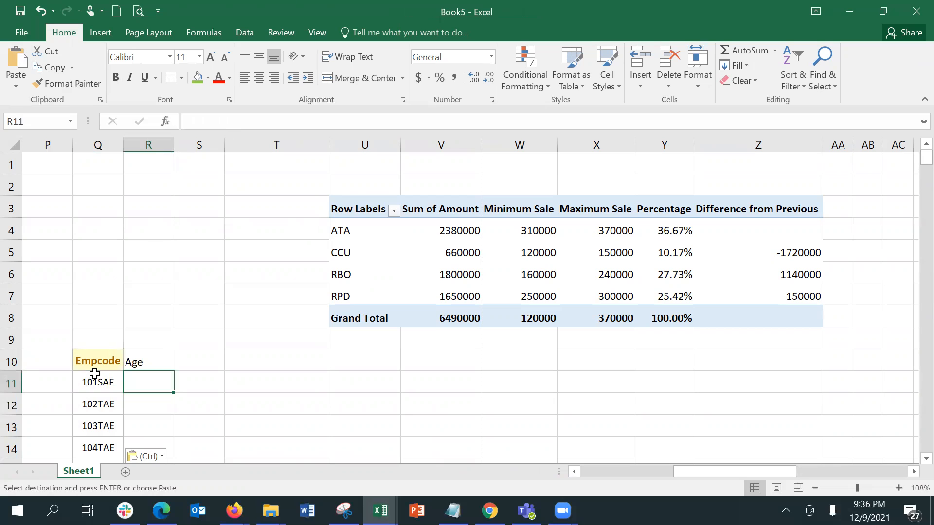
key("Down")
key("Up")
key("Up")
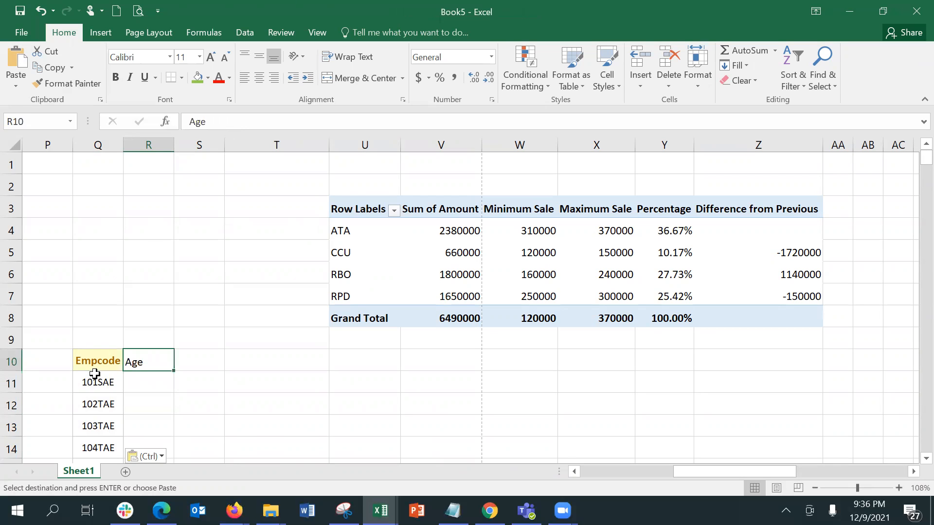
Change the R10 header to 'Date of Birth' and autofit column R
type("Date of Birth")
key("Return")
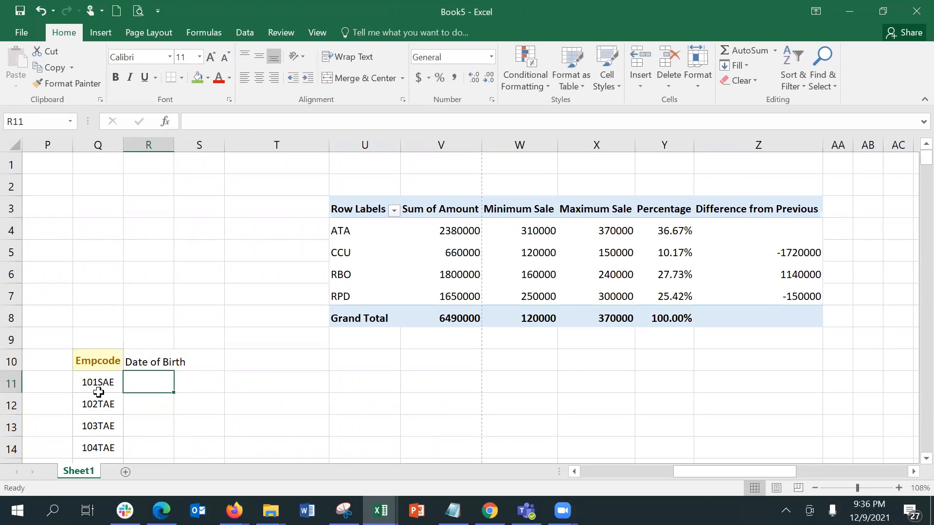
double_click(172, 147)
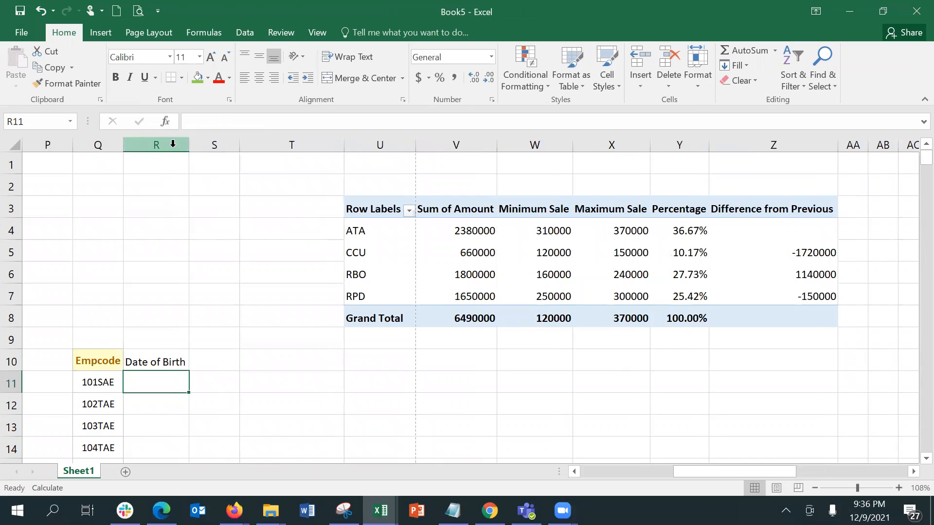
Enter 1/1/1964 as the first date of birth in R11
left_click(148, 359)
left_click(154, 383)
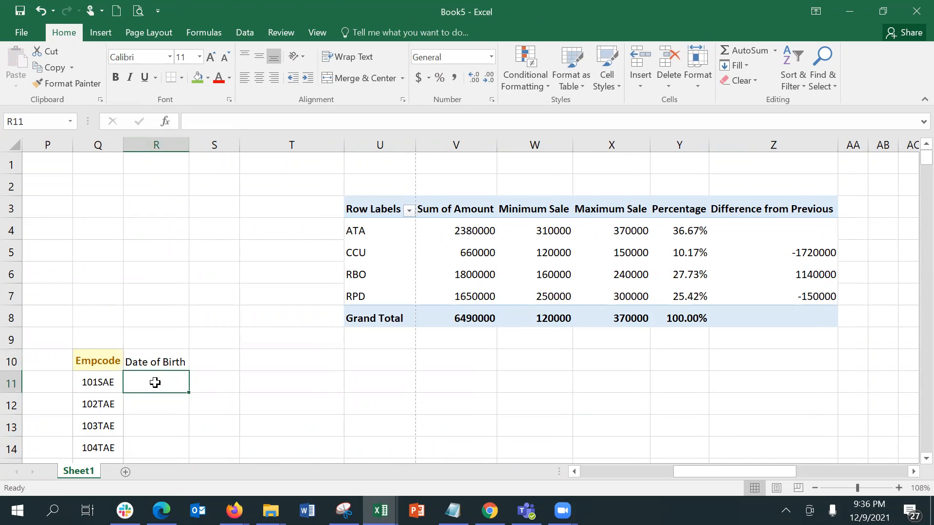
type("1/1/2")
key("BackSpace")
type("197")
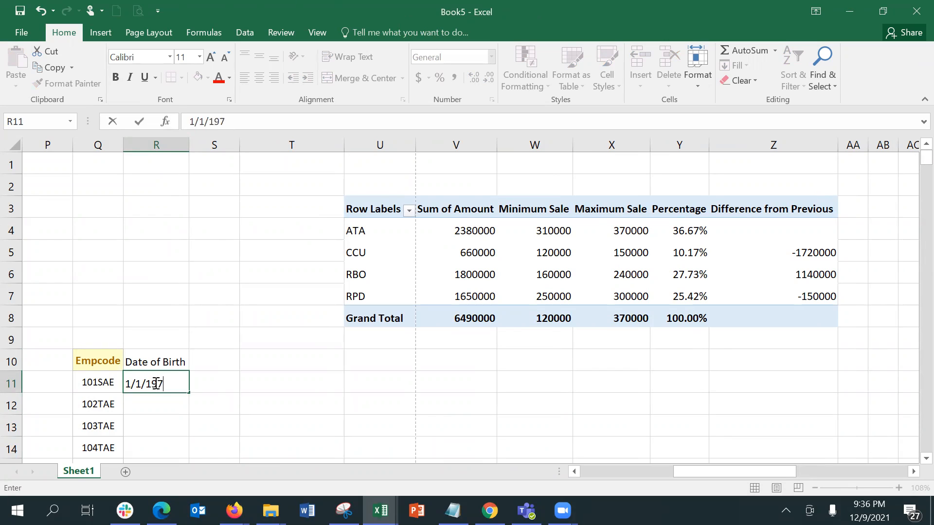
key("BackSpace")
type("64")
key("Return")
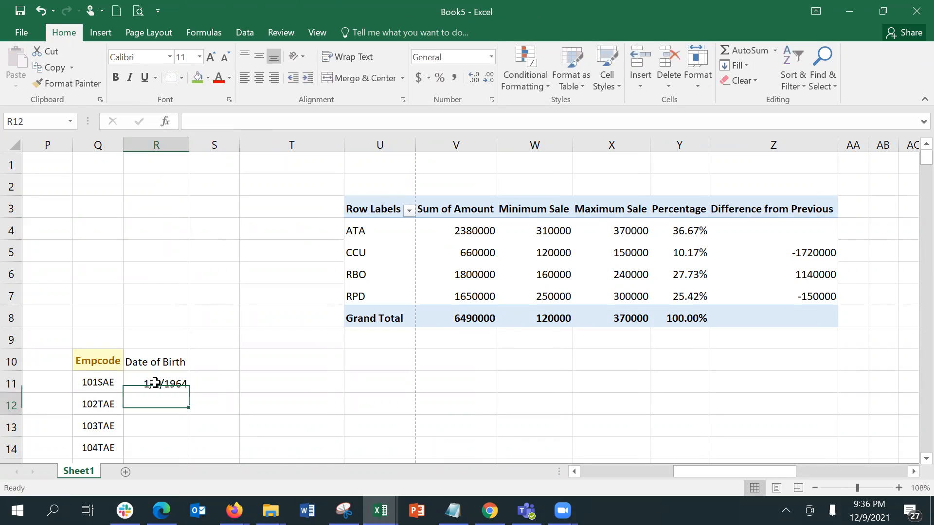
Try selections across the Empcode and Date of Birth columns down to the last Empcode row
left_click_drag(155, 382, 154, 404)
key("shift+Down")
key("shift+Down")
key("shift+Down")
key("shift+Down")
key("shift+Down")
key("shift+Down")
key("shift+Down")
key("shift+Down")
key("shift+Down")
key("shift+Down")
key("shift+Down")
key("shift+Down")
key("shift+Down")
key("shift+Down")
key("shift+Down")
key("shift+Down")
key("shift+Down")
key("shift+Down")
key("shift+Down")
key("shift+Down")
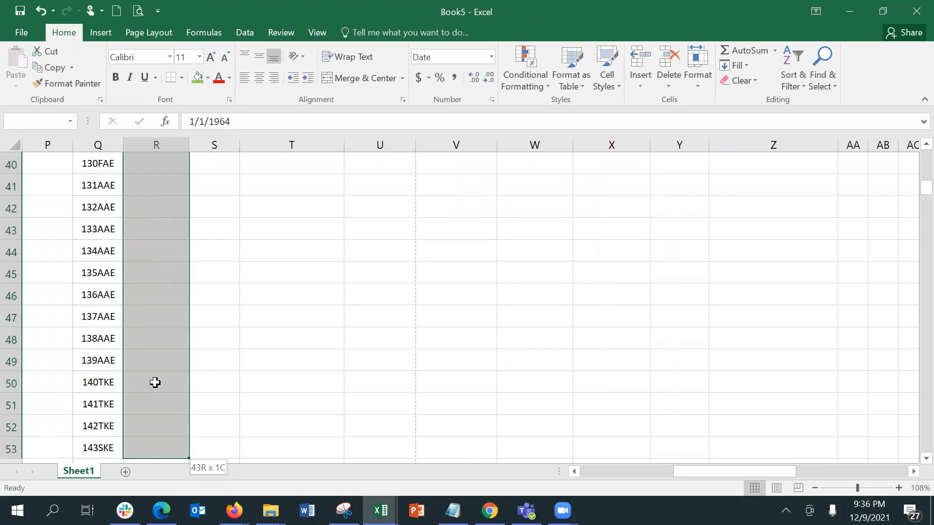
key("shift+Left")
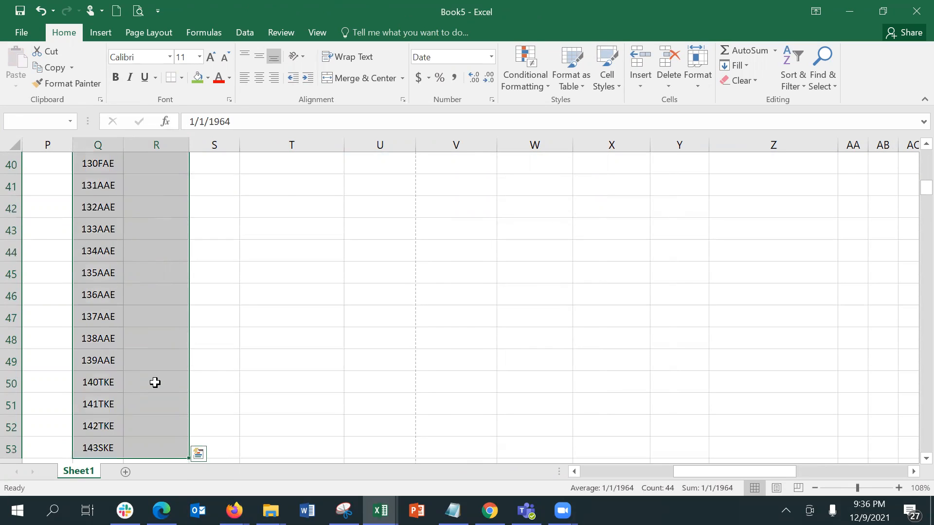
key("ctrl+shift+Down")
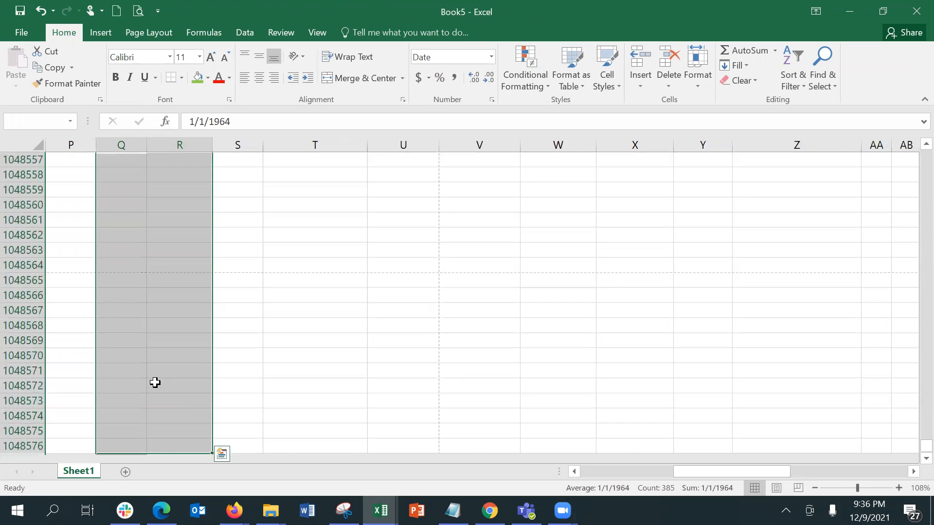
key("ctrl+shift+Up")
key("ctrl+shift+Down")
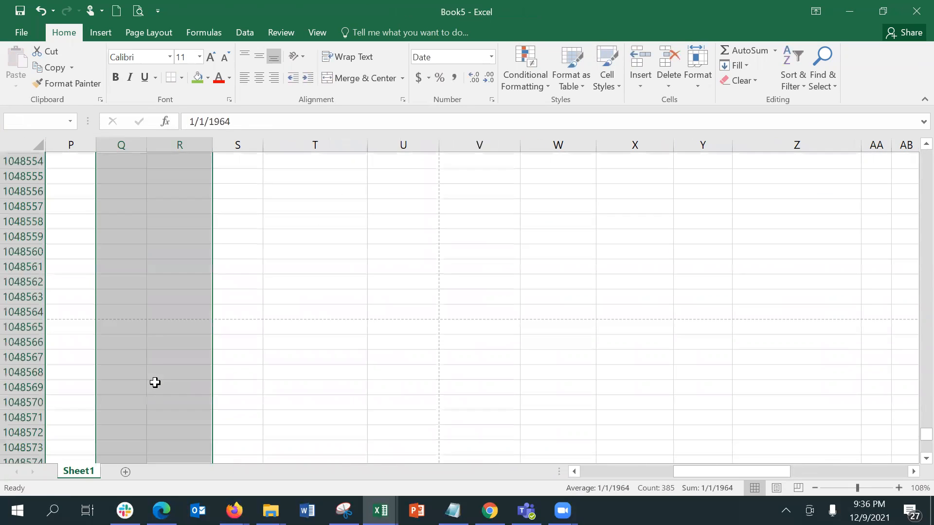
key("ctrl+shift+Up")
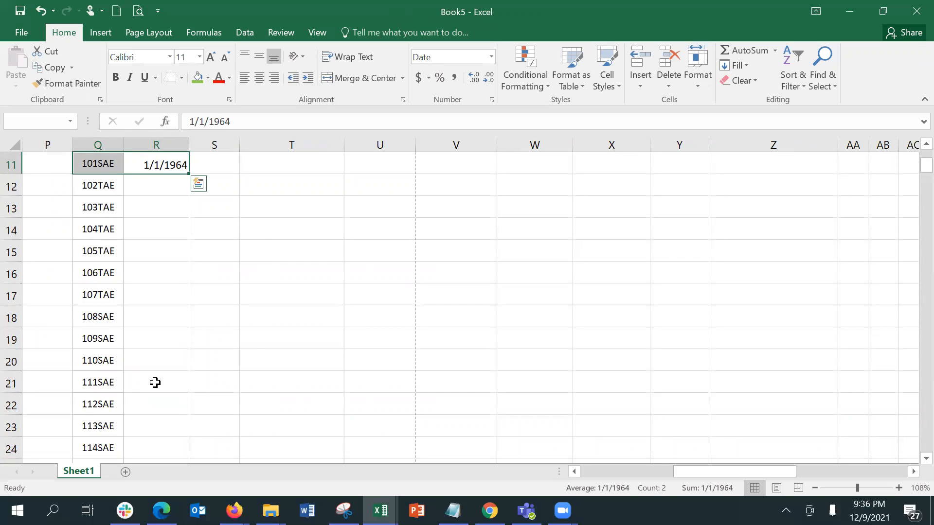
key("shift+Left")
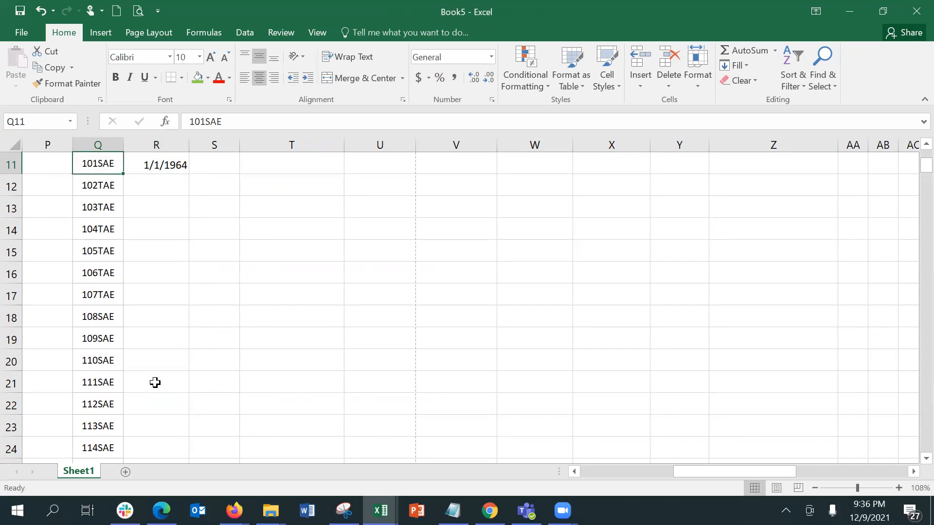
key("Up")
key("Down")
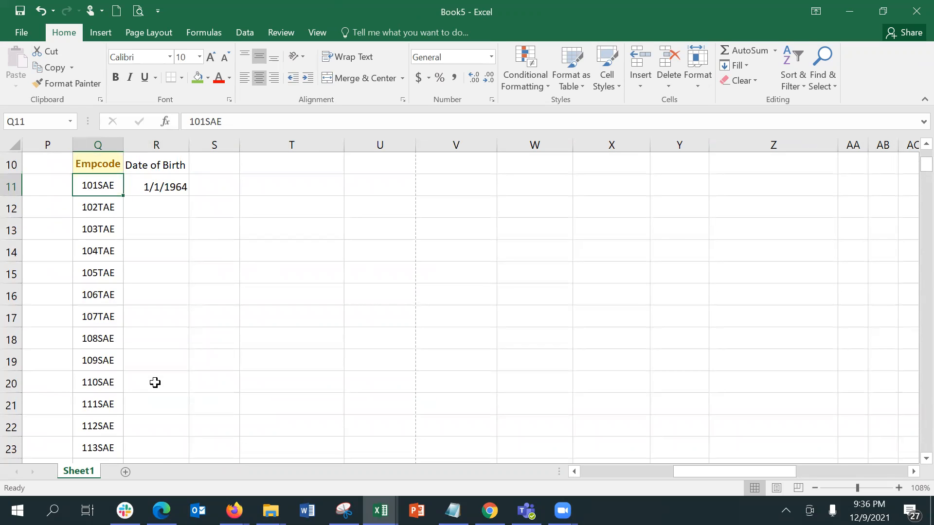
key("ctrl+shift+Down")
key("shift+Right")
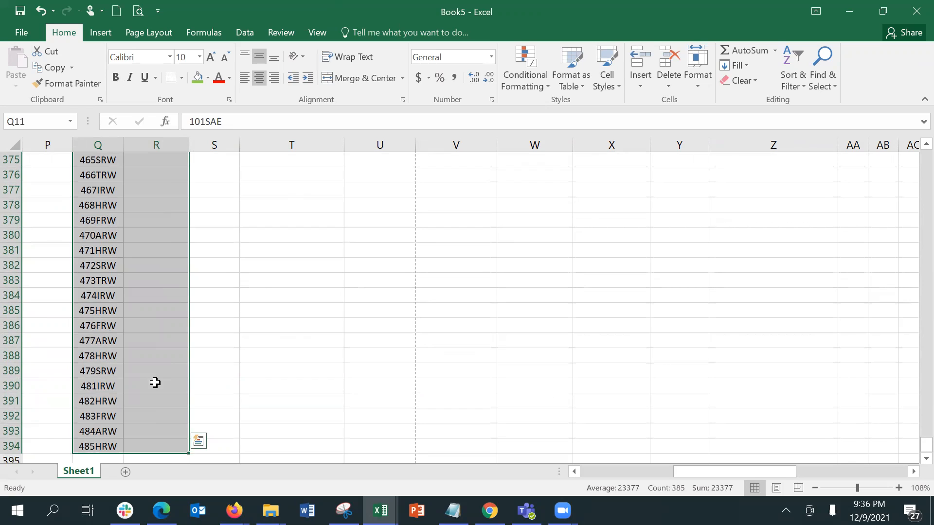
key("shift+Right")
key("shift+Left")
key("shift+Left")
key("shift+Right")
key("shift+Up")
key("shift+Down")
key("shift+Right")
Select the Date of Birth column from 1/1/1964 in R11 down to the sheet's last row
key("Left")
key("Down")
key("Up")
key("Right")
key("Up")
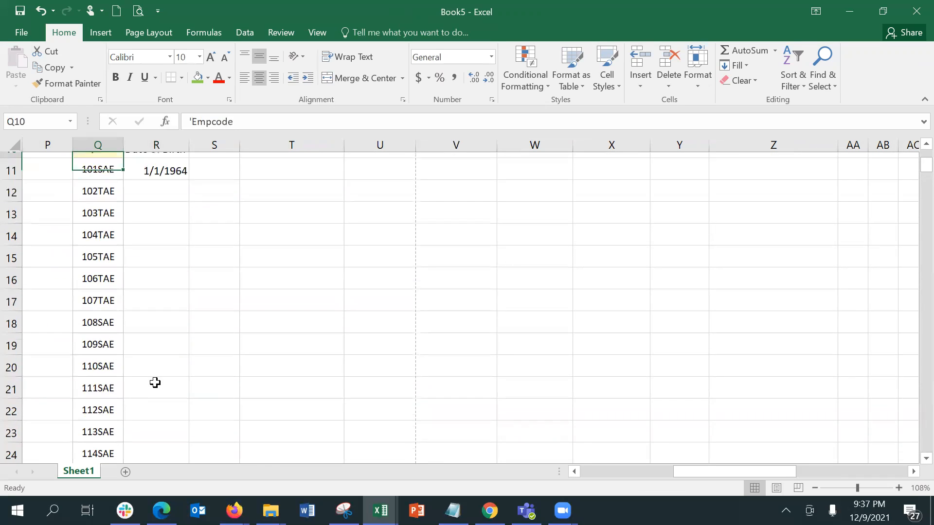
key("Down")
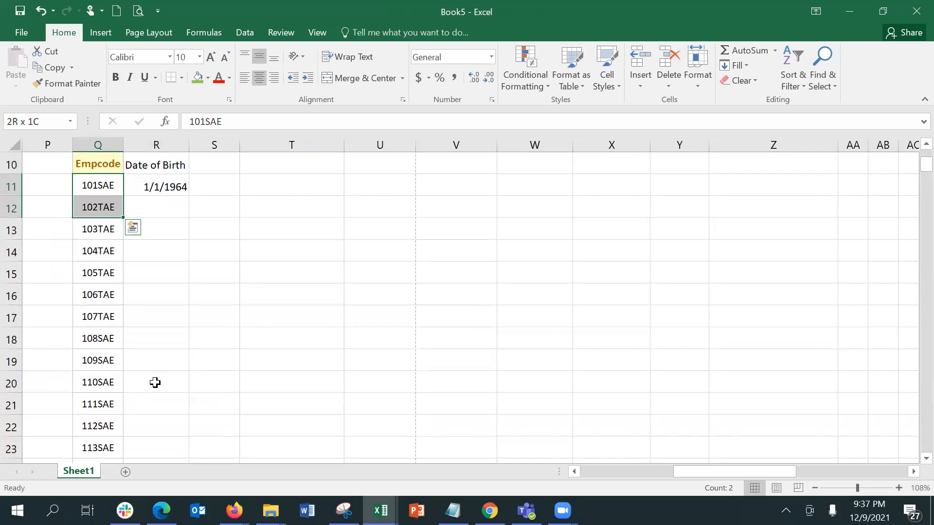
key("ctrl+shift+Down")
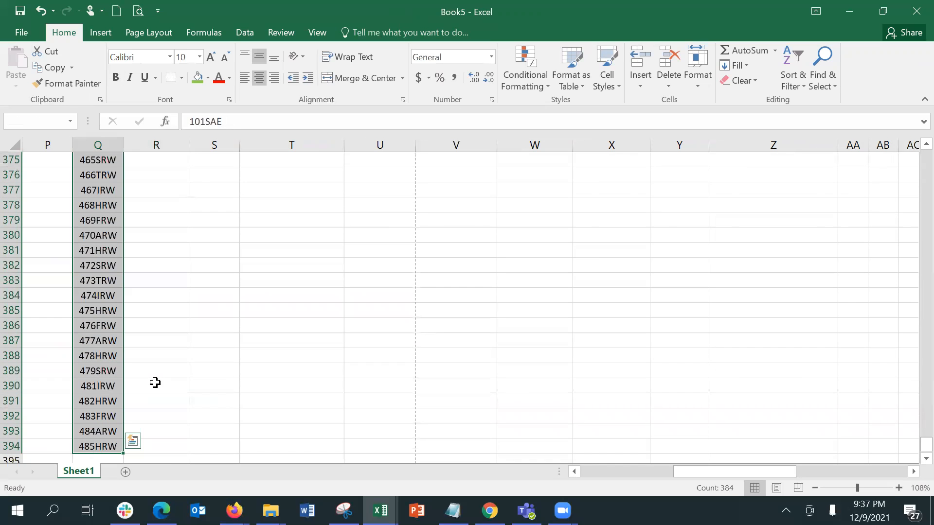
key("Right")
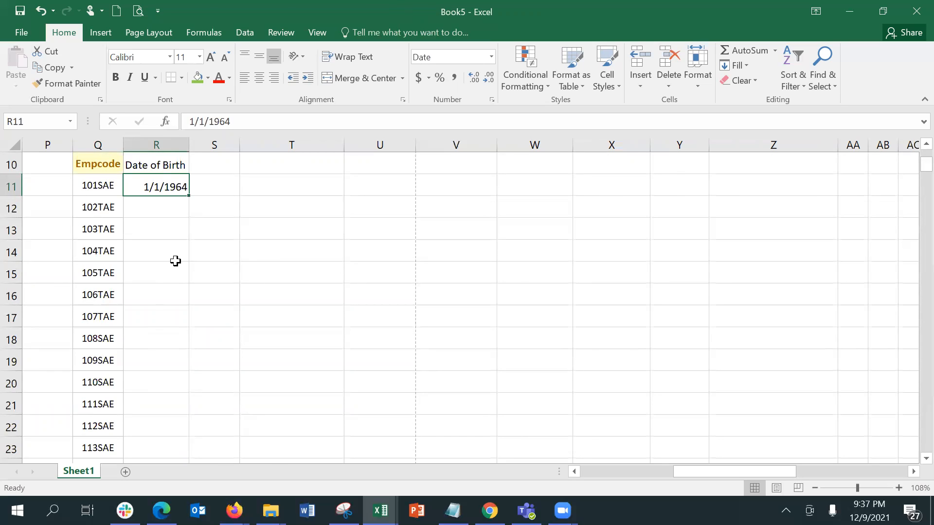
key("ctrl+shift+Down")
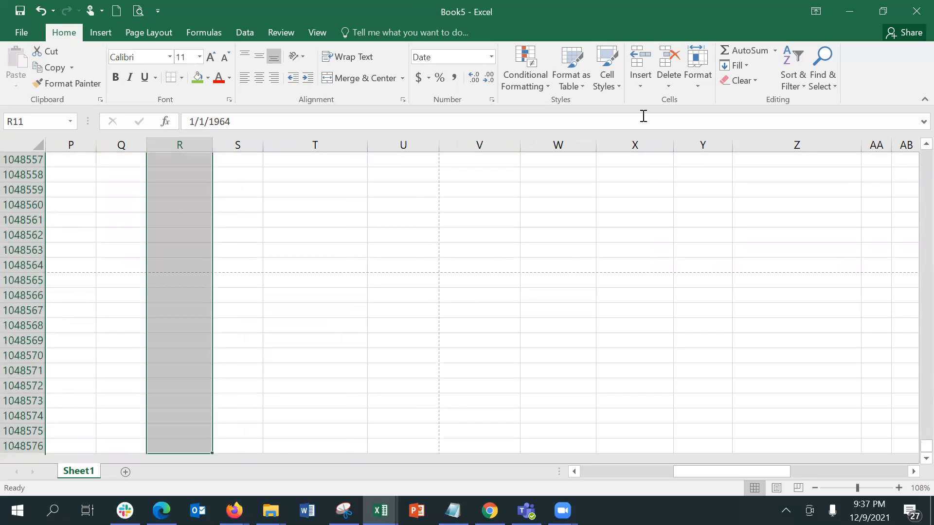
Run Fill Series on the selection with a stop value of 100
left_click(736, 65)
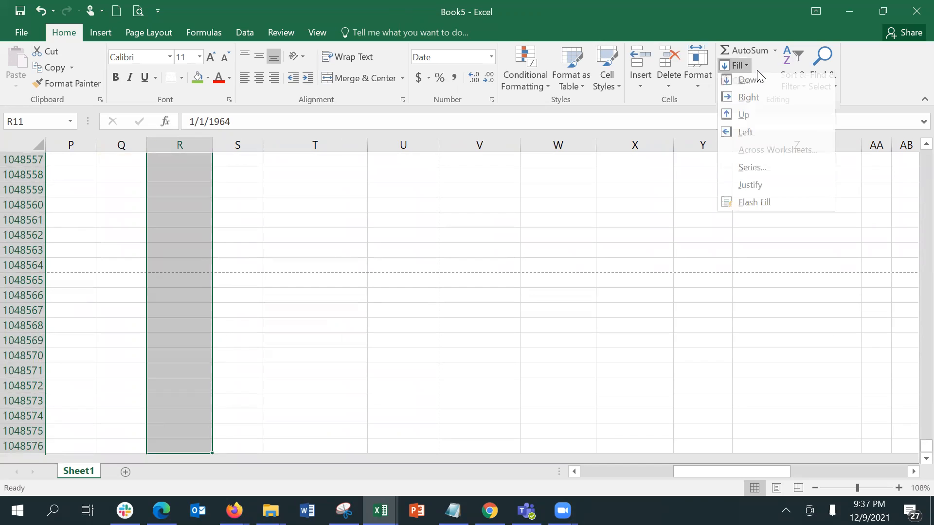
left_click(752, 171)
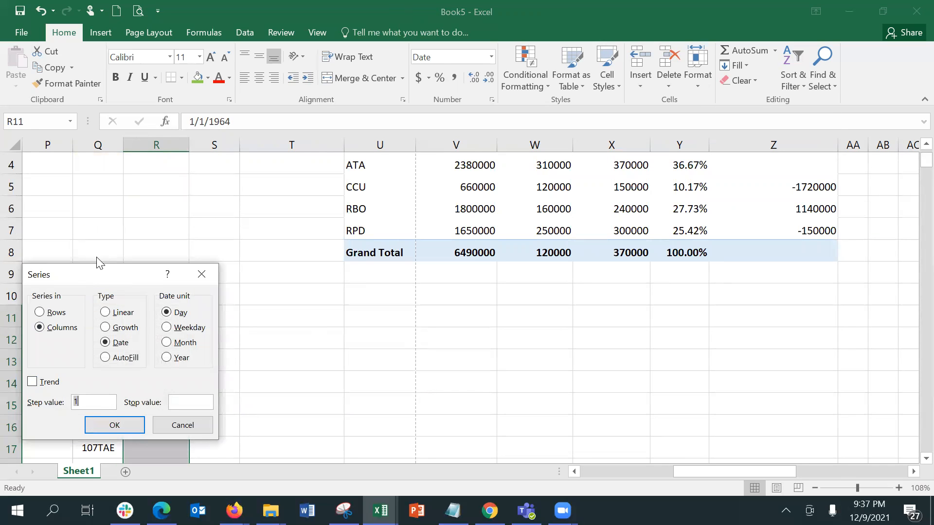
left_click_drag(97, 279, 214, 225)
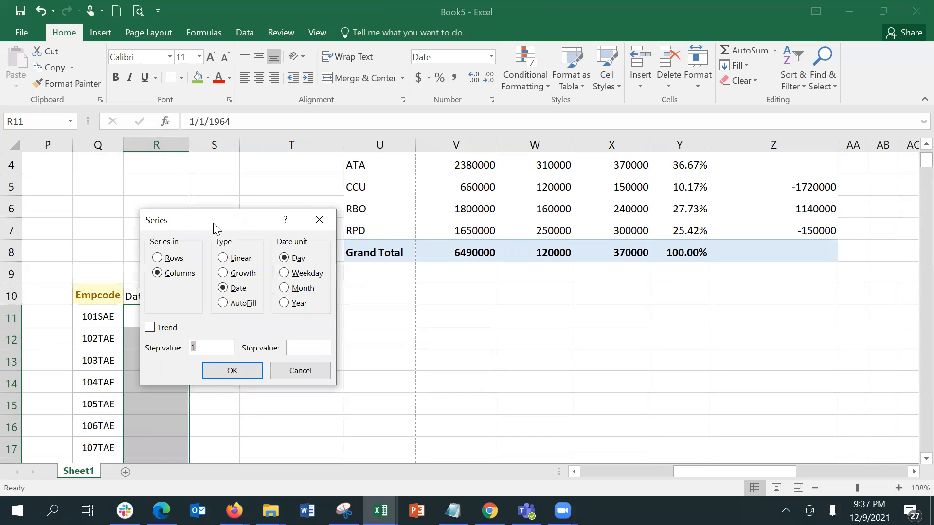
left_click(315, 349)
type("100")
key("Return")
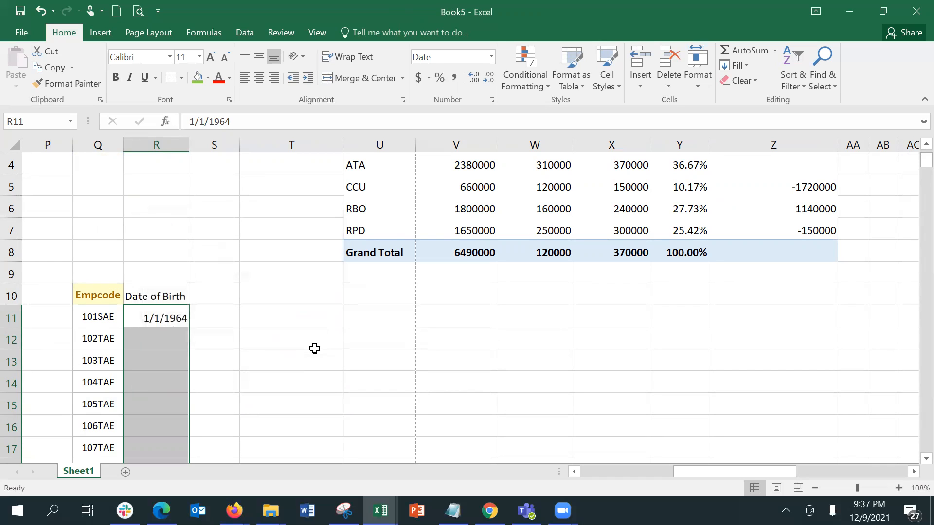
Run Fill Series along rows with a stop value of 500
left_click(749, 69)
left_click(756, 174)
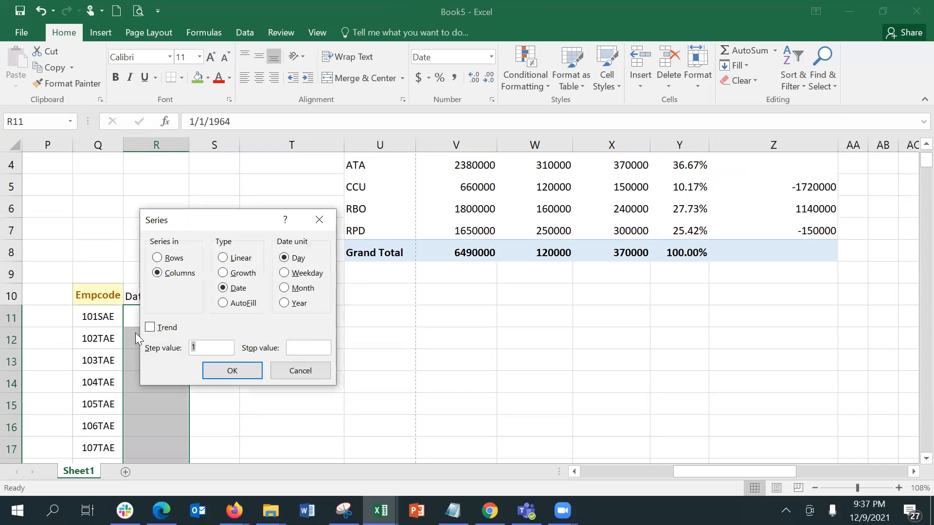
left_click_drag(218, 223, 362, 220)
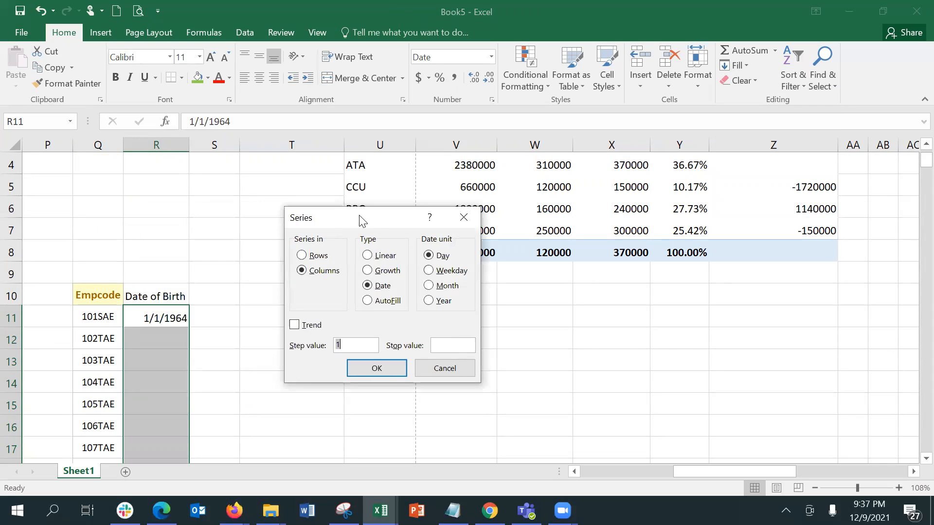
left_click(299, 257)
left_click(439, 348)
type("500")
key("Return")
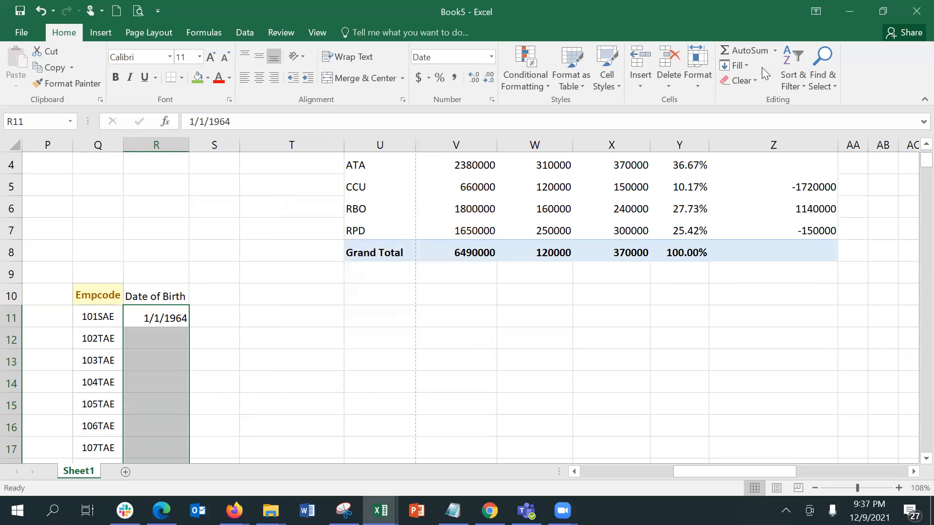
Repeat the row-wise Fill Series with stop value 500, confirming with OK
left_click(736, 65)
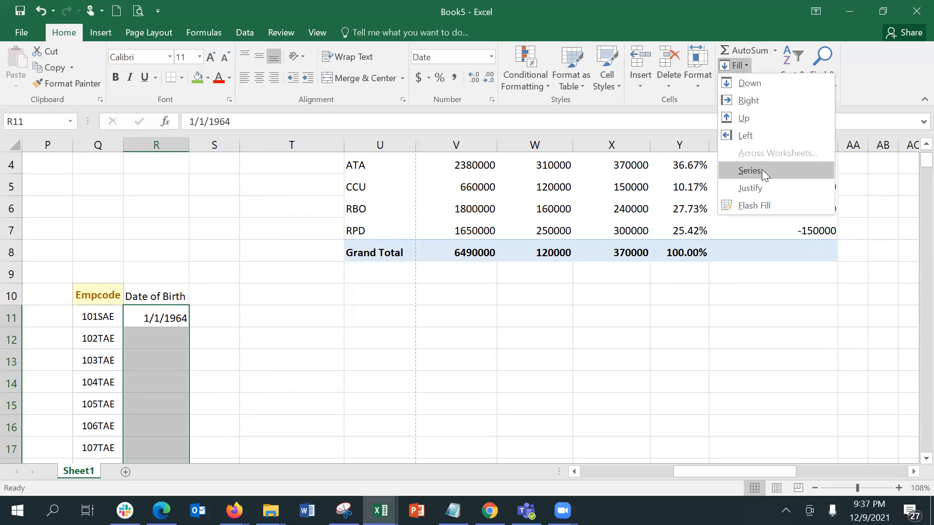
left_click(749, 170)
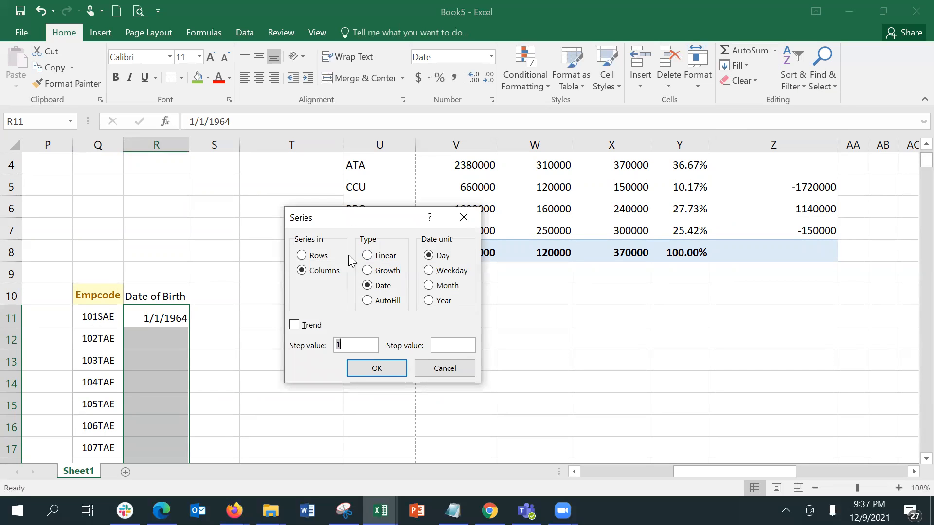
left_click(329, 254)
left_click(455, 348)
type("500")
left_click(377, 369)
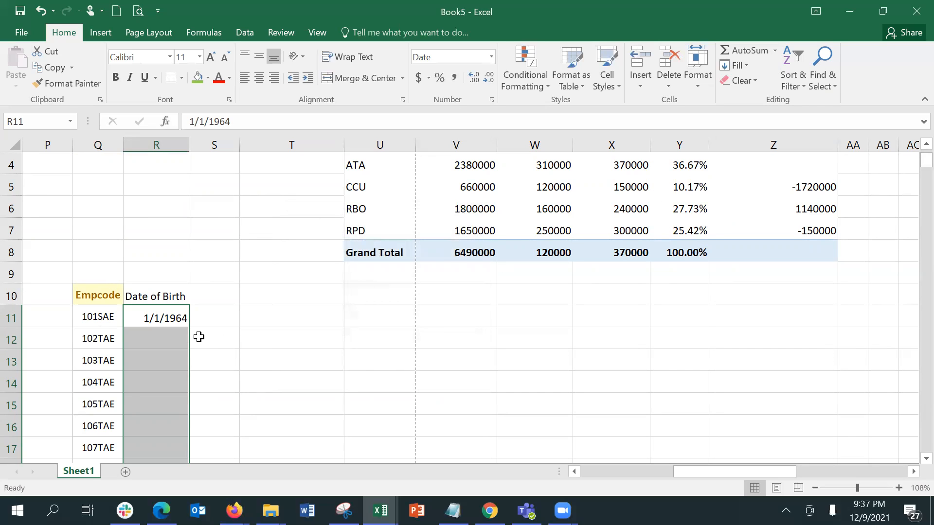
Fill the dates monthly from 1/1/1964 with a Month date unit and stop value 1/1/1970
left_click(748, 70)
left_click(749, 171)
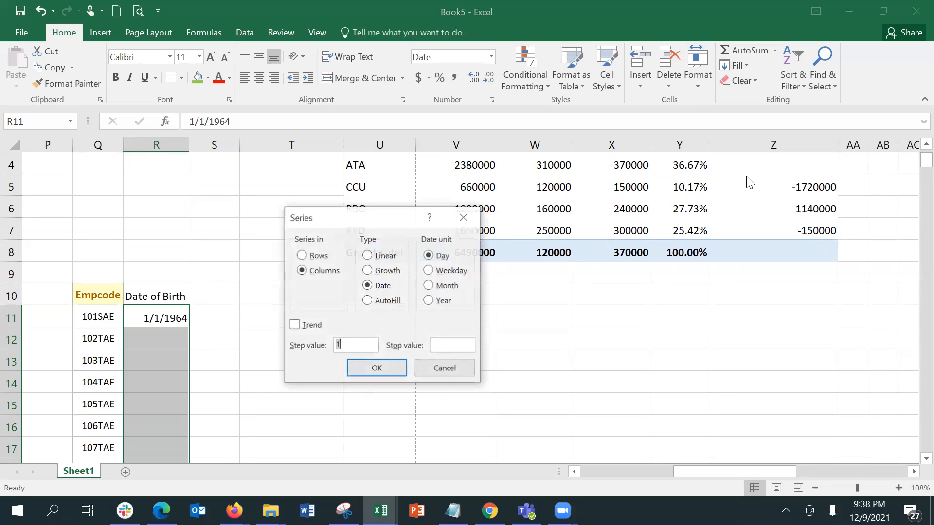
left_click(444, 345)
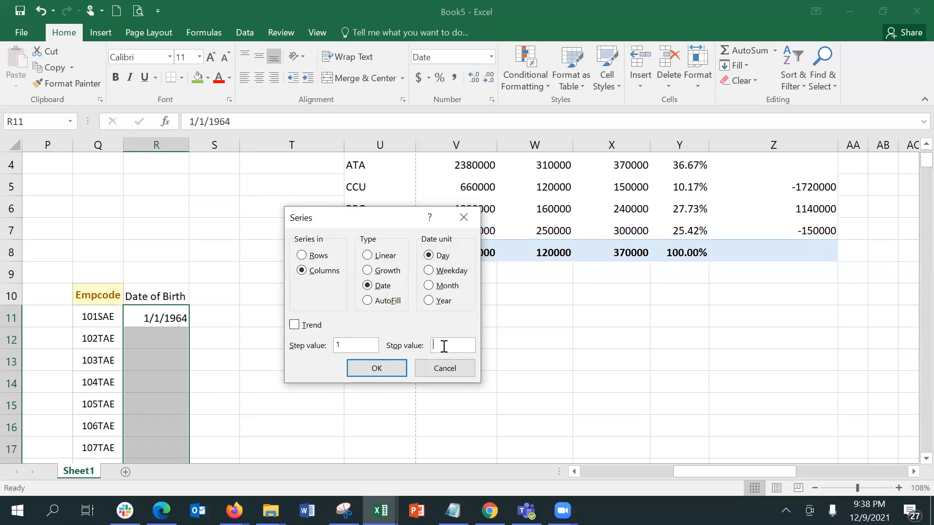
type("1/1")
type("/2")
left_click(429, 286)
left_click(468, 351)
key("BackSpace")
type("1")
type("19")
key("BackSpace")
key("BackSpace")
type("970")
left_click(371, 373)
left_click(157, 342)
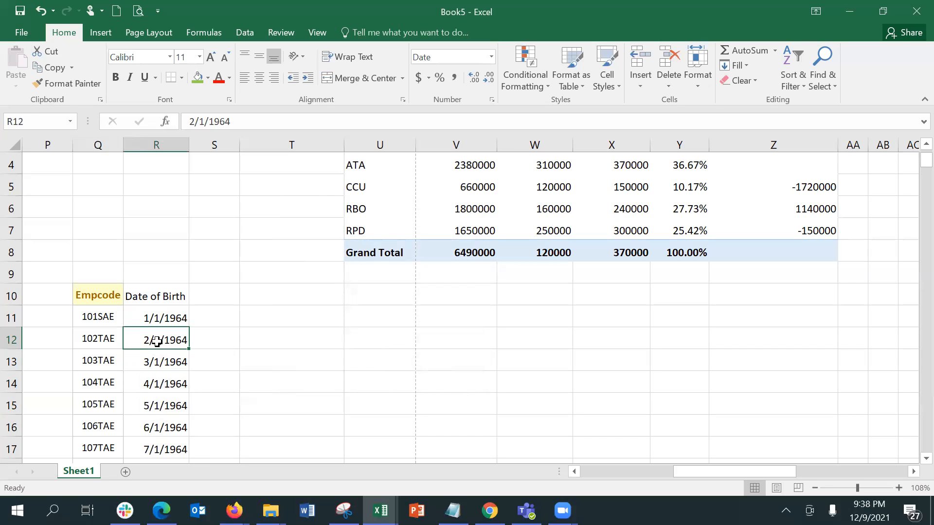
Check where the Empcode list ends and locate the last filled date, 1/1/1970
key("Left")
key("Up")
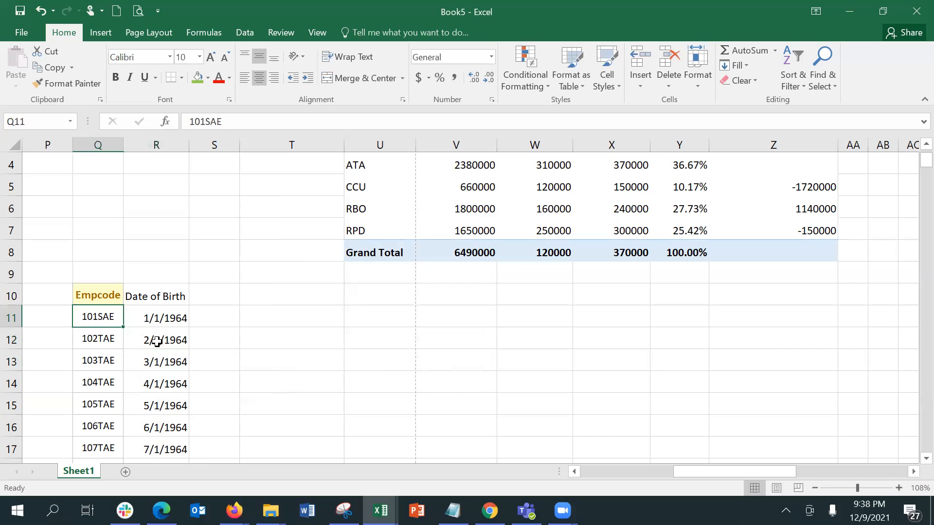
key("ctrl+shift+Down")
key("Up")
key("Right")
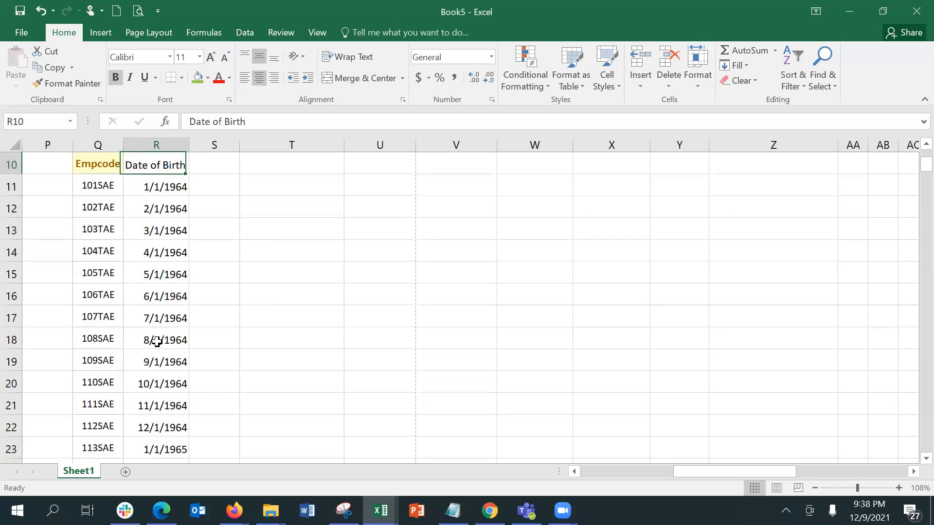
key("Down")
key("Down")
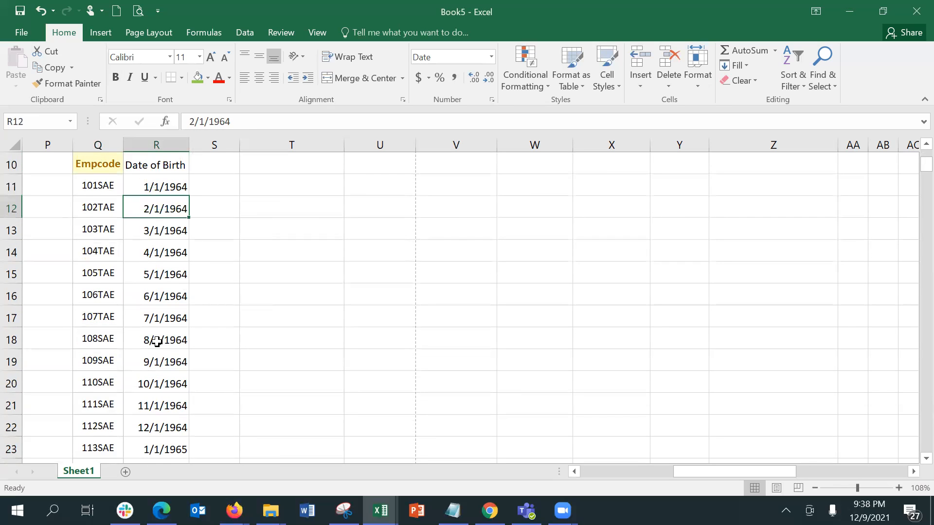
key("Down")
key("Down")
key("Down")
key("Down")
key("Down")
key("Down")
key("Down")
key("Down")
key("Down")
key("Down")
key("Down")
key("Down")
key("Down")
key("Down")
key("Down")
key("Down")
key("Down")
key("Down")
key("Down")
key("Down")
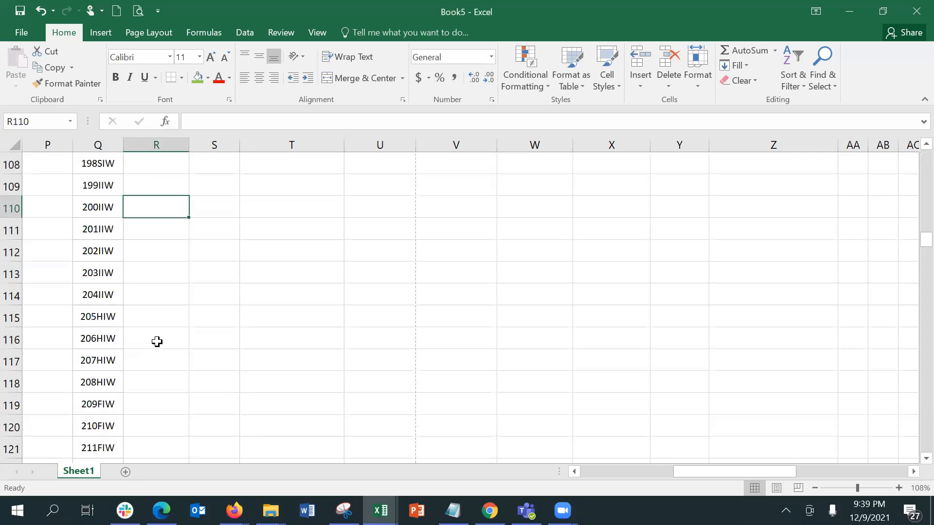
key("Up")
key("Up")
key("Up")
key("Up")
key("Up")
key("Up")
key("Up")
key("Up")
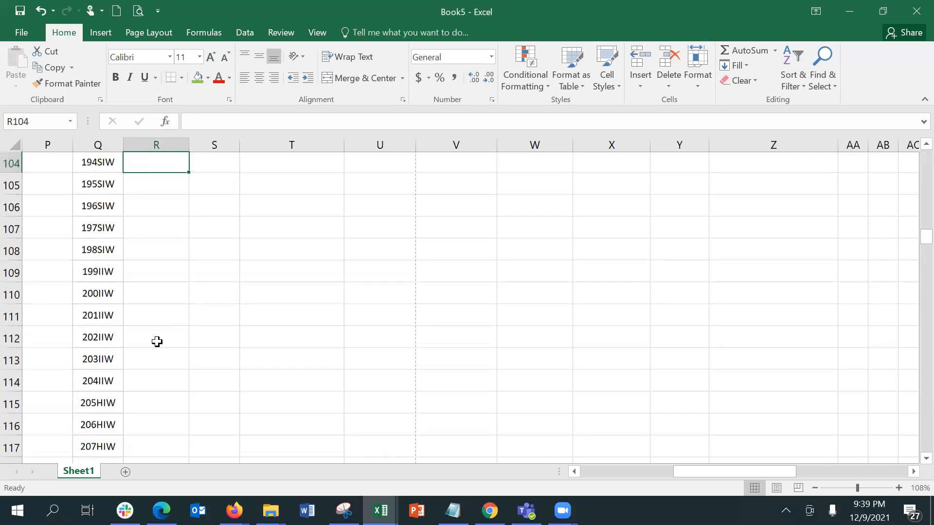
key("Up")
key("Up")
key("Up")
key("Up")
key("Up")
key("Up")
key("Up")
key("Up")
key("Up")
key("Up")
key("Up")
key("Up")
key("Up")
key("Up")
key("Up")
key("Up")
key("Up")
key("Up")
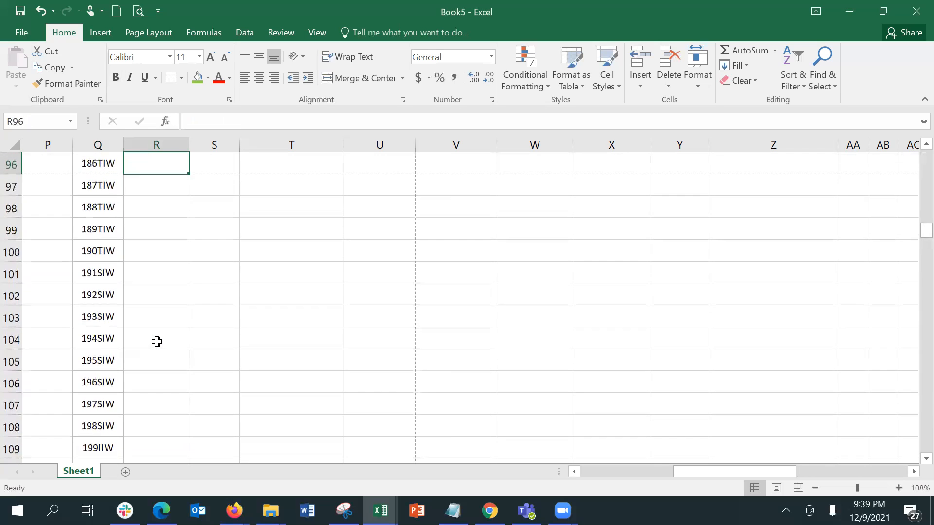
key("Up")
key("Up")
key("Up")
key("Up")
key("Up")
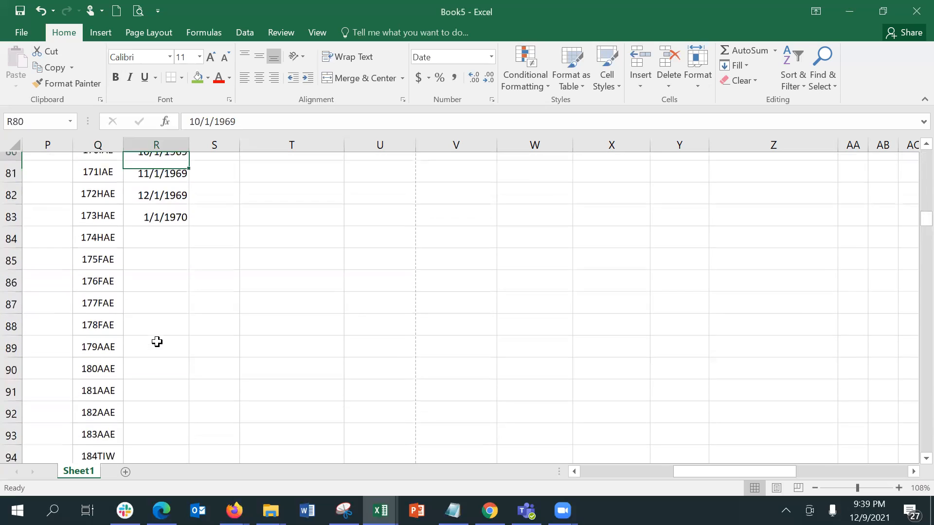
key("Down")
key("Down")
key("Down")
key("Down")
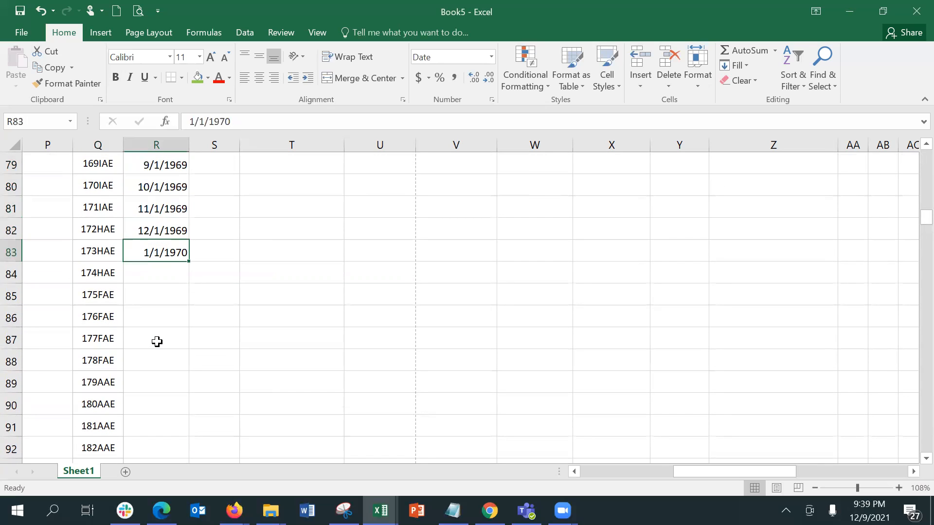
key("shift+Down")
key("shift+Down")
key("shift+Down")
key("shift+Down")
key("shift+Down")
key("shift+Down")
key("shift+Down")
key("shift+Down")
key("shift+Down")
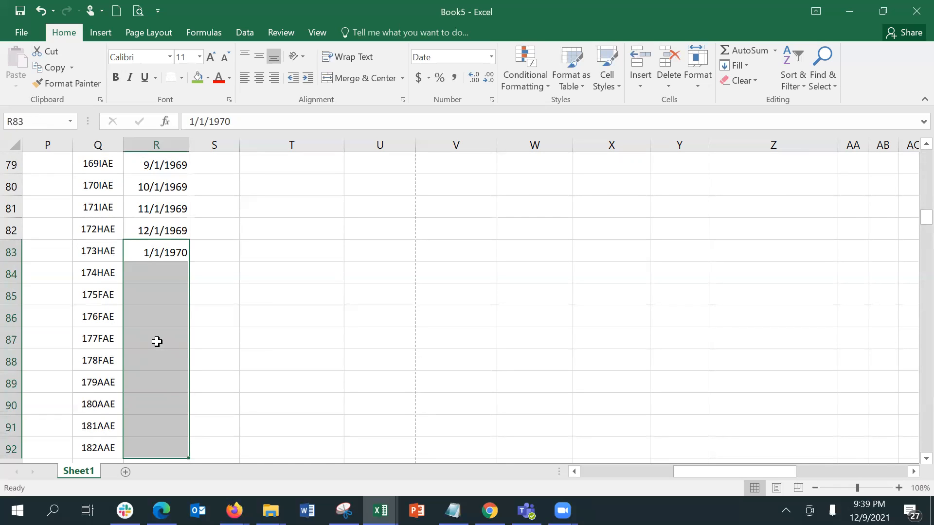
key("shift+Down")
key("shift+Down")
key("shift+Down")
key("shift+Down")
key("shift+Down")
key("shift+Down")
key("shift+Down")
key("shift+Down")
key("shift+Down")
key("shift+Down")
key("shift+Down")
key("shift+Down")
key("shift+Down")
key("shift+Down")
key("shift+Down")
key("shift+Down")
key("shift+Down")
key("shift+Down")
key("shift+Down")
key("shift+Down")
key("shift+Down")
key("shift+Down")
key("shift+Down")
key("shift+Down")
key("shift+Down")
key("shift+Down")
key("shift+Down")
key("shift+Down")
key("shift+Down")
key("shift+Down")
key("shift+Down")
key("shift+Down")
key("shift+Down")
key("shift+Down")
key("shift+Down")
key("shift+Down")
key("shift+Down")
key("shift+Down")
key("shift+Down")
key("shift+Down")
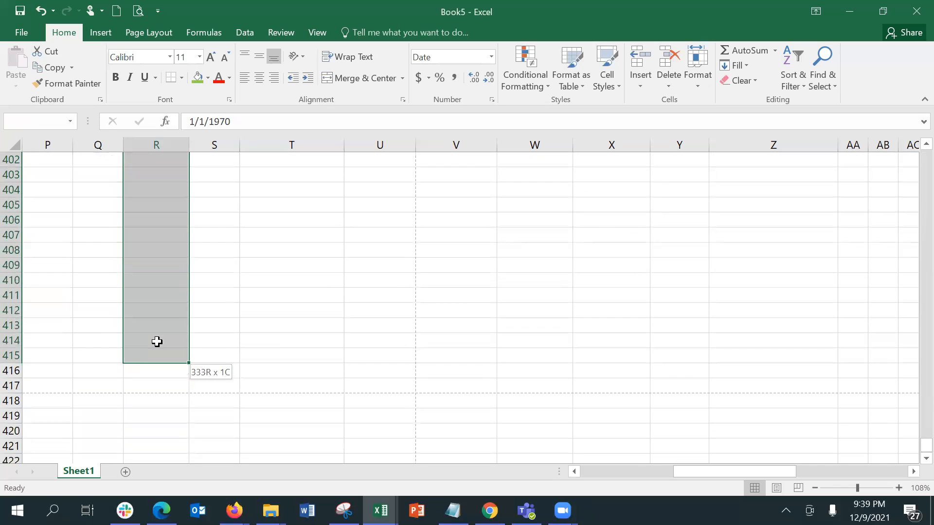
key("shift+Up")
key("shift+Up")
key("shift+Up")
key("shift+Up")
key("shift+Up")
key("shift+Up")
key("shift+Up")
key("shift+Up")
key("shift+Up")
key("shift+Up")
key("shift+Up")
key("shift+Up")
key("shift+Up")
key("shift+Up")
key("shift+Up")
key("shift+Up")
key("shift+Up")
key("shift+Up")
key("shift+Up")
key("shift+Up")
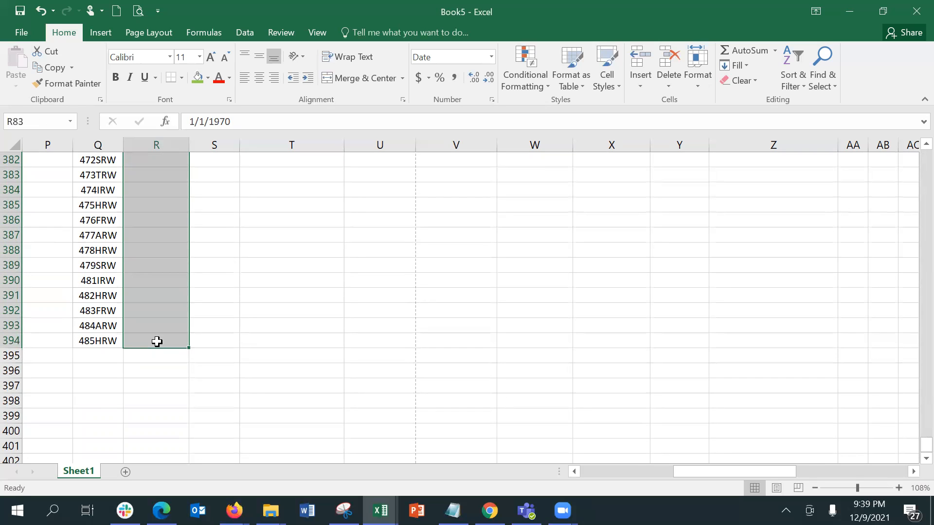
Select column R from row 394 upward to find where the dates stop at R83
left_click(581, 168)
left_click(155, 343)
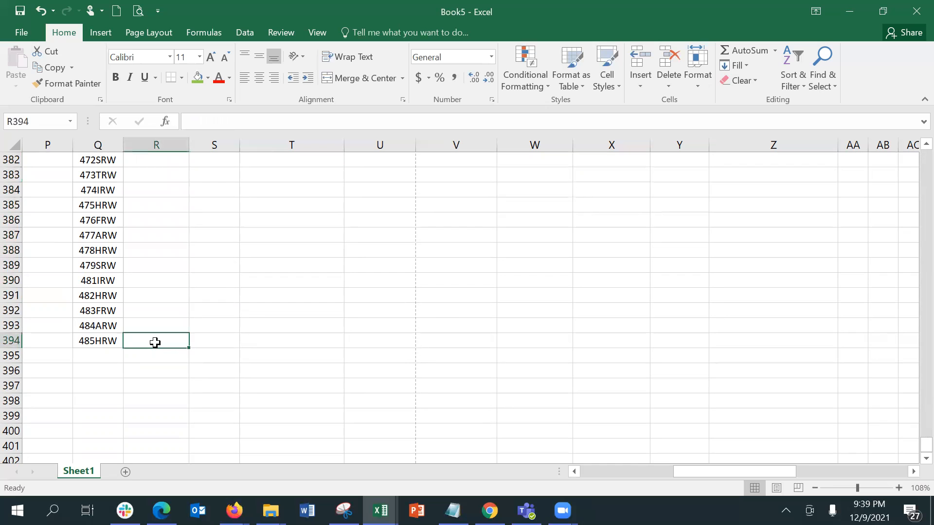
scroll(155, 342, "up", 20)
left_click_drag(155, 343, 155, 343)
scroll(154, 343, "up", 20)
key("shift+Left")
key("shift+Right")
key("Down")
key("Down")
key("Down")
key("Down")
key("Down")
key("Down")
key("Down")
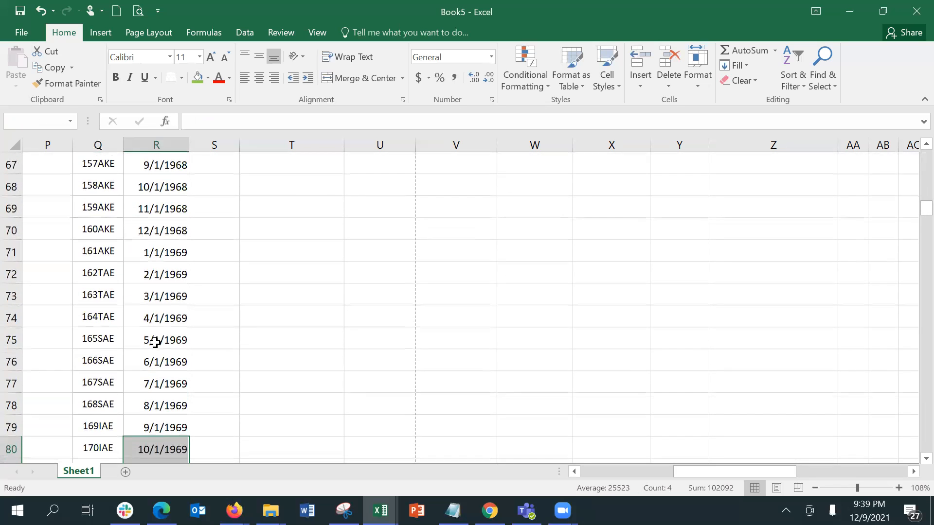
key("shift+Down")
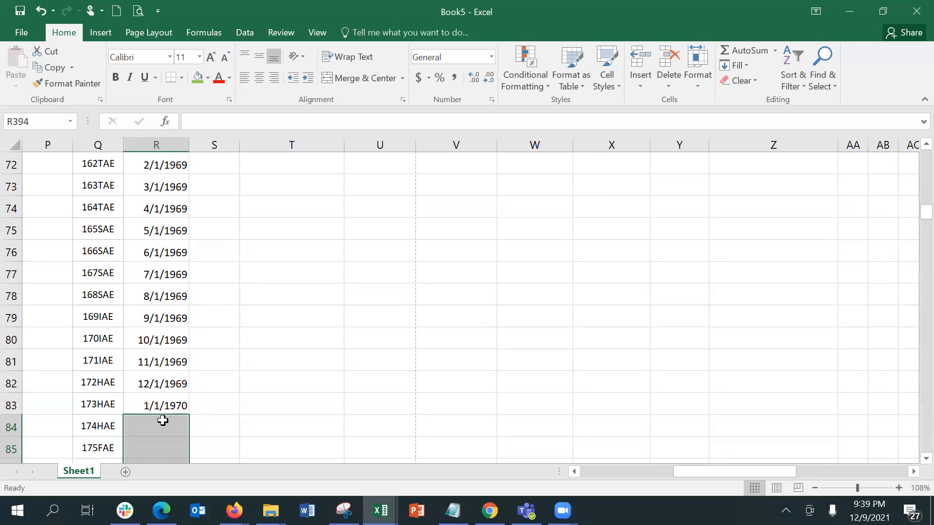
Copy the 1/1/1964–1/1/1970 date block in R11:R83
left_click(165, 402)
left_click_drag(166, 402, 165, 402)
scroll(167, 402, "up", 20)
scroll(166, 402, "up", 1)
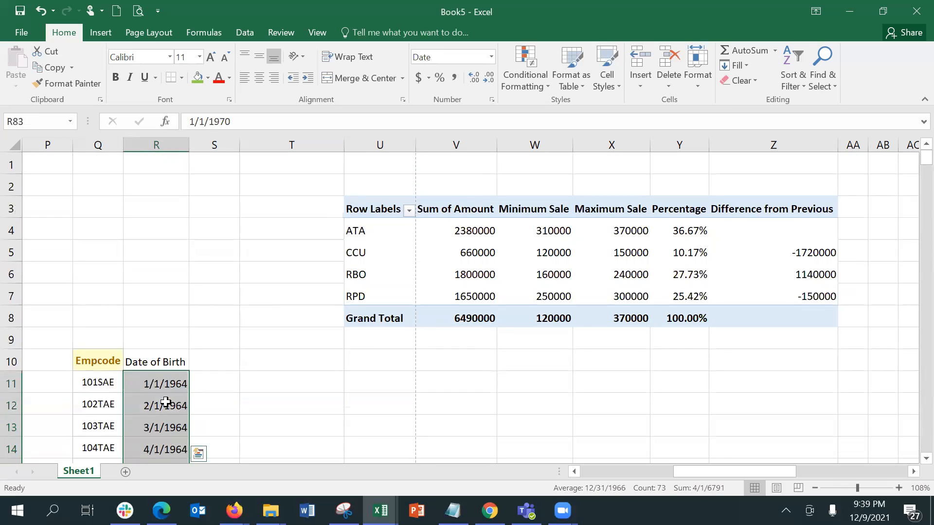
key("ctrl+c")
Paste the date block at R84 and again at R157
key("Page_Down")
key("Page_Down")
key("Page_Down")
key("Page_Down")
key("Page_Down")
key("Page_Down")
key("Page_Down")
key("Up")
key("Up")
key("Up")
key("Up")
key("Up")
key("Up")
key("Up")
key("Up")
key("Up")
key("Up")
key("Up")
key("Up")
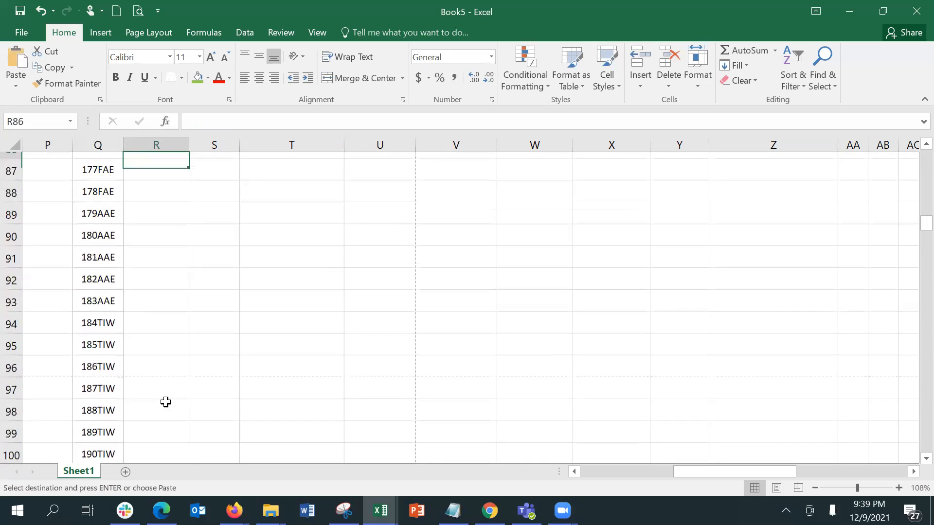
key("Up")
key("Up")
key("Up")
key("Up")
key("Down")
key("Down")
key("Down")
key("Up")
key("ctrl+v")
key("Down")
key("Down")
key("Down")
key("Down")
key("Down")
key("Down")
key("Down")
key("Down")
key("Down")
key("Down")
key("Down")
key("Down")
key("Down")
key("Down")
key("Down")
key("Down")
key("Down")
key("Down")
key("Down")
key("Down")
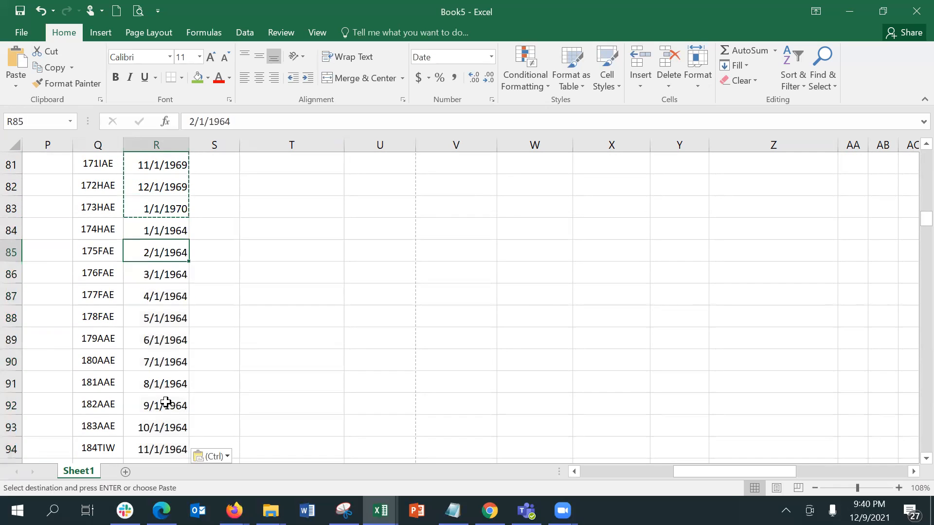
key("Down")
key("Down")
key("Down")
key("Down")
key("Down")
key("Down")
key("Down")
key("Down")
key("Down")
key("Down")
key("Down")
key("Down")
key("Down")
key("Down")
key("Down")
key("Down")
key("Down")
key("Down")
key("Down")
key("Down")
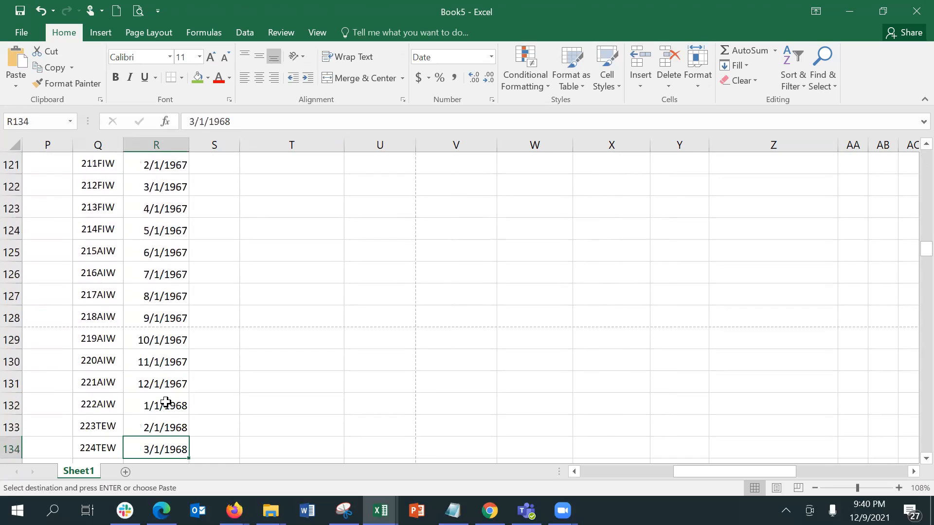
key("Down")
key("Down")
key("Down")
key("Down")
key("Down")
key("Down")
key("Down")
key("Down")
key("Down")
key("Down")
key("Down")
key("Down")
key("Down")
key("Down")
key("Down")
key("Down")
key("Down")
key("Down")
key("Down")
key("Down")
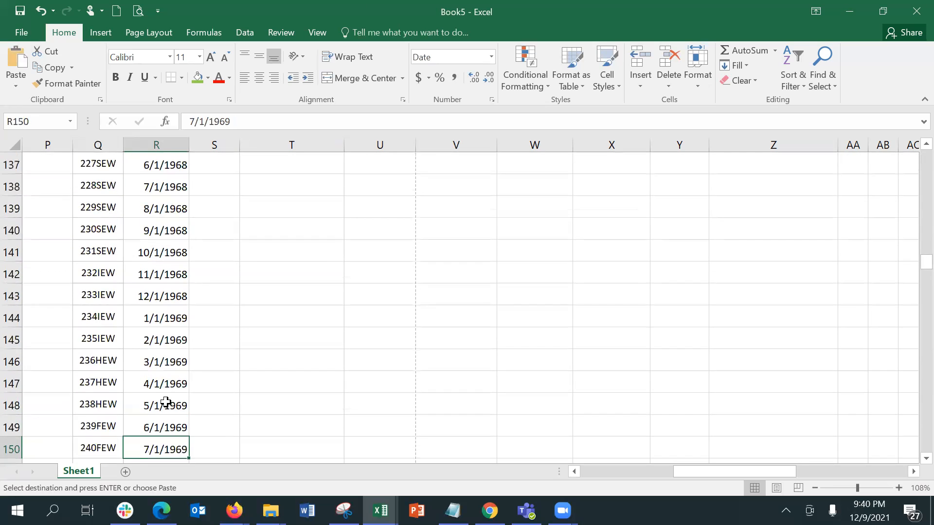
key("Up")
key("Up")
key("Up")
key("Up")
key("Up")
key("Up")
key("Up")
key("Up")
key("Up")
key("Up")
key("Up")
key("Up")
key("Up")
key("Up")
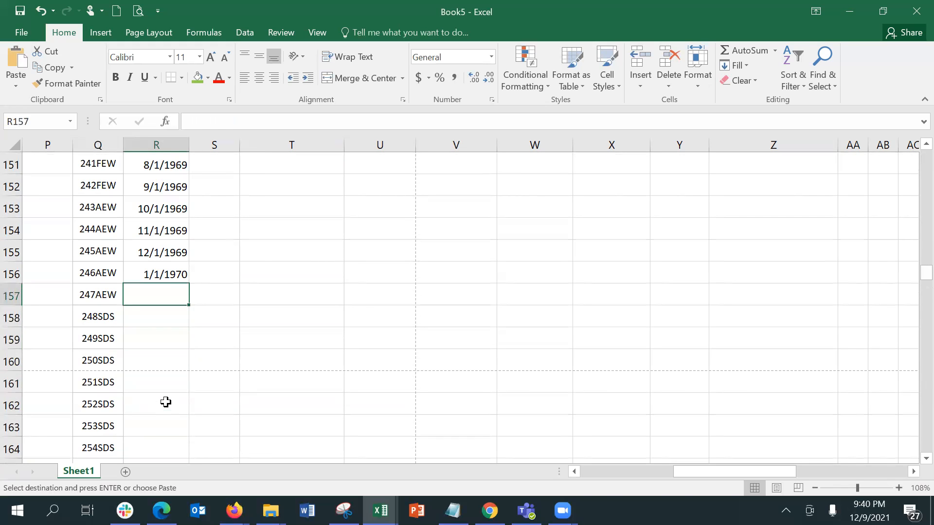
key("ctrl+v")
Paste the date block at R230, R303 and R361
key("Down")
key("Down")
key("Down")
key("Down")
key("Down")
key("Down")
key("Down")
key("Down")
key("Down")
key("Down")
key("Down")
key("Down")
key("Down")
key("Down")
key("Down")
key("Down")
key("Down")
key("Down")
key("Down")
key("Down")
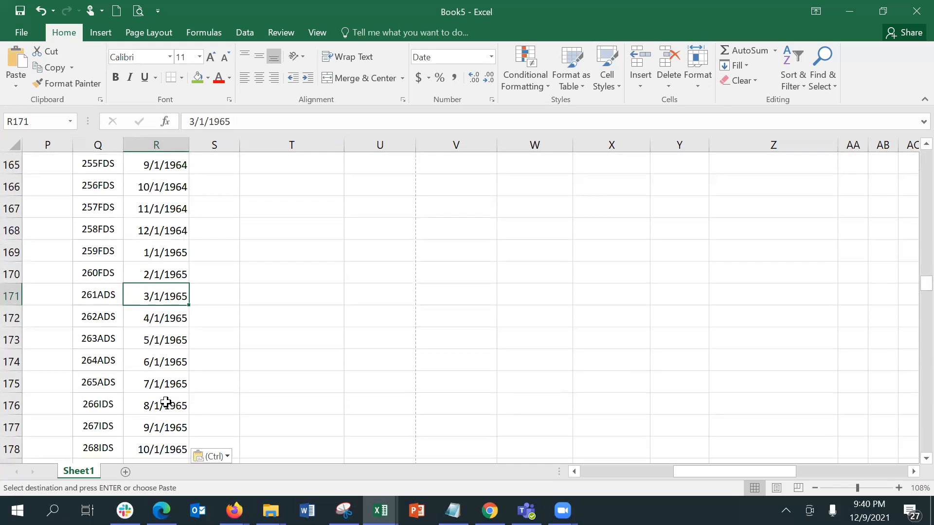
key("Down")
key("Down")
key("Down")
key("Down")
key("Down")
key("Down")
key("Down")
key("Down")
key("Down")
key("Down")
key("Down")
key("Down")
key("Down")
key("Down")
key("Down")
key("Down")
key("Down")
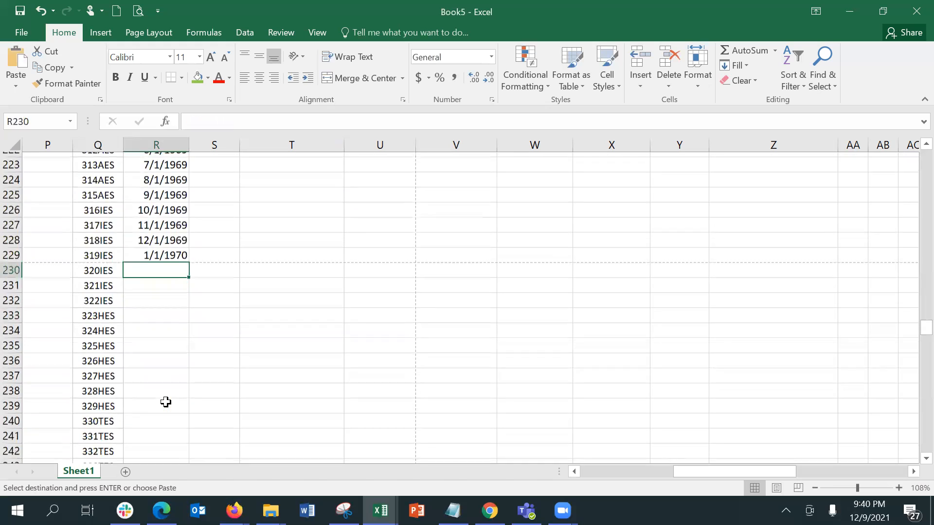
key("ctrl+v")
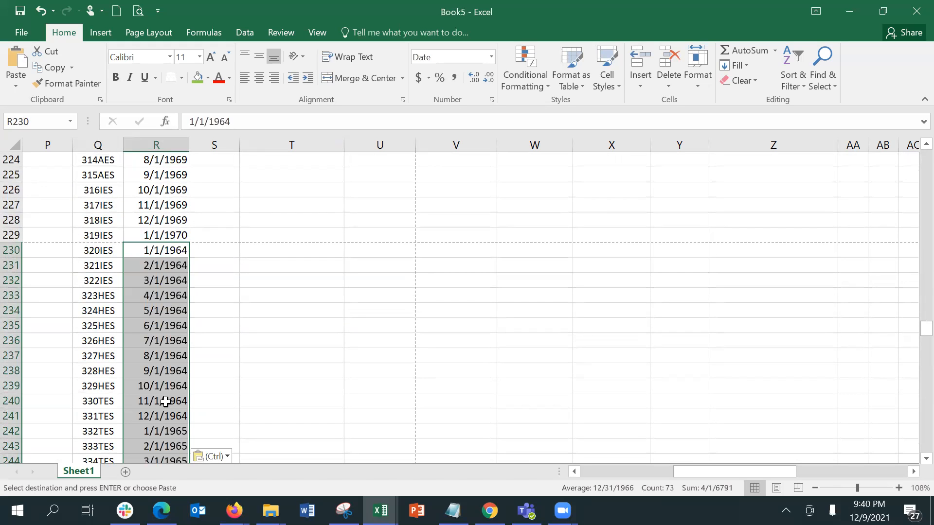
key("Down")
key("Down")
key("Down")
key("Down")
key("Down")
key("Down")
key("Down")
key("Down")
key("Down")
key("Down")
key("Down")
key("Down")
key("Down")
key("Down")
key("Down")
key("Down")
key("Down")
key("Down")
key("Down")
key("Down")
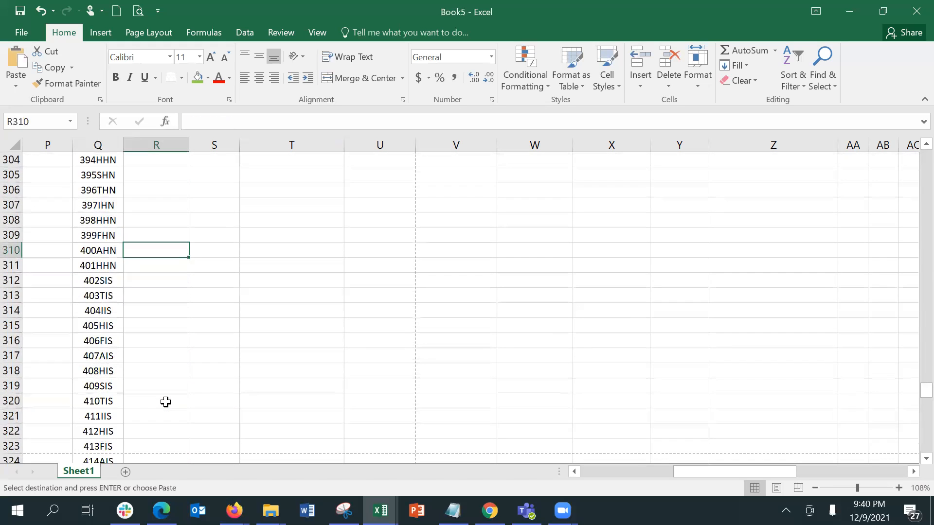
key("Up")
key("Up")
key("Up")
key("Down")
key("ctrl+v")
key("Down")
key("Down")
key("Down")
key("Down")
key("Down")
key("Down")
key("Down")
key("Down")
key("Down")
key("Down")
key("Down")
key("Down")
key("Down")
key("Down")
key("Down")
key("Down")
key("Down")
key("Down")
key("Down")
key("Down")
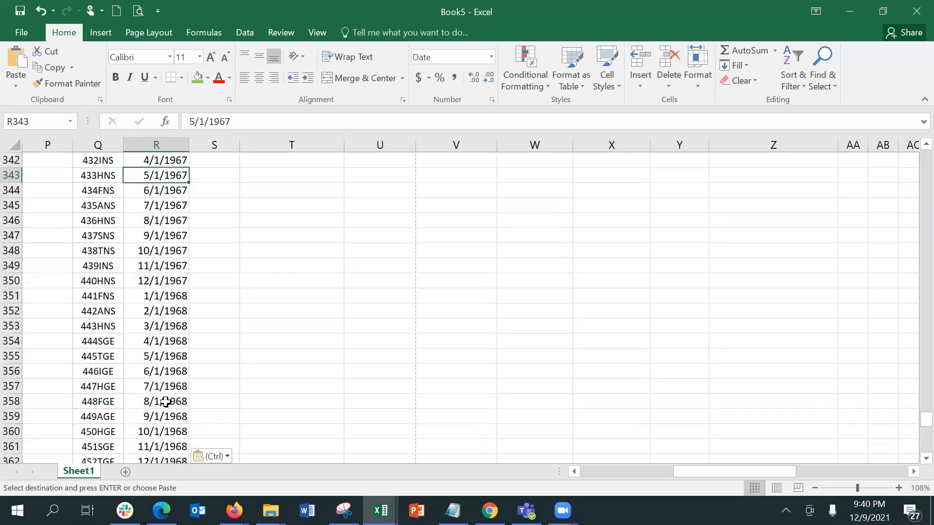
key("Up")
key("Up")
key("Up")
key("Up")
key("Up")
key("Up")
key("Up")
key("Up")
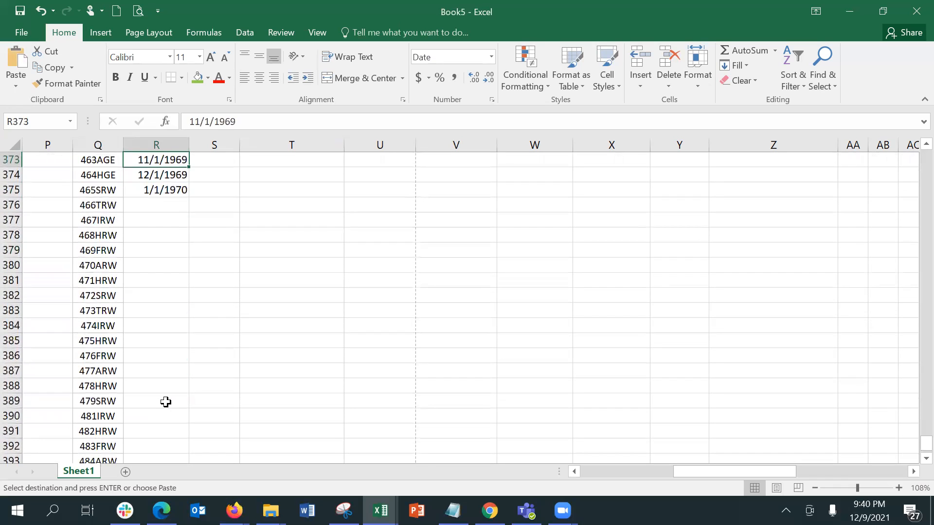
key("Up")
key("Up")
key("Up")
key("Up")
key("Up")
key("Up")
key("Up")
key("Up")
key("Up")
key("Up")
key("Up")
key("Up")
key("Return")
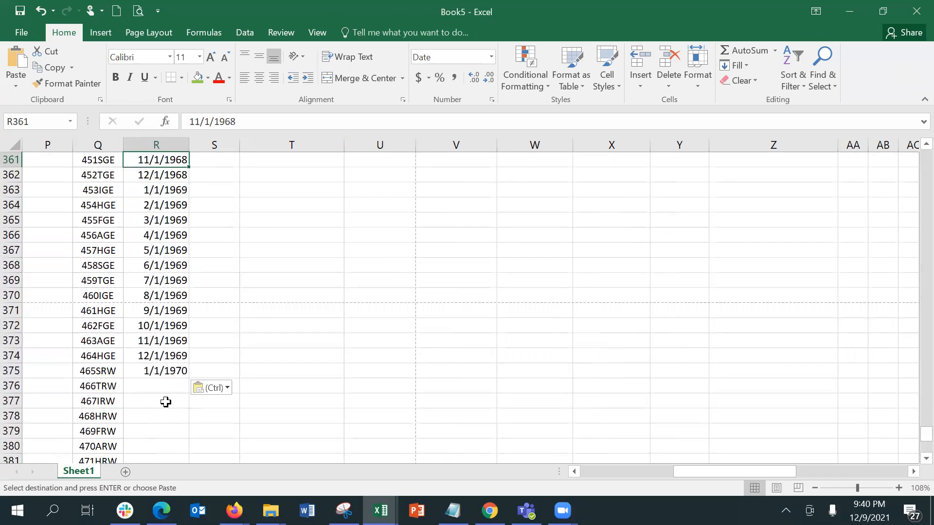
key("Down")
key("Down")
key("Down")
key("Down")
key("Down")
key("Down")
key("Down")
key("Down")
key("Down")
key("Down")
key("Down")
key("Down")
key("Down")
key("Down")
key("Down")
key("Down")
key("Down")
key("Down")
key("Down")
key("Down")
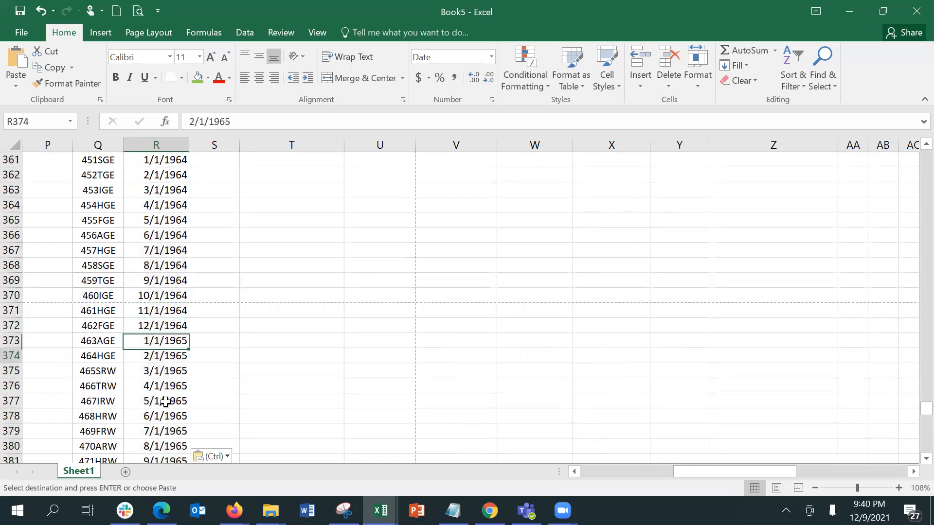
key("Down")
key("Down")
key("Down")
key("Down")
key("Down")
key("Down")
key("Down")
key("Down")
key("Down")
key("Down")
key("Down")
key("Down")
key("Down")
key("Down")
key("Down")
key("Down")
key("Down")
key("Down")
key("Down")
key("Down")
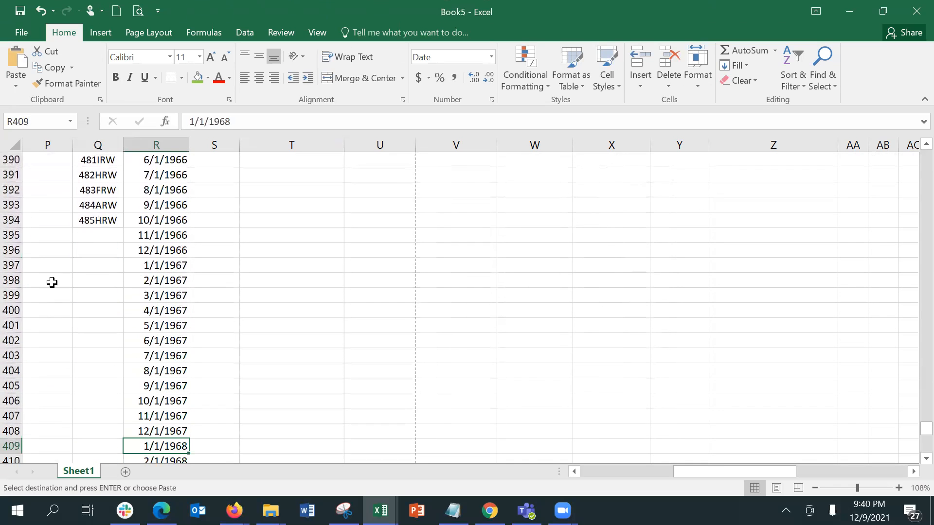
Clear the contents of rows 395 to 475 to remove the surplus dates
left_click(11, 237)
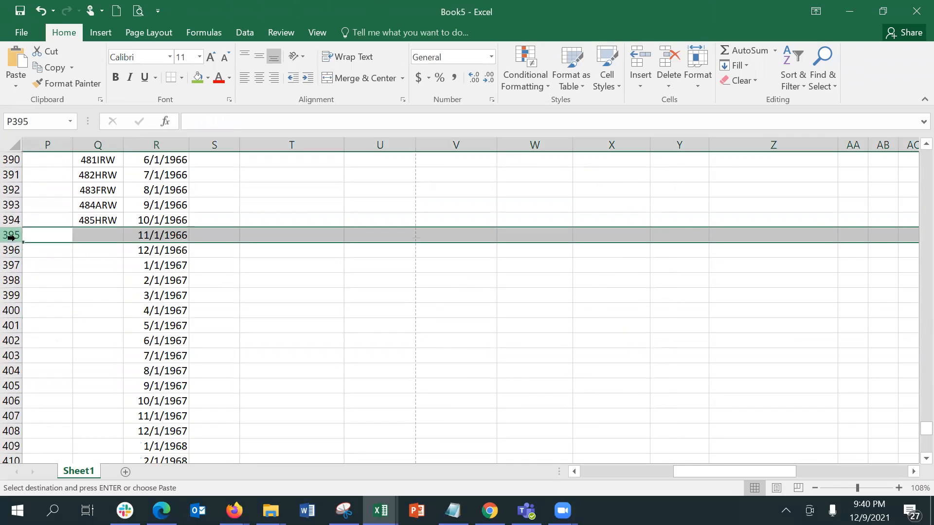
key("shift+Page_Down")
key("shift+Page_Down")
key("shift+Page_Down")
key("shift+Page_Down")
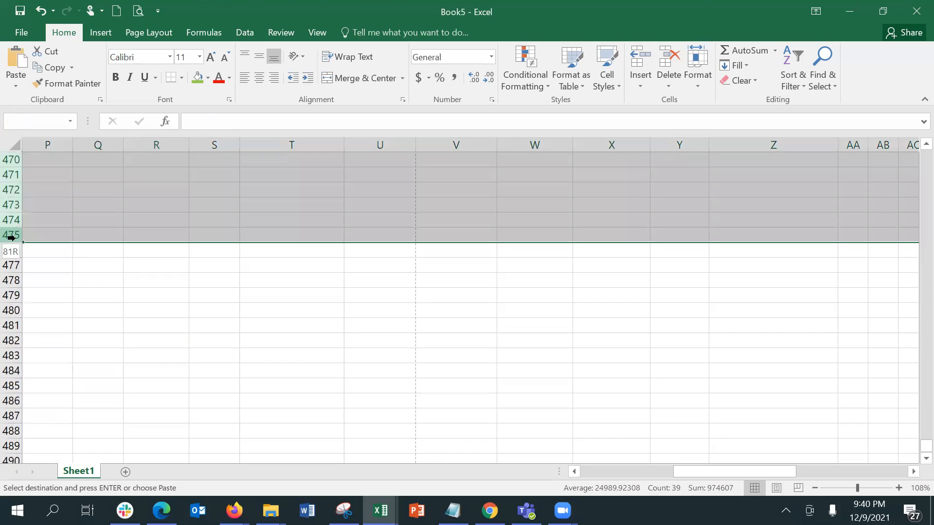
right_click(116, 220)
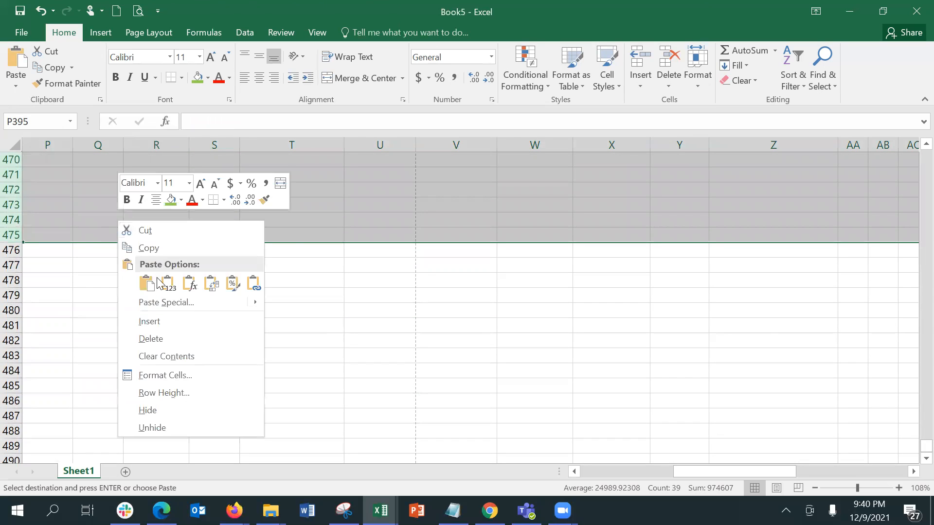
left_click(182, 353)
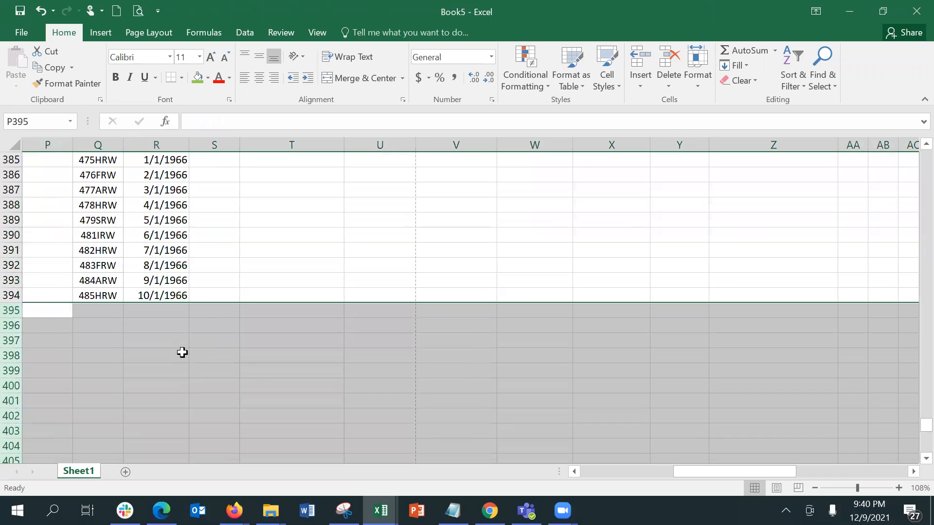
left_click(170, 298)
key("ctrl+Up")
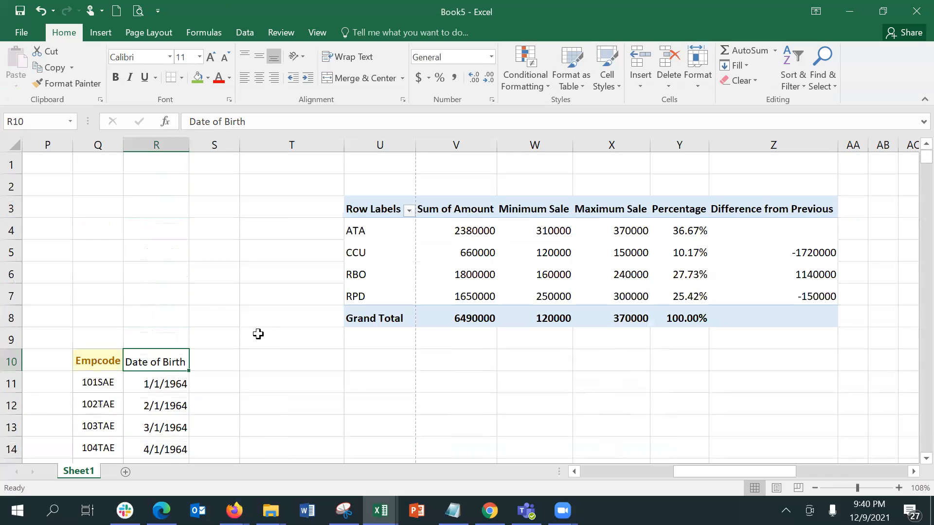
Enter the heading 'Age' in S10 beside Date of Birth, then return to S11
key("Right")
type("Agu")
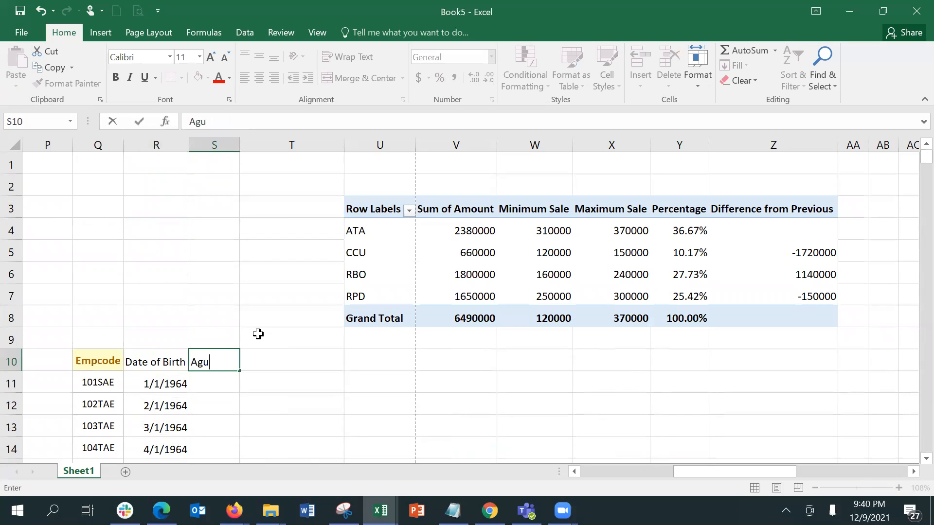
key("BackSpace")
type("e")
key("Return")
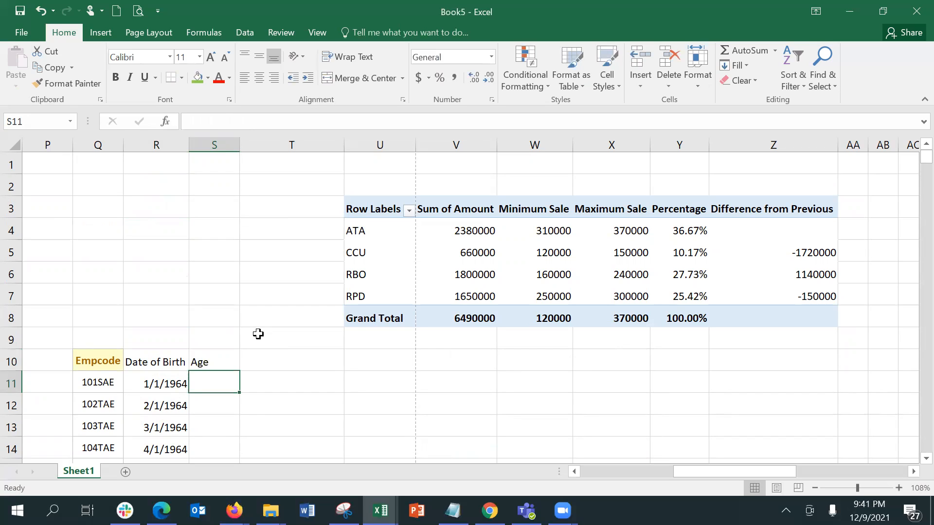
key("Down")
key("Down")
key("Down")
key("Down")
key("Down")
key("Down")
key("Down")
key("Down")
key("Down")
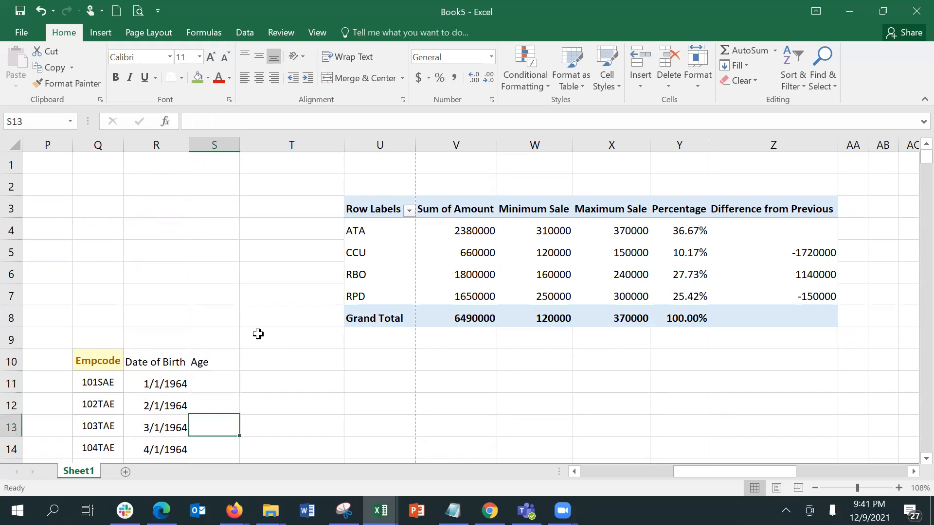
key("Down")
key("Down")
key("Down")
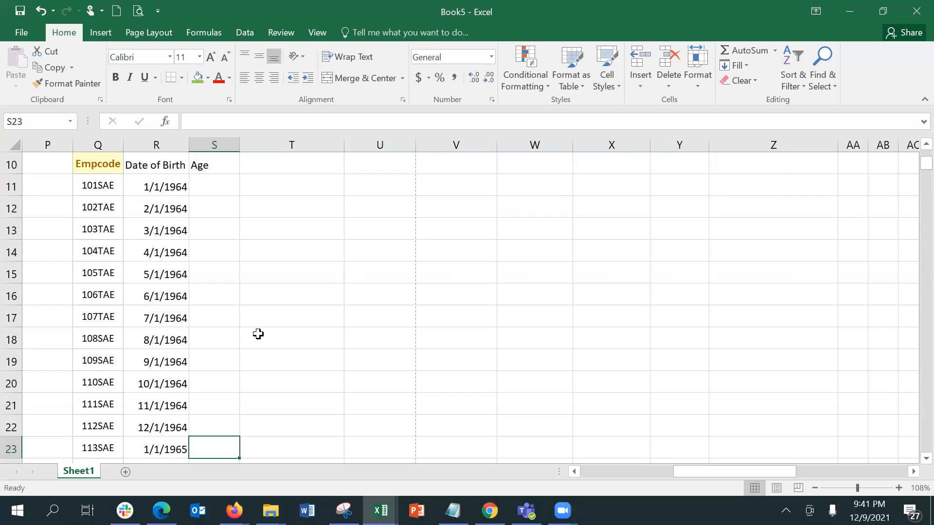
left_click(210, 186)
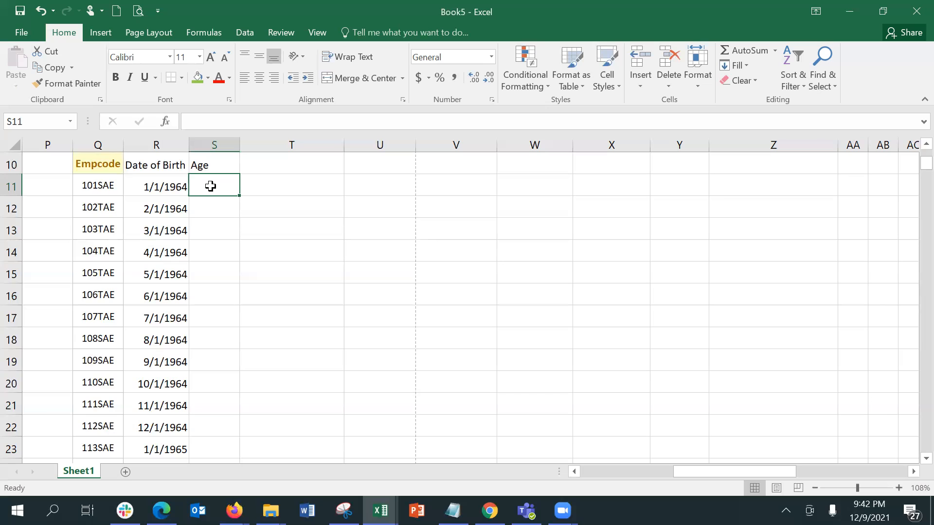
Try a =TODAY() formula in S11, then clear the cell again
type("=d")
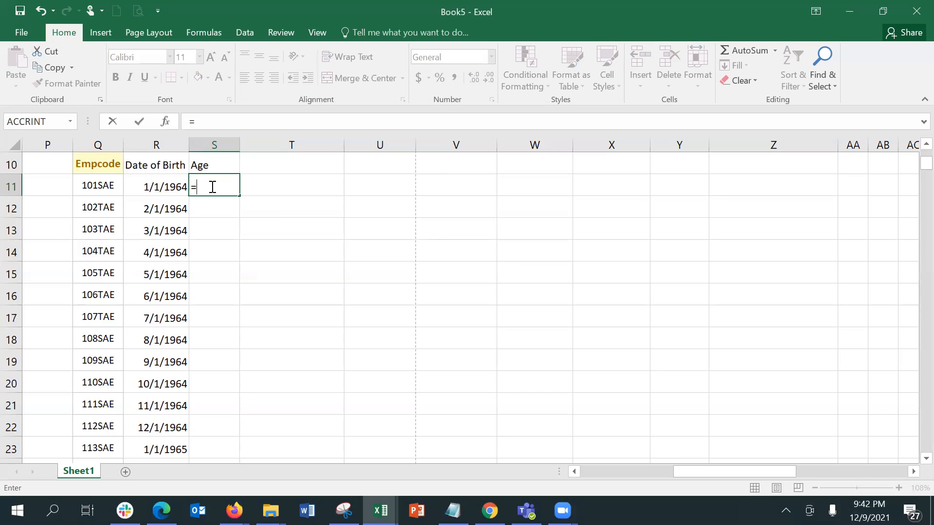
key("BackSpace")
type("=d")
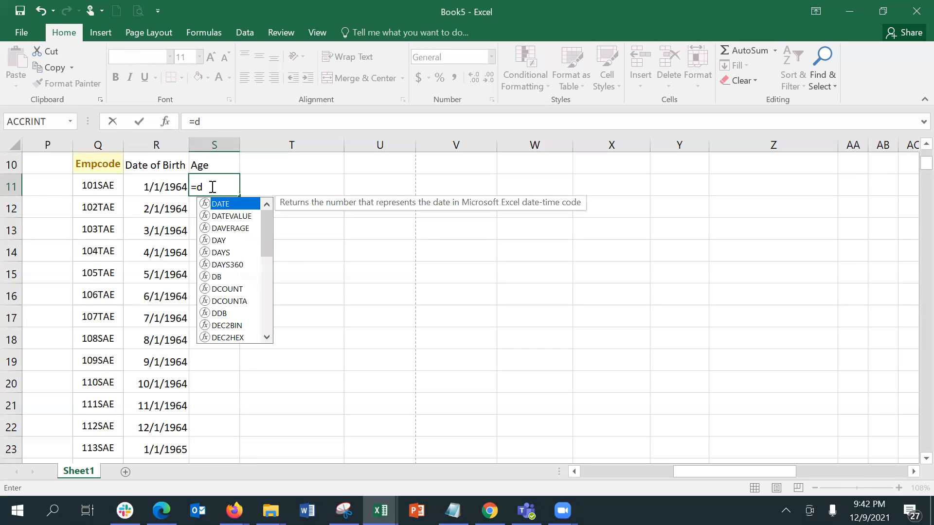
key("BackSpace")
type("today")
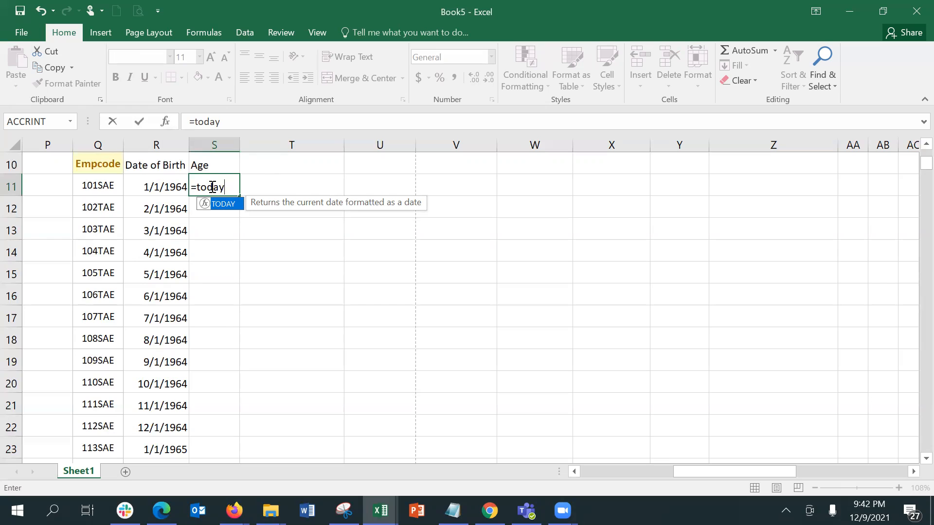
type("()")
key("Return")
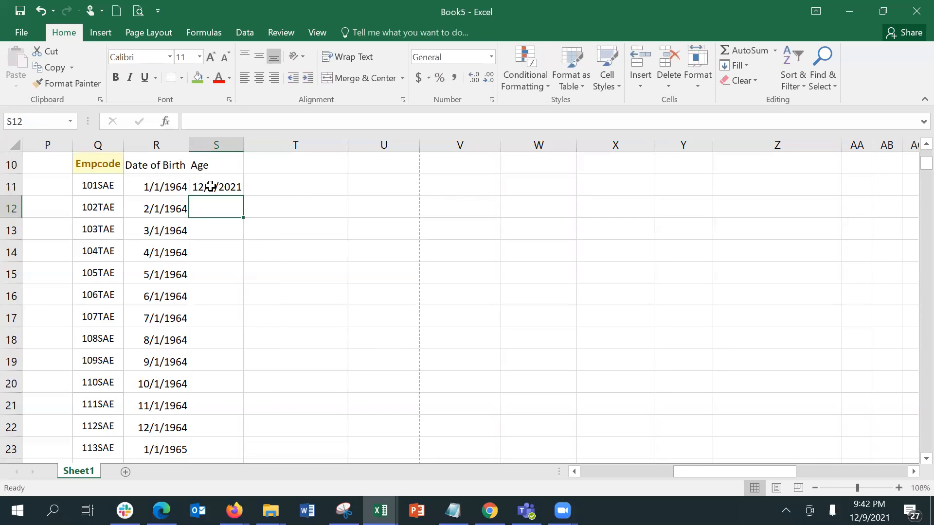
left_click(211, 186)
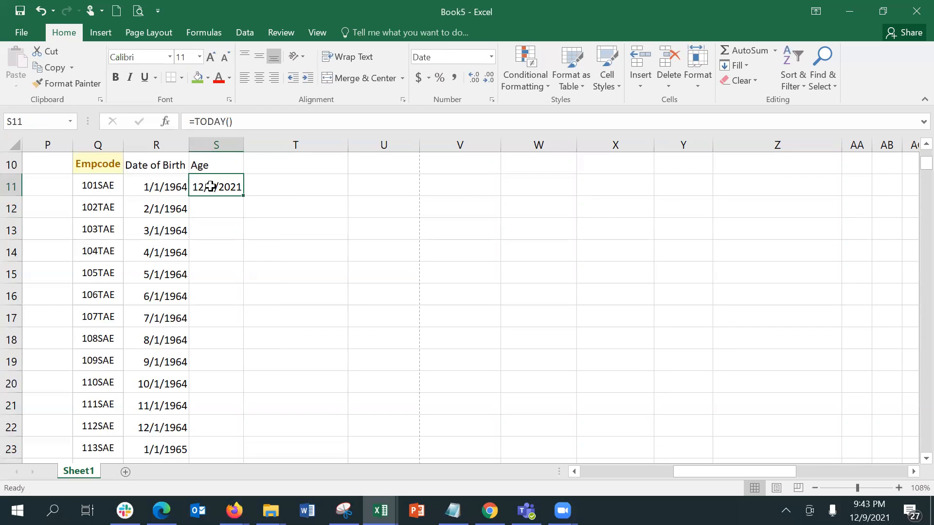
key("BackSpace")
key("Return")
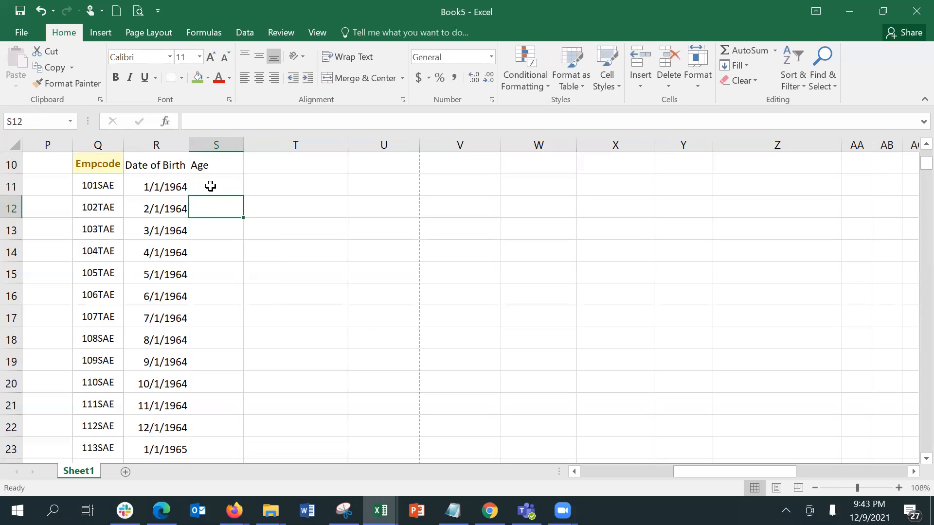
Start a =DATEDIF( formula in S11 and bring up its Function Arguments dialog
left_click(210, 187)
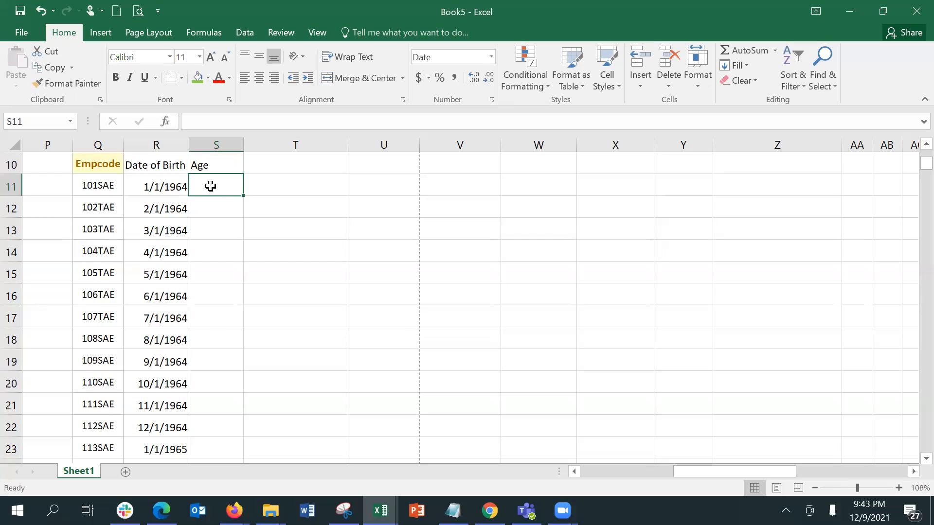
type("=")
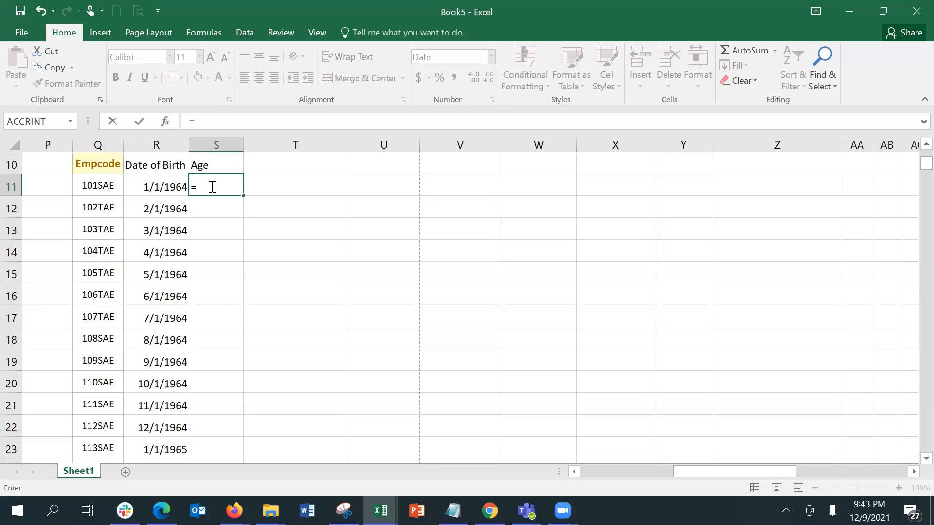
type("datedif")
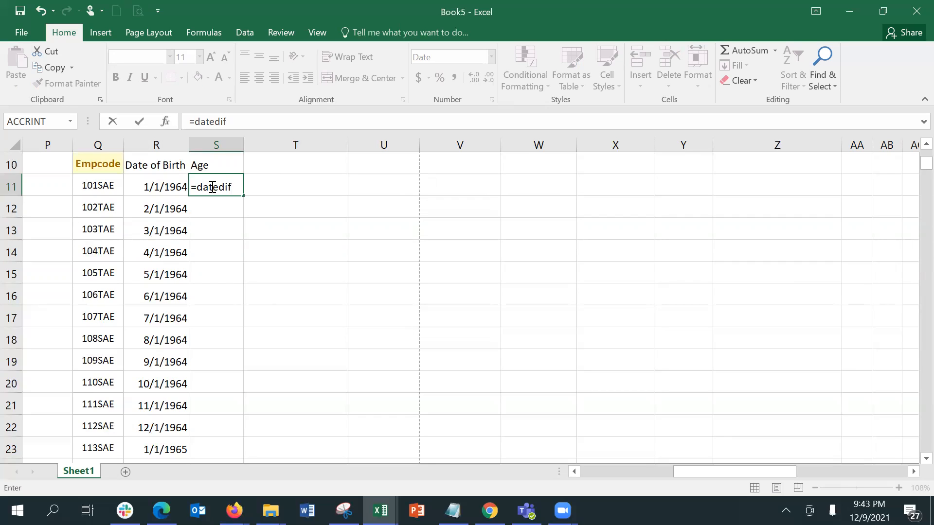
type("(")
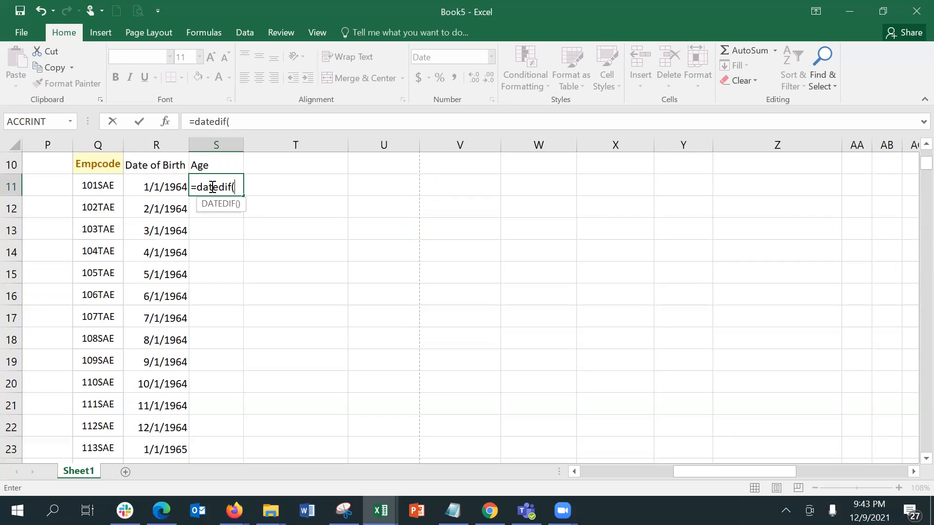
left_click(165, 121)
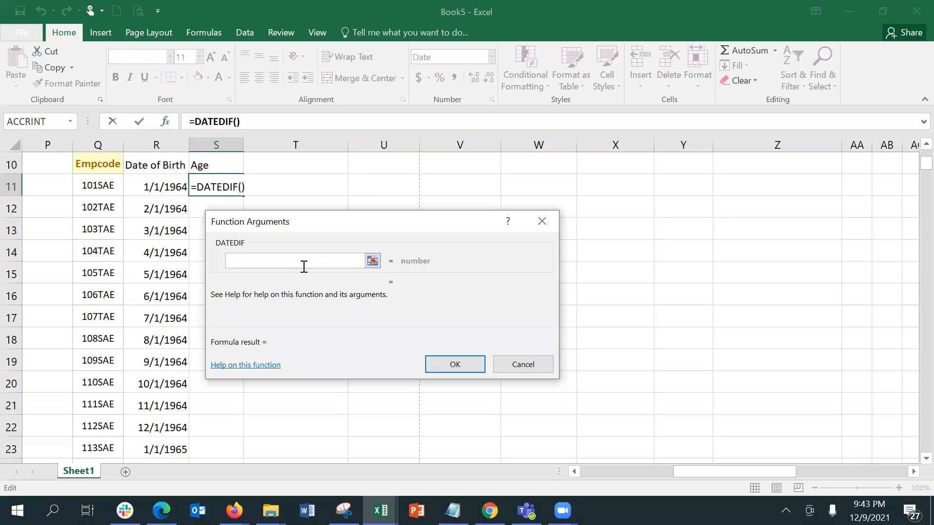
Enter =DATEDIF(R11,TODAY(),"y") in S11 to get the first employee's age in years
left_click(172, 184)
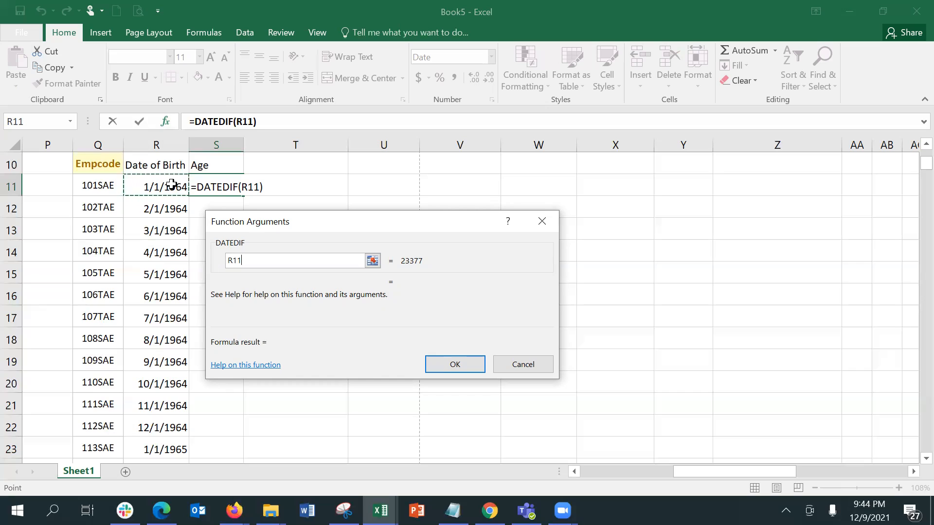
type(",")
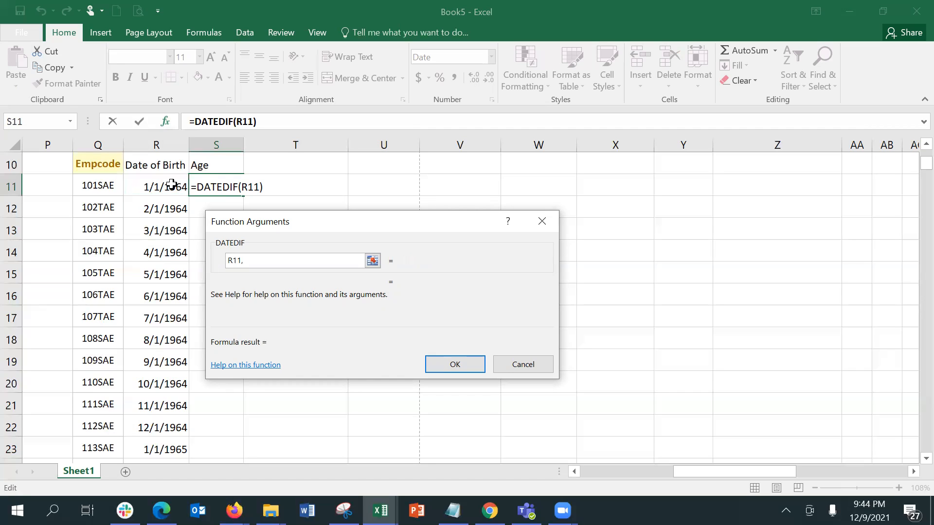
type("today(),")
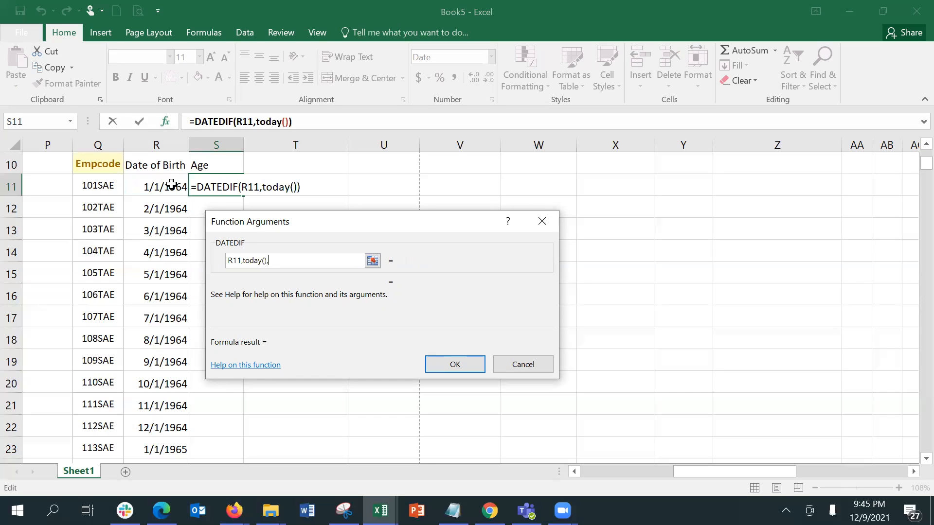
type("\"y\"")
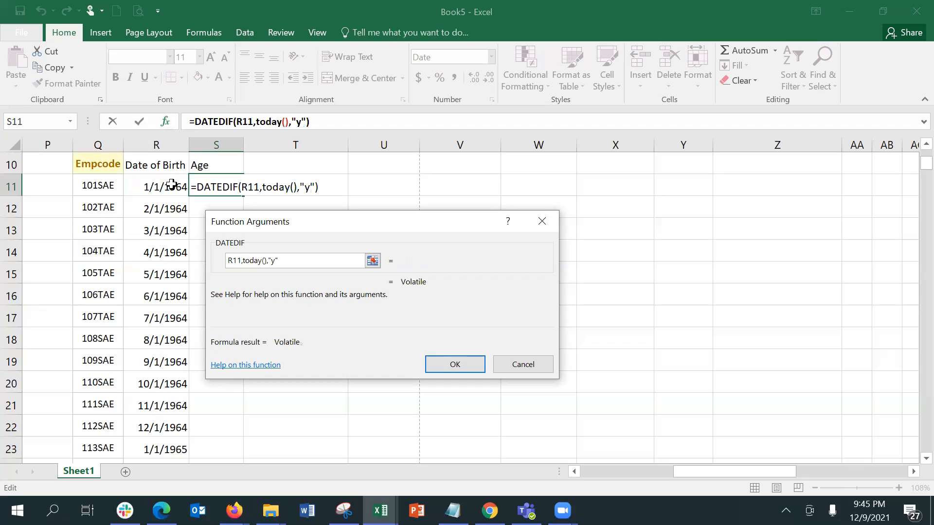
key("Return")
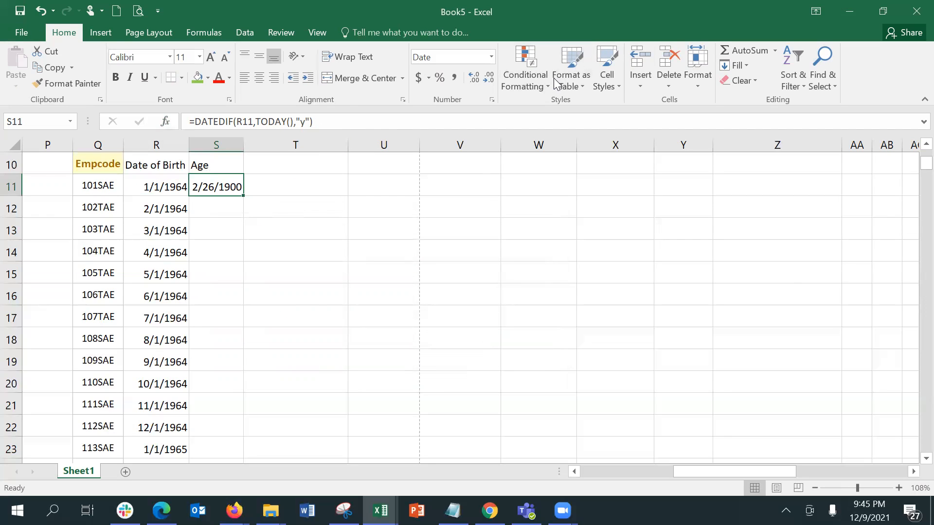
double_click(773, 20)
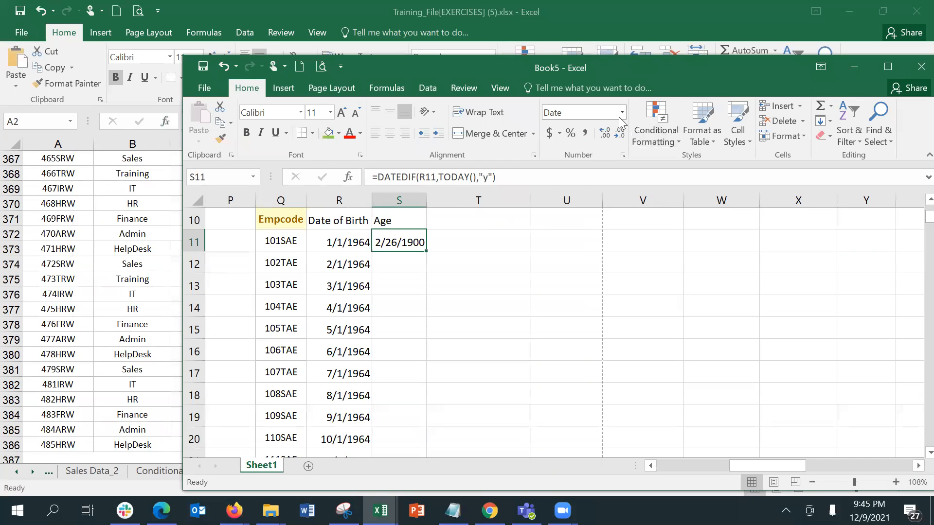
Switch S11 from Date to Number format so the age reads 57.00
left_click(621, 112)
left_click(603, 168)
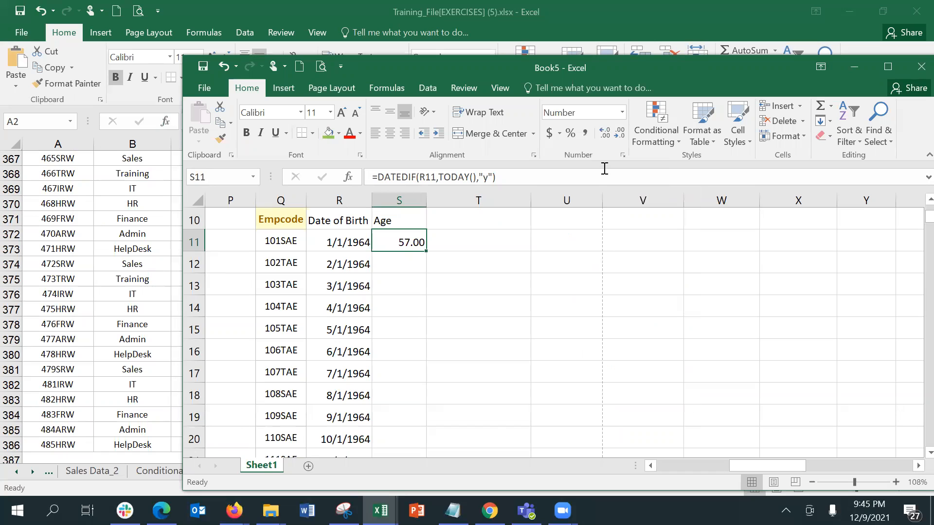
double_click(738, 71)
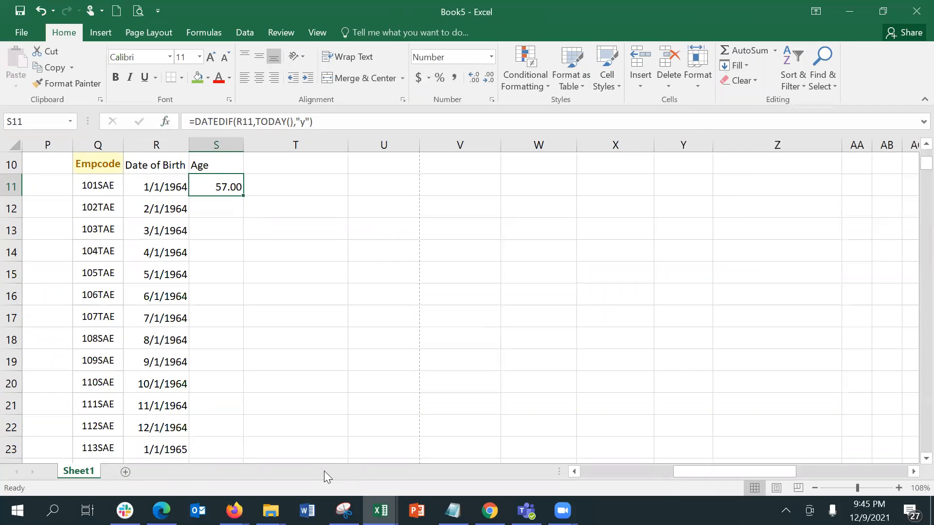
left_click(167, 121)
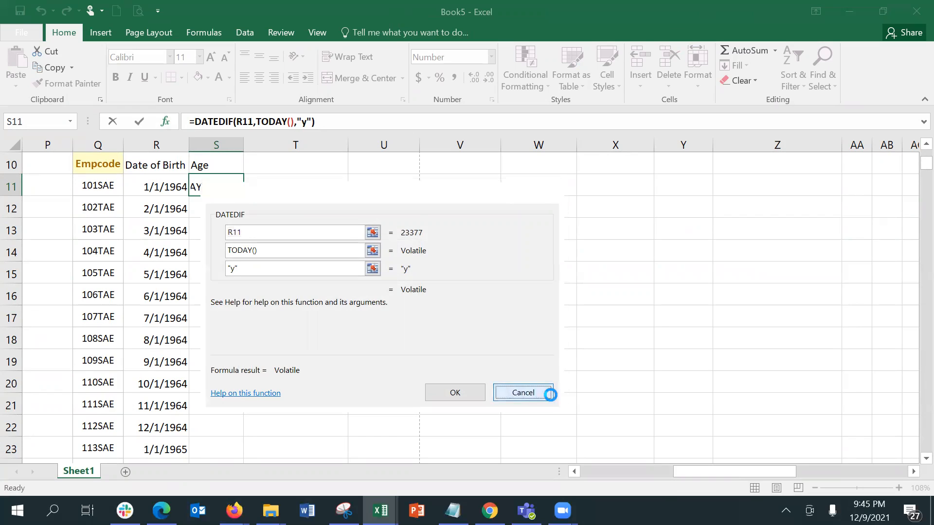
left_click(548, 393)
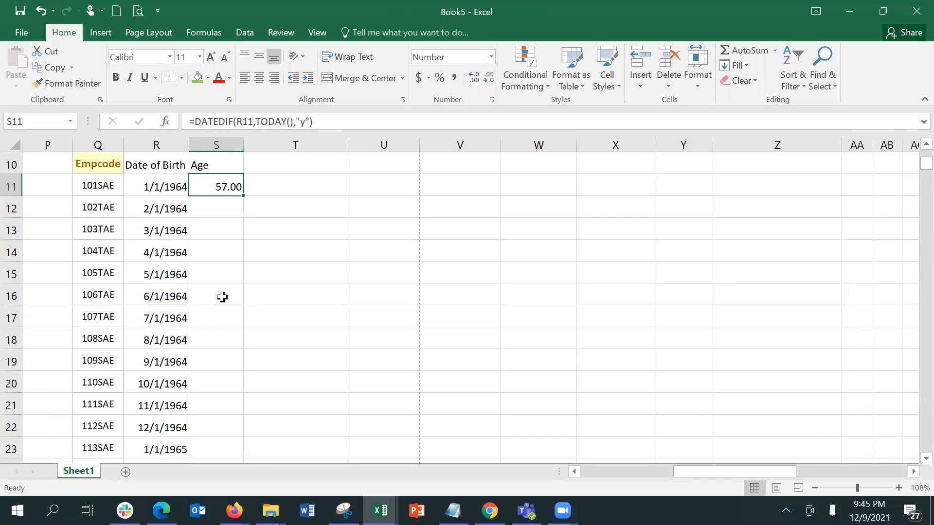
Try out selecting the Age column from S11 down to the end of the data
key("ctrl+shift+Down")
key("ctrl+shift+Up")
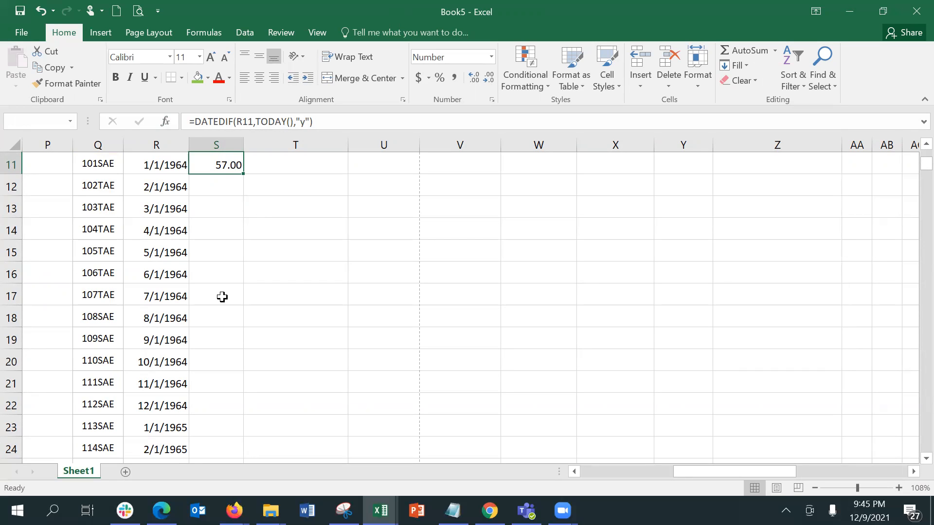
key("ctrl+shift+Down")
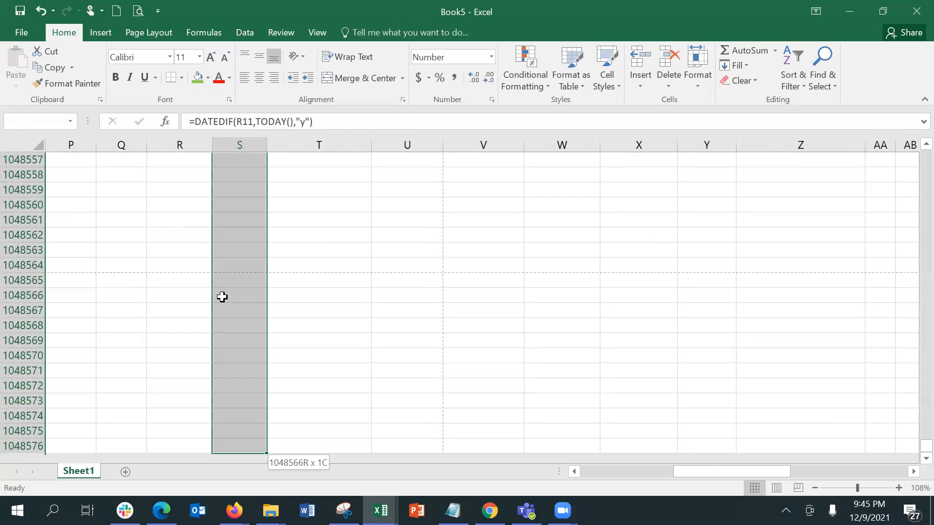
key("ctrl+shift+Up")
key("Left")
key("Right")
key("ctrl+shift+Down")
key("shift+Up")
key("shift+Up")
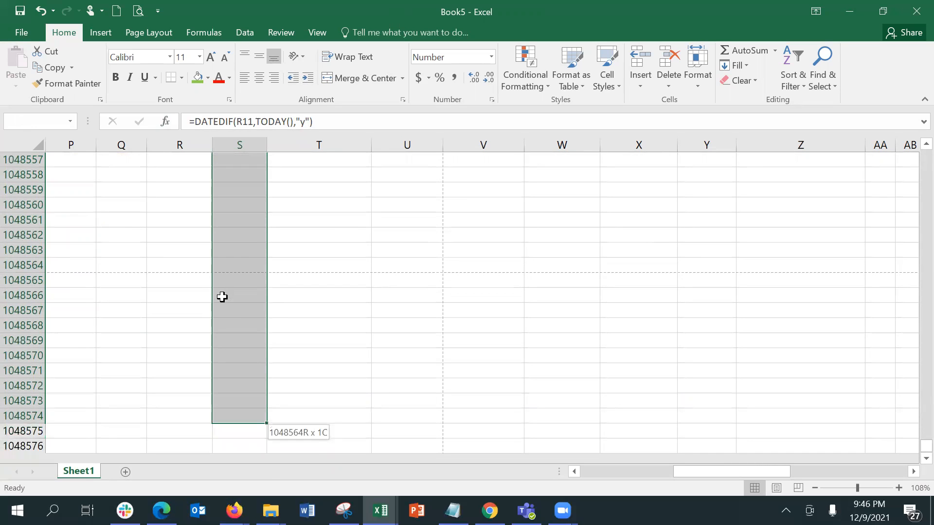
key("ctrl+shift+Up")
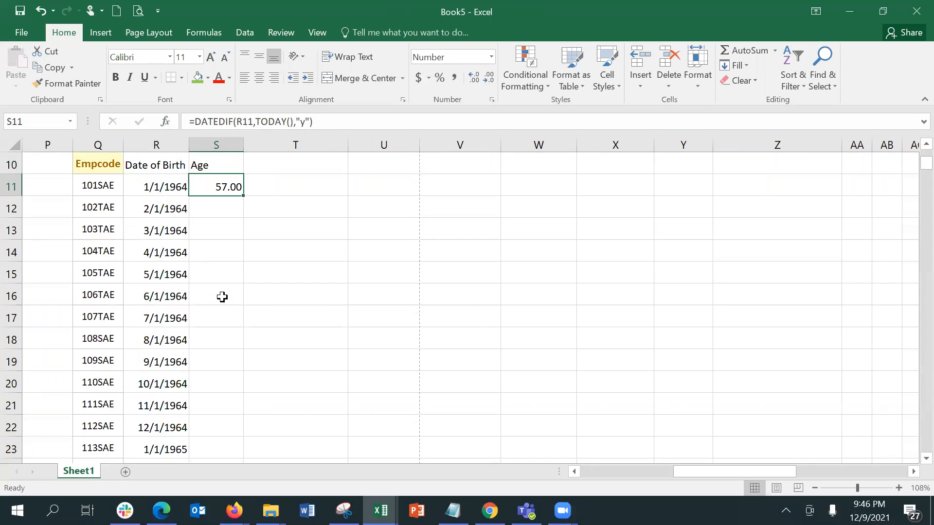
key("ctrl+shift+Down")
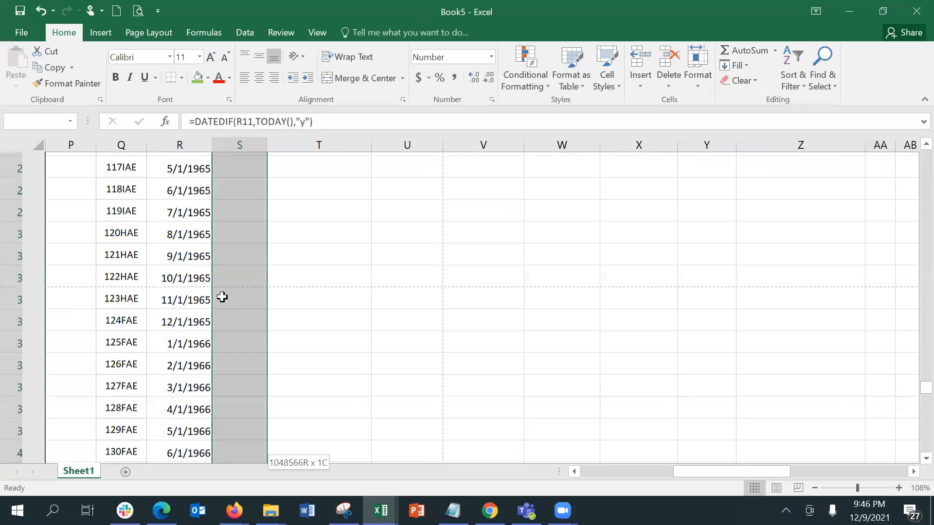
key("shift+Up")
key("ctrl+Up")
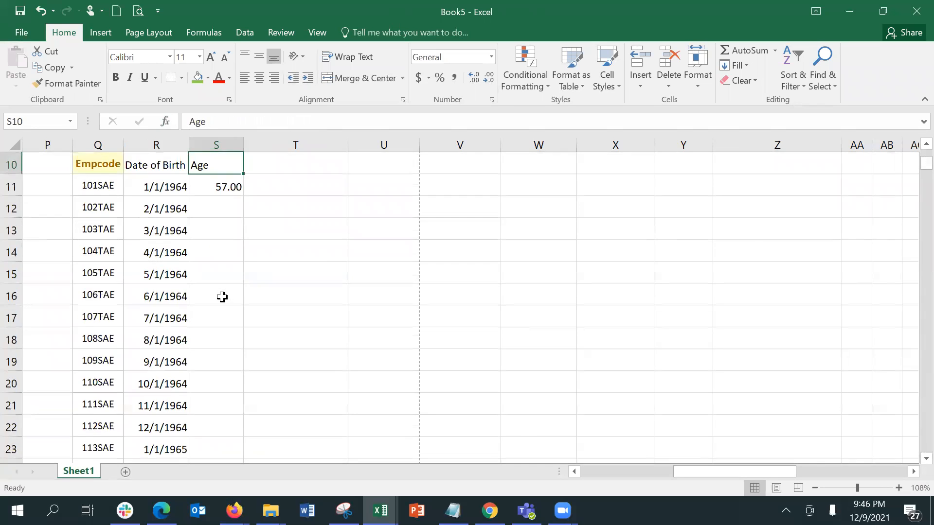
key("Down")
key("Down")
key("Up")
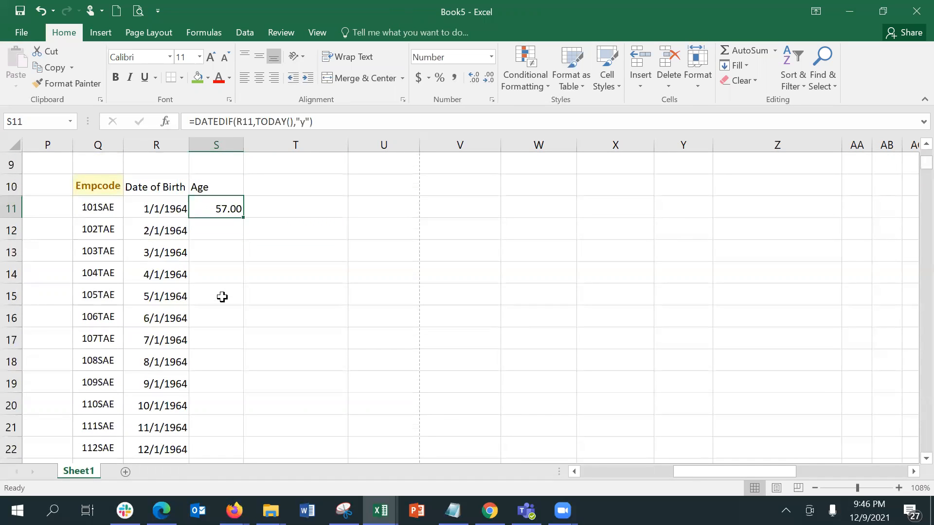
Select S11:S394 and fill the DATEDIF age formula down with Ctrl+D
key("ctrl+shift+Down")
key("ctrl+Up")
key("Down")
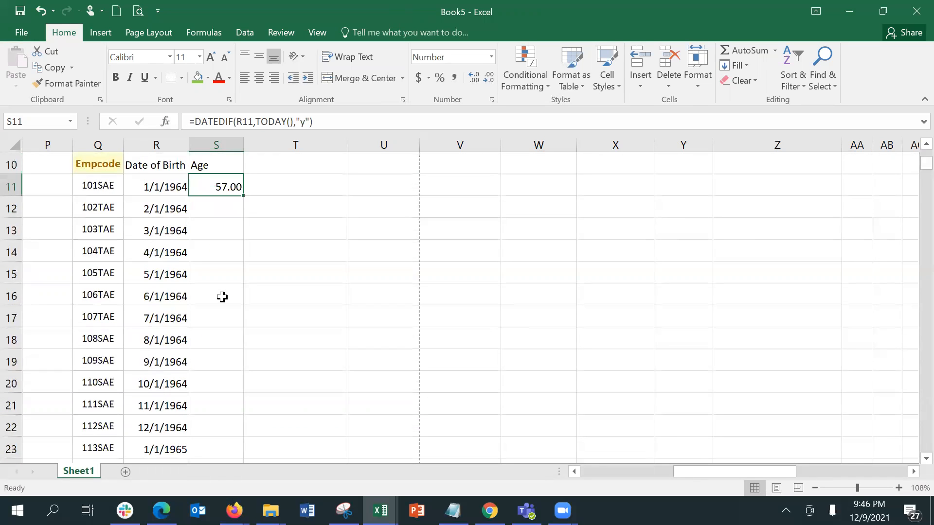
key("shift+Down")
key("shift+Down")
key("shift+Down")
key("shift+Down")
key("shift+Down")
key("shift+Down")
key("shift+Down")
key("shift+Down")
key("shift+Down")
key("shift+Down")
key("shift+Down")
key("shift+Down")
key("shift+Down")
key("shift+Down")
key("shift+Down")
key("shift+Down")
key("shift+Down")
key("shift+Down")
key("shift+Down")
key("shift+Down")
key("shift+Down")
key("shift+Down")
key("shift+Down")
key("shift+Down")
key("shift+Down")
key("shift+Down")
key("shift+Down")
key("shift+Down")
key("shift+Down")
key("shift+Down")
key("shift+Down")
key("shift+Down")
key("shift+Down")
key("shift+Down")
key("shift+Down")
key("shift+Down")
key("shift+Down")
key("shift+Down")
key("shift+Down")
key("shift+Down")
key("shift+Down")
key("shift+Down")
key("shift+Down")
key("shift+Down")
key("shift+Down")
key("shift+Down")
key("shift+Down")
key("shift+Down")
key("shift+Down")
key("shift+Down")
key("shift+Down")
key("shift+Down")
key("shift+Down")
key("shift+Down")
key("shift+Down")
key("shift+Down")
key("shift+Down")
key("shift+Down")
key("shift+Down")
key("shift+Down")
key("shift+Down")
key("shift+Down")
key("shift+Down")
key("shift+Down")
key("shift+Down")
key("shift+Down")
key("shift+Down")
key("shift+Down")
key("shift+Down")
key("shift+Down")
key("shift+Down")
key("shift+Down")
key("shift+Down")
key("shift+Down")
key("shift+Down")
key("shift+Down")
key("shift+Down")
key("shift+Down")
key("shift+Down")
key("shift+Down")
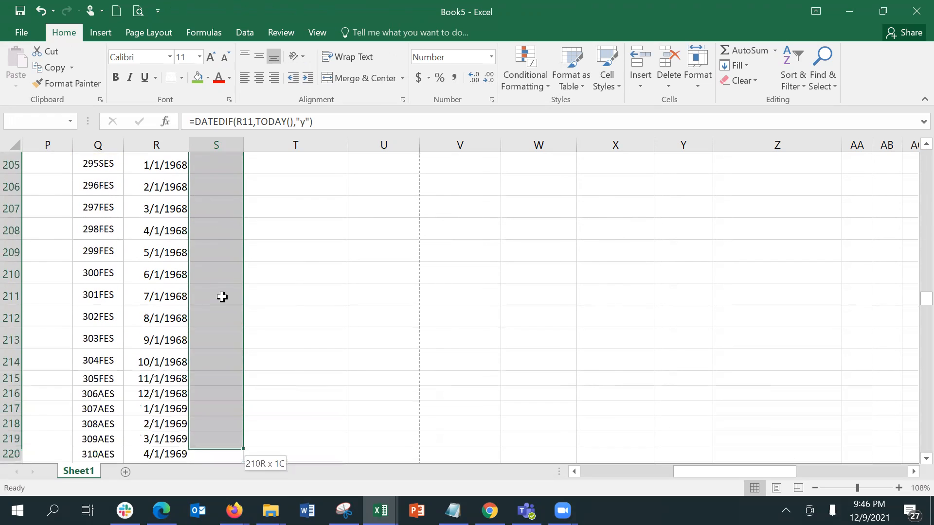
key("shift+Down")
key("shift+Down")
key("shift+Down")
key("shift+Down")
key("shift+Down")
key("shift+Down")
key("shift+Down")
key("shift+Down")
key("shift+Down")
key("shift+Down")
key("shift+Down")
key("shift+Down")
key("shift+Down")
key("shift+Down")
key("shift+Down")
key("shift+Down")
key("shift+Down")
key("shift+Down")
key("shift+Down")
key("shift+Down")
key("shift+Down")
key("shift+Down")
key("shift+Down")
key("shift+Down")
key("shift+Down")
key("shift+Down")
key("shift+Down")
key("shift+Down")
key("shift+Down")
key("shift+Down")
key("shift+Down")
key("shift+Down")
key("shift+Down")
key("shift+Down")
key("shift+Down")
key("shift+Down")
key("shift+Down")
key("shift+Down")
key("shift+Down")
key("shift+Down")
key("shift+Down")
key("shift+Down")
key("shift+Down")
key("shift+Down")
key("shift+Down")
key("shift+Down")
key("shift+Down")
key("shift+Down")
key("shift+Down")
key("shift+Down")
key("shift+Down")
key("shift+Down")
key("shift+Down")
key("shift+Down")
key("shift+Down")
key("shift+Down")
key("shift+Down")
key("shift+Down")
key("shift+Down")
key("shift+Down")
key("shift+Down")
key("shift+Down")
key("shift+Down")
key("shift+Down")
key("shift+Down")
key("shift+Down")
key("shift+Down")
key("shift+Down")
key("shift+Down")
key("shift+Down")
key("shift+Down")
key("shift+Down")
key("shift+Down")
key("shift+Down")
key("shift+Down")
key("shift+Down")
key("shift+Down")
key("shift+Down")
key("shift+Down")
key("shift+Down")
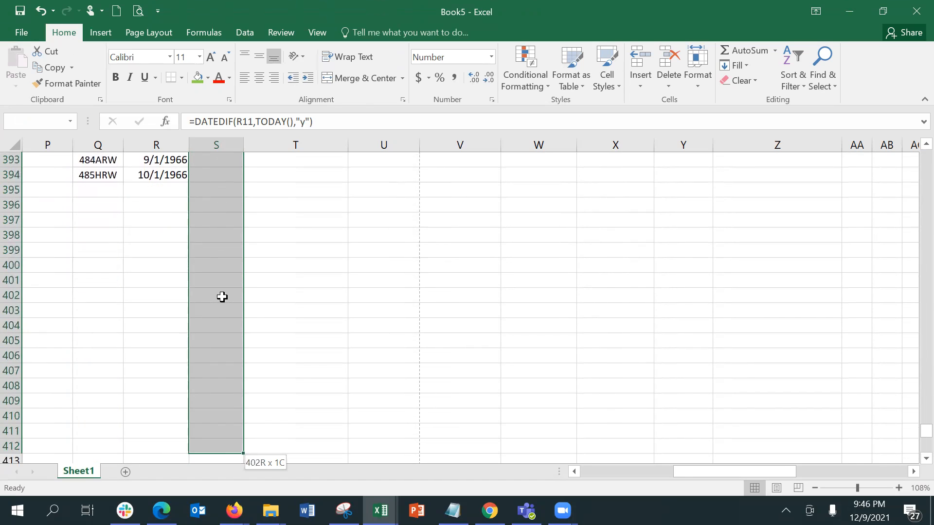
key("shift+Up")
key("shift+Up")
key("shift+Up")
key("shift+Up")
key("shift+Up")
key("shift+Up")
key("shift+Up")
key("shift+Up")
key("shift+Up")
key("shift+Up")
key("shift+Up")
key("shift+Up")
key("shift+Up")
key("shift+Up")
key("shift+Up")
key("shift+Up")
key("shift+Up")
key("shift+Up")
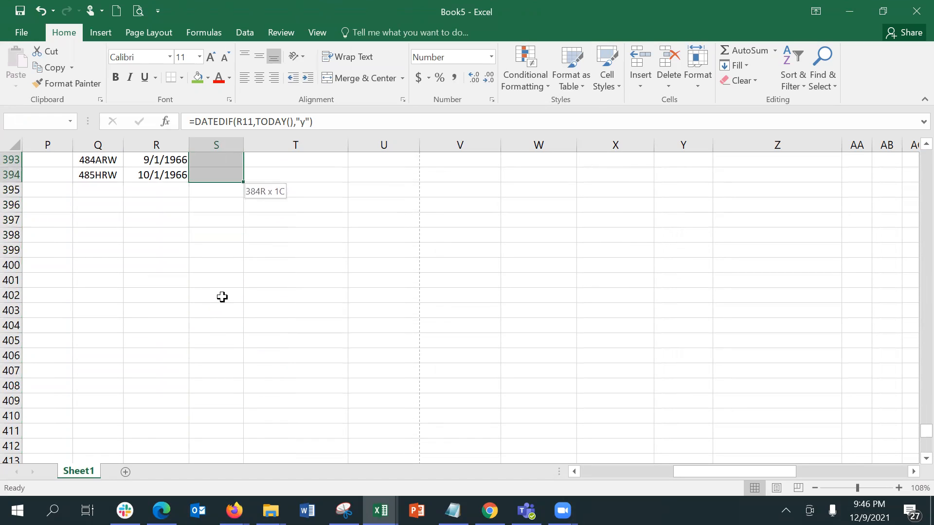
key("ctrl+d")
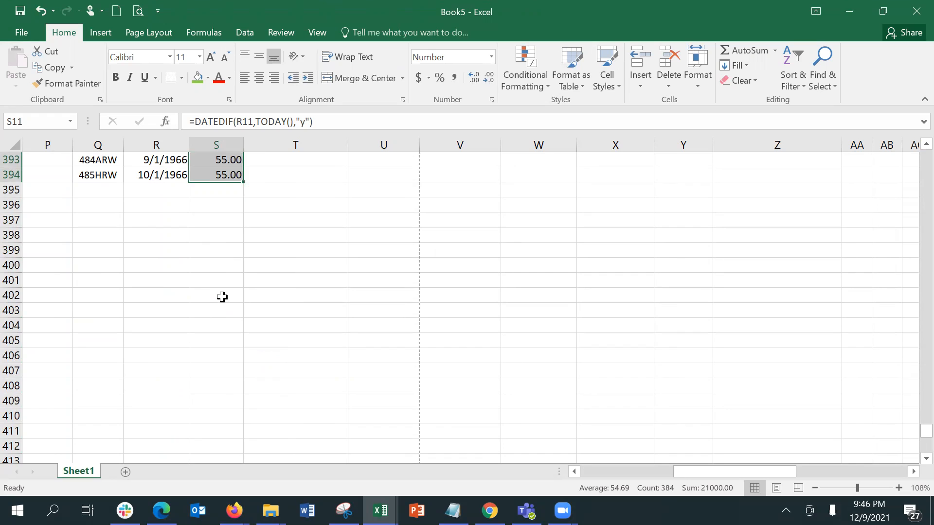
key("Up")
key("Up")
key("Up")
key("Up")
key("Up")
Check the calculated ages and birth dates down columns S and R
key("Down")
key("Down")
key("Down")
key("Down")
key("Down")
key("Down")
key("Down")
key("Down")
key("Down")
key("Down")
key("Down")
key("Down")
key("Down")
key("Down")
key("Down")
key("Down")
key("Down")
key("Down")
key("Down")
key("Down")
key("Down")
key("Down")
key("Down")
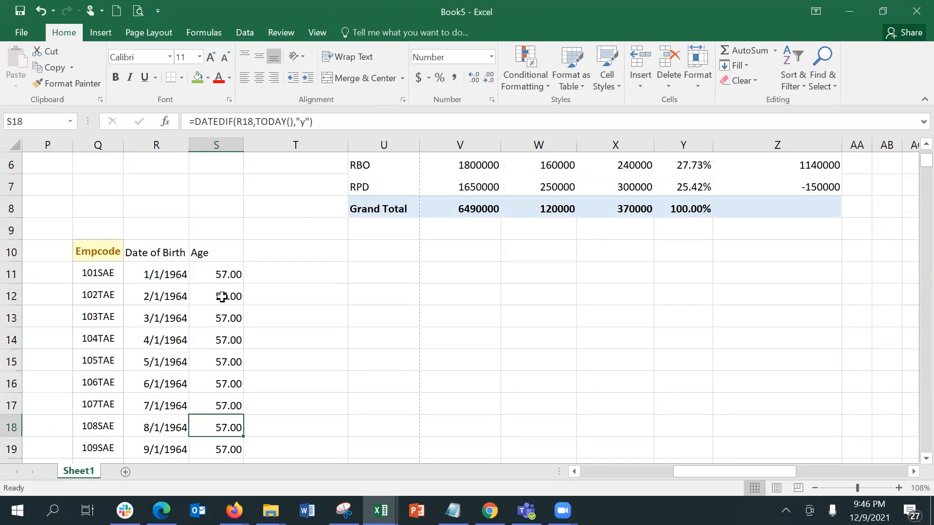
key("Down")
key("Down")
key("Down")
key("Down")
key("Down")
key("Down")
key("Down")
key("Down")
key("Down")
key("Down")
key("Down")
key("Down")
key("Down")
key("Down")
key("Down")
key("Down")
key("Down")
key("Down")
key("Down")
key("Down")
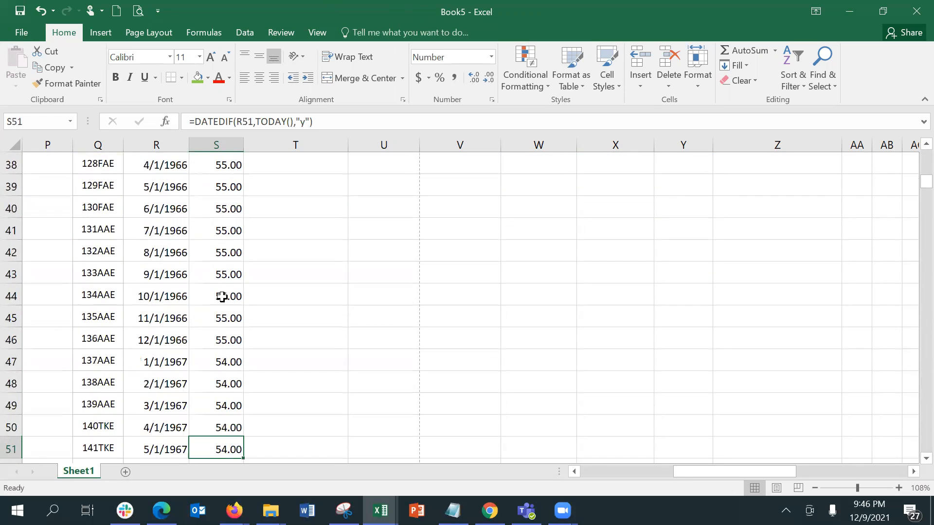
key("Left")
key("Down")
key("Down")
key("Down")
key("Down")
key("Down")
key("Down")
key("Down")
key("Down")
key("Down")
key("Down")
key("Down")
key("Down")
key("Down")
key("Down")
key("Down")
key("Down")
key("Down")
key("Down")
key("Down")
key("Down")
key("Down")
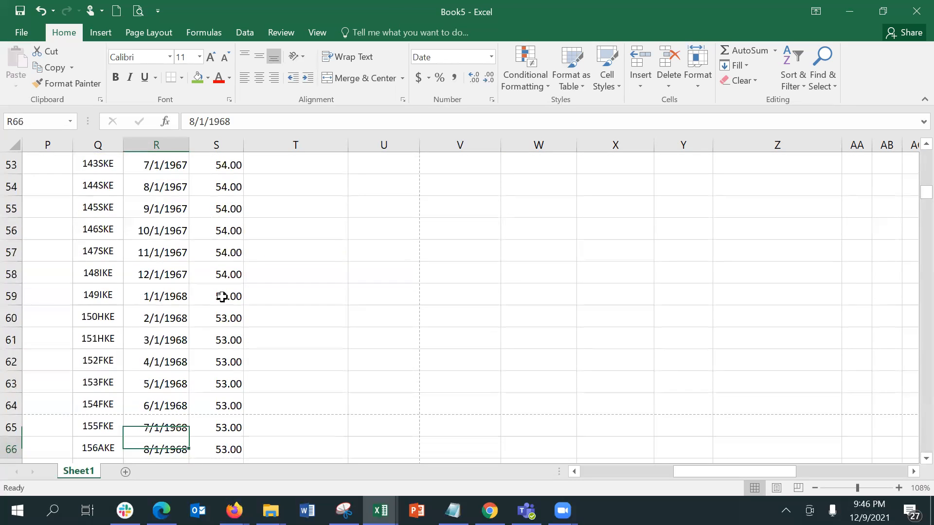
key("Down")
key("Down")
key("Down")
key("Down")
key("Down")
key("Down")
key("Down")
key("Down")
key("Down")
key("Down")
key("Down")
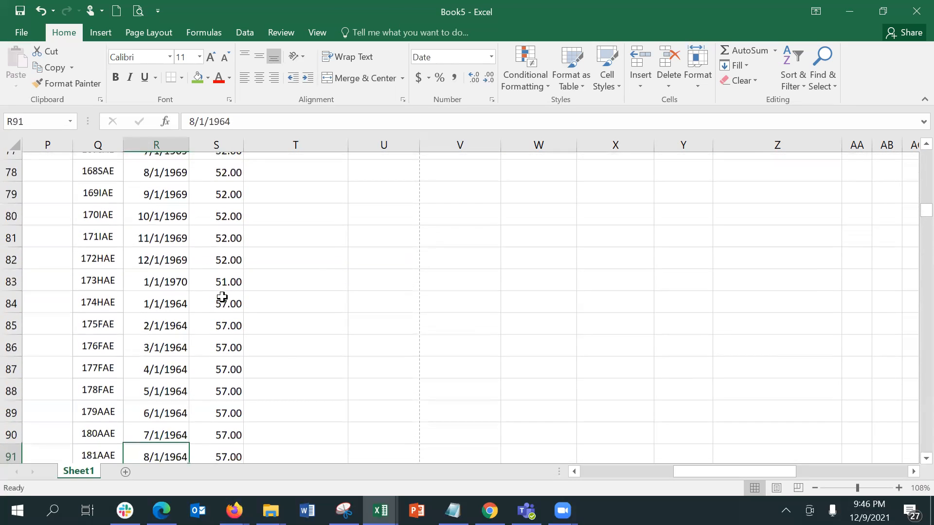
key("Down")
key("Down")
key("Down")
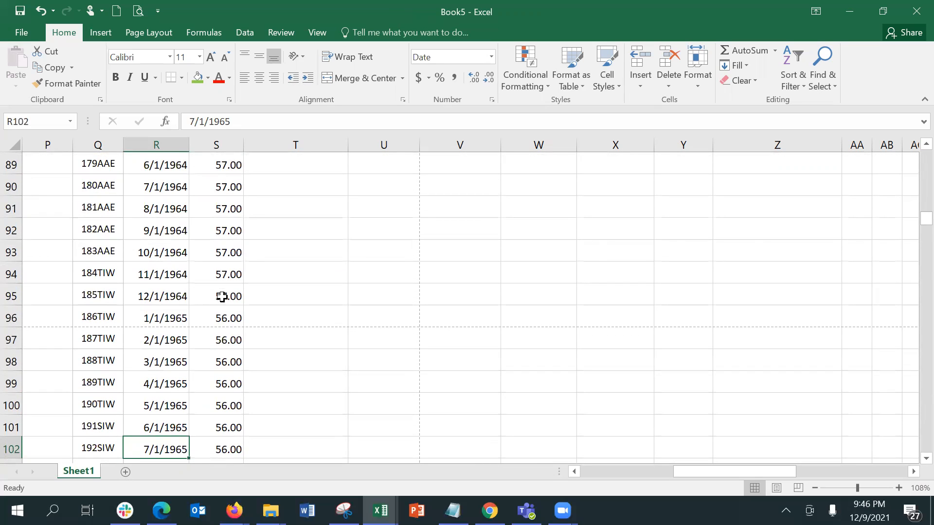
key("Down")
key("Down")
key("Down")
key("Down")
key("Down")
key("Down")
key("Down")
key("Down")
key("Down")
key("Down")
key("Down")
key("Down")
key("Down")
key("Down")
key("Down")
key("Down")
key("Down")
key("Down")
key("Down")
key("Down")
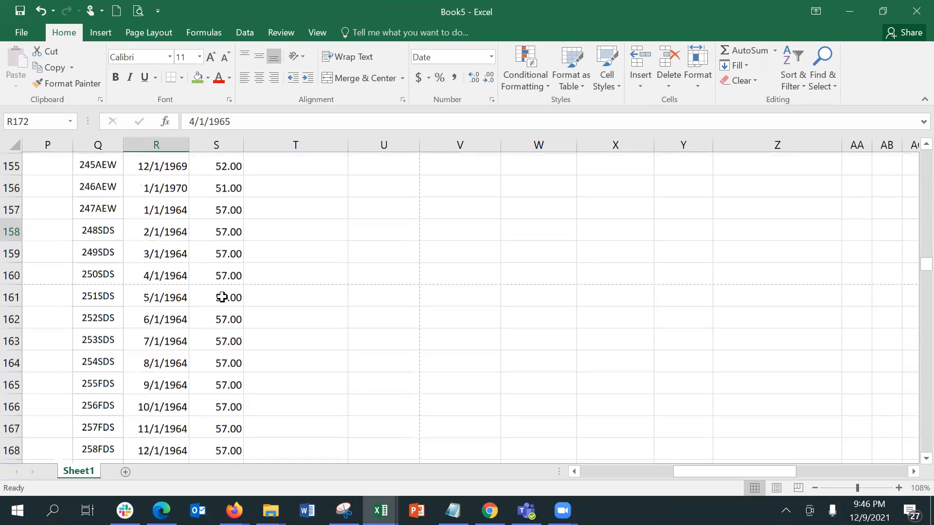
key("Down")
key("Down")
key("Down")
key("Down")
key("Down")
key("Down")
key("Down")
key("Down")
key("Down")
key("Down")
key("Down")
key("Down")
key("Down")
key("Down")
key("Down")
key("Down")
key("Down")
key("Down")
key("Down")
key("Down")
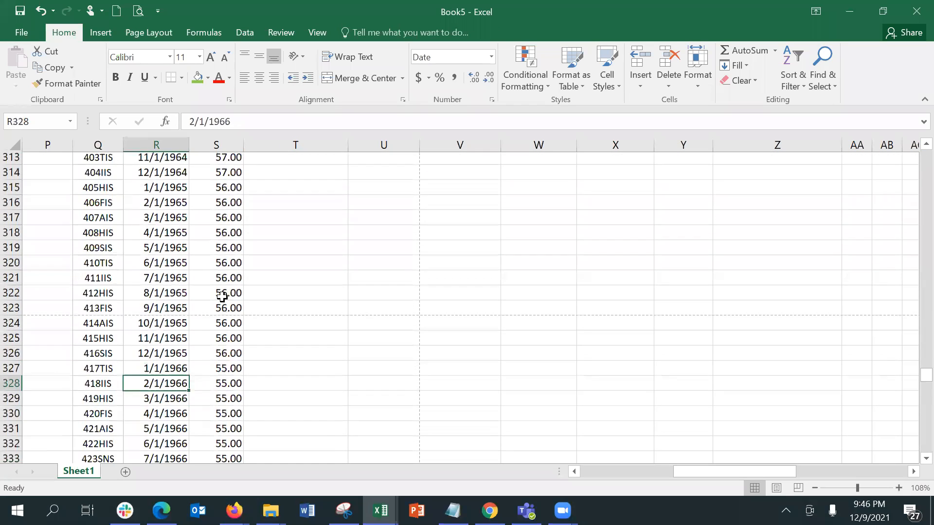
key("Down")
key("Down")
key("Down")
key("Down")
key("Down")
key("Down")
key("Down")
key("Down")
key("Down")
key("Down")
key("Down")
key("Down")
key("Down")
key("Down")
key("Down")
key("Down")
key("Down")
key("Down")
key("Down")
key("Down")
key("Up")
key("Up")
key("Up")
key("Up")
key("Up")
key("Up")
key("Up")
key("Up")
key("Up")
key("Up")
key("Up")
key("Up")
key("Up")
key("Up")
key("Up")
key("Up")
key("Up")
key("Up")
key("Up")
key("Up")
key("Down")
key("Down")
key("Down")
key("Down")
key("Down")
key("Down")
Select the birth dates R72:R394 and bring up the Home Fill options
key("shift+Up")
key("shift+Up")
key("shift+Up")
key("shift+Up")
key("shift+Up")
key("shift+Up")
key("shift+Up")
key("shift+Up")
key("shift+Up")
key("shift+Up")
key("shift+Up")
key("shift+Up")
key("shift+Up")
key("shift+Up")
key("shift+Up")
key("shift+Up")
key("shift+Up")
key("shift+Up")
key("shift+Up")
key("shift+Up")
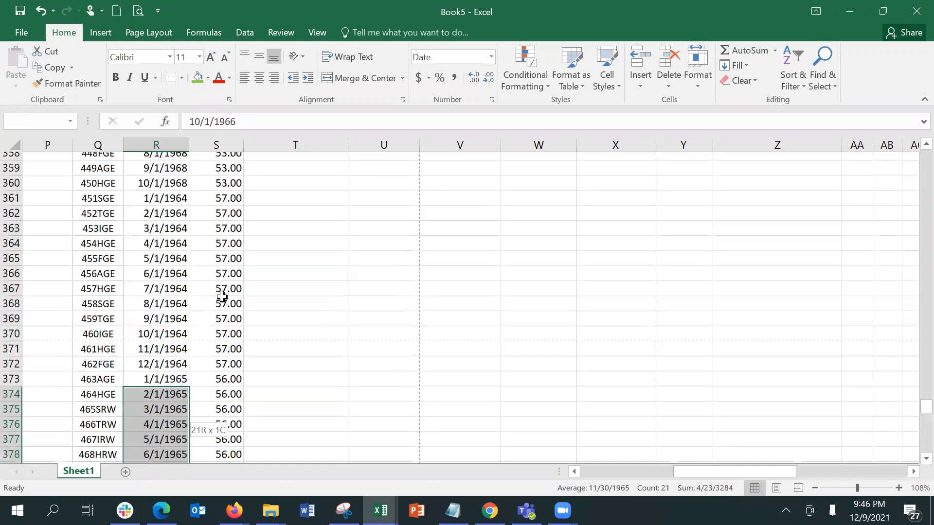
key("shift+Up")
key("shift+Up")
key("shift+Up")
key("shift+Up")
key("shift+Up")
key("shift+Up")
key("shift+Up")
key("shift+Up")
key("shift+Up")
key("shift+Up")
key("shift+Up")
key("shift+Up")
key("shift+Up")
key("shift+Up")
key("shift+Up")
key("shift+Up")
key("shift+Up")
key("shift+Up")
key("shift+Up")
key("shift+Up")
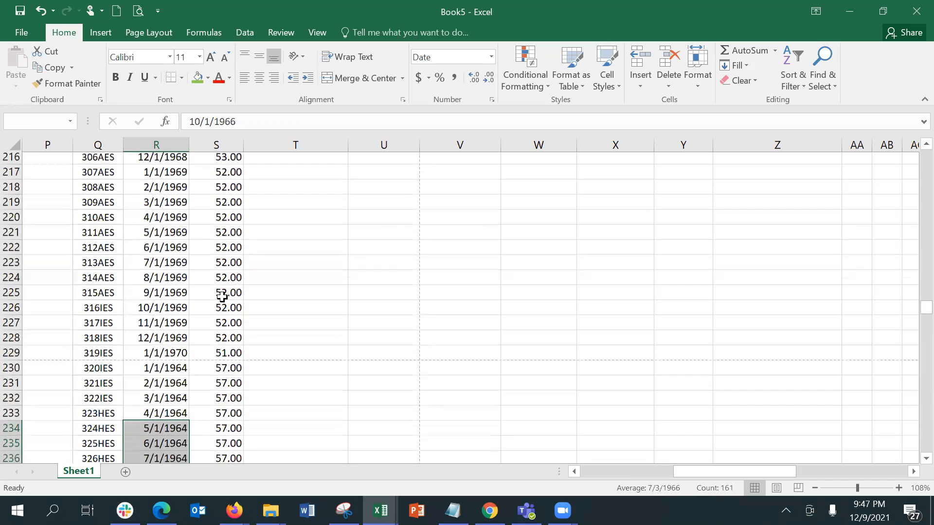
key("shift+Up")
key("shift+Up")
key("shift+Up")
key("shift+Up")
key("shift+Up")
key("shift+Up")
key("shift+Up")
key("shift+Up")
key("shift+Up")
key("shift+Up")
key("shift+Up")
key("shift+Up")
key("shift+Up")
key("shift+Up")
key("shift+Up")
key("shift+Up")
key("shift+Up")
key("shift+Up")
key("shift+Up")
key("shift+Up")
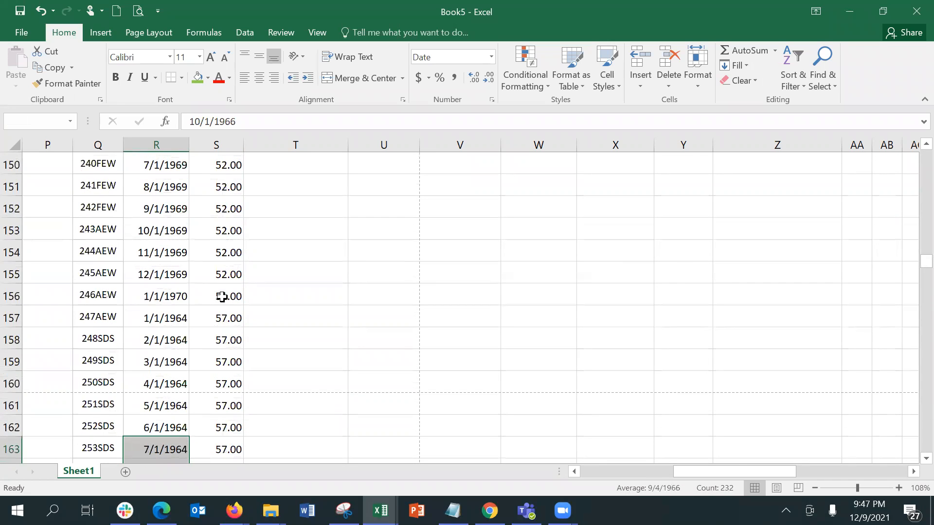
key("shift+Up")
key("shift+Up")
key("shift+Up")
key("shift+Up")
key("shift+Up")
key("shift+Up")
key("shift+Up")
key("shift+Up")
key("shift+Up")
key("shift+Up")
key("shift+Up")
key("shift+Up")
key("shift+Up")
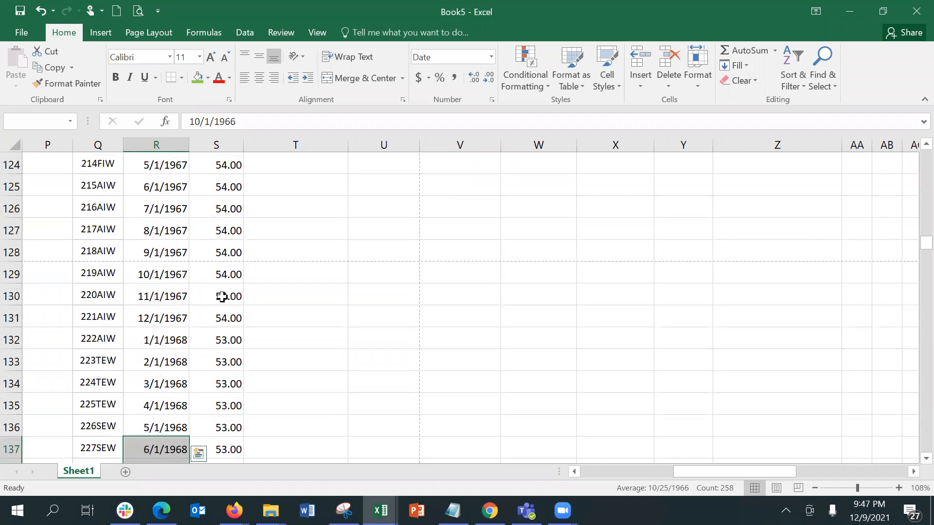
key("shift+Page_Up")
key("shift+Page_Up")
key("shift+Page_Up")
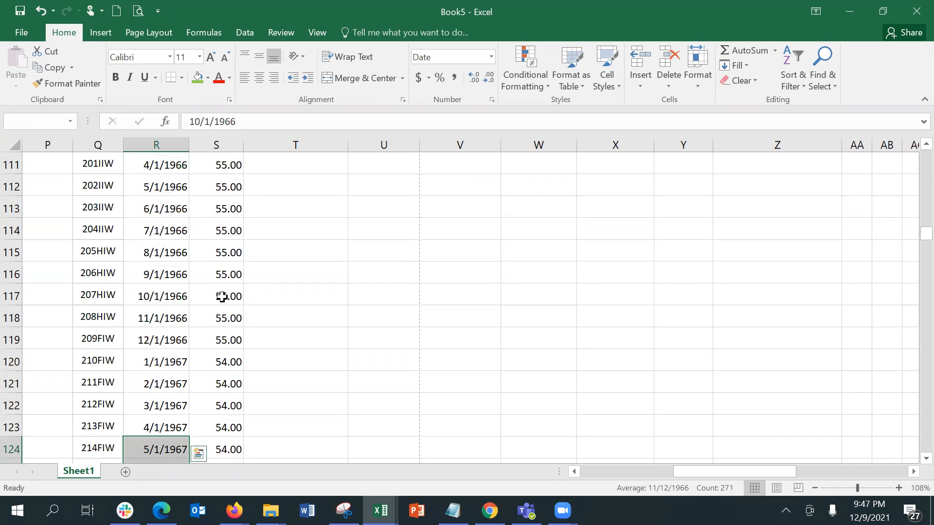
key("shift+Page_Up")
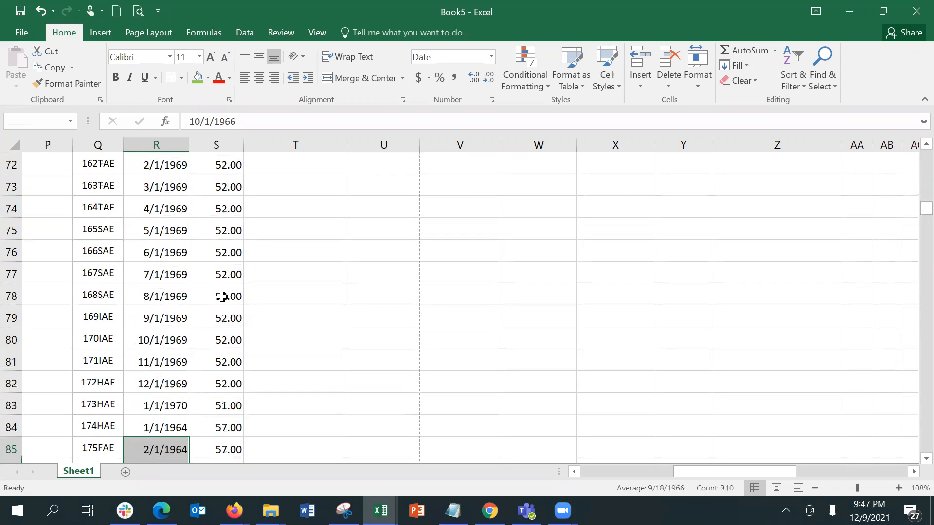
key("shift+Page_Up")
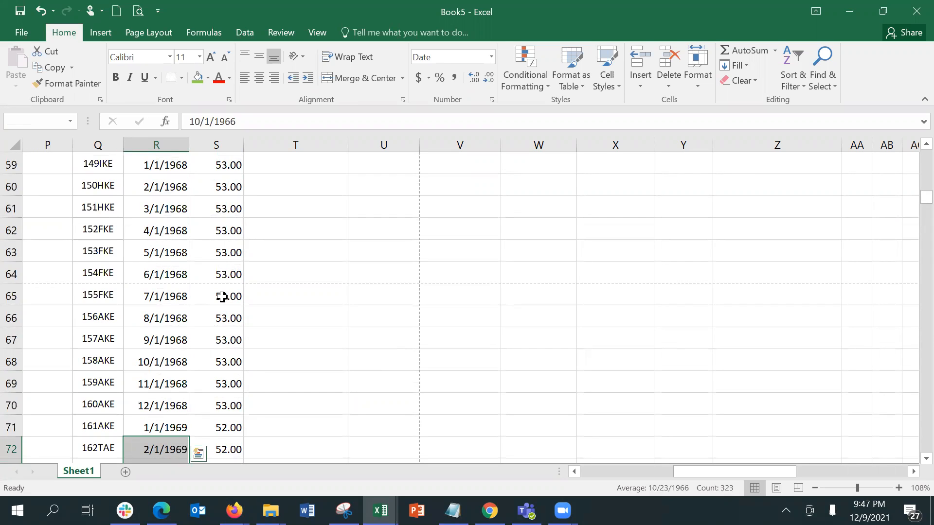
left_click(726, 69)
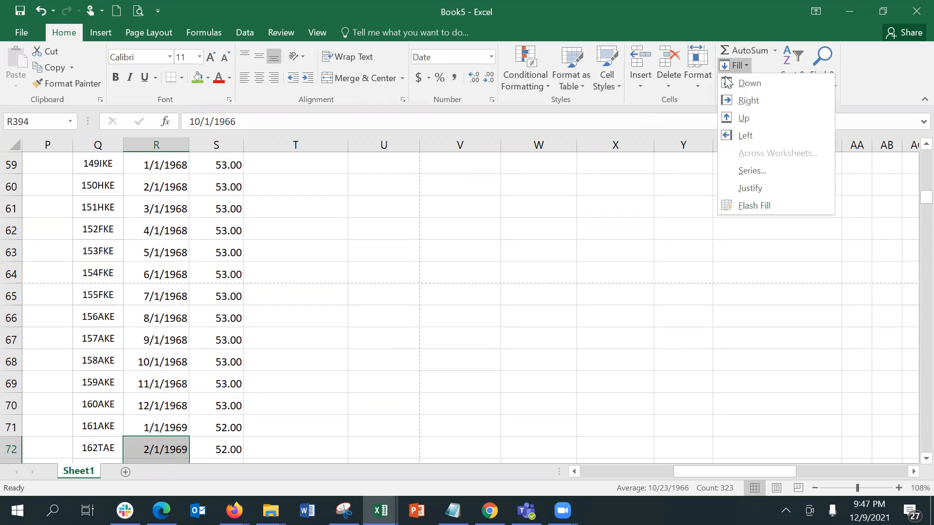
Fill the birth dates as a Date series in Rows, stepping by Month
left_click(753, 171)
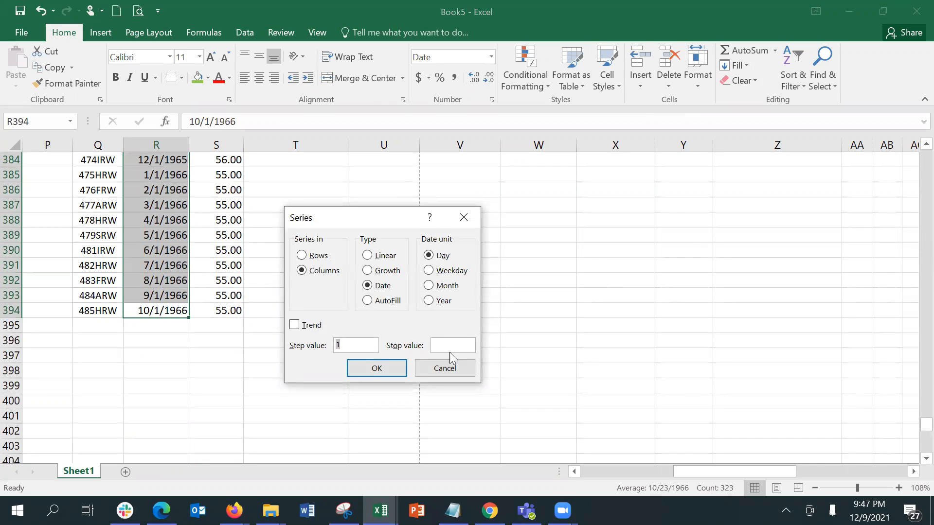
left_click(443, 287)
left_click(393, 368)
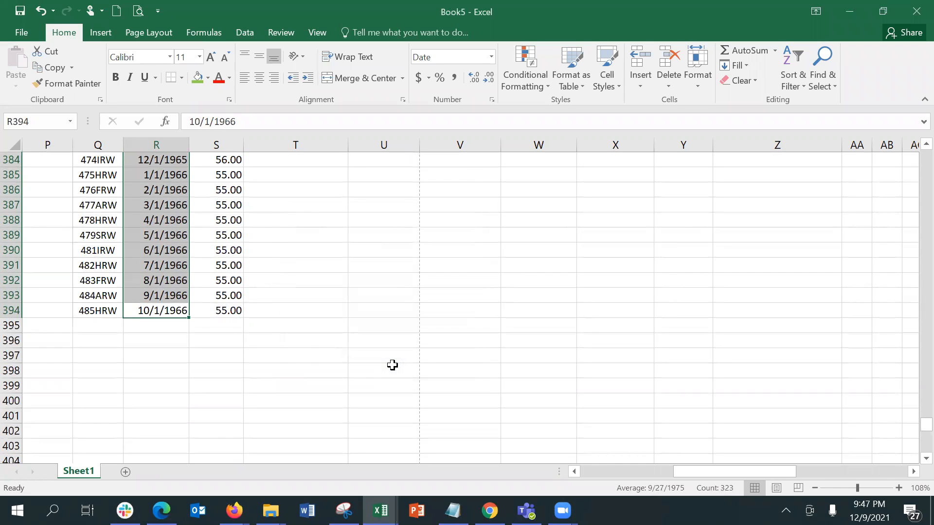
left_click(745, 69)
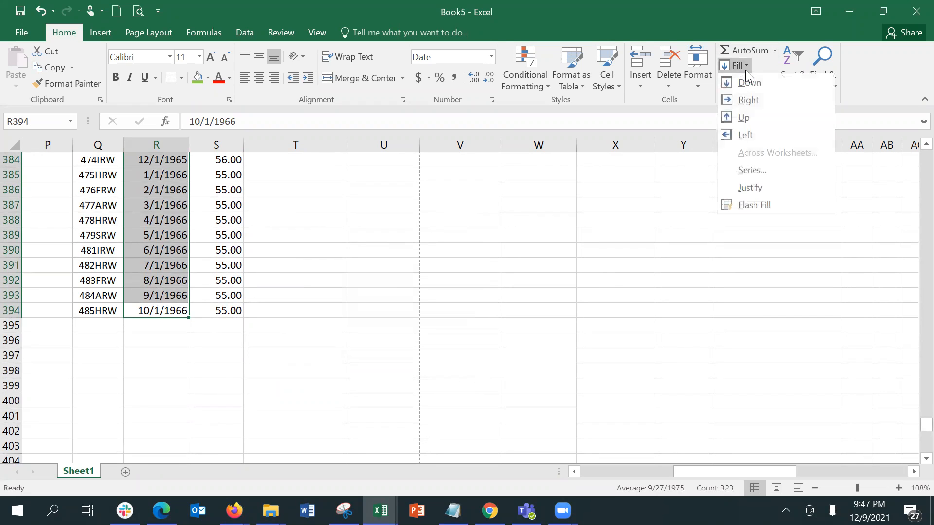
left_click(751, 171)
left_click(325, 257)
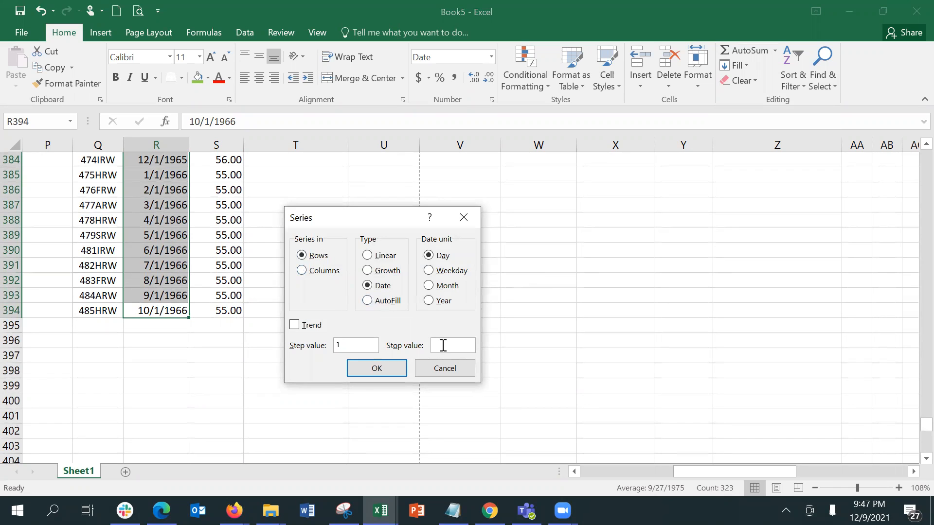
left_click(430, 287)
left_click(443, 342)
left_click(389, 369)
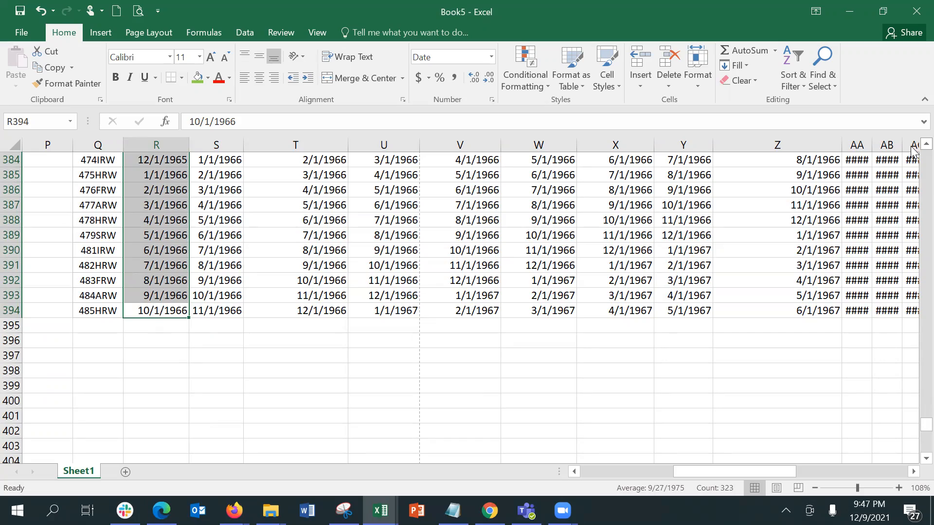
left_click(925, 145)
Clear the stray dates in the Age column from S311 to S395
scroll(913, 151, "up", 9)
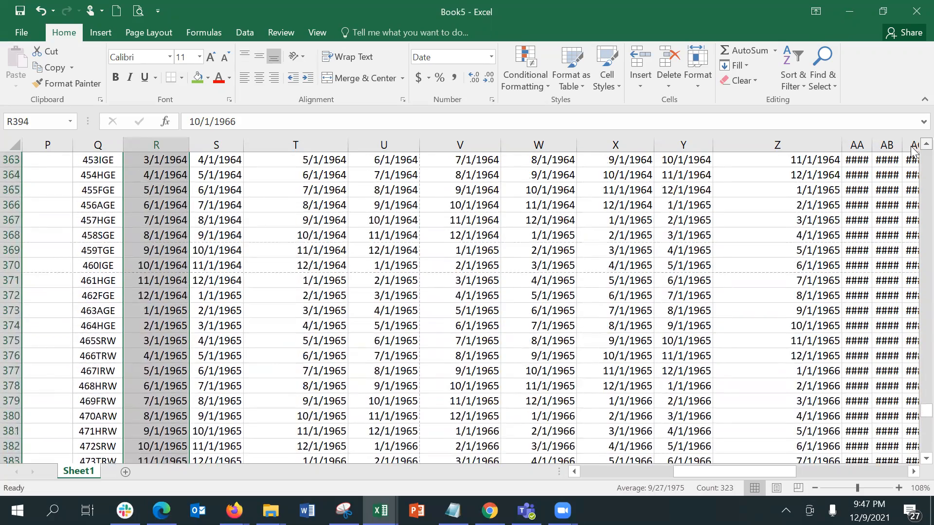
scroll(912, 150, "up", 7)
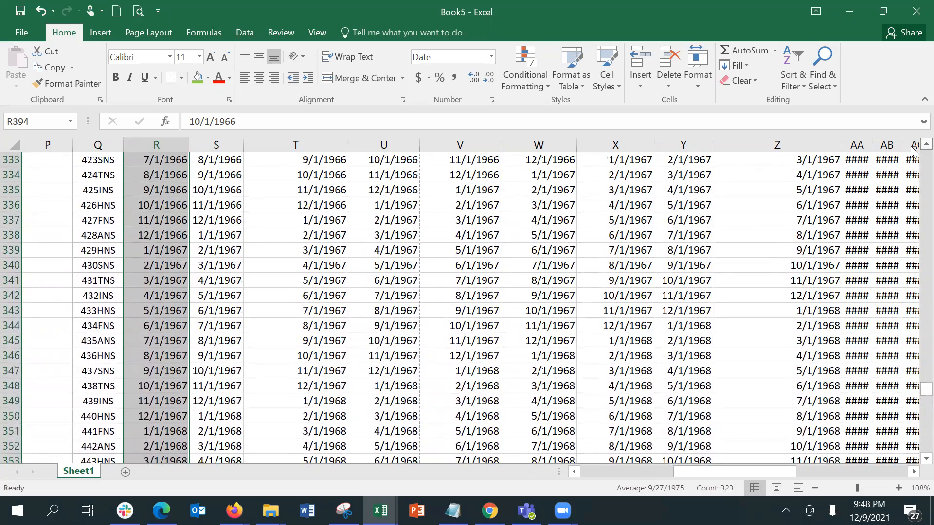
left_click(228, 158)
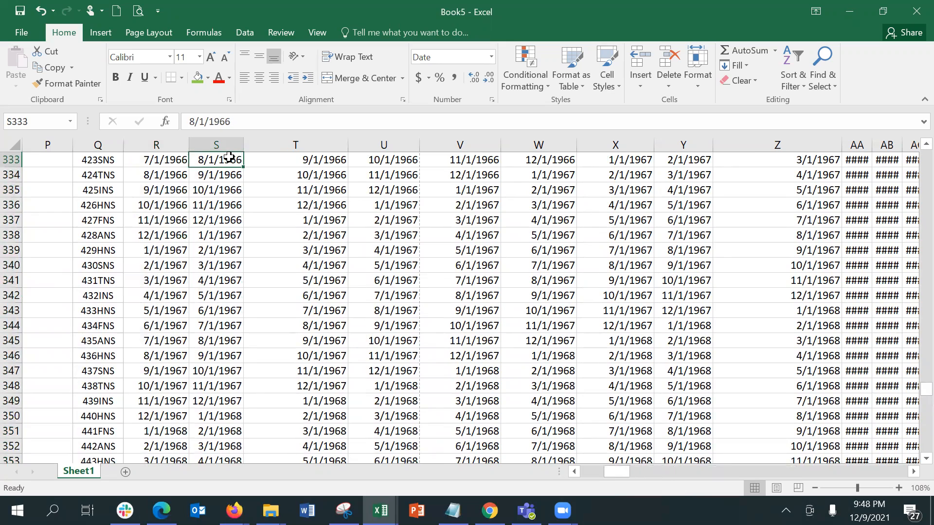
key("Up")
key("Up")
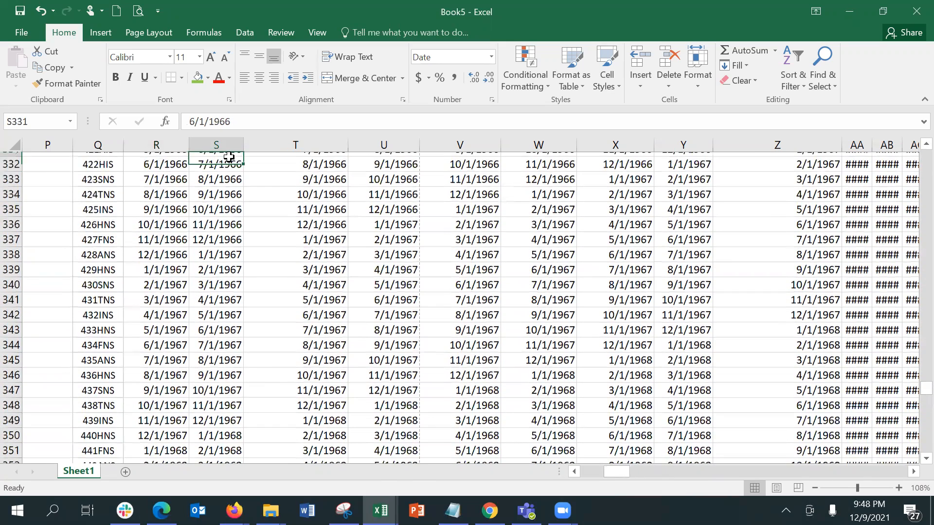
key("Page_Up")
key("Down")
key("Down")
key("Down")
key("Down")
key("Left")
key("Right")
key("shift+Down")
key("shift+Down")
key("shift+Down")
key("shift+Down")
key("shift+Down")
key("shift+Down")
key("shift+Down")
key("shift+Down")
key("shift+Down")
key("shift+Down")
key("shift+Down")
key("shift+Down")
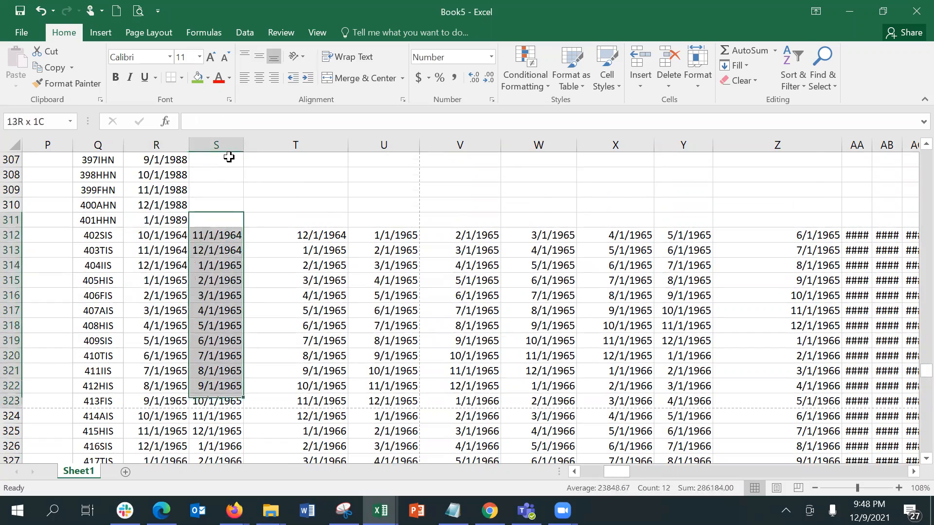
key("shift+Down")
key("shift+Down")
key("shift+Down")
key("shift+Down")
key("shift+Down")
key("shift+Down")
key("shift+Down")
key("shift+Down")
key("shift+Down")
key("shift+Down")
key("shift+Down")
key("shift+Down")
key("shift+Down")
key("shift+Down")
key("shift+Down")
key("shift+Down")
key("shift+Down")
key("shift+Down")
key("shift+Down")
key("shift+Down")
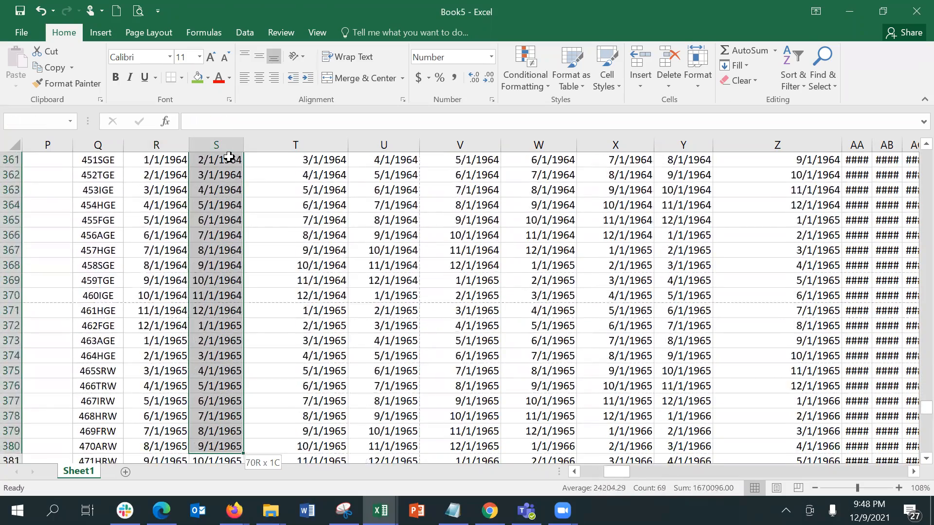
key("shift+Down")
key("shift+Down")
key("shift+Down")
key("shift+Down")
key("shift+Down")
key("shift+Down")
key("shift+Down")
key("shift+Down")
key("shift+Down")
key("shift+Down")
key("shift+Down")
key("shift+Down")
key("shift+Down")
key("shift+Down")
key("shift+Down")
key("shift+Down")
key("shift+Down")
key("shift+Down")
key("shift+Down")
key("shift+Down")
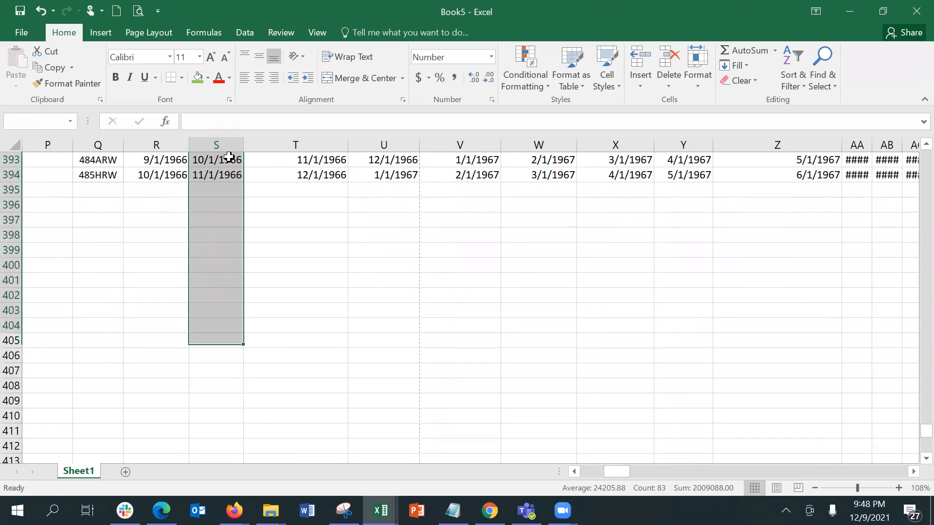
key("shift+Up")
key("shift+Up")
key("shift+Up")
key("shift+Up")
key("shift+Up")
key("shift+Up")
key("shift+Up")
key("shift+Up")
key("shift+Up")
key("shift+Up")
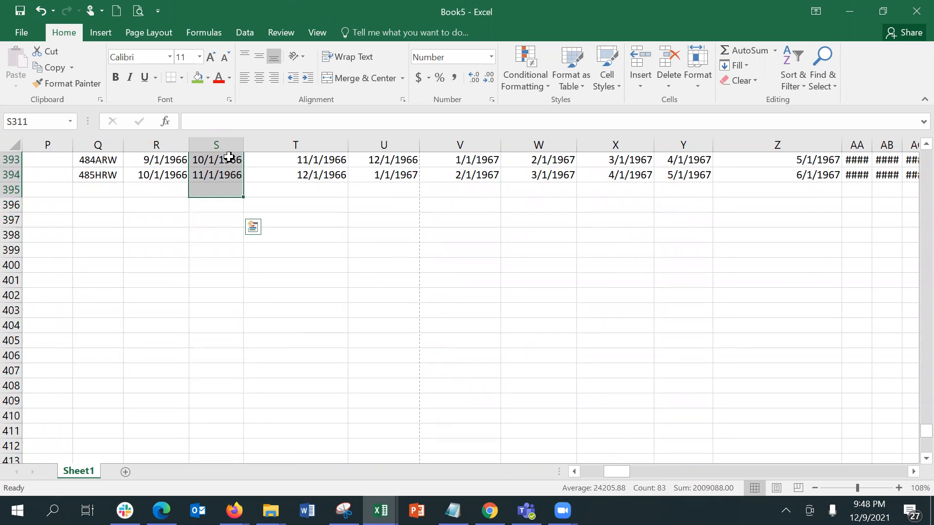
key("Delete")
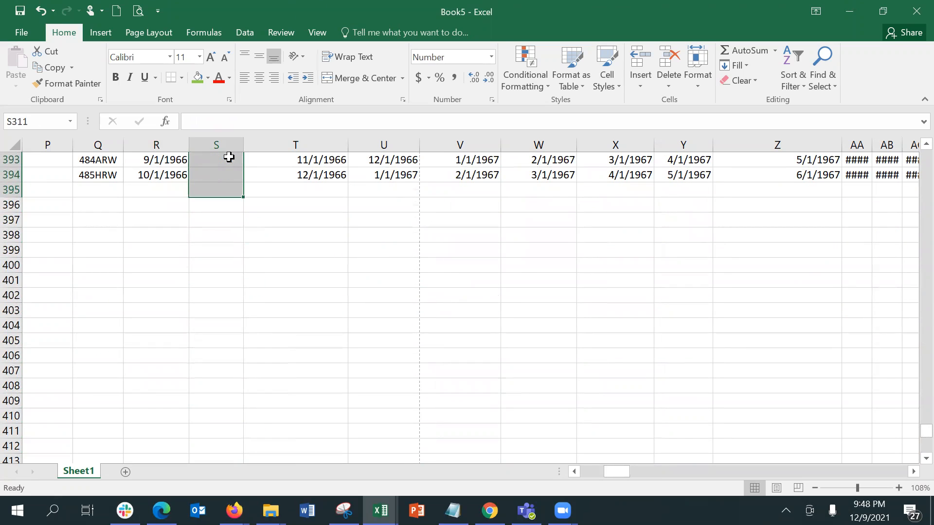
Review the birth dates in column R and return to the last age in S71
key("Up")
key("Up")
key("Up")
key("Up")
key("Up")
key("Up")
key("Up")
key("Up")
key("Up")
key("Up")
key("Up")
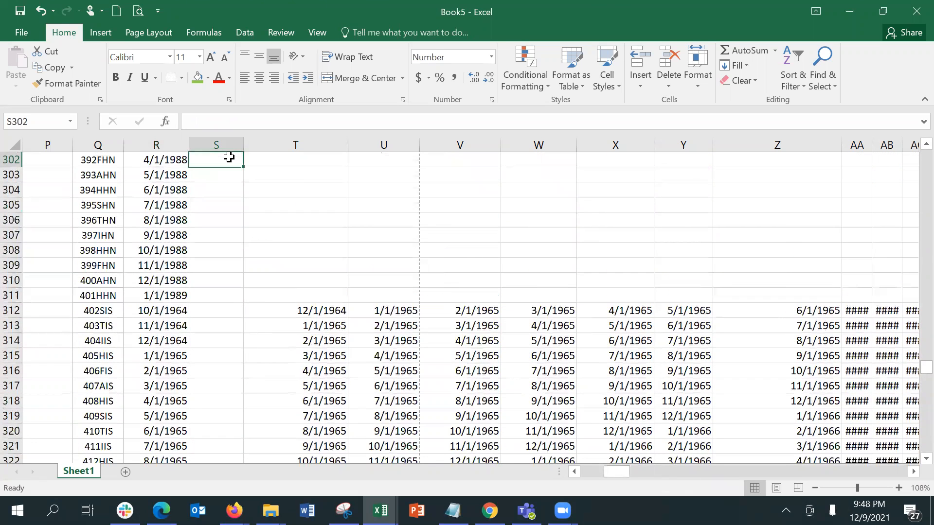
key("Down")
key("Down")
key("Down")
key("Down")
key("Down")
key("Down")
key("Down")
key("Down")
key("Left")
key("Down")
key("Down")
key("Down")
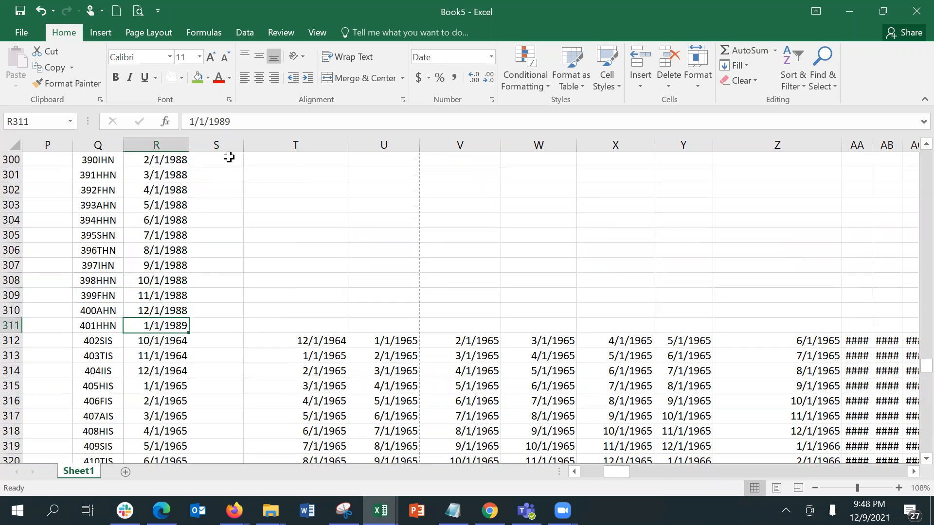
key("Down")
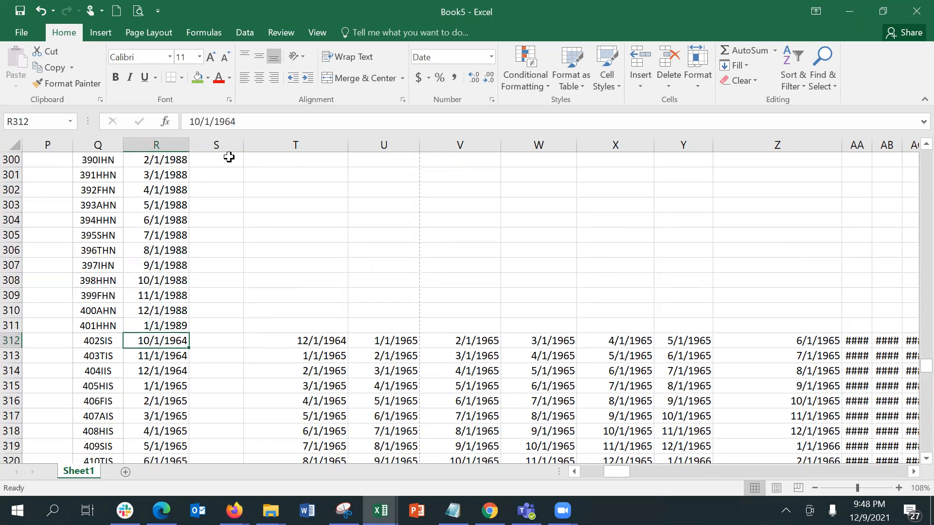
key("Up")
key("Up")
key("Up")
key("Up")
key("Up")
key("Up")
key("Up")
key("Up")
key("Up")
key("Up")
key("Up")
key("Up")
key("Up")
key("Up")
key("Up")
key("Up")
key("Up")
key("Up")
key("Up")
key("Up")
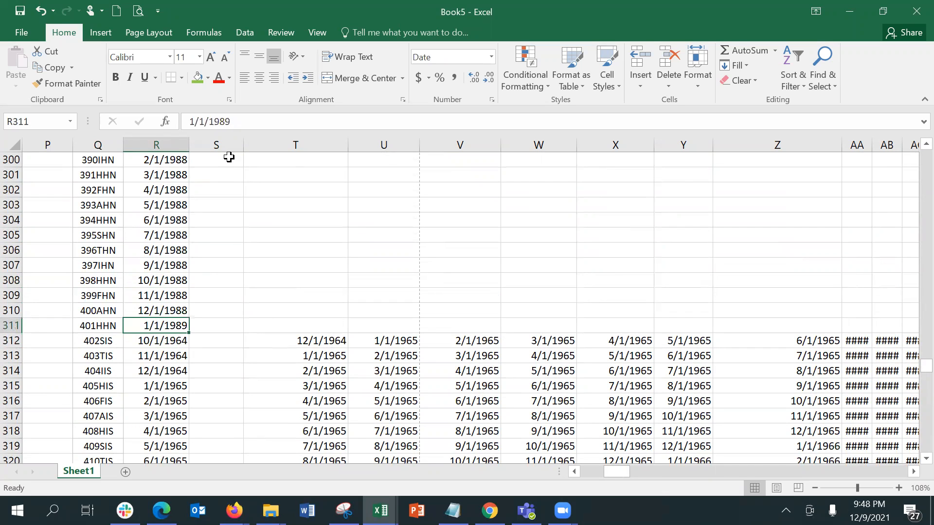
key("Up")
key("Up")
key("Up")
key("Up")
key("Up")
key("Up")
key("Up")
key("Up")
key("Up")
key("Up")
key("Up")
key("Up")
key("Up")
key("Up")
key("Up")
key("Up")
key("Up")
key("Up")
key("Up")
key("Up")
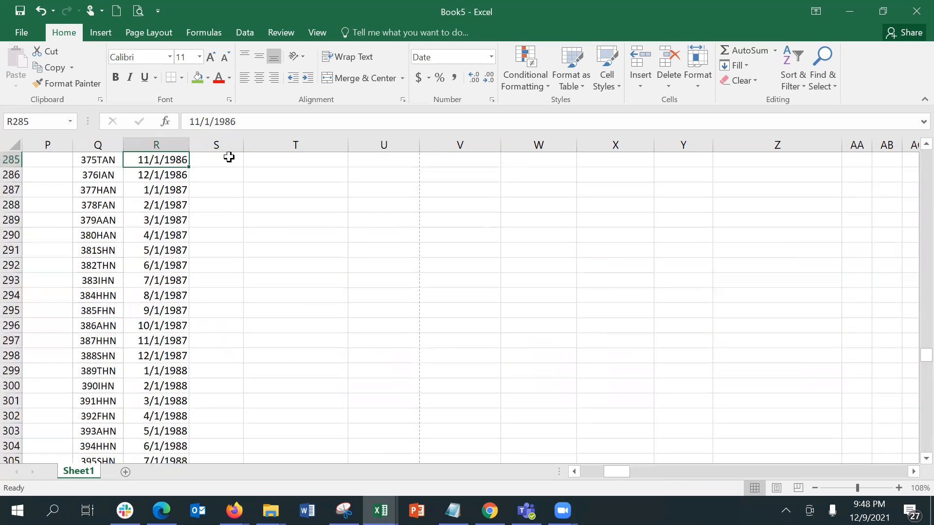
key("Up")
key("Up")
key("Up")
key("Up")
key("Up")
key("Up")
key("Up")
key("Up")
key("Up")
key("Up")
key("Up")
key("Up")
key("Up")
key("Up")
key("Up")
key("Up")
key("Up")
key("Up")
key("Up")
key("Up")
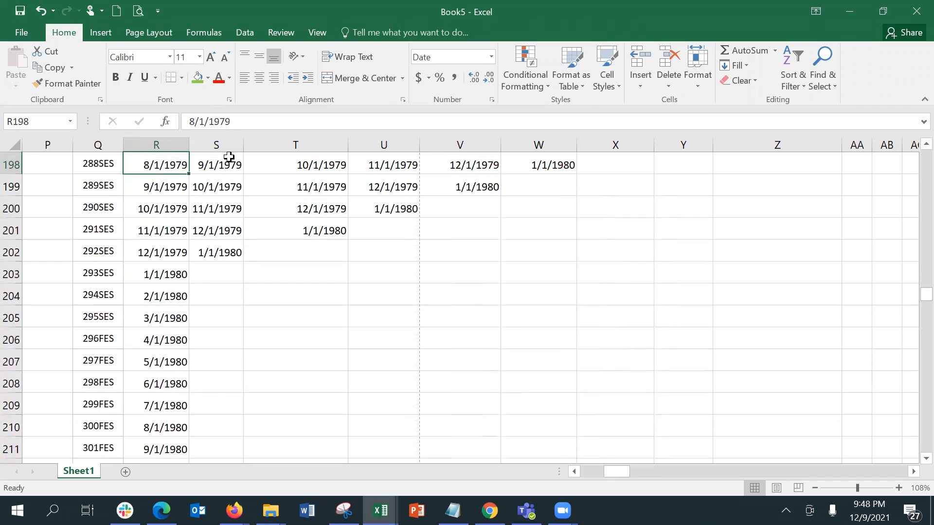
key("Up")
key("Up")
key("Up")
key("Up")
key("Up")
key("Up")
key("Up")
key("Up")
key("Up")
key("Up")
key("Up")
key("Up")
key("Up")
key("Up")
key("Up")
key("Up")
key("Up")
key("Up")
key("Up")
key("Up")
key("Up")
key("Up")
key("Up")
key("Up")
key("Up")
key("Up")
key("Up")
key("Up")
key("Up")
key("Up")
key("Up")
key("Up")
key("Up")
key("Up")
key("Up")
key("Up")
key("Up")
key("Up")
key("Up")
key("Up")
key("Up")
key("Up")
key("Up")
key("Up")
key("Up")
key("Up")
key("Up")
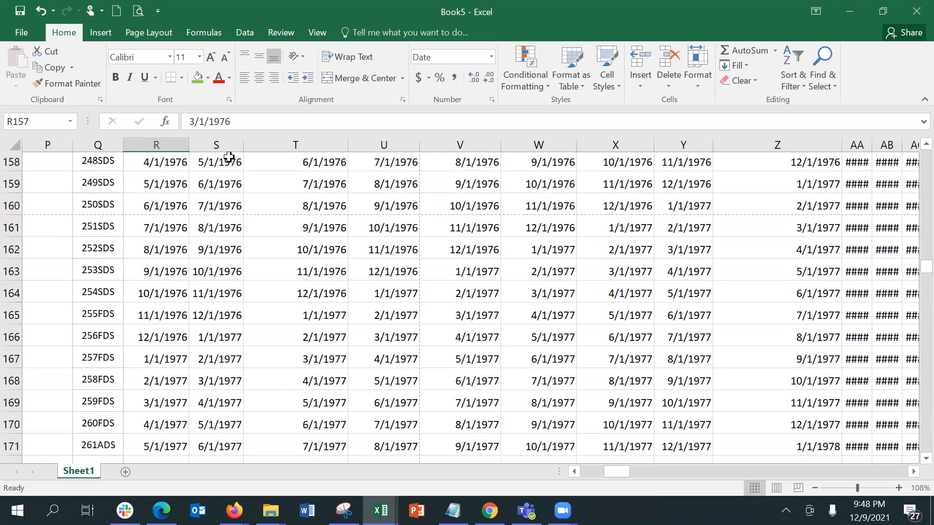
key("Up")
key("Up")
key("Up")
key("Up")
key("Up")
key("Up")
key("Up")
key("Up")
key("Up")
key("Up")
key("Up")
key("Up")
key("Up")
key("Up")
key("Up")
key("Up")
key("Up")
key("Up")
key("Up")
key("Up")
key("Up")
key("Up")
key("Up")
key("Up")
key("Up")
key("Up")
key("Up")
key("Up")
key("Up")
key("Up")
key("Up")
key("Up")
key("Up")
key("Up")
key("Down")
key("Down")
key("Down")
key("Down")
key("Down")
key("Down")
key("Down")
key("Down")
key("Down")
key("Down")
key("Down")
key("Down")
key("Down")
key("Down")
key("Down")
key("Down")
key("Down")
key("Down")
key("Down")
key("Down")
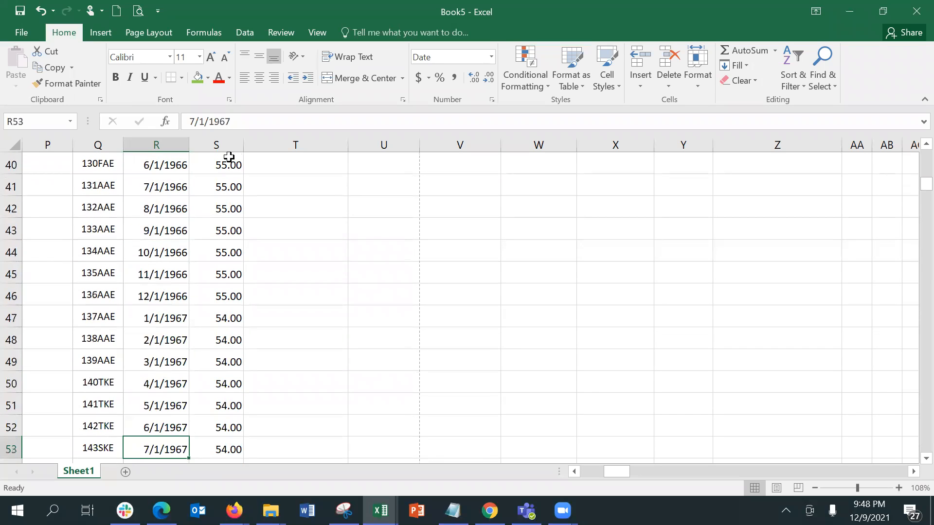
key("Down")
key("Down")
key("Down")
key("Down")
key("Down")
key("Down")
key("Down")
key("Down")
key("Down")
key("Down")
key("Down")
key("Down")
key("Down")
key("Down")
key("Down")
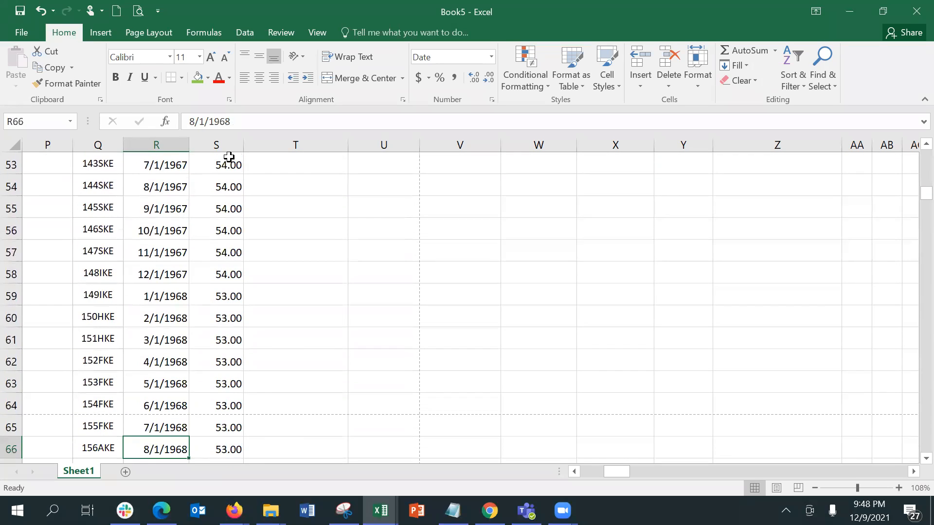
key("Down")
key("Down")
key("Down")
key("Down")
key("Down")
key("Down")
key("Down")
key("Down")
key("Down")
key("Down")
key("Down")
key("Down")
key("Down")
key("Down")
key("Down")
key("Down")
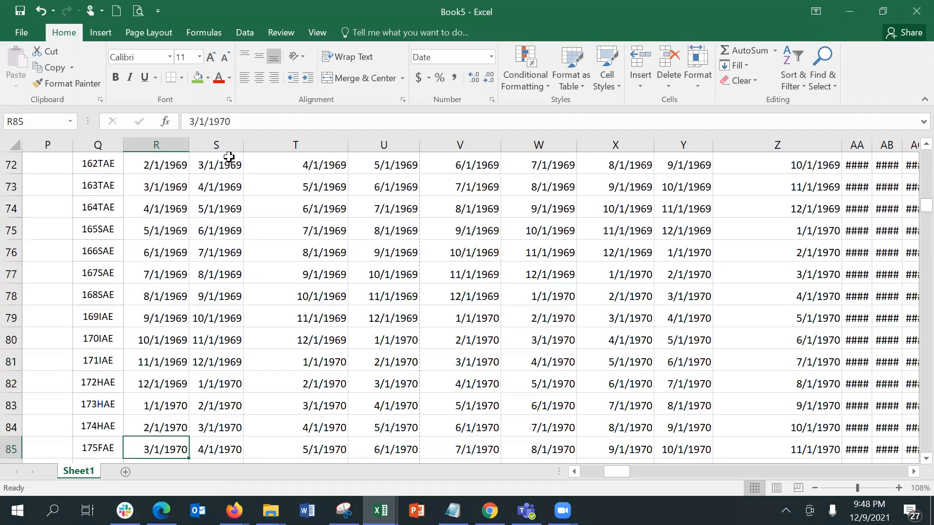
key("Up")
key("Up")
key("Up")
key("Up")
key("Up")
key("Up")
key("Up")
key("Up")
key("Up")
key("Up")
key("Up")
key("Up")
key("Up")
key("Up")
key("Up")
key("Up")
key("Up")
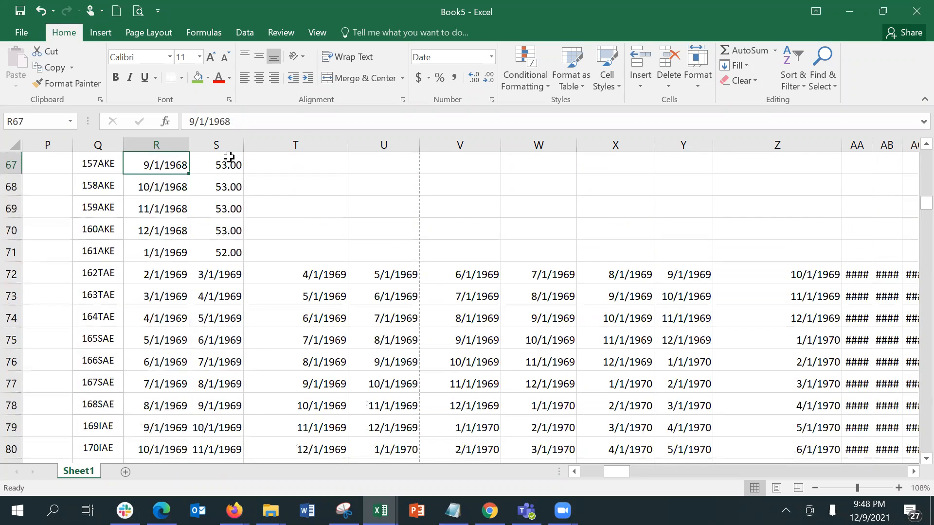
key("Right")
key("Down")
key("Down")
key("Down")
key("Down")
key("Down")
Paste the DATEDIF age formula into S71:S394 and verify the resulting ages
key("Up")
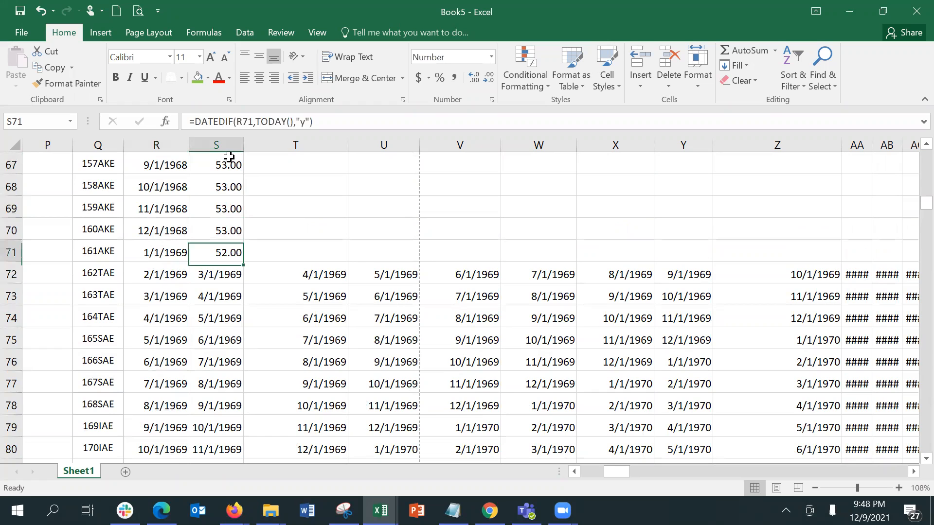
key("shift+Down")
key("shift+Down")
key("shift+Down")
key("shift+Down")
key("shift+Down")
key("shift+Down")
key("shift+Down")
key("shift+Down")
key("shift+Down")
key("shift+Down")
key("shift+Down")
key("shift+Down")
key("shift+Down")
key("shift+Down")
key("shift+Down")
key("shift+Down")
key("shift+Down")
key("shift+Down")
key("shift+Down")
key("shift+Down")
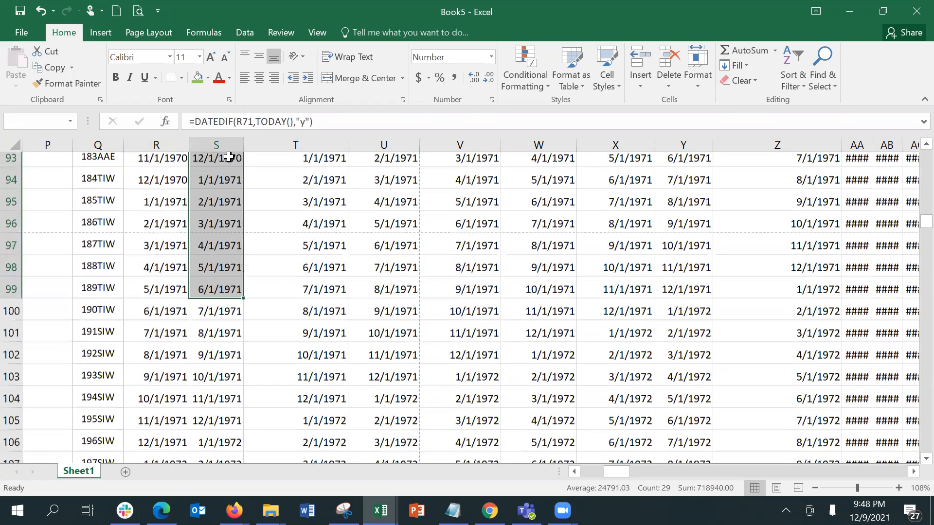
key("shift+Down")
key("shift+Down")
key("shift+Down")
key("shift+Down")
key("shift+Down")
key("shift+Down")
key("shift+Down")
key("shift+Down")
key("shift+Down")
key("shift+Down")
key("shift+Down")
key("shift+Down")
key("shift+Down")
key("shift+Down")
key("shift+Down")
key("shift+Down")
key("shift+Down")
key("shift+Down")
key("shift+Down")
key("shift+Down")
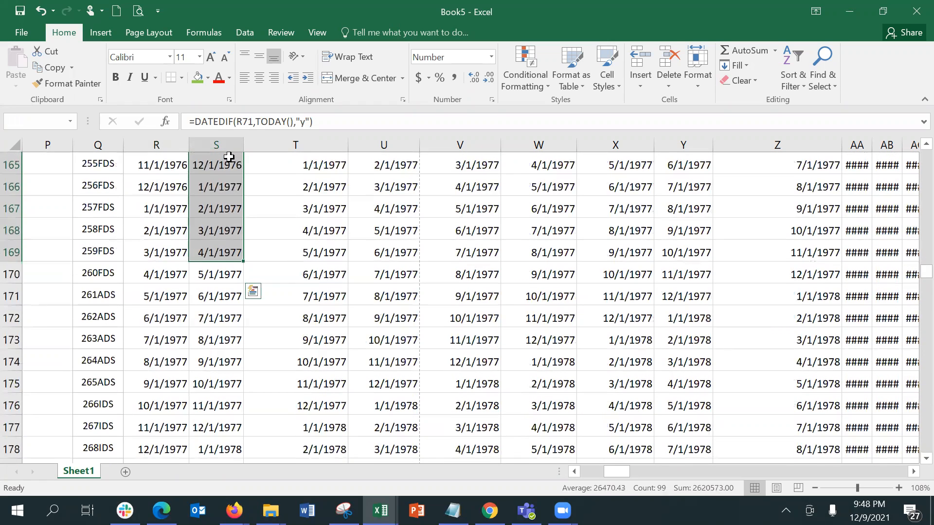
key("shift+Down")
key("shift+Down")
key("shift+Down")
key("shift+Down")
key("shift+Down")
key("shift+Down")
key("shift+Down")
key("shift+Down")
key("shift+Down")
key("shift+Down")
key("shift+Down")
key("shift+Down")
key("shift+Down")
key("shift+Down")
key("shift+Down")
key("shift+Down")
key("shift+Down")
key("shift+Down")
key("shift+Down")
key("shift+Down")
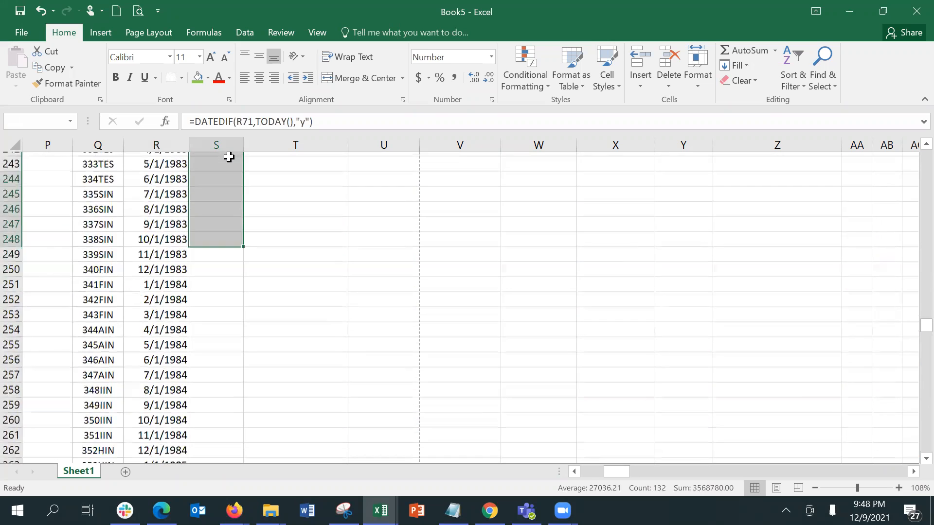
key("shift+Down")
key("shift+Down")
key("shift+Down")
key("shift+Down")
key("shift+Down")
key("shift+Down")
key("shift+Down")
key("shift+Down")
key("shift+Down")
key("shift+Down")
key("shift+Down")
key("shift+Down")
key("shift+Down")
key("shift+Down")
key("shift+Down")
key("shift+Down")
key("shift+Down")
key("shift+Down")
key("shift+Down")
key("shift+Down")
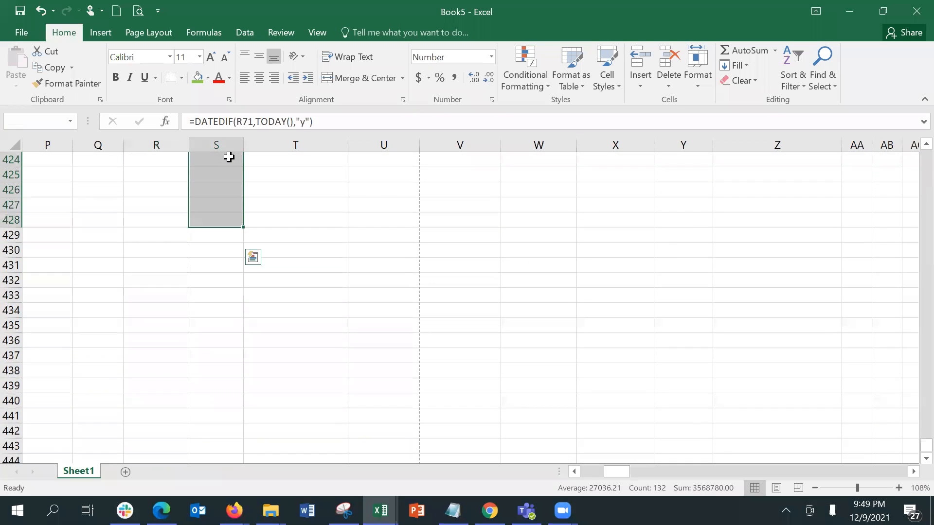
key("shift+Up")
key("shift+Up")
key("shift+Up")
key("shift+Up")
key("shift+Up")
key("shift+Up")
key("shift+Up")
key("shift+Up")
key("shift+Up")
key("shift+Up")
key("shift+Up")
key("shift+Up")
key("shift+Up")
key("shift+Up")
key("shift+Up")
key("shift+Up")
key("shift+Up")
key("shift+Up")
key("shift+Up")
key("shift+Up")
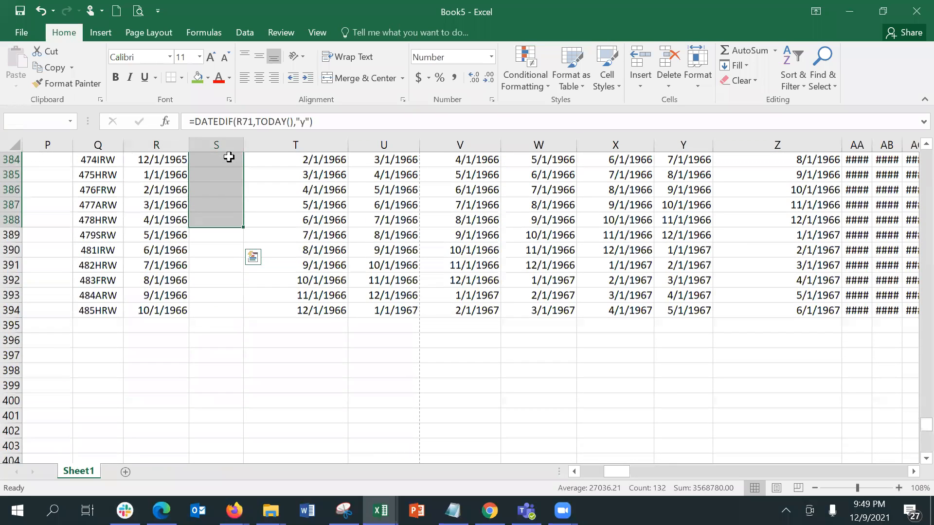
key("shift+Down")
key("shift+Down")
key("shift+Down")
key("shift+Down")
key("shift+Down")
key("shift+Down")
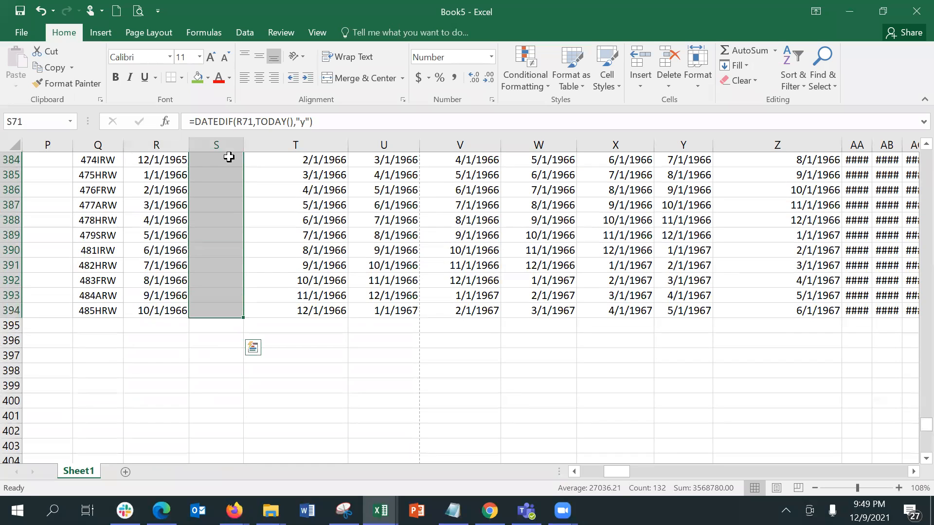
key("ctrl+v")
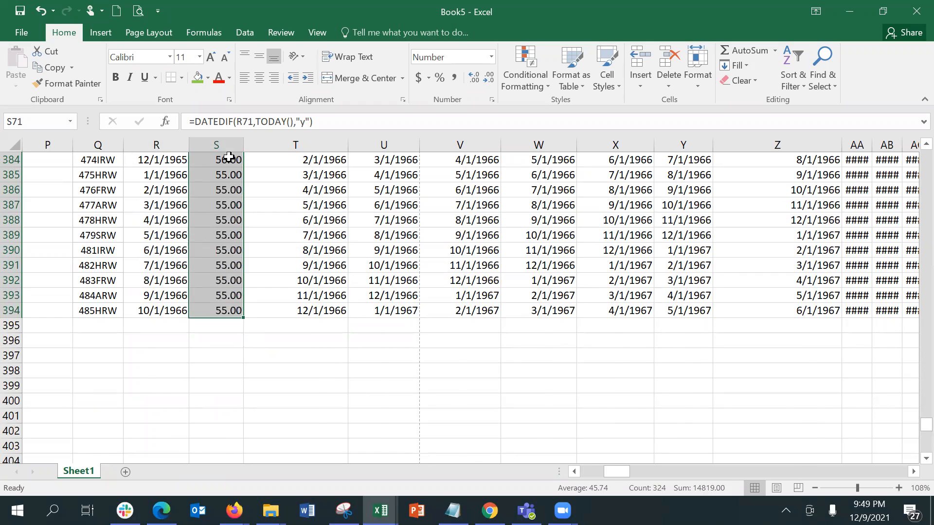
key("Page_Up")
key("Page_Up")
key("Page_Up")
key("Page_Up")
key("Page_Up")
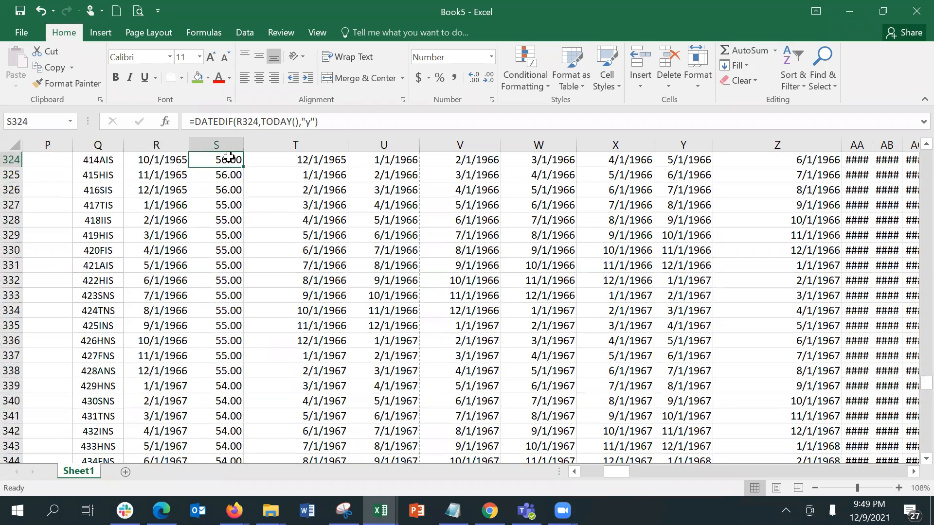
left_click(234, 237)
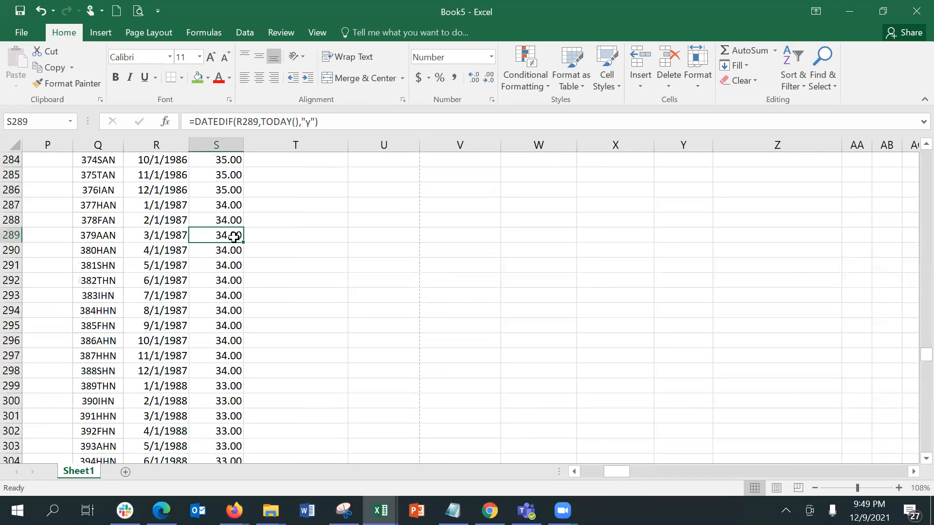
key("Page_Up")
key("Page_Up")
key("Page_Up")
key("Page_Up")
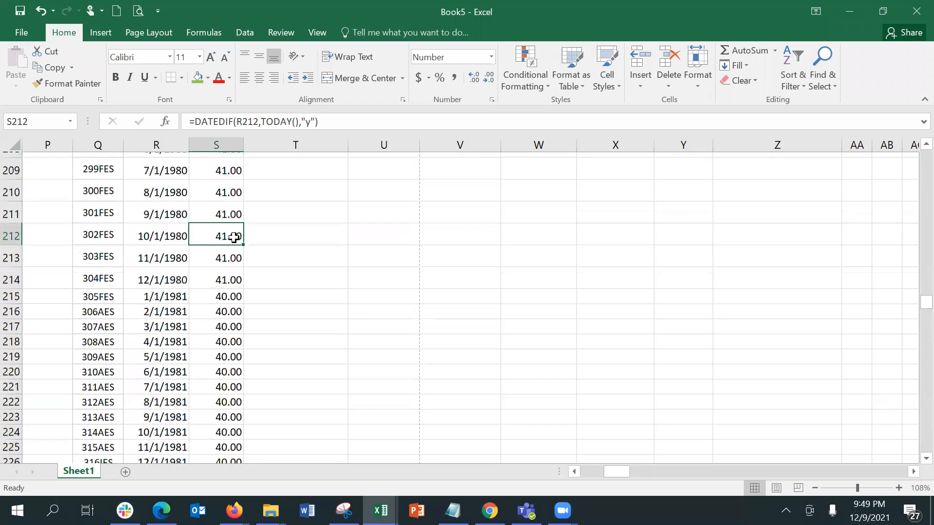
key("Page_Up")
key("Page_Up")
key("Page_Up")
key("Page_Up")
key("Page_Up")
key("Page_Up")
key("Page_Up")
key("Page_Up")
key("Page_Up")
key("Page_Up")
key("Page_Up")
key("Page_Up")
key("Page_Up")
key("Page_Up")
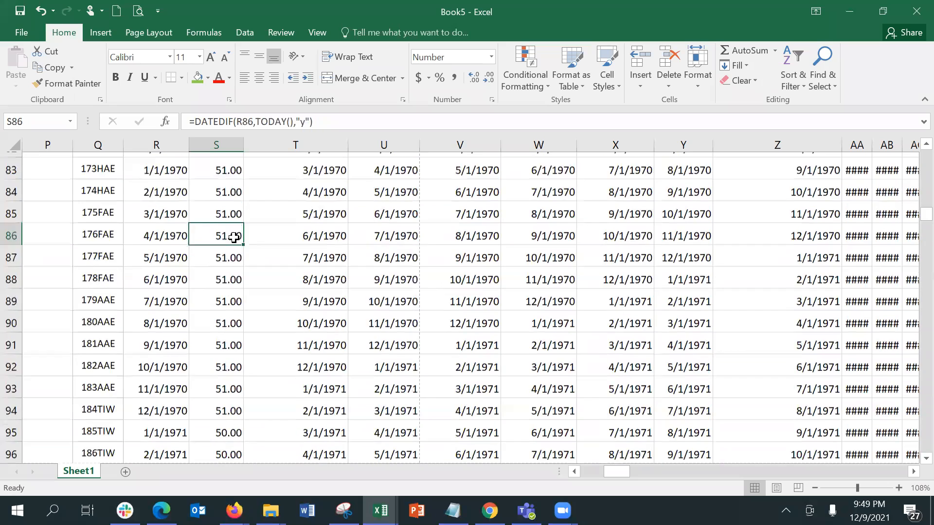
key("Page_Up")
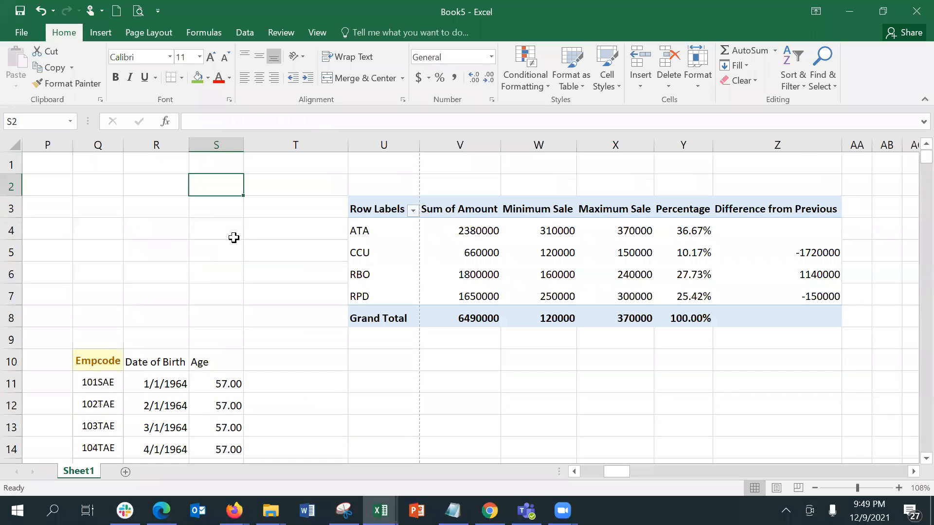
Copy the Empcode, Date of Birth and Age columns into A:C of a new Sheet5
left_click_drag(96, 141, 213, 167)
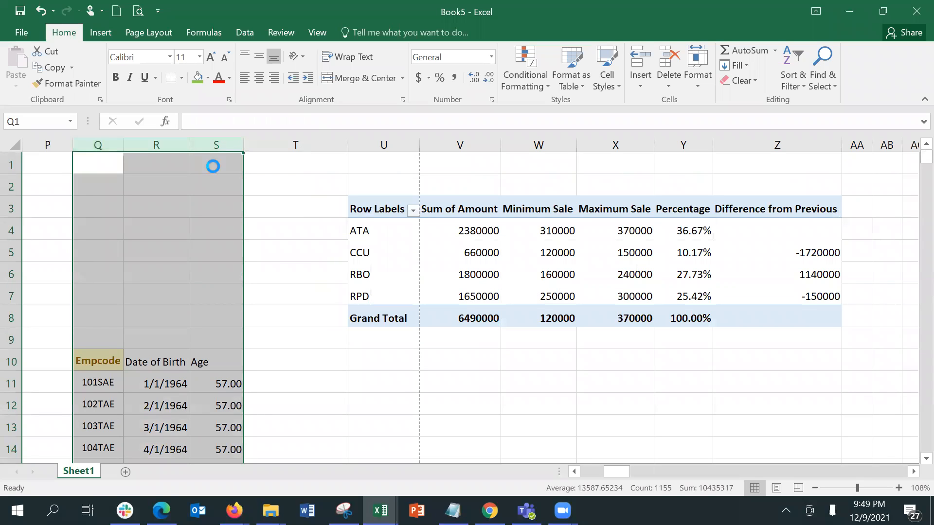
key("ctrl+c")
left_click(124, 473)
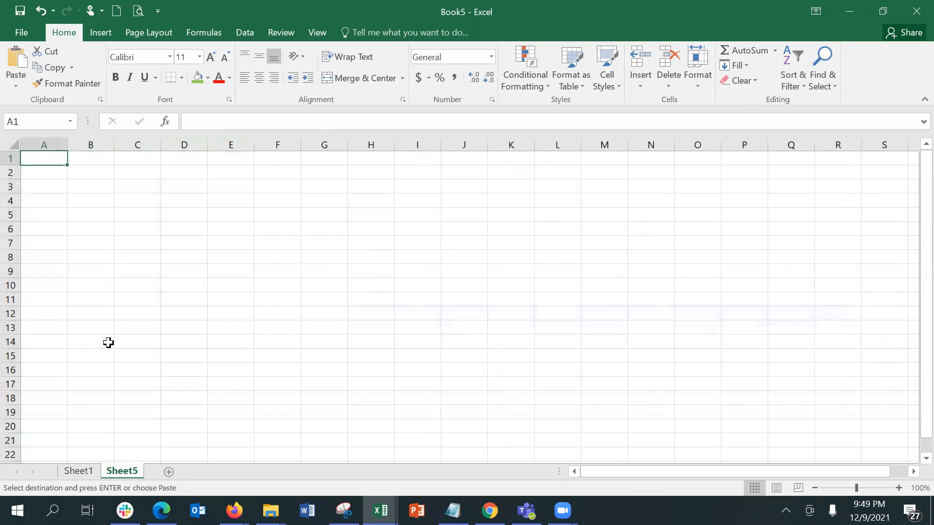
key("Return")
left_click(202, 255)
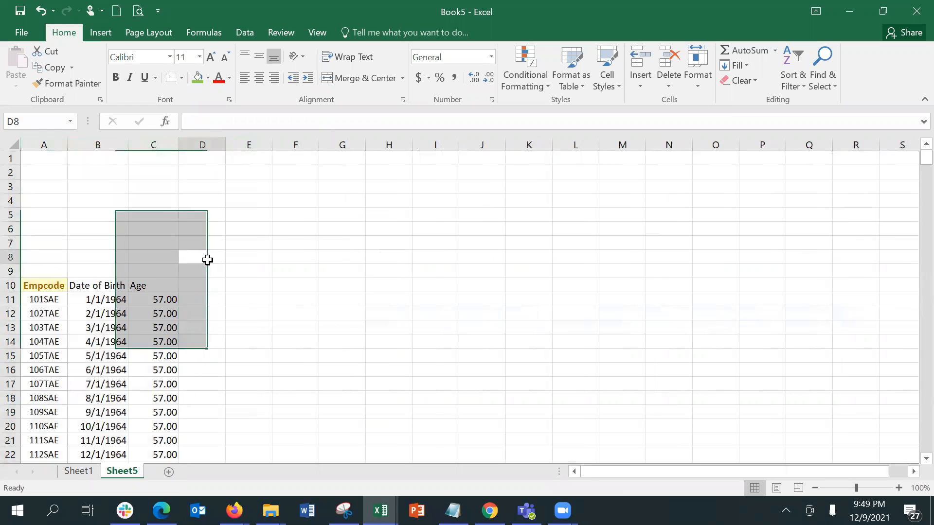
left_click(323, 290)
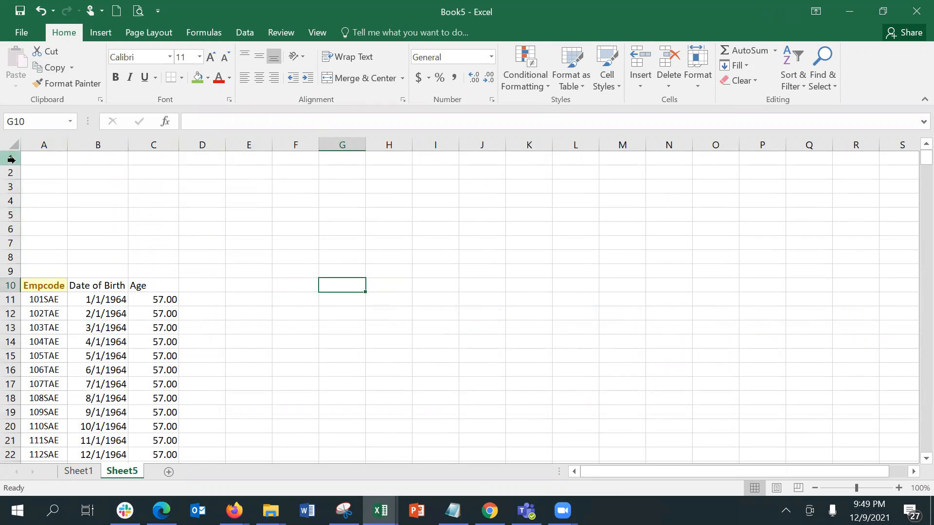
Delete the empty rows 1–9 on Sheet5 and select the whole employee table
left_click_drag(9, 159, 7, 272)
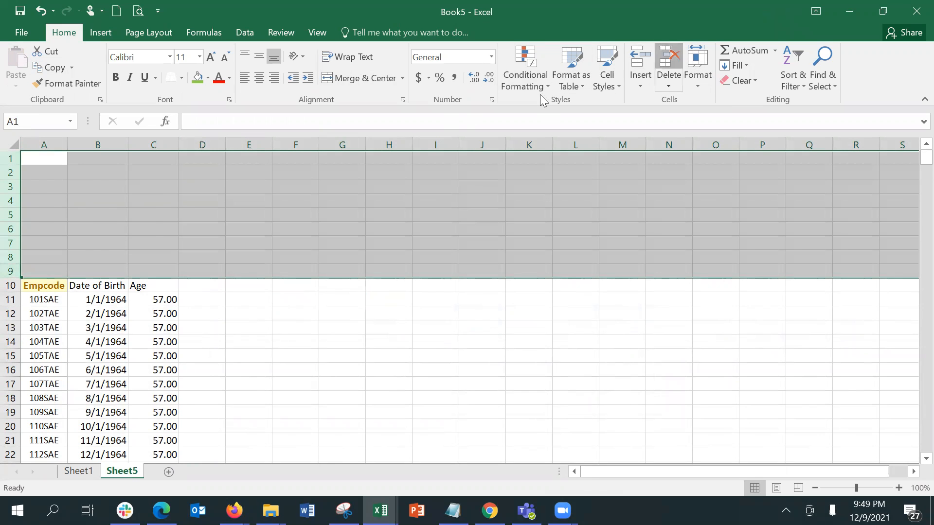
key("ctrl+minus")
left_click(91, 163)
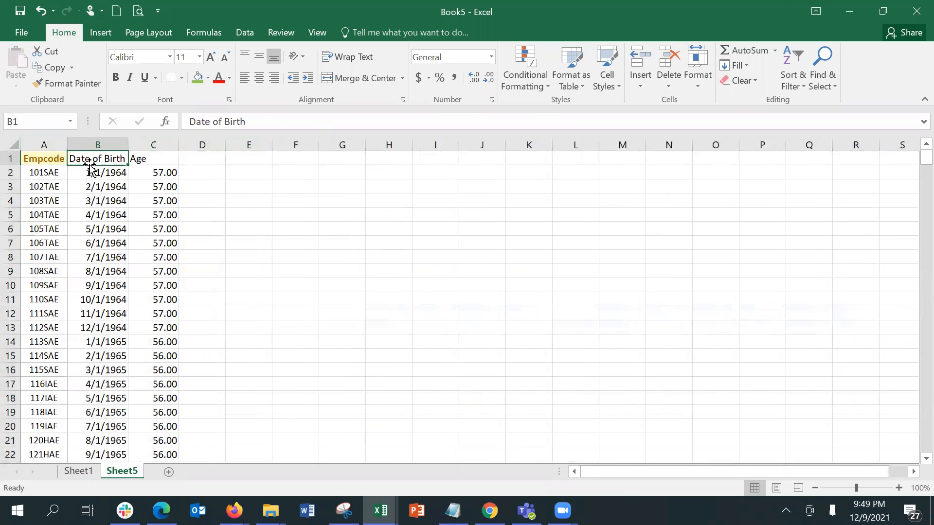
key("ctrl+a")
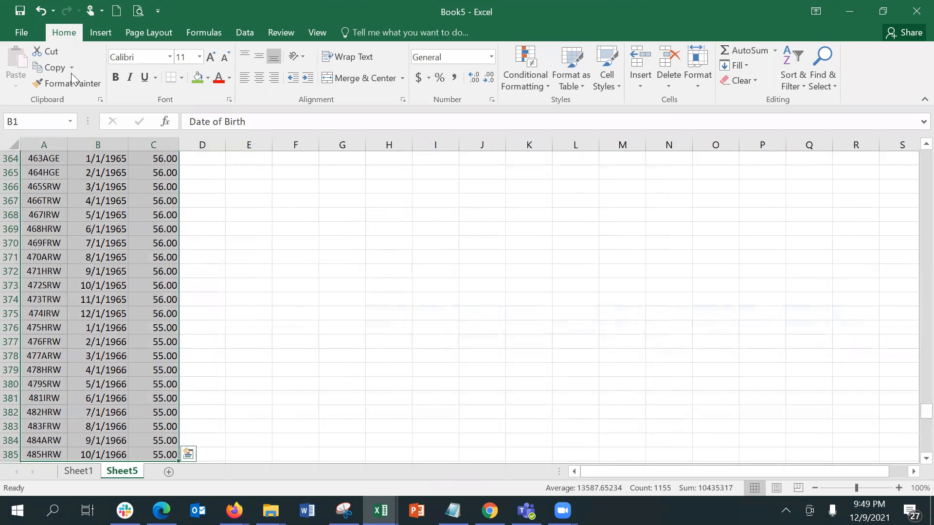
left_click(91, 33)
Create a PivotTable on new Sheet6 with Age as rows and Count of Empcode as values
left_click(40, 56)
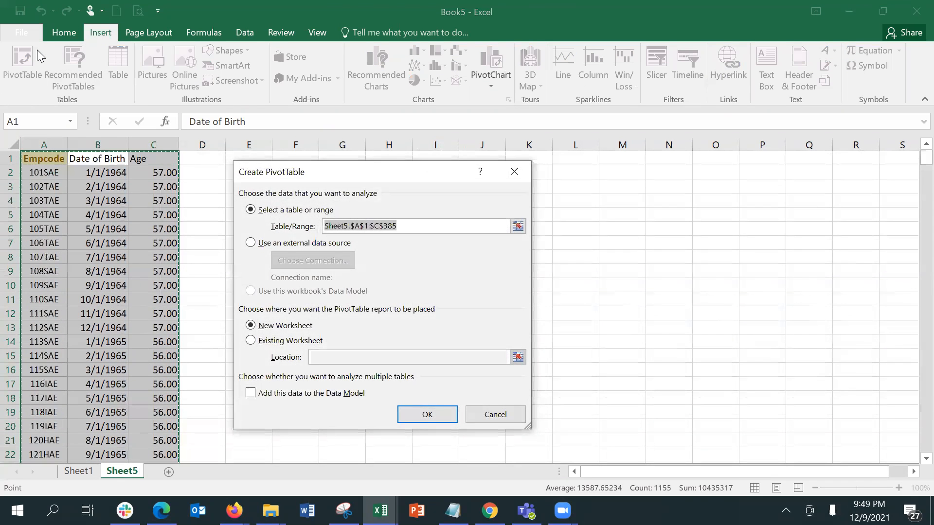
left_click(418, 415)
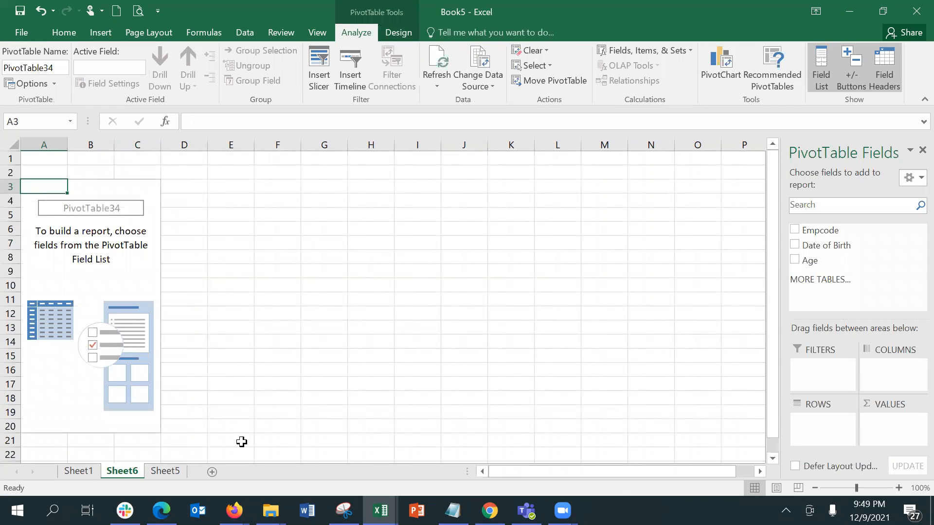
left_click(796, 261)
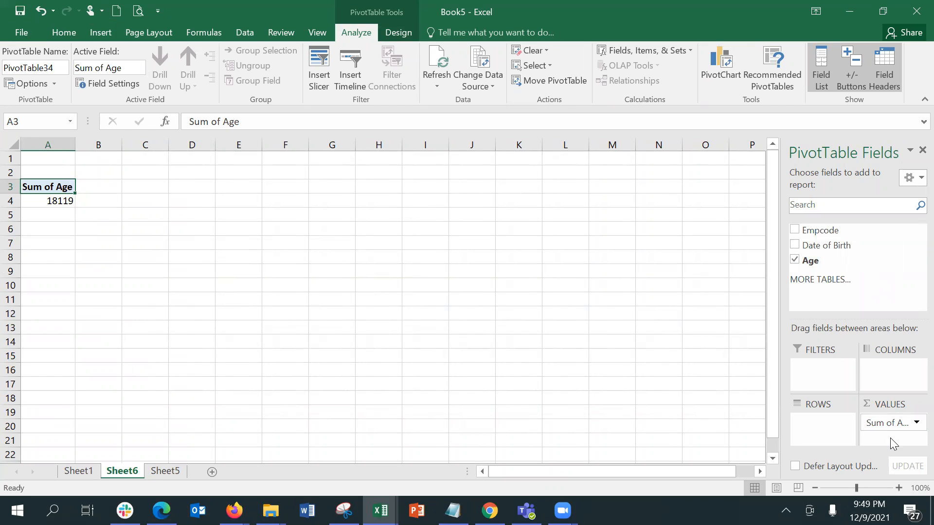
left_click_drag(885, 423, 815, 430)
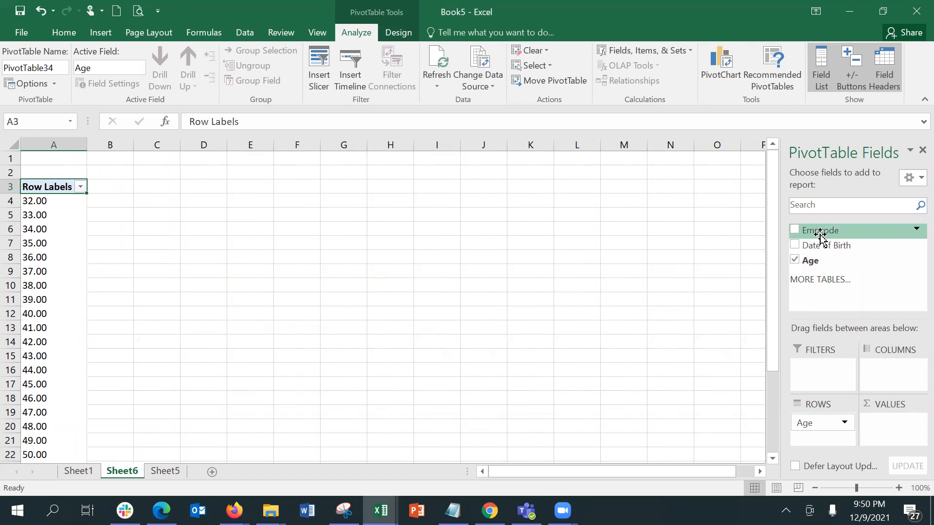
left_click_drag(821, 236, 896, 417)
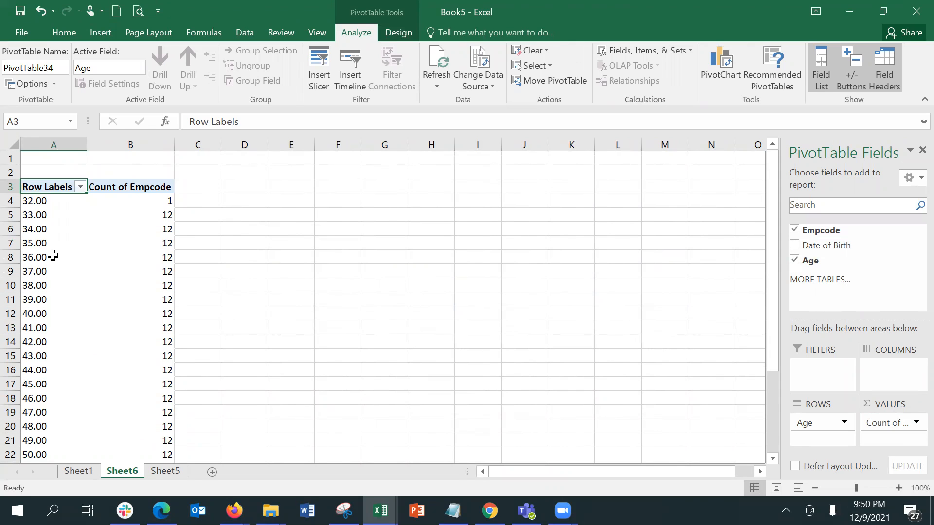
left_click(59, 200)
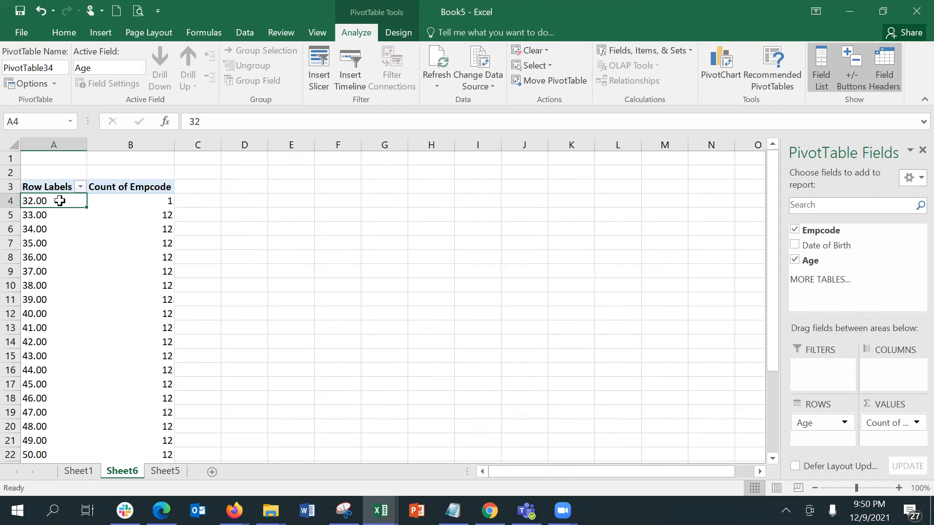
key("Page_Down")
key("Page_Down")
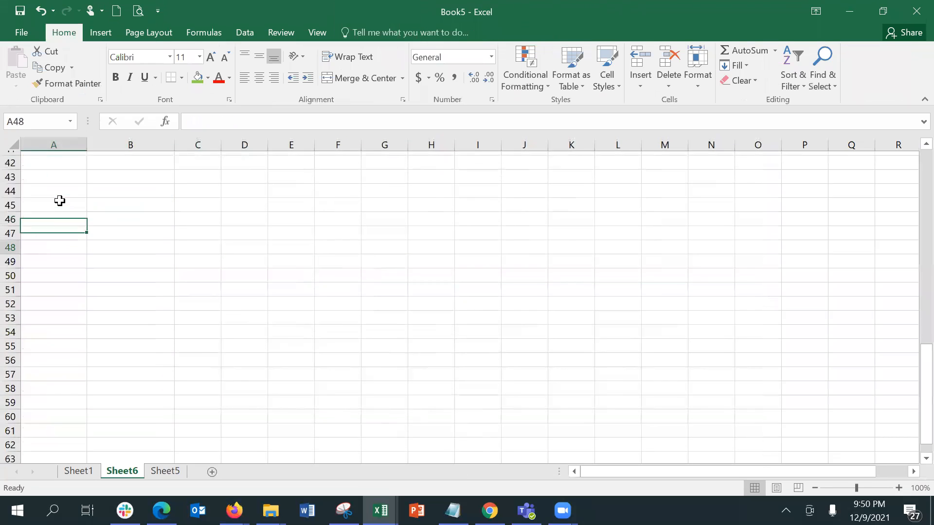
key("Up")
key("Up")
key("Page_Up")
key("Page_Up")
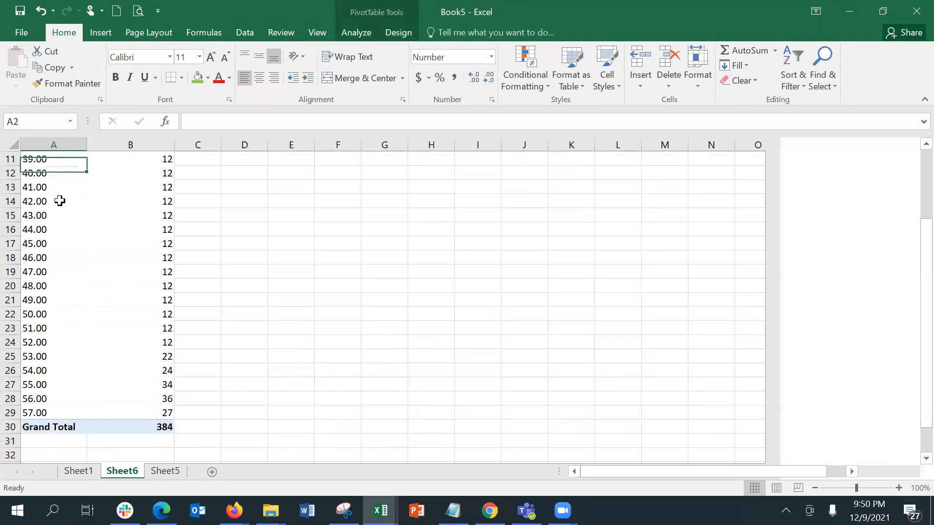
key("Page_Down")
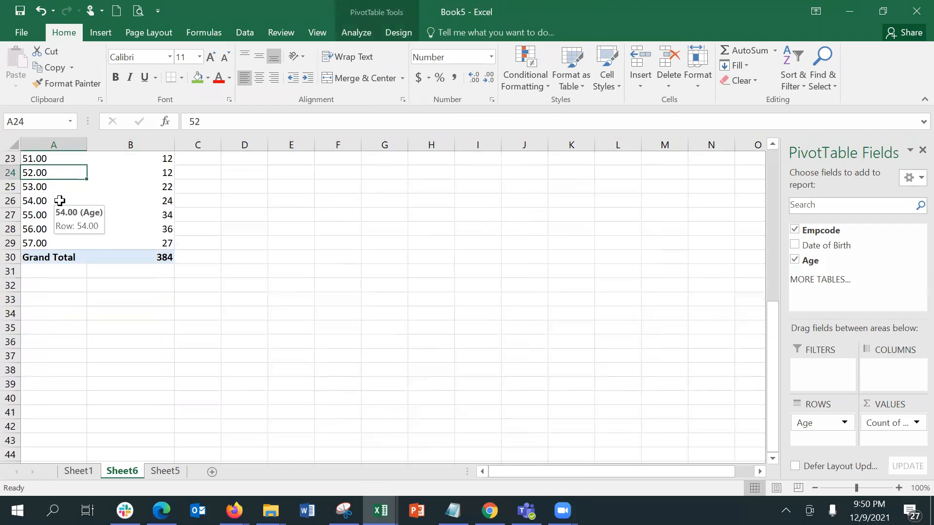
scroll(59, 201, "up", 2)
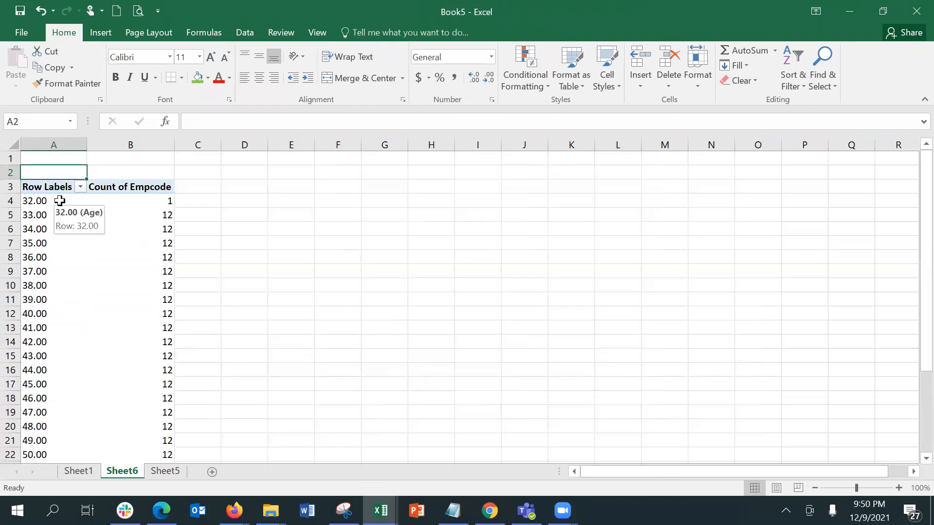
left_click(59, 201)
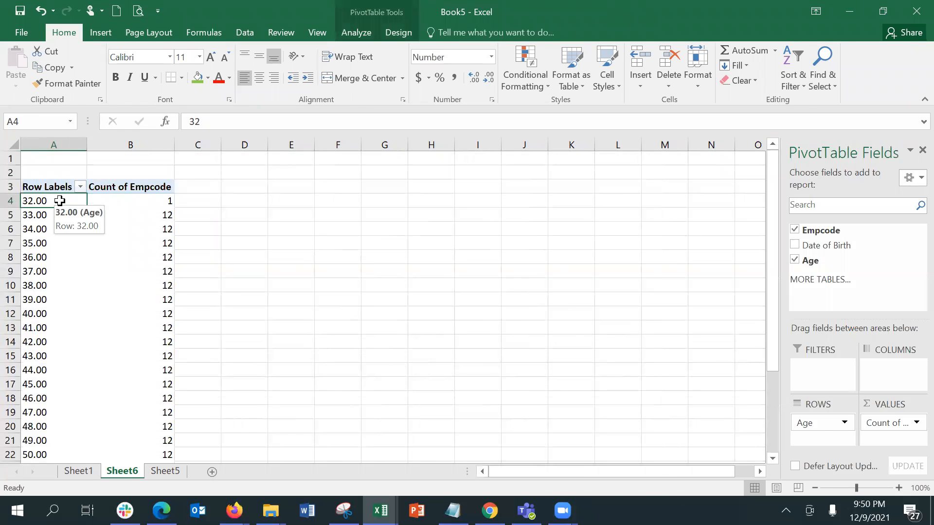
Group the pivot's age labels from 32 to 57 into bands of 5
right_click(59, 201)
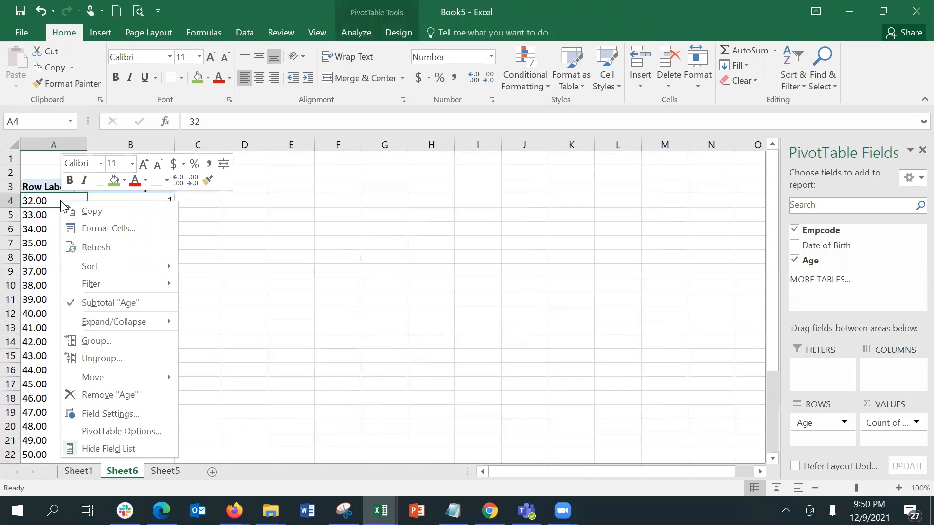
left_click(122, 337)
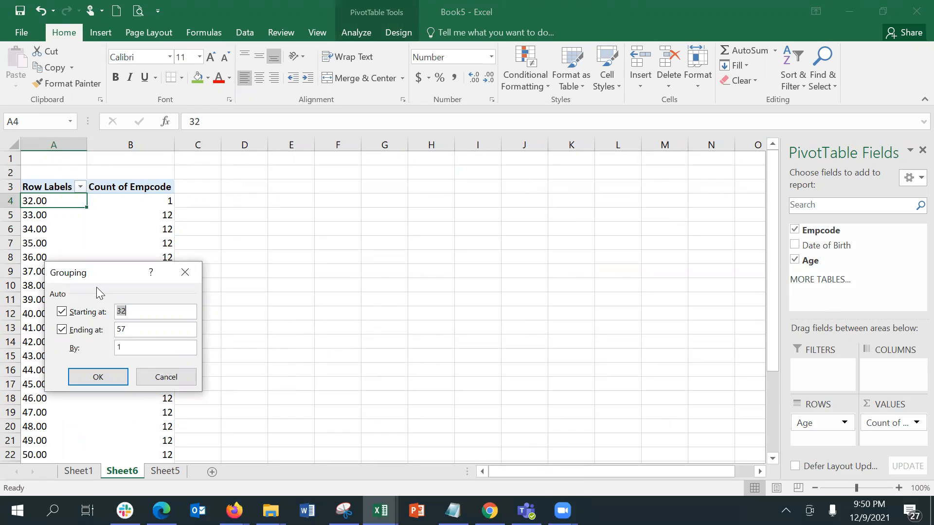
left_click_drag(134, 273, 344, 183)
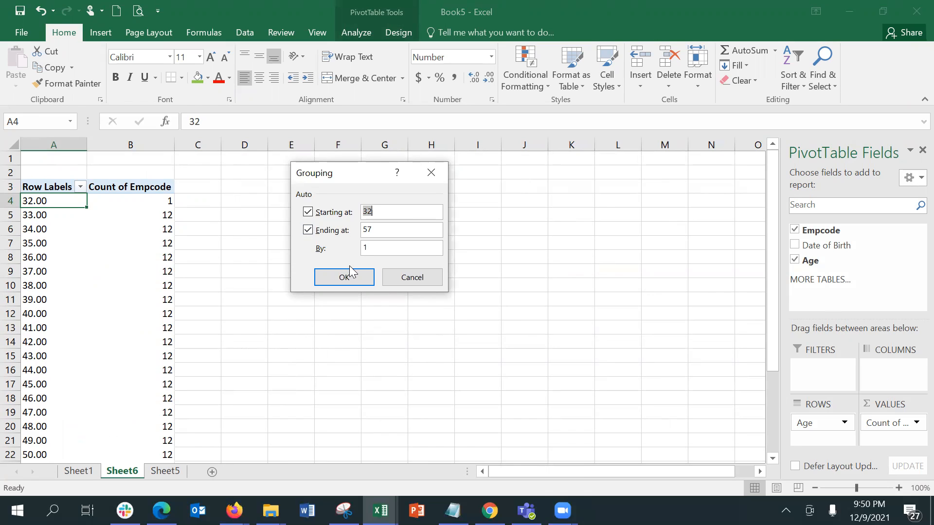
left_click_drag(394, 251, 356, 247)
type("5")
left_click(353, 276)
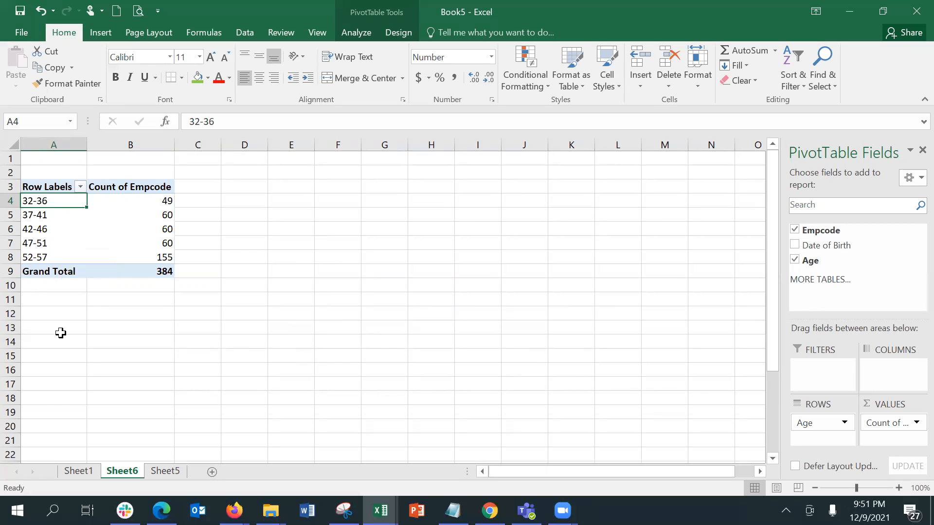
On Sheet5, inspect the employee data: code 101SAE, birth date 1/1/1964 and the C2 age formula
left_click(78, 471)
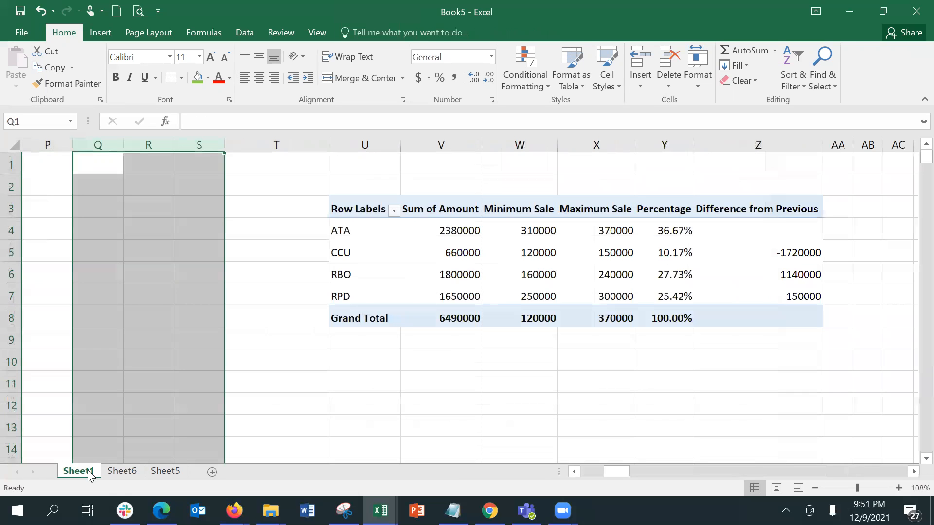
left_click(146, 477)
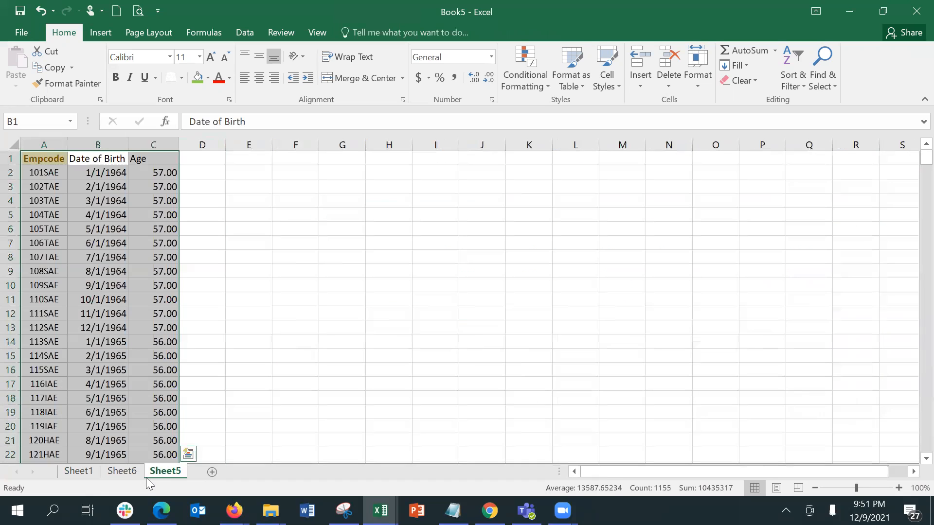
left_click(41, 170)
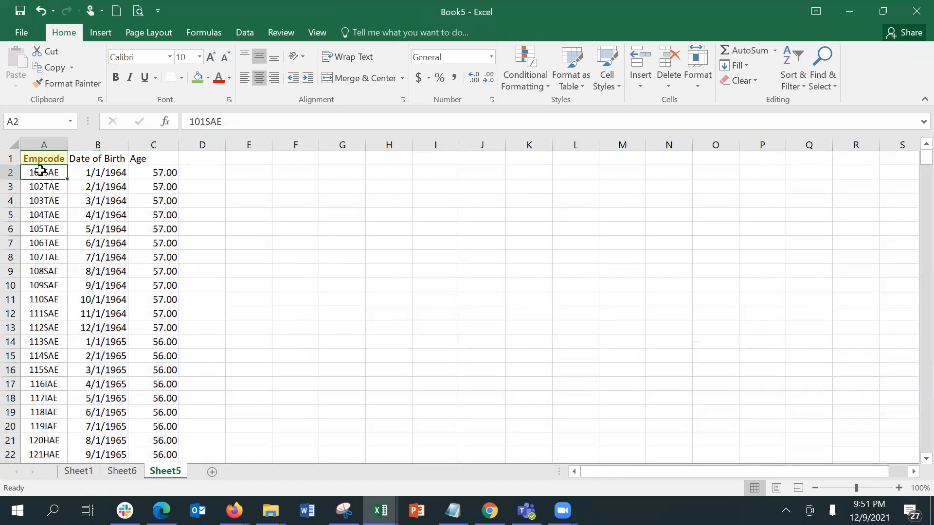
left_click(88, 178)
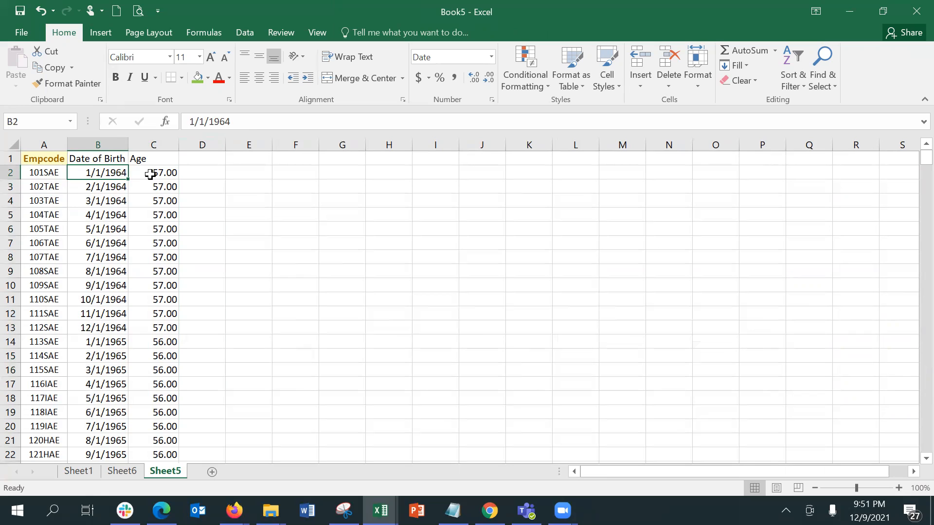
left_click(150, 174)
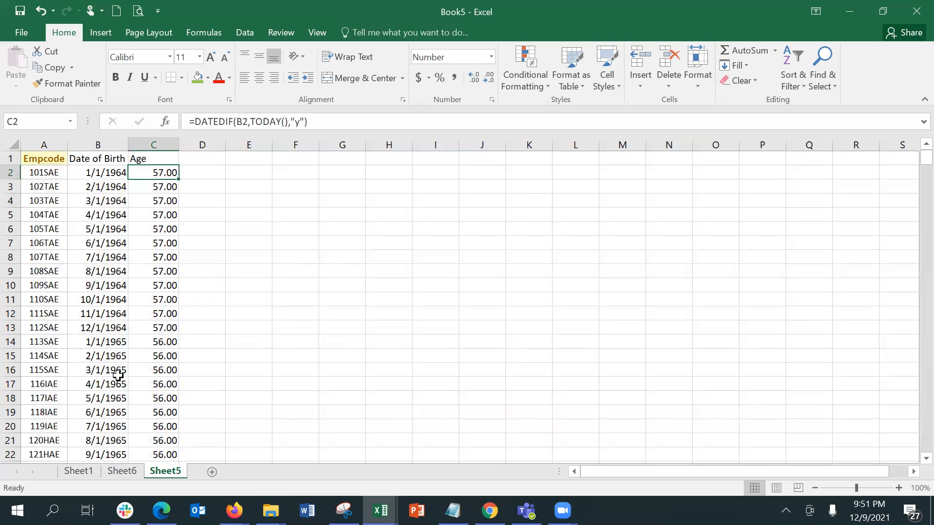
Insert a PivotTable from the whole A1:C385 range, placed on Sheet5 at cell L3
key("ctrl+a")
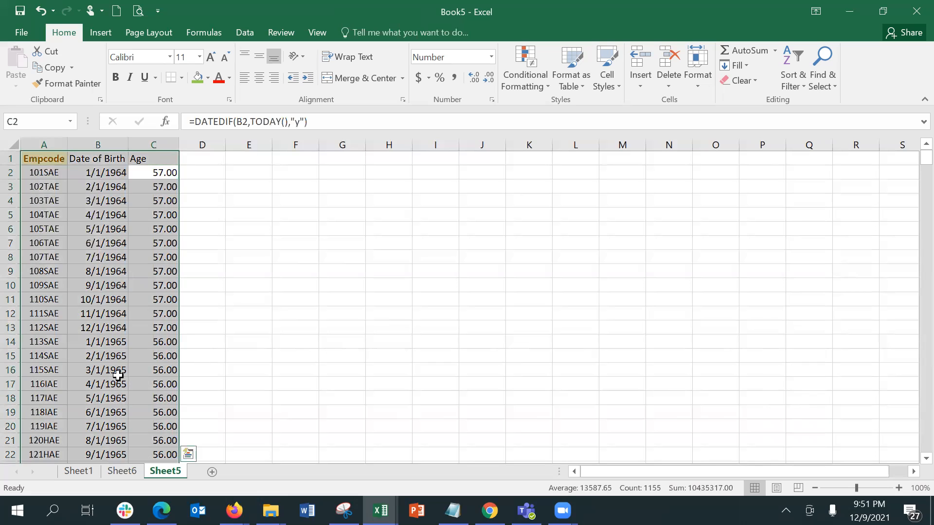
left_click(93, 40)
left_click(27, 55)
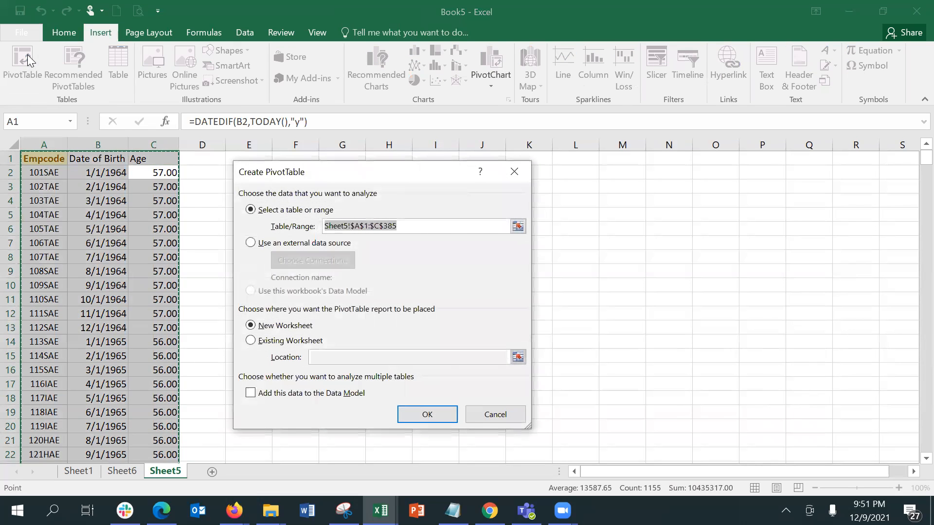
left_click(287, 341)
left_click(410, 419)
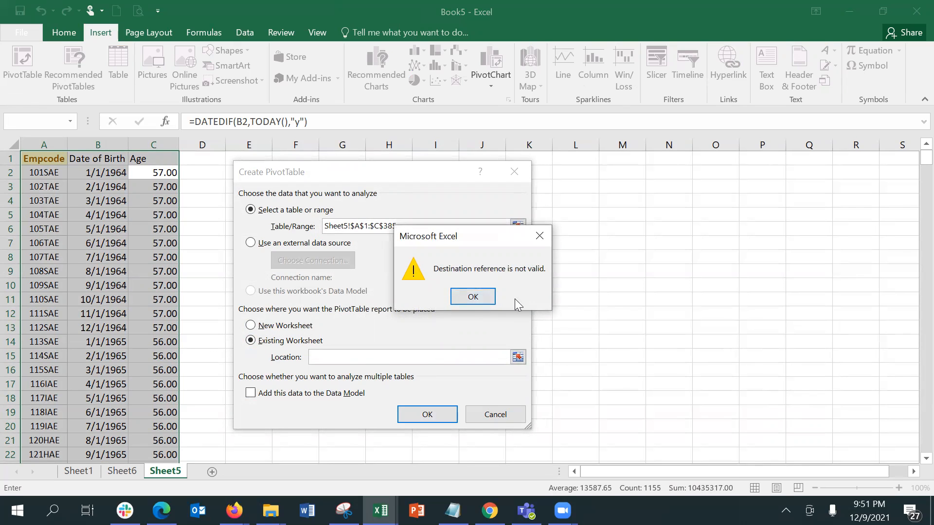
left_click(472, 297)
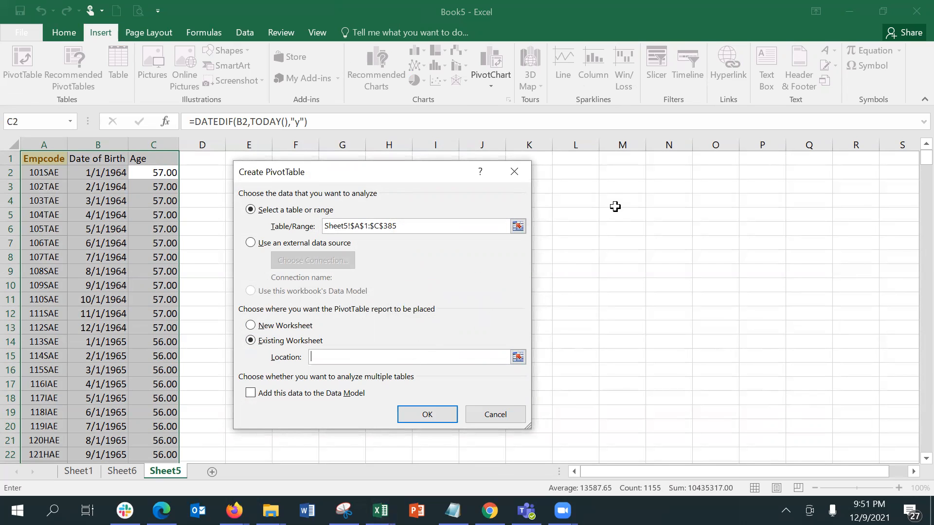
left_click(563, 185)
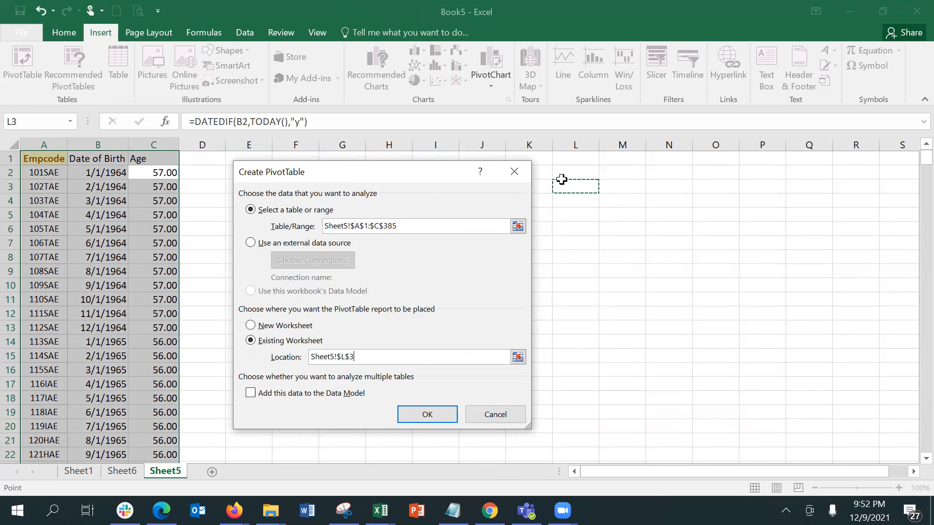
left_click(424, 413)
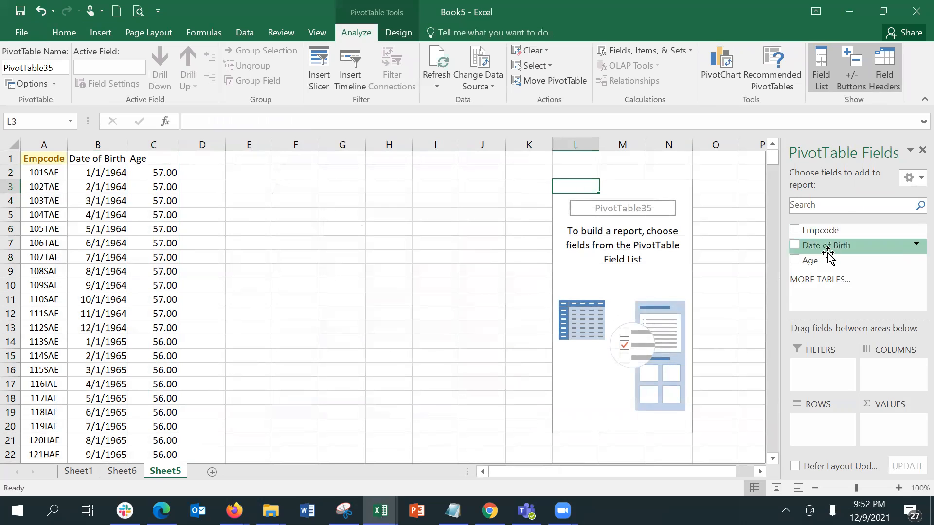
Put Age in Rows and a count of Empcode in Values, then ungroup the age bands
left_click_drag(813, 261, 821, 423)
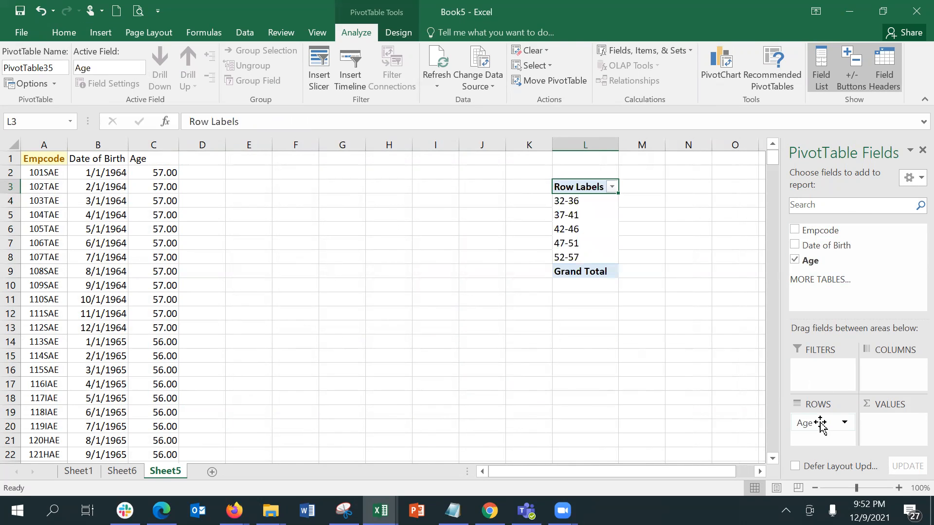
left_click_drag(817, 230, 892, 423)
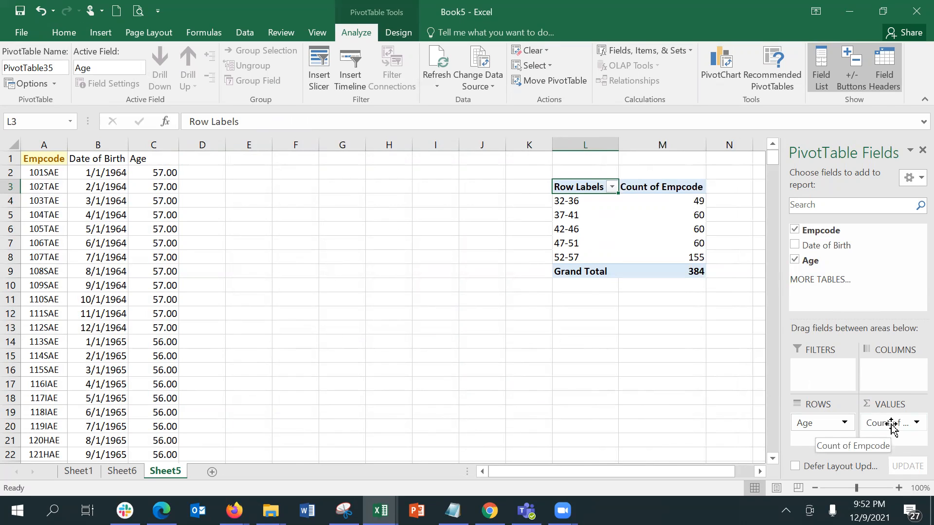
left_click(605, 200)
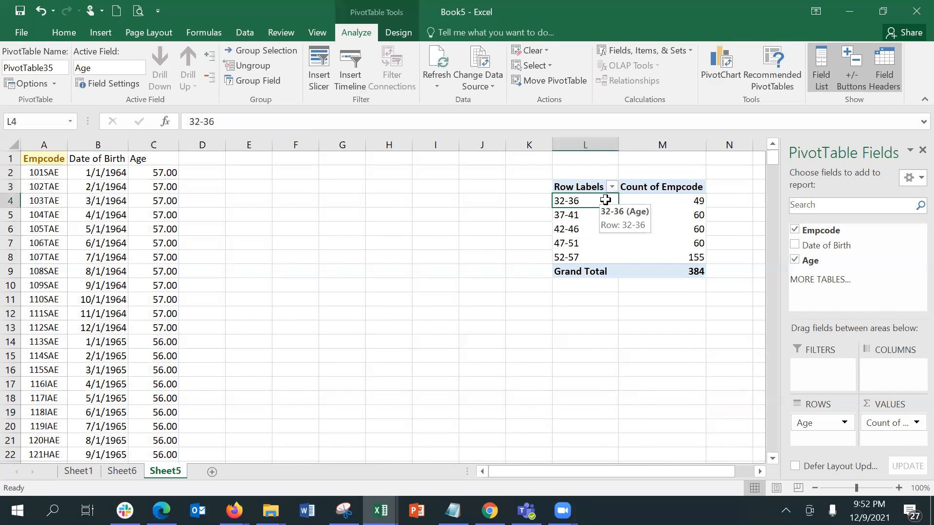
right_click(605, 200)
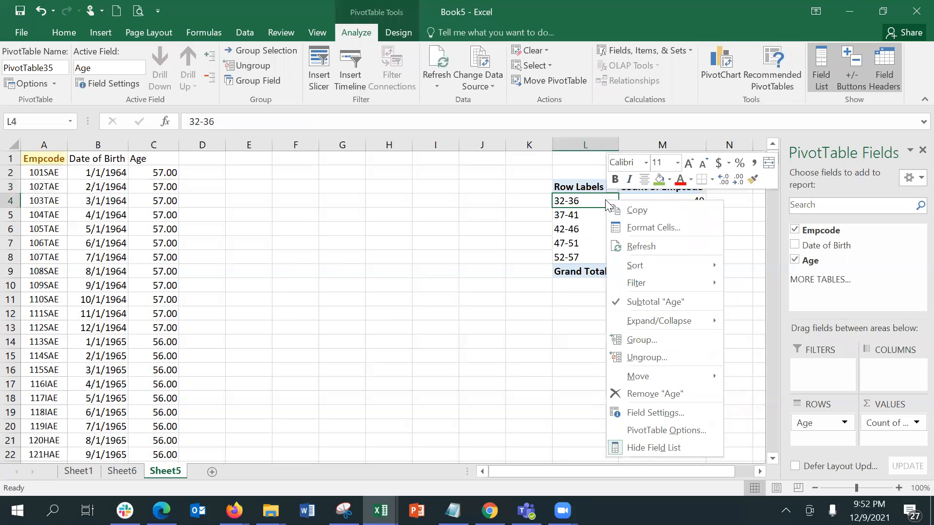
left_click(619, 363)
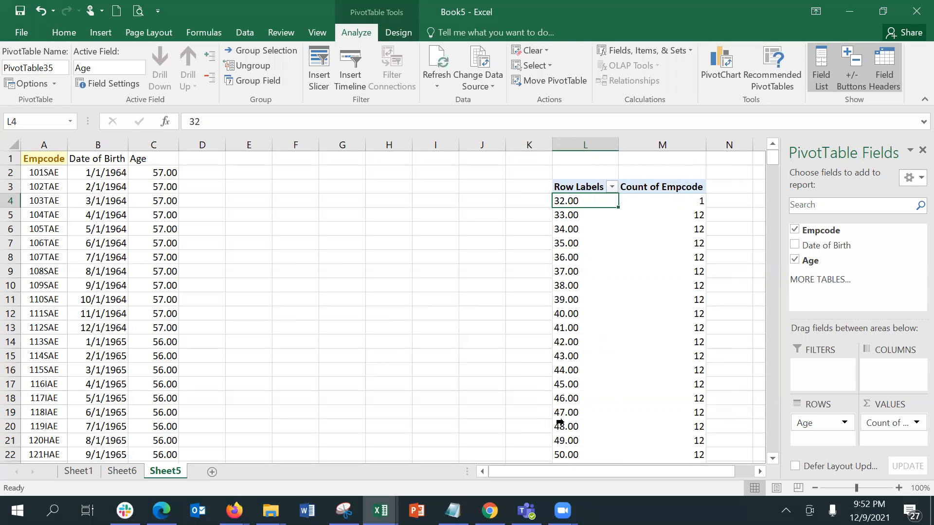
Move down the listed ages to the age 47 row and its count
key("Down")
key("Down")
key("Down")
key("Down")
key("Down")
key("Down")
key("Down")
key("Down")
key("Down")
key("Down")
key("Right")
key("Down")
key("Left")
key("Down")
key("Down")
key("Down")
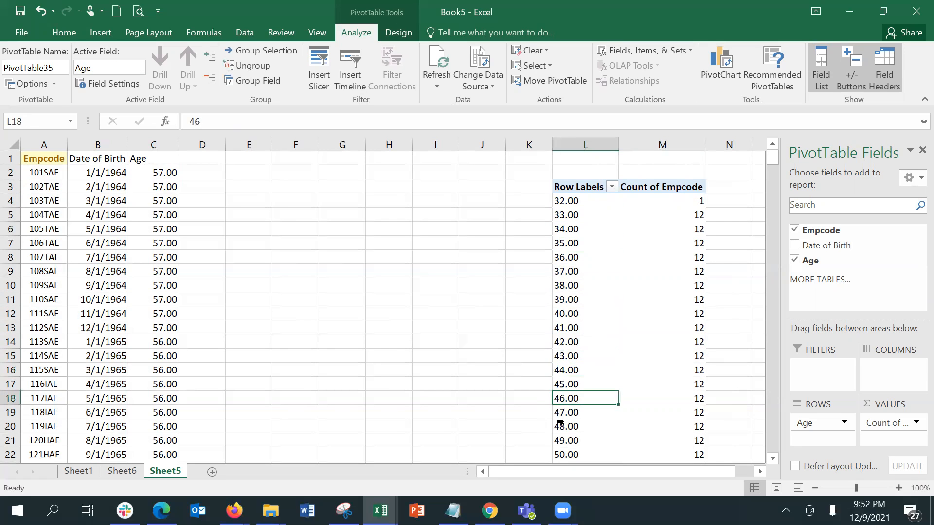
key("Down")
key("Right")
key("Left")
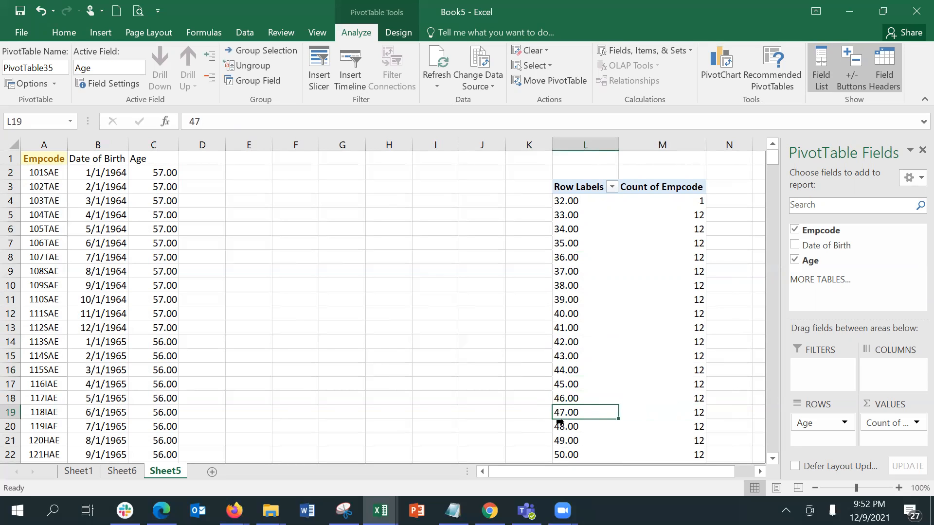
Drill into the age 47 count of 12 to list those employees on Sheet7, then return to Sheet5
left_click(682, 412)
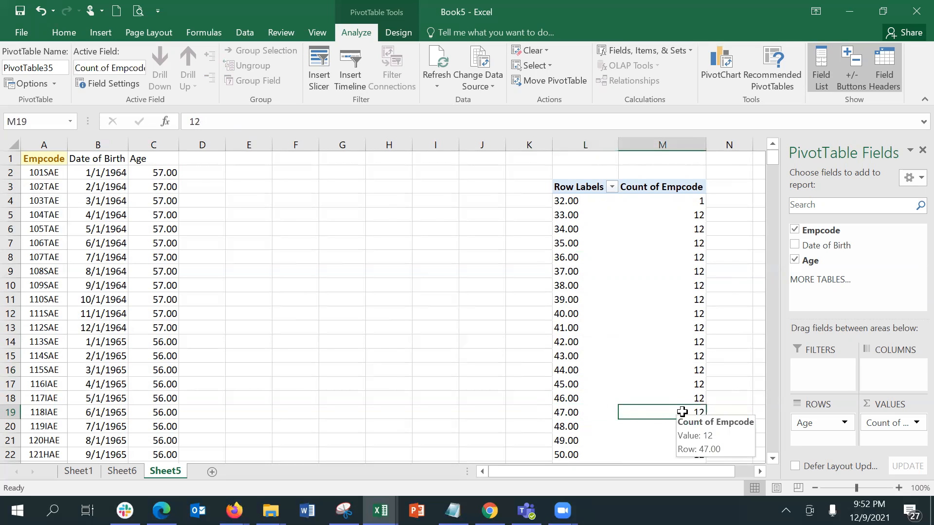
double_click(663, 412)
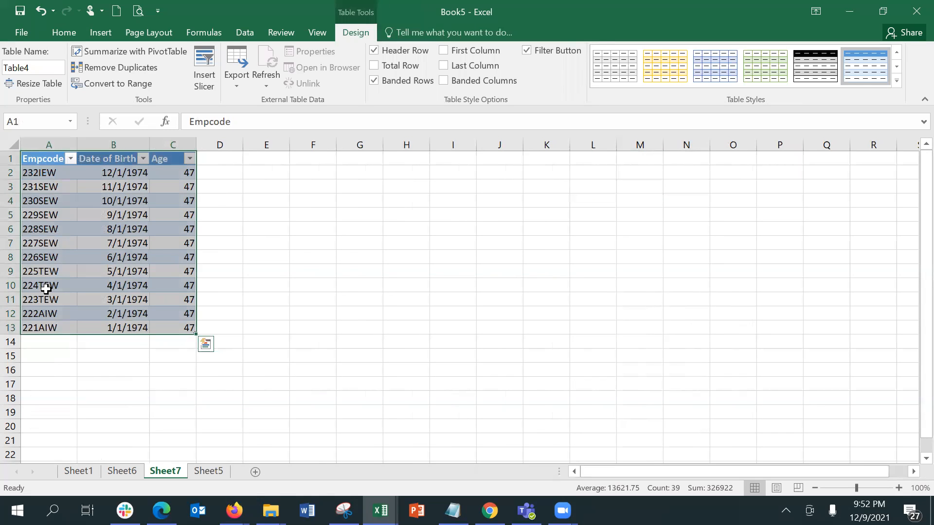
left_click(123, 474)
left_click(209, 471)
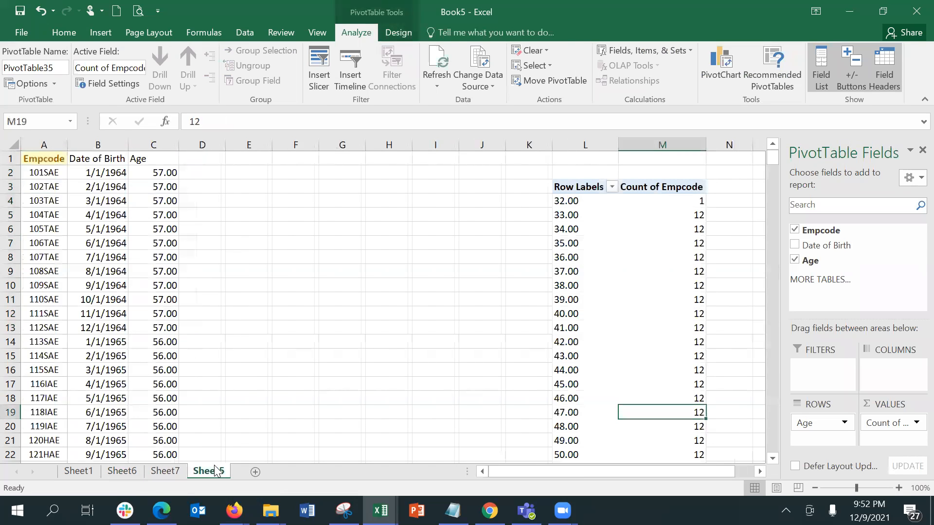
Group the ages starting at 30, ending at 60, in intervals of 10
left_click(588, 193)
left_click(588, 196)
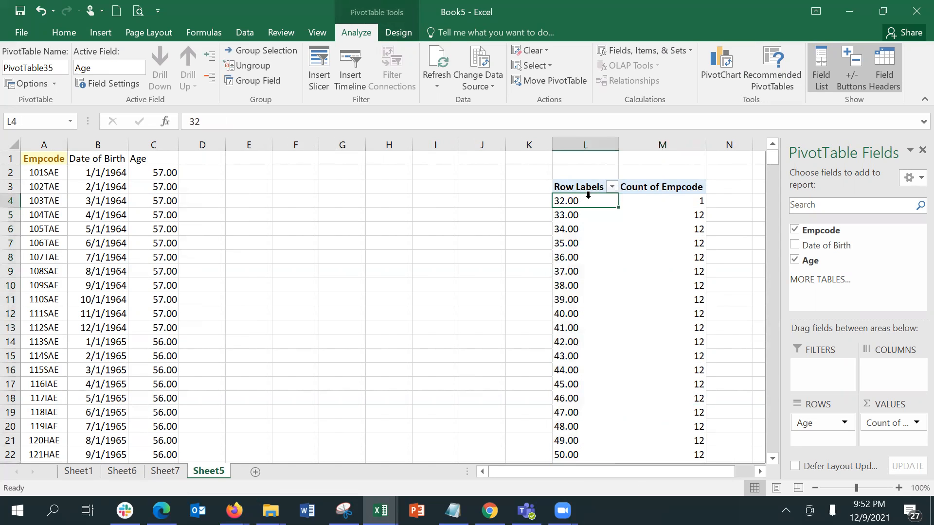
right_click(588, 195)
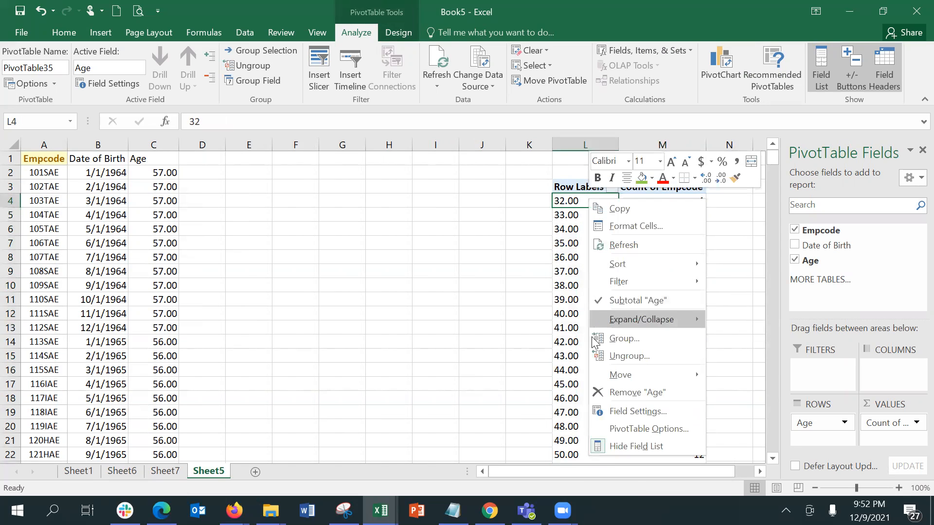
left_click(614, 339)
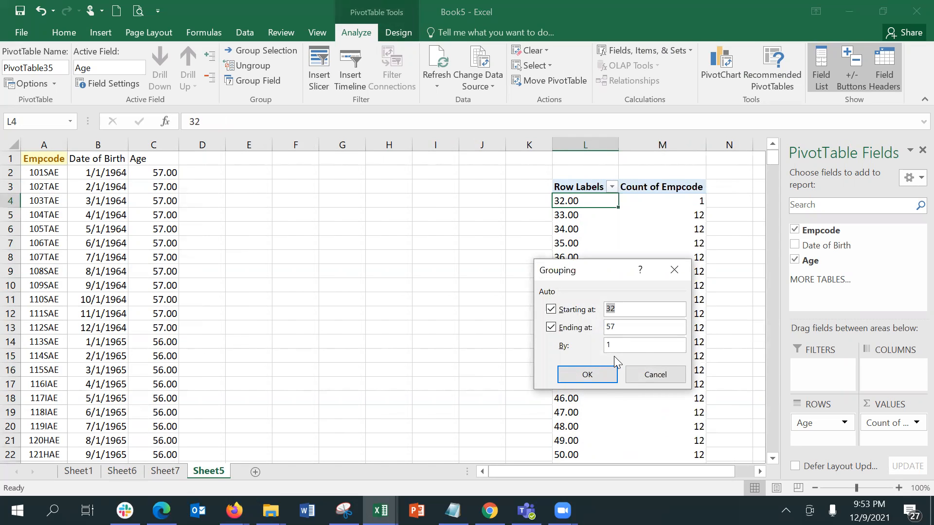
left_click_drag(616, 350, 604, 346)
left_click(643, 314)
key("BackSpace")
type("0")
key("Tab")
key("Tab")
type("60")
key("Tab")
type("10")
key("Return")
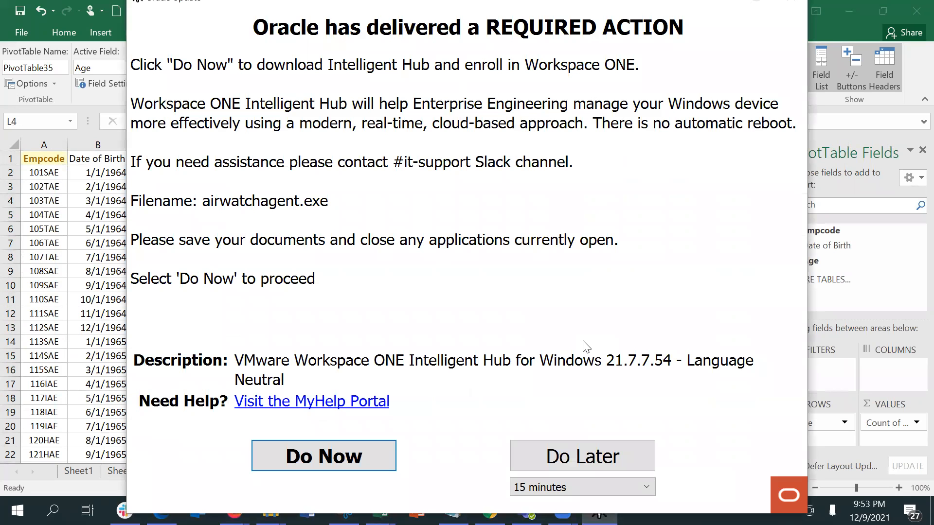
left_click(562, 453)
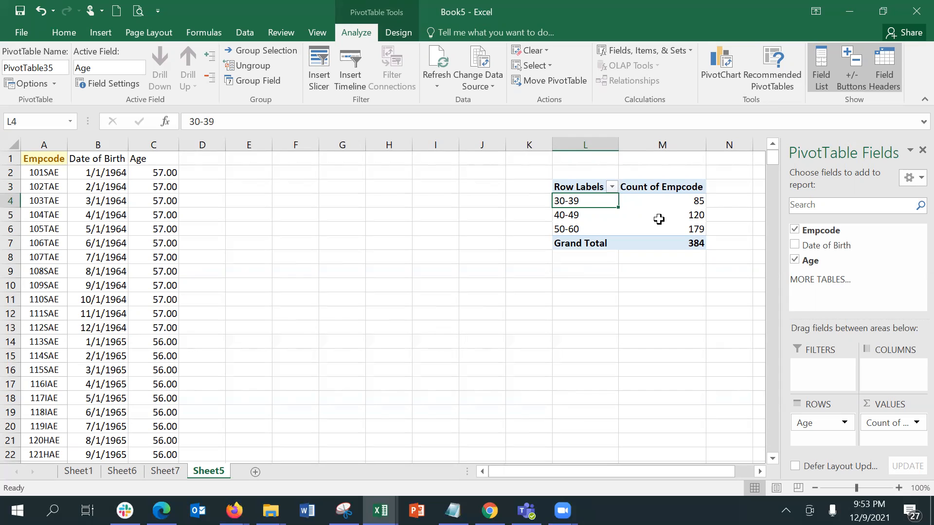
left_click(671, 203)
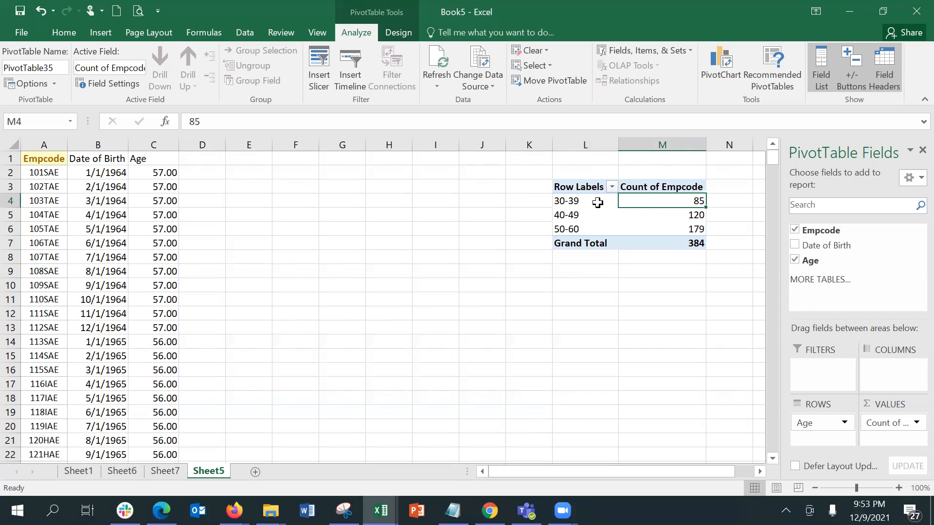
left_click(598, 203)
left_click(687, 217)
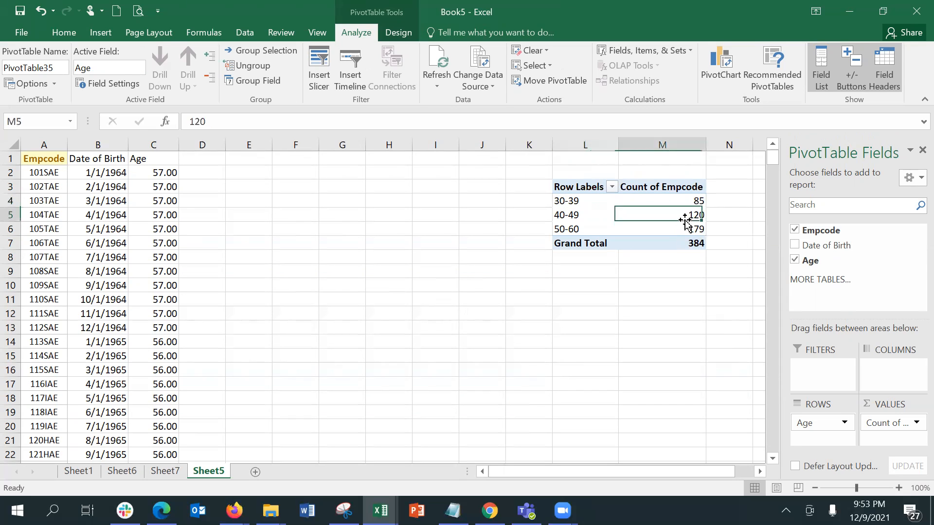
left_click(582, 216)
left_click(675, 231)
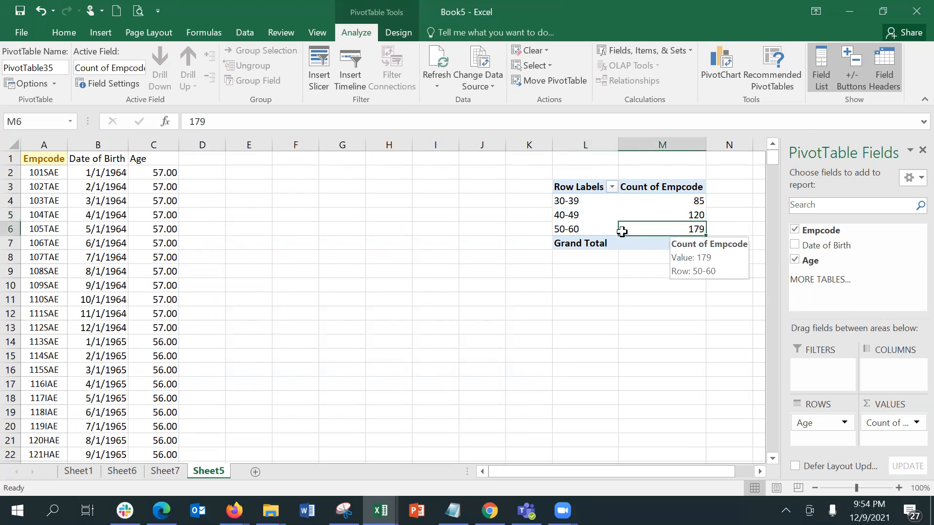
left_click(589, 227)
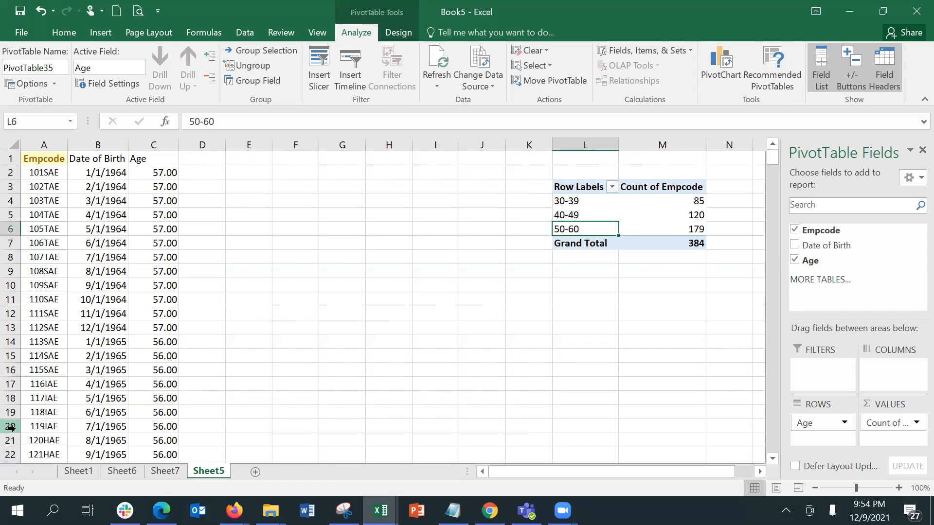
left_click(113, 170)
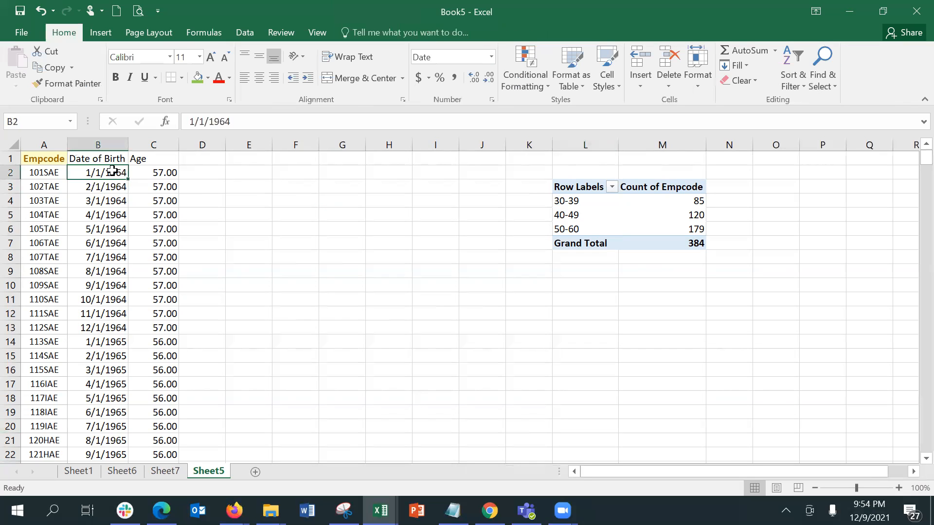
left_click(164, 173)
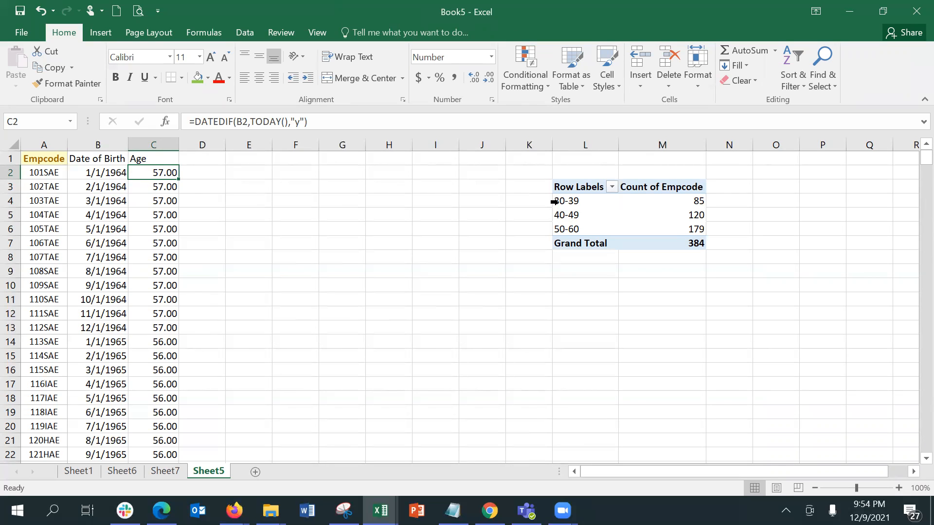
left_click(602, 216)
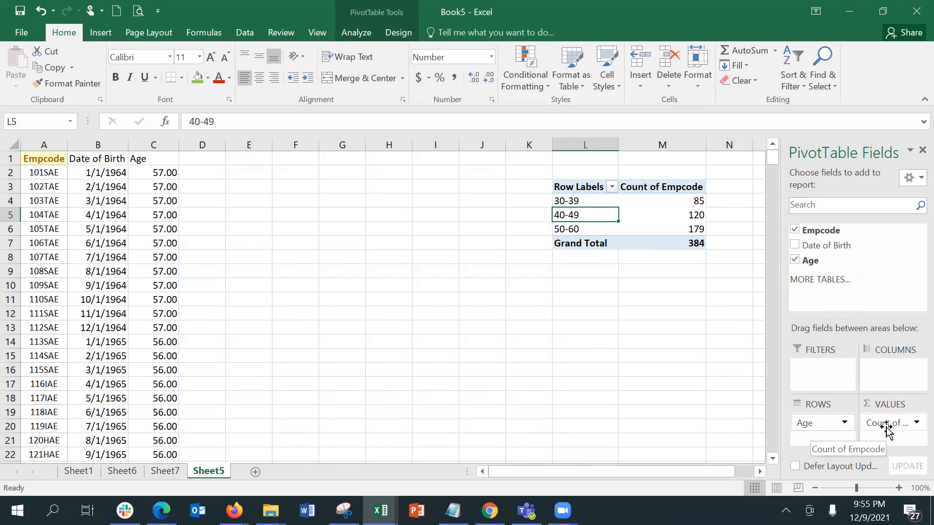
right_click(603, 215)
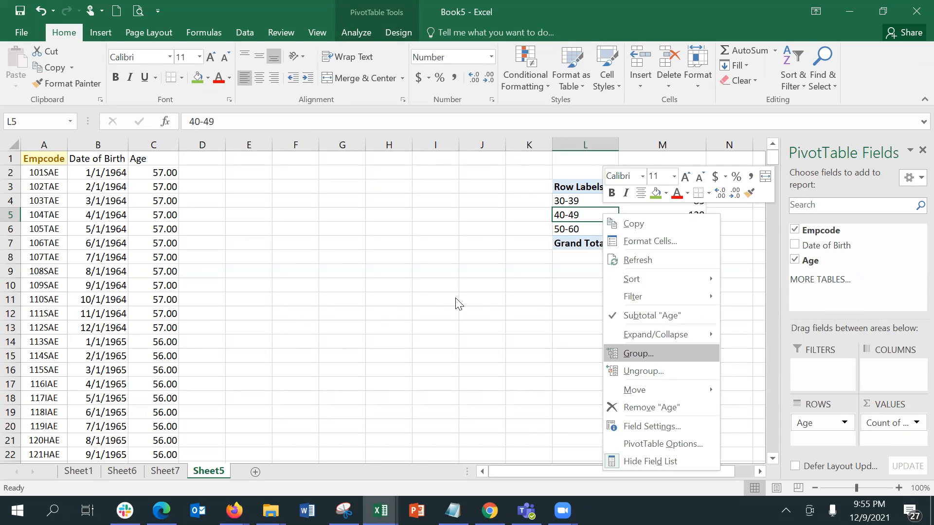
key("Escape")
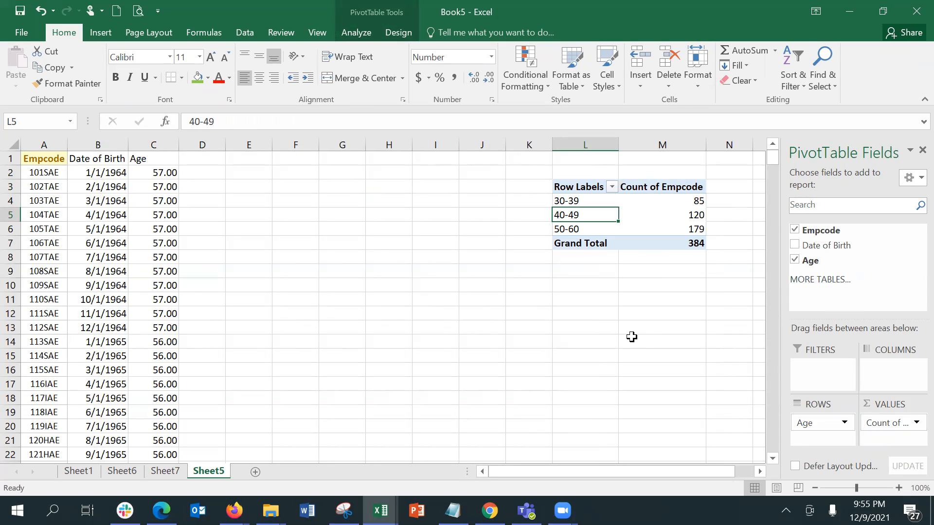